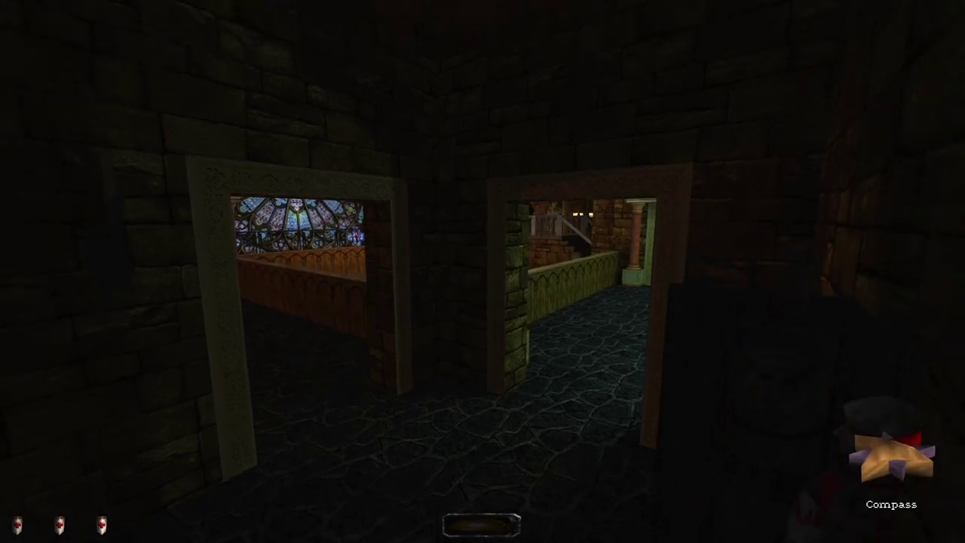
Step: Back away from the red-robed guard in the stained-glass hallway and save the game
key("Down")
key("Up")
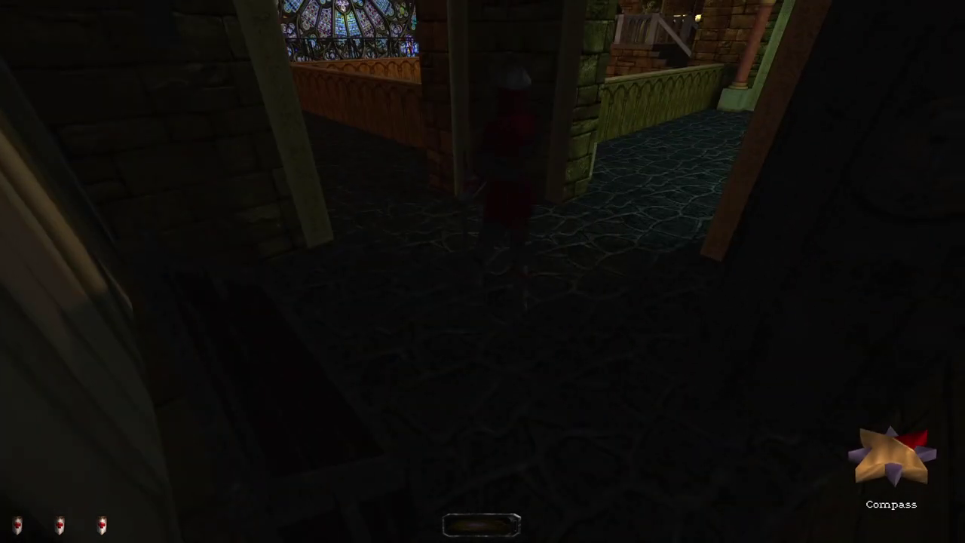
key("s")
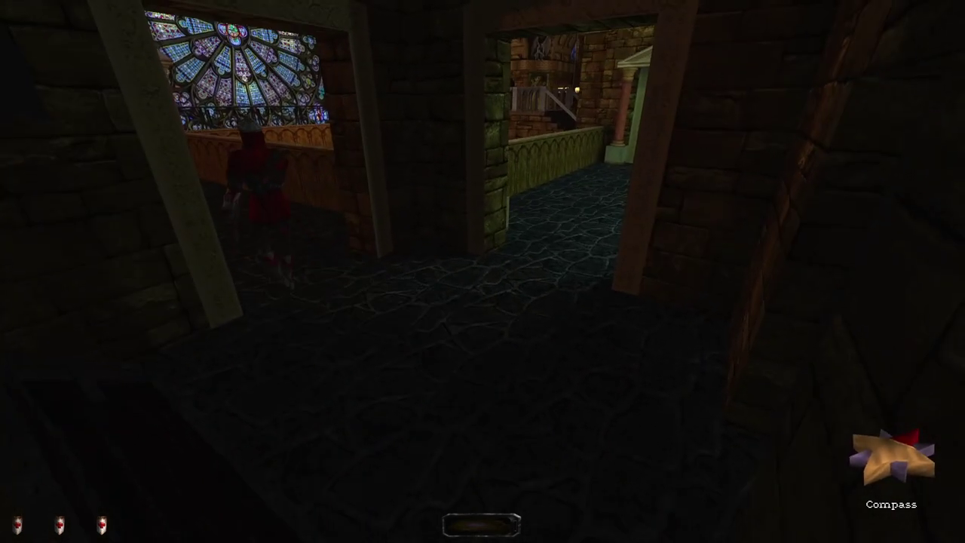
key("s")
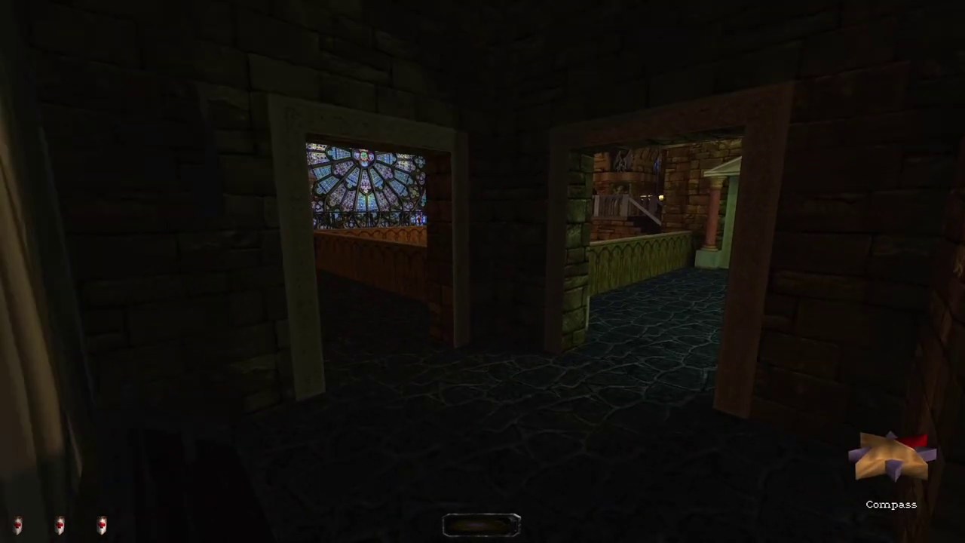
key("a")
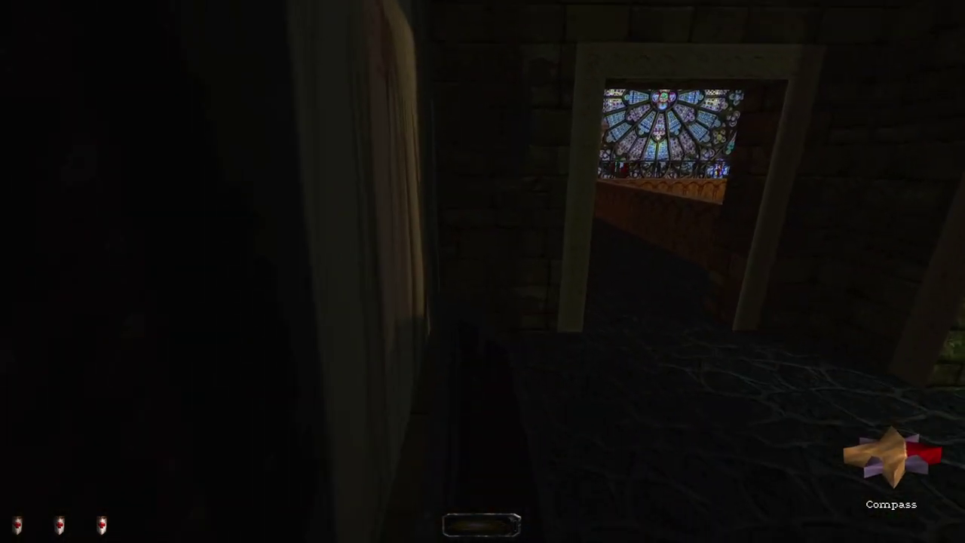
key("d")
key("w")
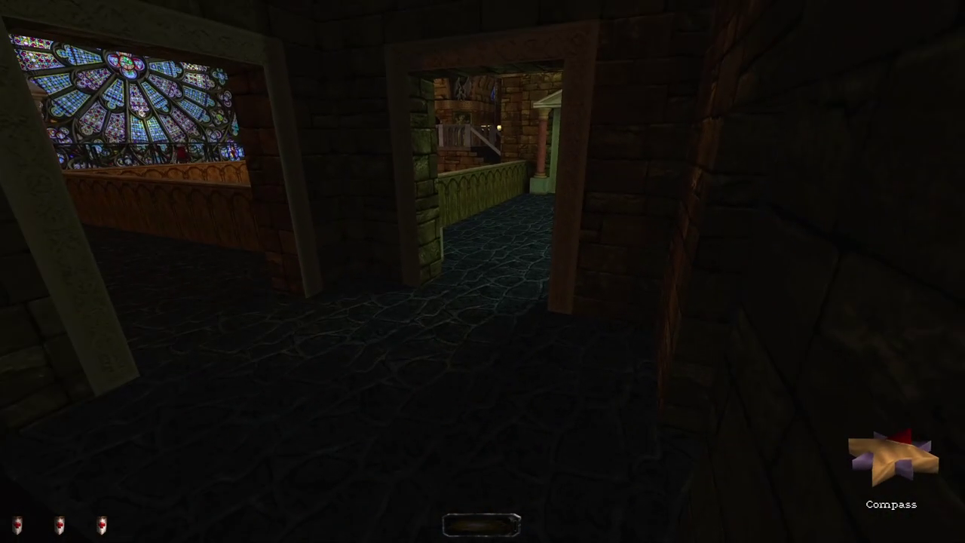
key("alt+s")
Step: Walk past the hammer-emblem door to the torch pedestal by the rose window
key("w")
key("w")
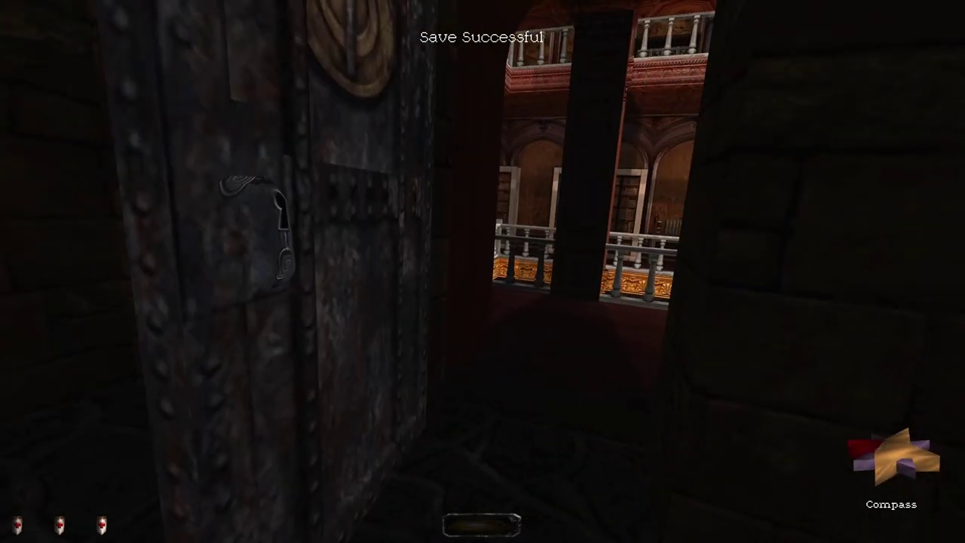
key("w")
key("w")
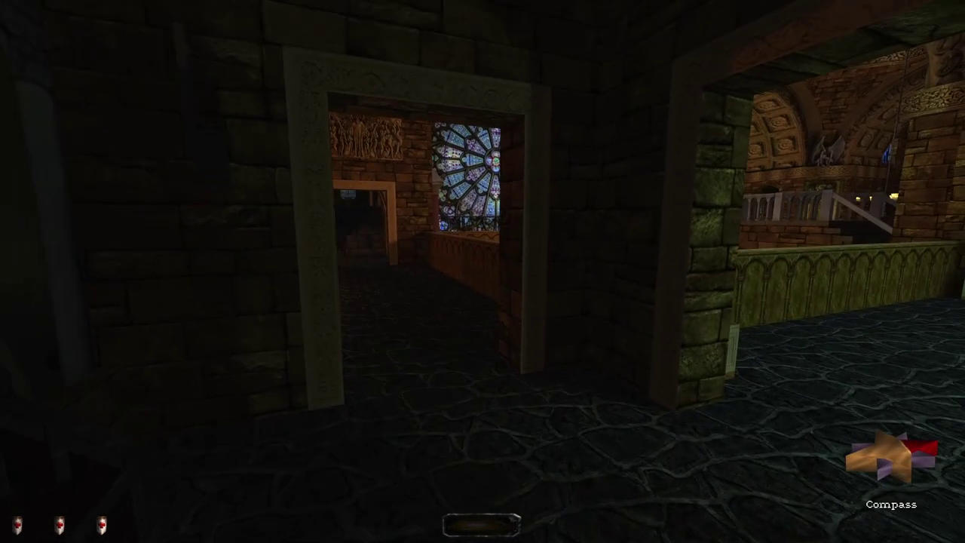
key("w")
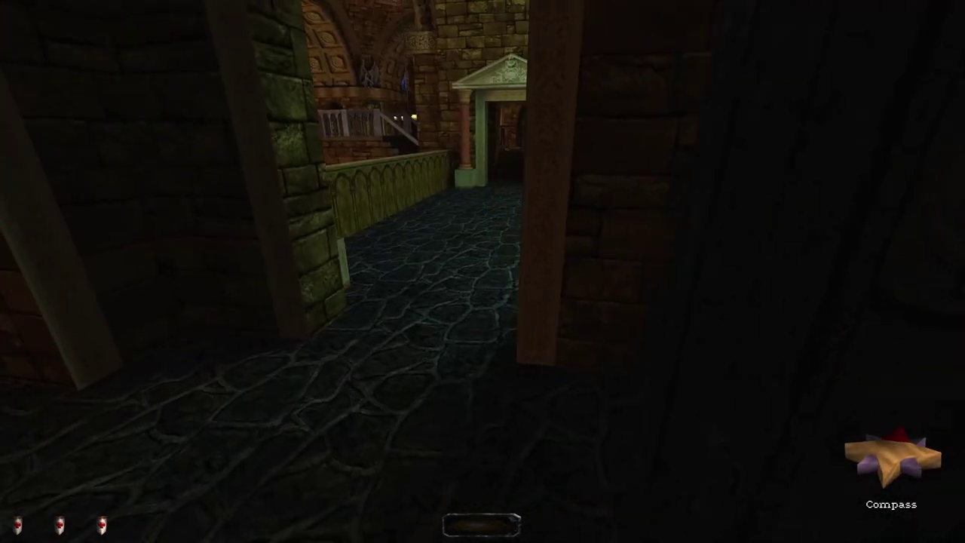
key("w")
key("w")
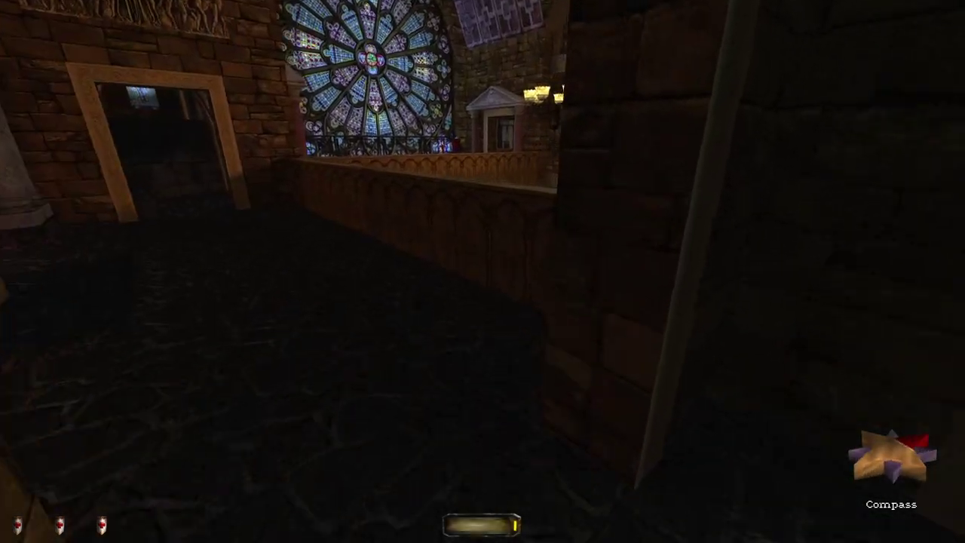
key("w")
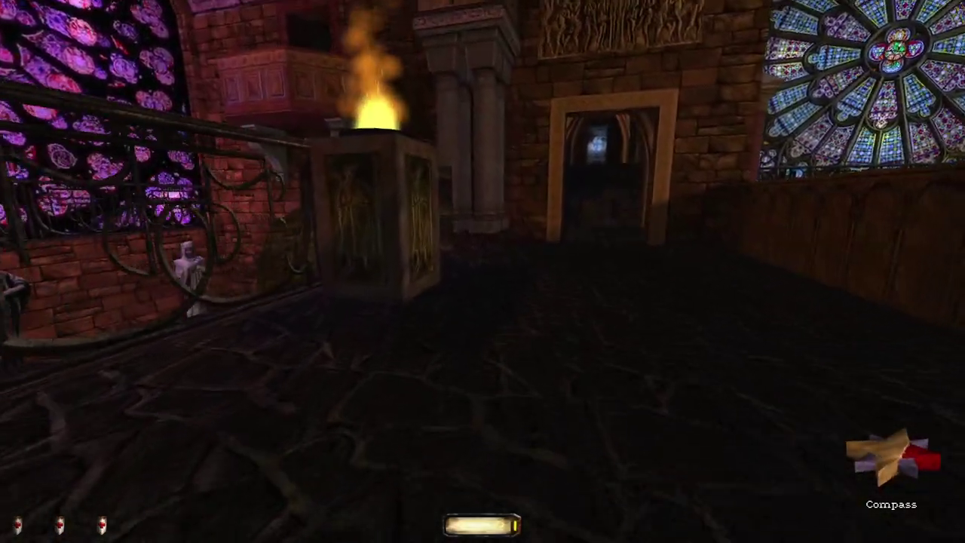
key("w")
key("w")
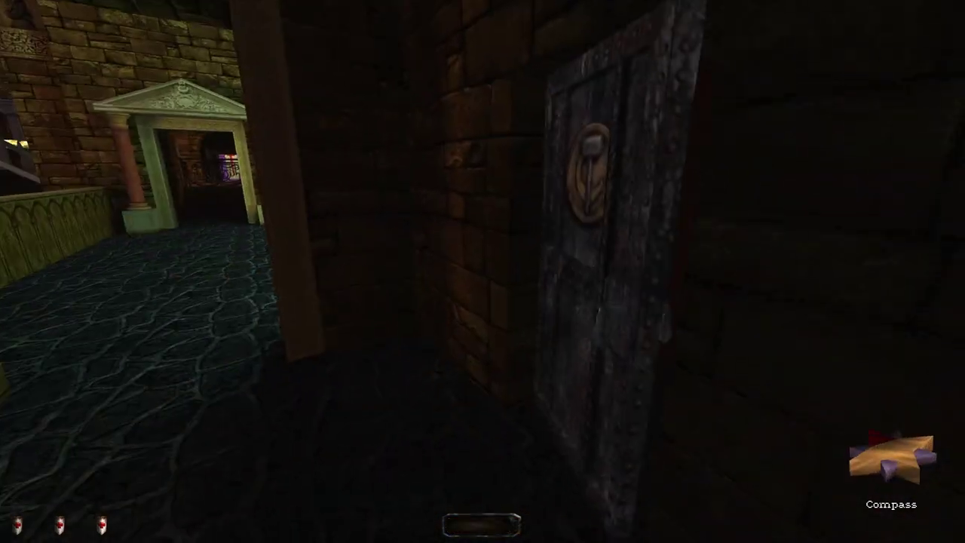
Step: Climb over the tall library bookshelf and drop onto the balcony floor
key("w")
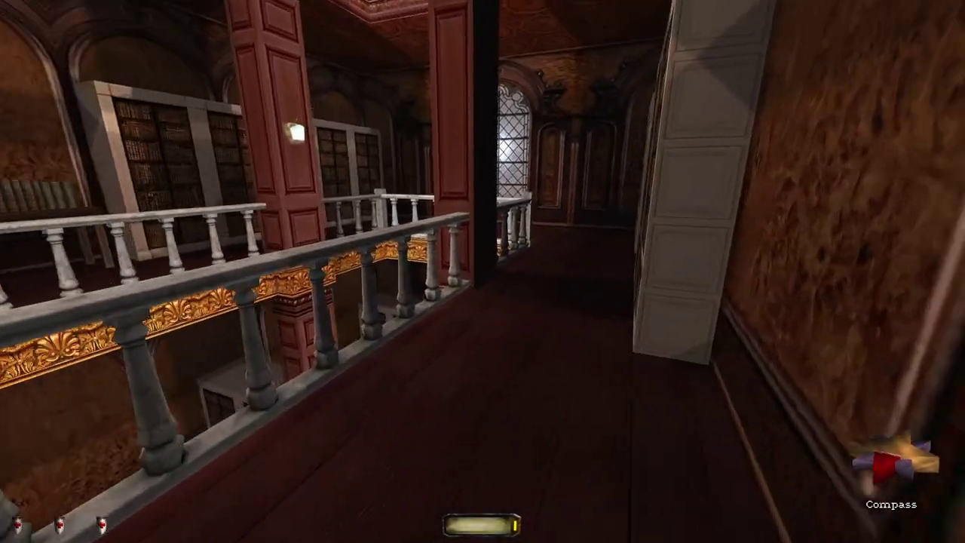
key("w")
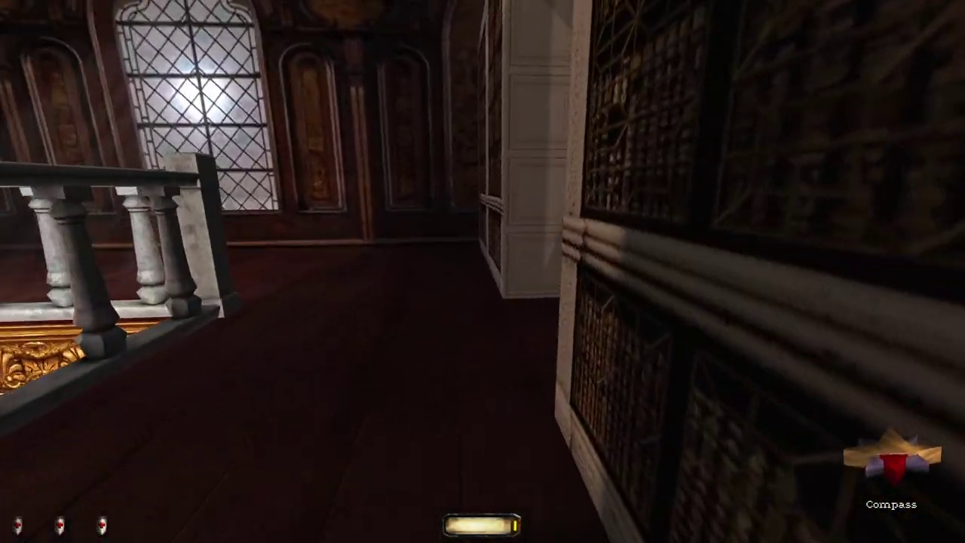
key("w")
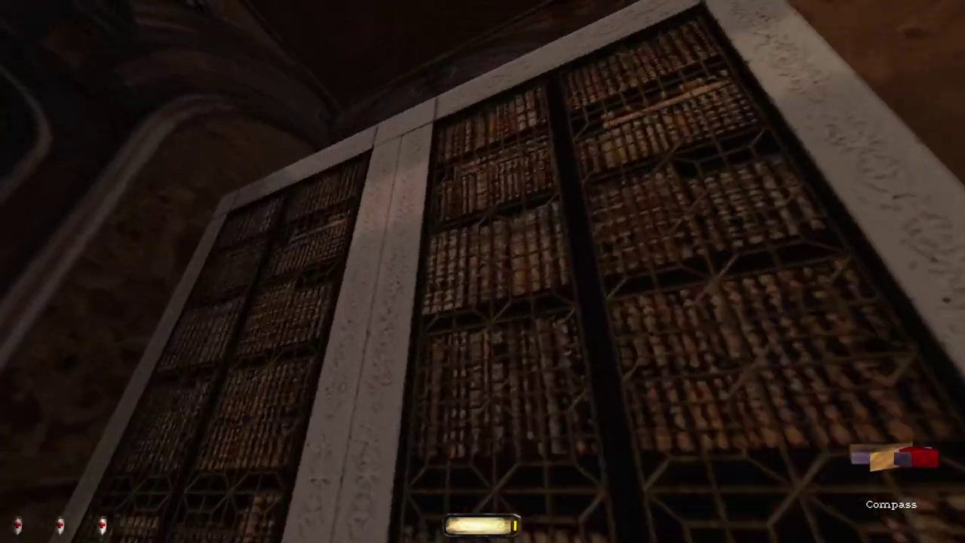
key("w")
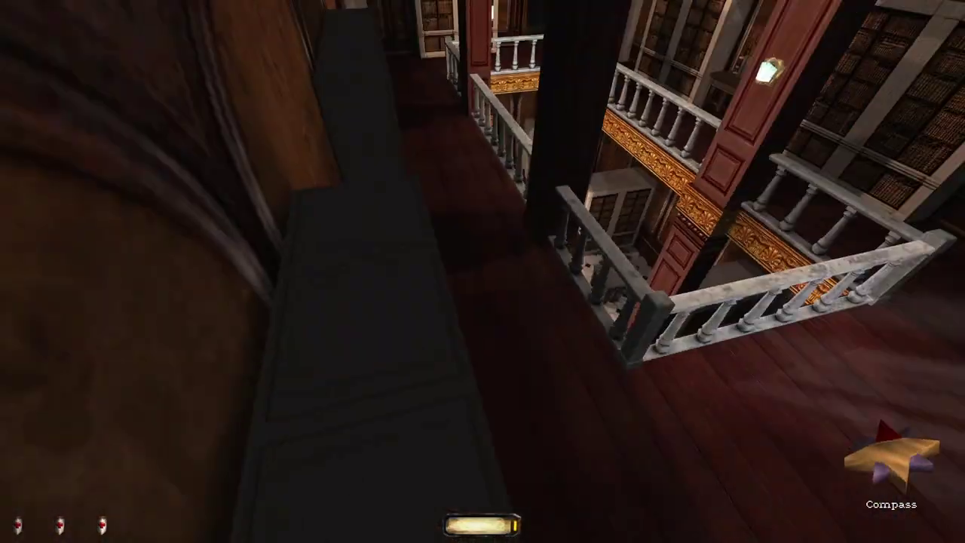
key("w")
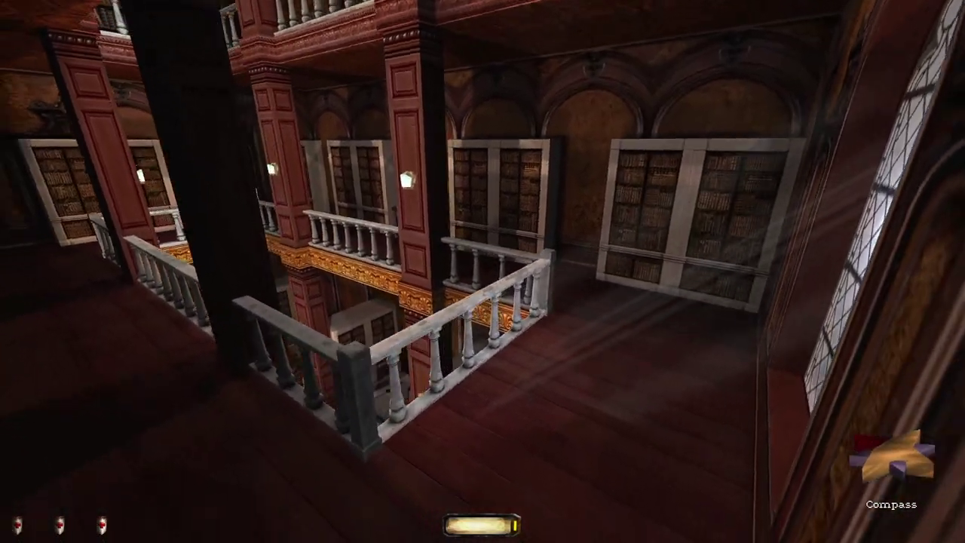
Step: Cross the next bookshelf and continue along the corridor past the table
key("w")
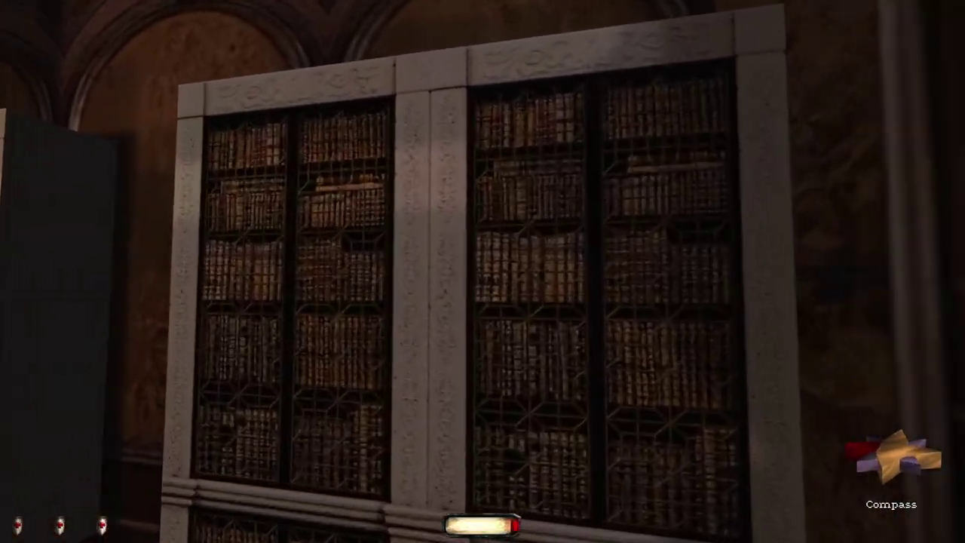
key("w")
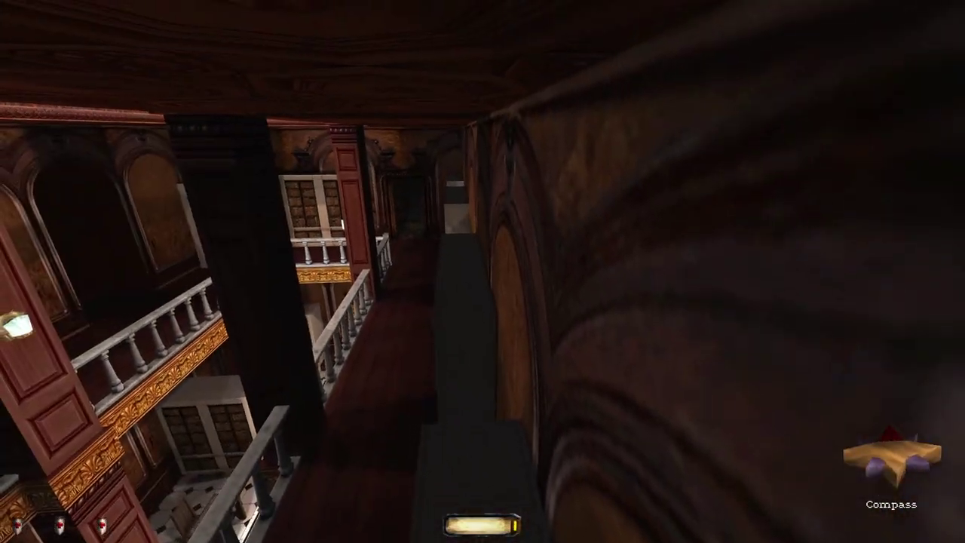
key("w")
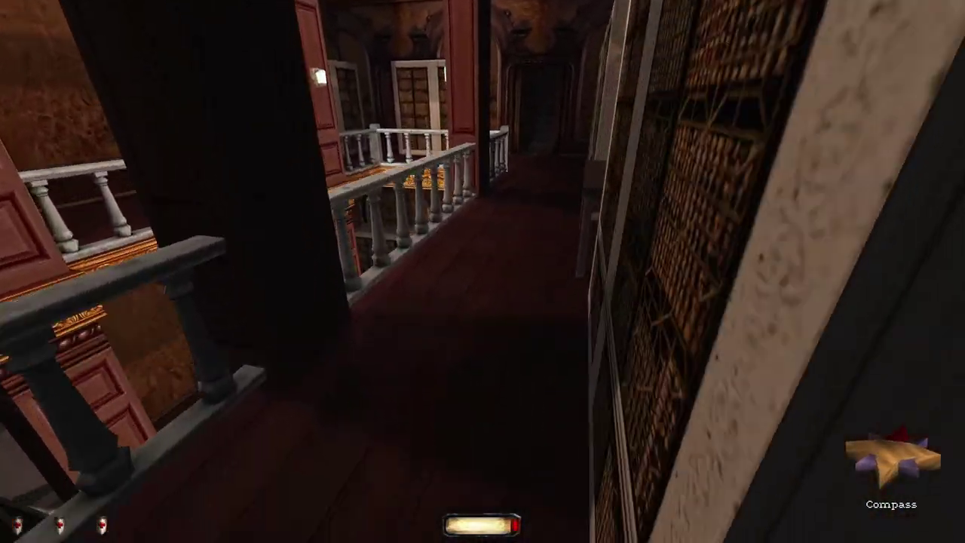
key("w")
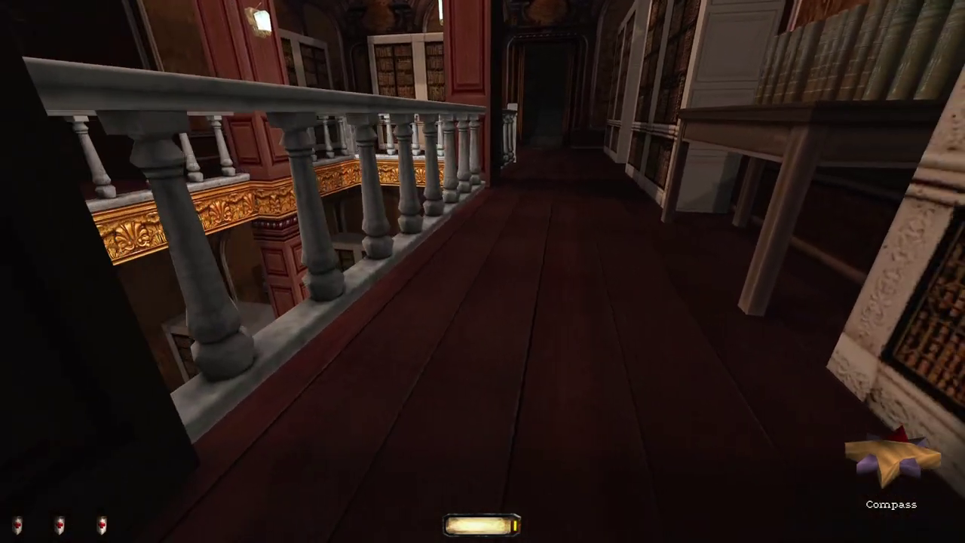
Step: Look over the balcony railing into the atrium and walk past the dark pillar
key("w")
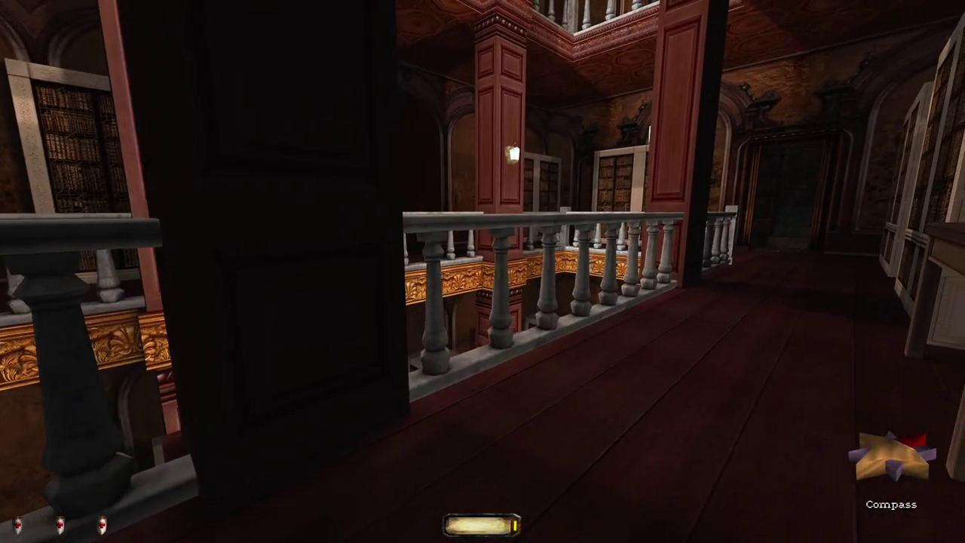
key("w")
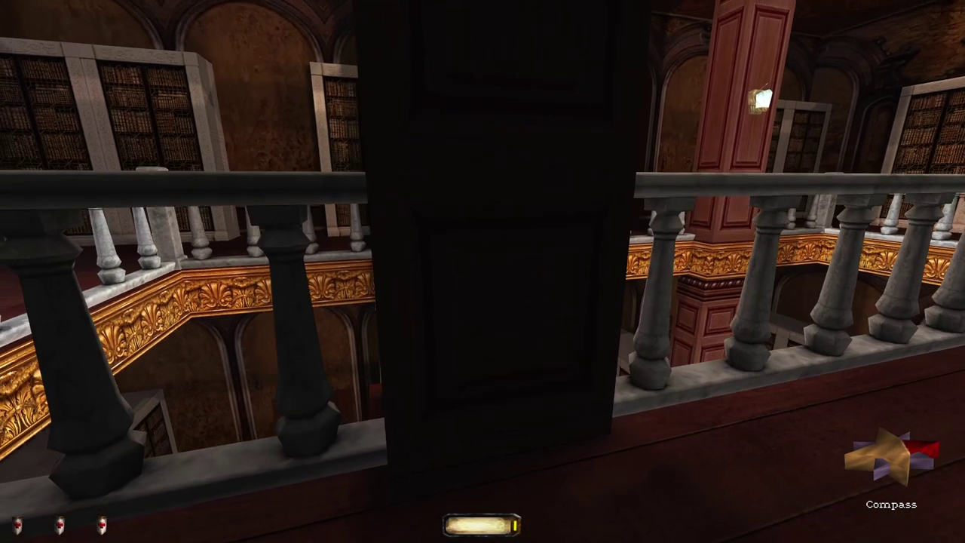
key("w")
key("w")
key("w")
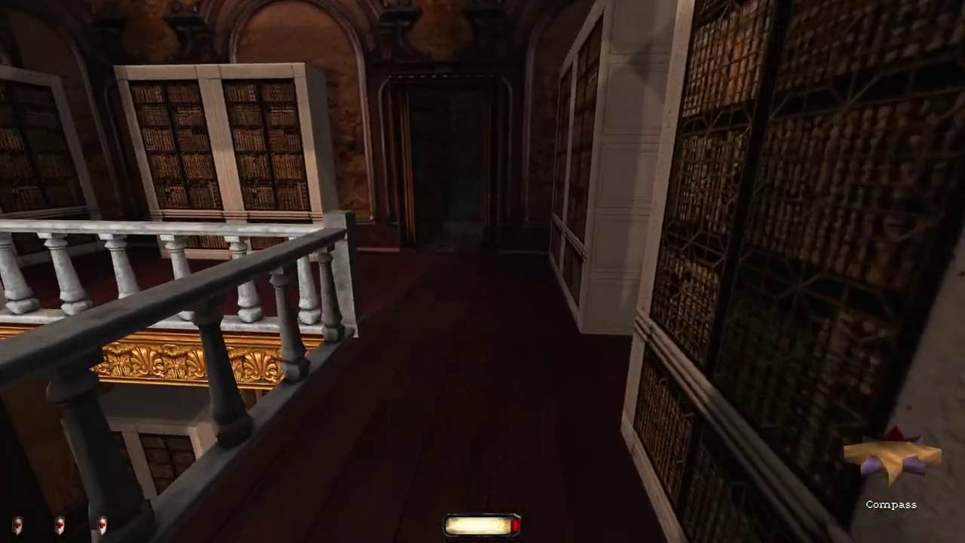
key("w")
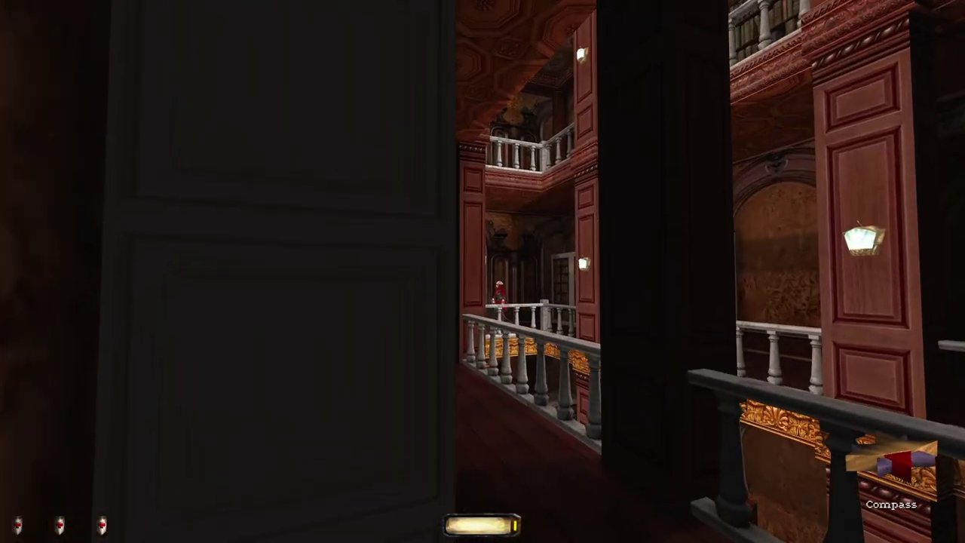
Step: Go through the barred-window stone stairwell toward the lit window
key("w")
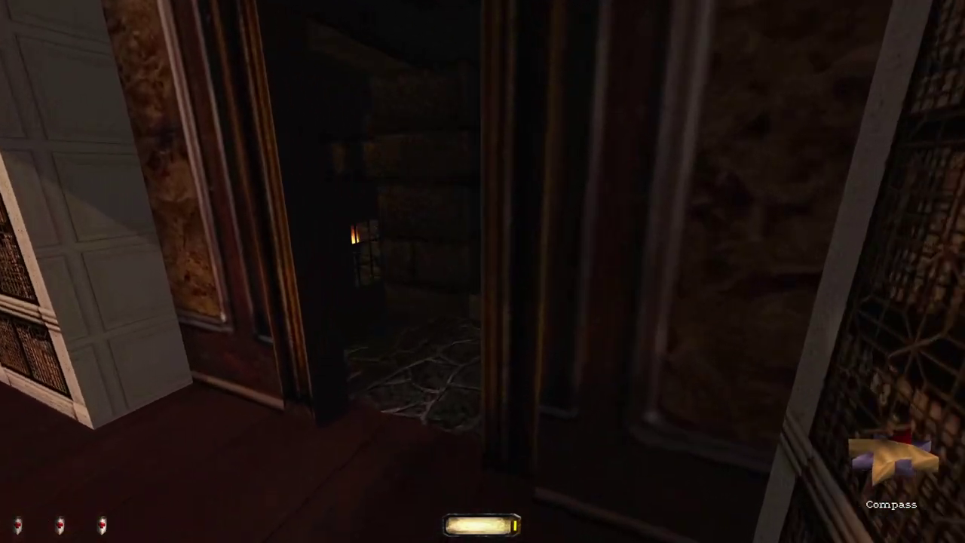
key("w")
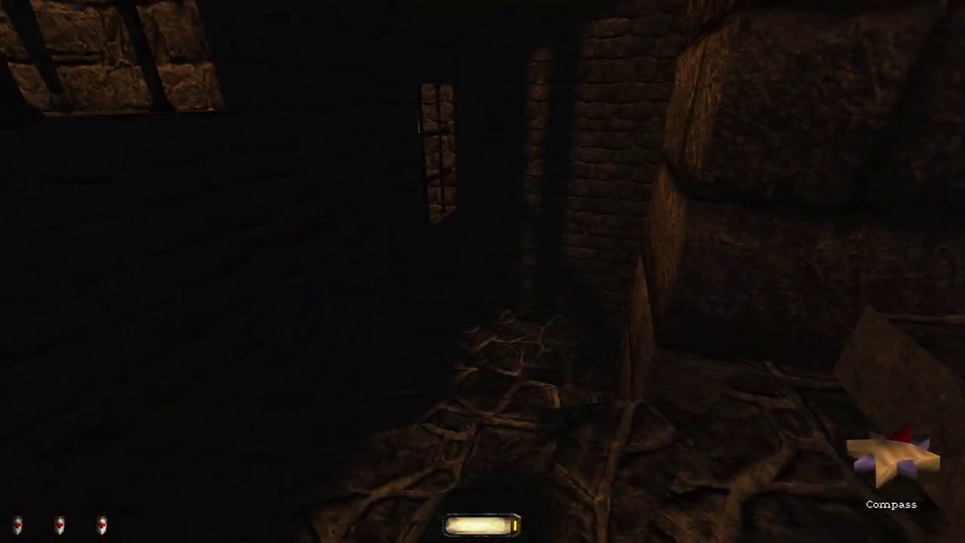
key("w")
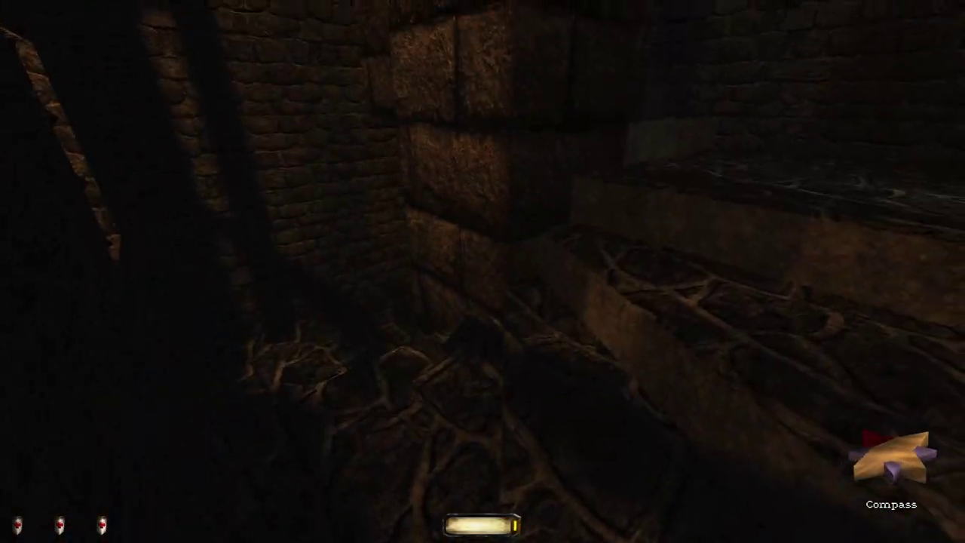
key("w")
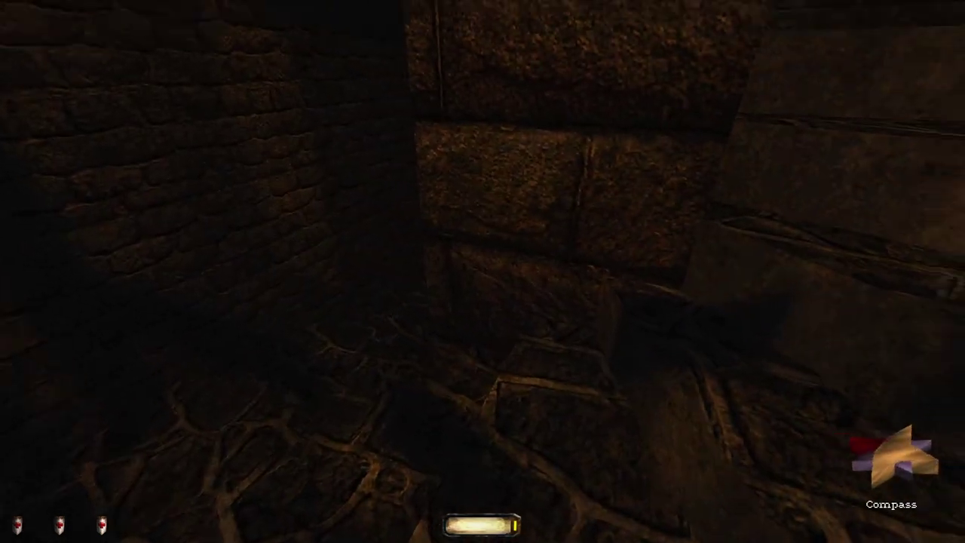
key("w")
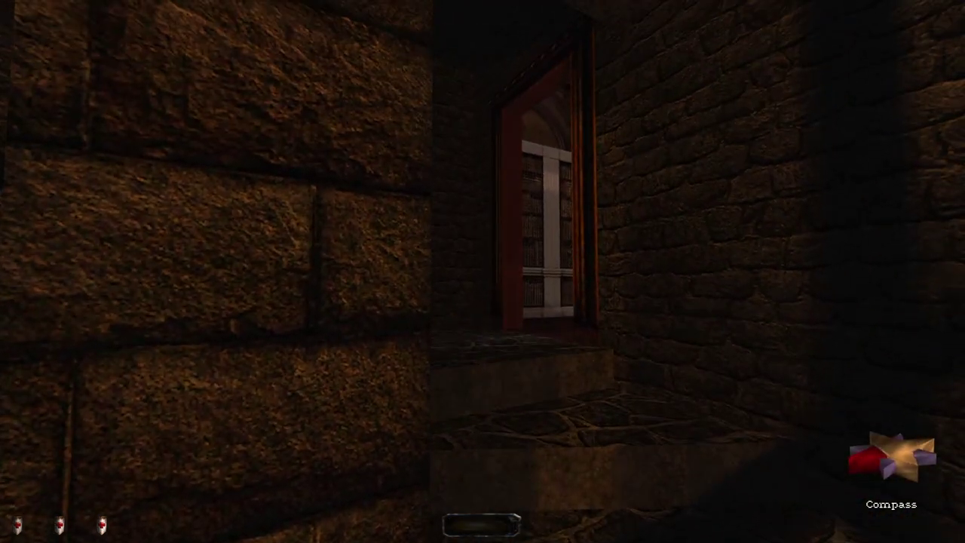
key("w")
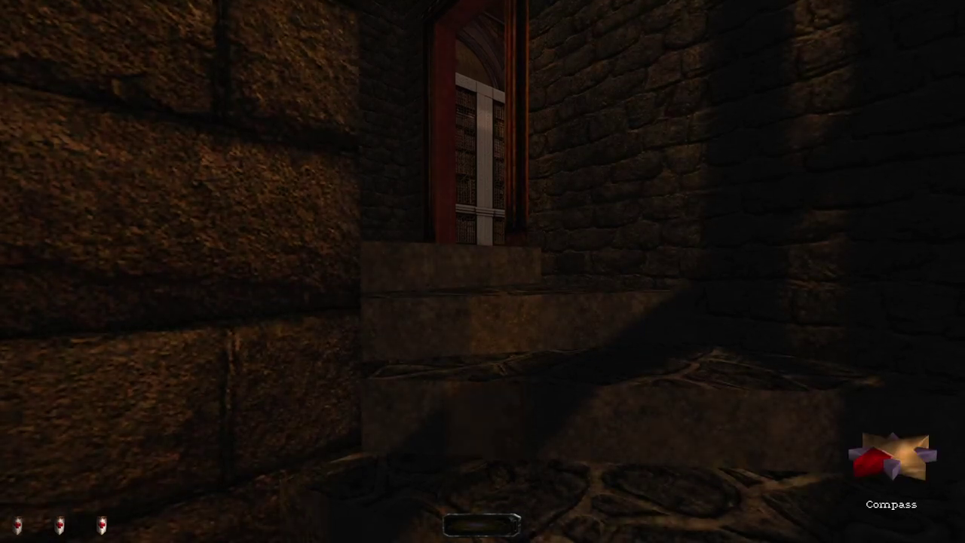
Step: Move along the wall beside the lit window and steps
key("w")
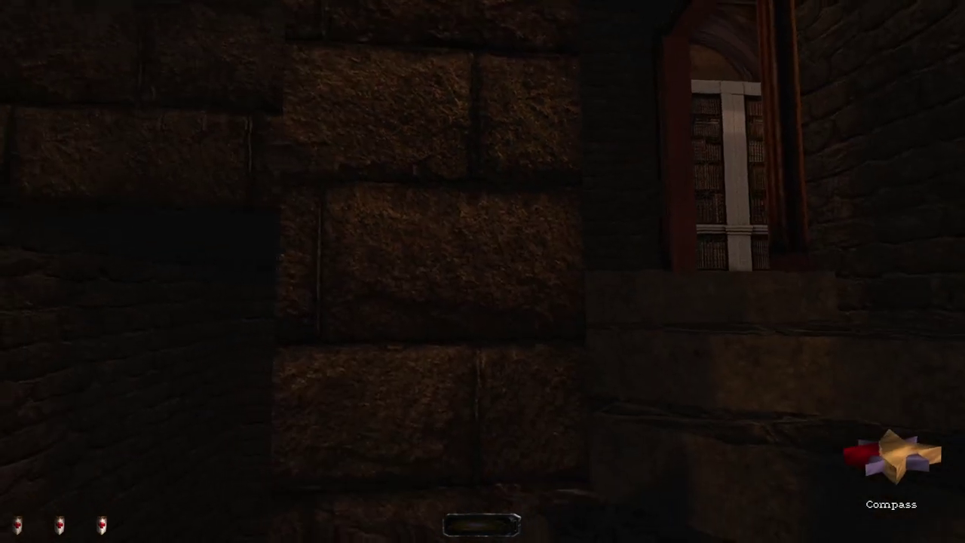
key("w")
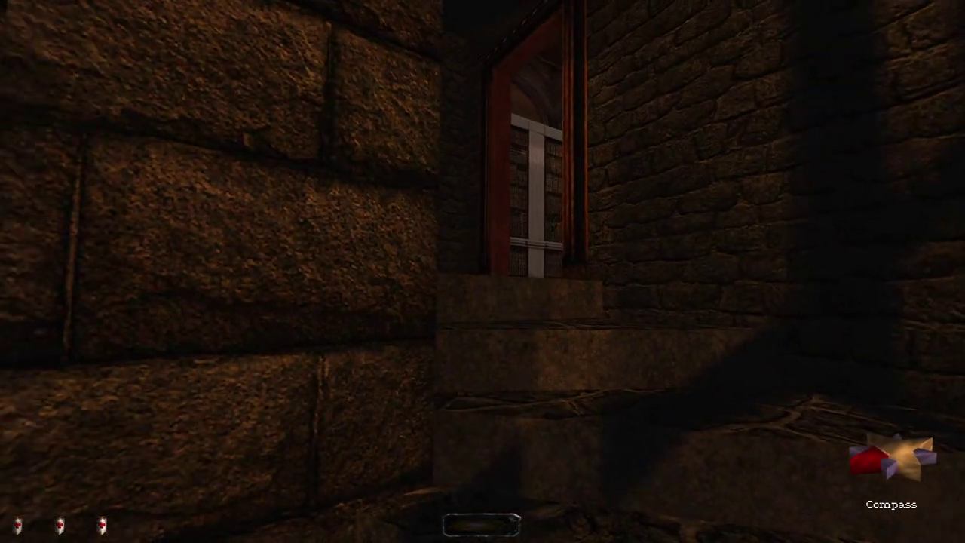
key("w")
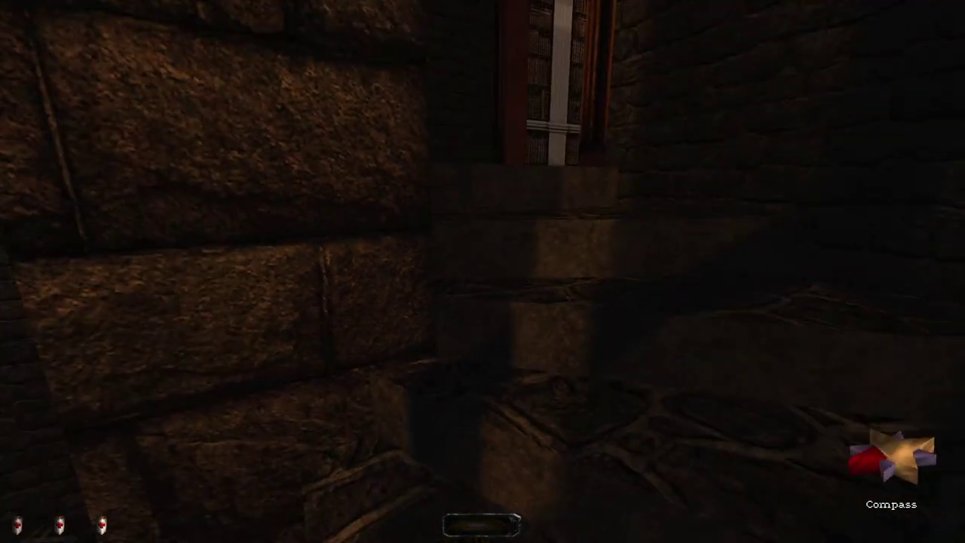
key("w")
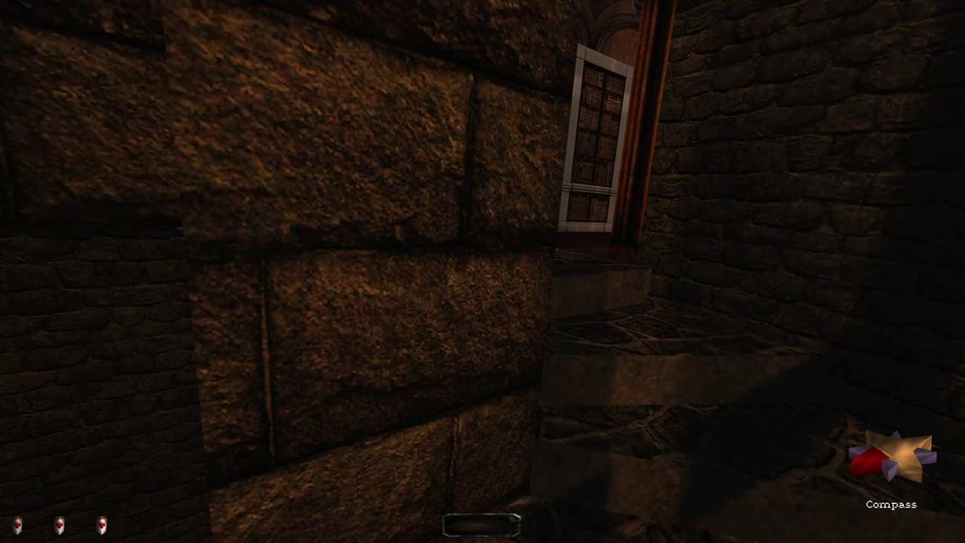
key("w")
key("w")
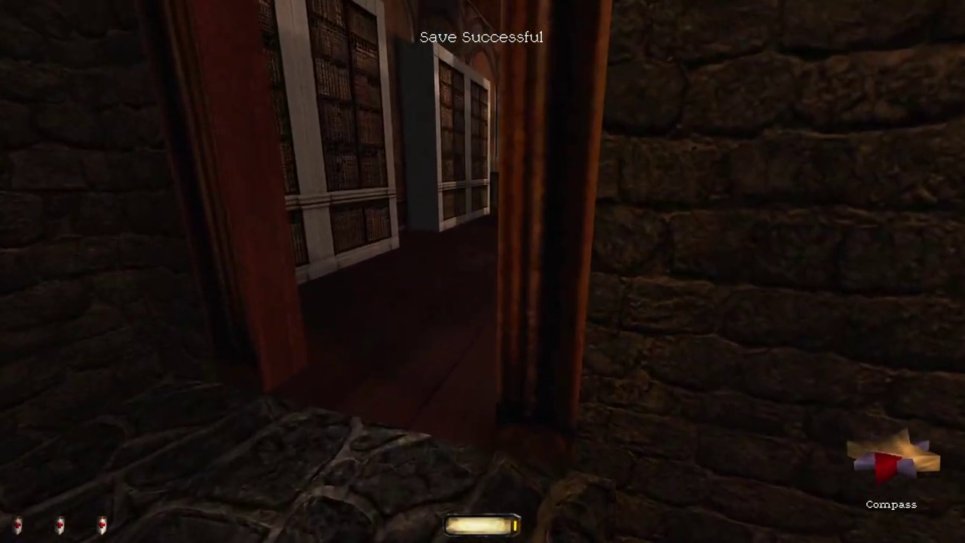
Step: Peek into the library hallway, then back up beside the doorway and save
key("w")
key("w")
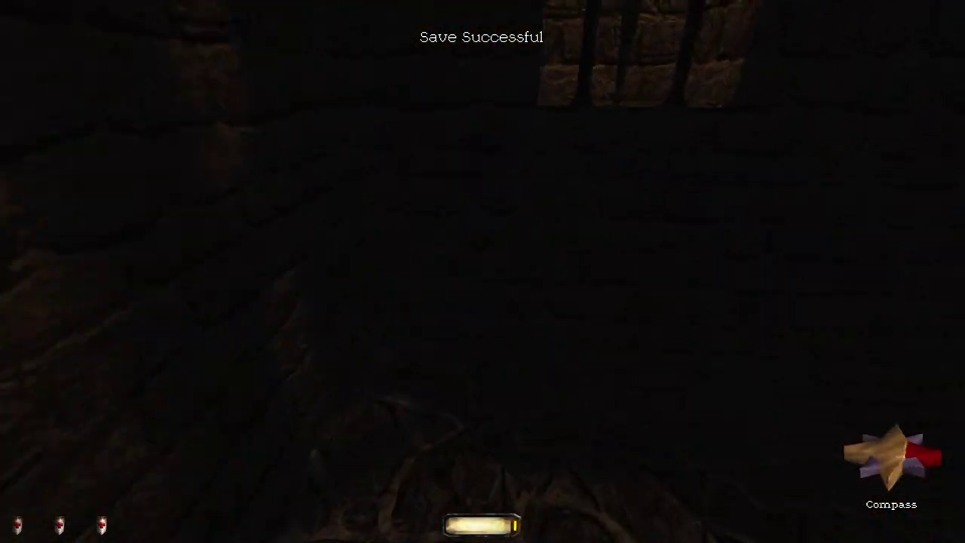
key("w")
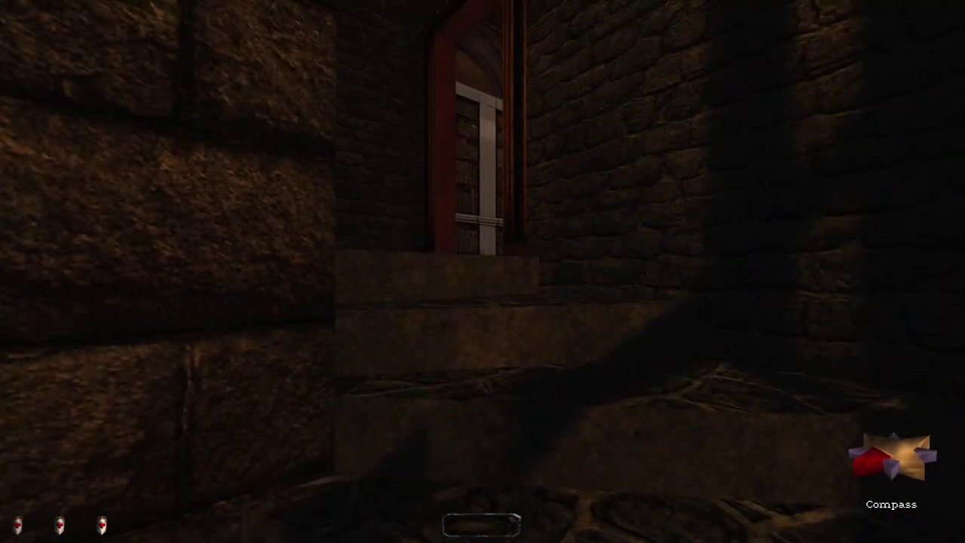
key("w")
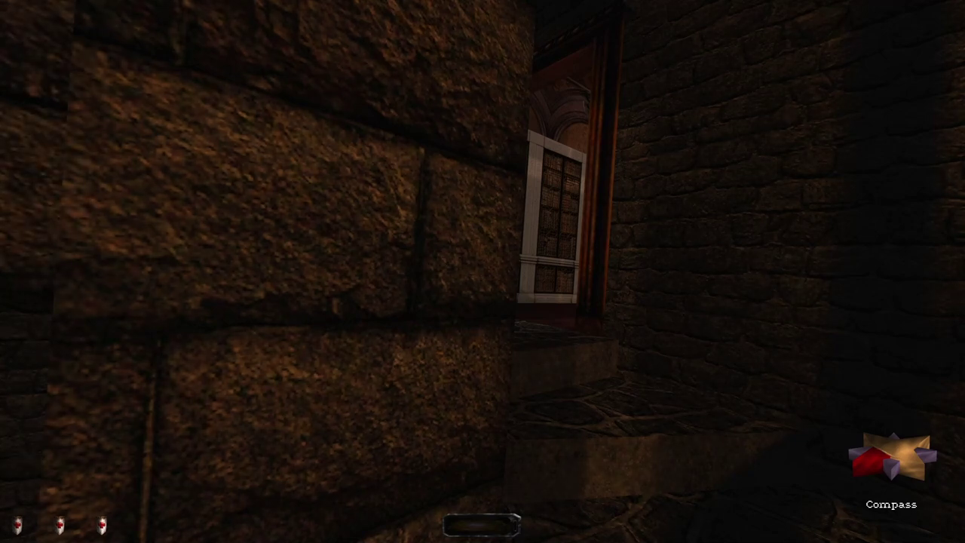
key("s")
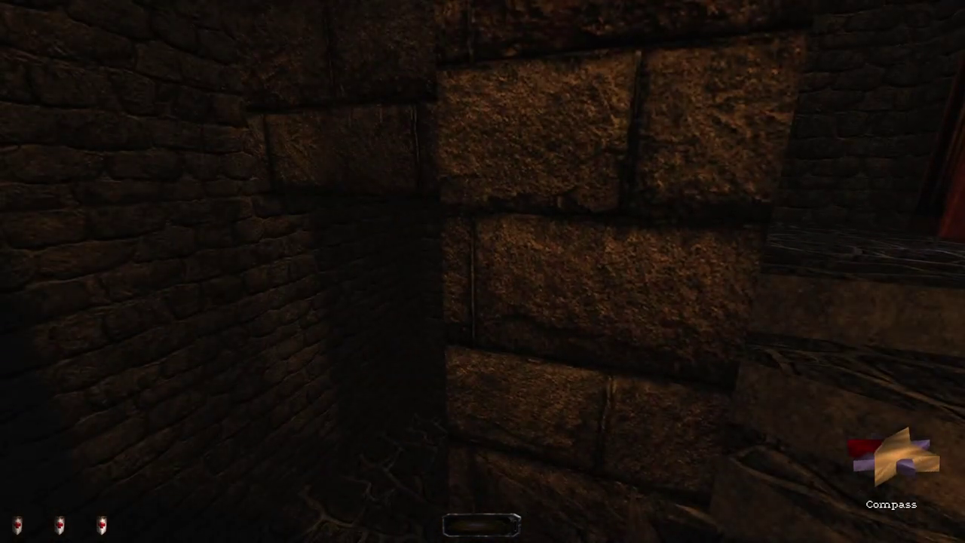
key("s")
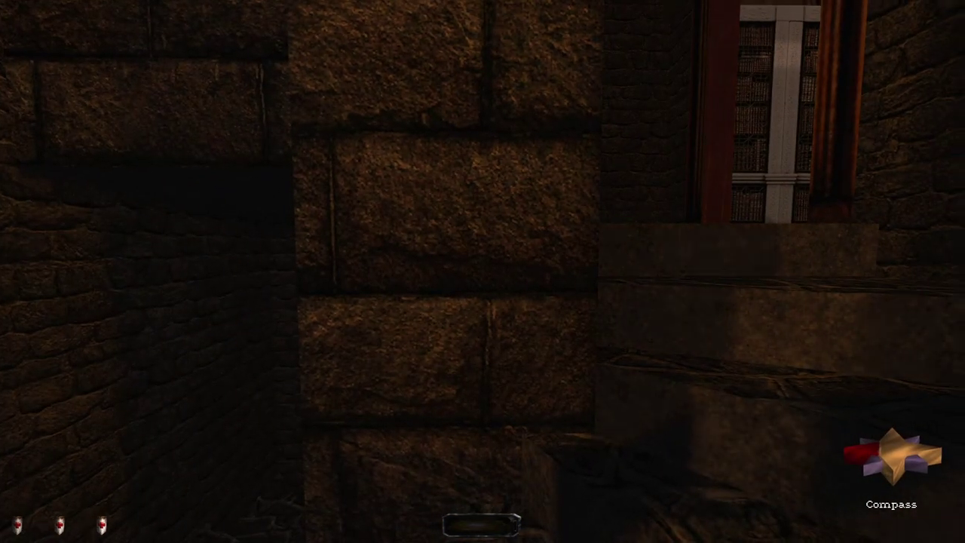
key("s")
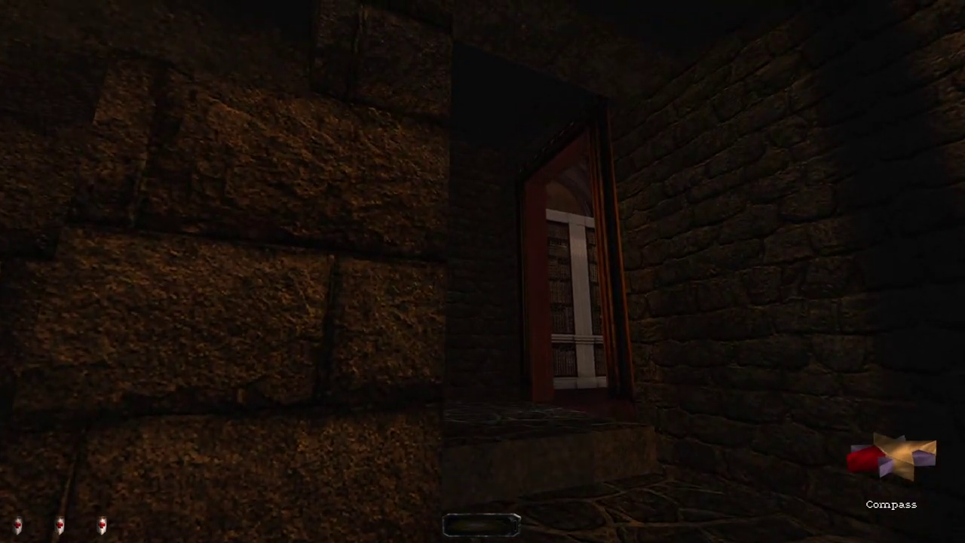
key("F6")
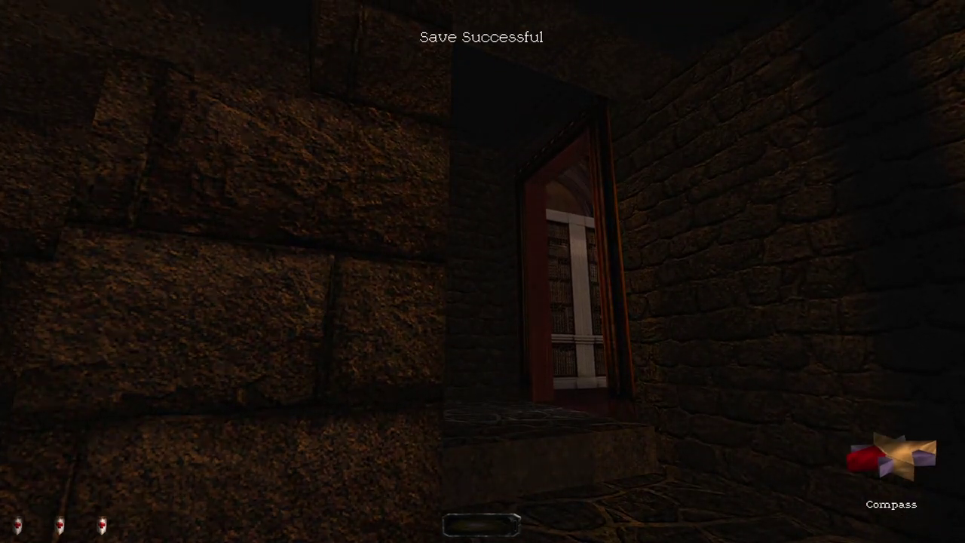
Step: Enter the library hall and lean around the pillar to spot the guard
key("w")
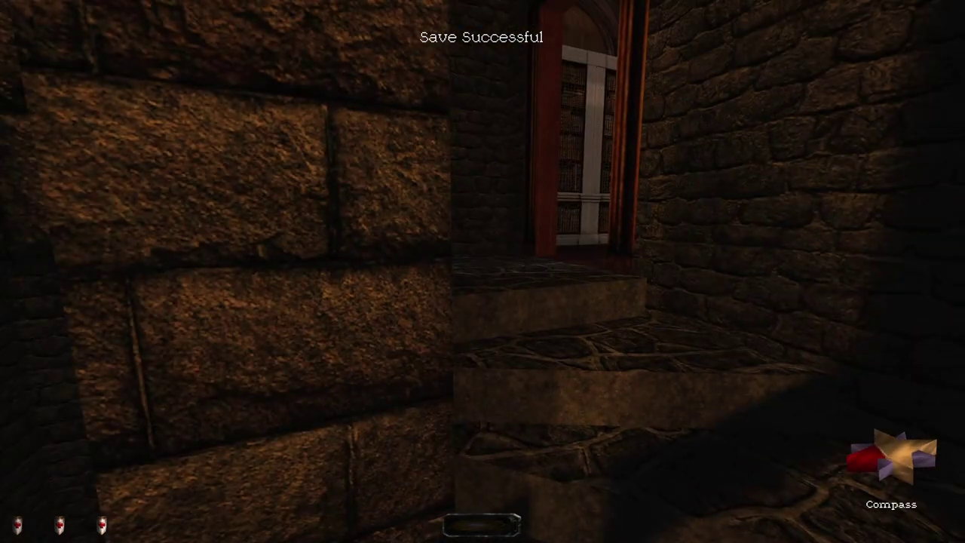
key("w")
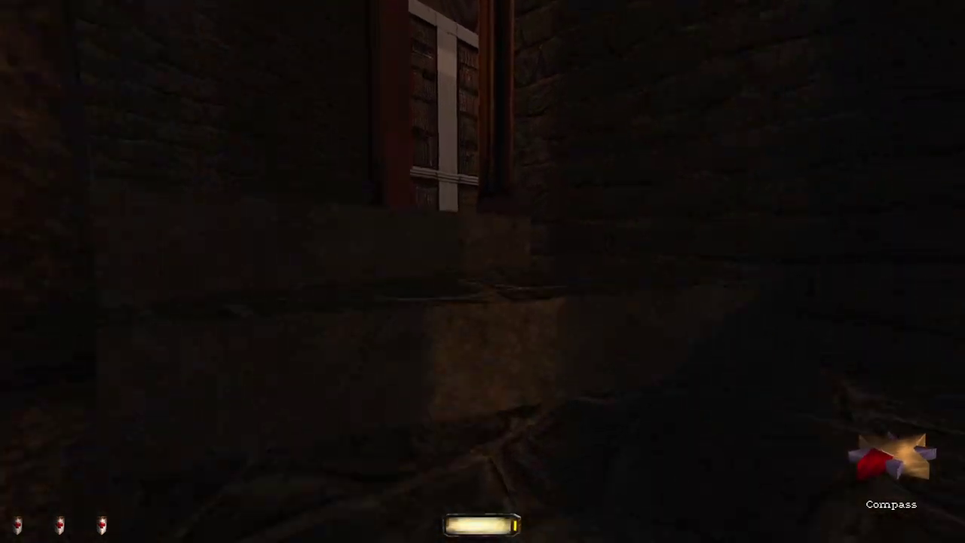
key("w")
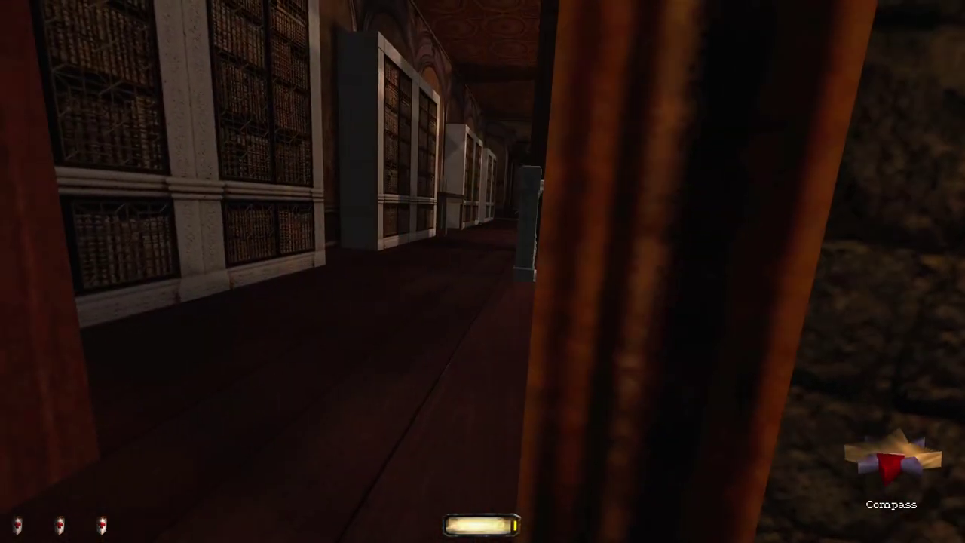
key("w")
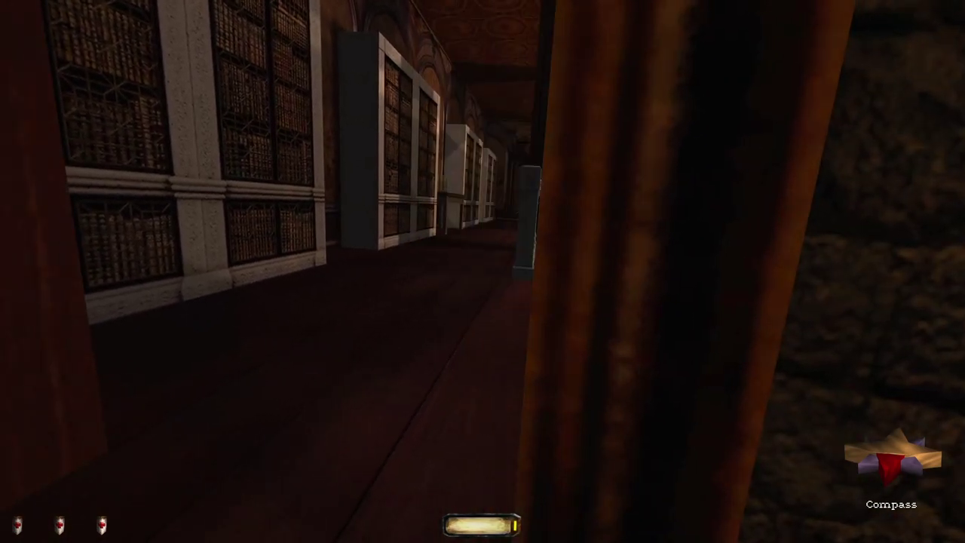
key("d")
Step: Reload the save, look down the library hall, and raise the bow with broadhead arrows
key("alt+l")
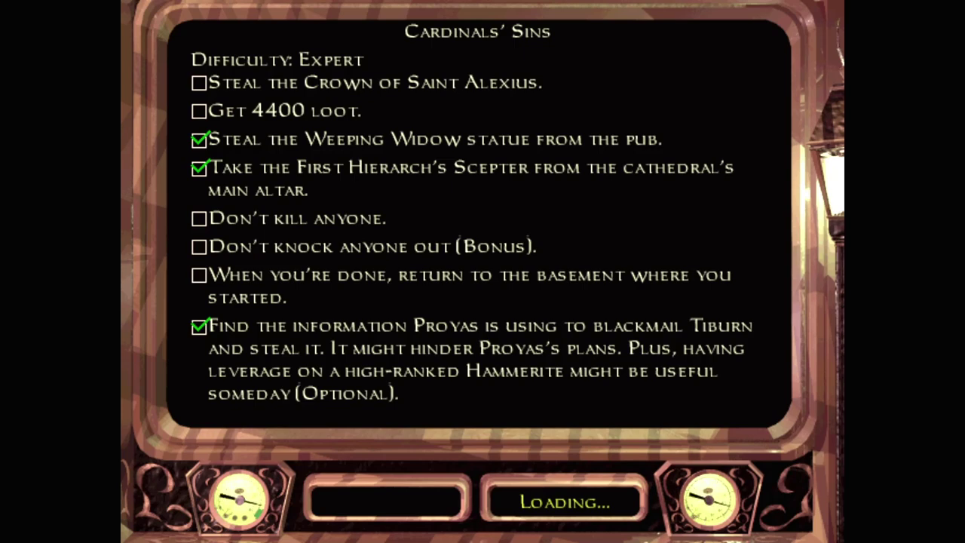
key("a")
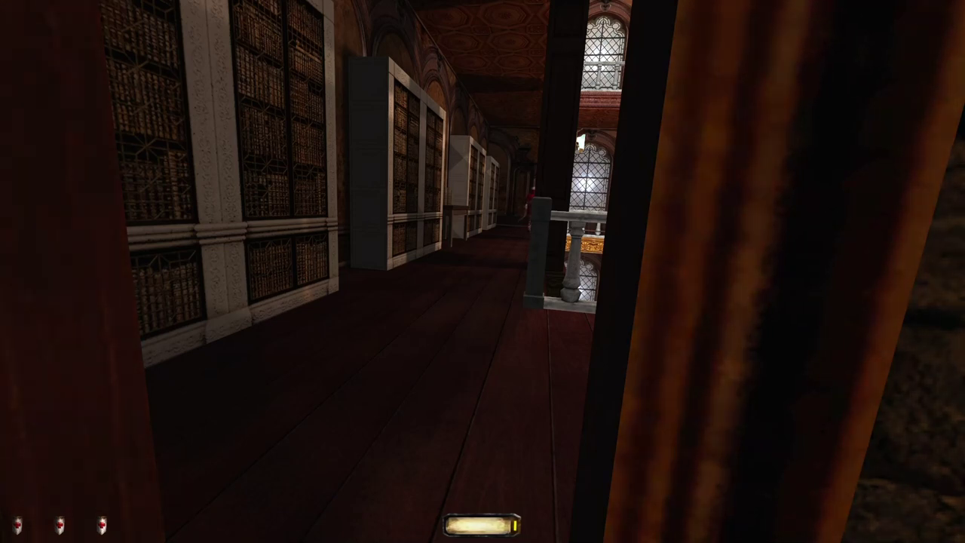
key("a")
key("1")
Step: Loose broadhead arrows down the corridor and draw another
key("a")
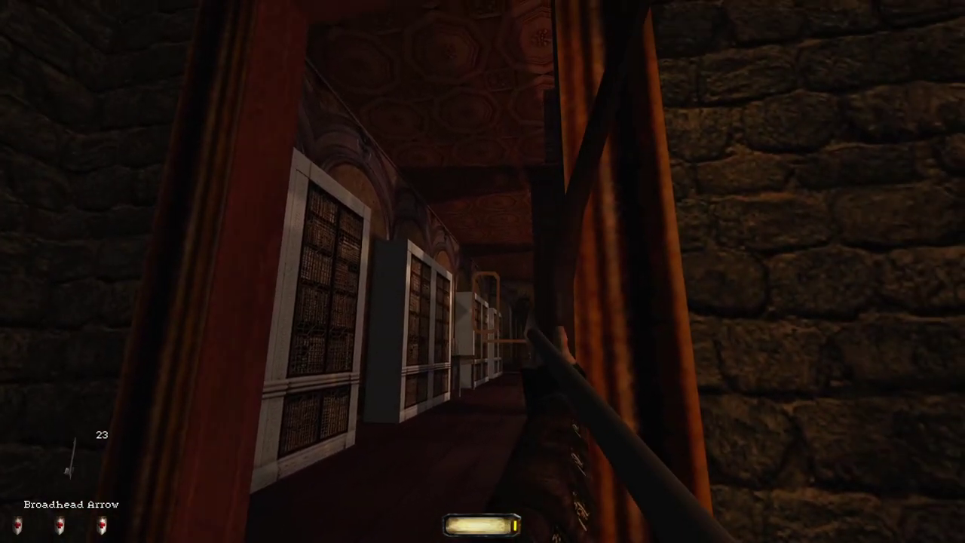
left_click(482, 271)
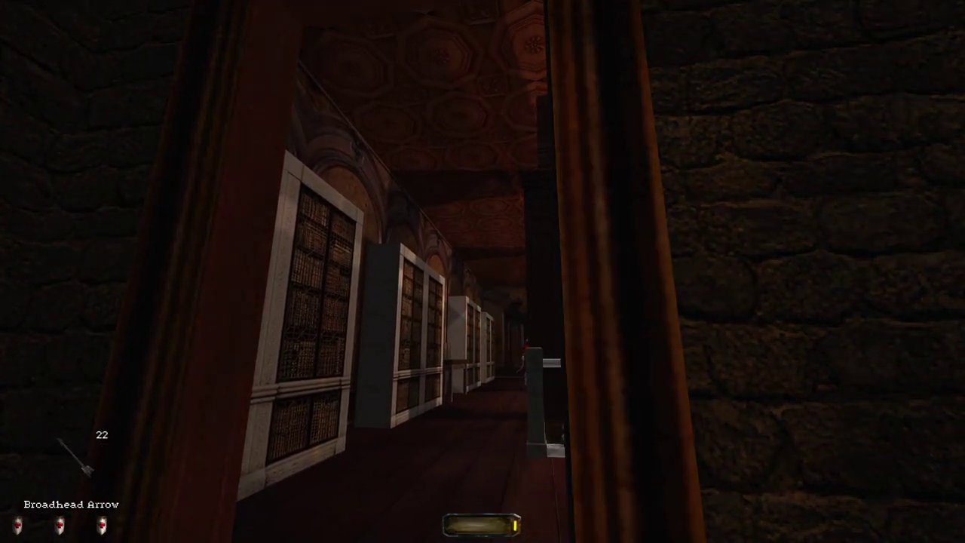
left_click(482, 271)
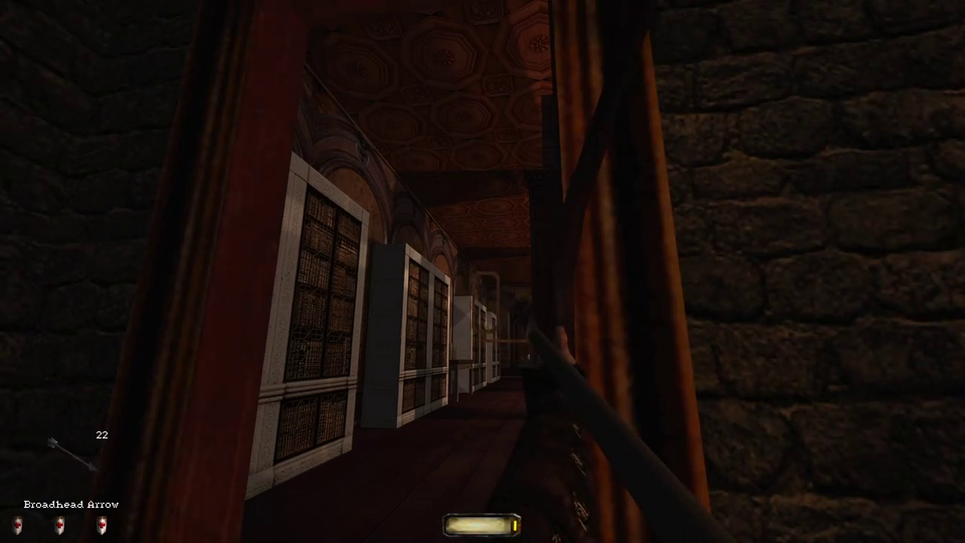
left_click(482, 271)
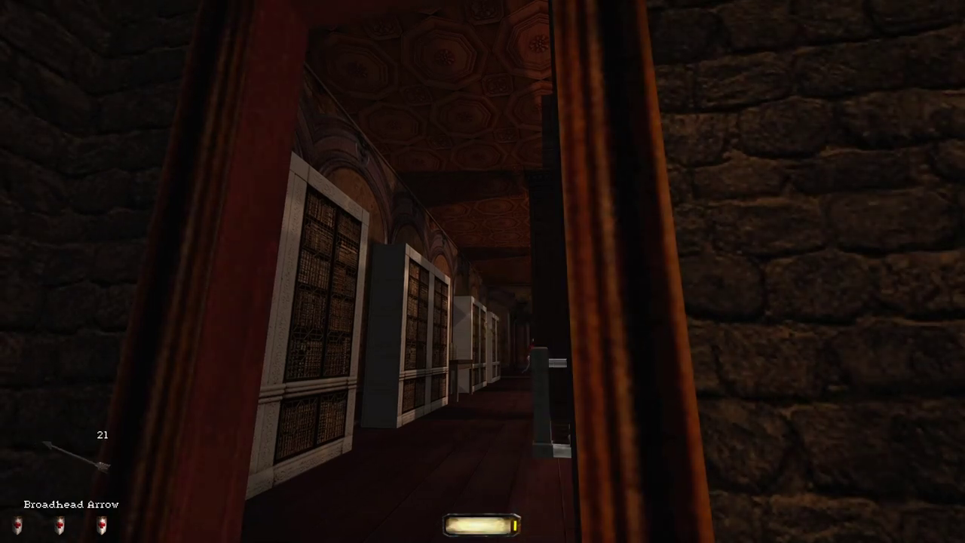
left_click(482, 271)
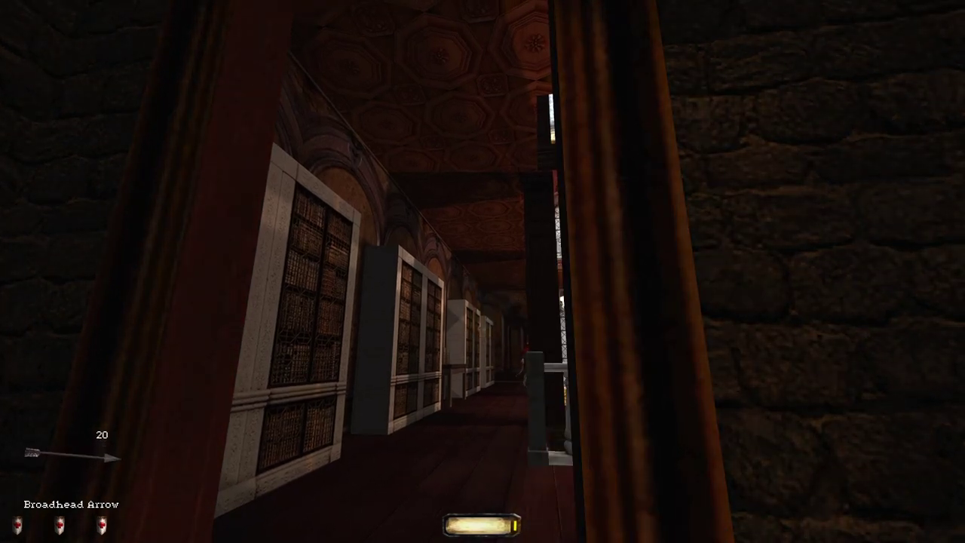
Step: Follow the red-robed guard along the bookshelf corridor
key("w")
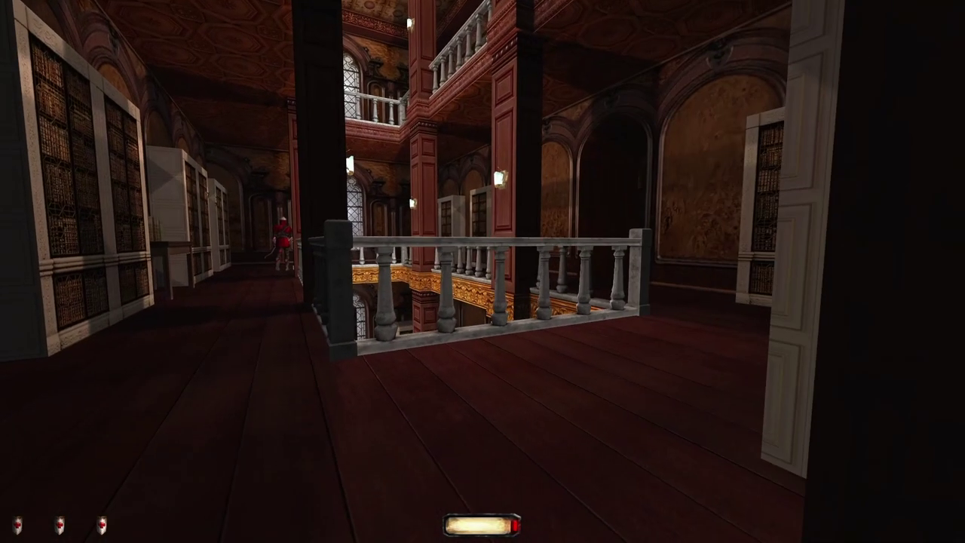
key("w")
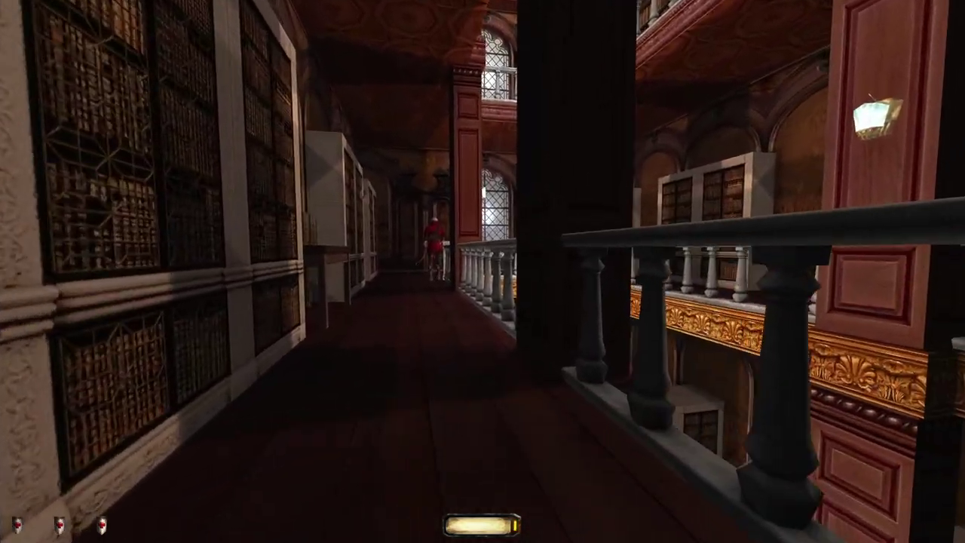
key("w")
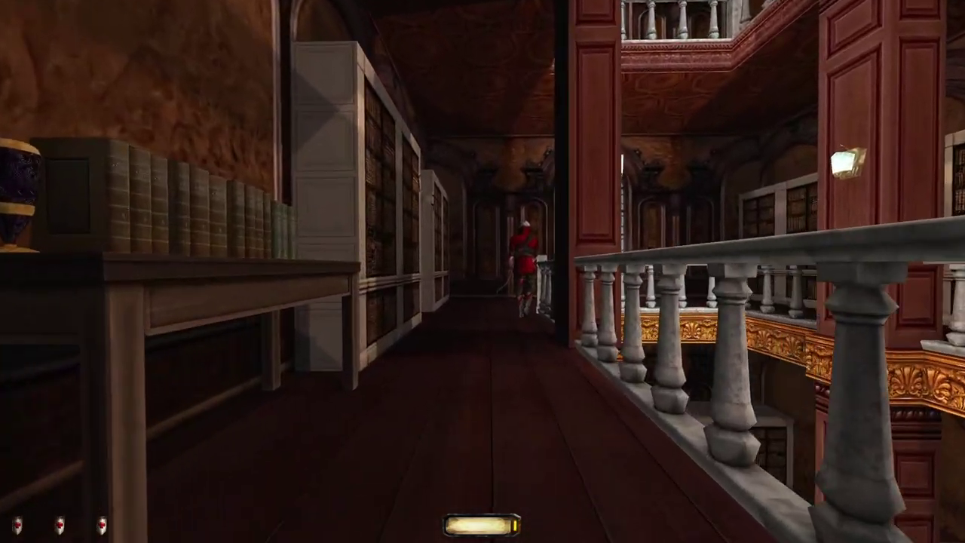
key("w")
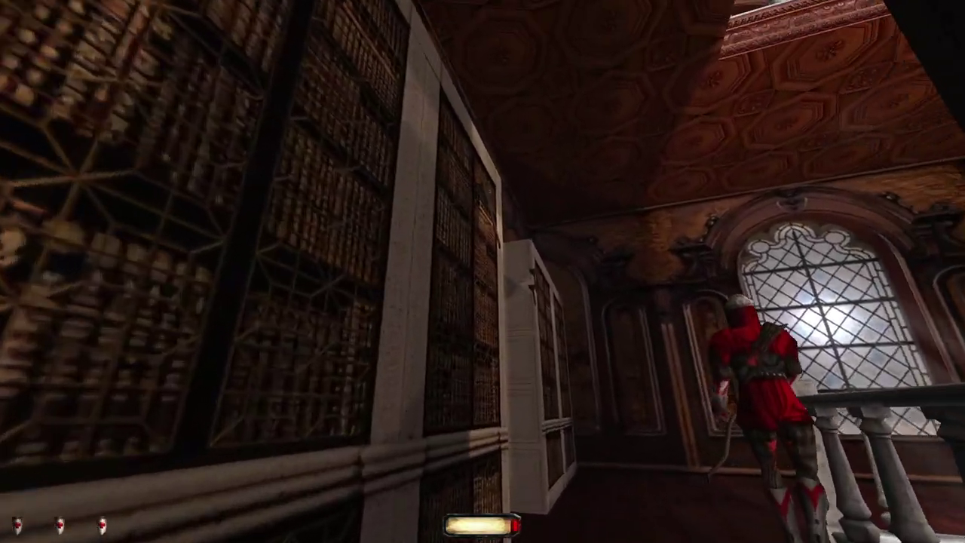
key("w")
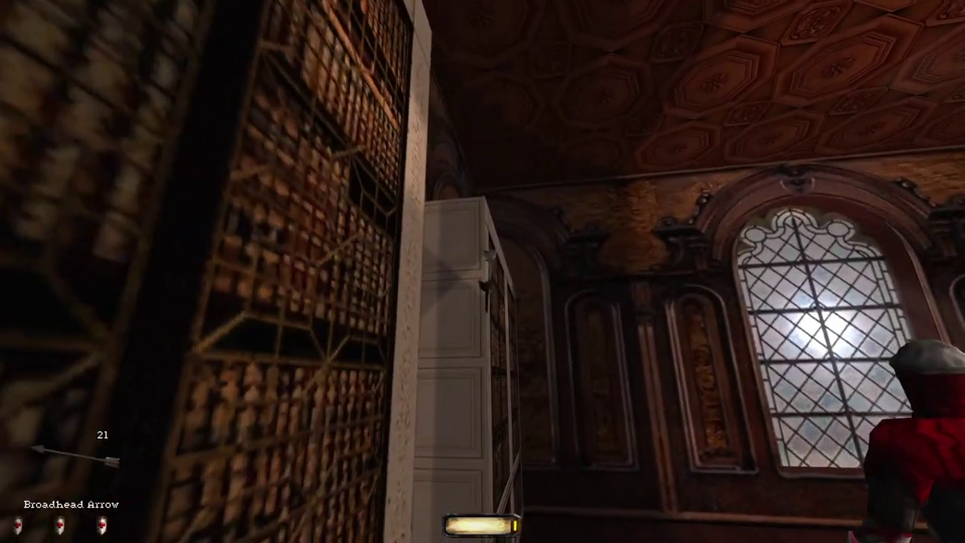
key("w")
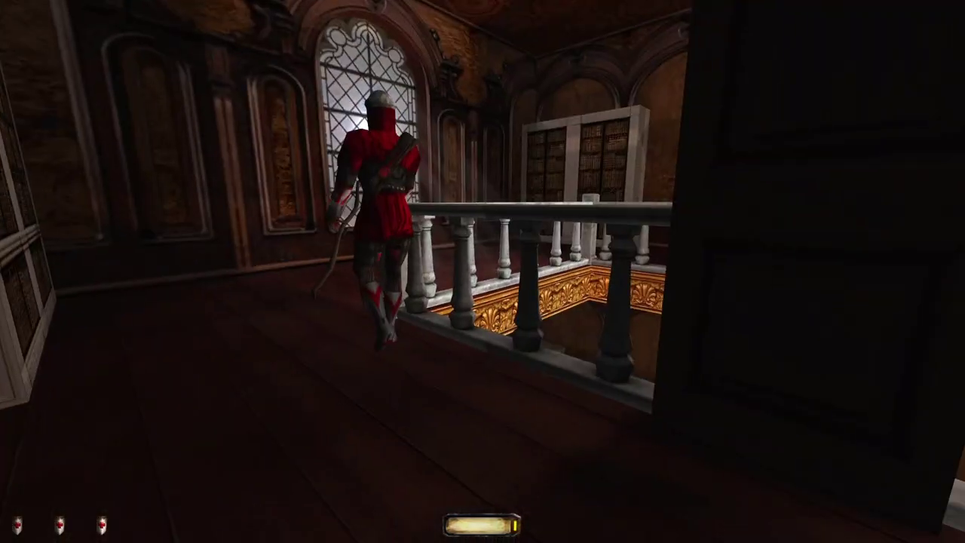
key("w")
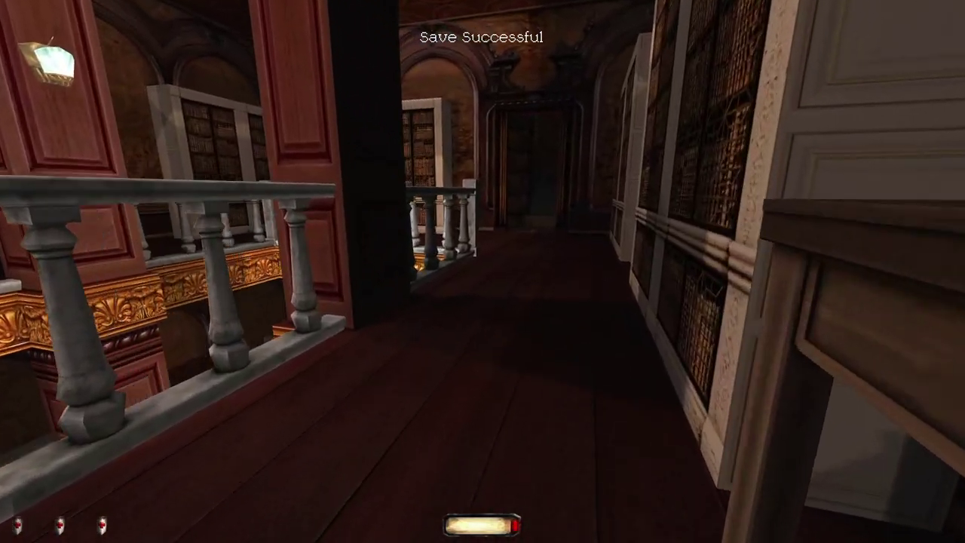
key("w")
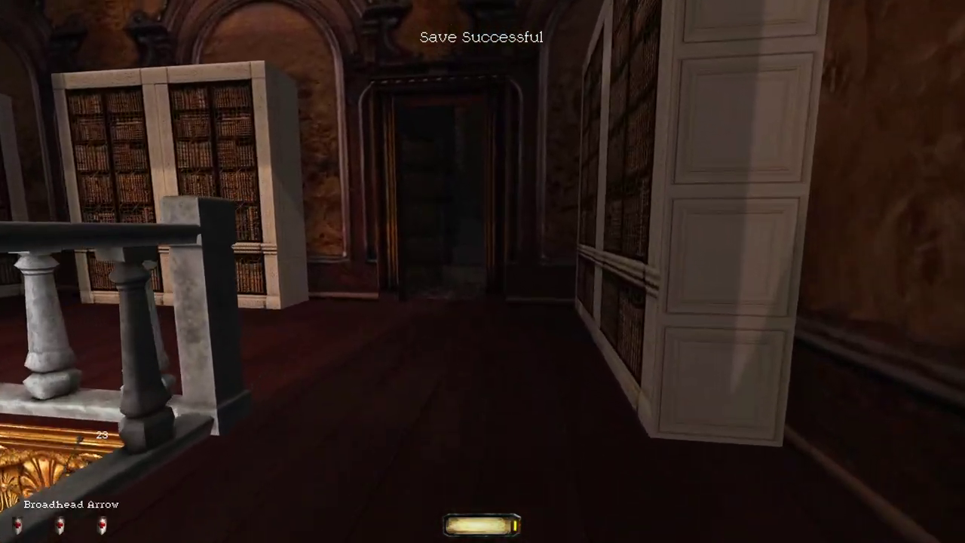
Step: Reach the atrium doorway and hide behind the doorframe with a broadhead arrow ready
key("w")
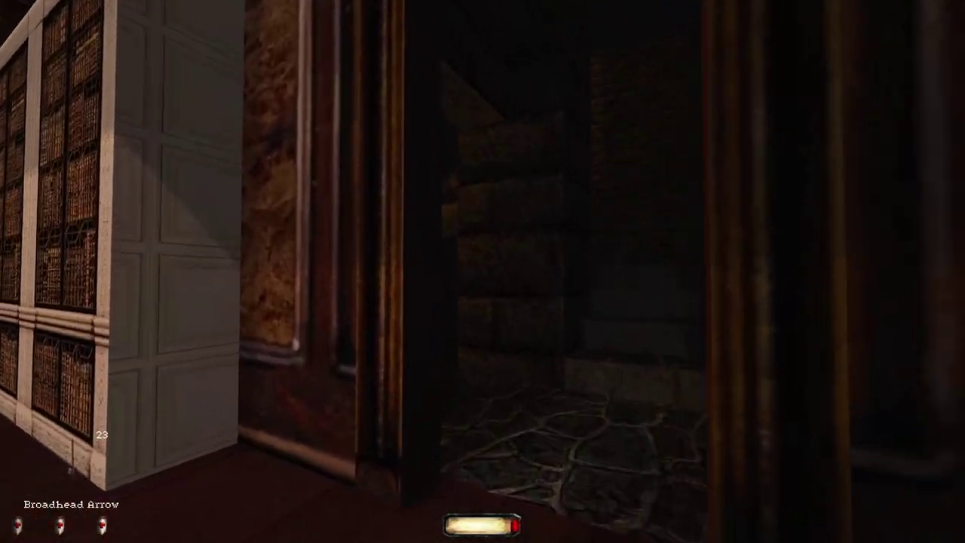
key("w")
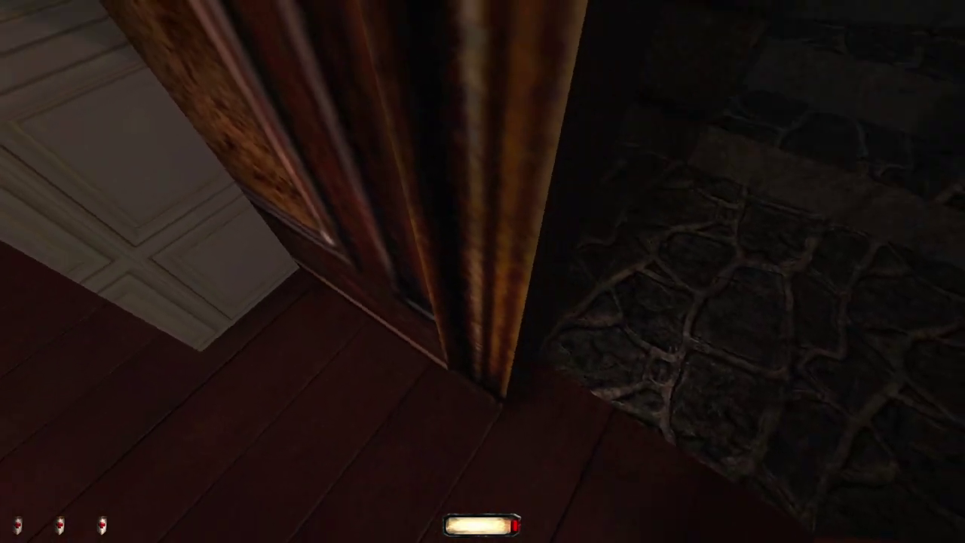
key("s")
key("1")
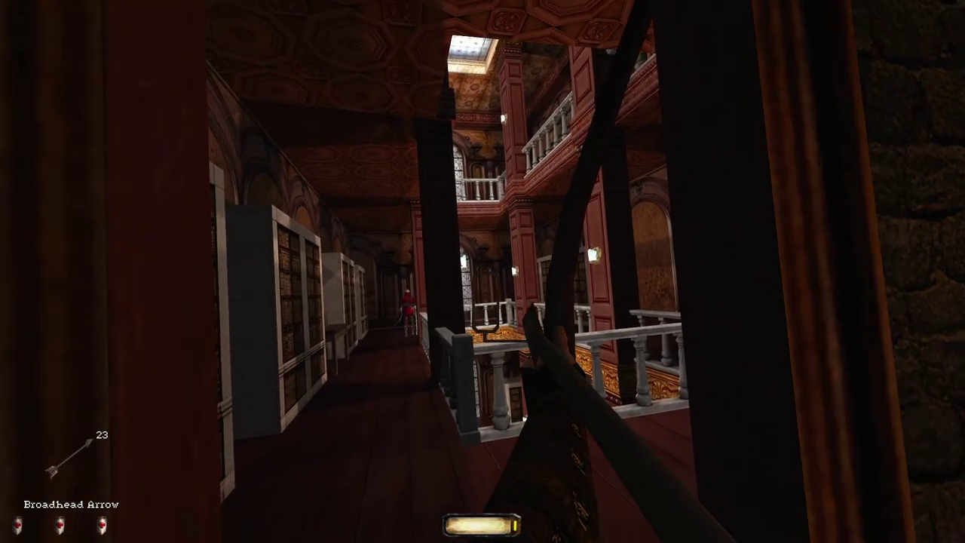
Step: Loose the drawn broadhead arrow into the atrium
left_click(483, 271)
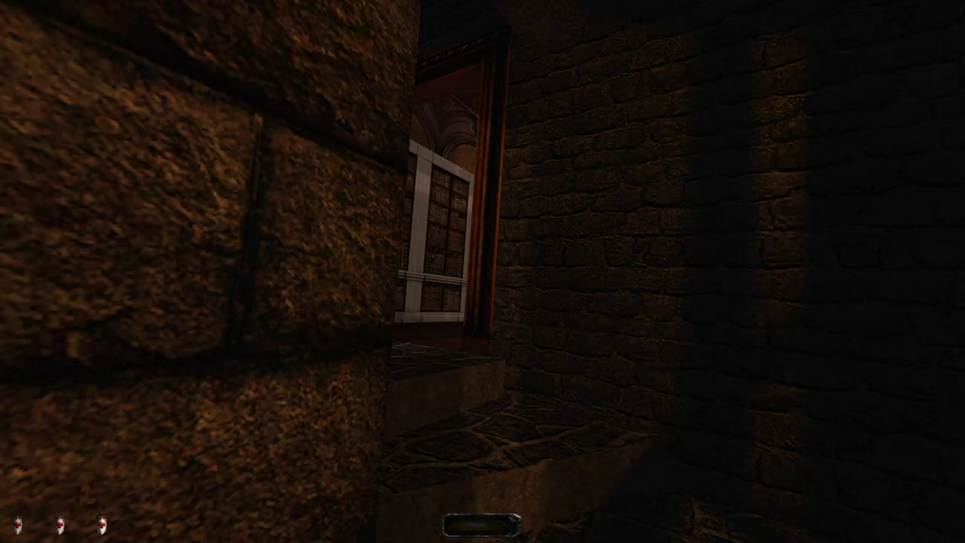
Step: Walk along the library balcony and pocket the table goblet, bringing loot to 3409
key("w")
key("w")
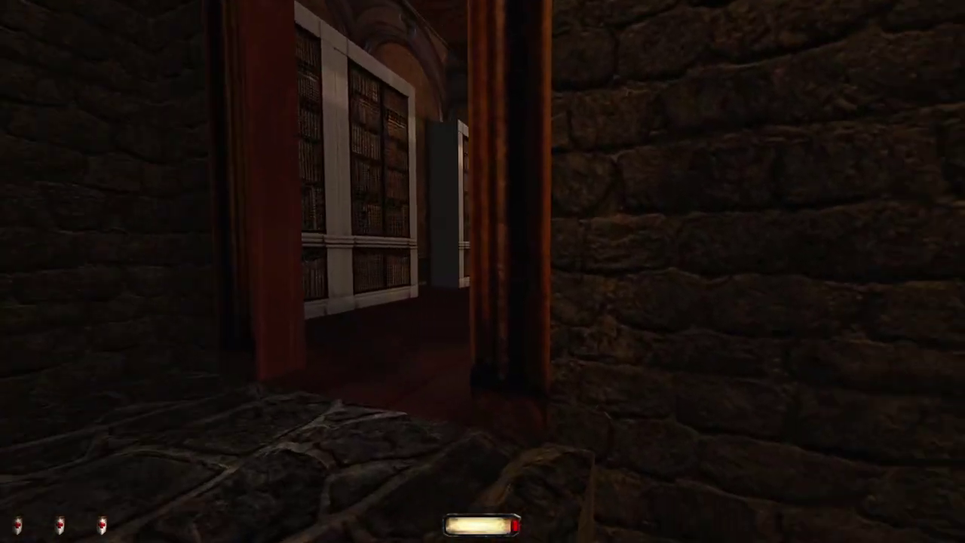
key("w")
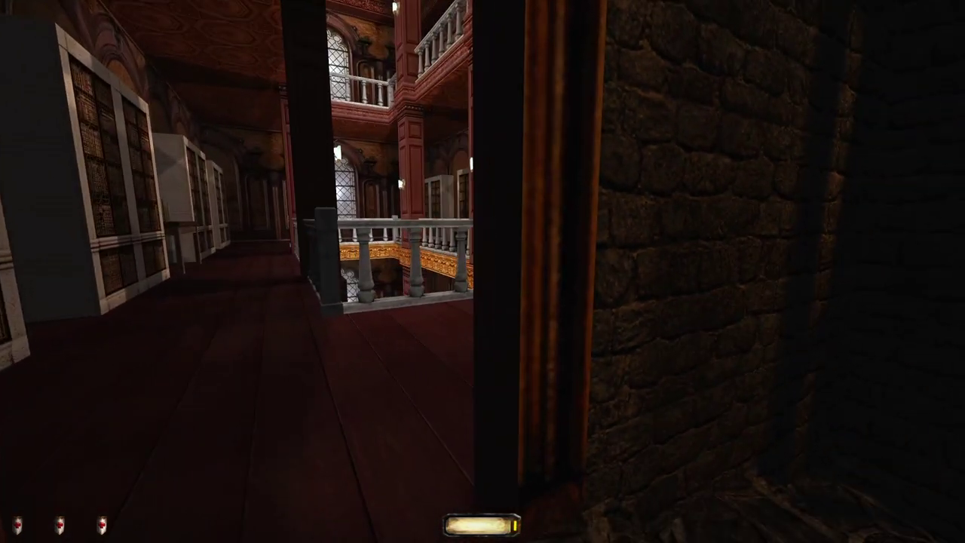
key("w")
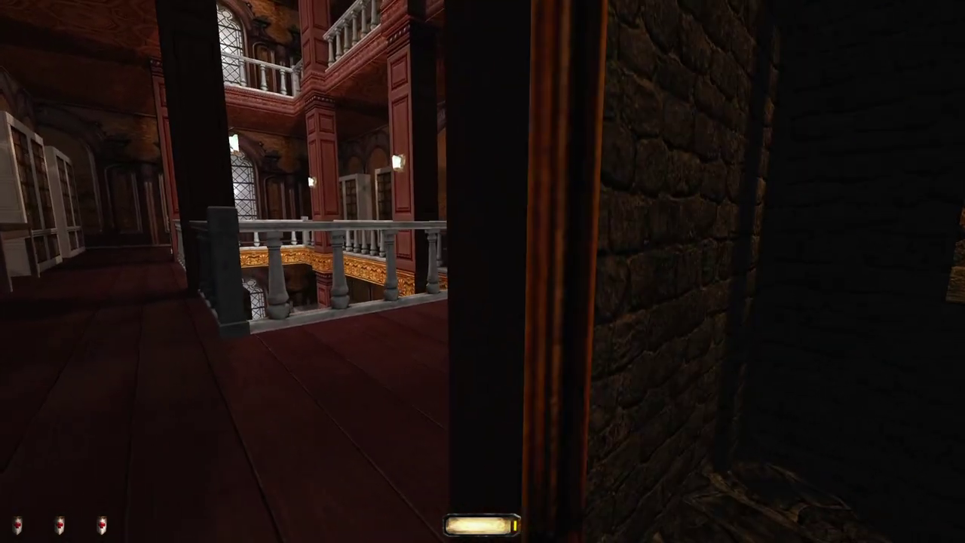
key("w")
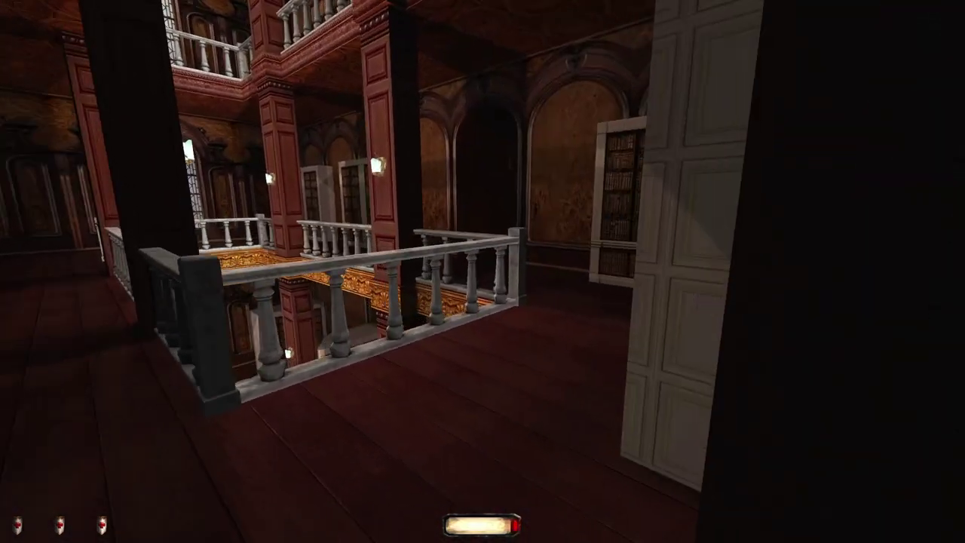
key("w")
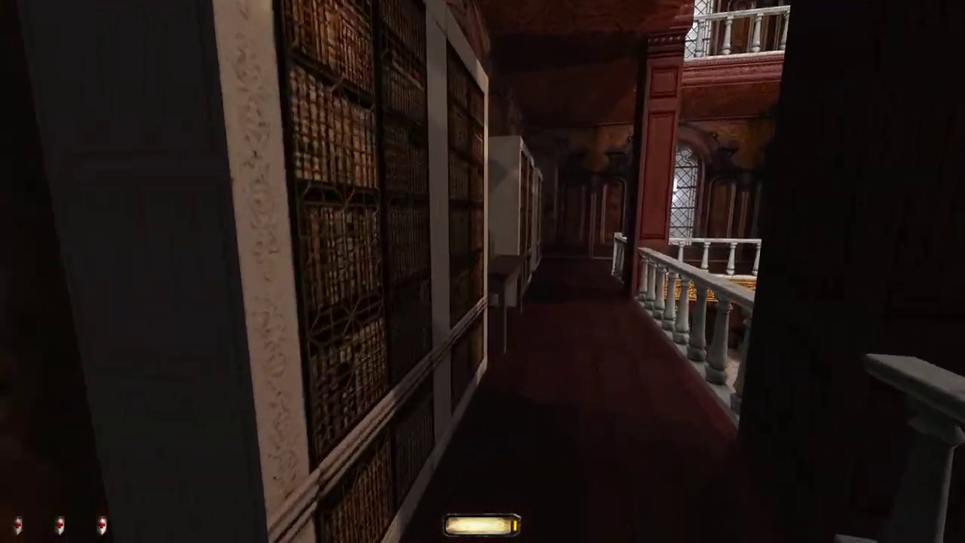
key("w")
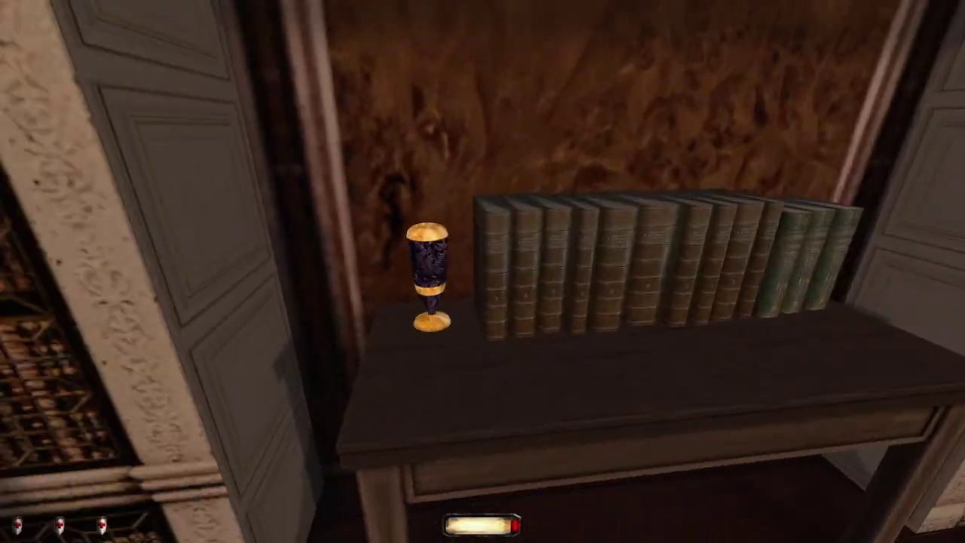
right_click(482, 271)
Step: Move along the railing overlooking the atrium and drop down beside the bookcases
key("w")
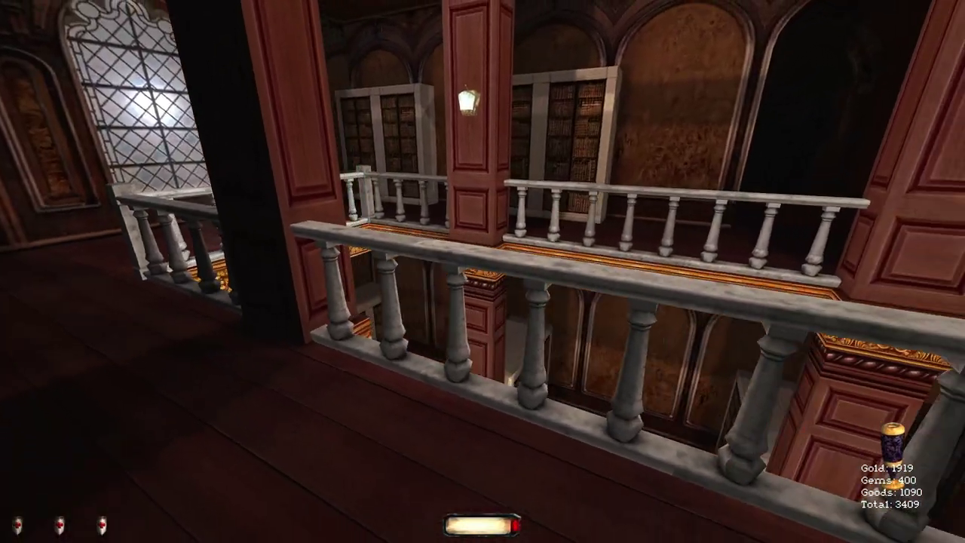
key("w")
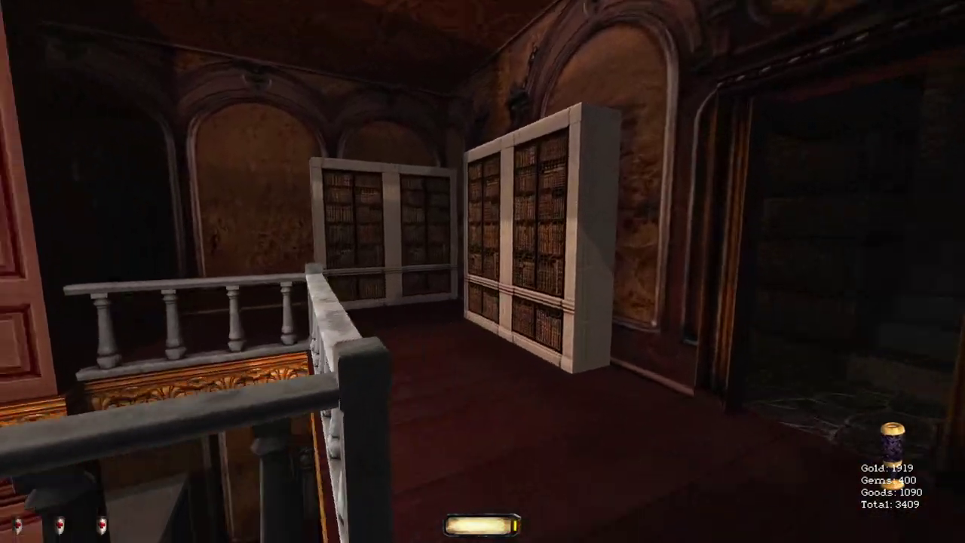
key("w")
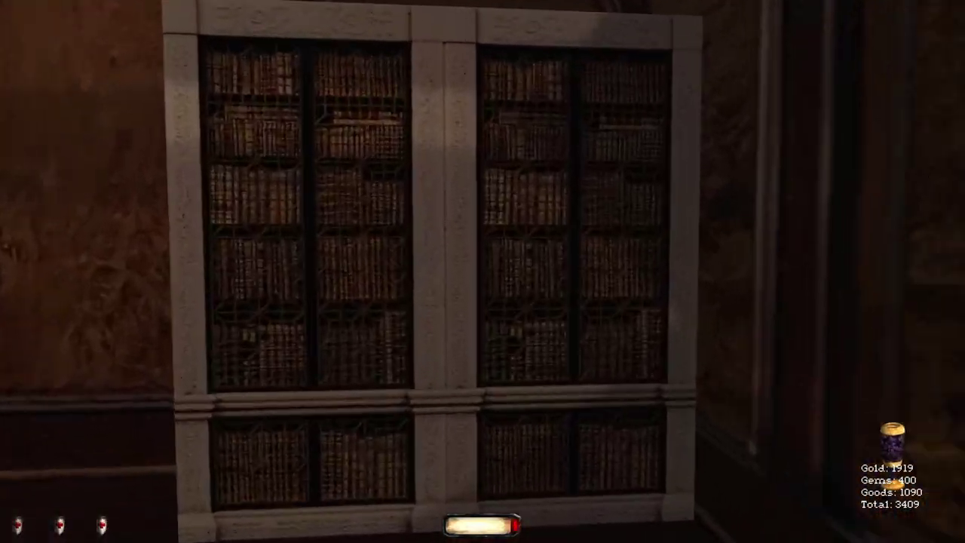
key("w")
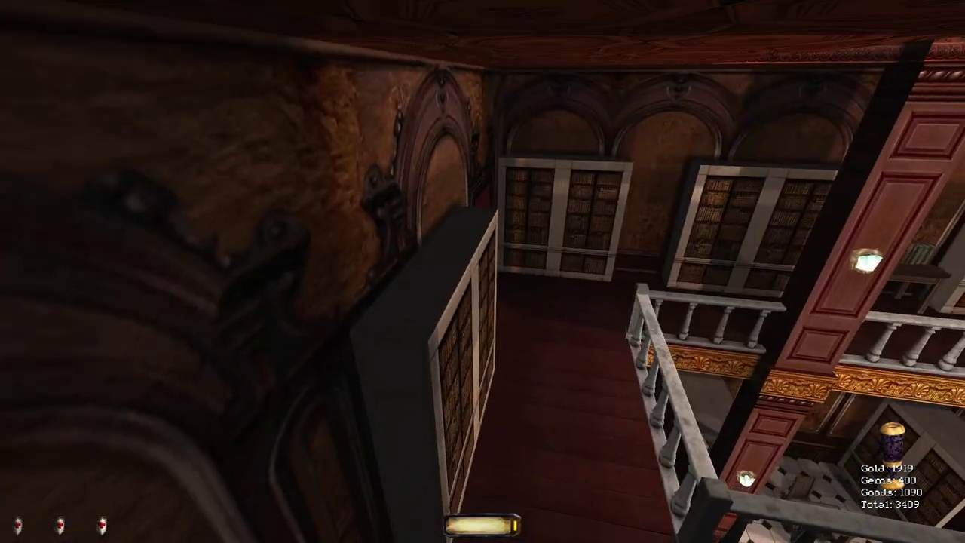
key("w")
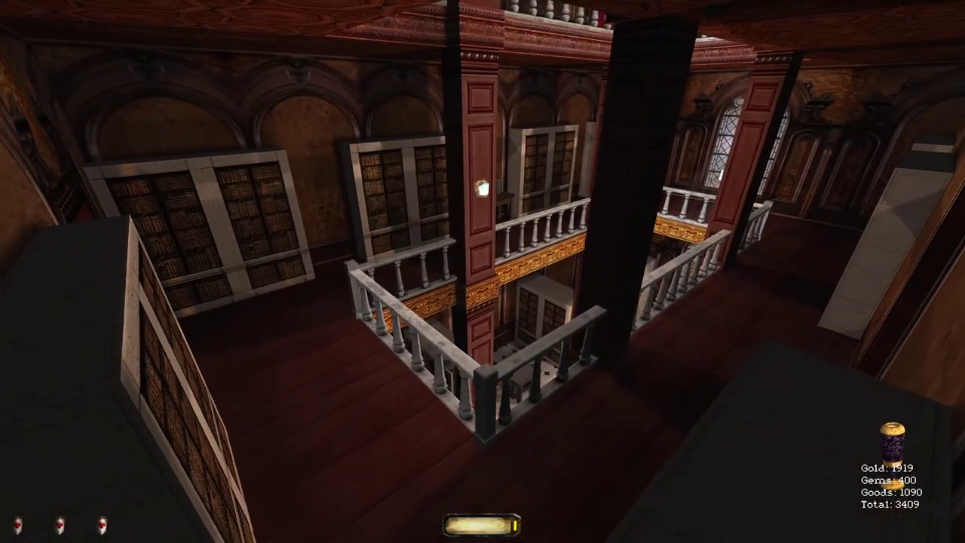
key("w")
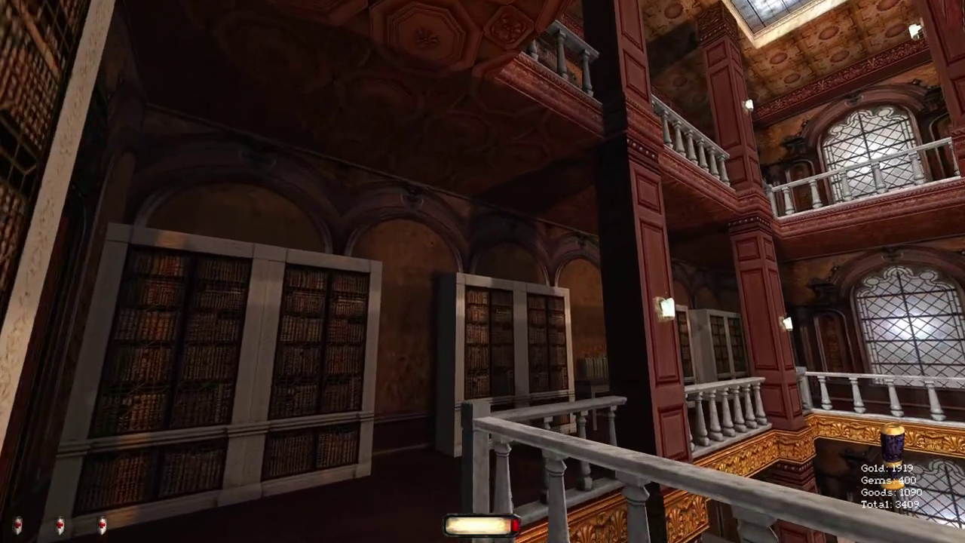
key("w")
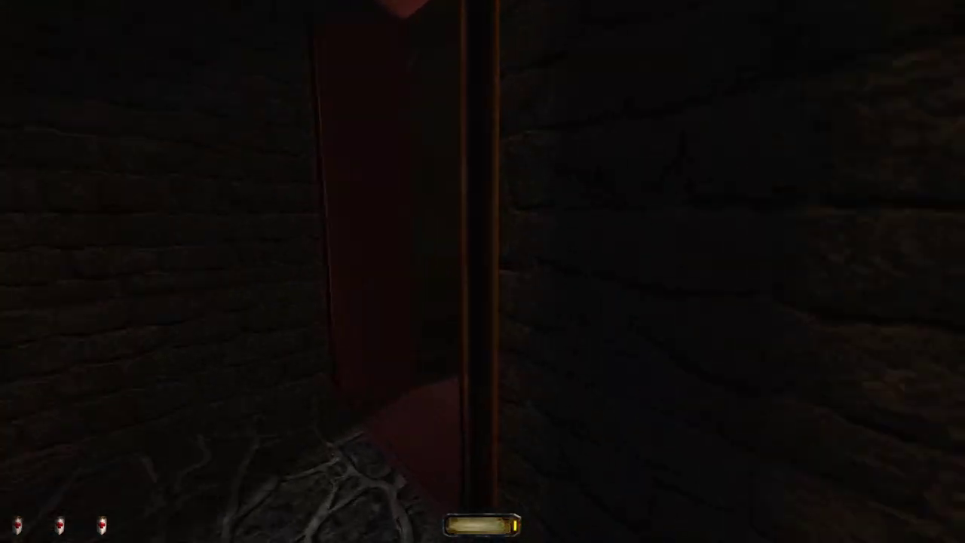
Step: Go from the stone passage through the lit hallway to the library doorway
key("w")
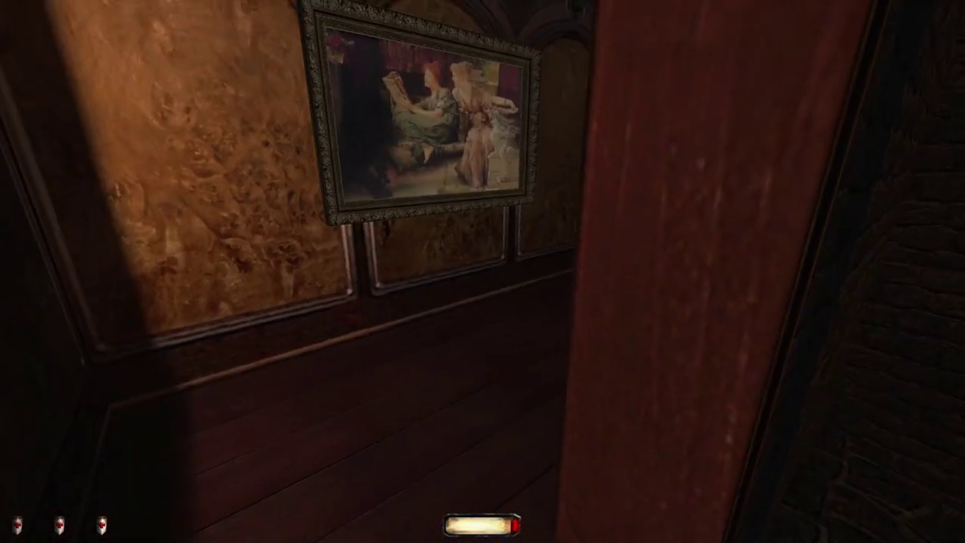
key("w")
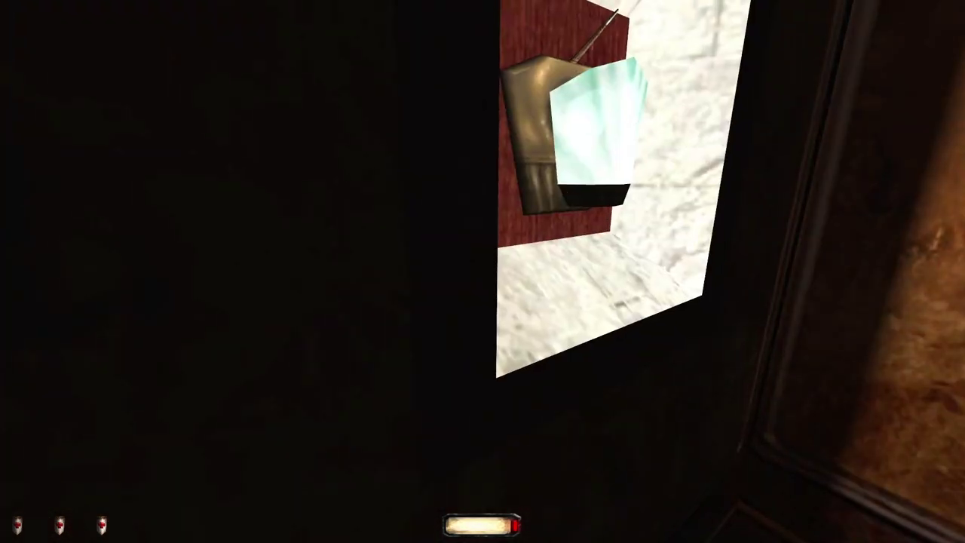
key("w")
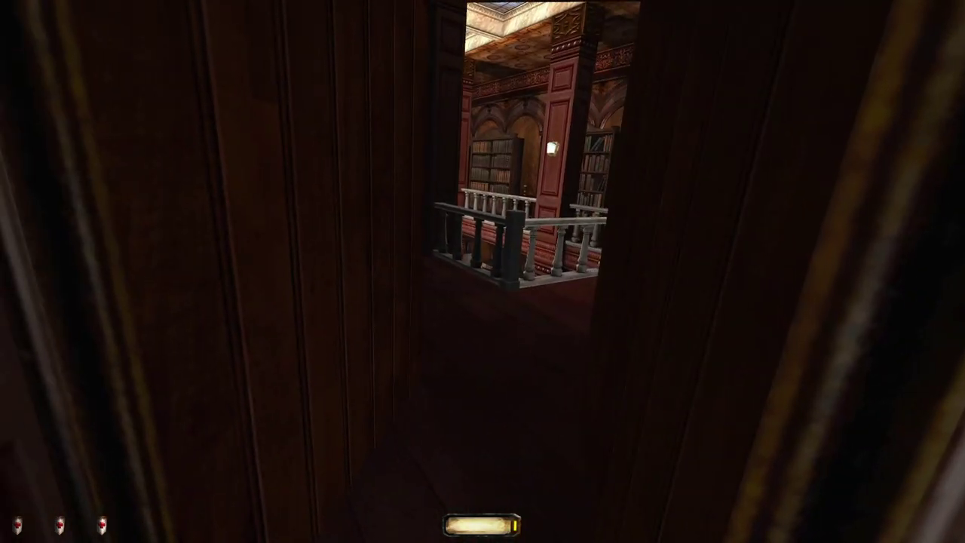
key("w")
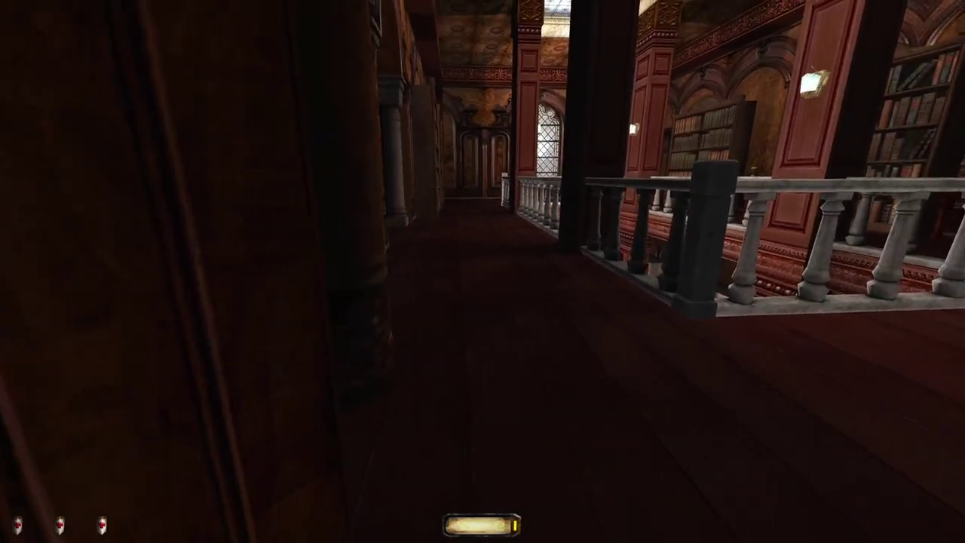
Step: Walk the balcony past the dark pillar to the book table below the ceiling vent
key("w")
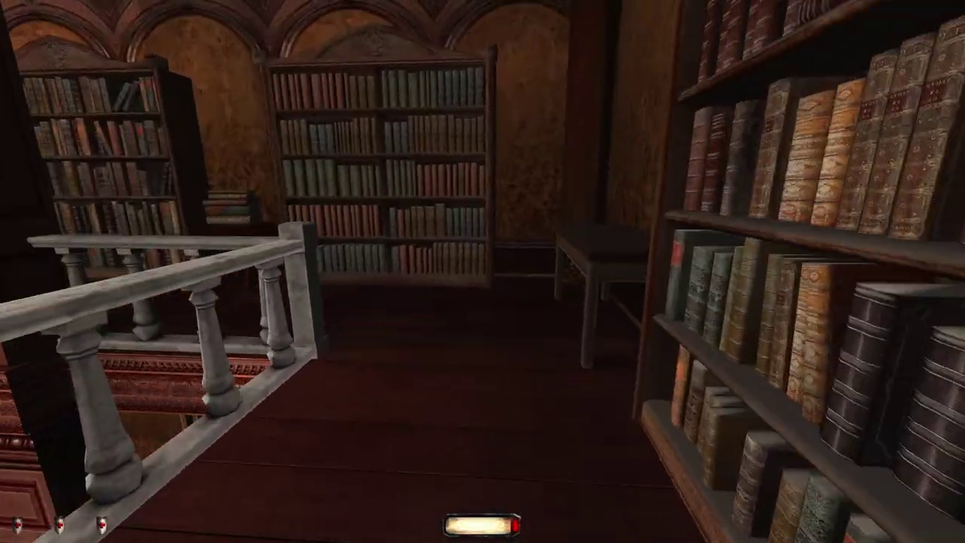
key("w")
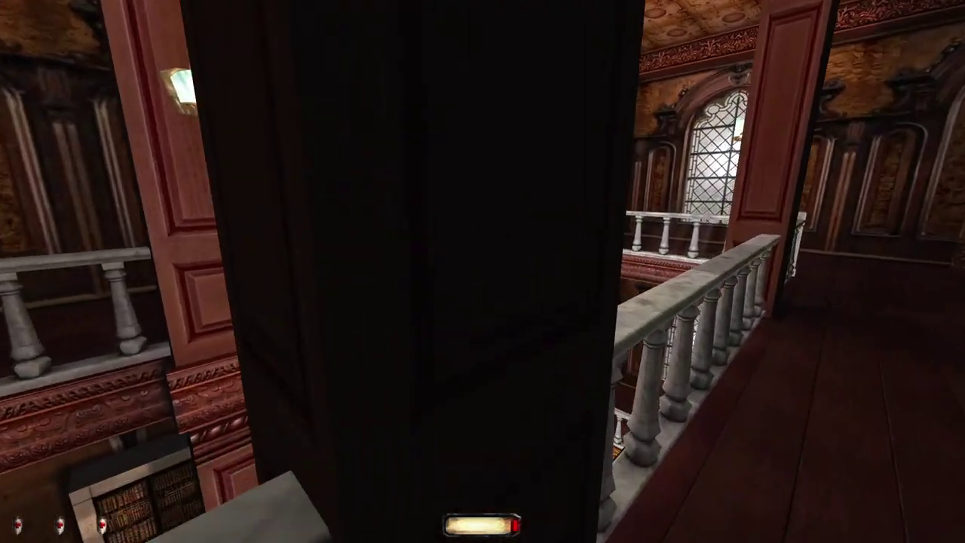
key("w")
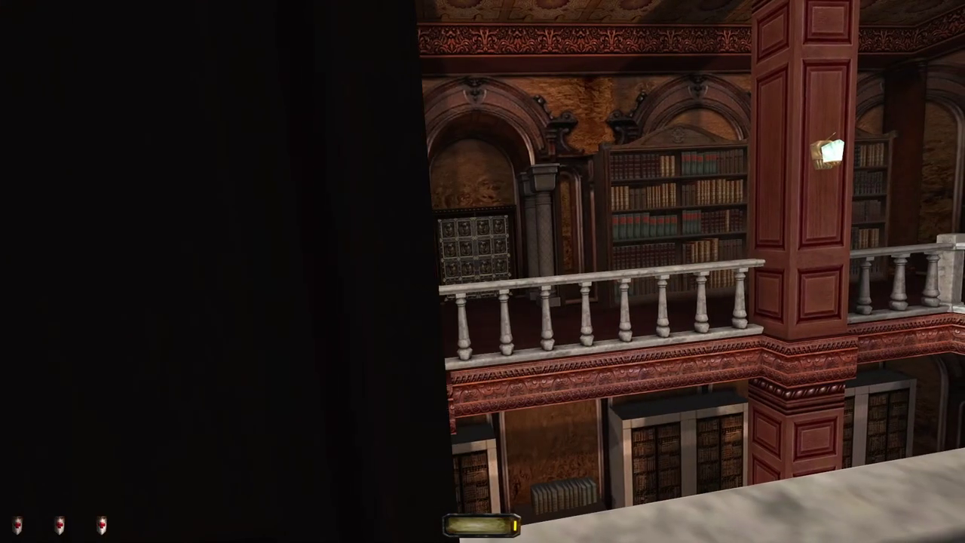
key("w")
key("w")
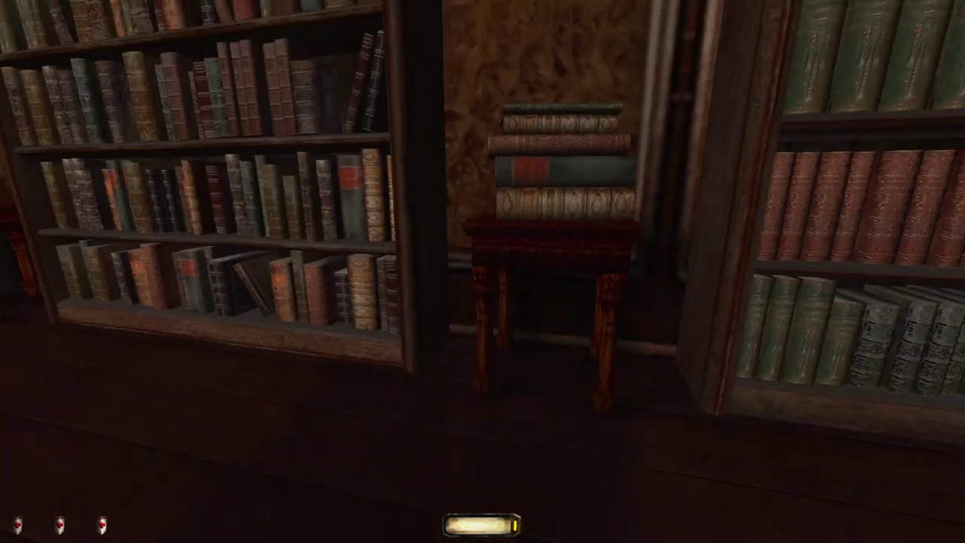
key("w")
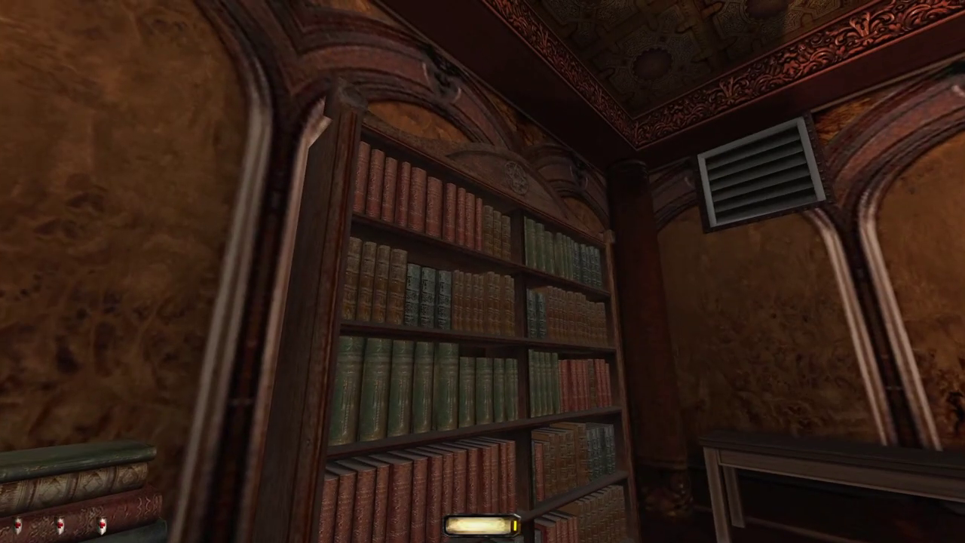
key("w")
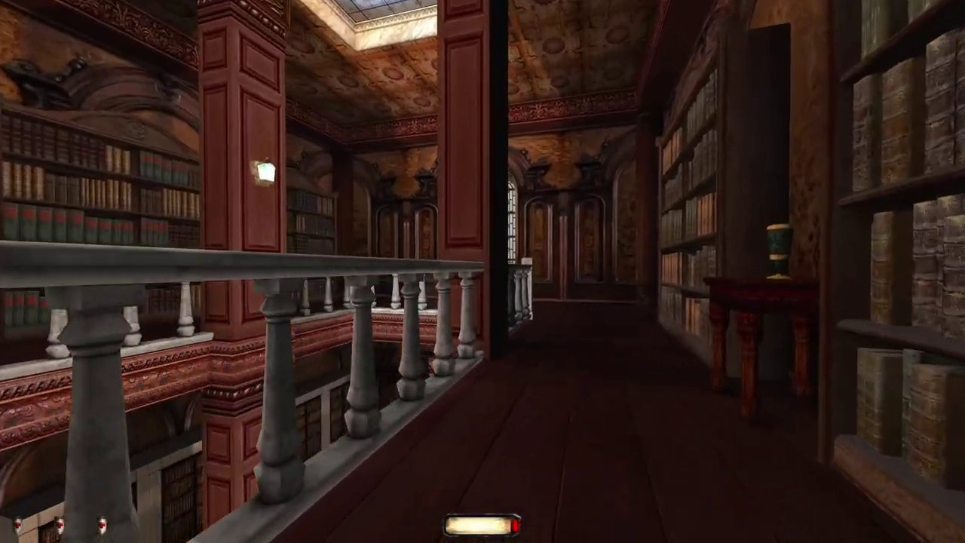
key("w")
key("w")
Step: Climb into the vent above the balcony table
key("w")
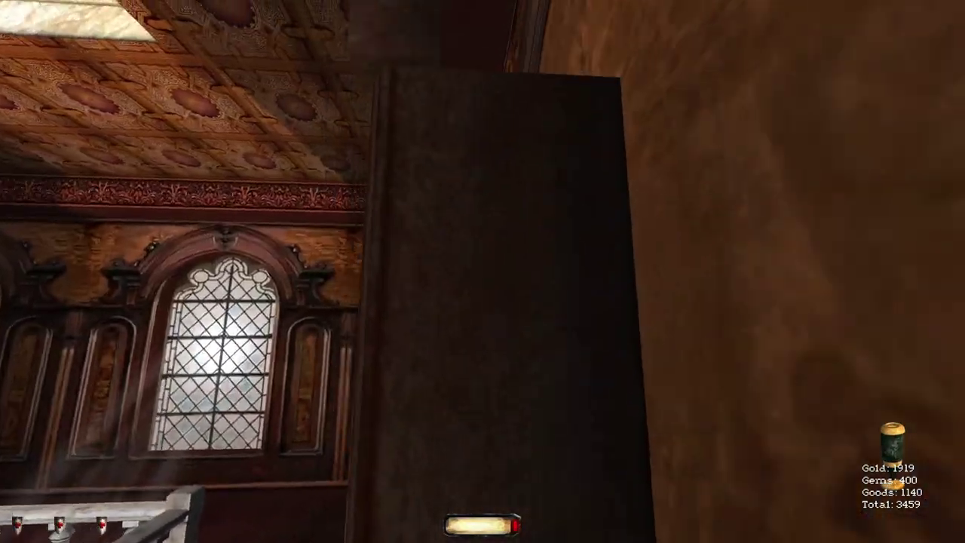
key("w")
key("w")
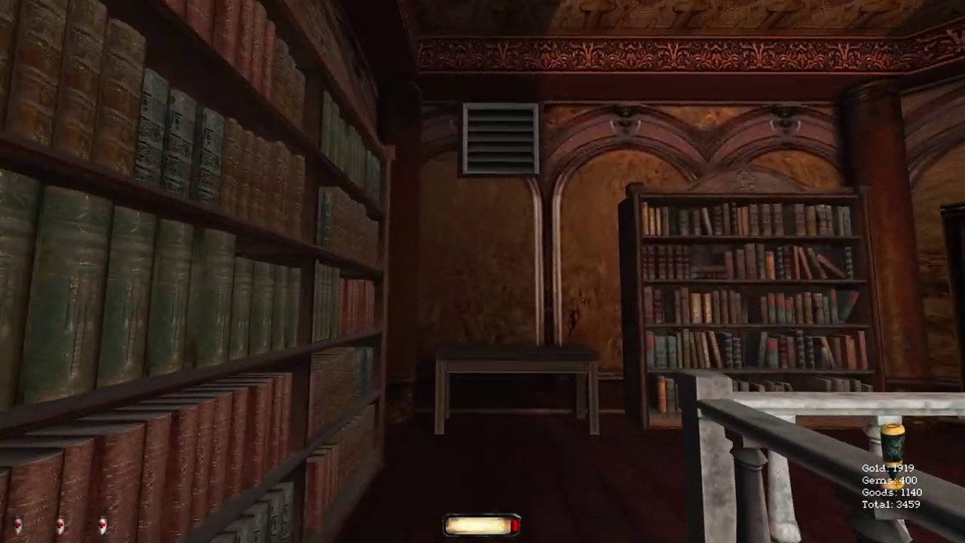
key("w")
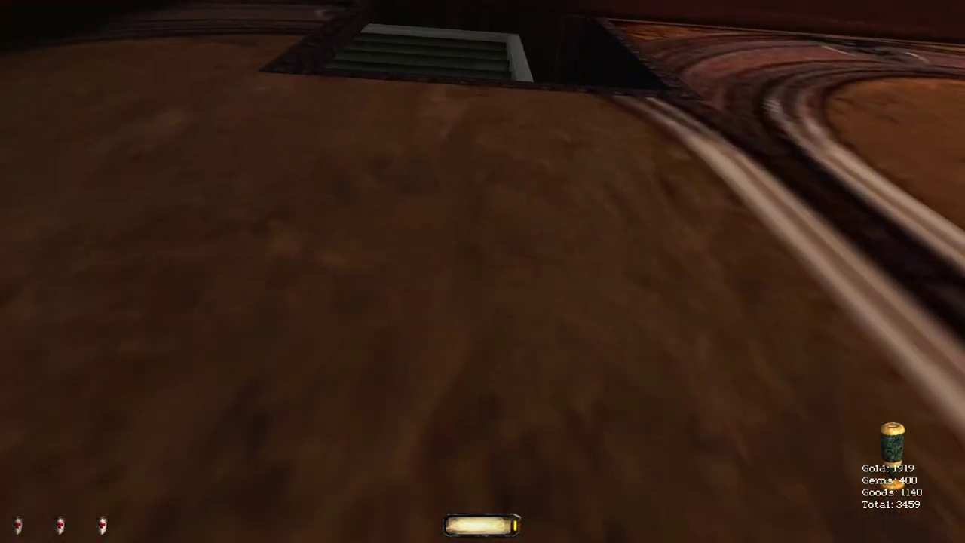
key("w")
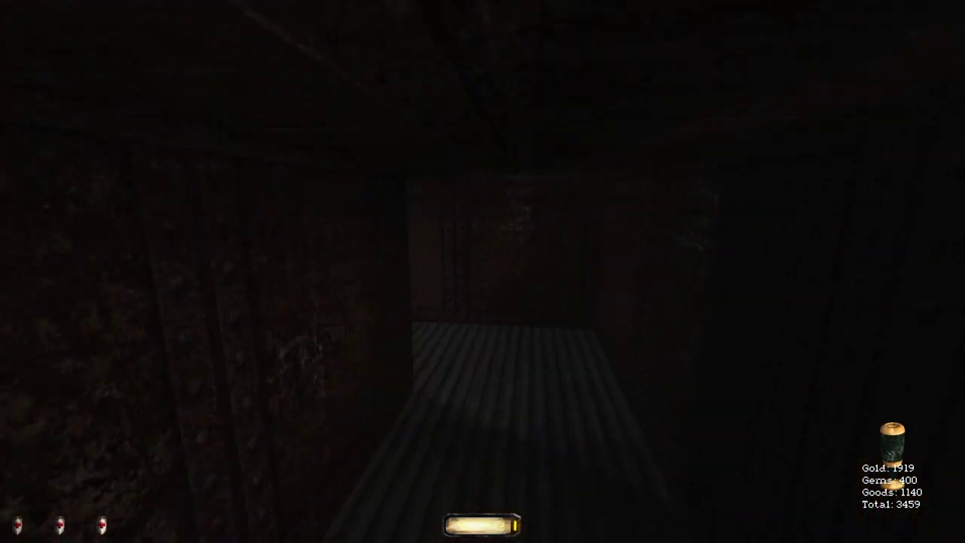
key("w")
key("w")
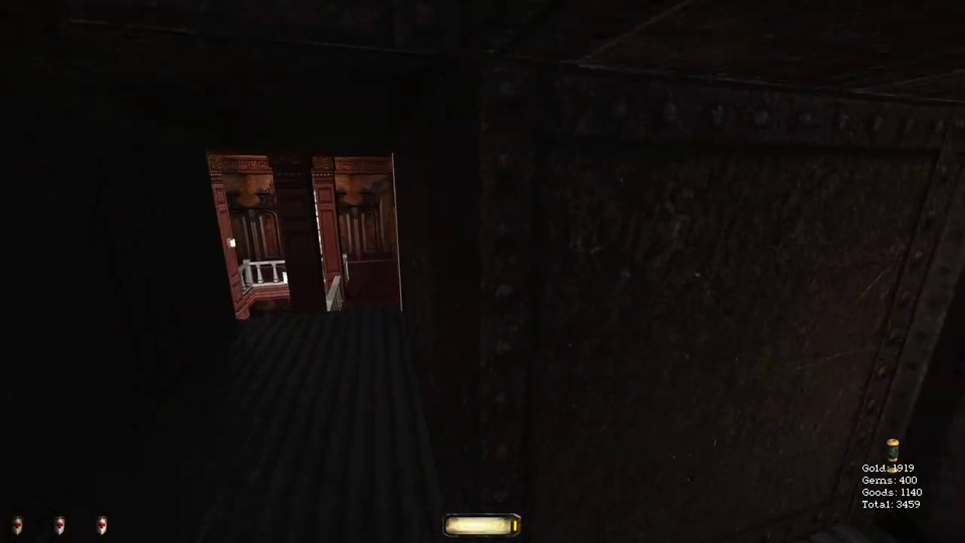
key("w")
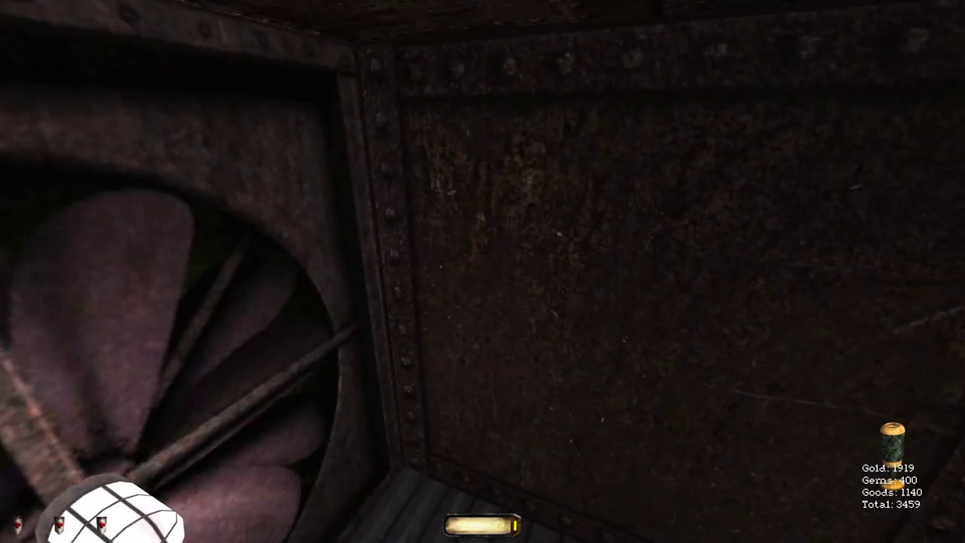
key("w")
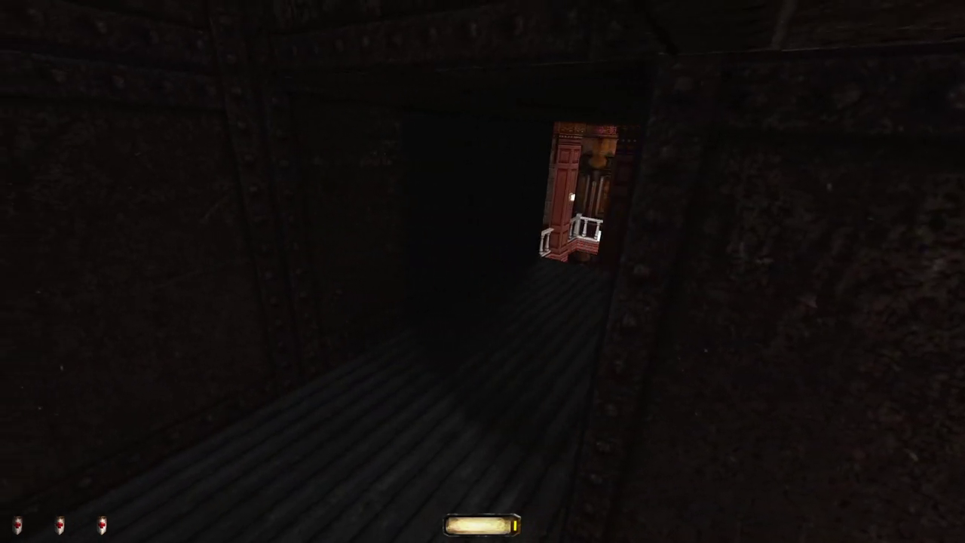
key("w")
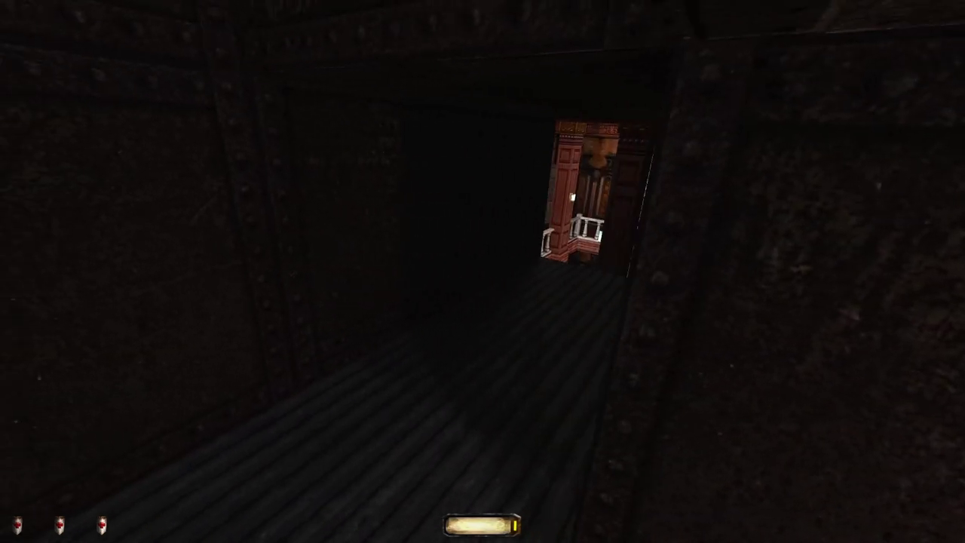
Step: Crawl to the lit opening and survey the library balconies
key("w")
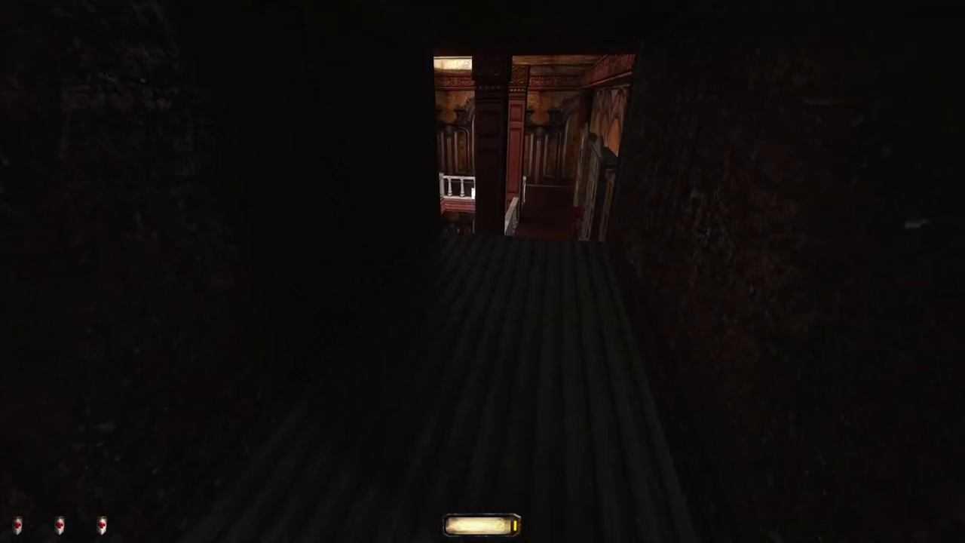
key("w")
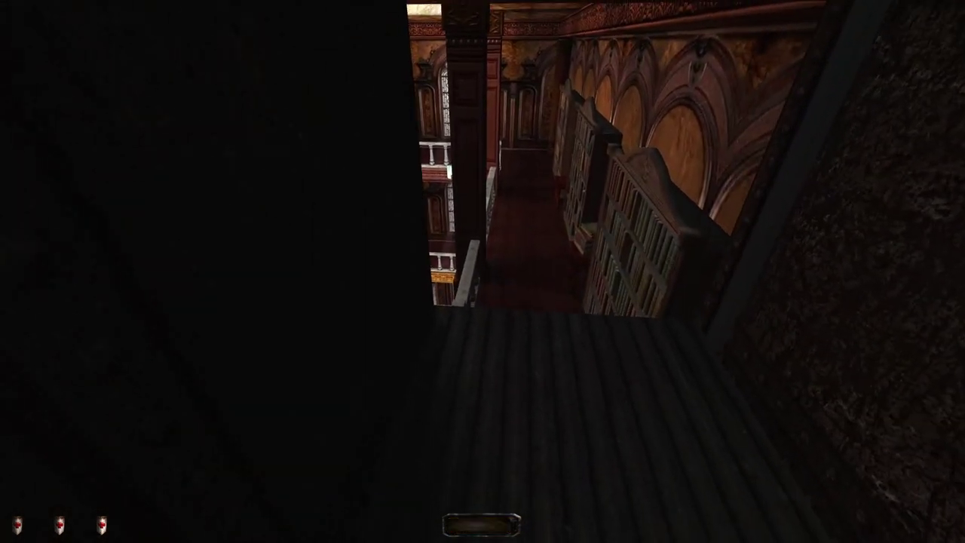
key("w")
key("w")
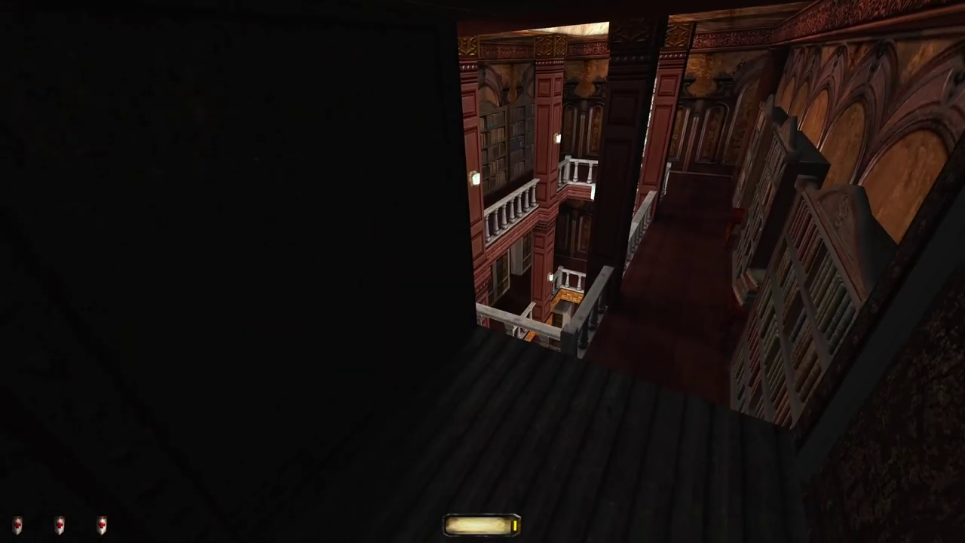
key("w")
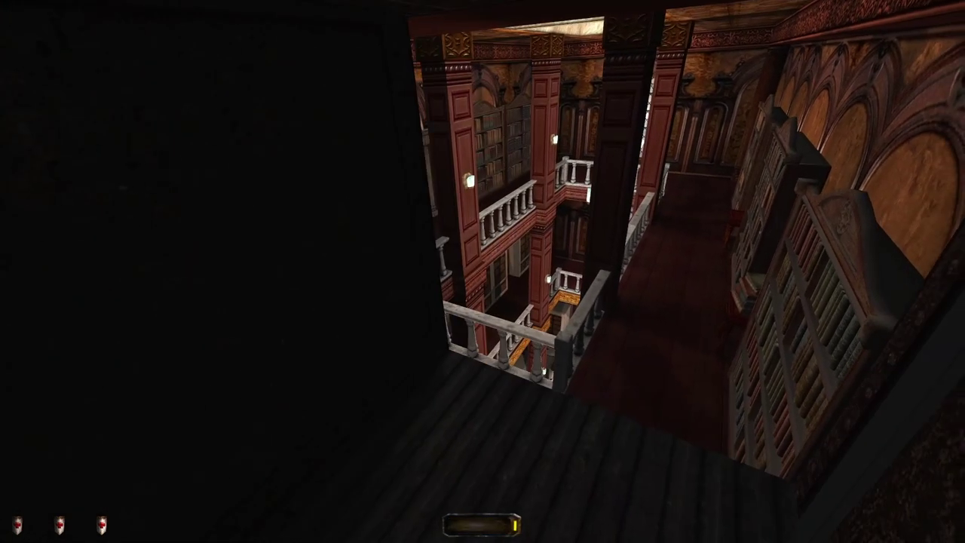
key("w")
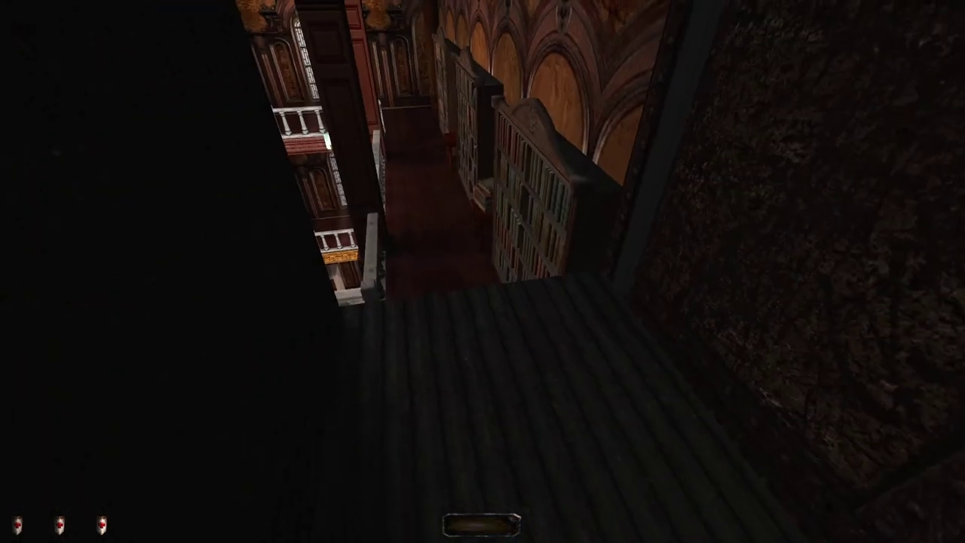
key("w")
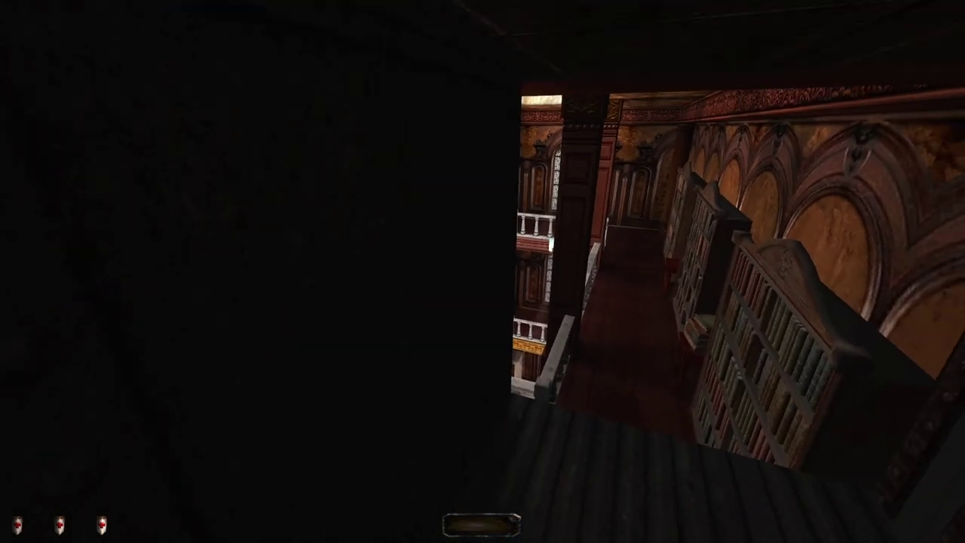
key("w")
key("w")
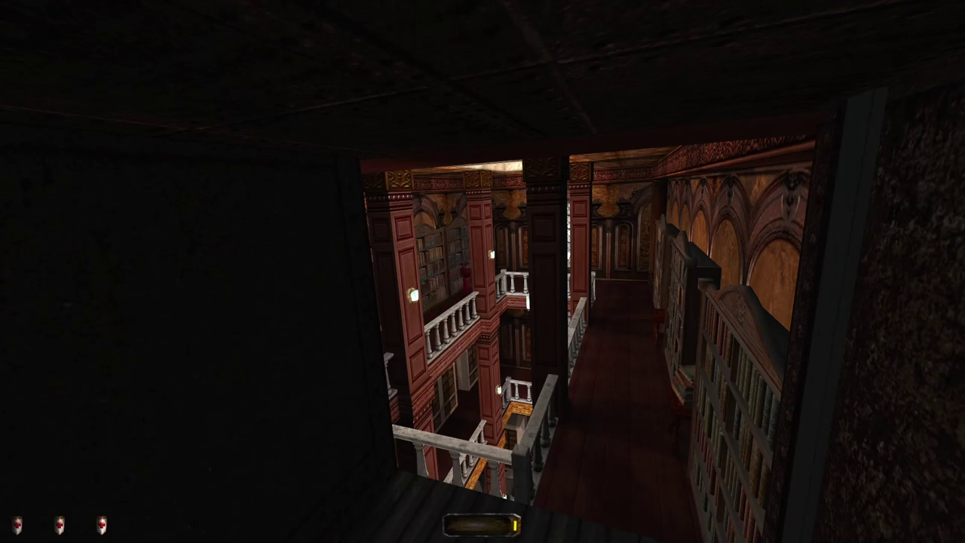
Step: Peer into the library, pull back, check the mission map, and save
key("w")
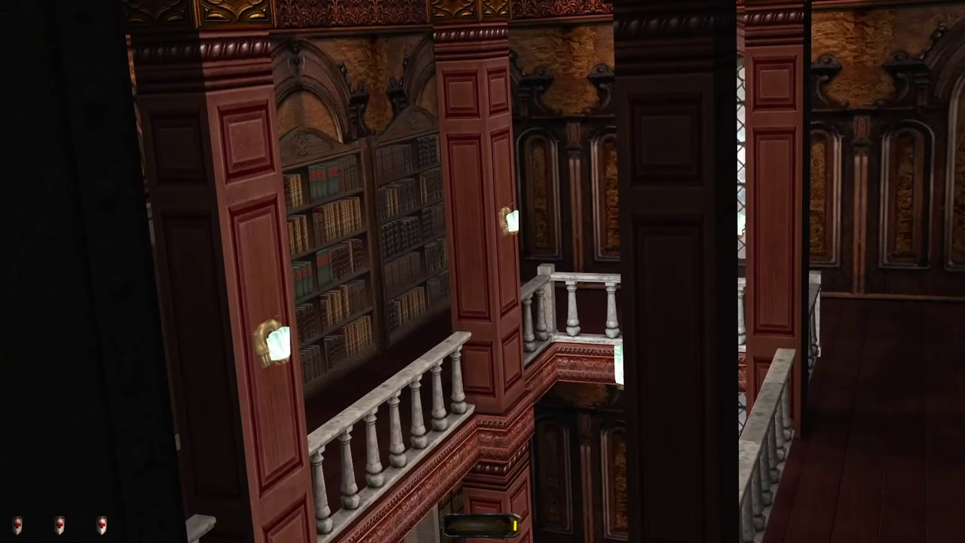
key("z")
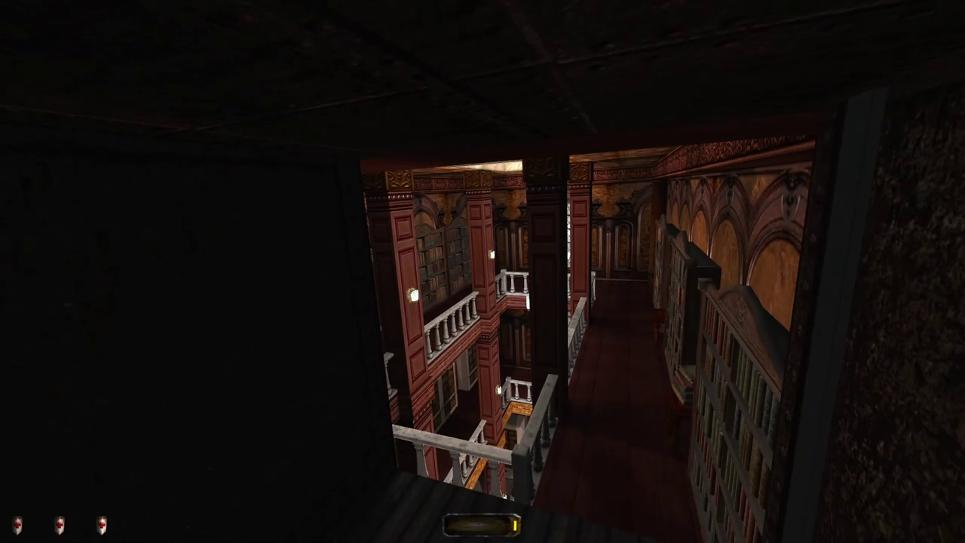
key("s")
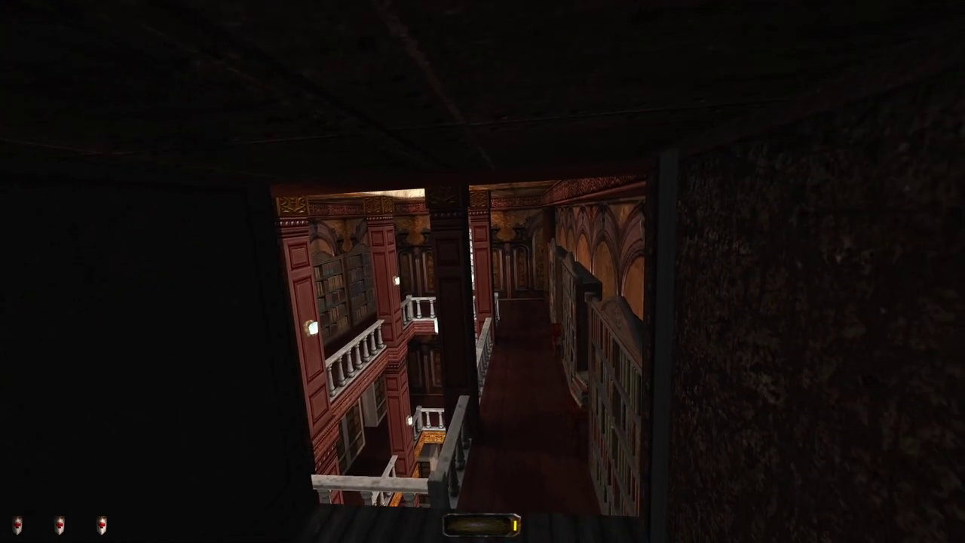
key("m")
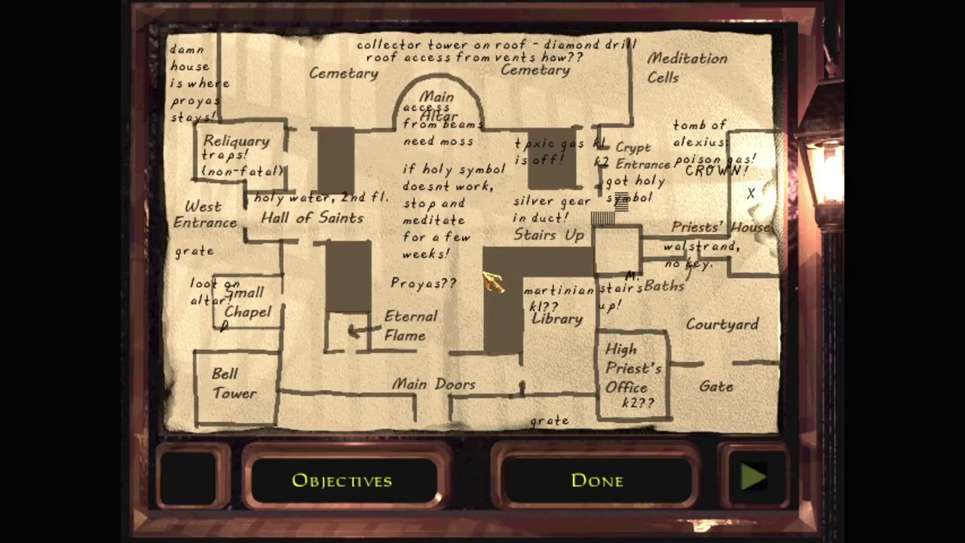
key("Escape")
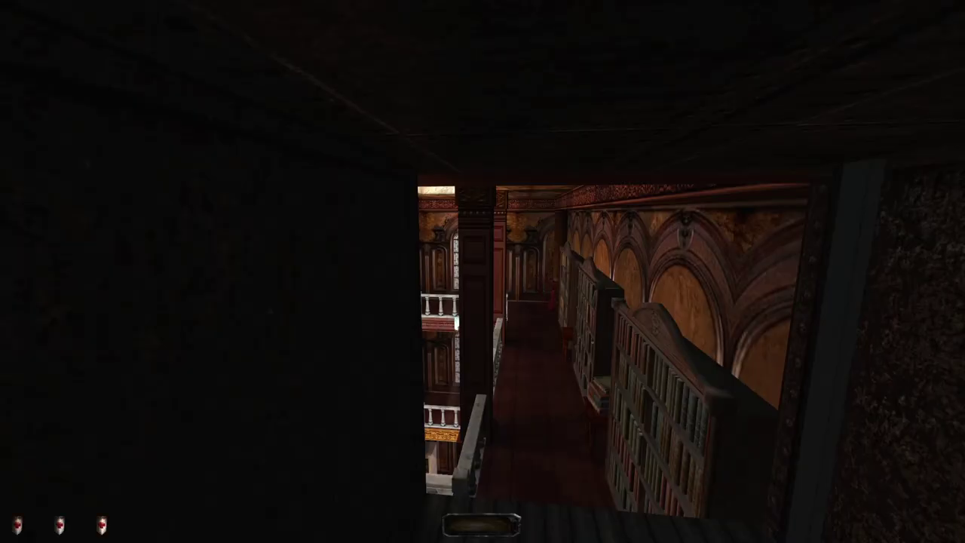
key("w")
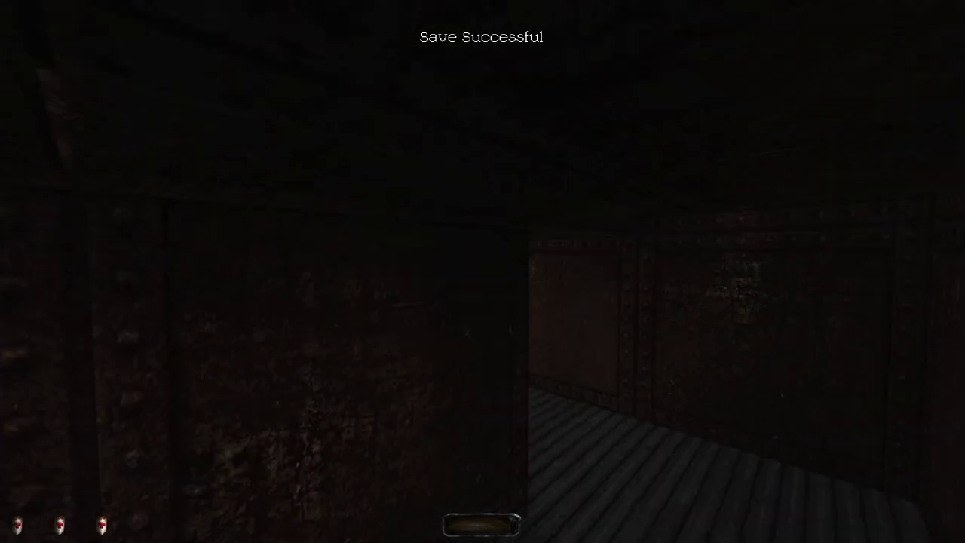
Step: Crawl through the dark metal duct and position over the floor grate
key("w")
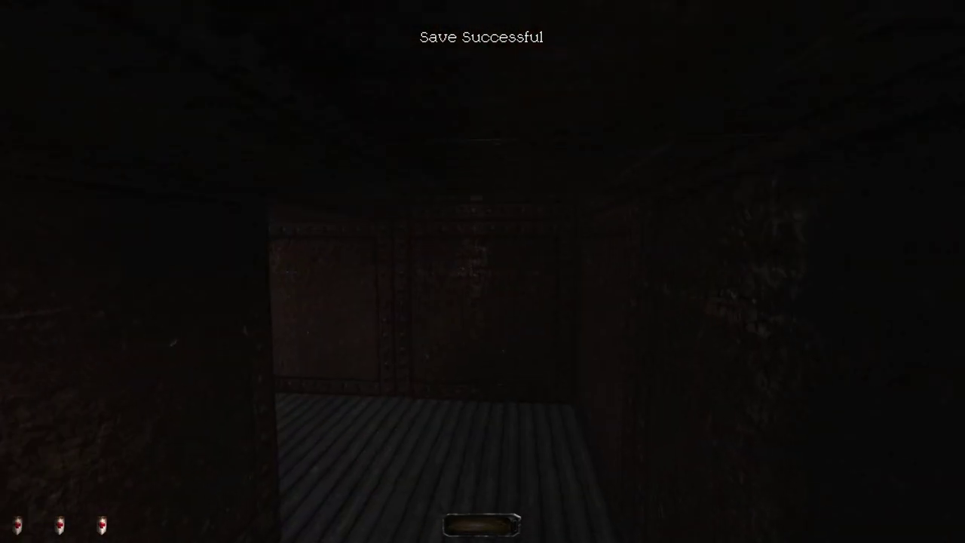
key("w")
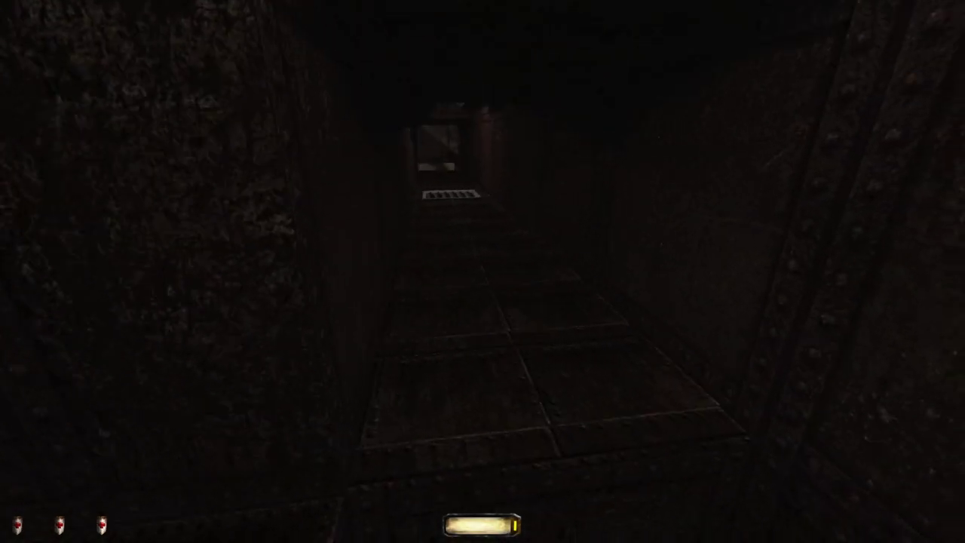
key("w")
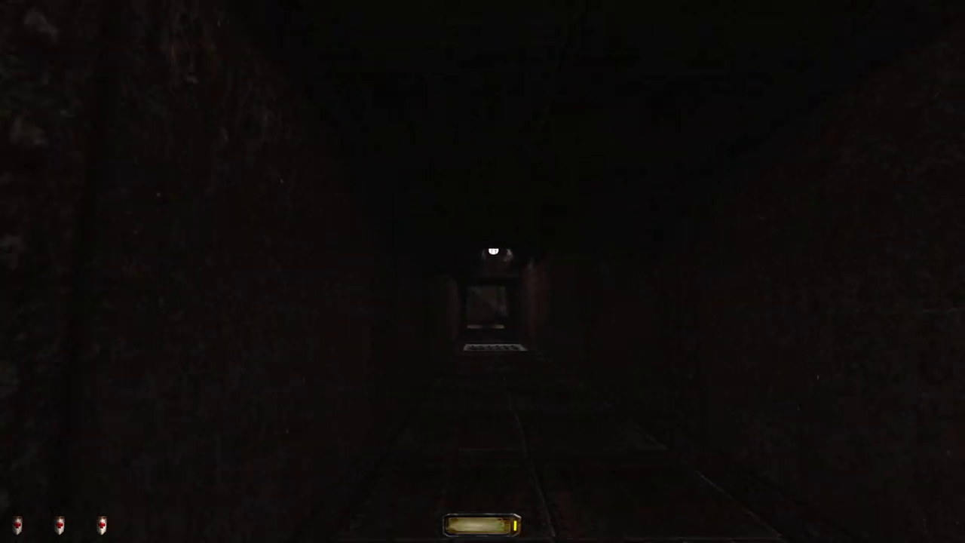
key("w")
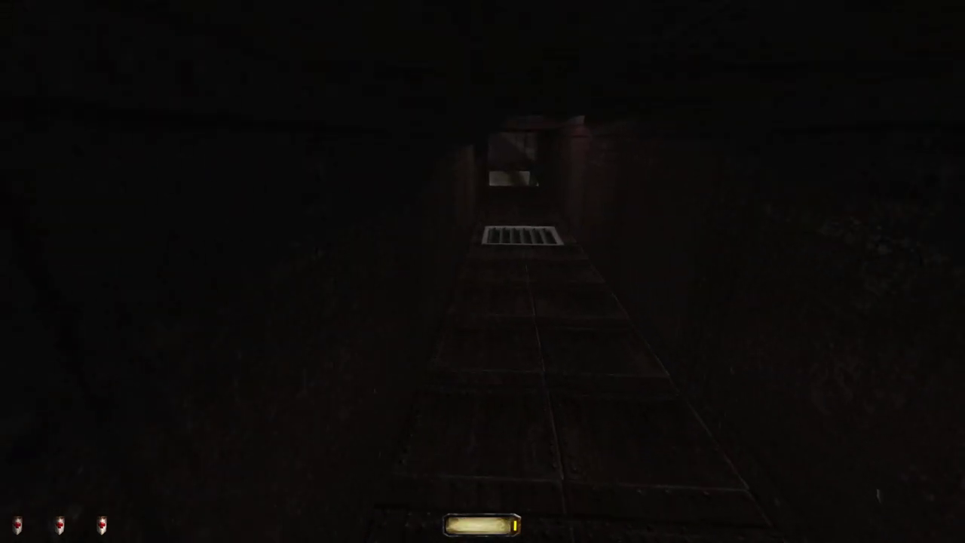
key("w")
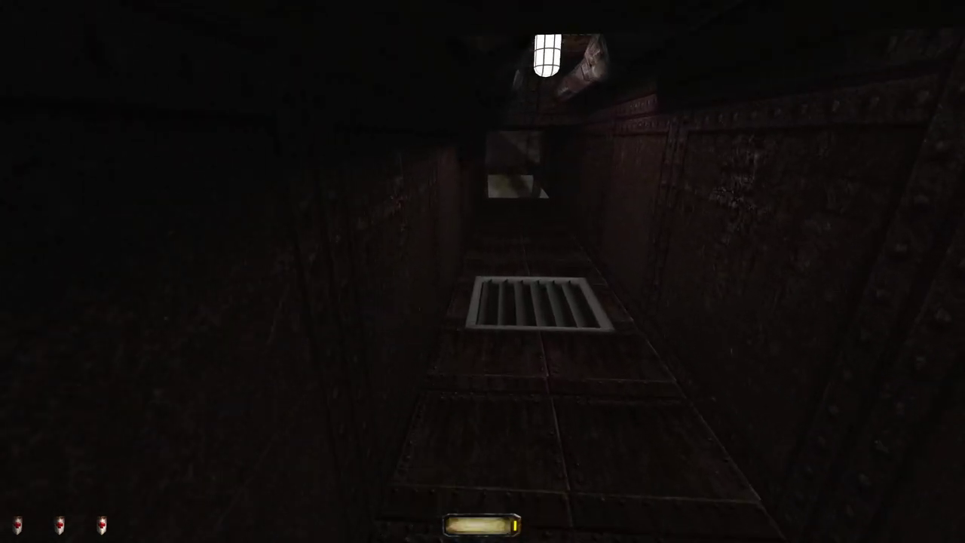
key("w")
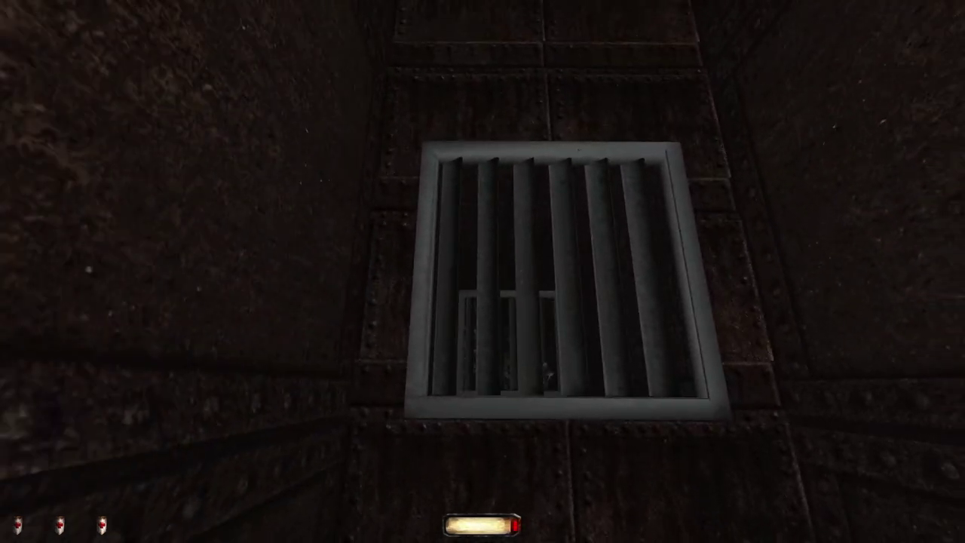
key("a")
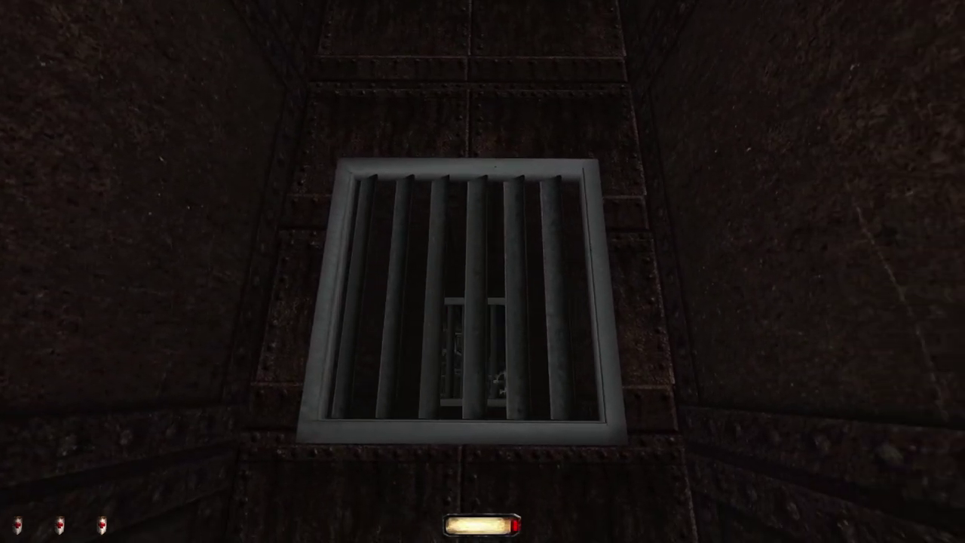
key("a")
Step: Advance to the louvred grate, slide it open above the library, and save
key("w")
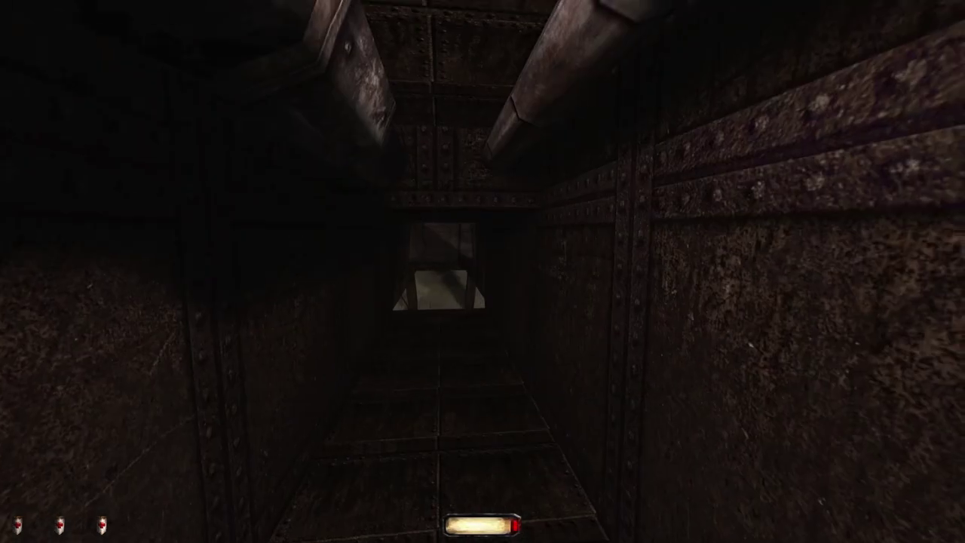
key("w")
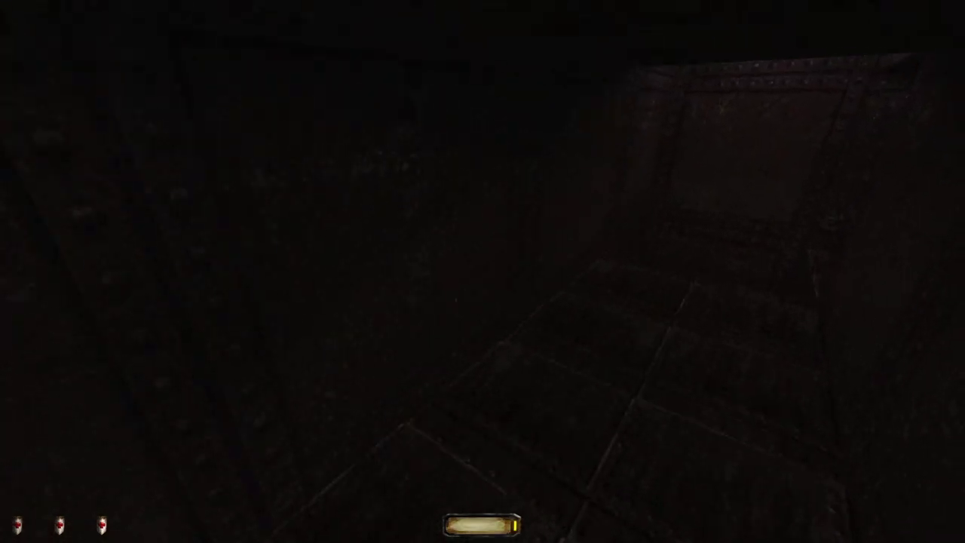
key("w")
key("w")
key("w")
key("w")
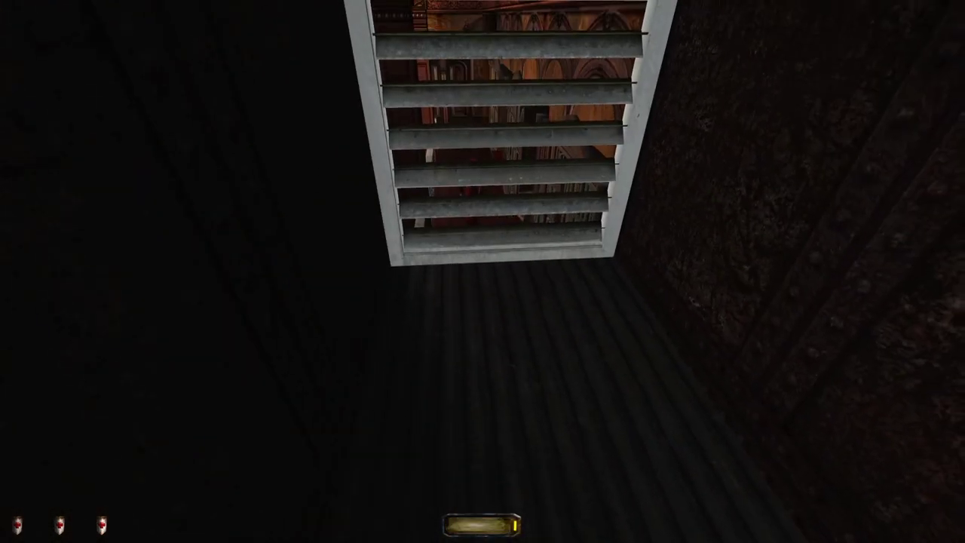
key("w")
key("w")
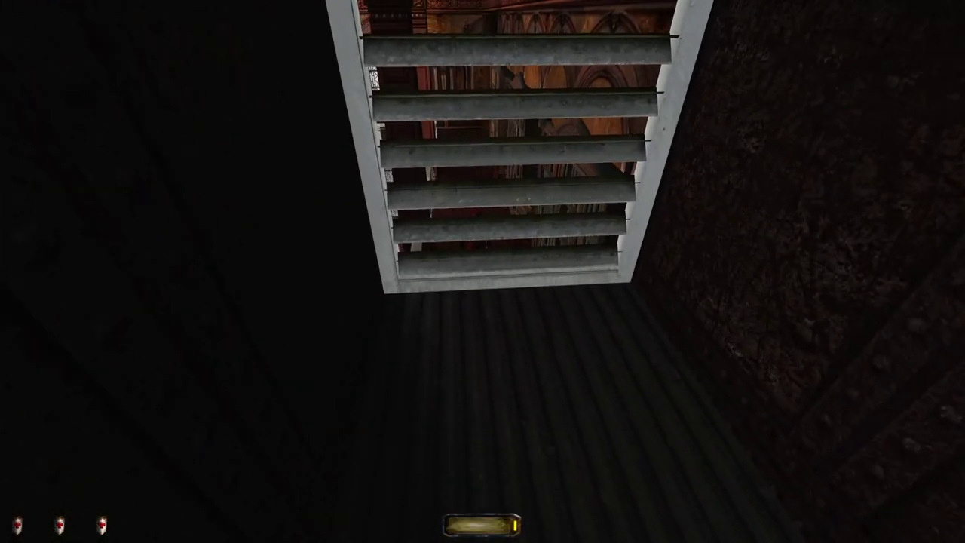
key("w")
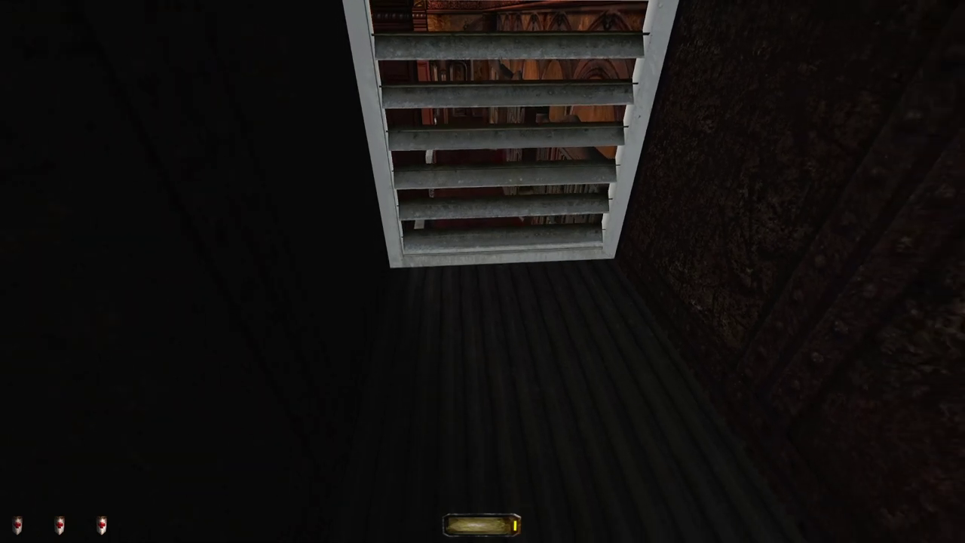
key("w")
right_click(482, 226)
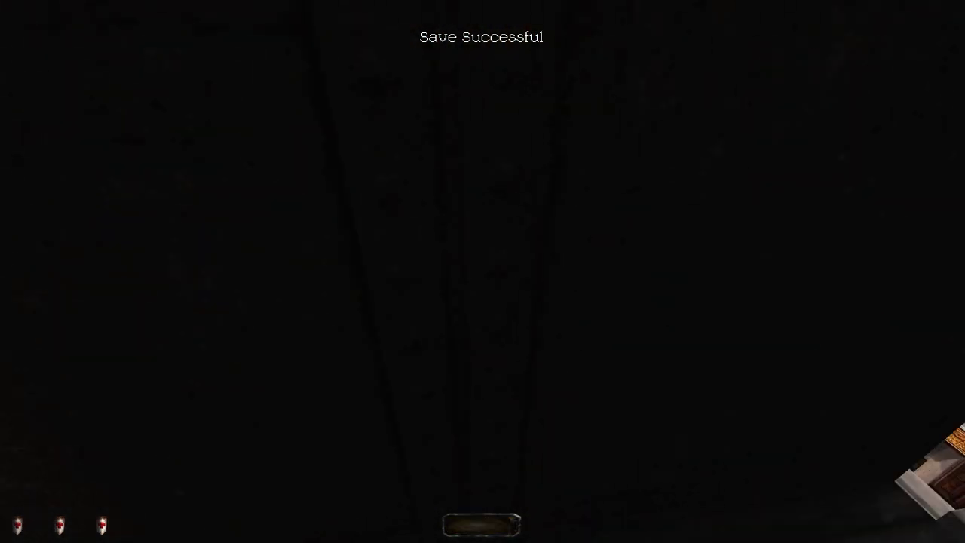
Step: Crawl through the duct to the opening above the library hall
key("w")
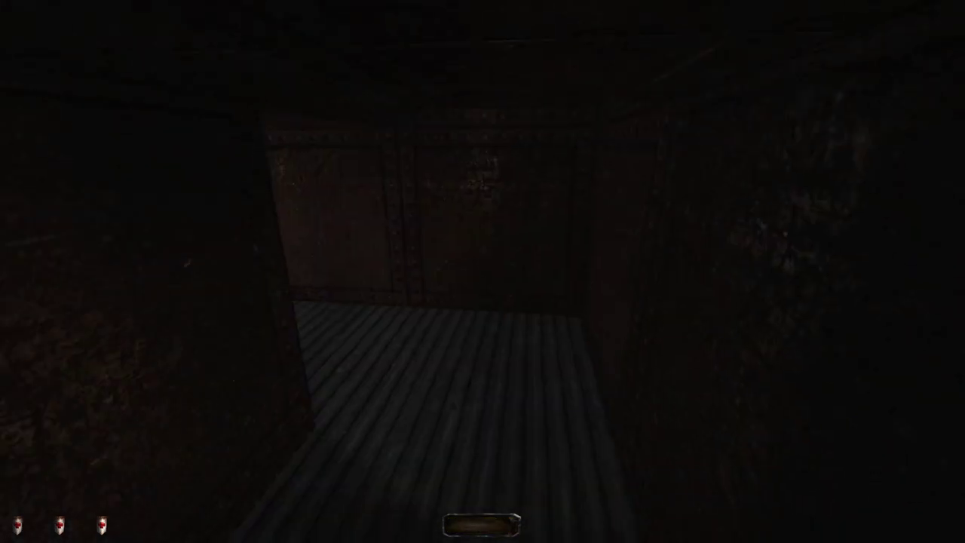
key("w")
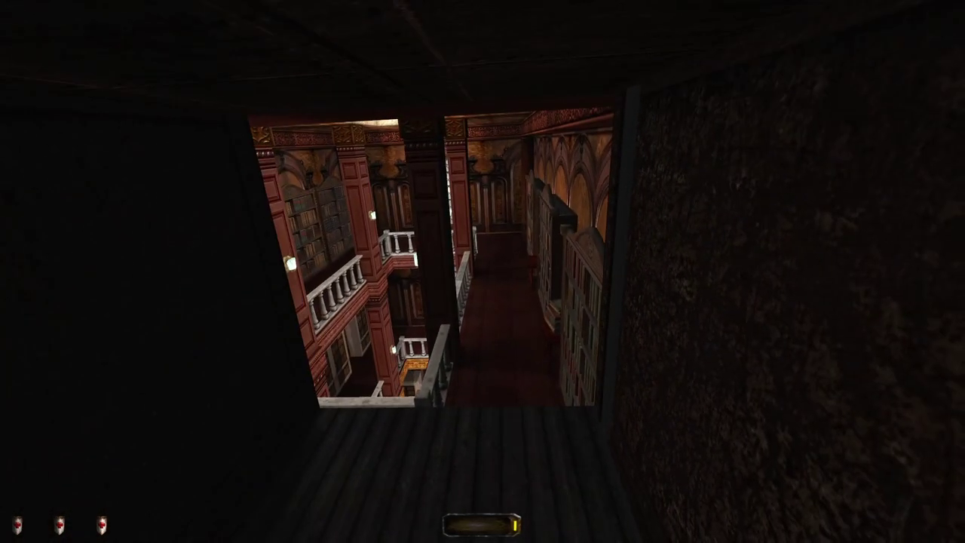
key("w")
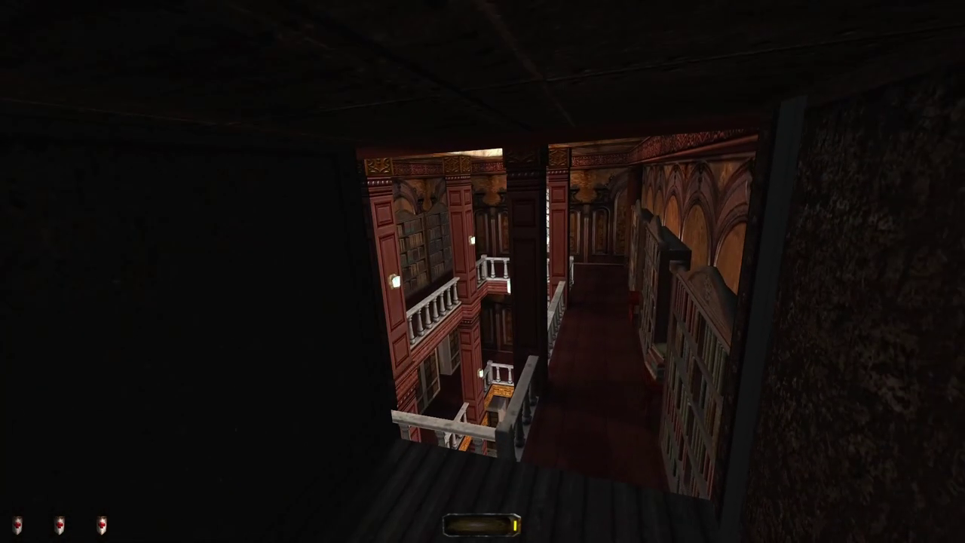
key("d")
key("w")
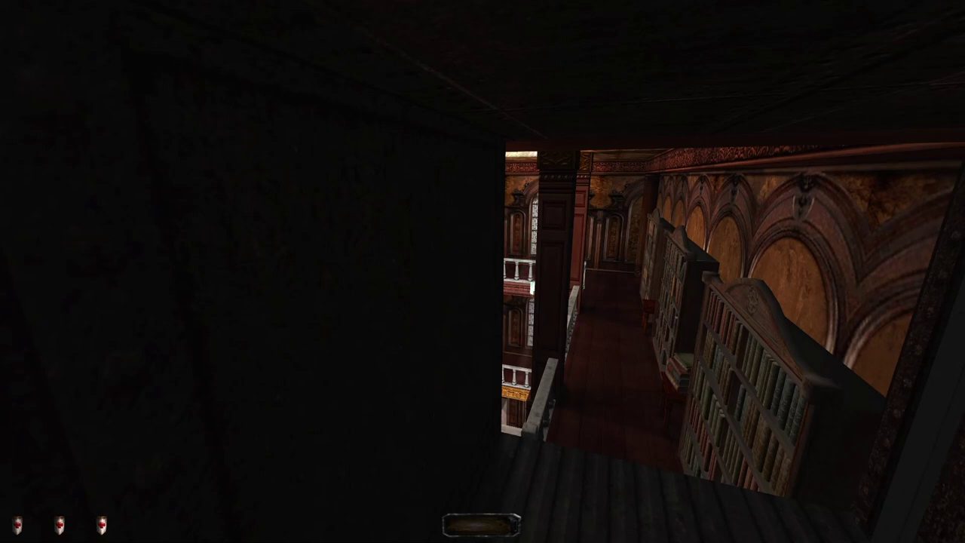
Step: Bring out the compass, check the cathedral map, then look down at the library
key("Tab")
key("w")
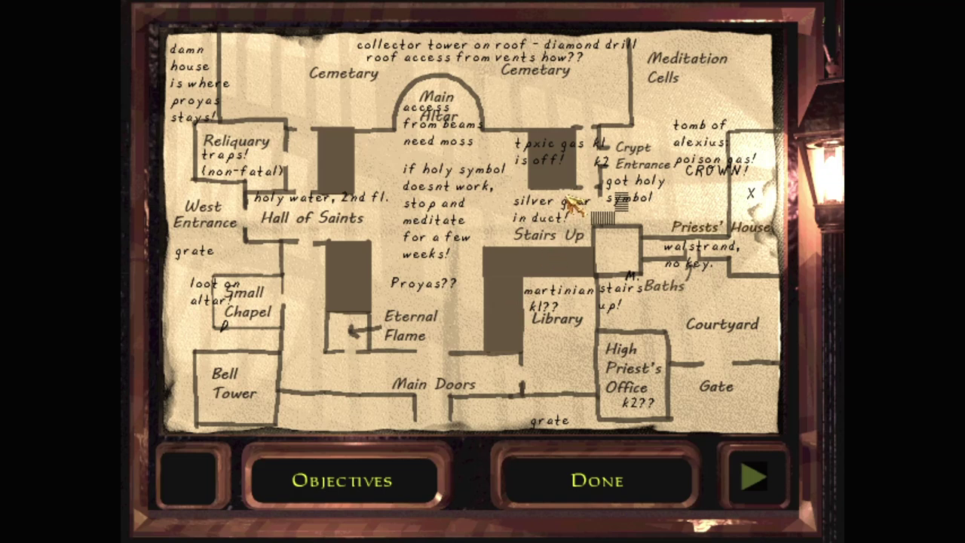
key("Escape")
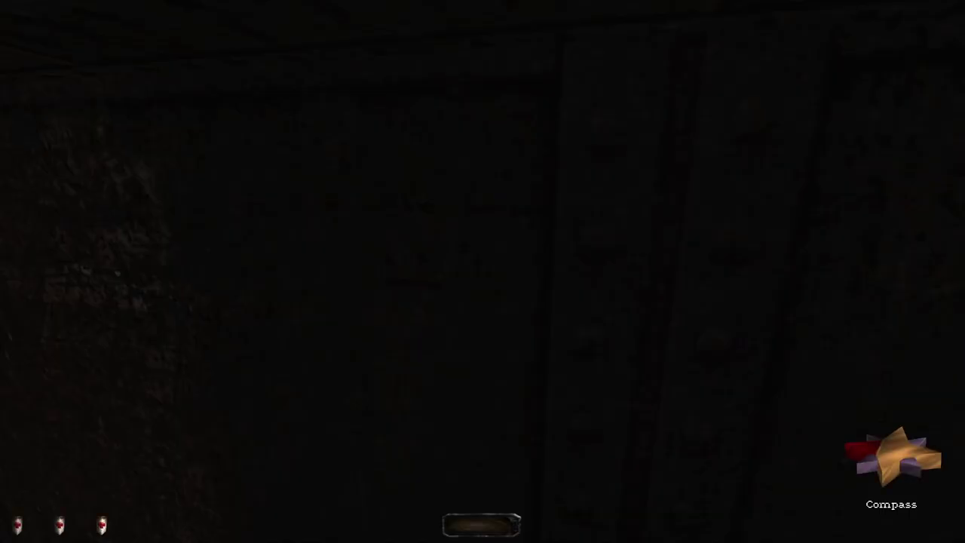
left_click_drag(482, 272, 678, 377)
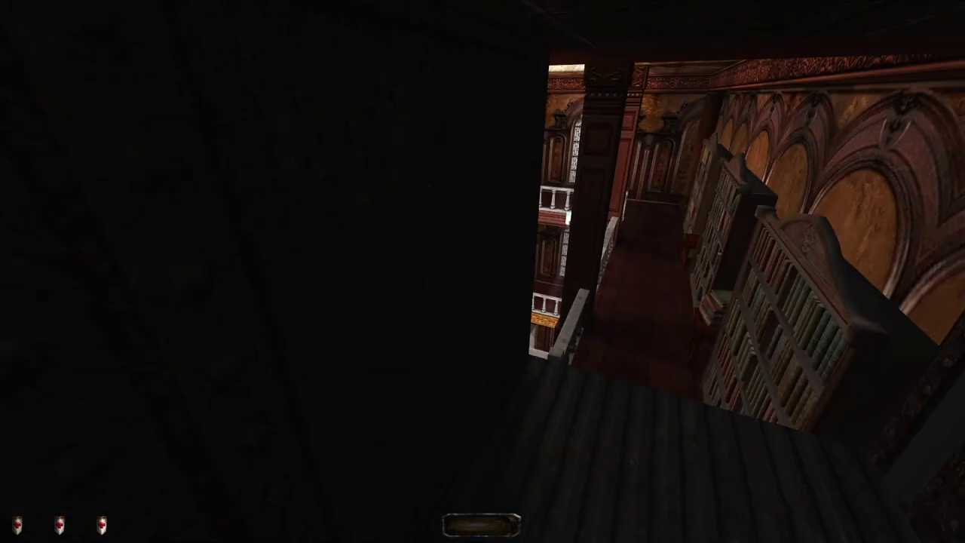
Step: Survey the library hall from the nook and quicksave
left_click_drag(483, 271, 392, 279)
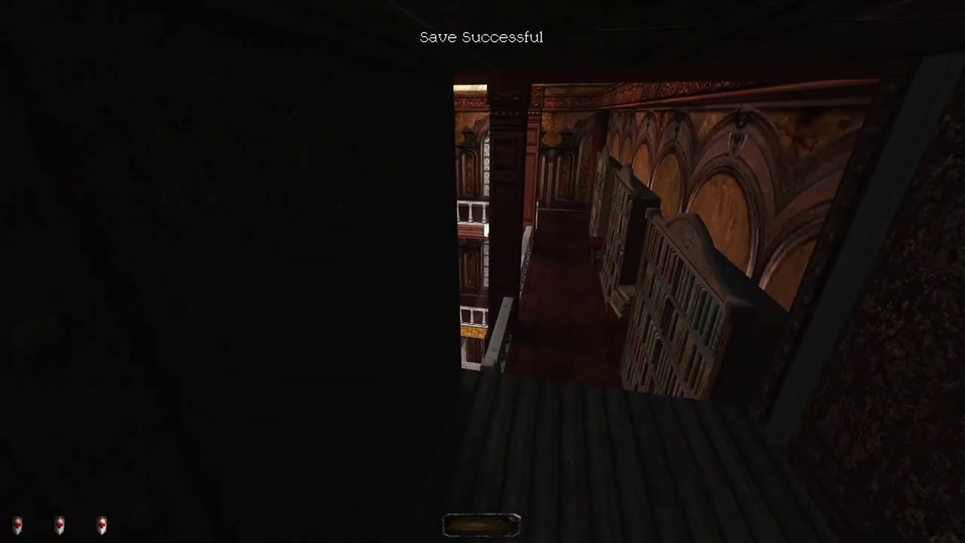
left_click_drag(482, 271, 527, 189)
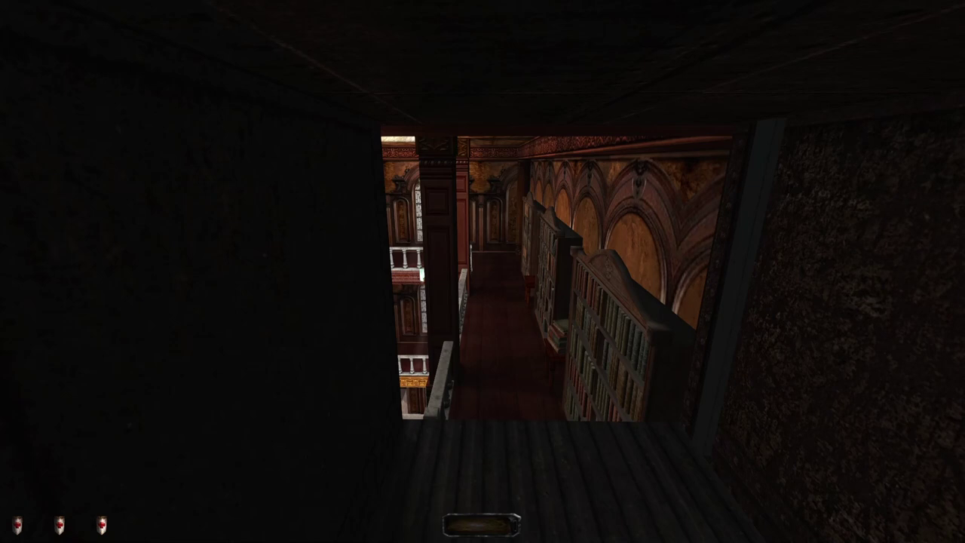
key("alt+s")
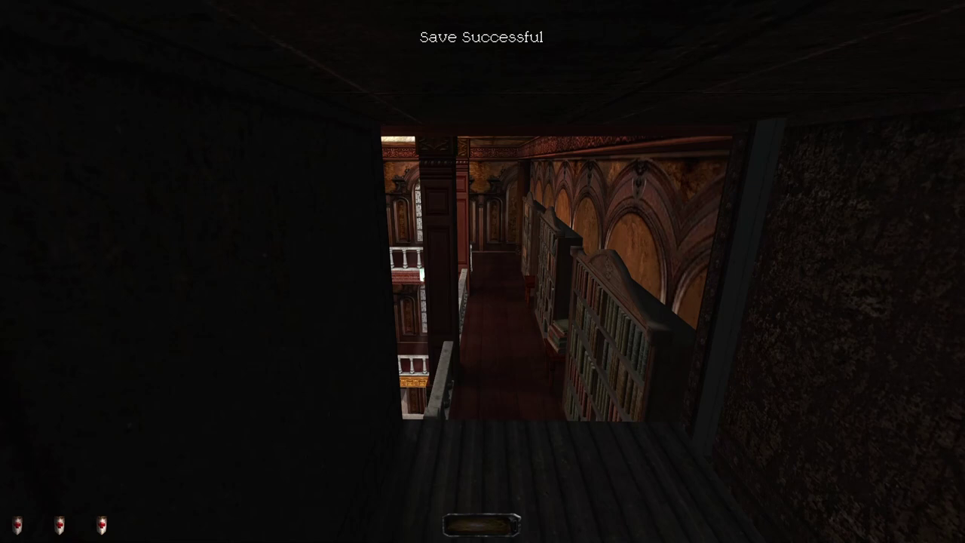
Step: Edge into the opening to follow the robed figure below, saving again
key("w")
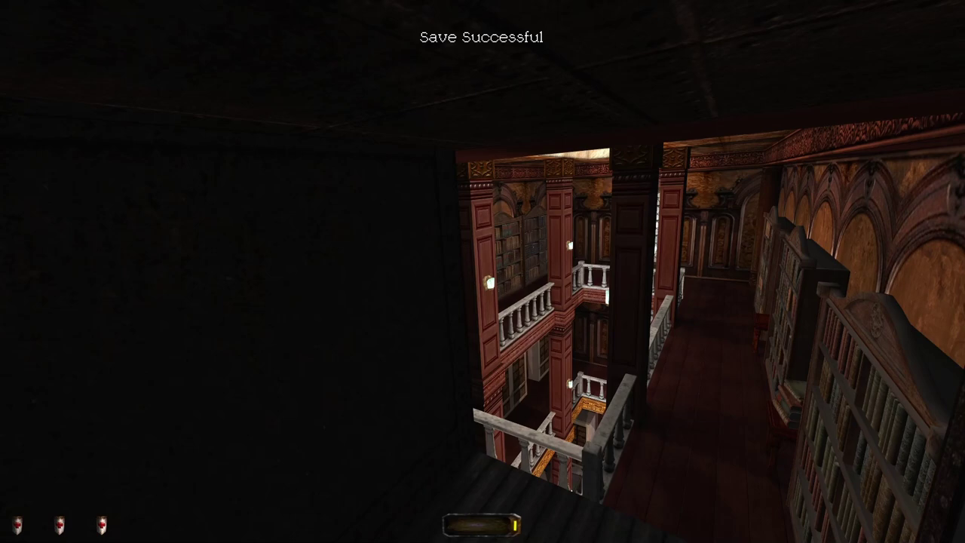
key("w")
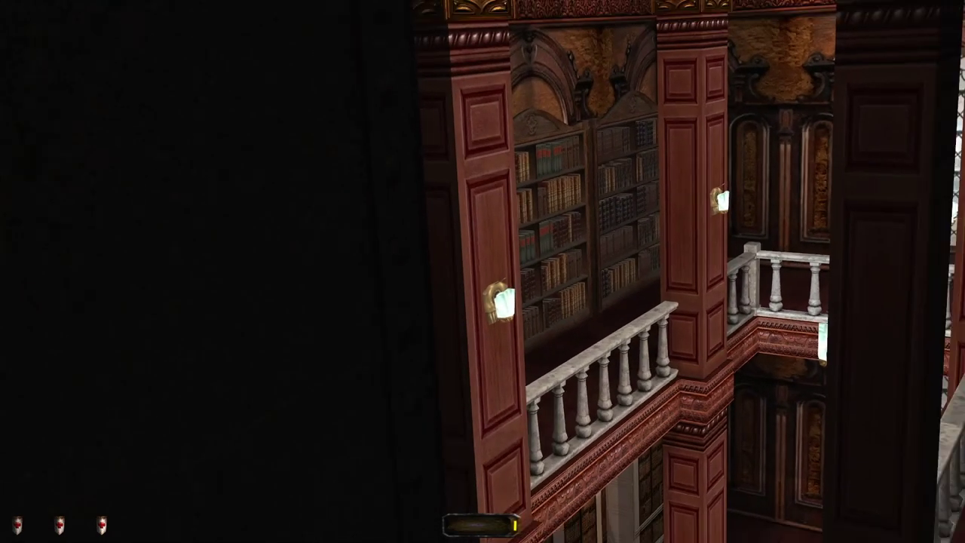
key("w")
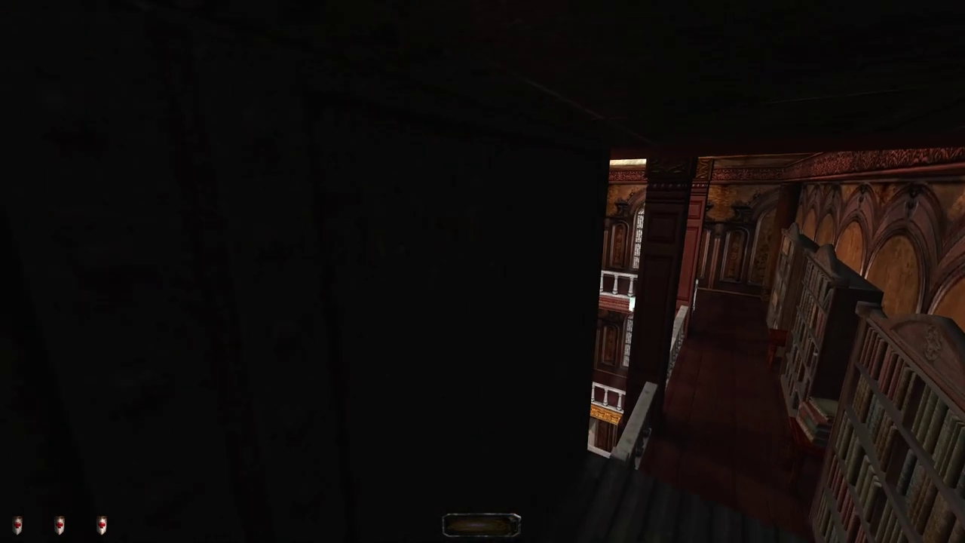
key("w")
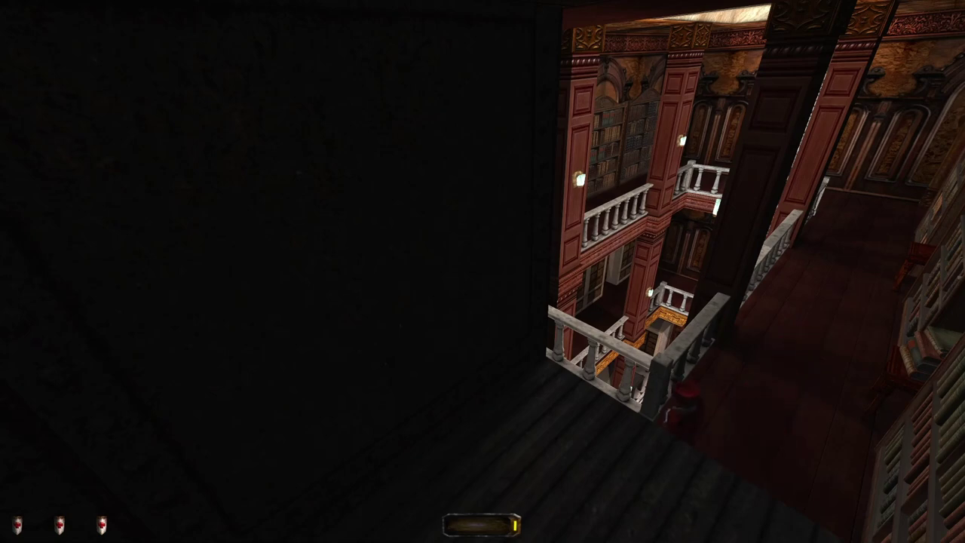
key("Left")
key("alt+s")
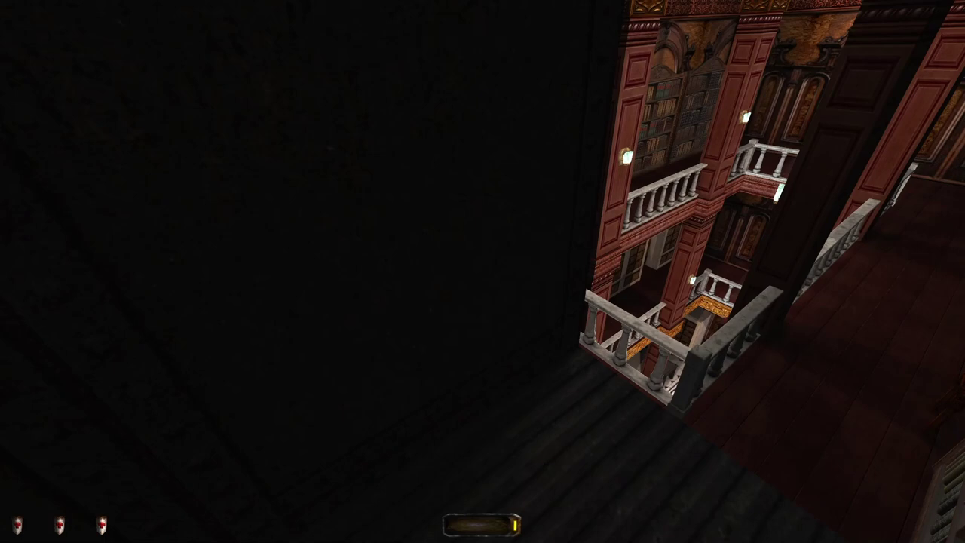
Step: Peek up across the library hall and shuffle to the nook's edge
key("Page_Up")
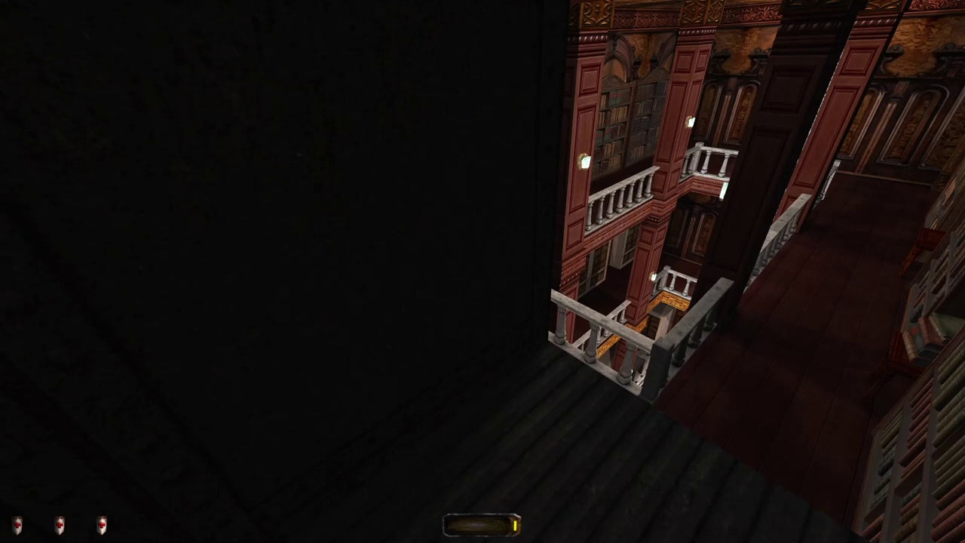
key("Page_Up")
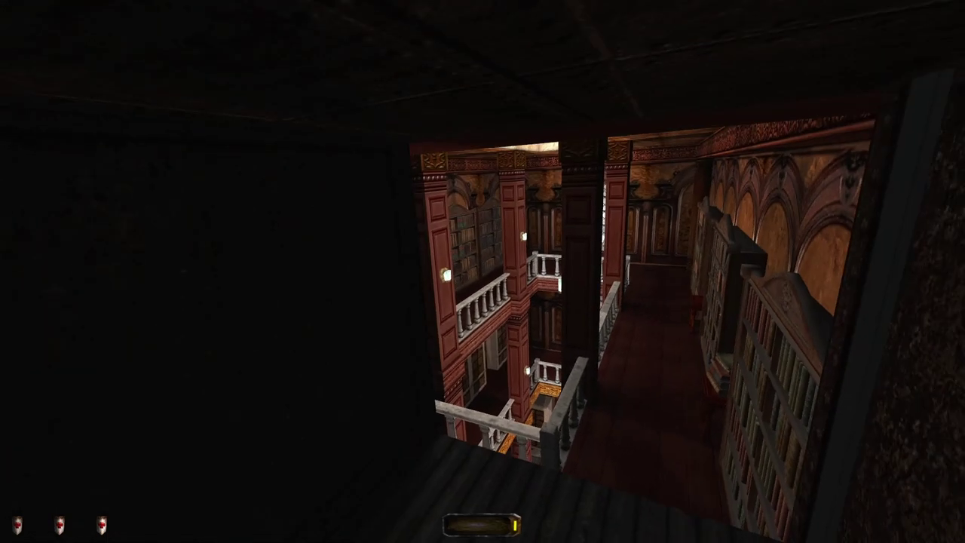
key("w")
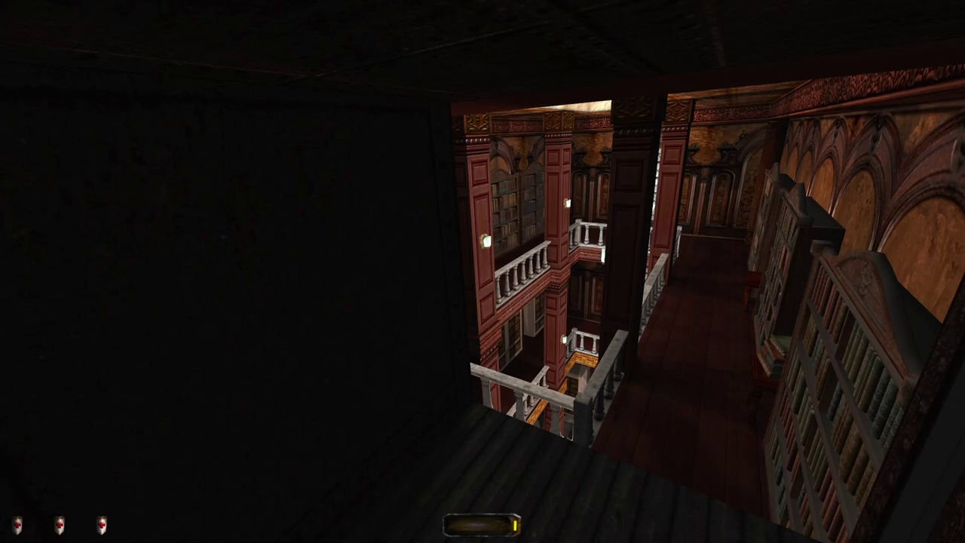
key("w")
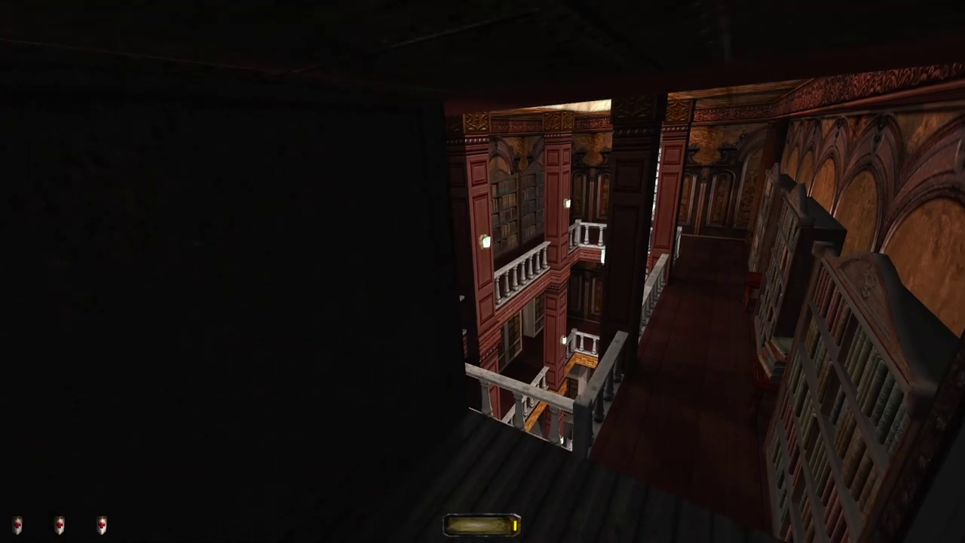
Step: Step out onto the upper balcony and approach the atrium railing
key("w")
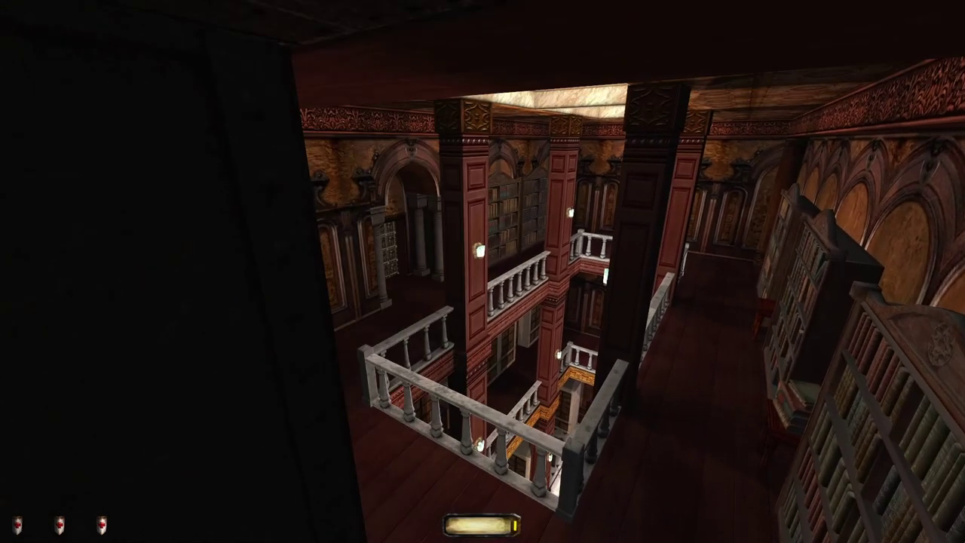
key("w")
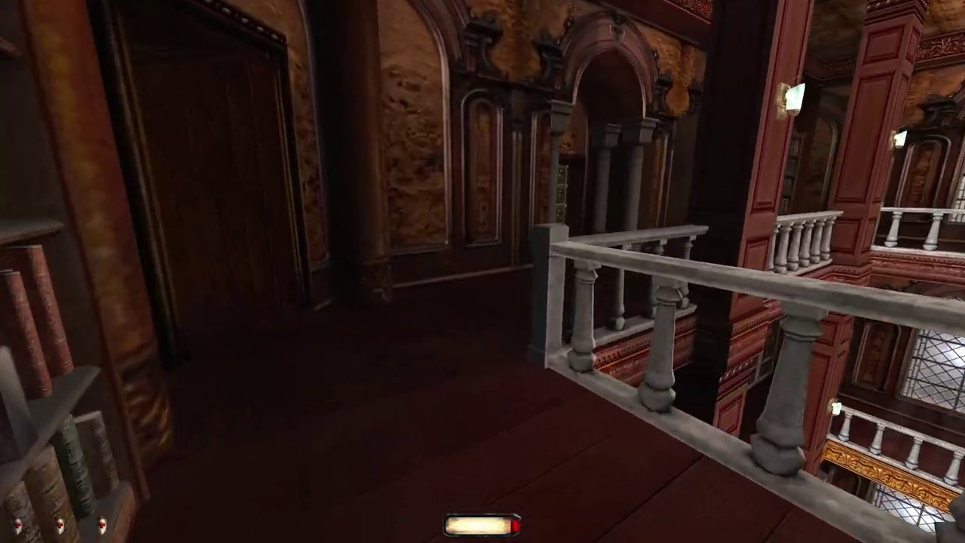
key("w")
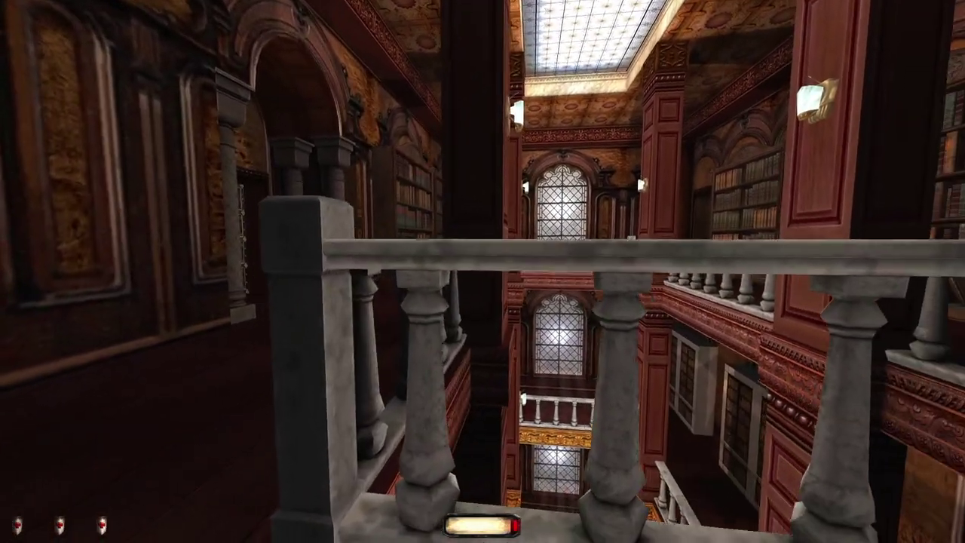
key("w")
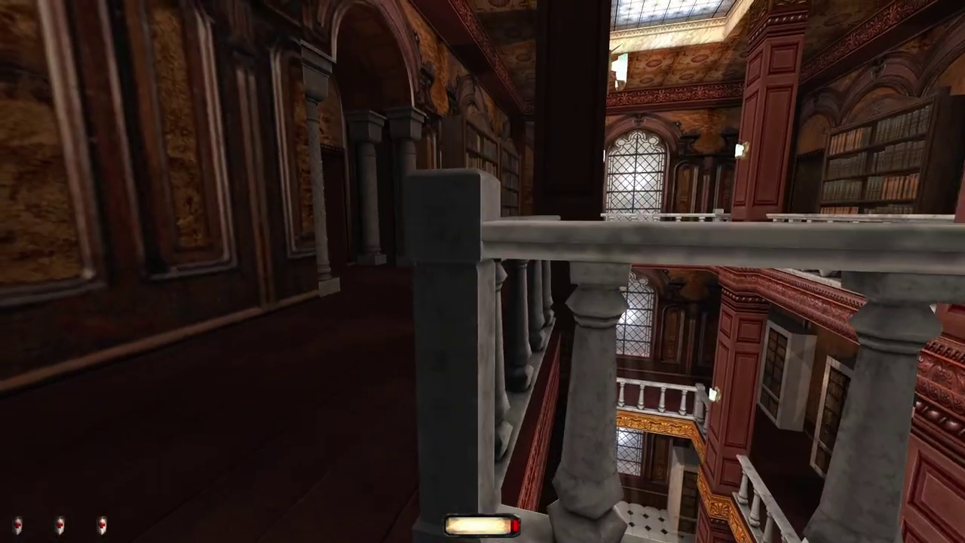
key("w")
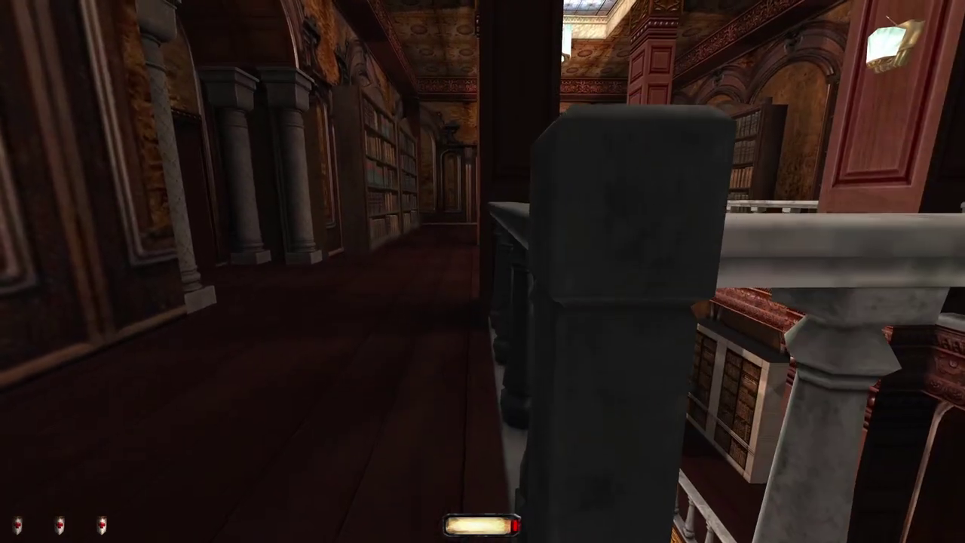
key("w")
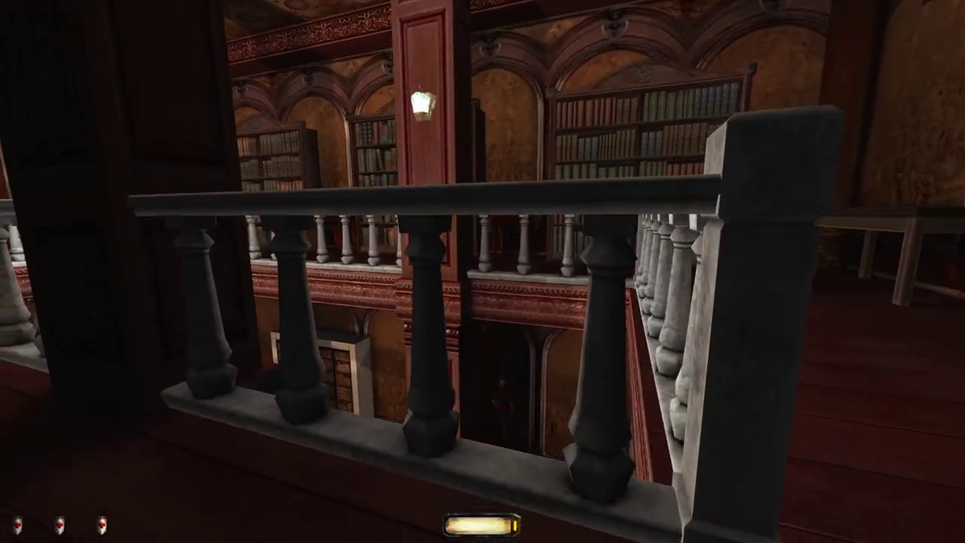
key("s")
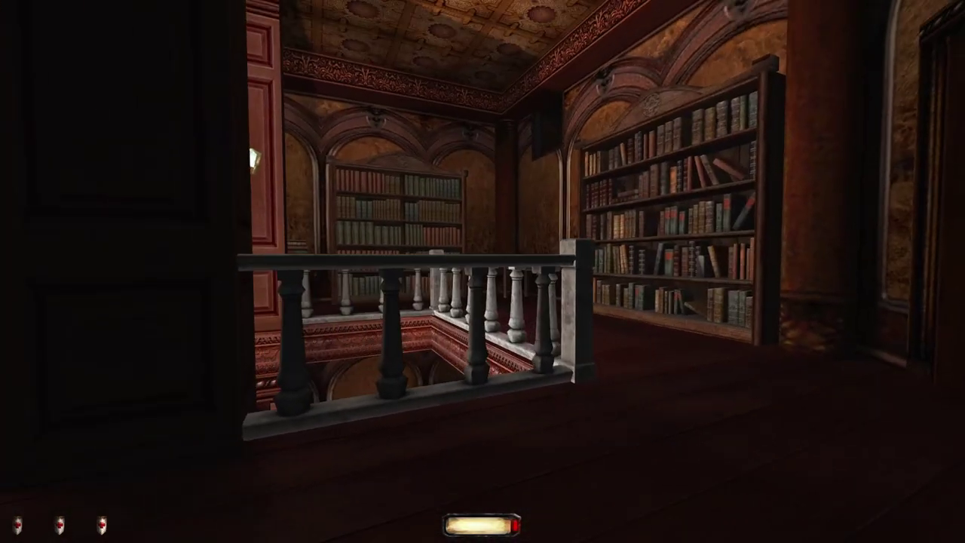
Step: Walk the columned corridor past the bookshelves to the window, then save with F12
key("w")
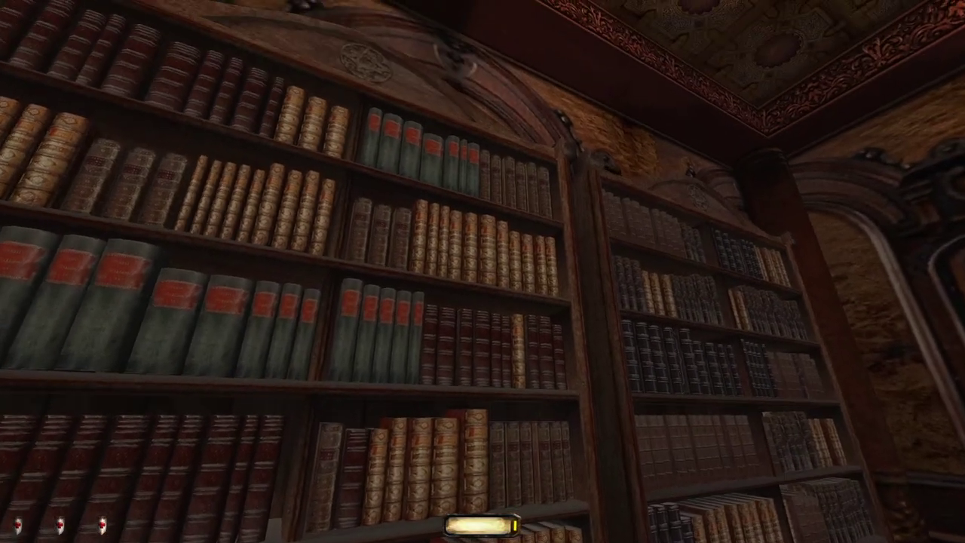
key("w")
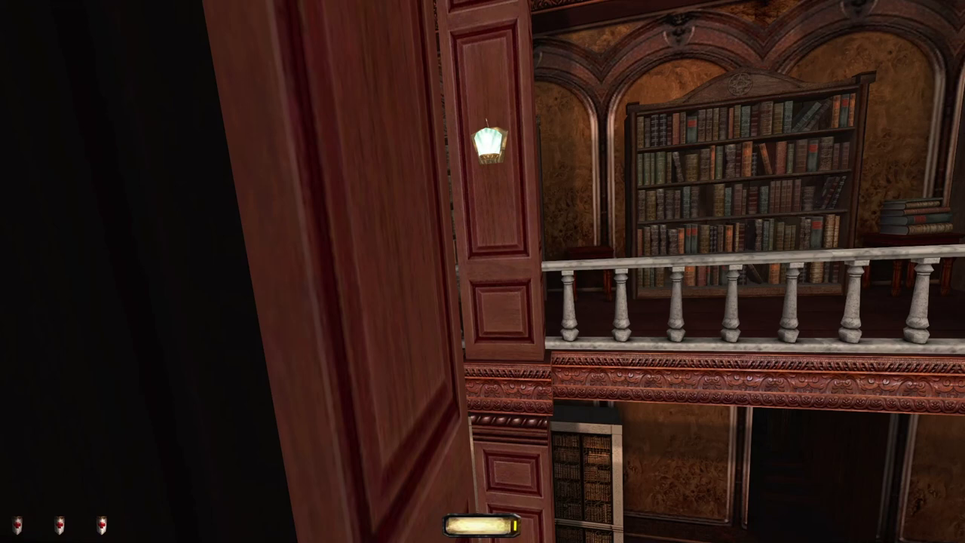
key("w")
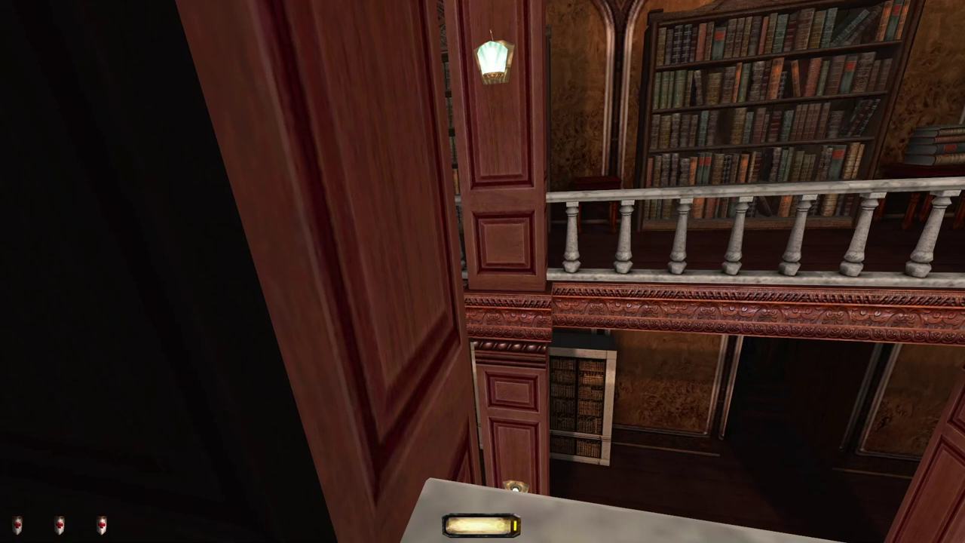
key("a")
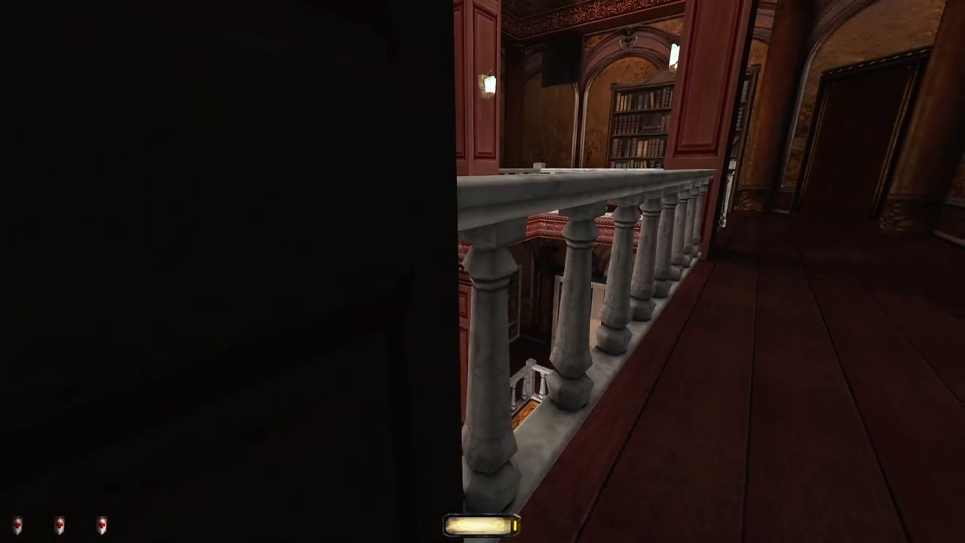
key("F12")
Step: Walk along the balcony, down to the library floor, and over to the purple rose-window doorway
key("a")
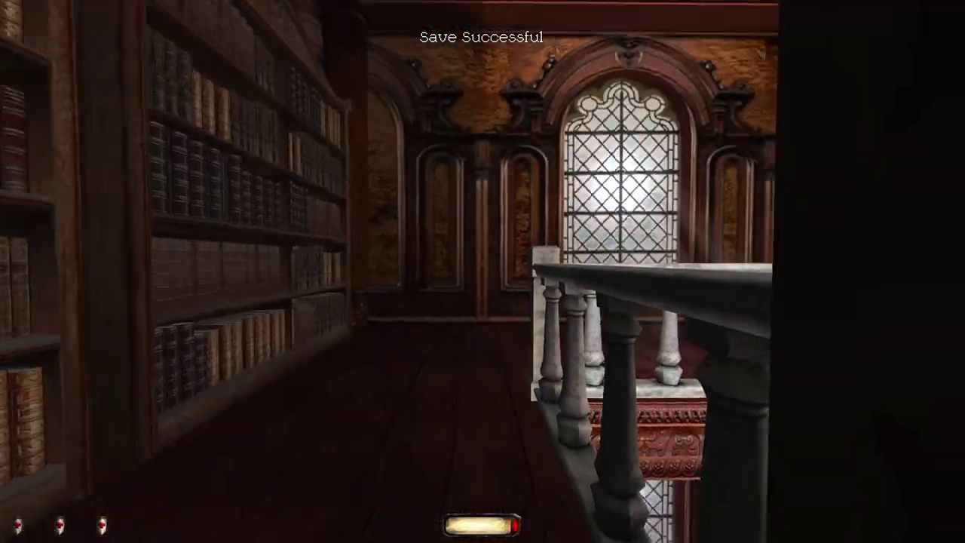
key("w")
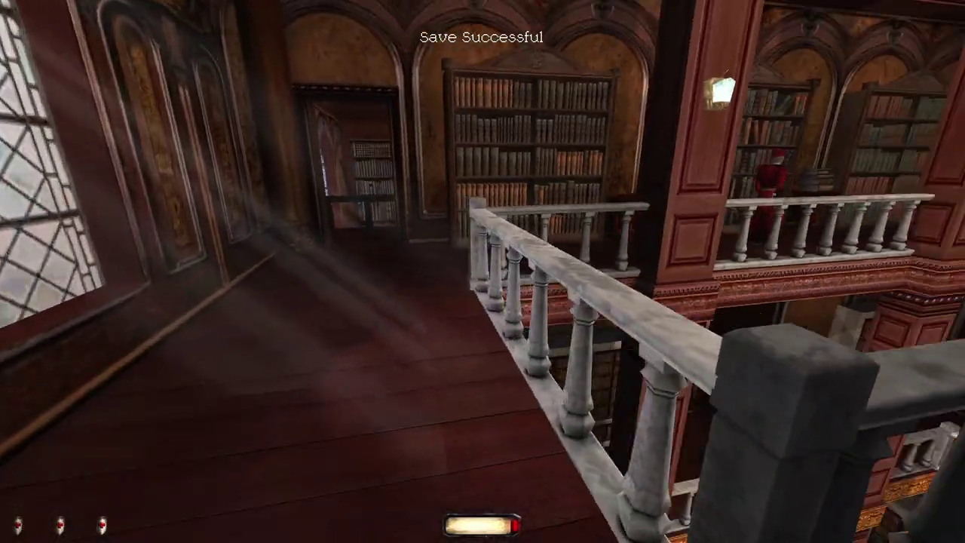
key("w")
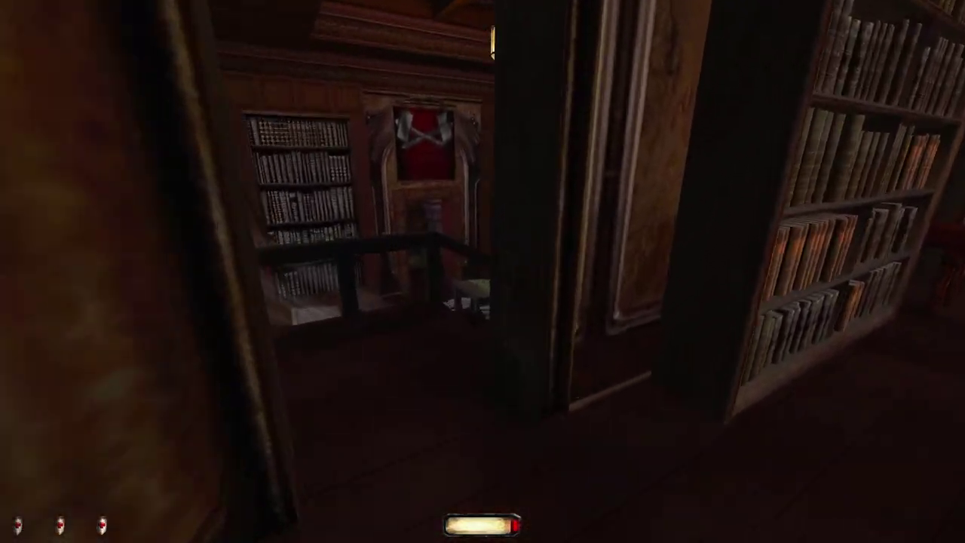
key("w")
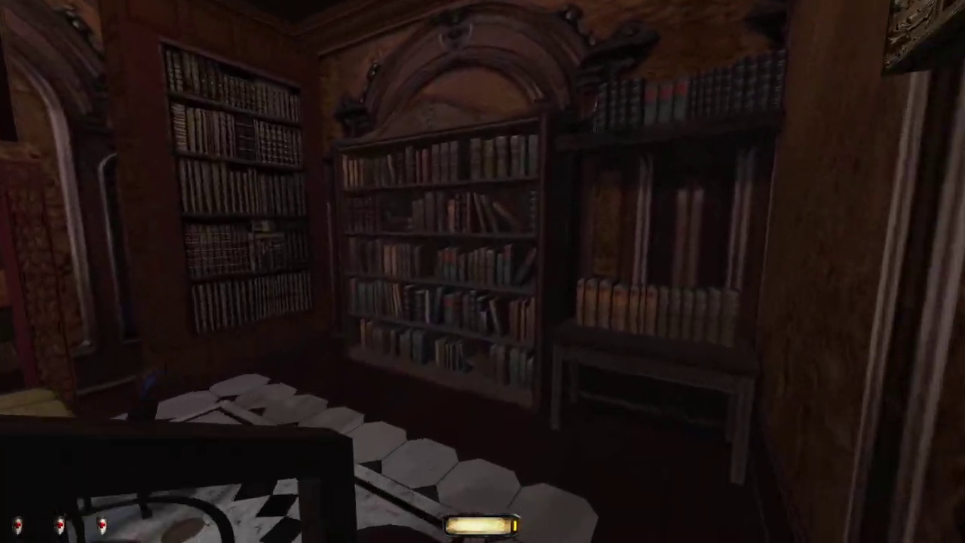
key("w")
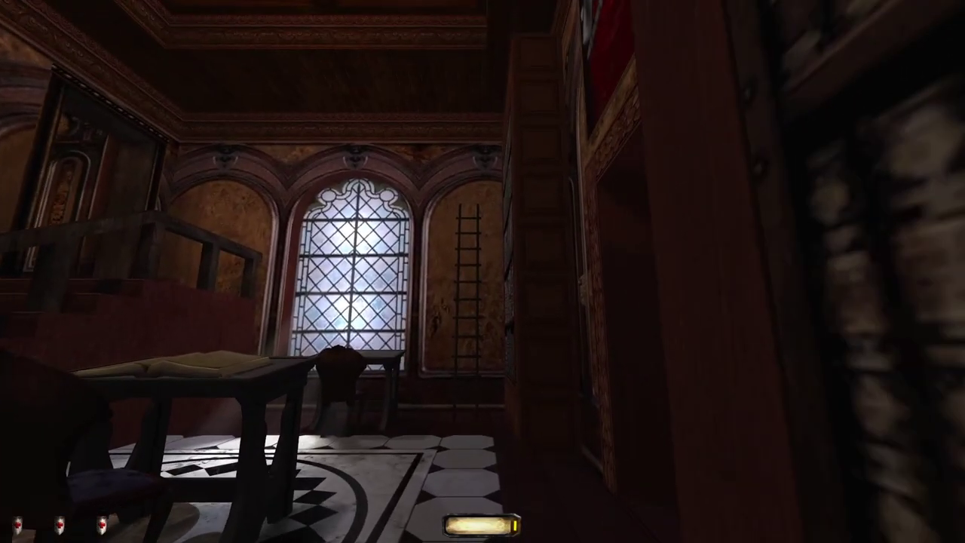
Step: Move along the rose-window balcony and douse the brazier below with a water arrow
key("w")
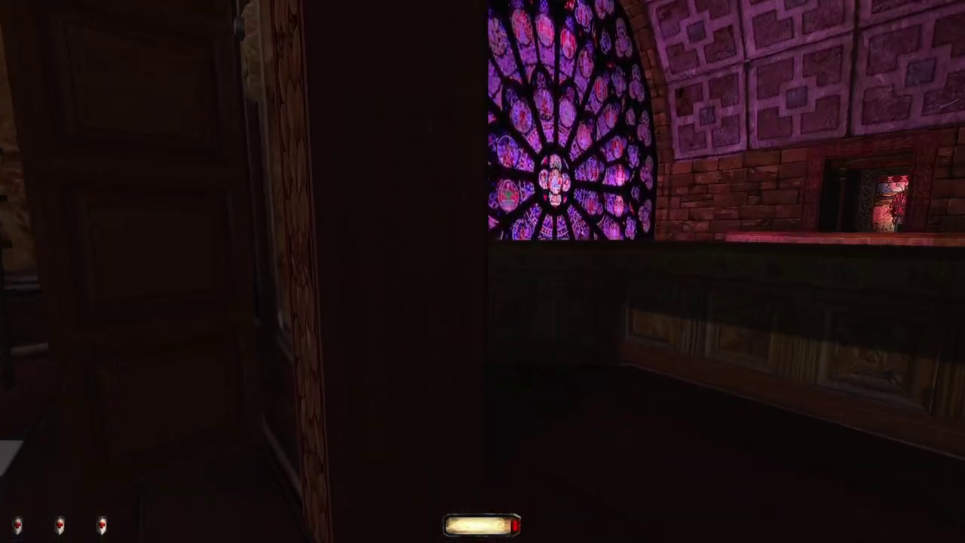
key("w")
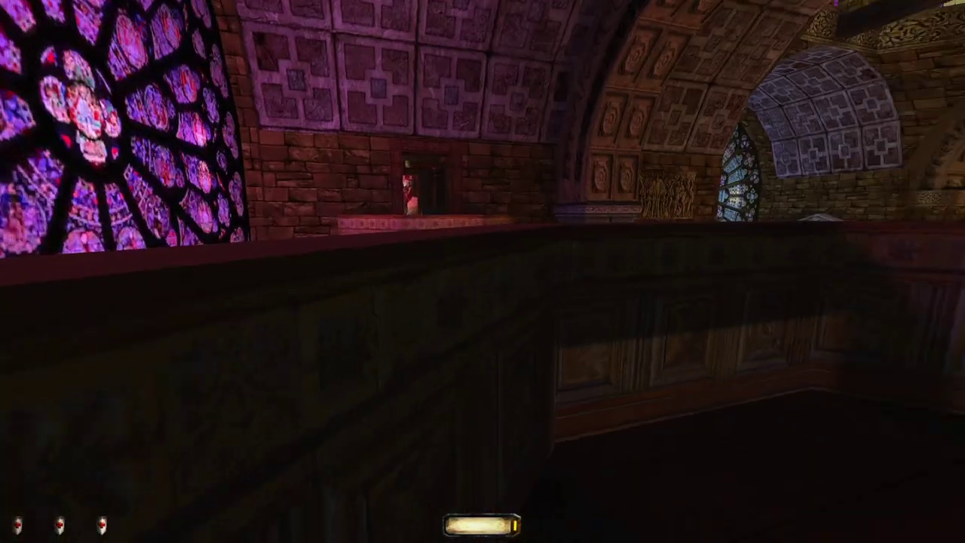
key("w")
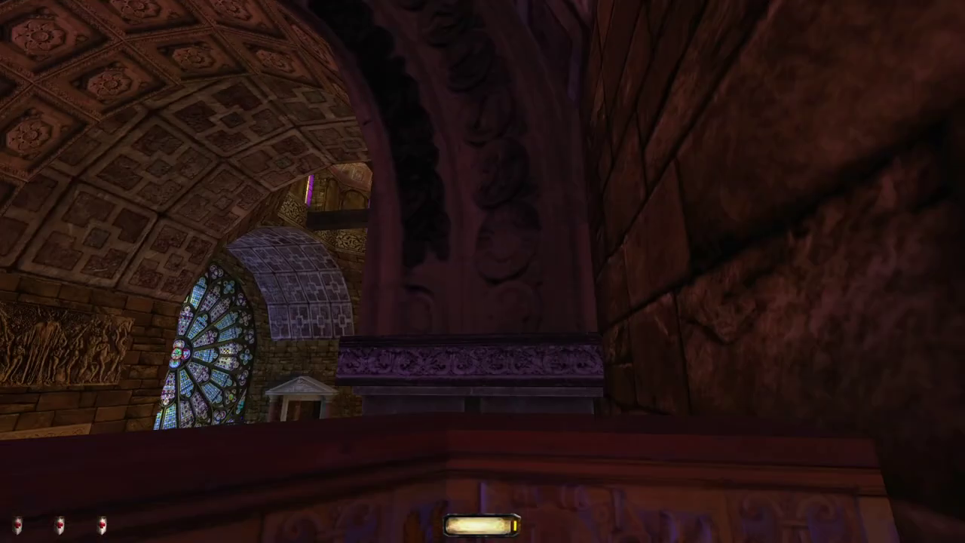
key("w")
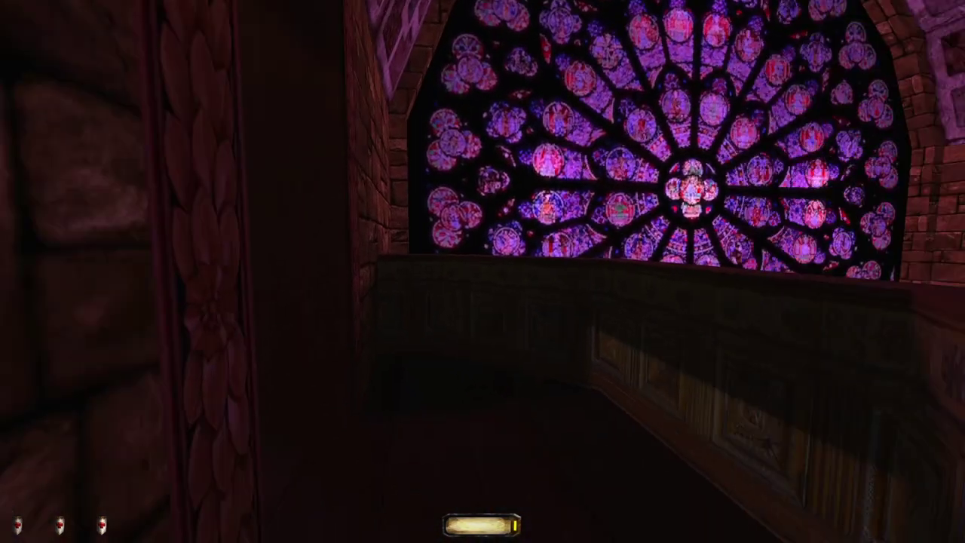
key("w")
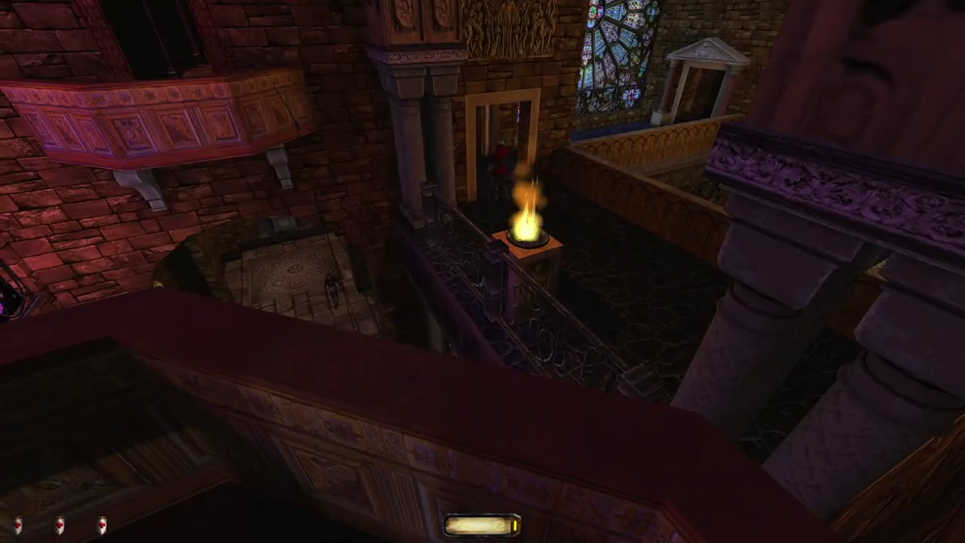
key("w")
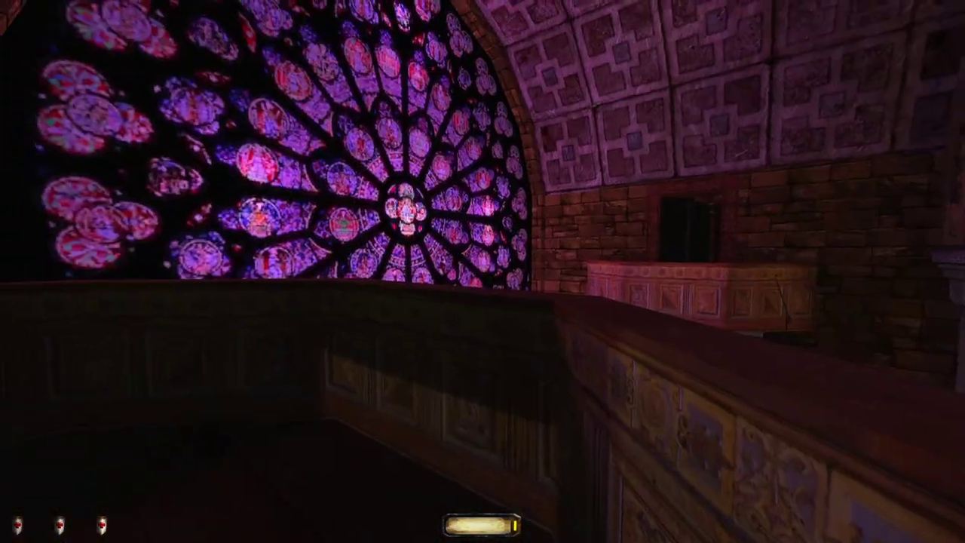
key("4")
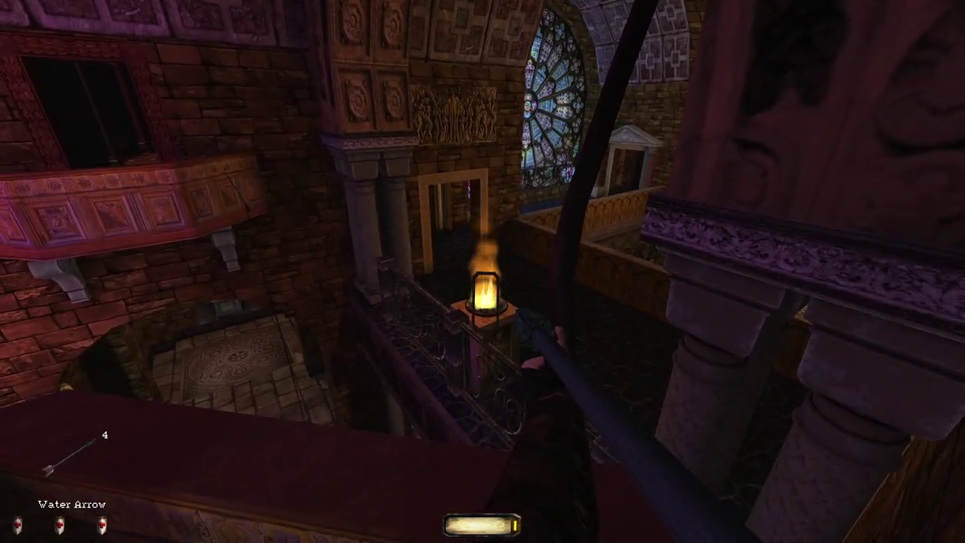
left_click(482, 272)
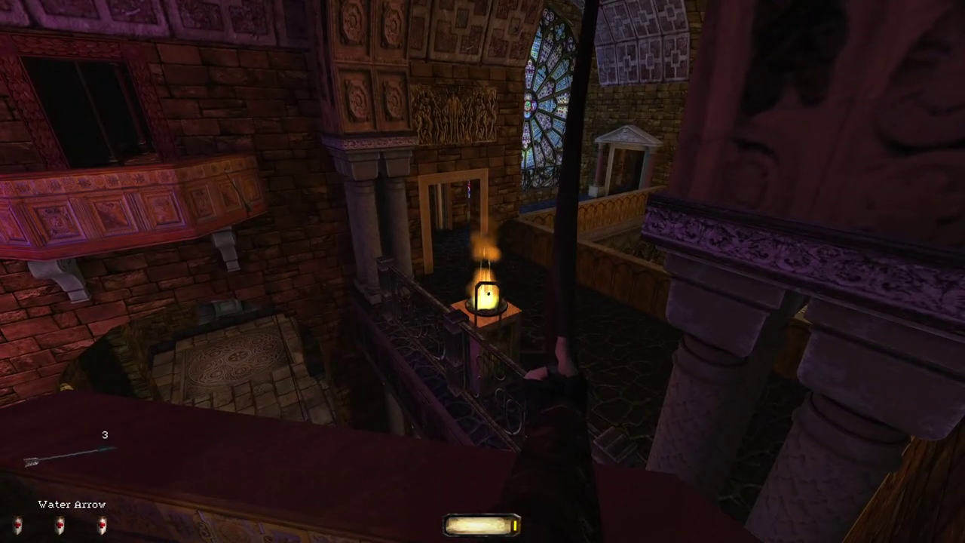
Step: Creep along the balcony beside the rose window and quicksave
key("w")
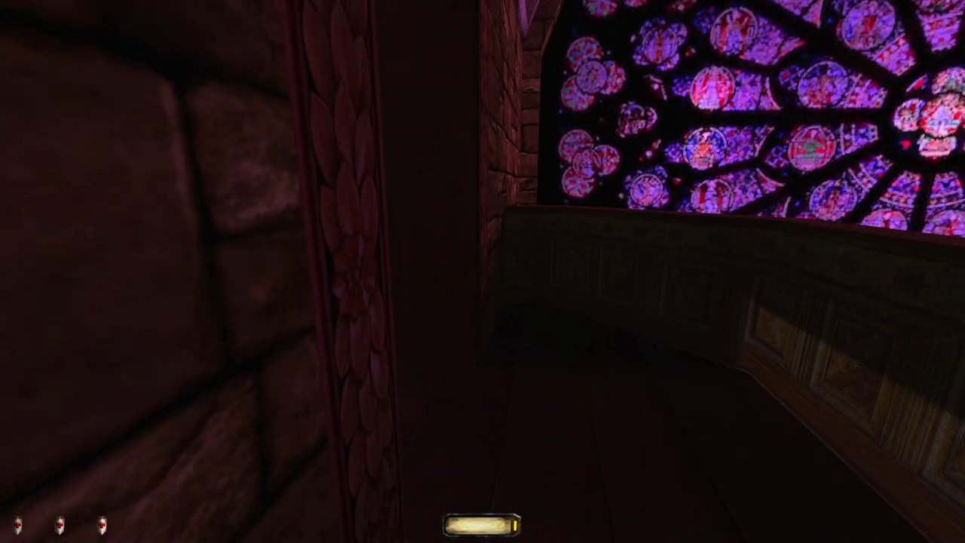
key("w")
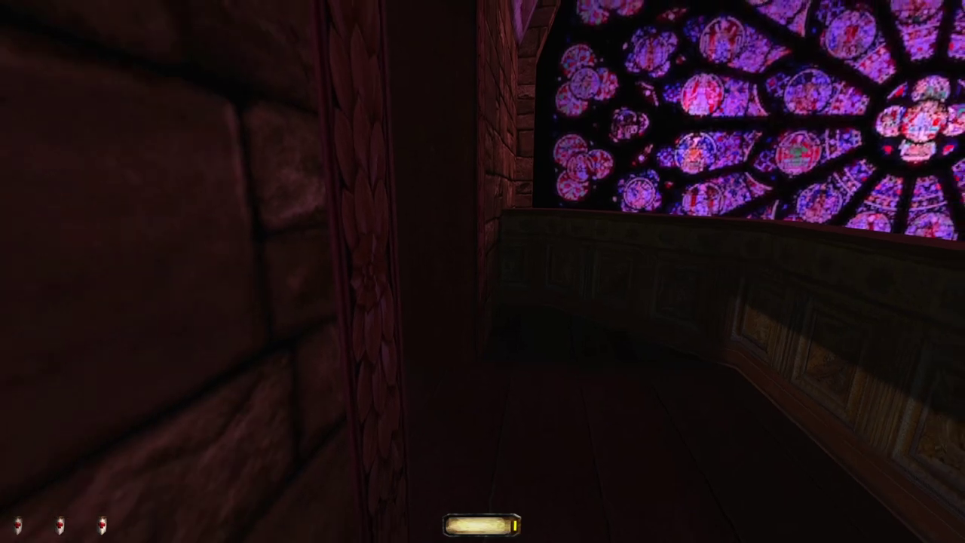
key("w")
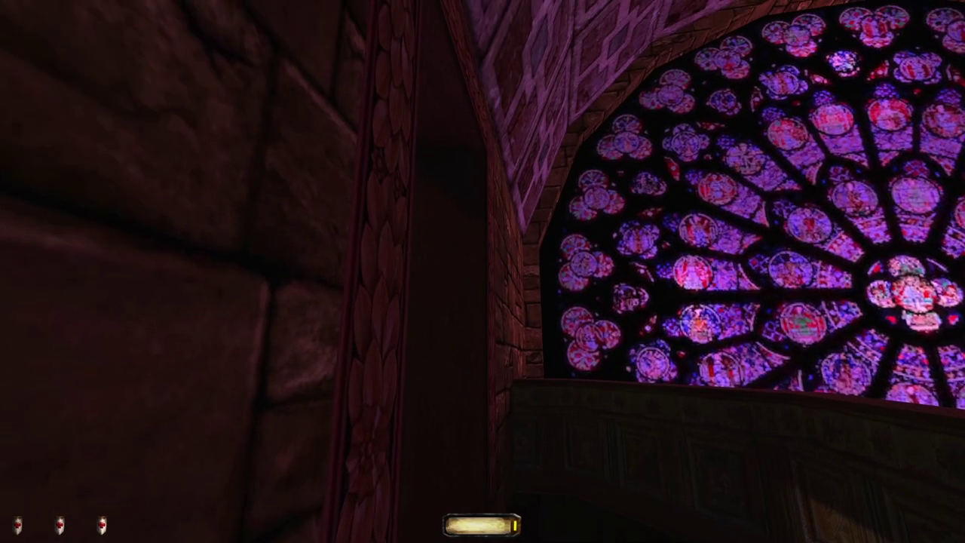
key("w")
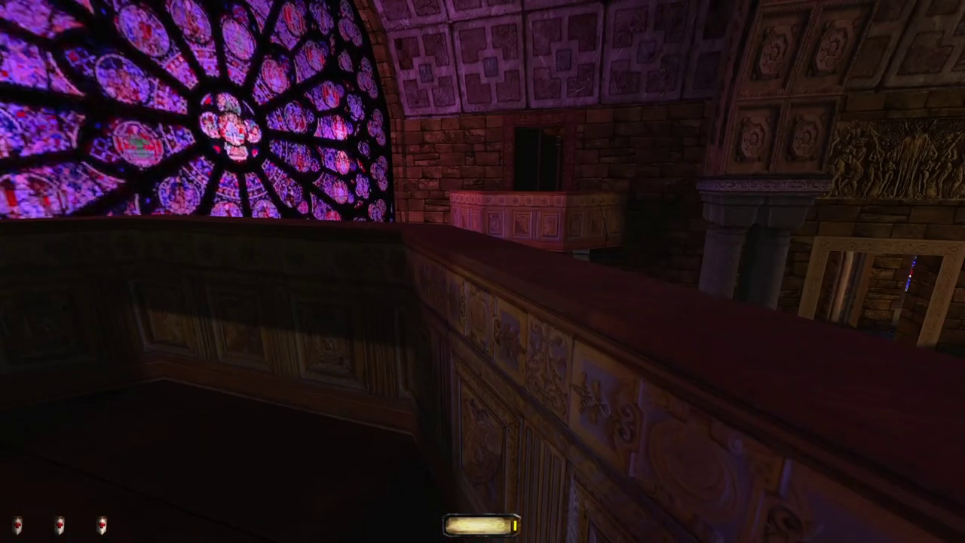
key("w")
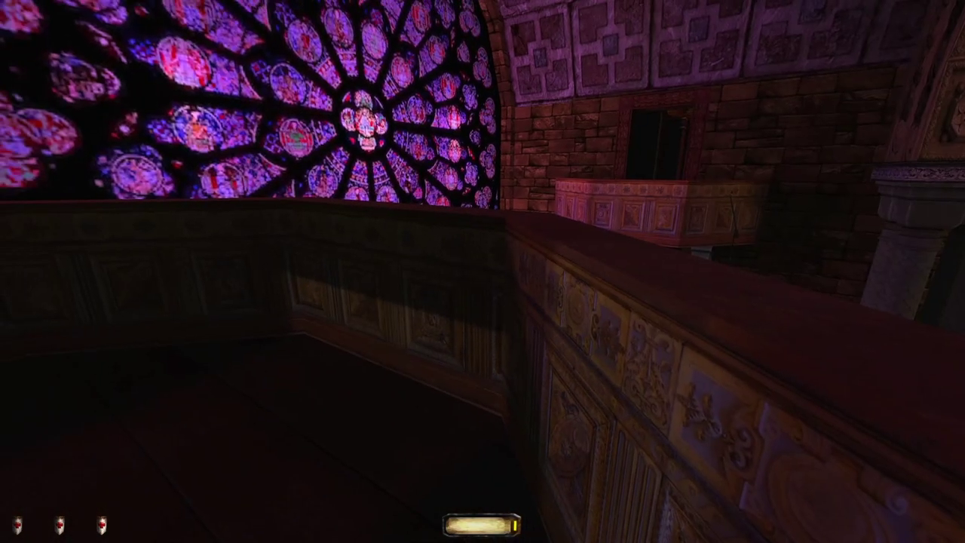
key("w")
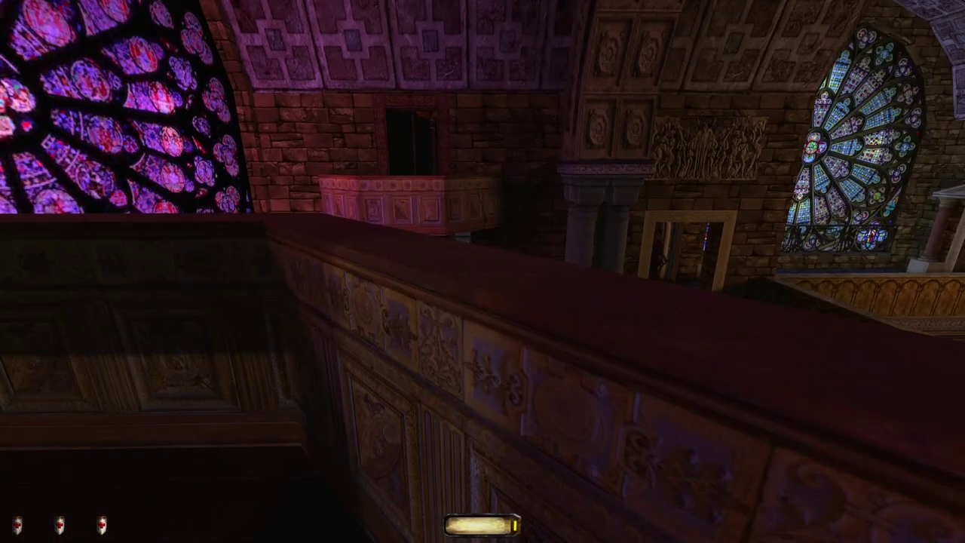
key("w")
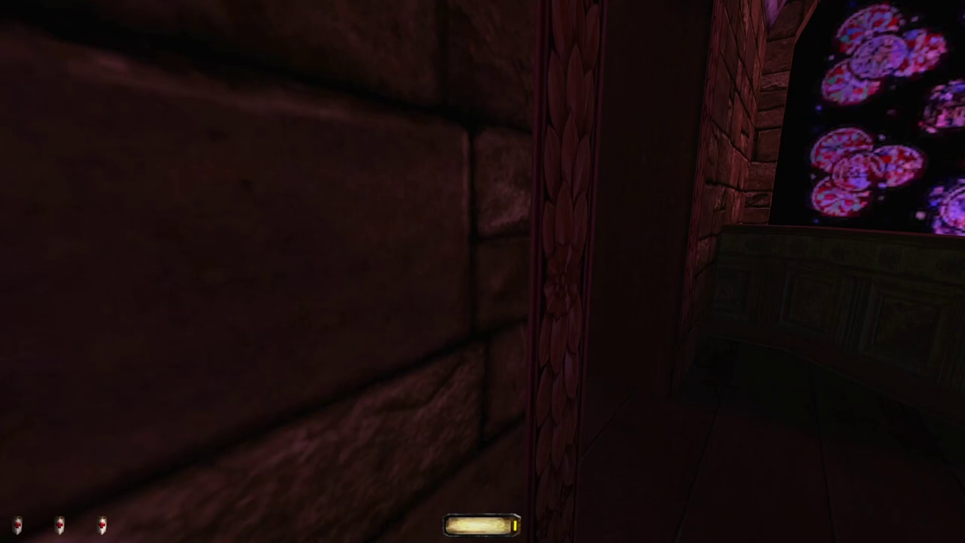
key("w")
key("w")
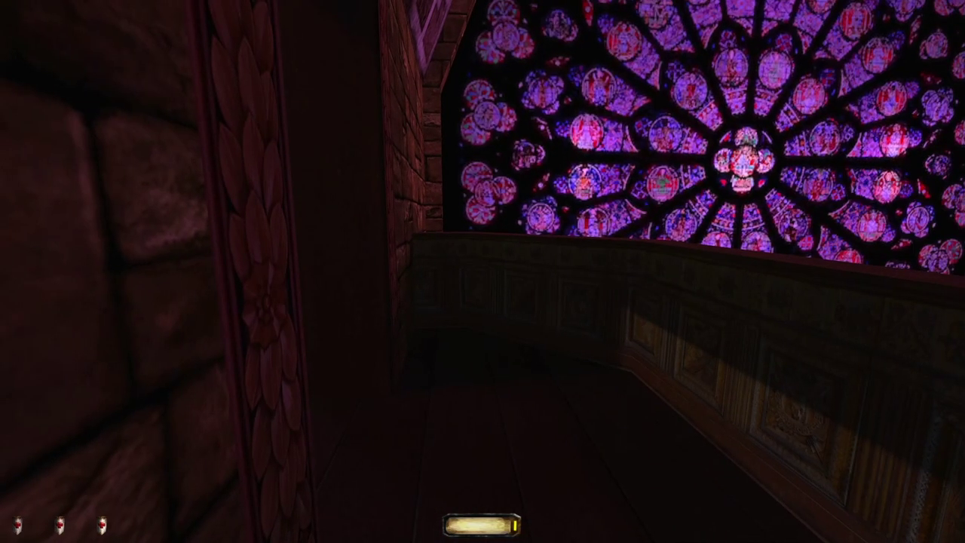
key("w")
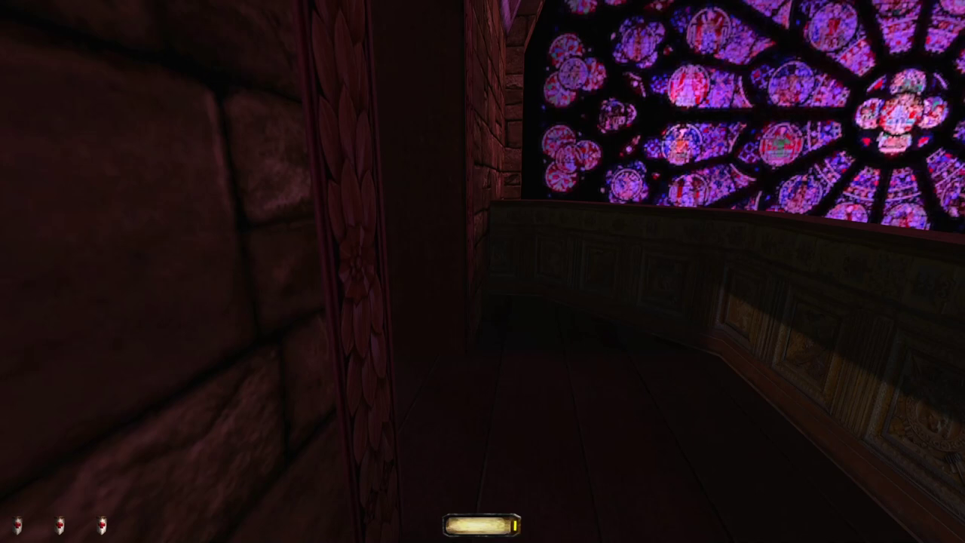
key("alt+s")
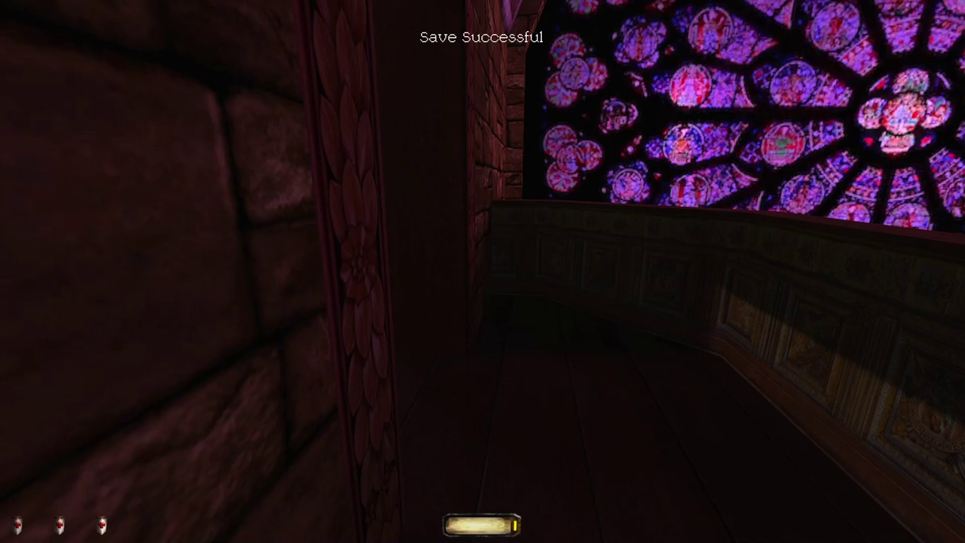
Step: Wait out the red-robed guard, enter the library, and read the Hammerite rituals book
key("w")
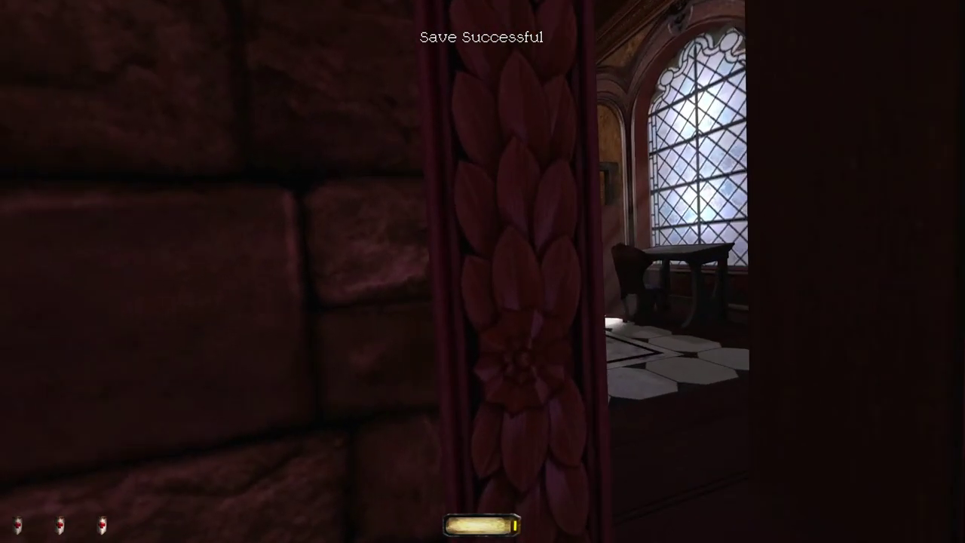
key("a")
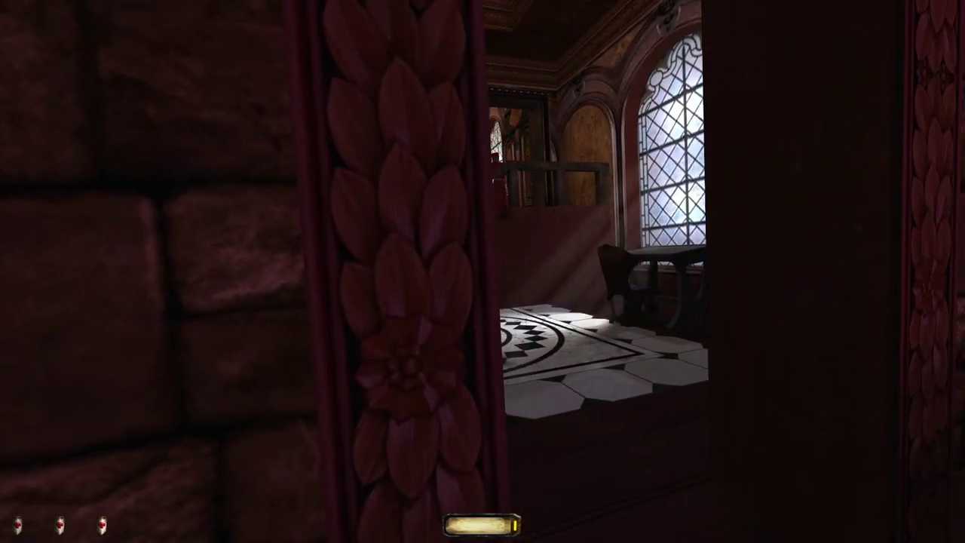
key("a")
key("w")
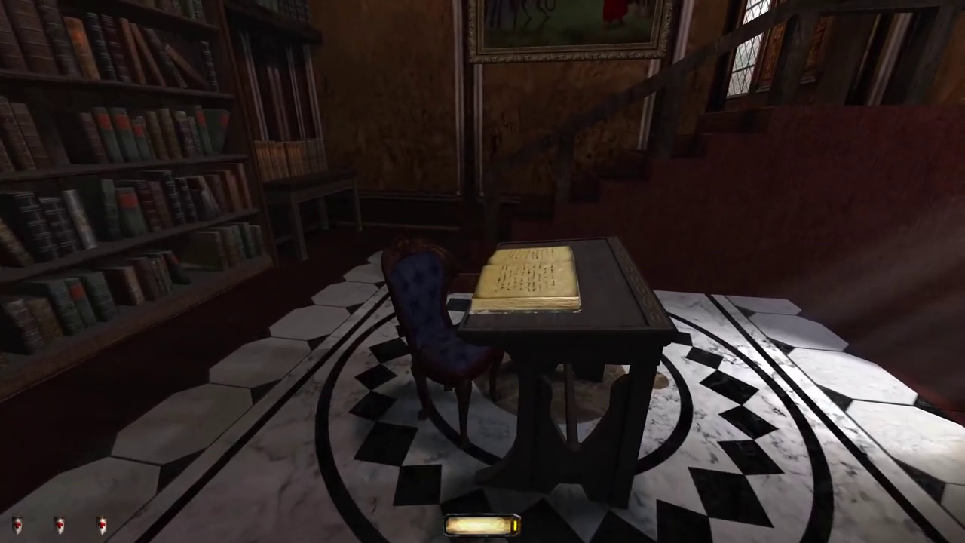
right_click(561, 264)
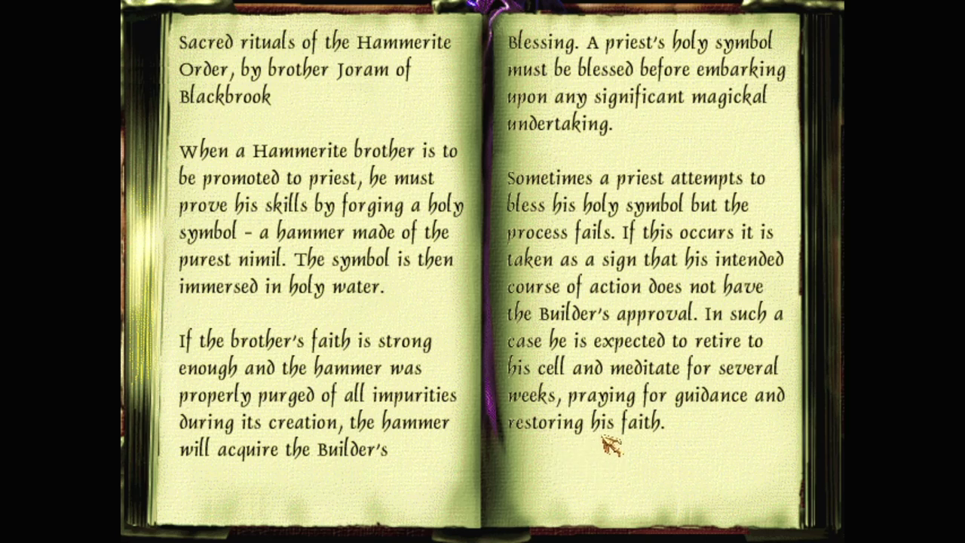
key("Escape")
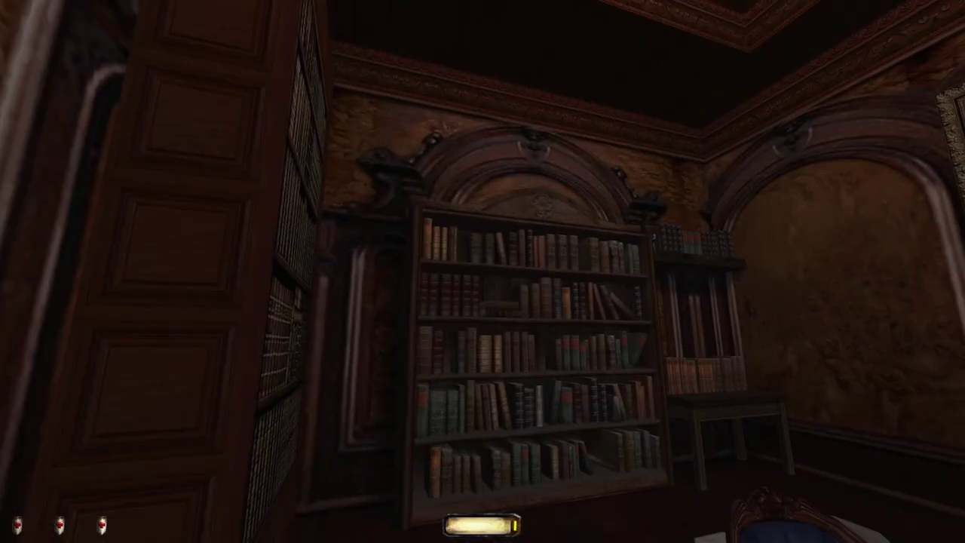
Step: Move through the dark reading room by the table and window, saving with F5
key("w")
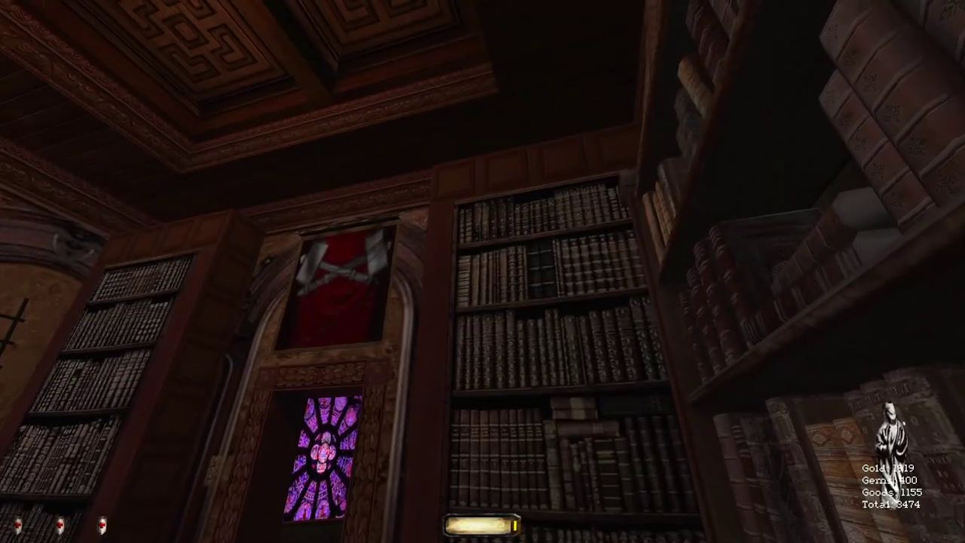
key("w")
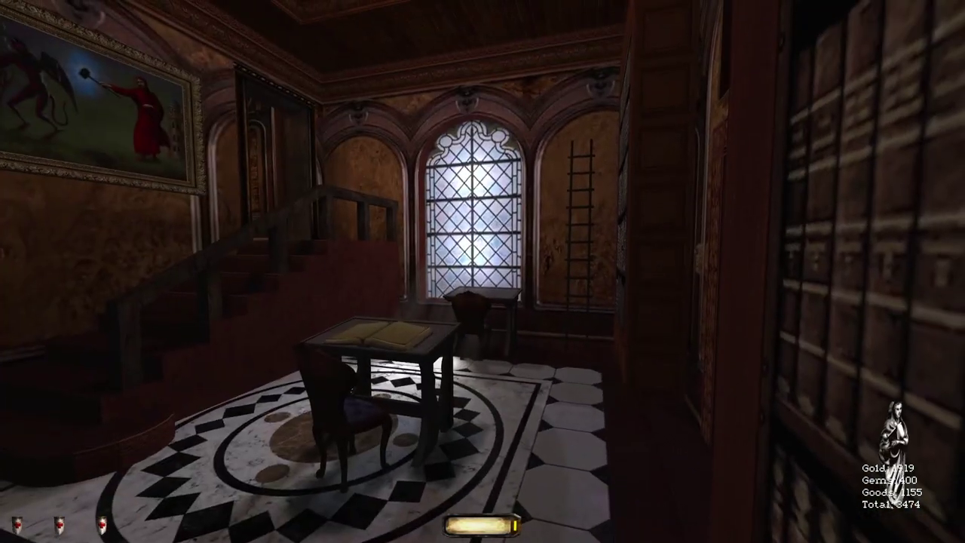
key("w")
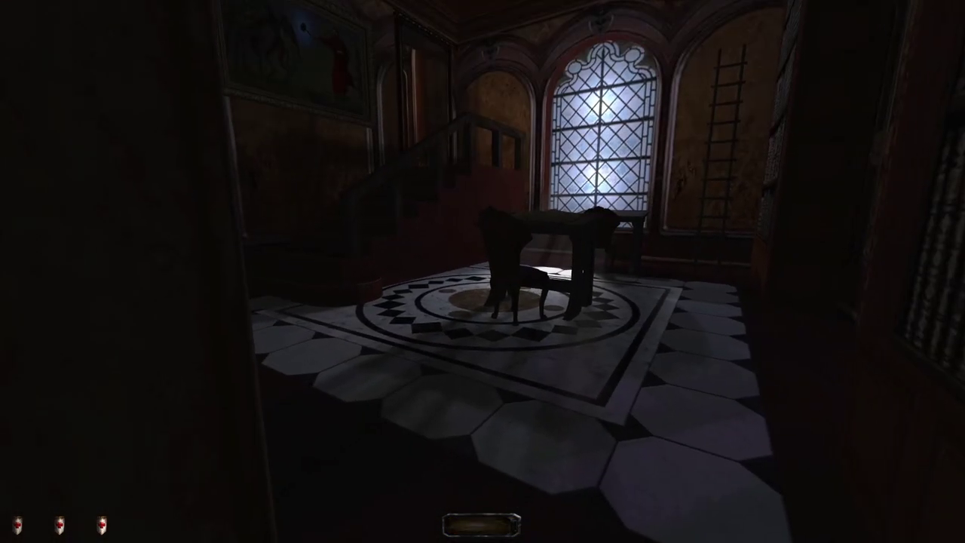
key("w")
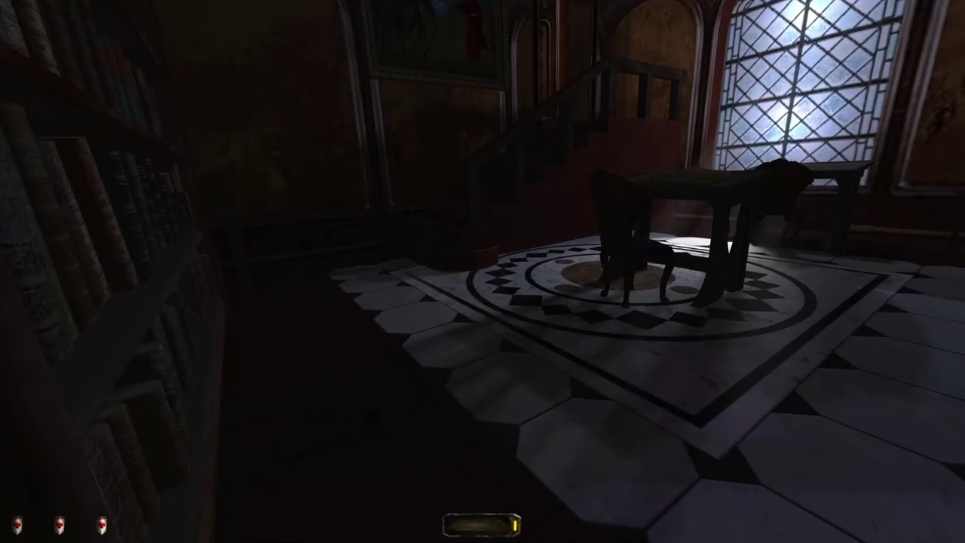
key("s")
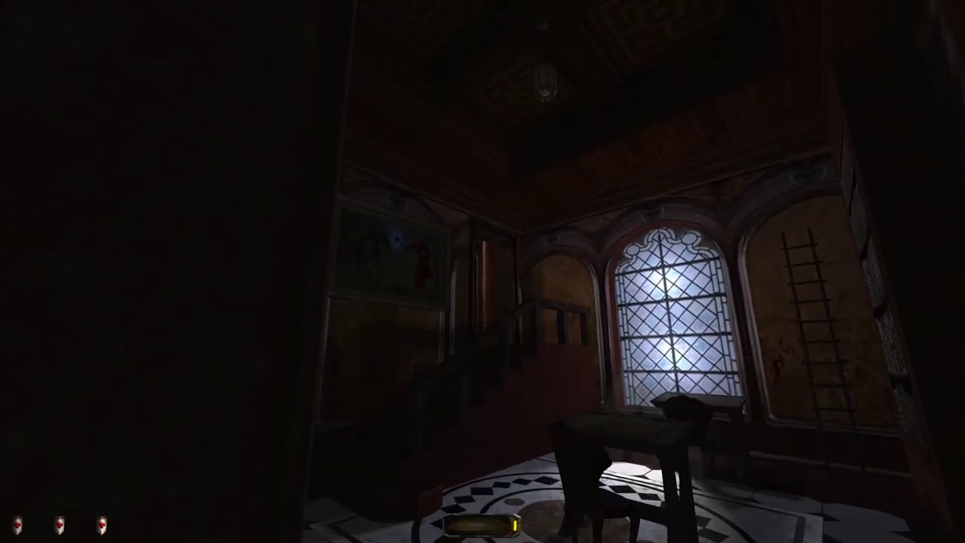
key("w")
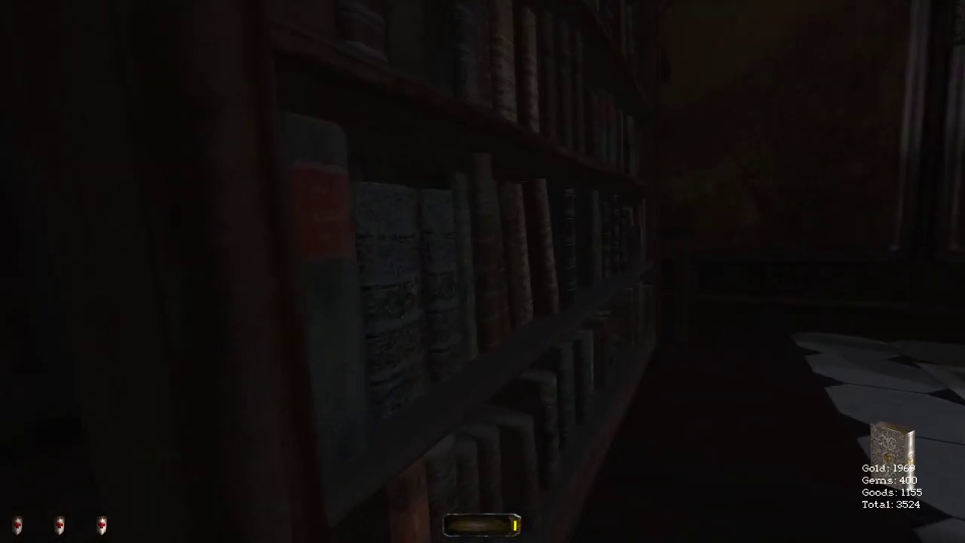
key("w")
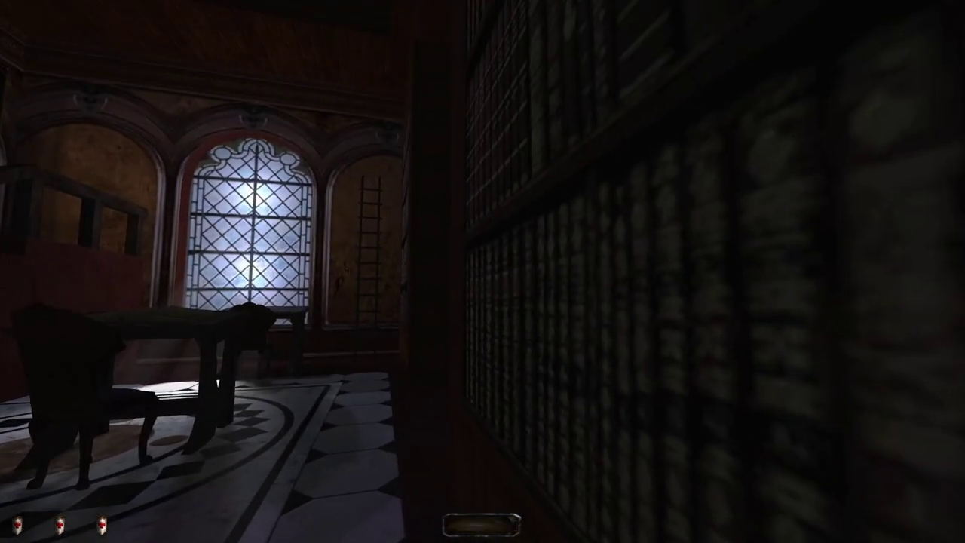
key("w")
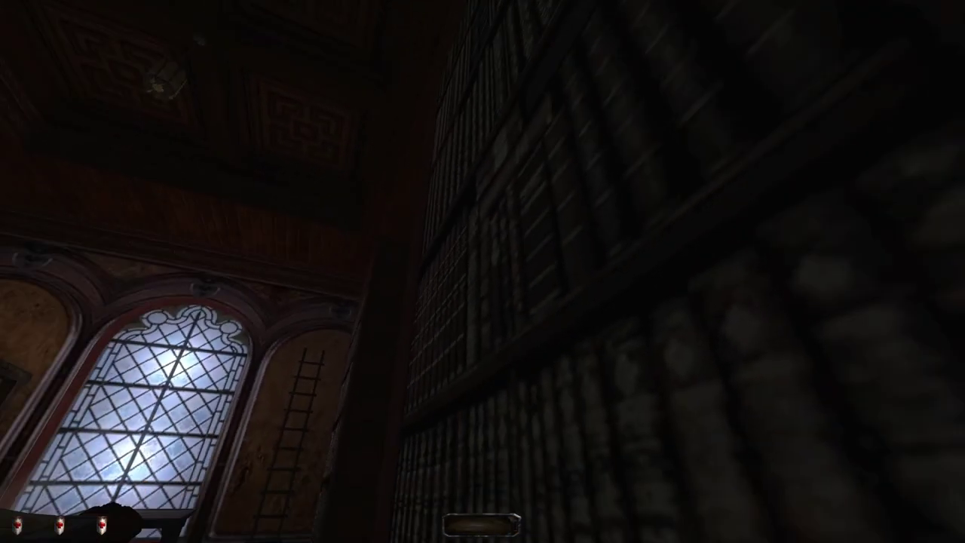
key("w")
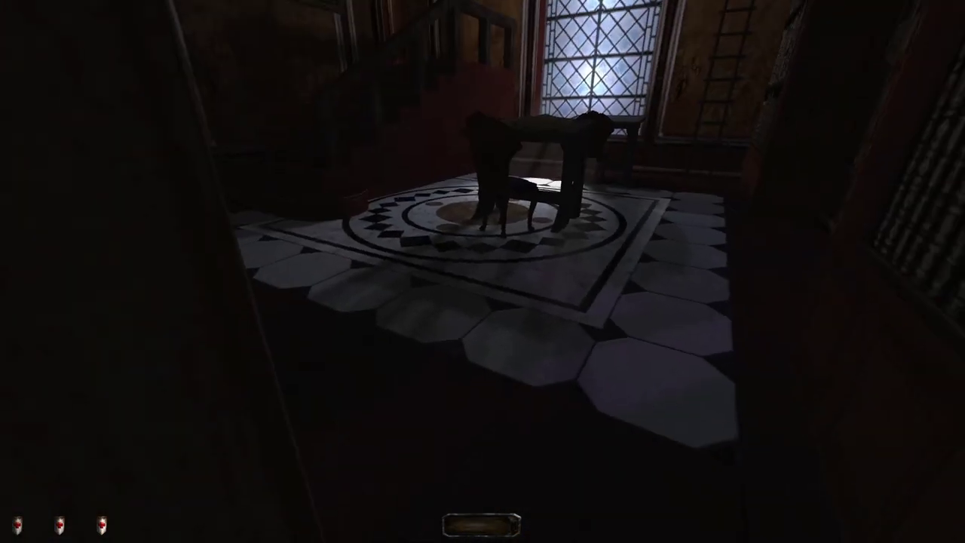
key("F5")
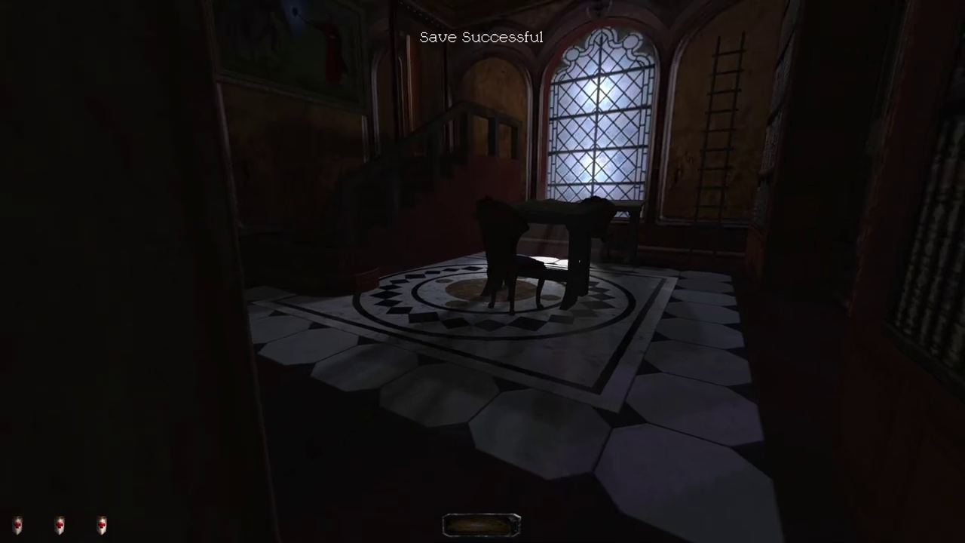
key("w")
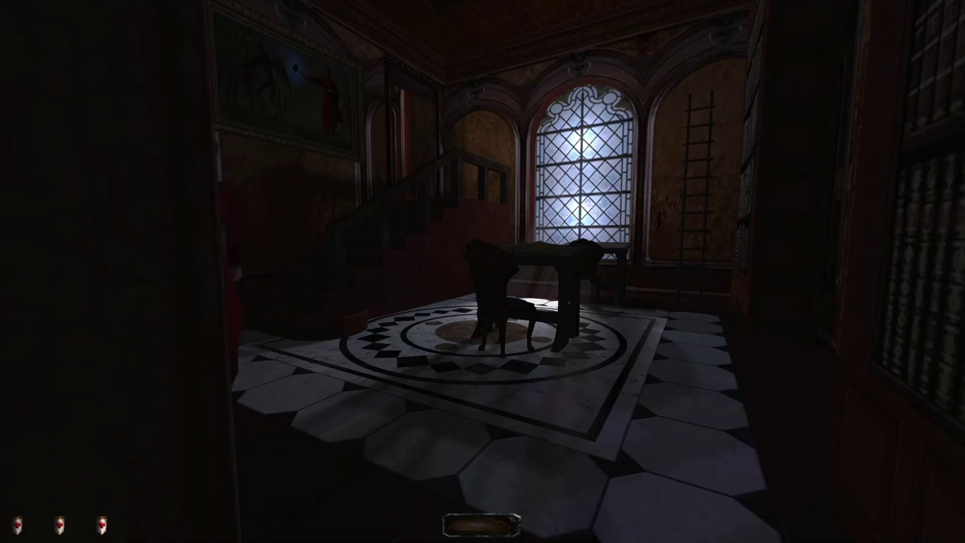
Step: Slip past the red-robed priest and follow the upper gallery to the bookshelf by the bench
key("w")
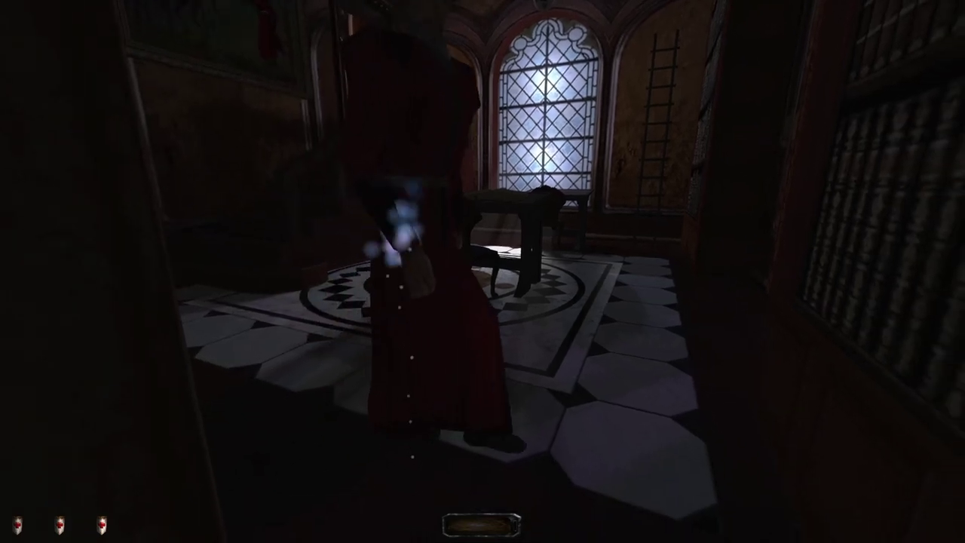
key("w")
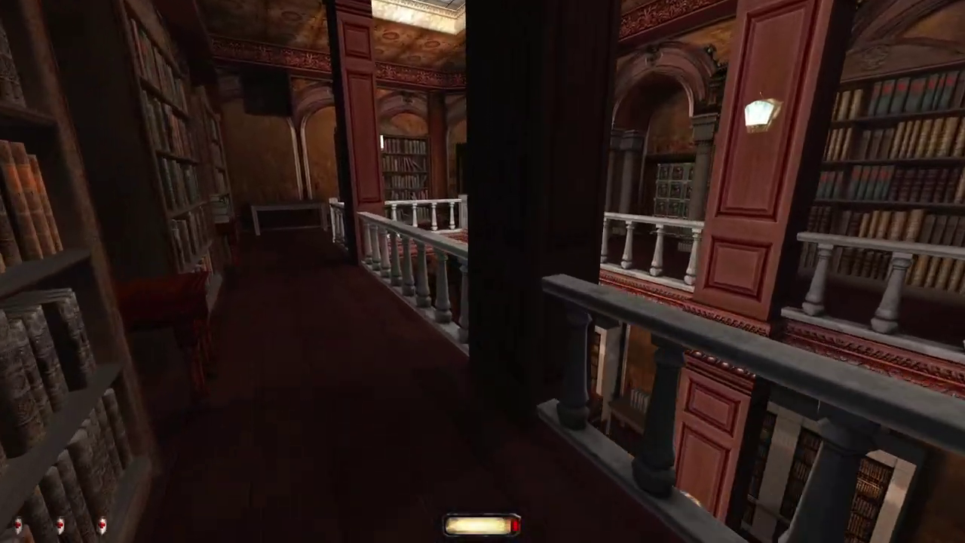
key("w")
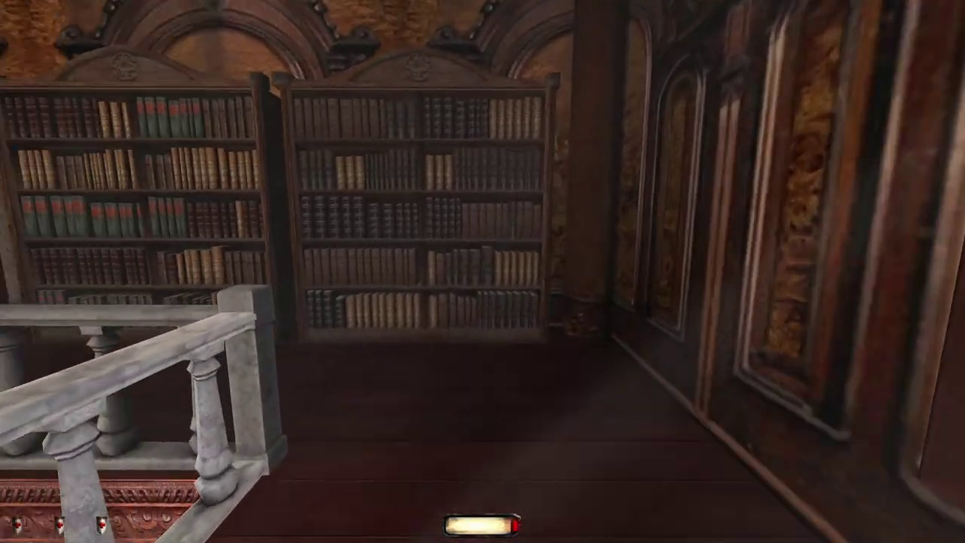
key("w")
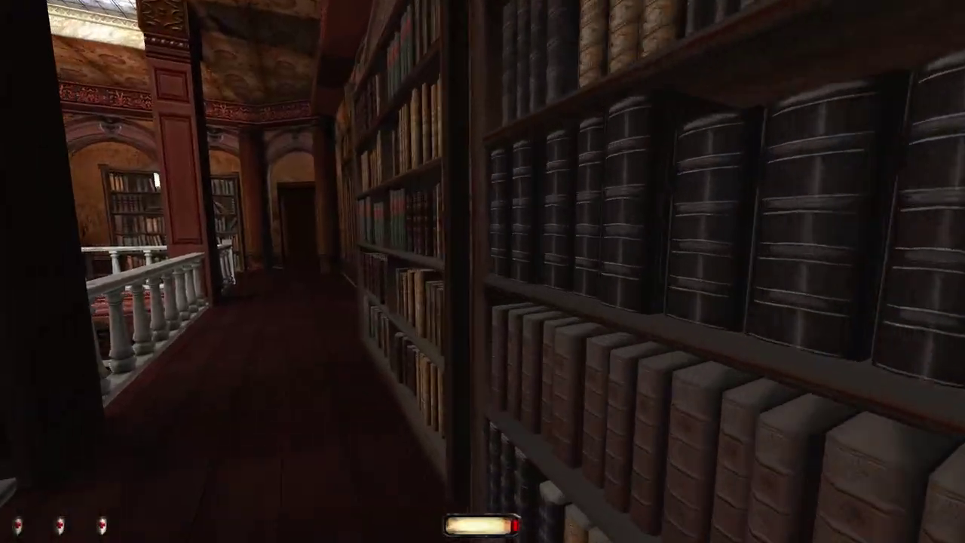
key("w")
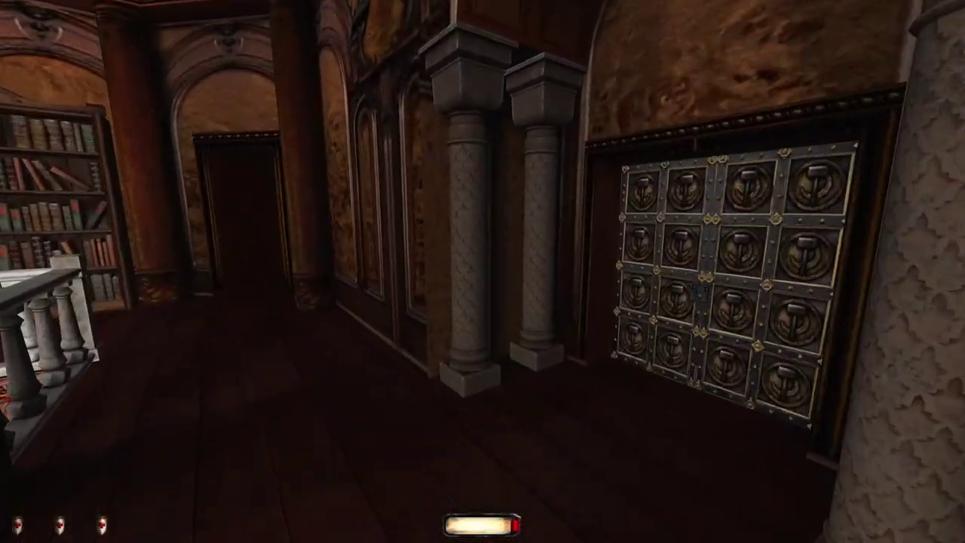
key("w")
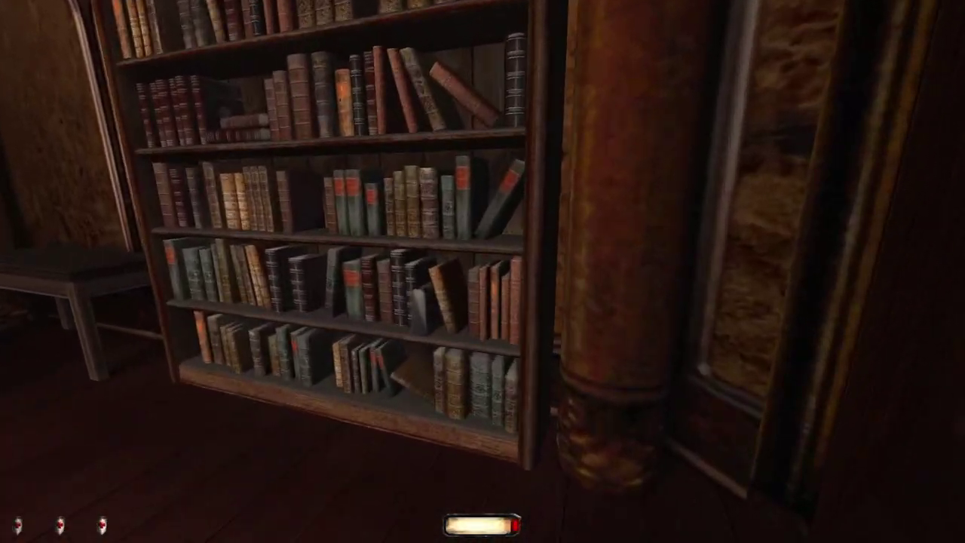
key("w")
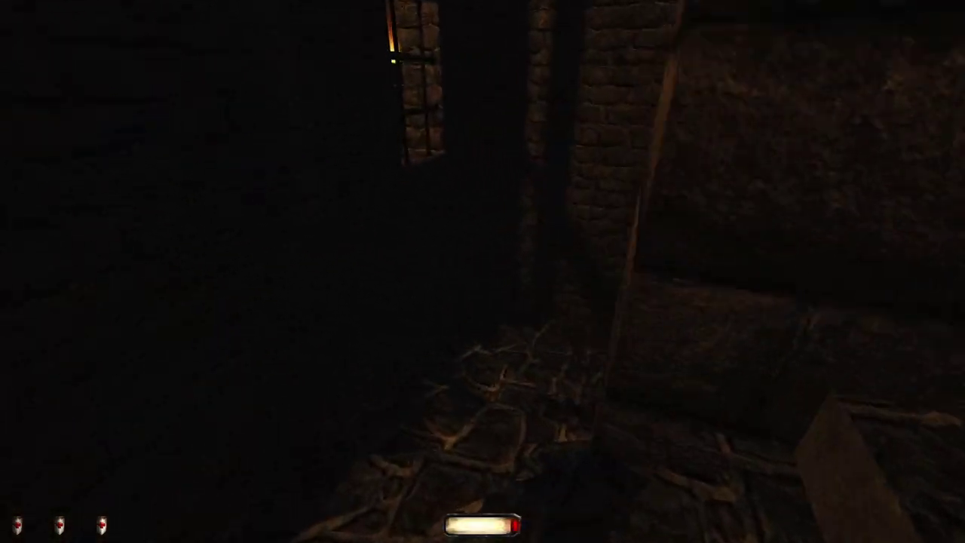
Step: Move through the dark stone passage and climb the steps toward the doorway
key("w")
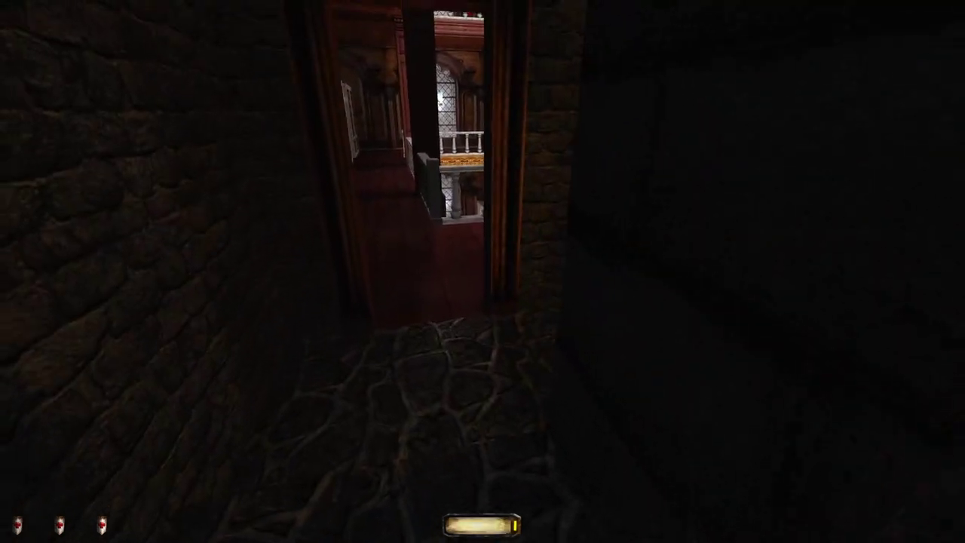
key("w")
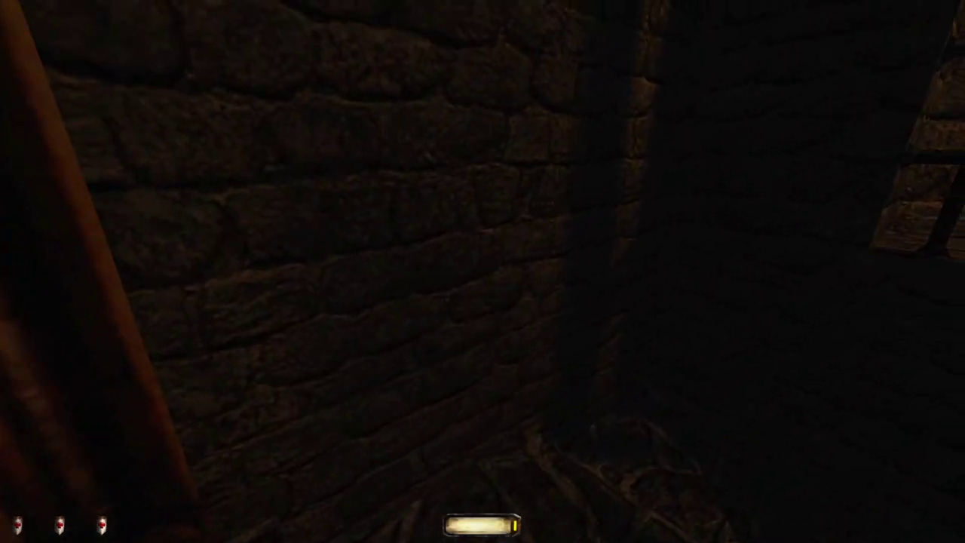
key("w")
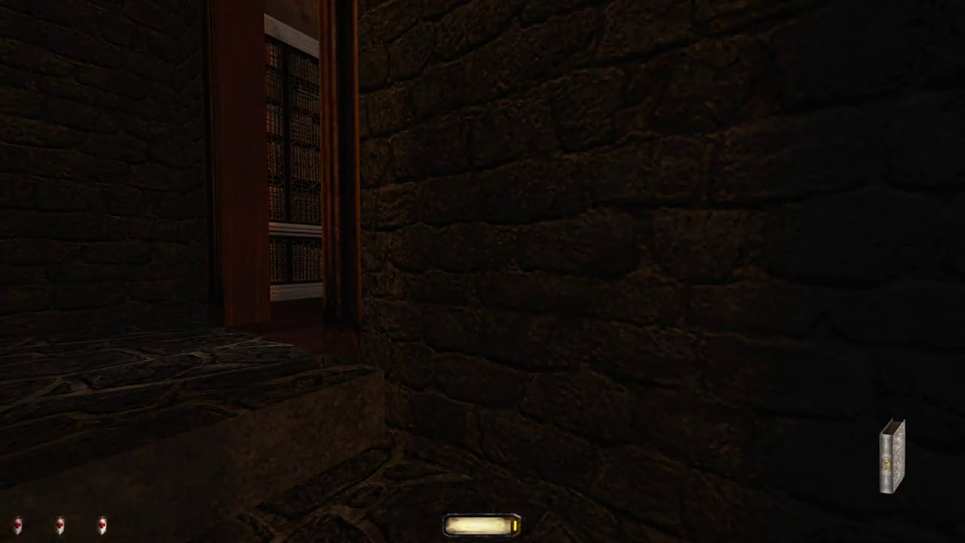
key("w")
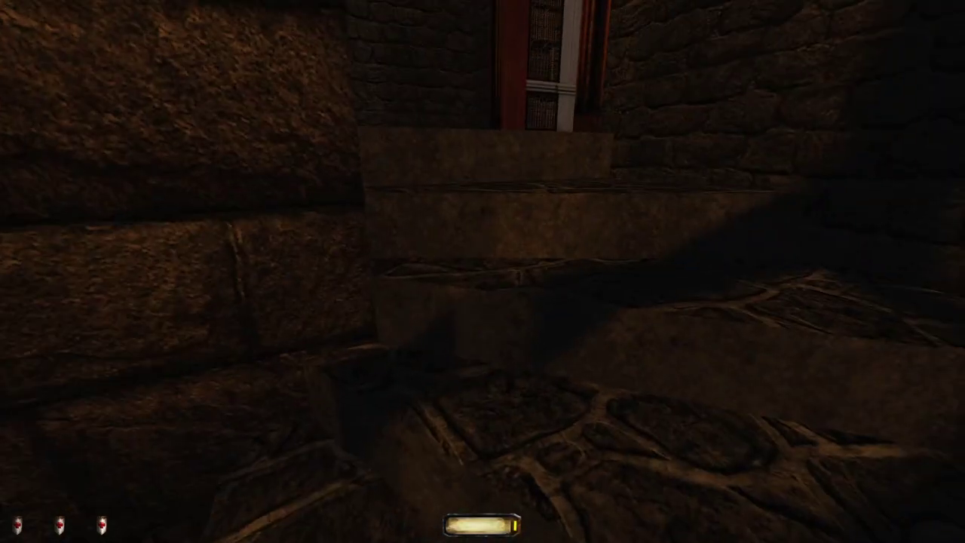
key("w")
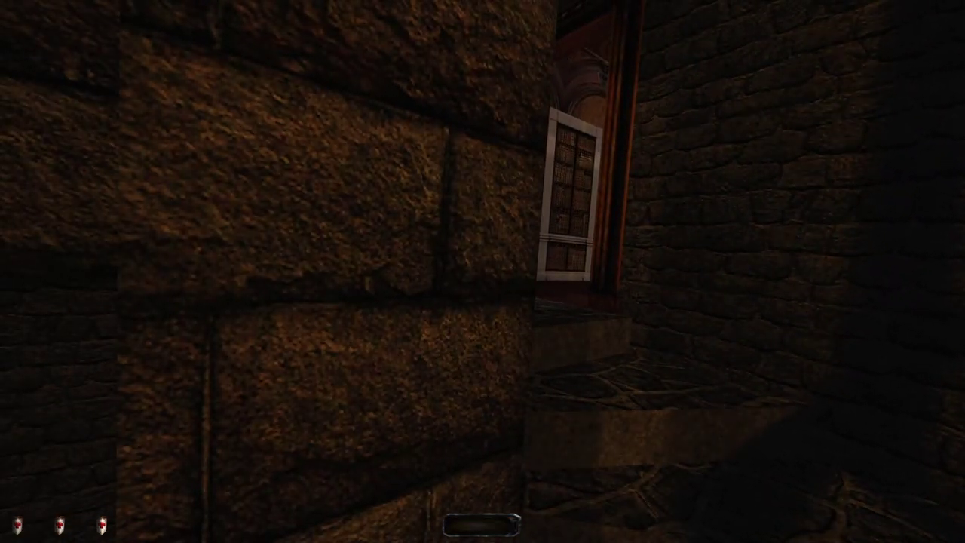
key("w")
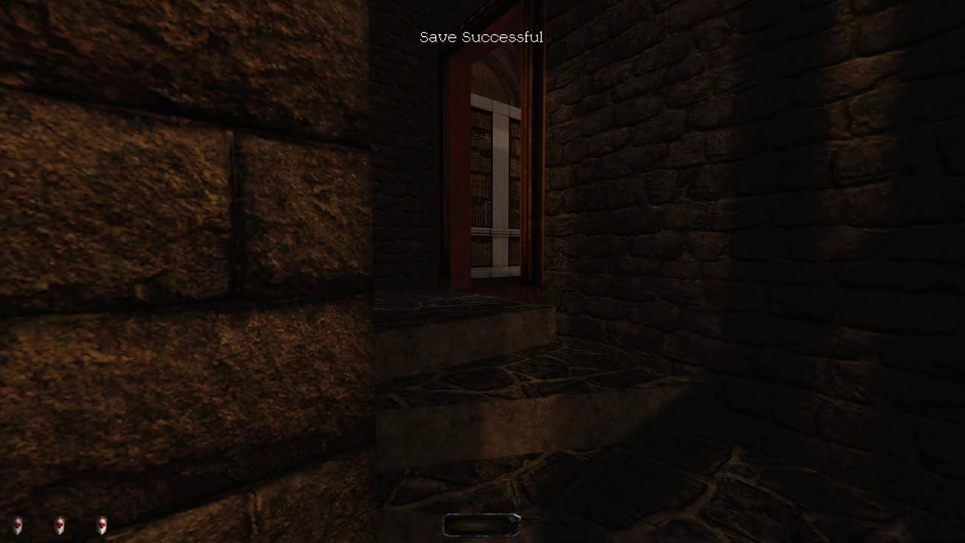
Step: Drop into the dark nook by the window and bring up the mission map
key("w")
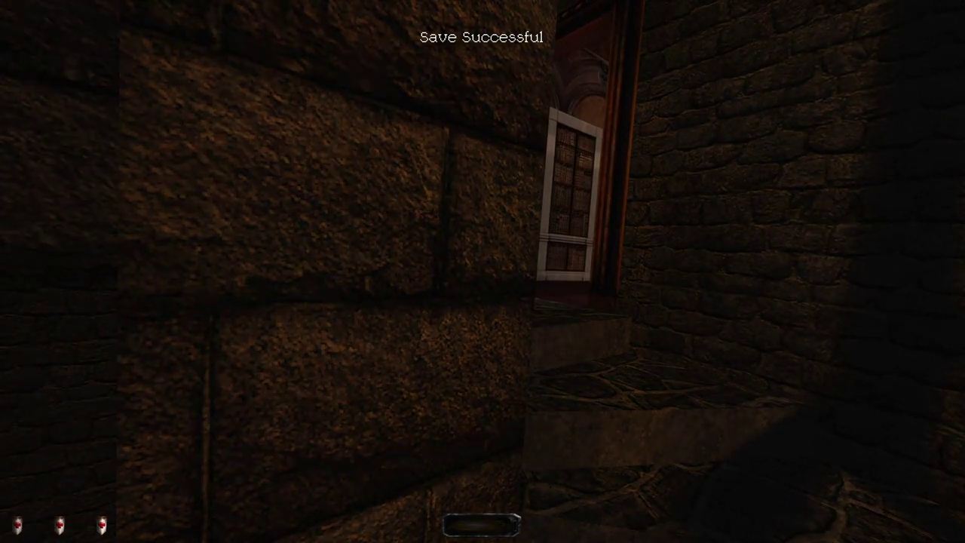
key("w")
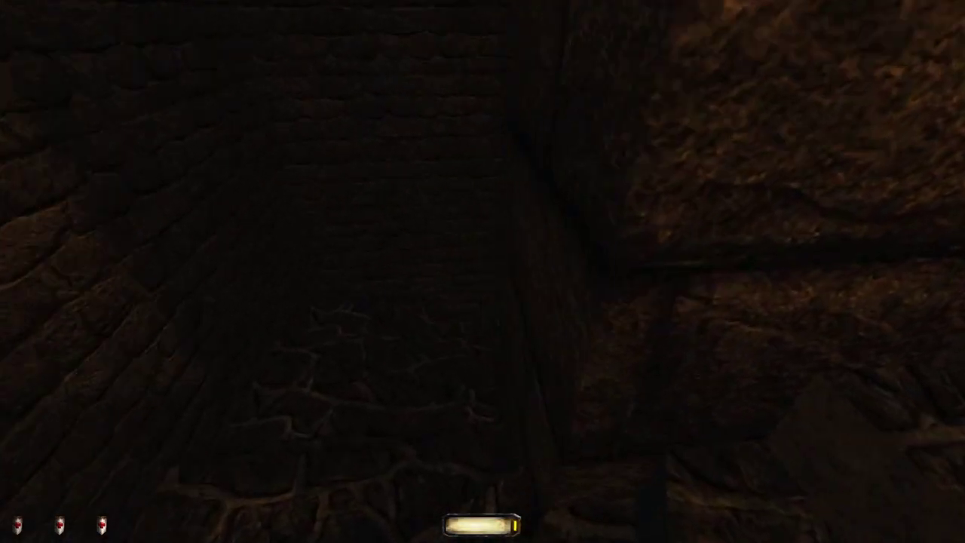
key("w")
key("w")
key("w")
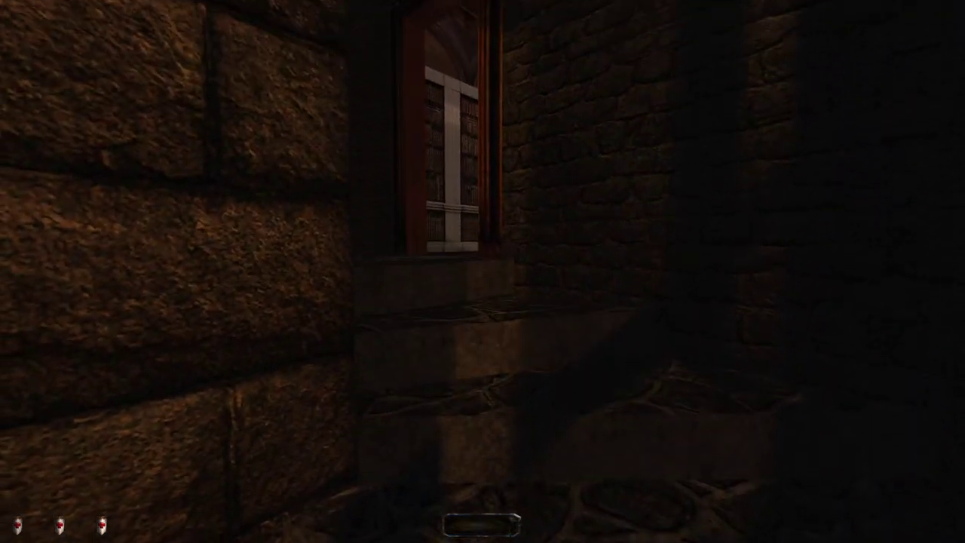
key("w")
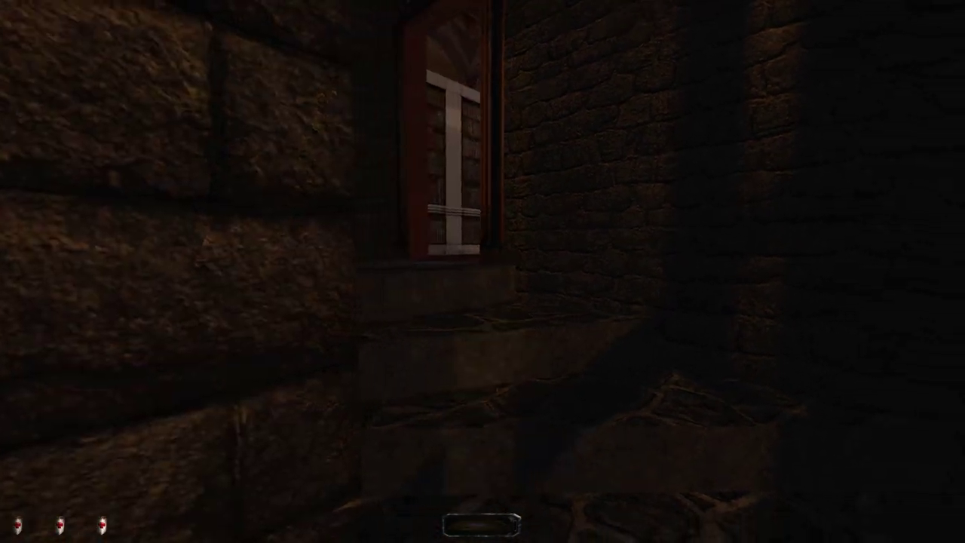
key("m")
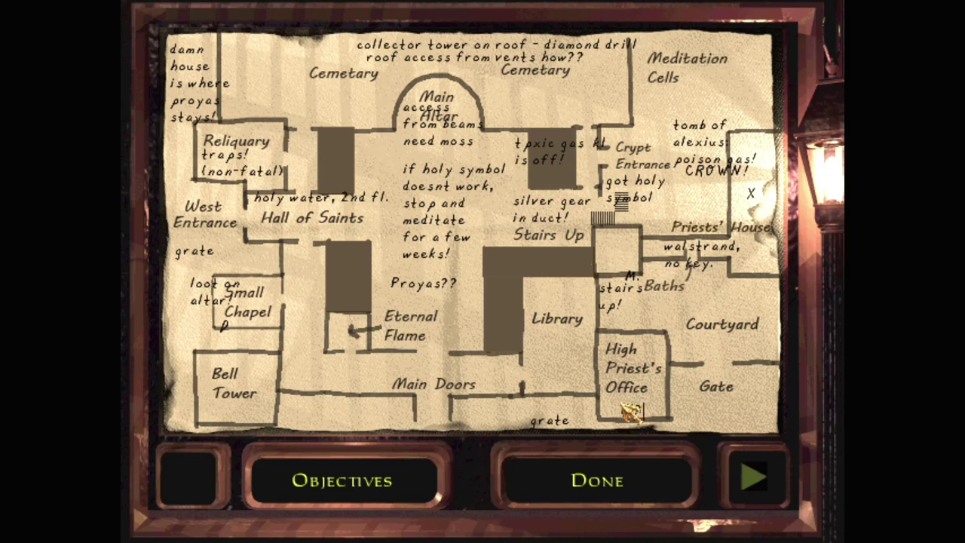
Step: Close the map with Done and look around at the lit window
left_click(596, 486)
key("w")
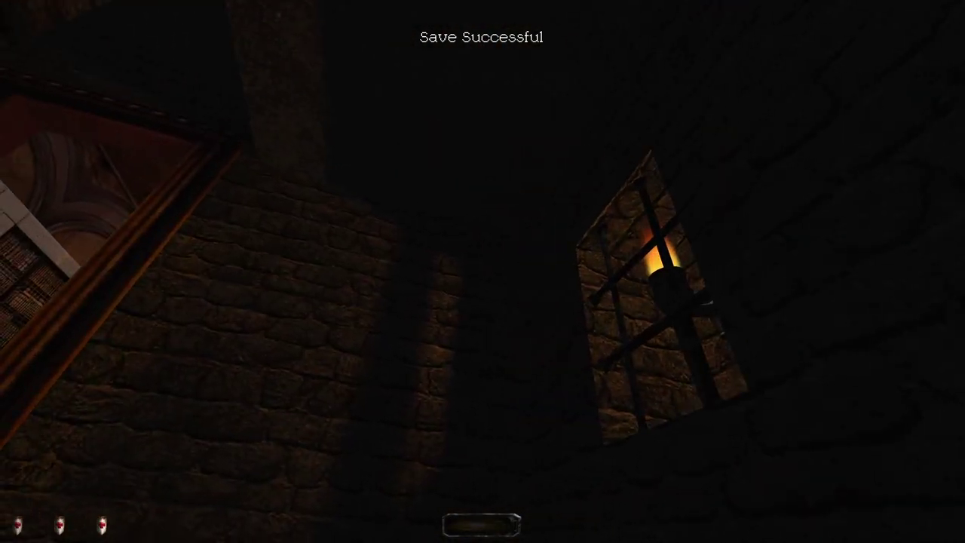
key("w")
key("w")
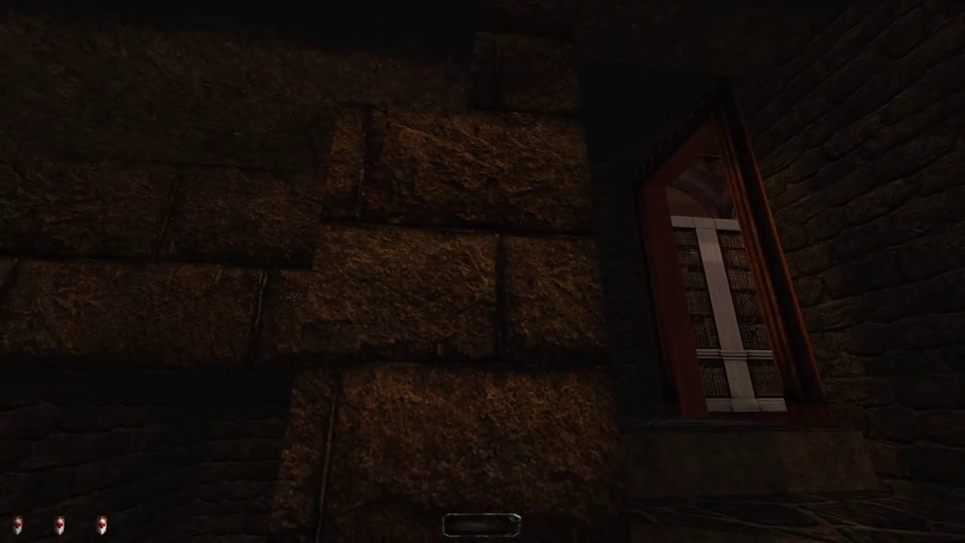
Step: Recheck the mission map, then move up to the window ledge
key("m")
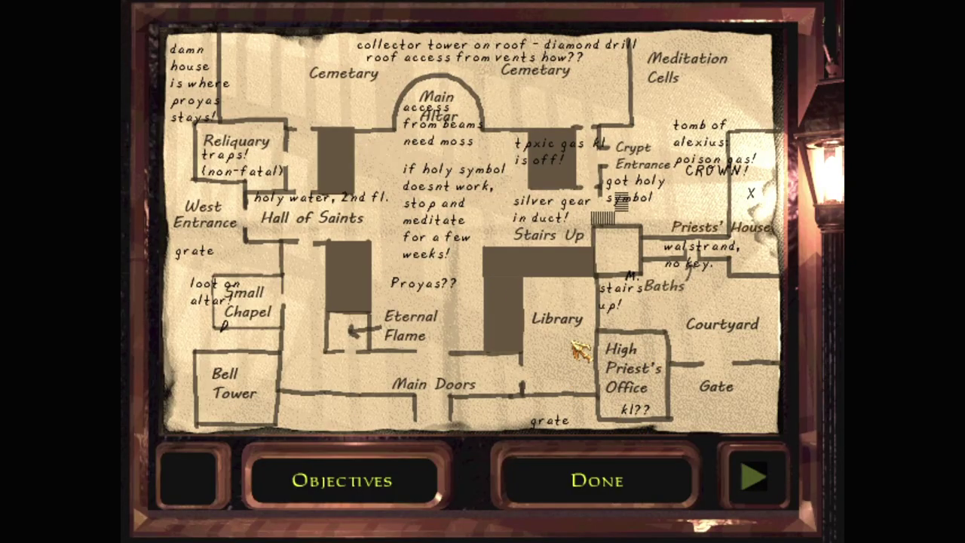
key("Escape")
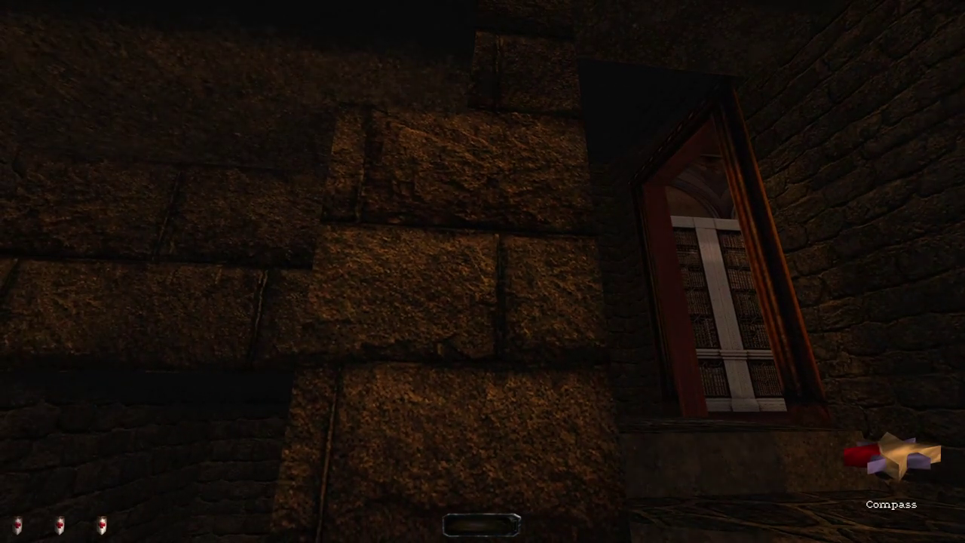
key("w")
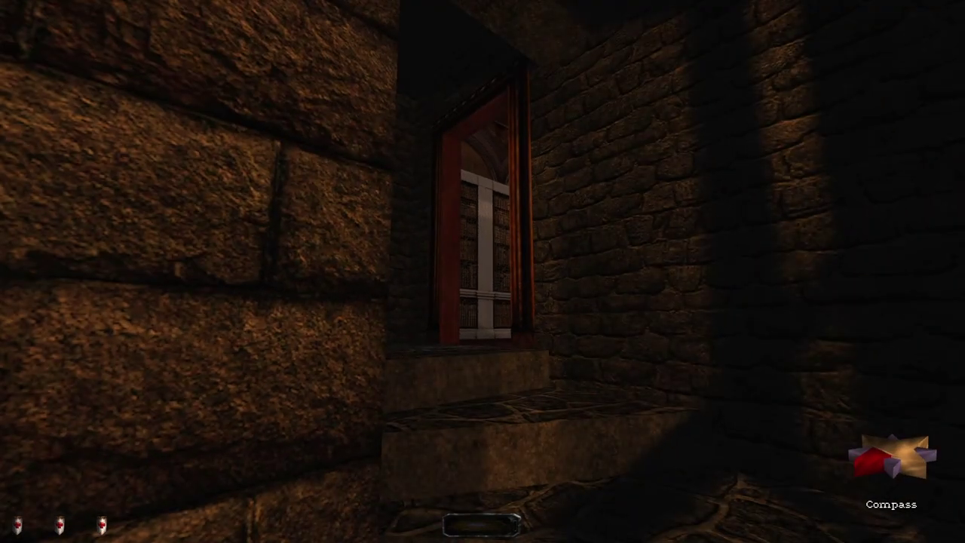
key("w")
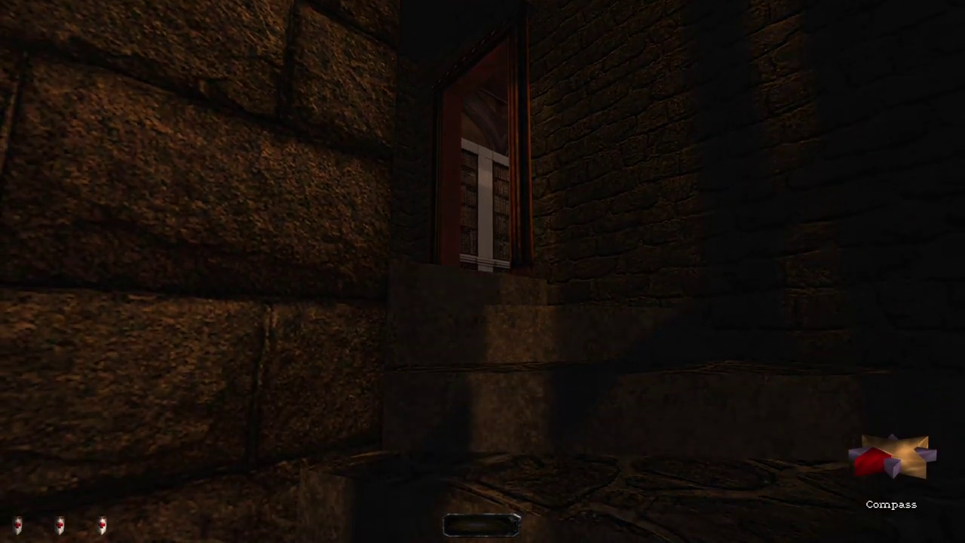
key("w")
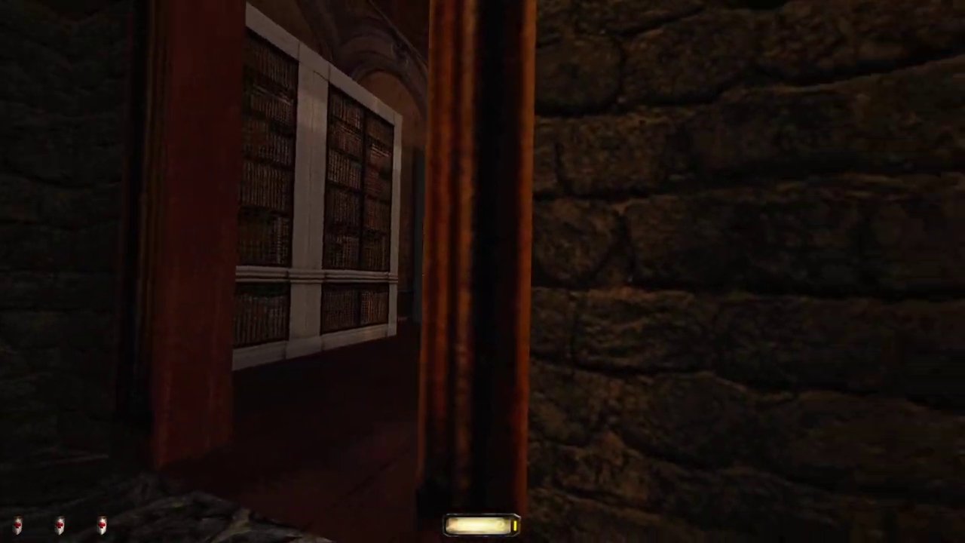
Step: Peek down the library's bookshelf corridor, then creep along the dark torch-lit passage
key("w")
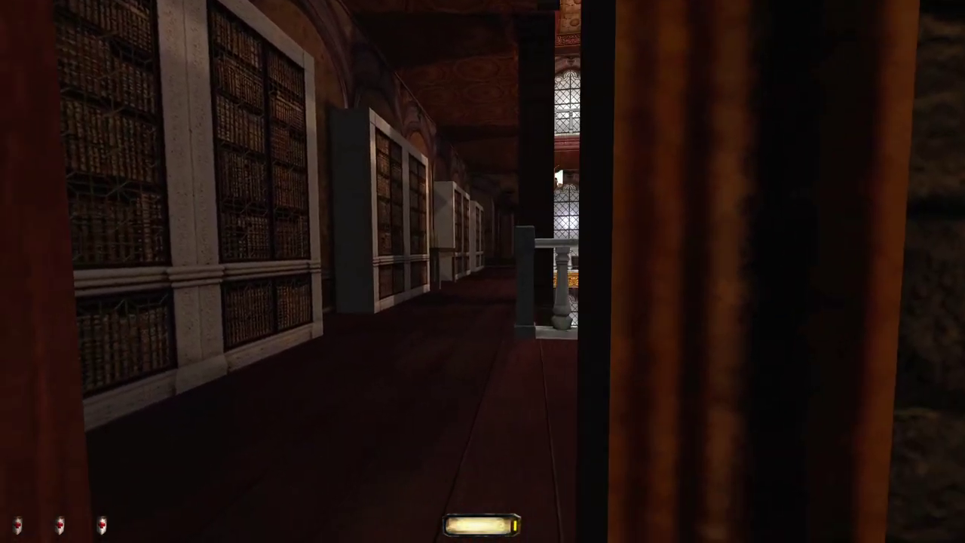
key("w")
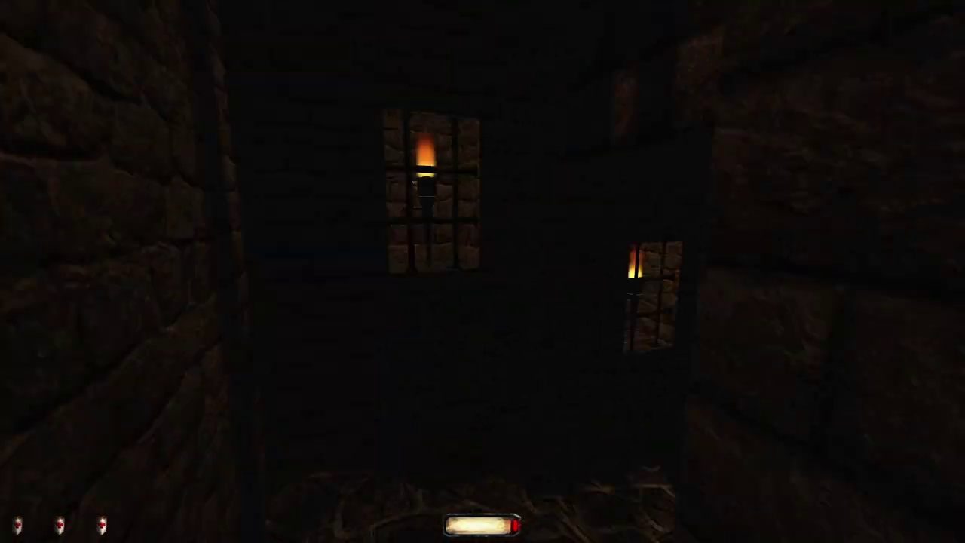
key("w")
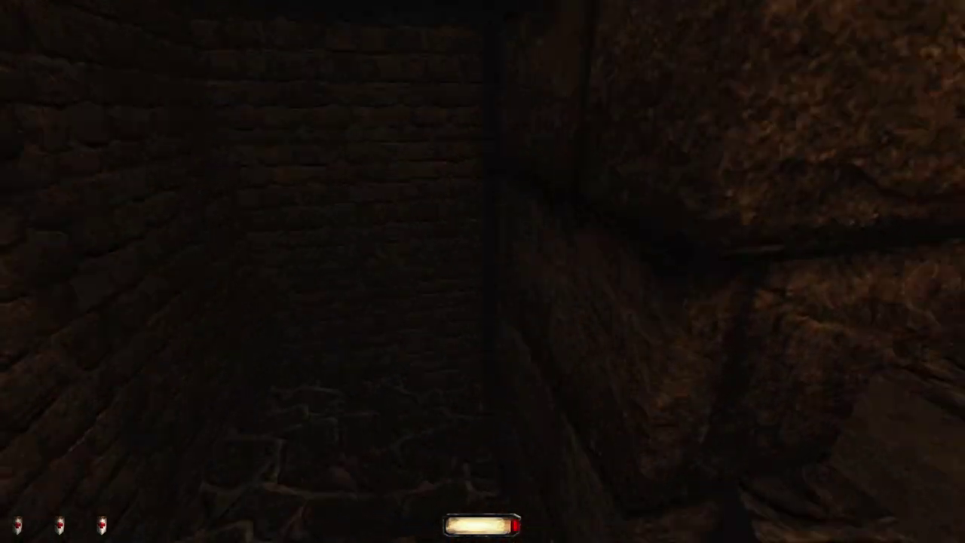
key("w")
key("w")
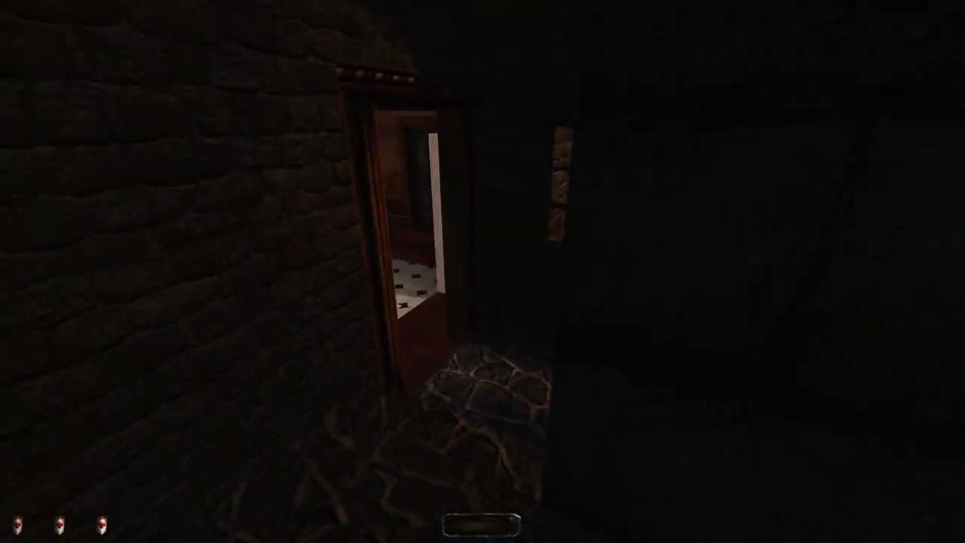
key("w")
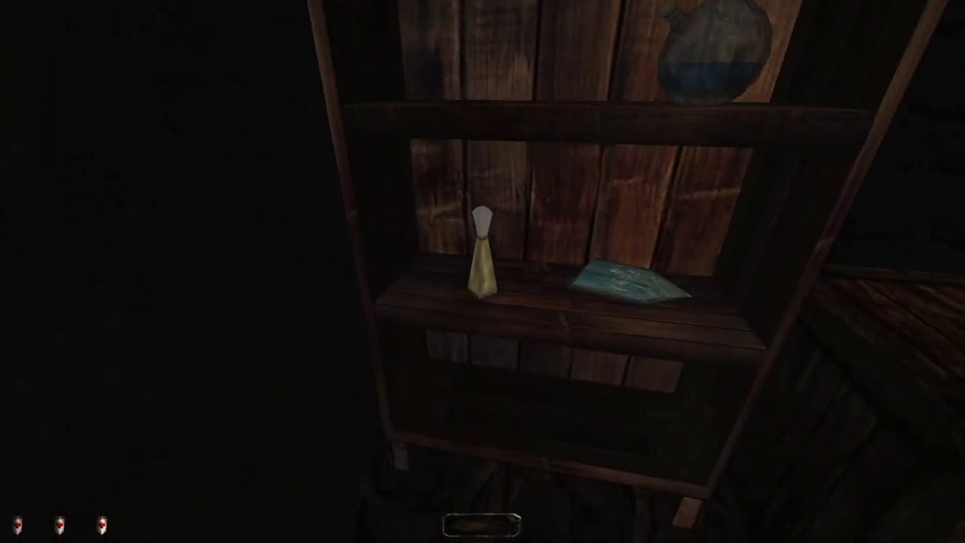
Step: Take the healing potion, blue vase and crystal from the shelf
right_click(483, 272)
key("w")
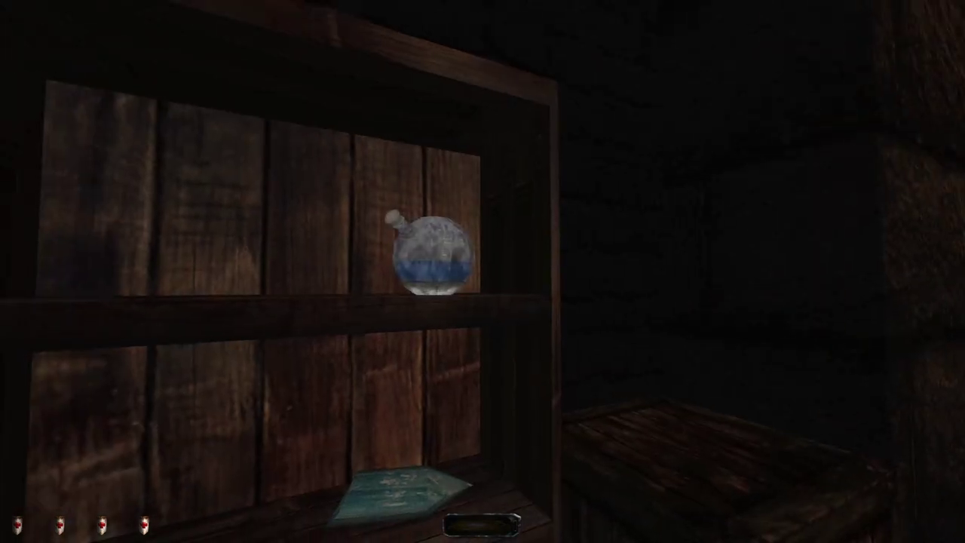
right_click(482, 271)
right_click(483, 272)
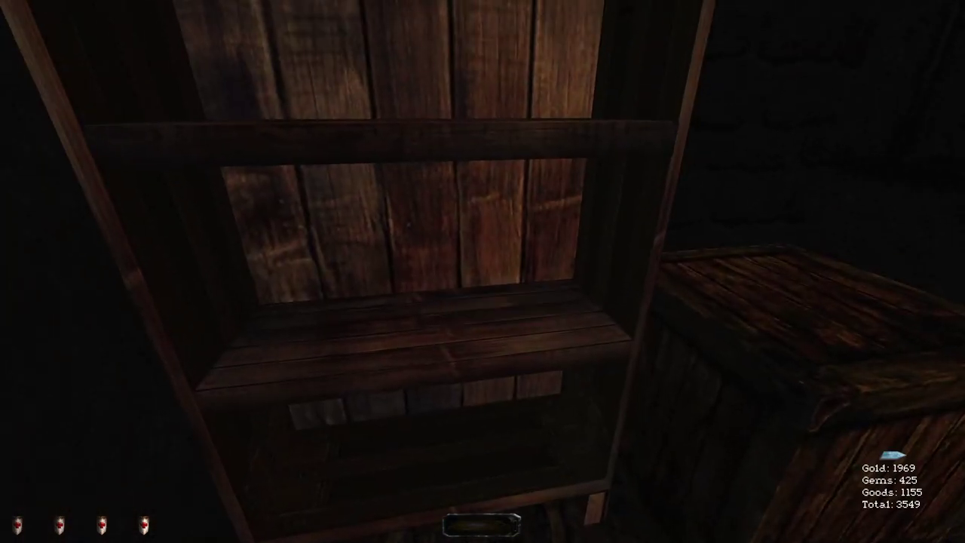
right_click(482, 271)
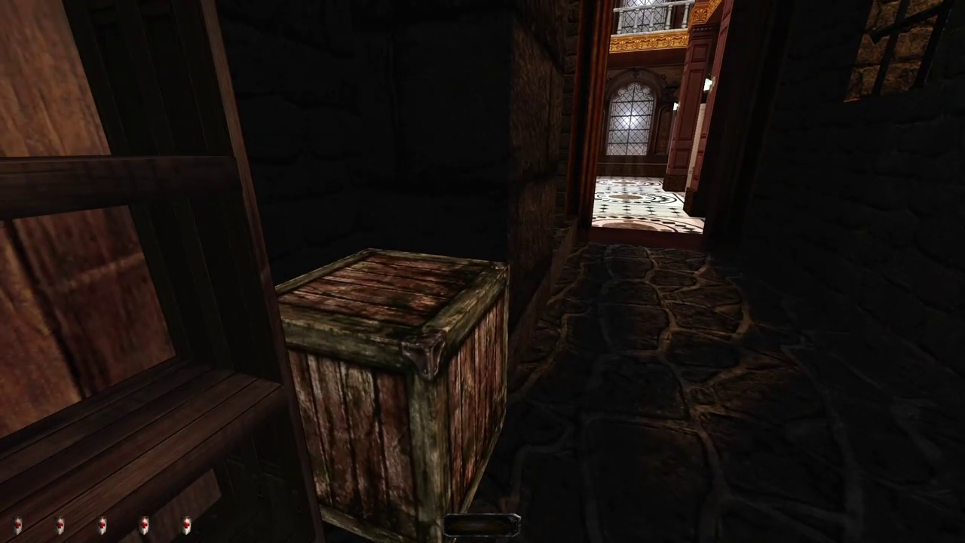
Step: Carry the crate onto the tiled floor, set it down, and walk back up the corridor
right_click(482, 271)
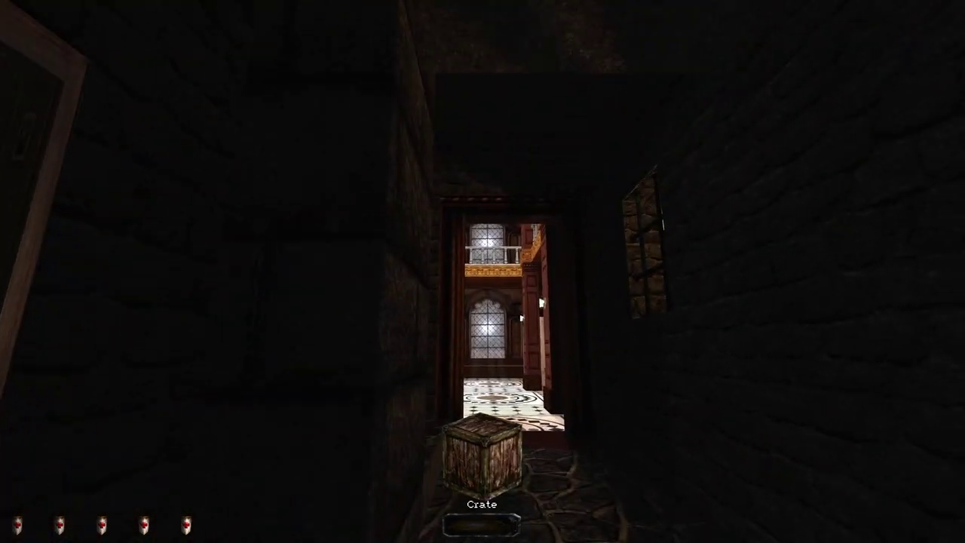
key("w")
key("w")
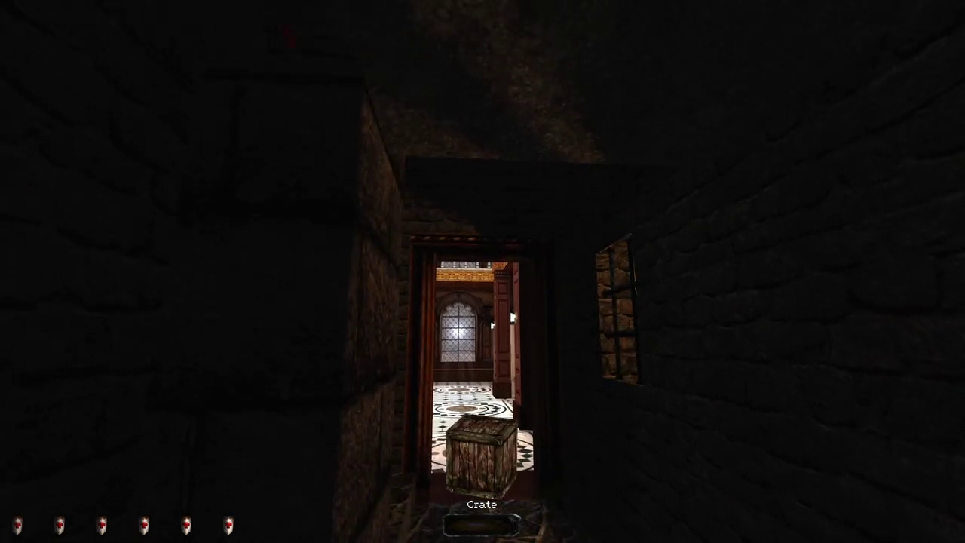
key("w")
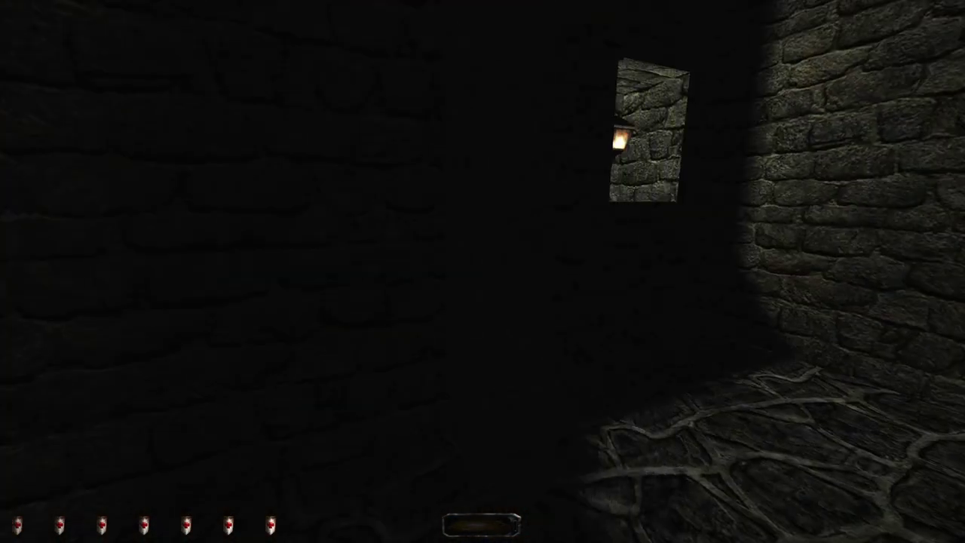
key("w")
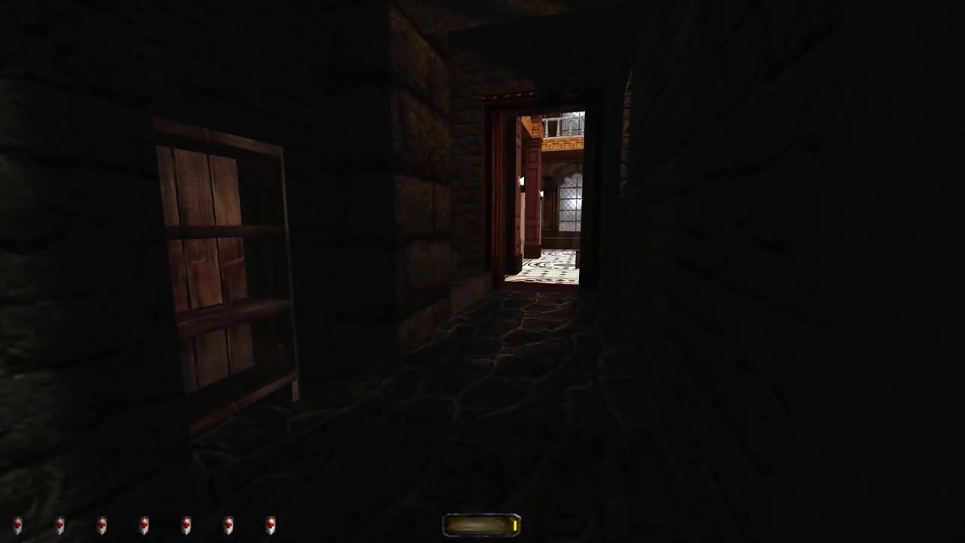
Step: Walk the dark corridor past the lantern and wooden door into the carpeted study
key("w")
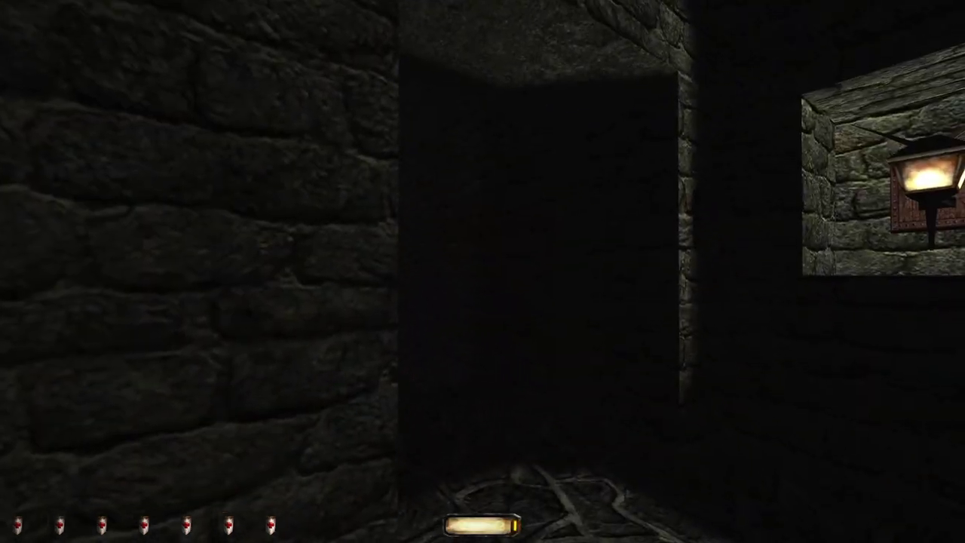
key("w")
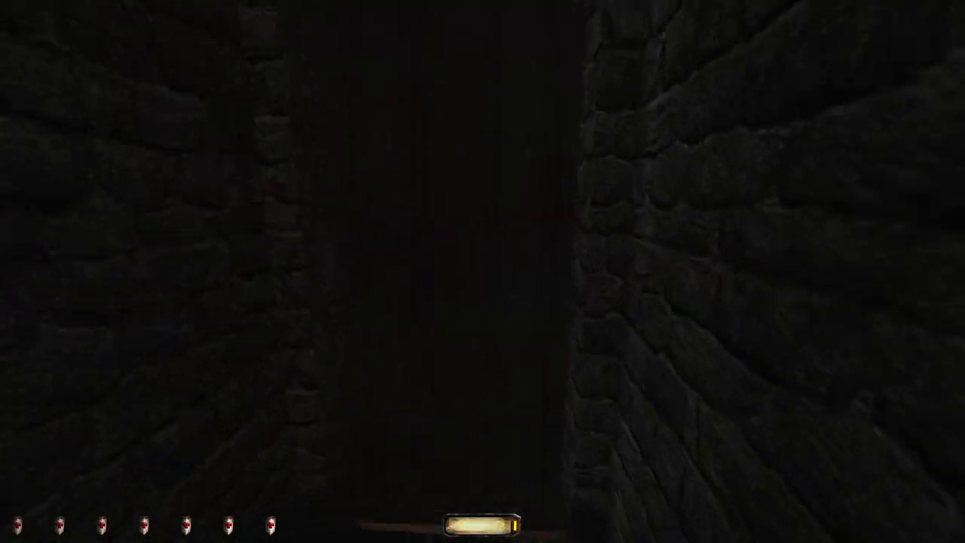
key("w")
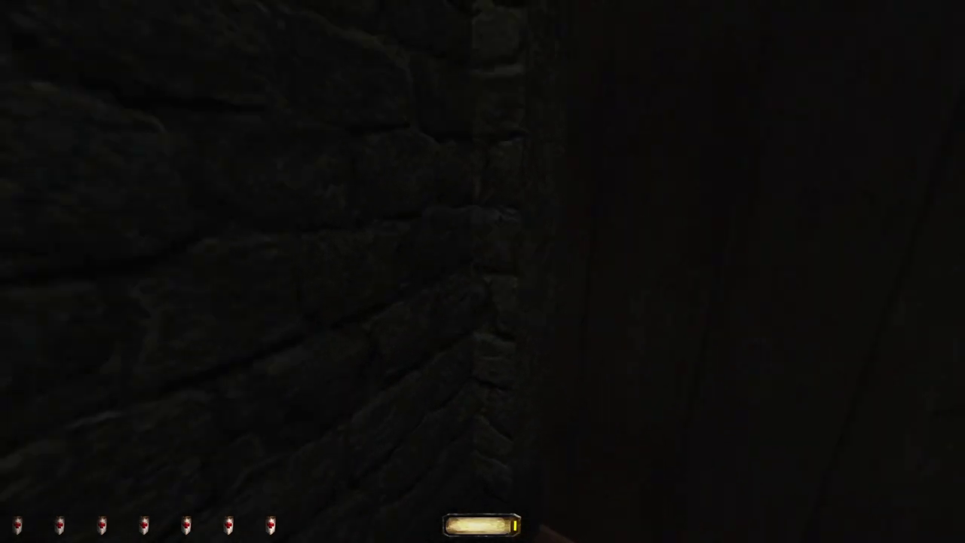
key("w")
key("w")
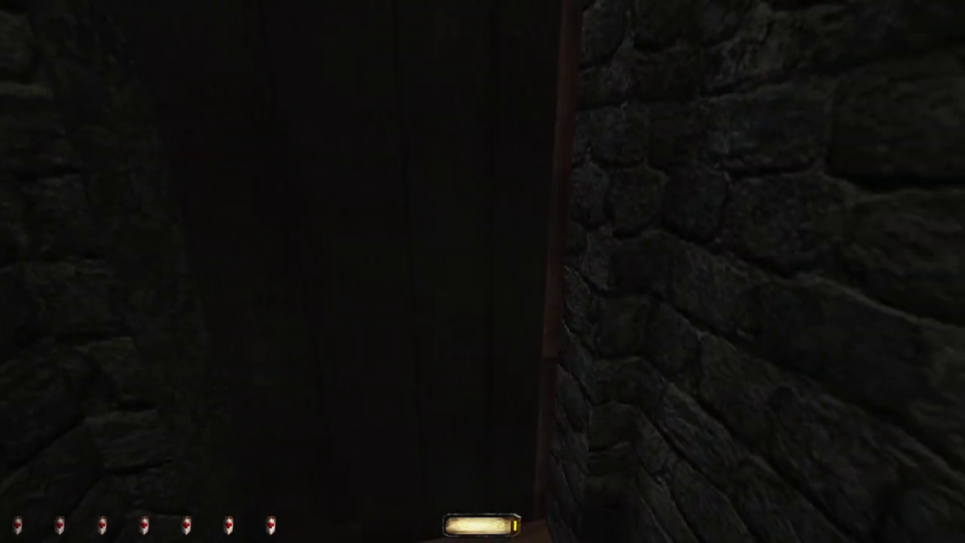
key("w")
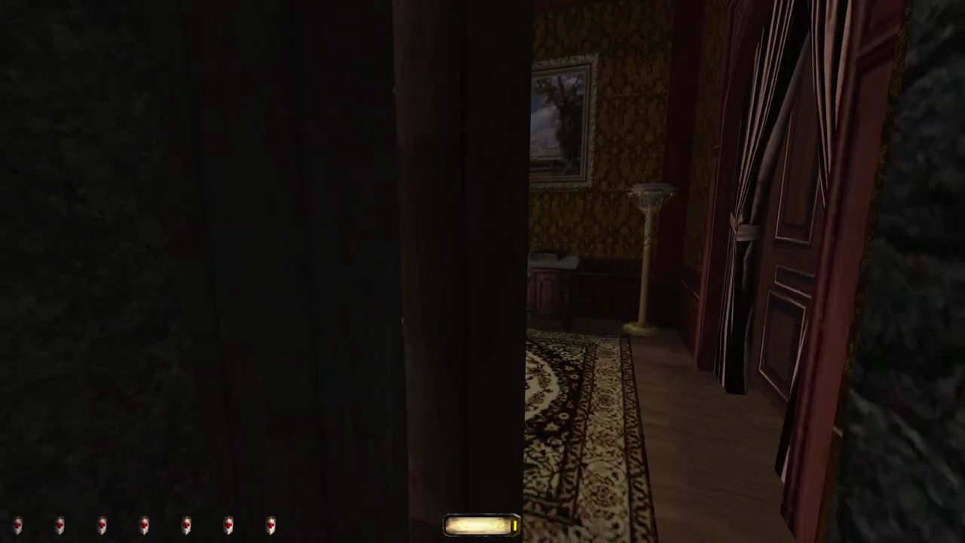
key("w")
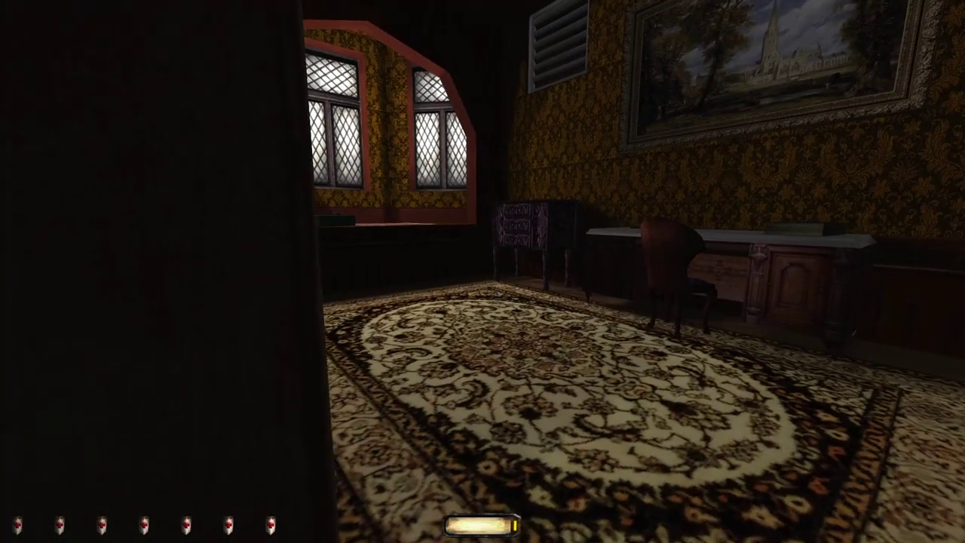
key("w")
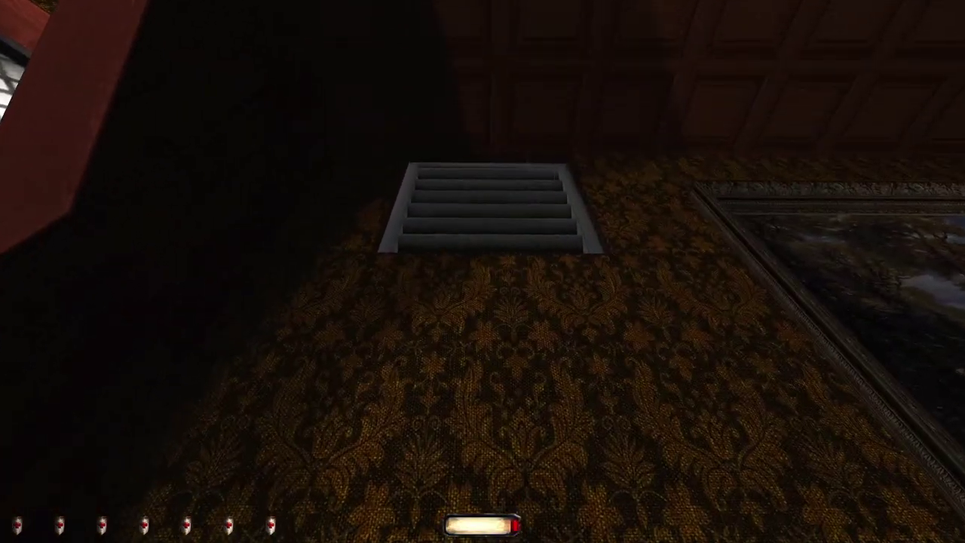
Step: Climb into the wall vent and crawl up to its grate
key("w")
key("w")
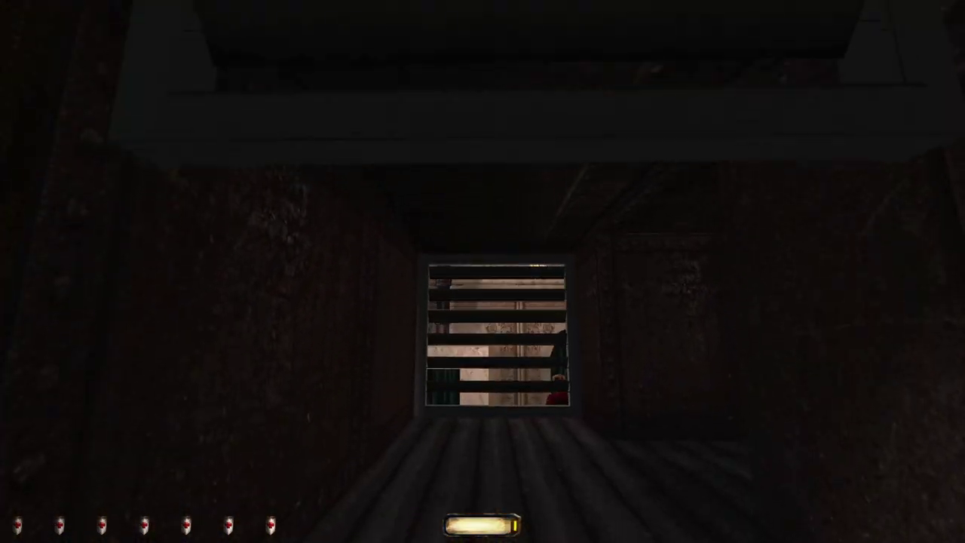
key("w")
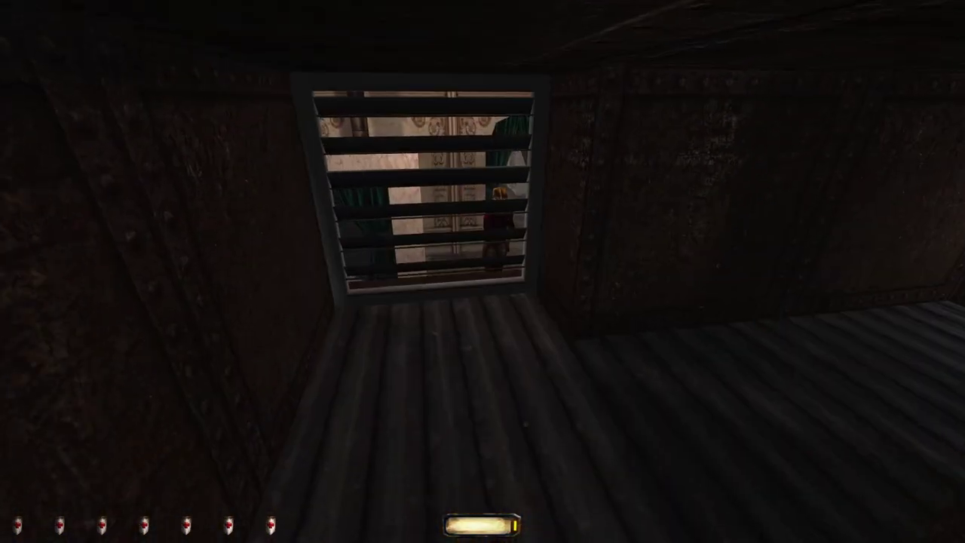
key("w")
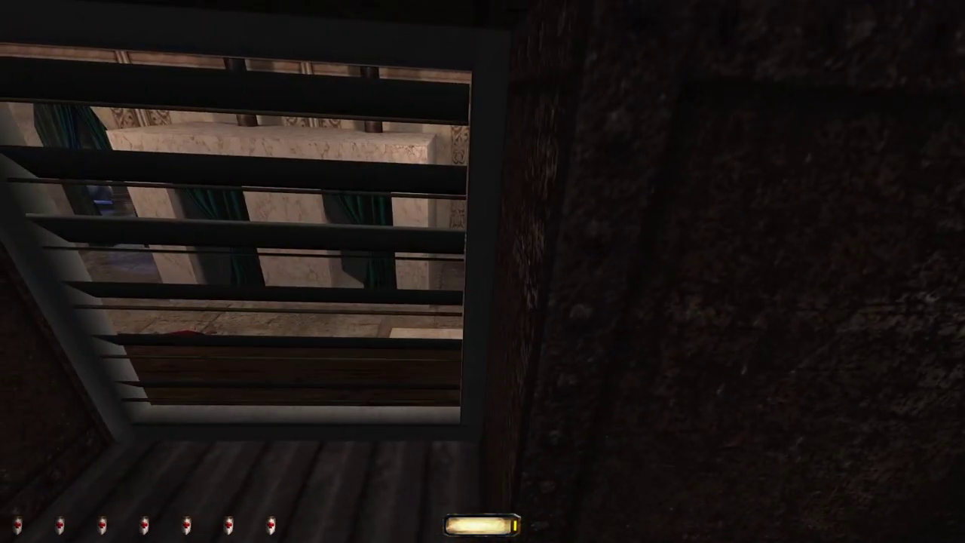
key("w")
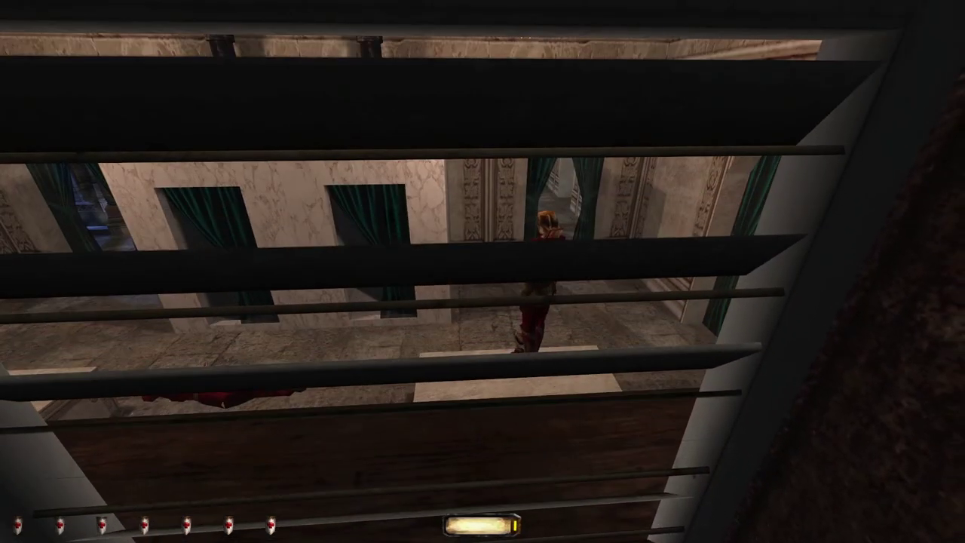
Step: Watch the guard below through the grate, then back out toward the study
key("w")
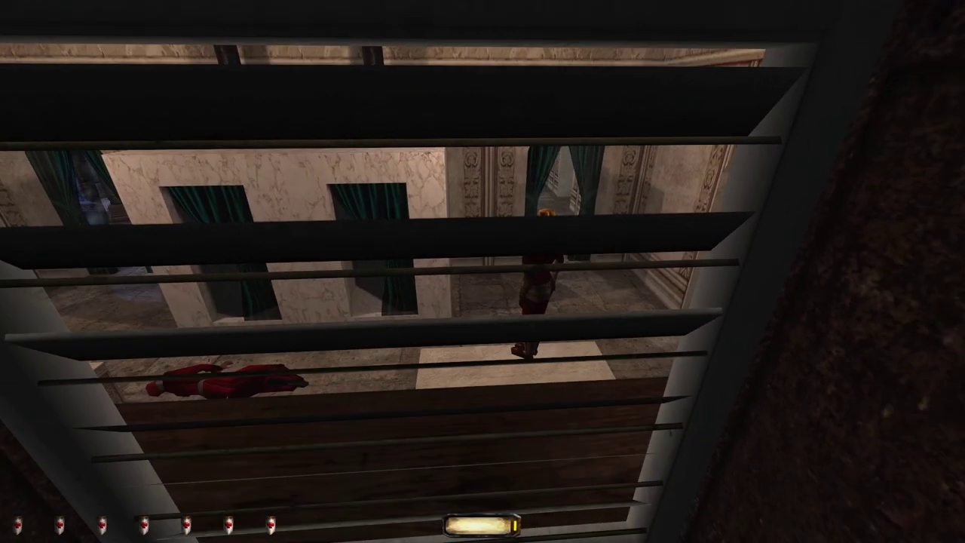
key("a")
key("w")
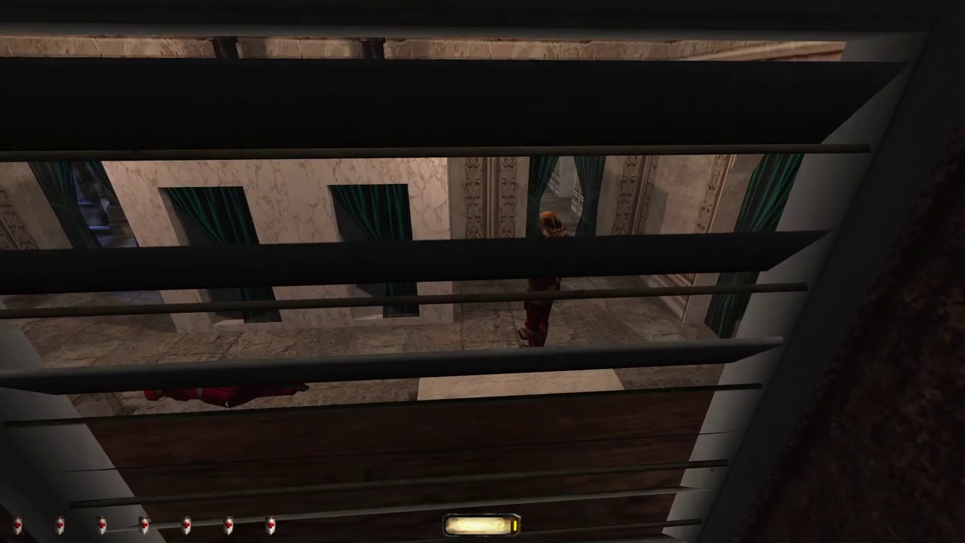
key("s")
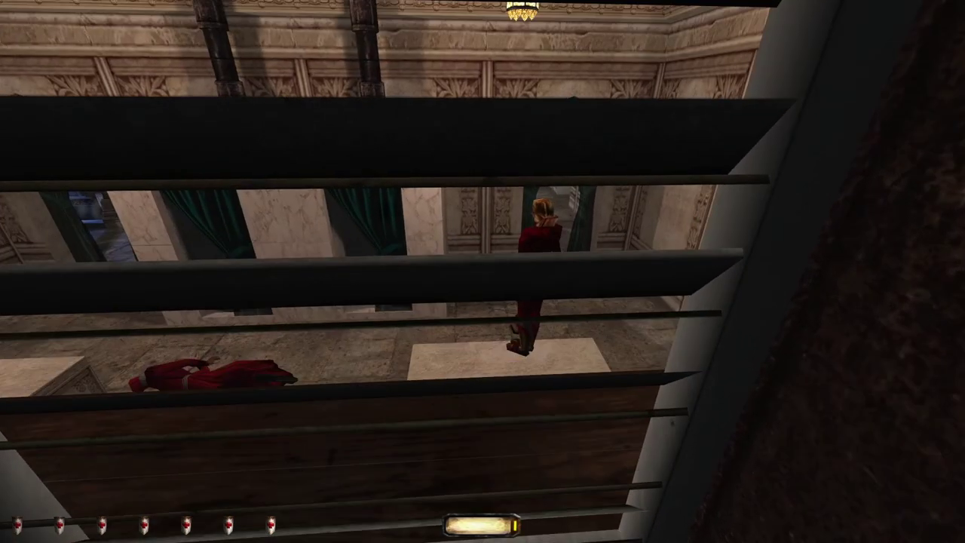
left_click_drag(482, 271, 679, 272)
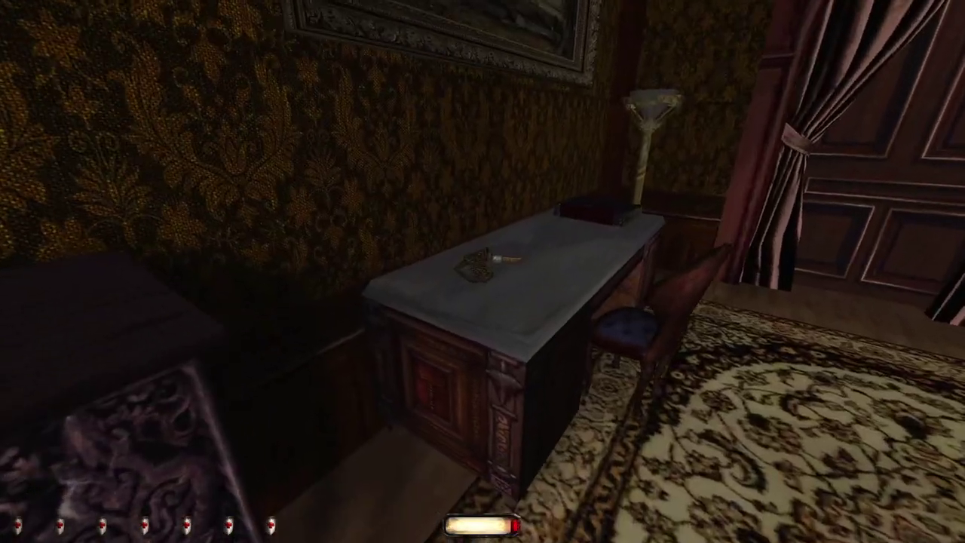
Step: Take the rosary from the desk and drop the goblet onto the window-seat rug
right_click(482, 272)
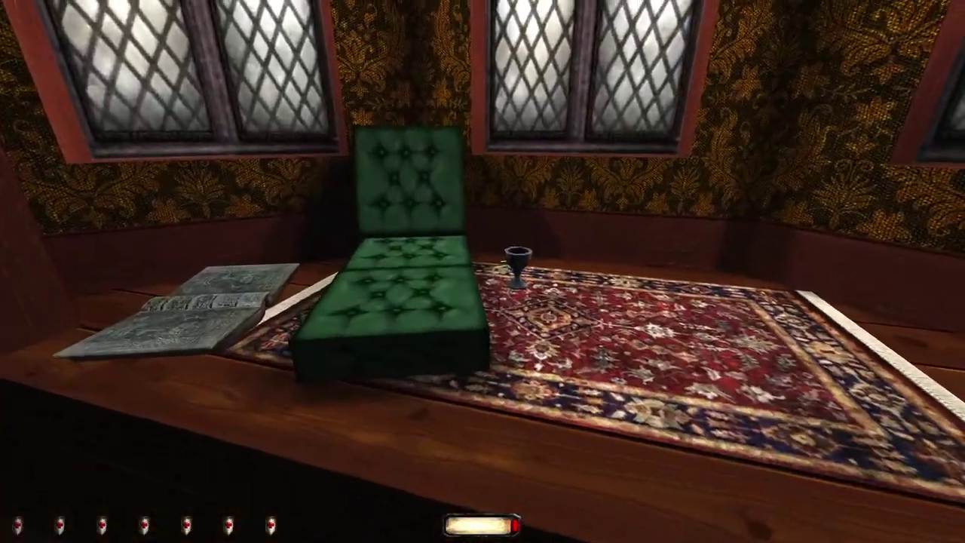
key("r")
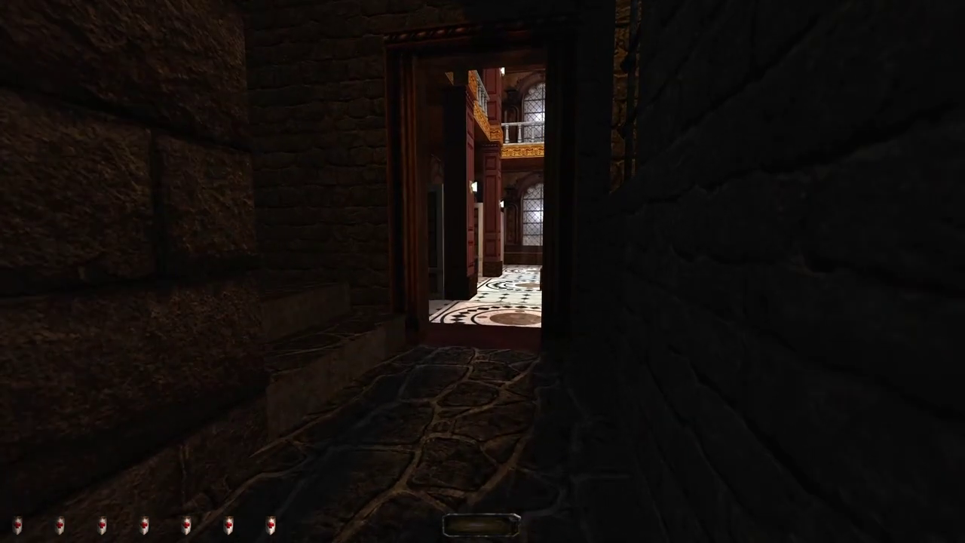
Step: Quicksave, step toward the marble hall doorway, and save again there
key("F5")
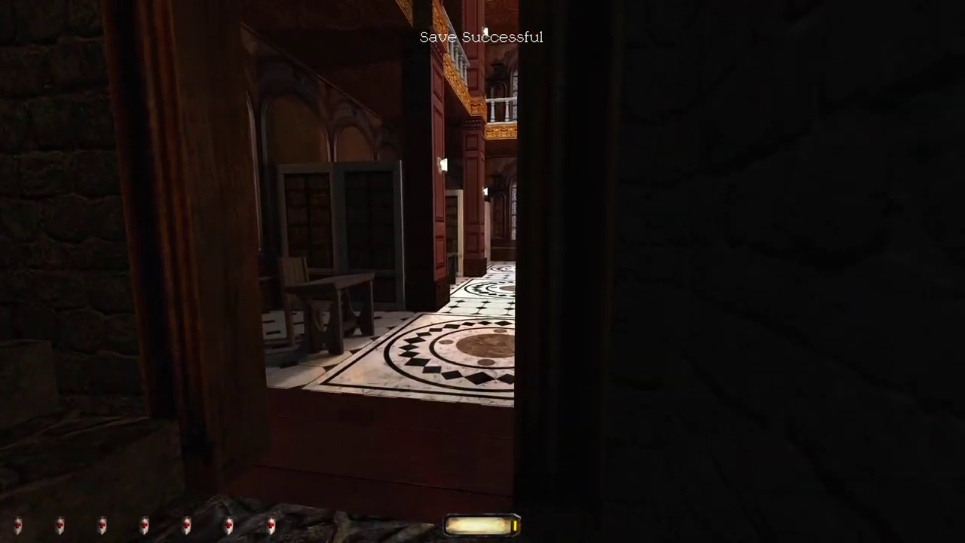
key("w")
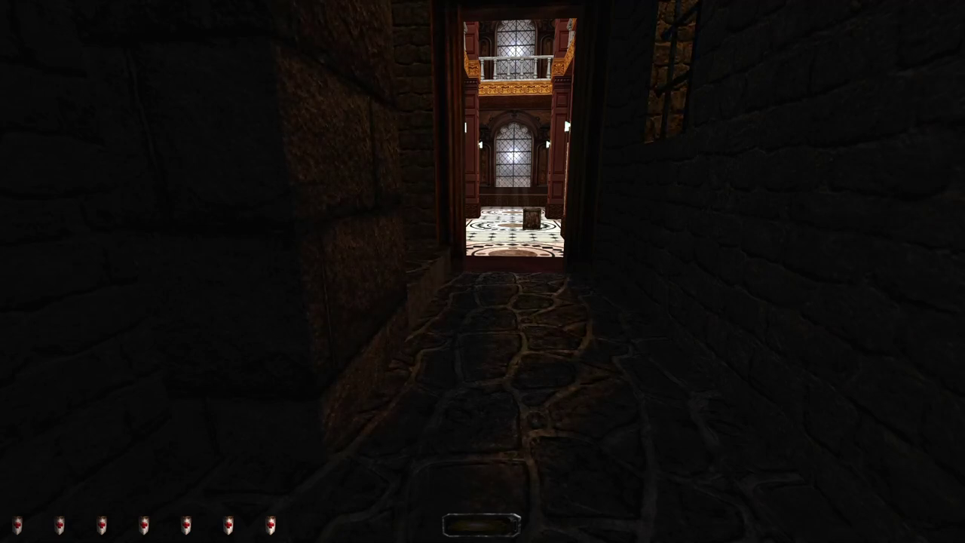
key("F12")
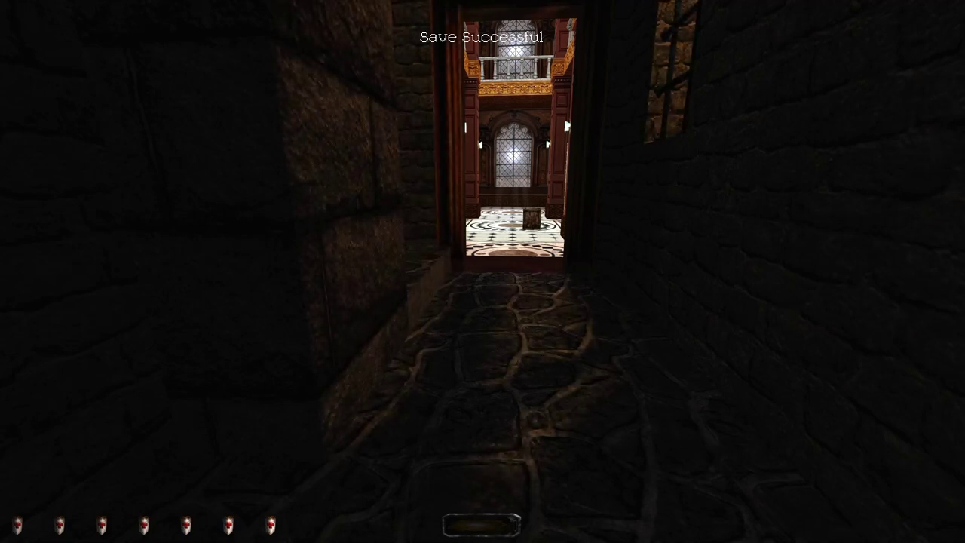
Step: Browse the inventory's lockpicks, letters and Workshop Key, then put the selection away
key("Tab")
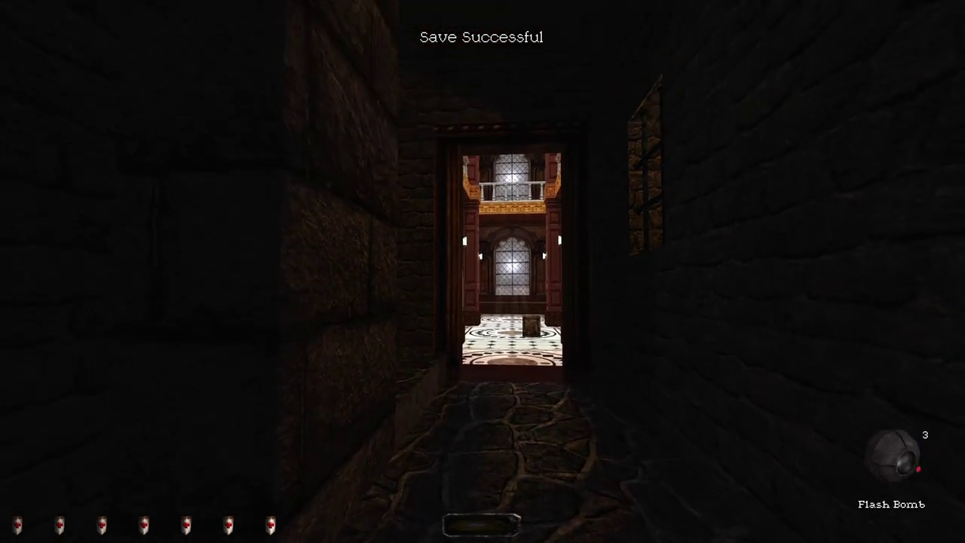
key("Tab")
key("Tab")
key("Tab")
key("Tab")
key("Tab")
key("Tab")
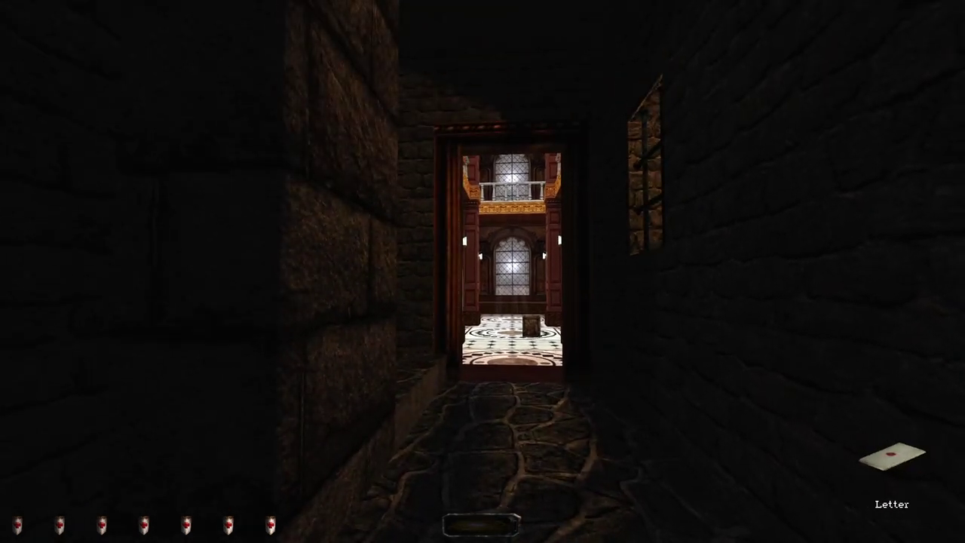
key("Tab")
key("Tab")
key("Tab")
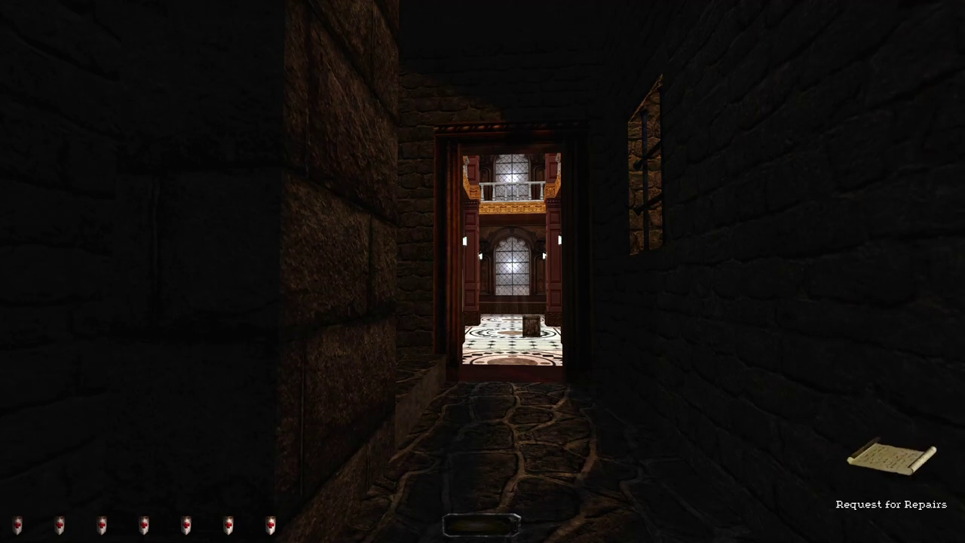
key("Tab")
key("Tab")
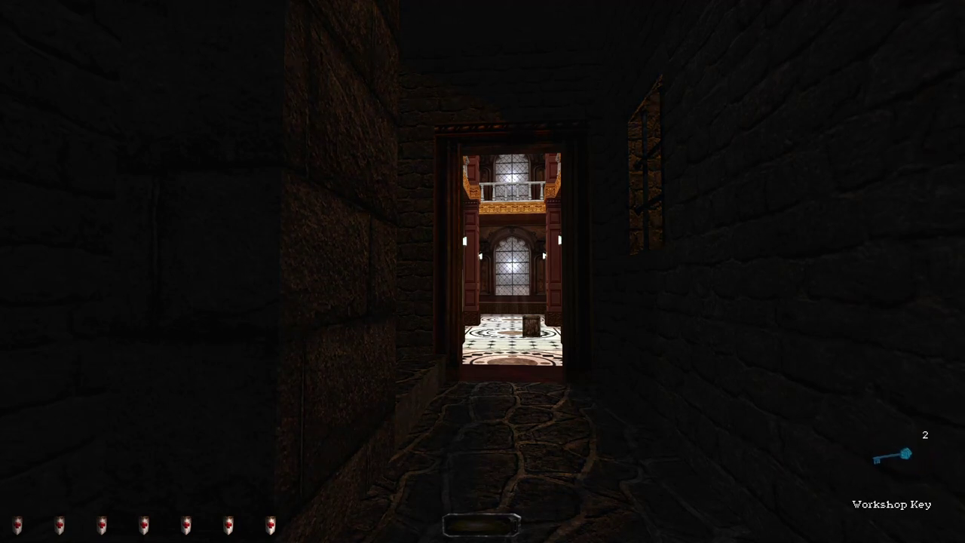
key("Tab")
key("shift+Tab")
key("Tab")
key("Tab")
key("Tab")
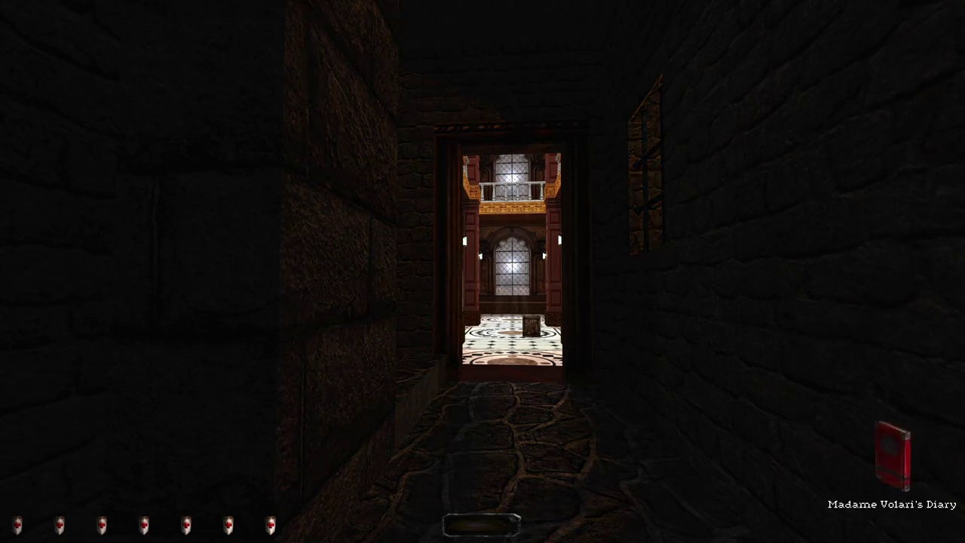
key("BackSpace")
Step: Look over the wooden shelf and back down the corridor, then save again
key("w")
key("s")
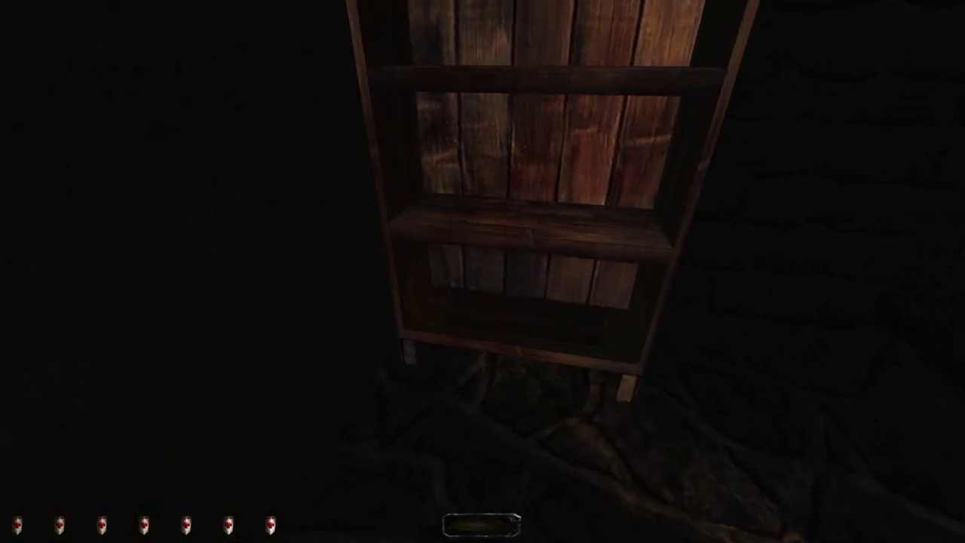
key("w")
key("F10")
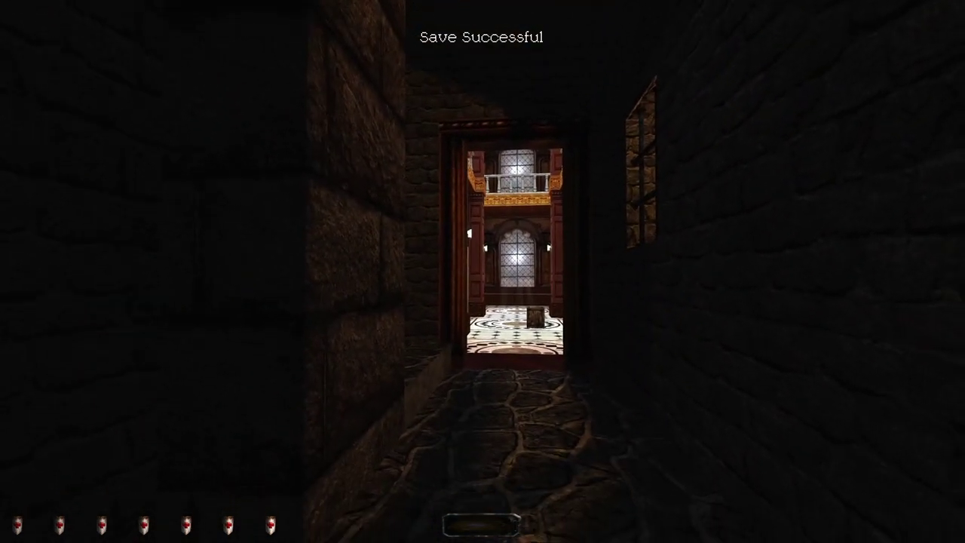
key("w")
key("w")
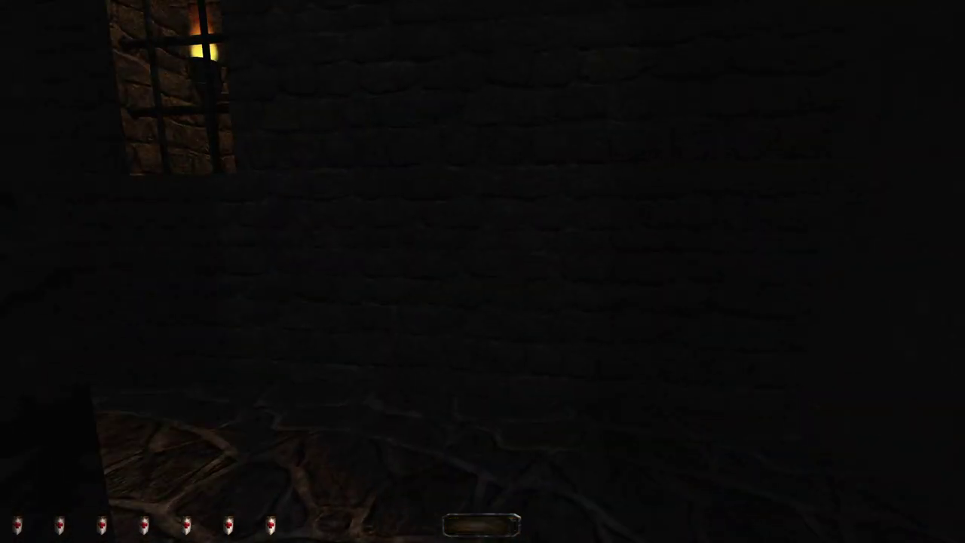
Step: Walk along the stone wall to the lit marble-hall doorway, save, and edge closer
key("w")
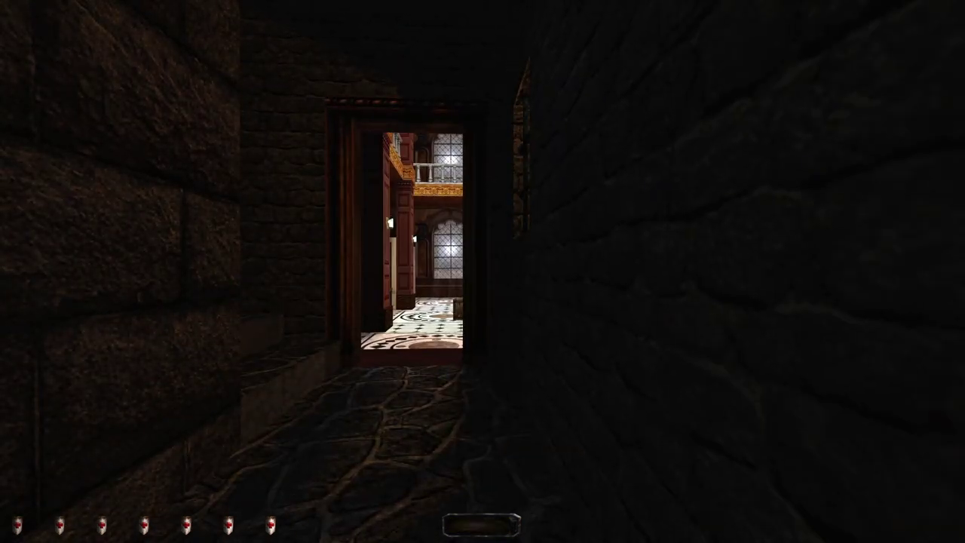
key("w")
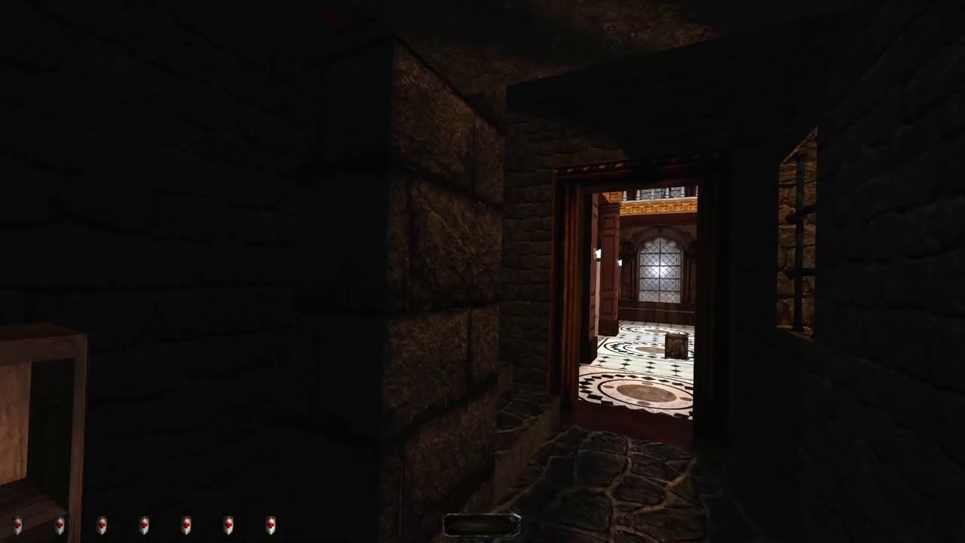
key("w")
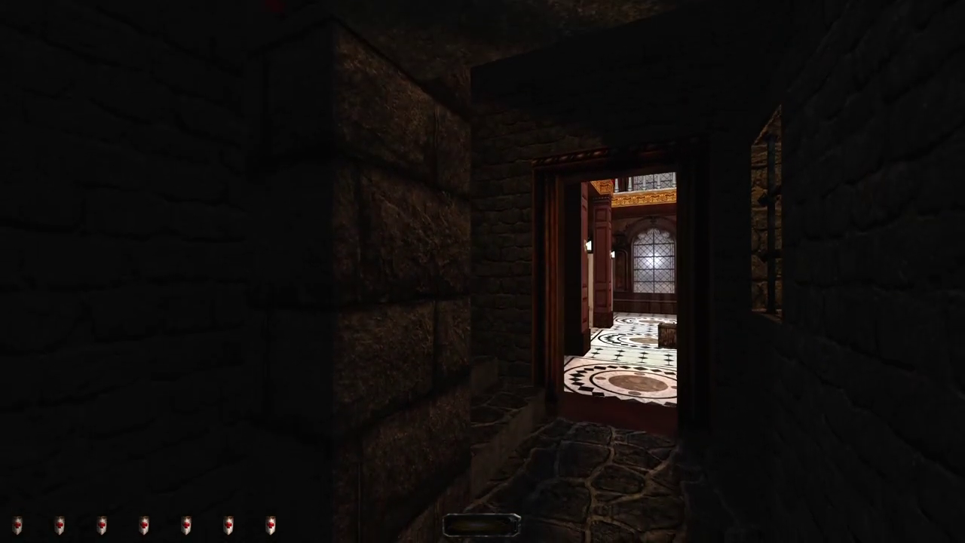
key("w")
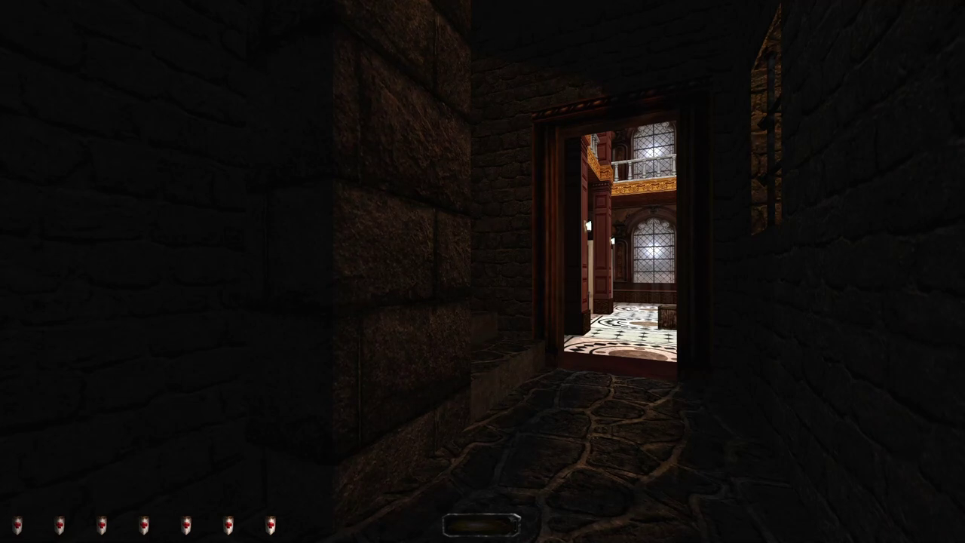
key("w")
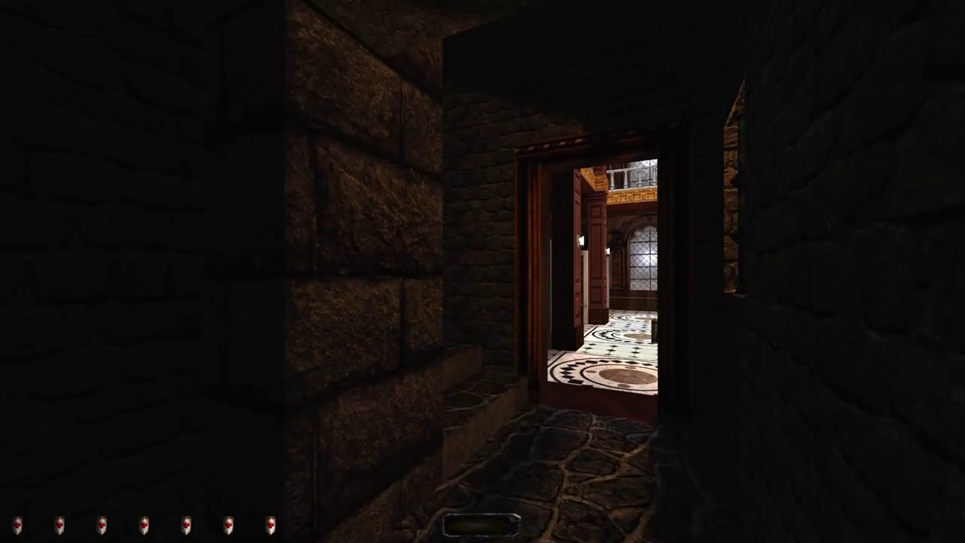
key("alt+s")
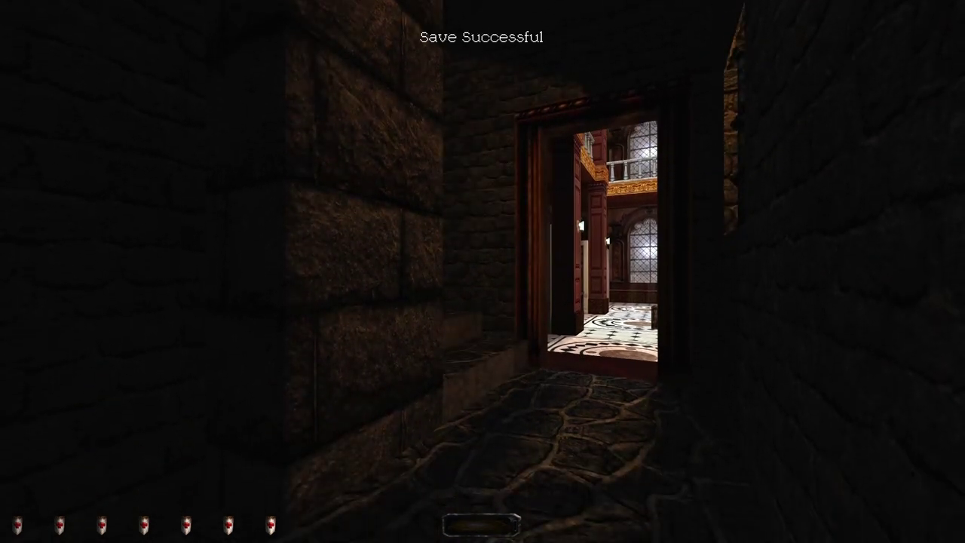
key("w")
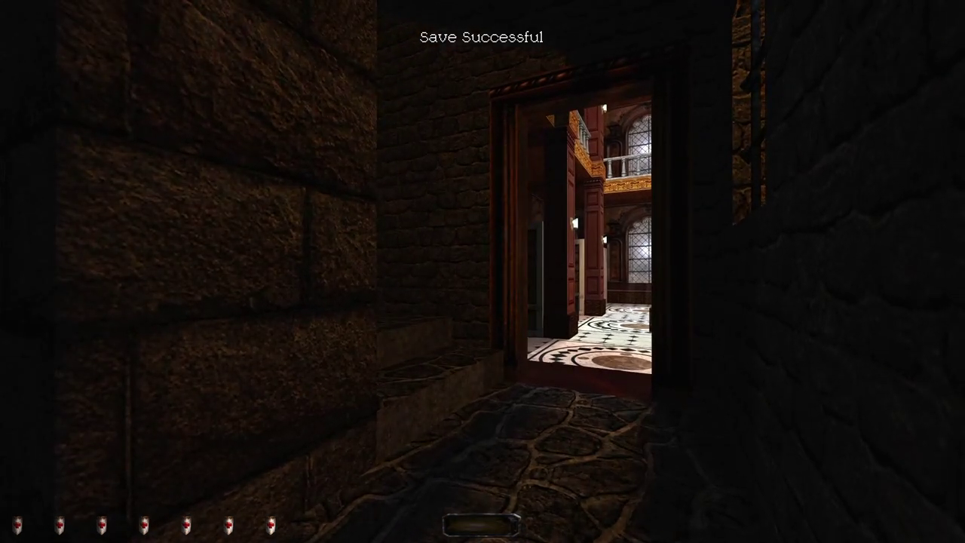
key("w")
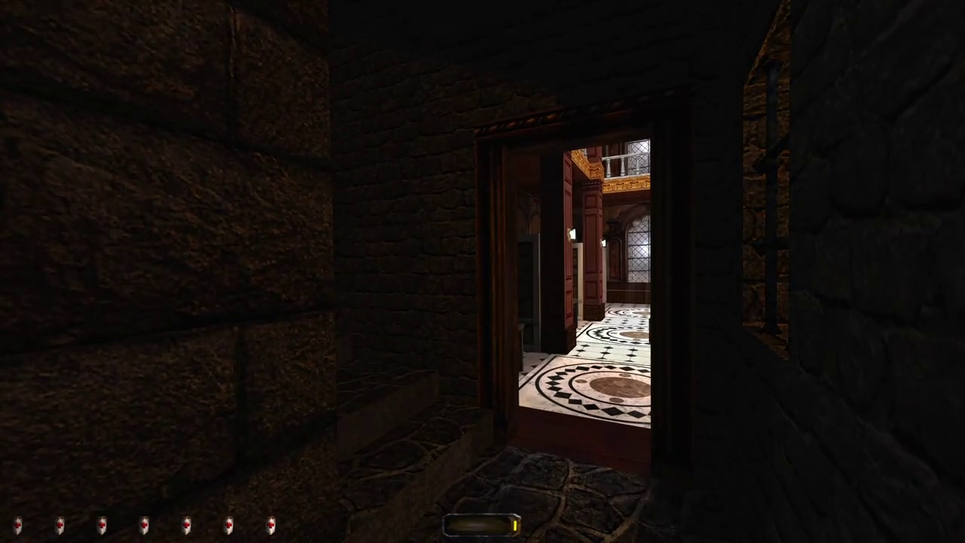
Step: Step into the marble hall, checking the dark stairway and the upper floors
key("w")
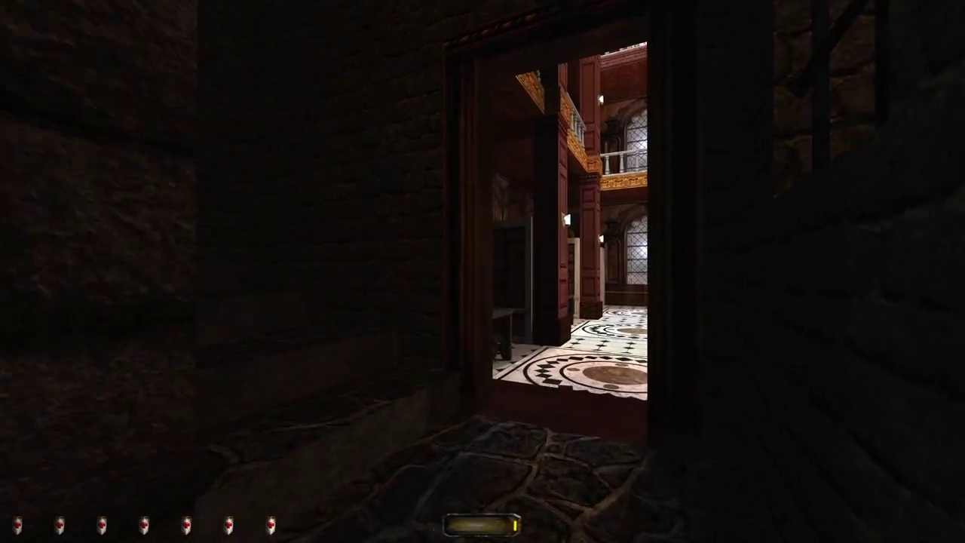
key("w")
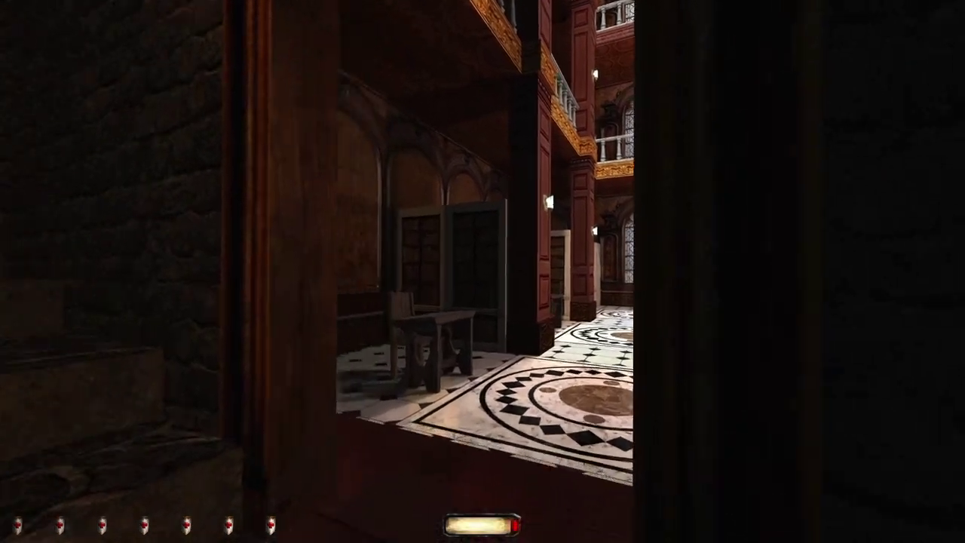
key("a")
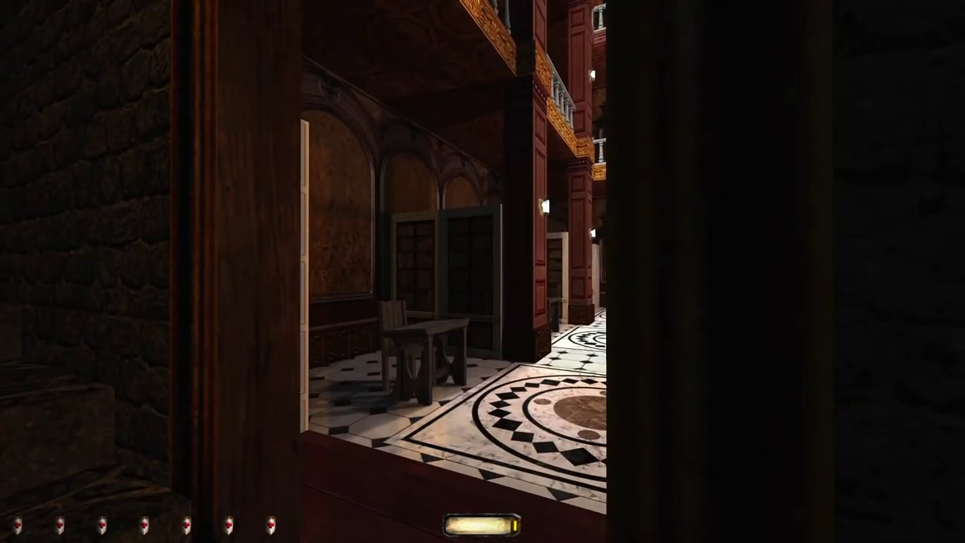
key("a")
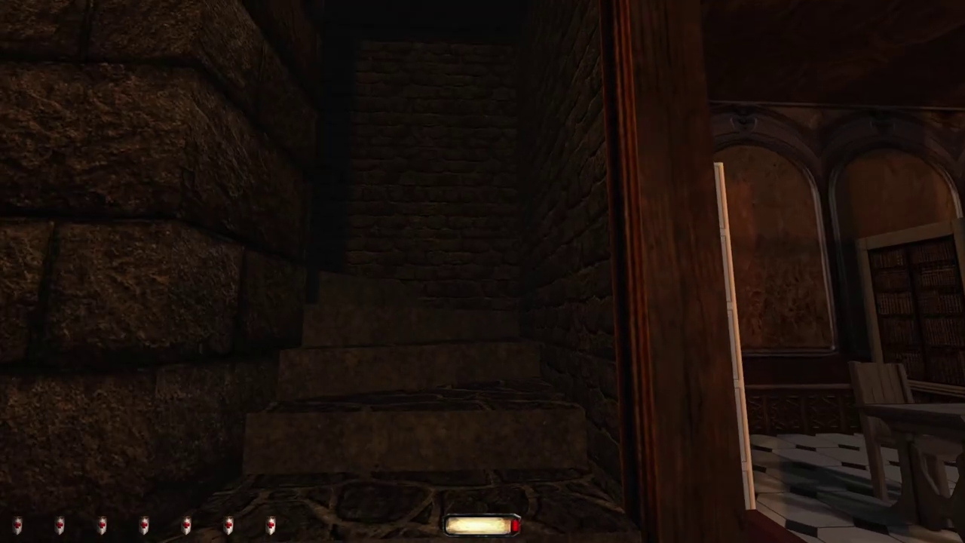
key("d")
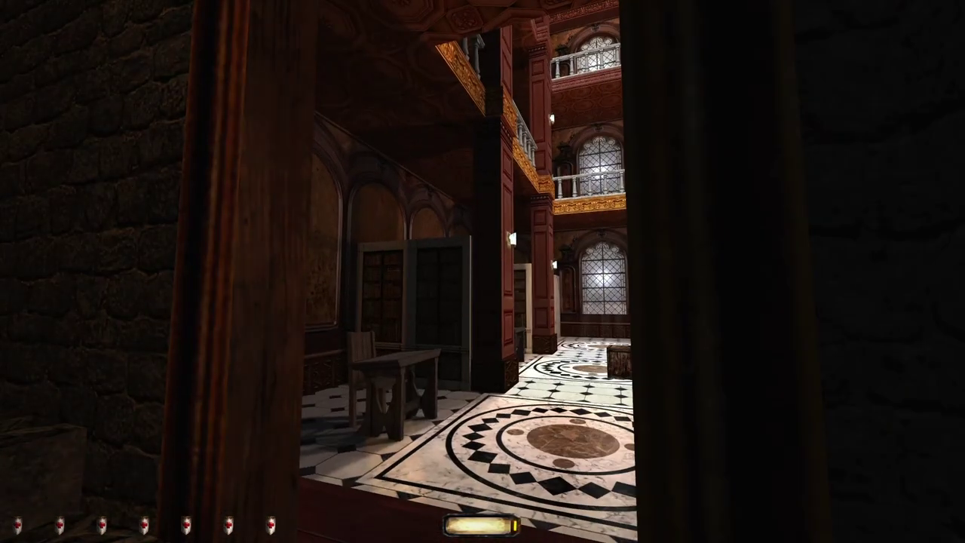
key("w")
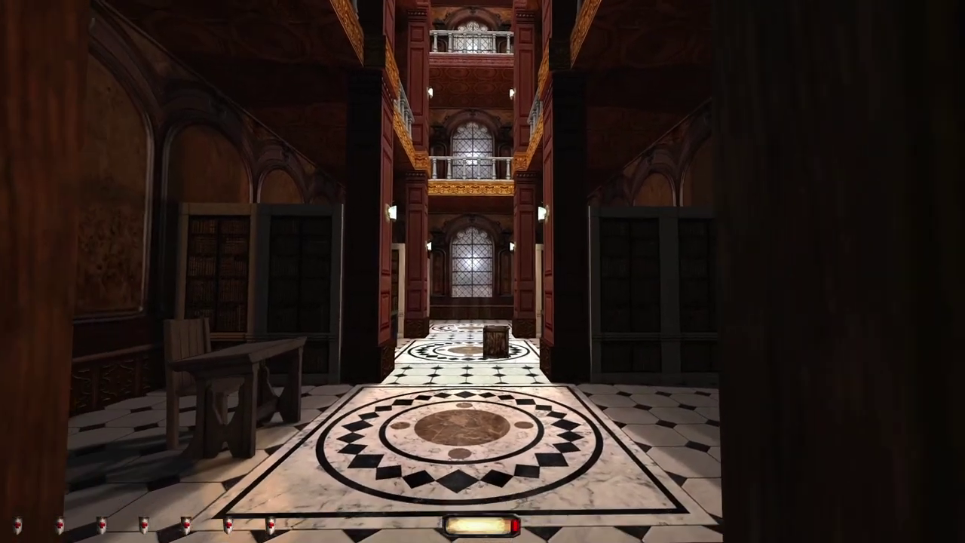
key("w")
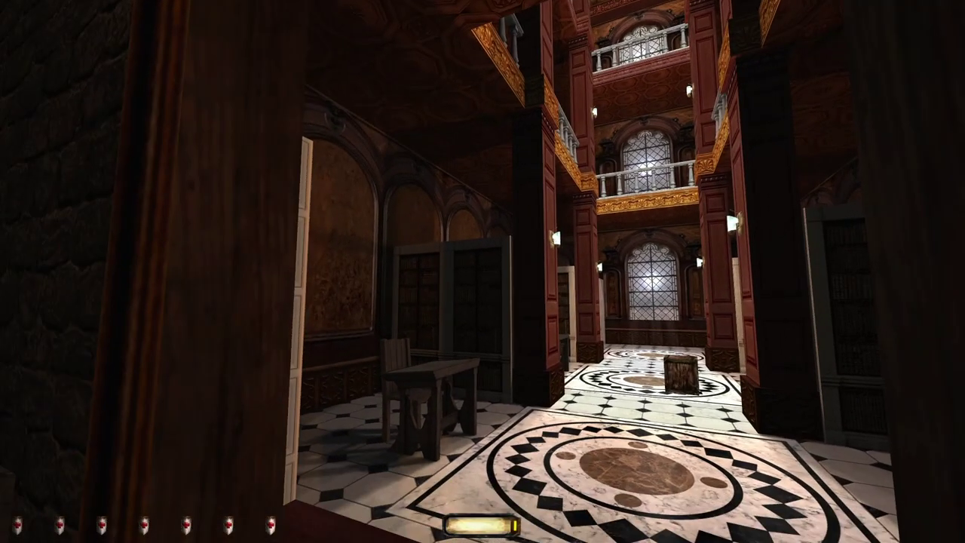
Step: Save, cross along the bookshelf top, and drop beside the floor medallion
key("F12")
key("w")
key("w")
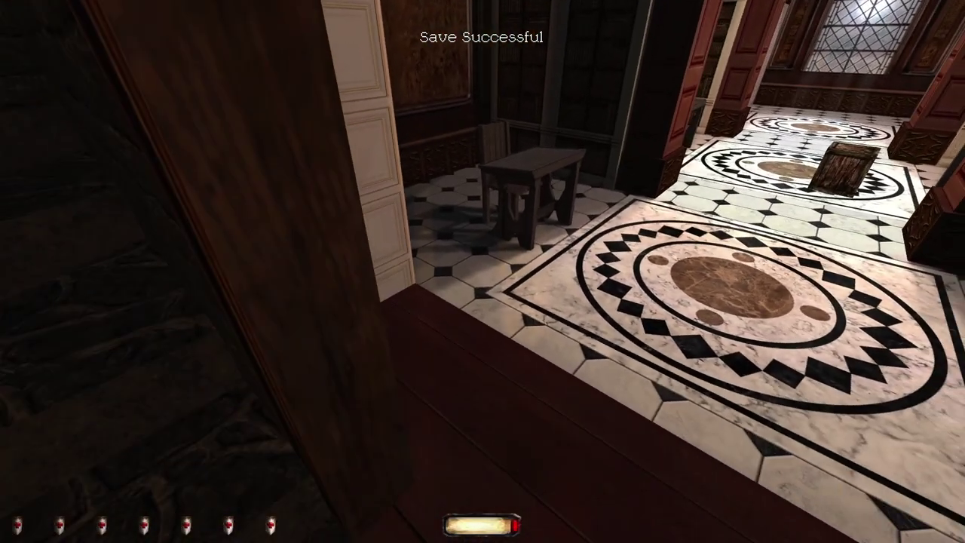
key("w")
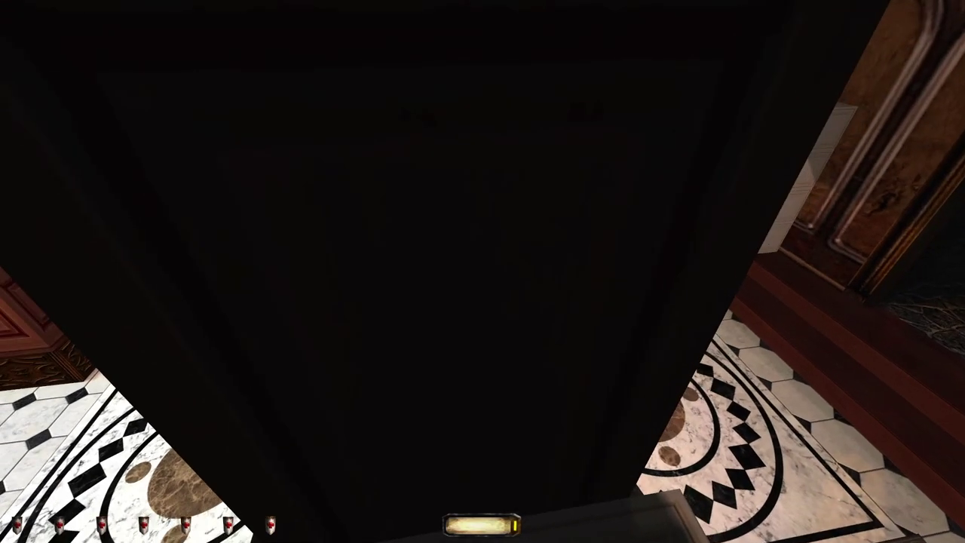
key("w")
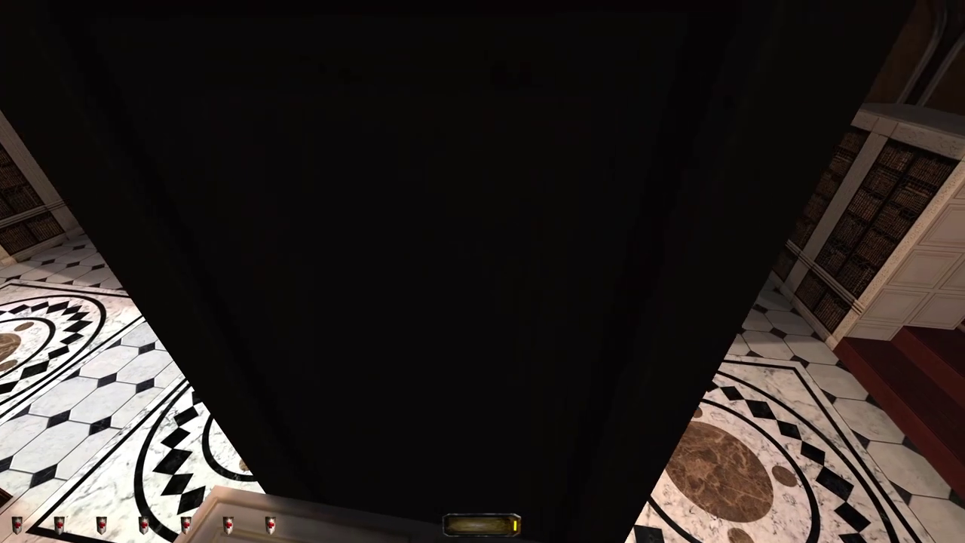
key("w")
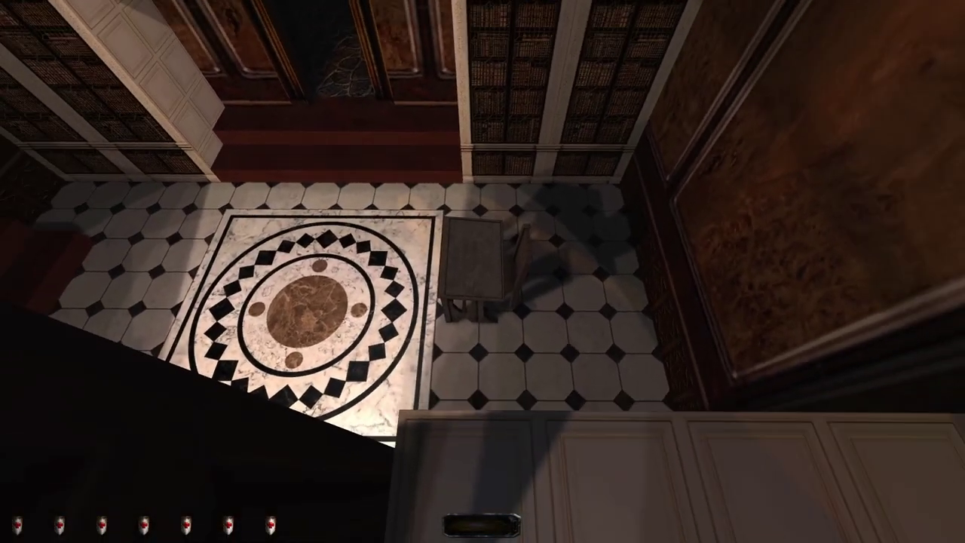
key("w")
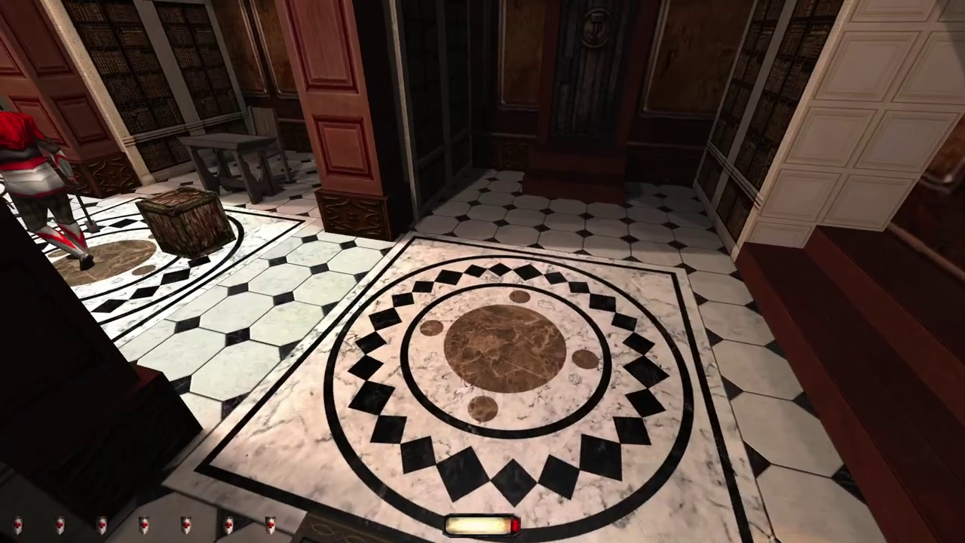
key("w")
key("w")
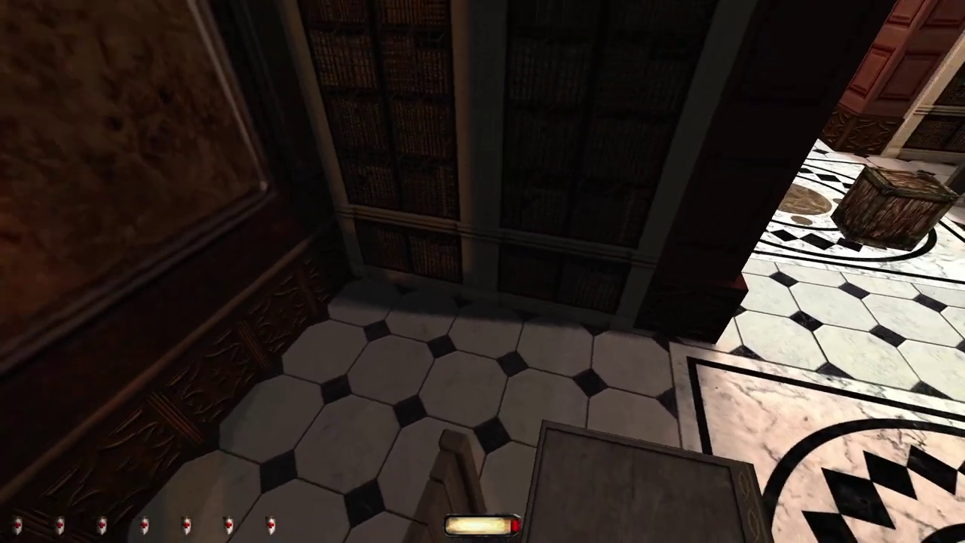
Step: Edge along the bookcase to watch the guard and view the room with table and crate
key("w")
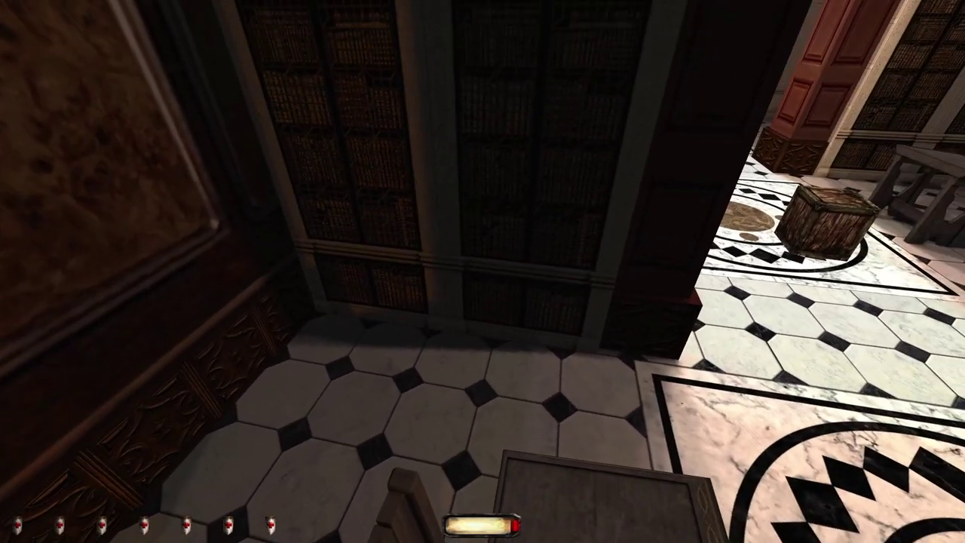
key("w")
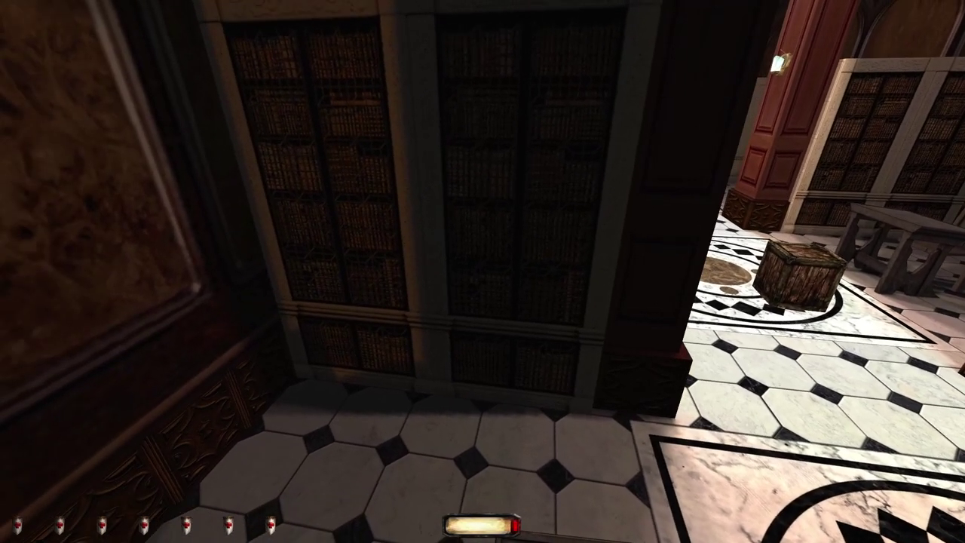
key("d")
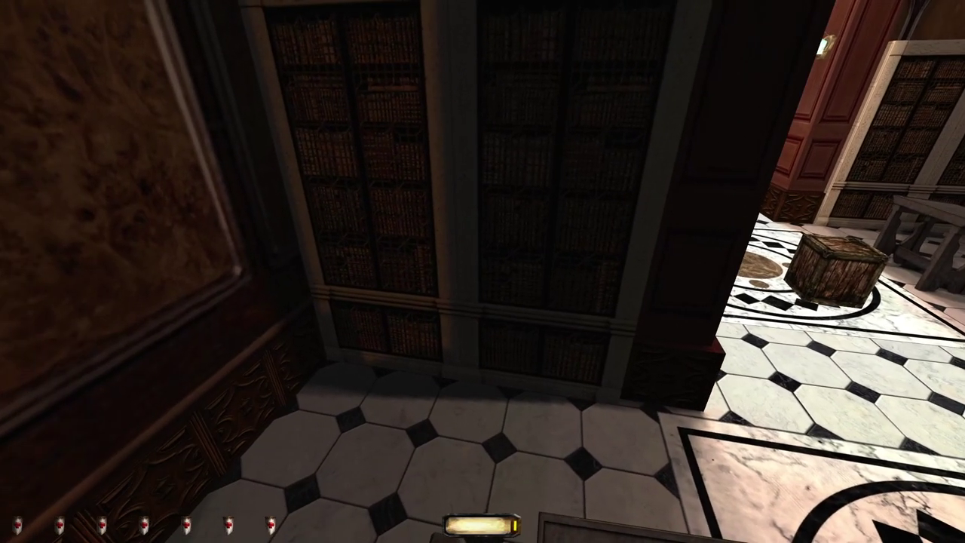
key("d")
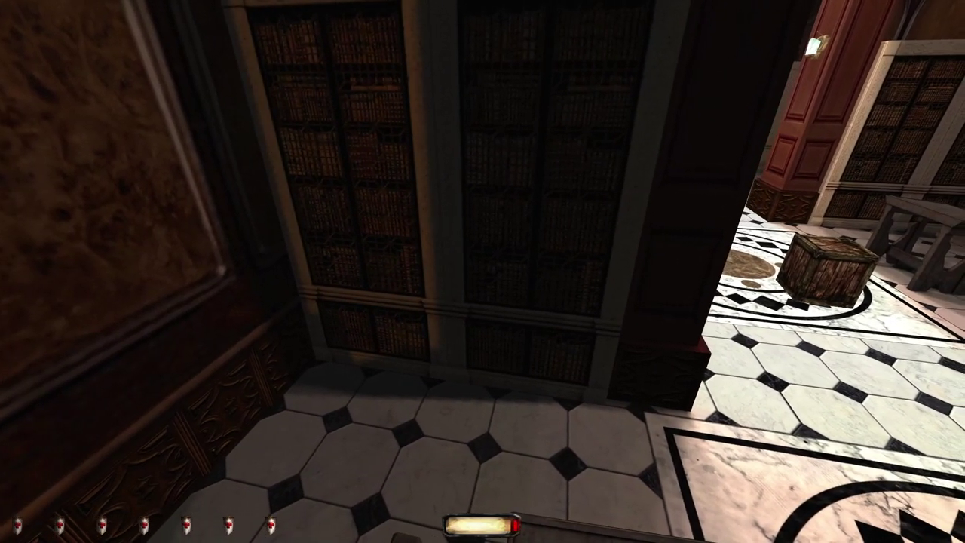
key("w")
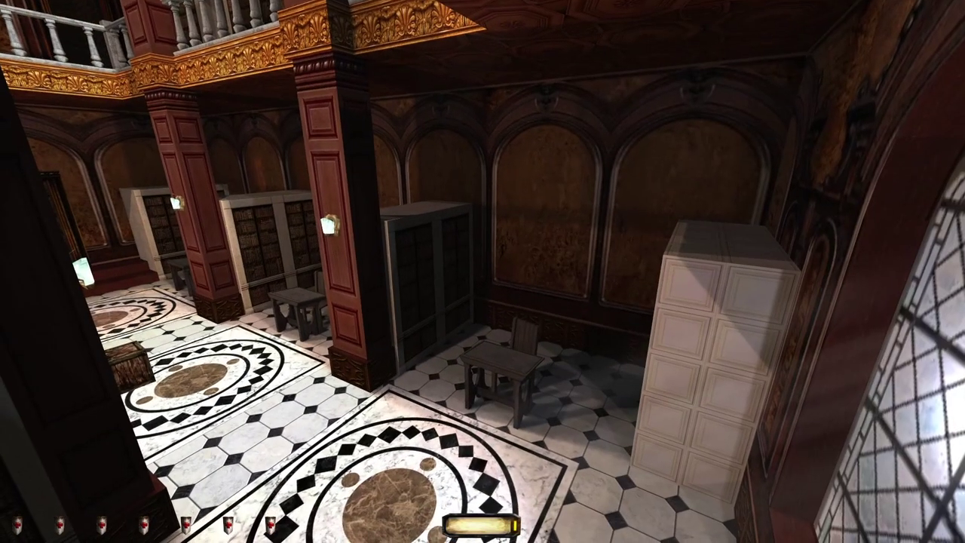
Step: Drop from the cabinet and open the small hammer-emblem door
key("w")
key("w")
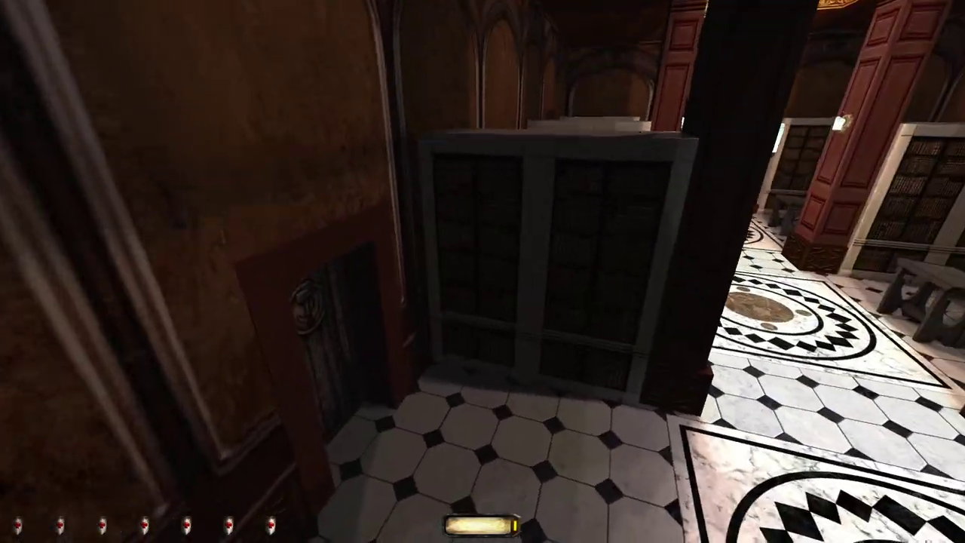
key("w")
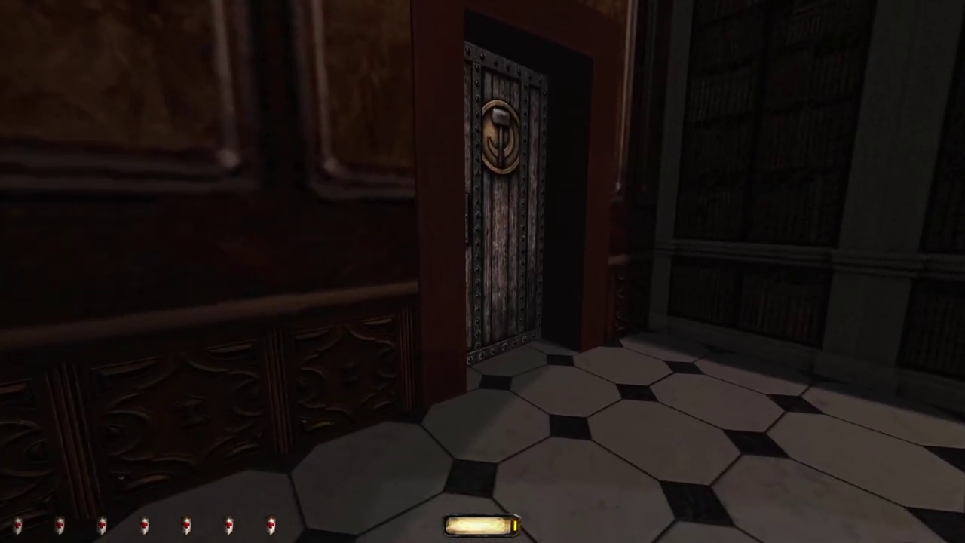
right_click(453, 219)
Step: Walk through the stone corridor up to the wooden panelled doors
key("w")
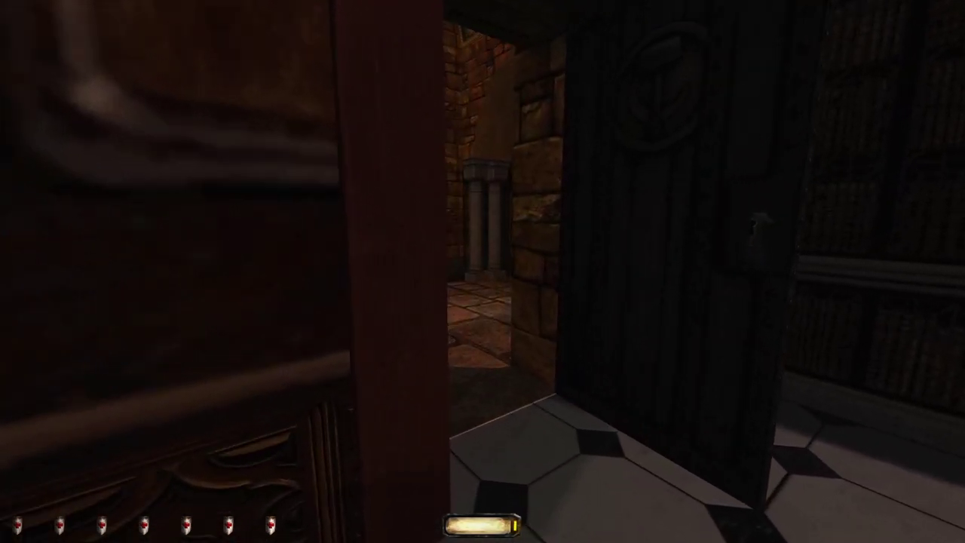
key("w")
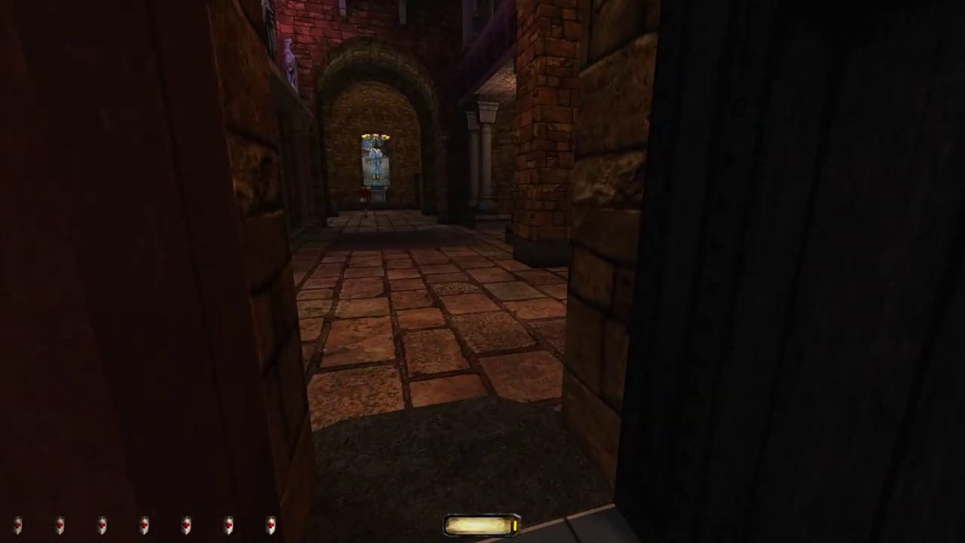
key("w")
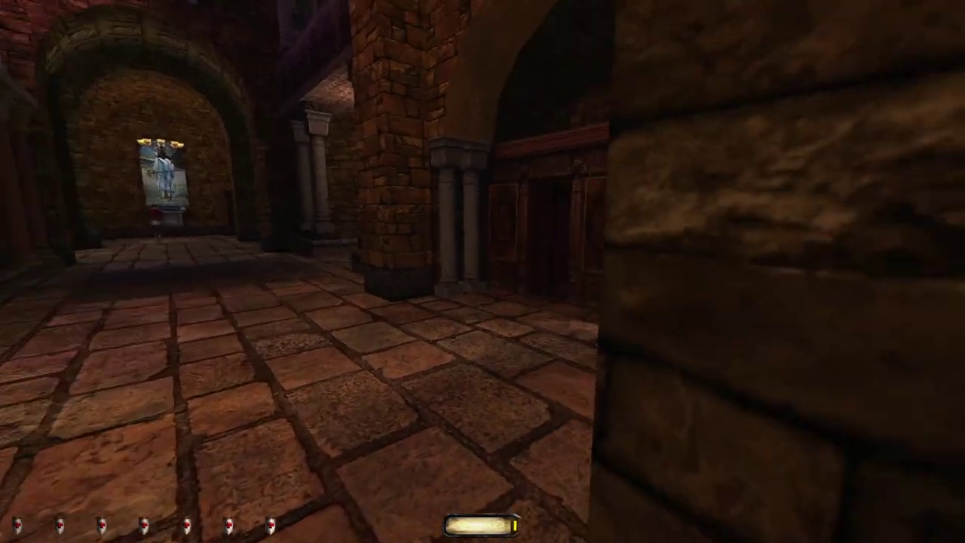
key("w")
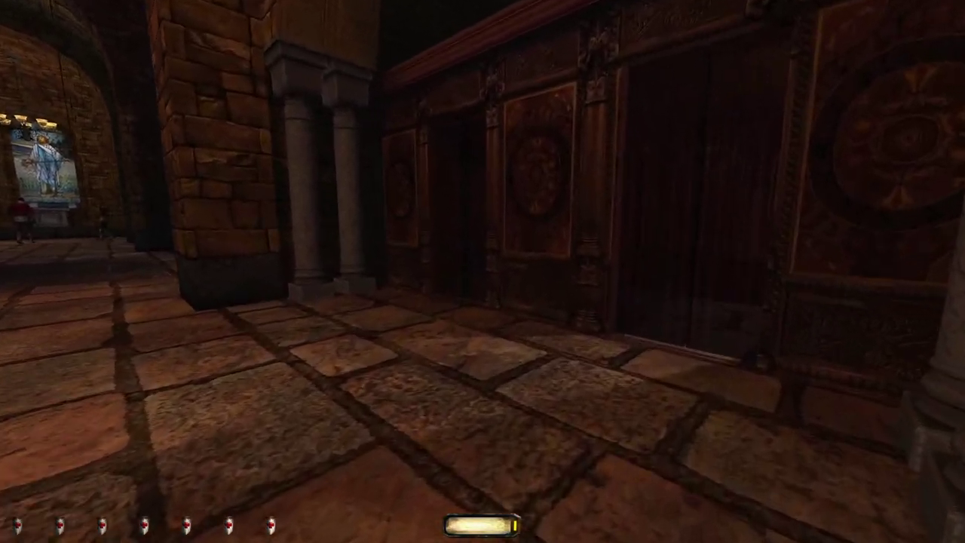
key("w")
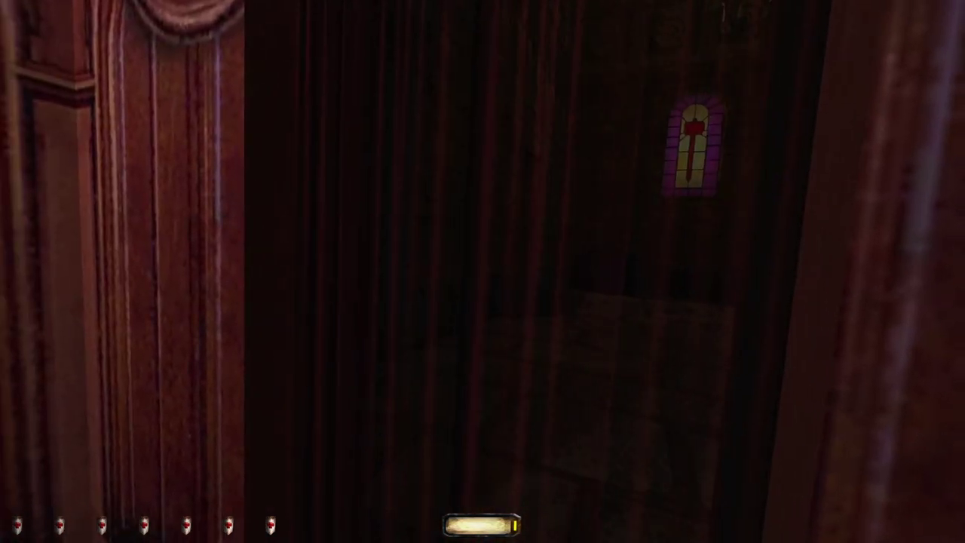
key("w")
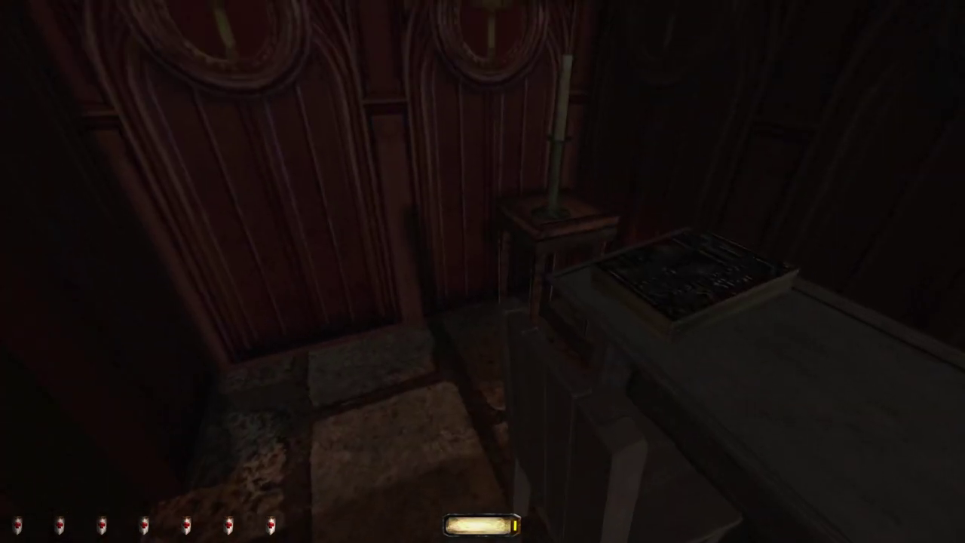
key("w")
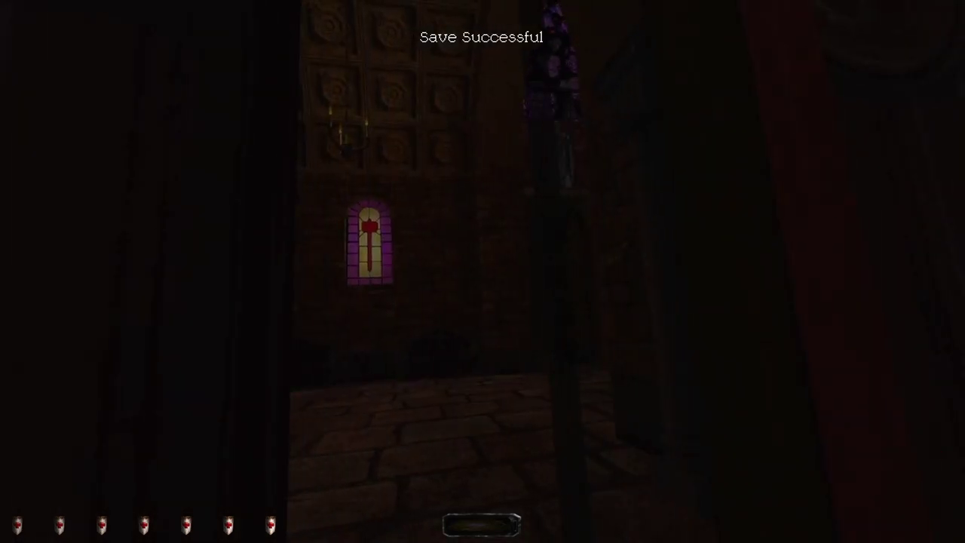
Step: Look over the booth's desk and lean out past the curtain toward the stained-glass wall
key("e")
key("w")
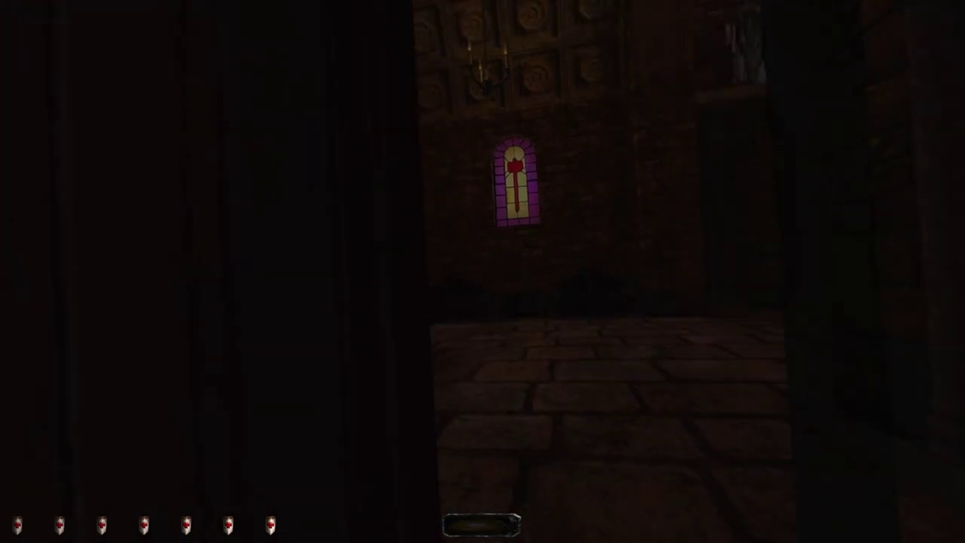
key("alt+w")
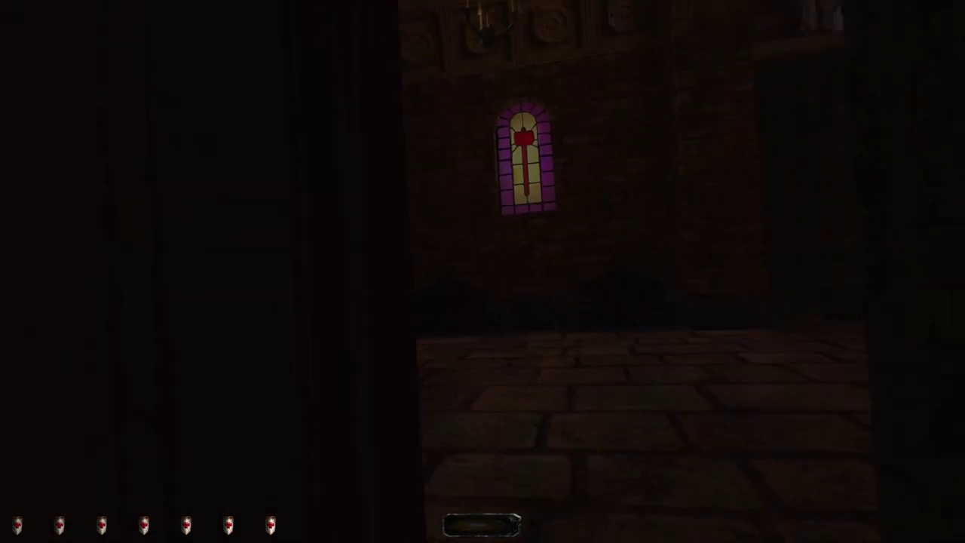
key("s")
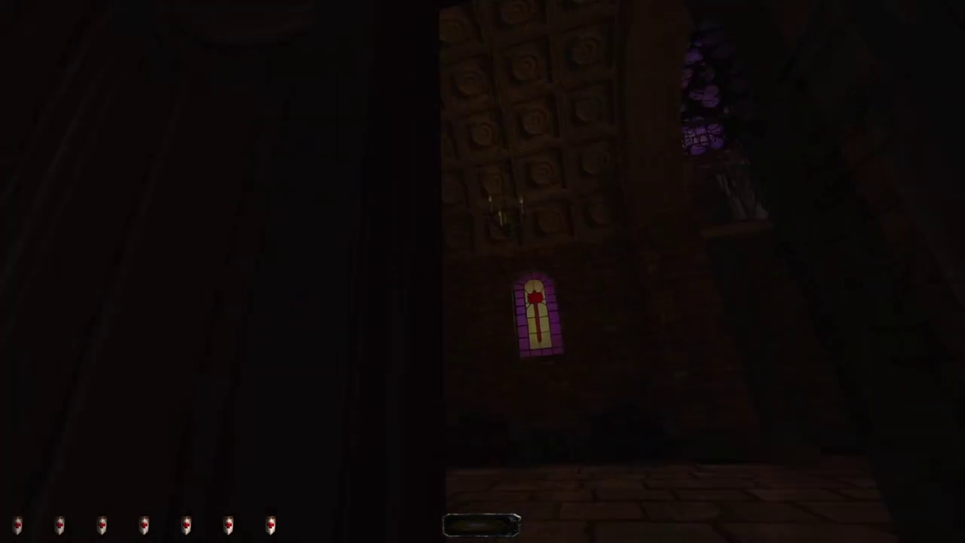
Step: Scan the hall's carved arch, statues, coffered ceiling and stained-glass window
key("w")
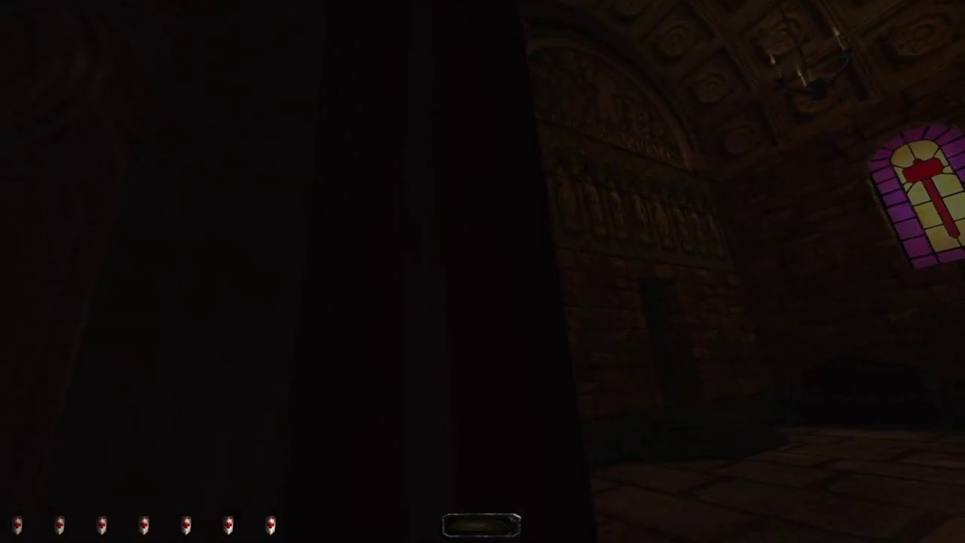
key("w")
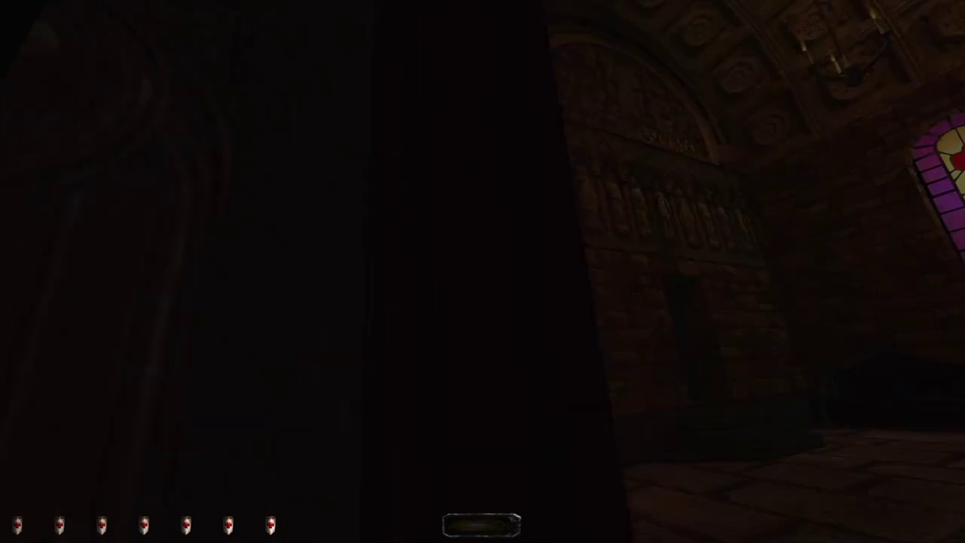
key("w")
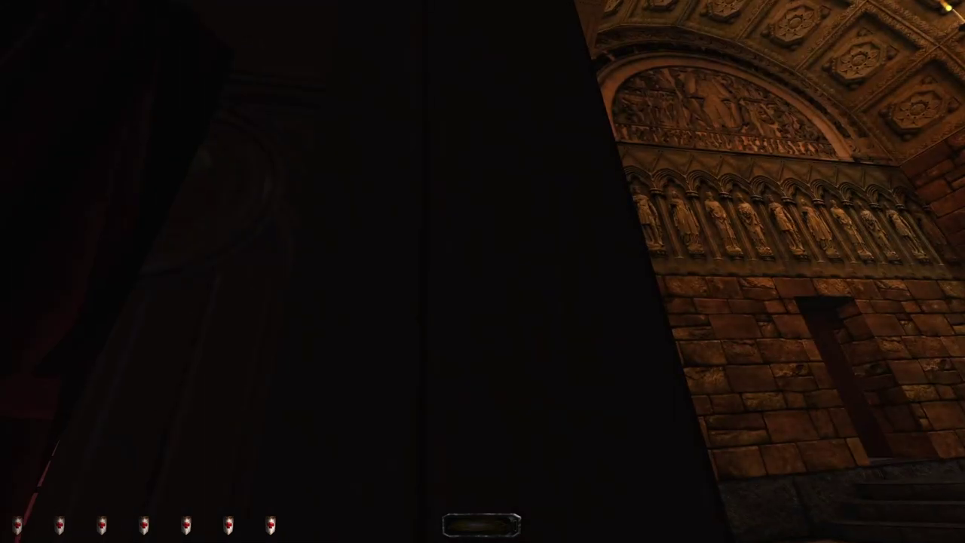
key("w")
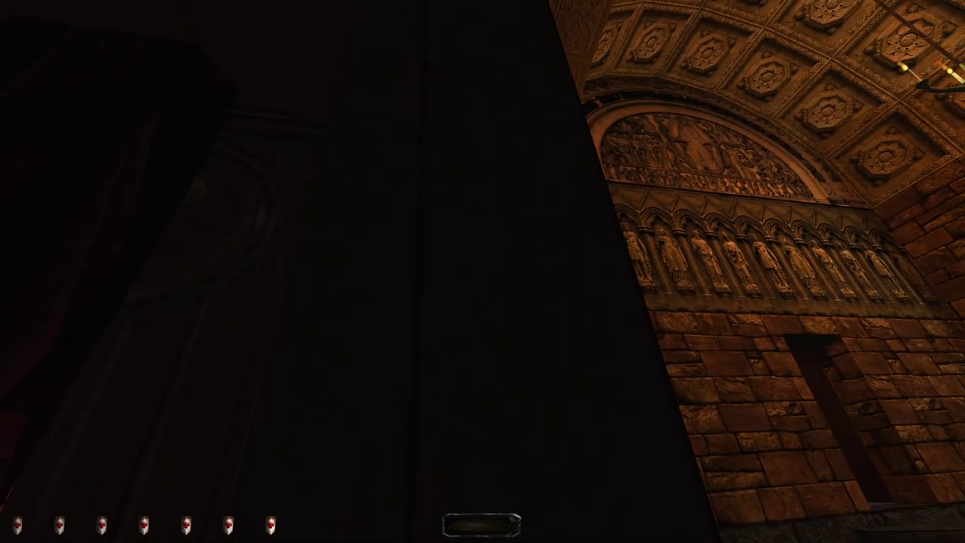
key("w")
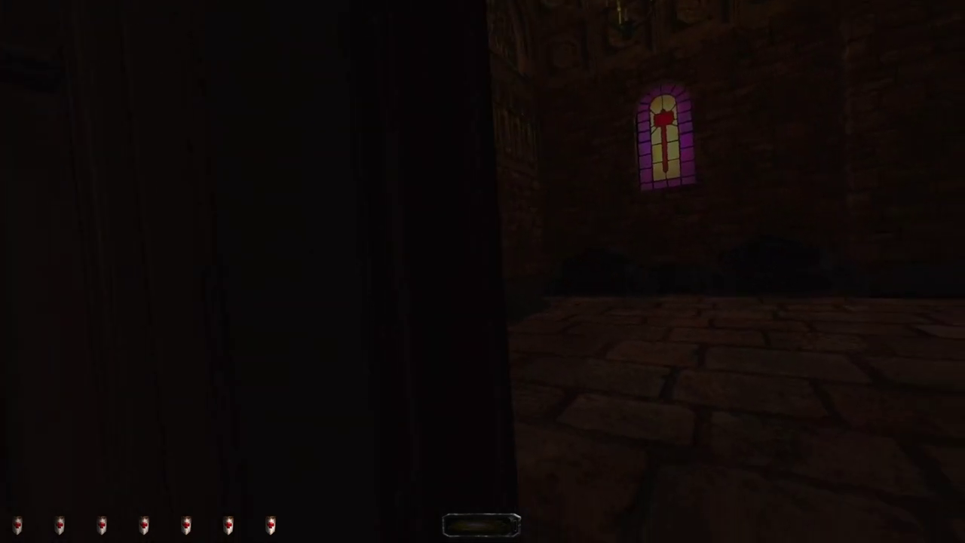
key("w")
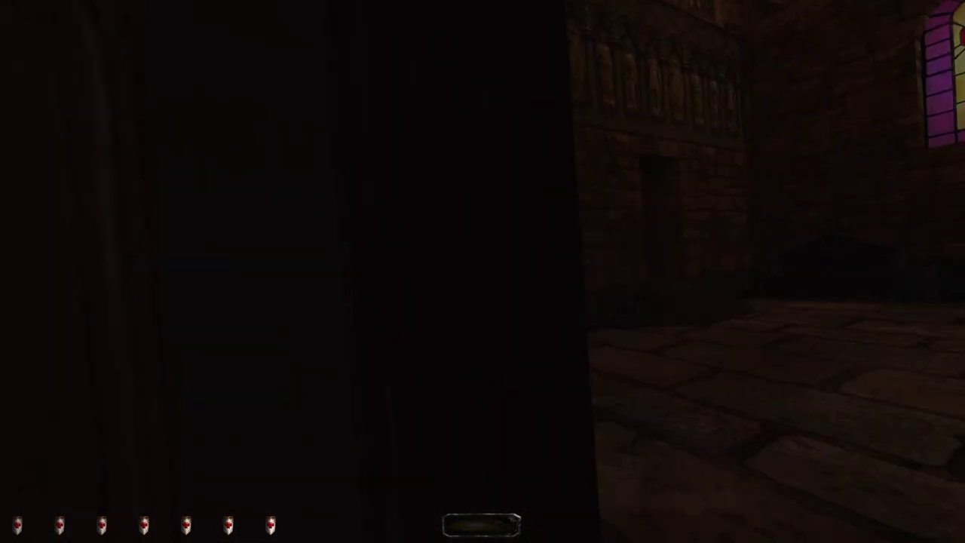
key("w")
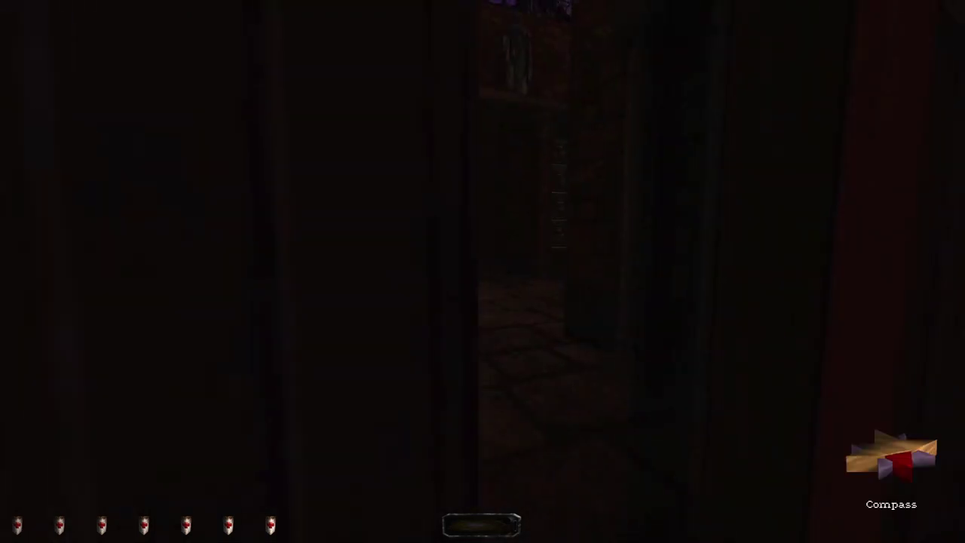
Step: Quicksave behind the curtain, then walk past the pillars to the statue-wall doorway
key("alt+s")
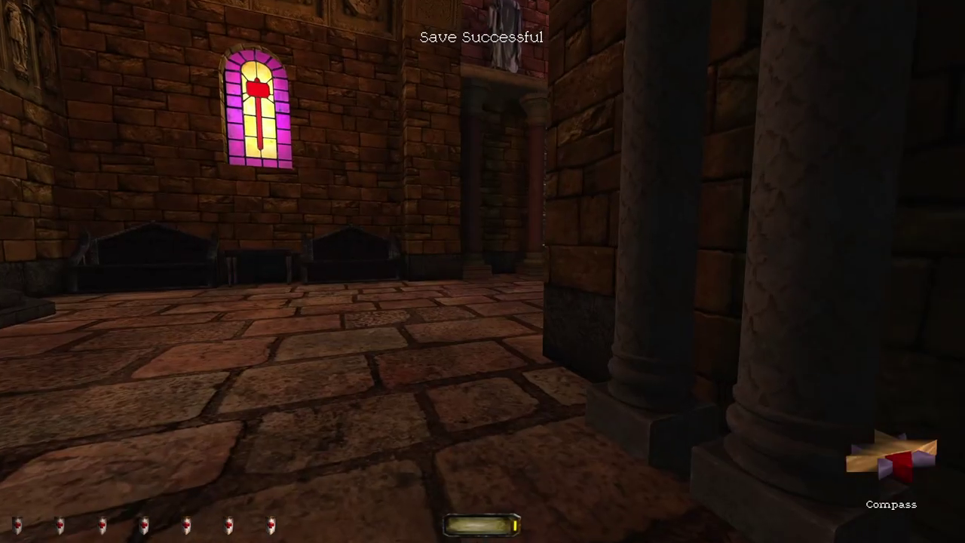
key("w")
key("w")
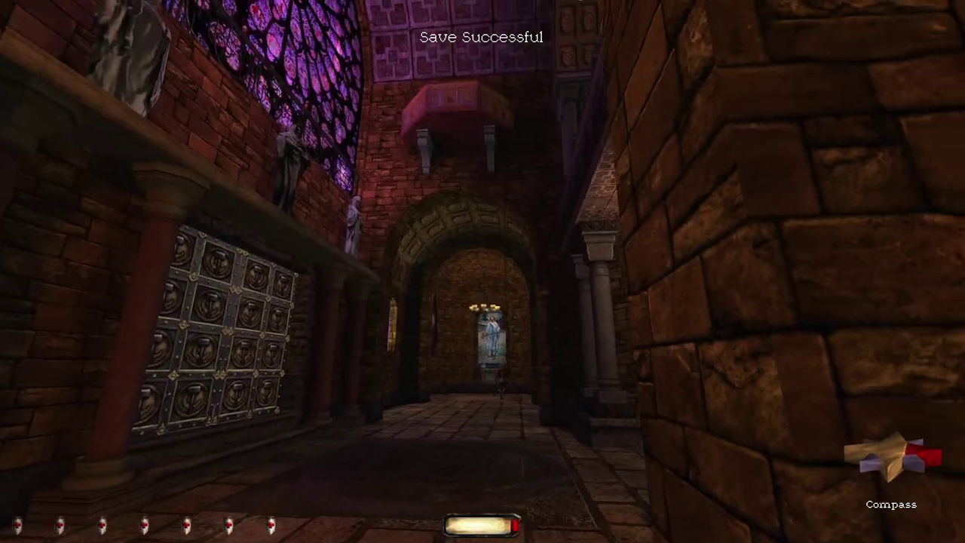
key("w")
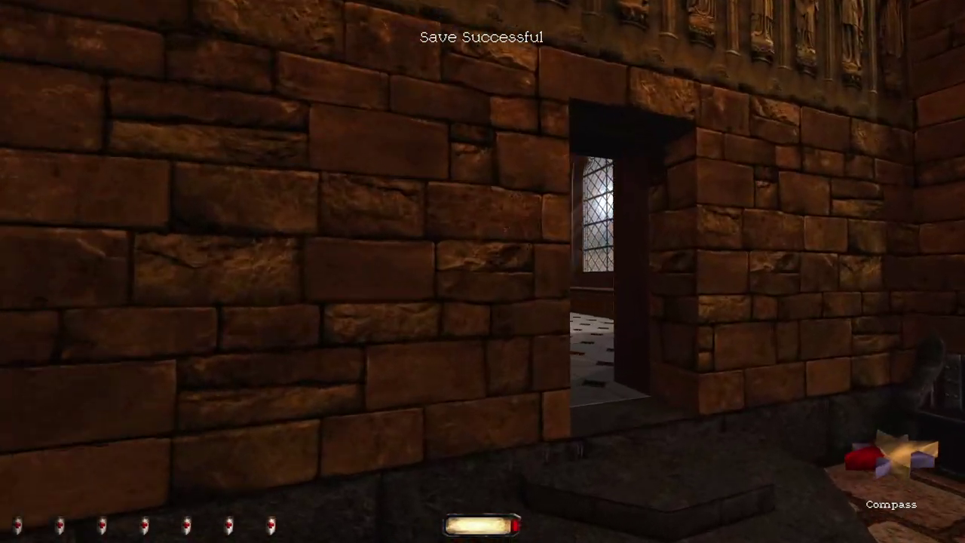
key("w")
Step: Return through the panelled room into the dark booth, facing the stained-glass window
key("w")
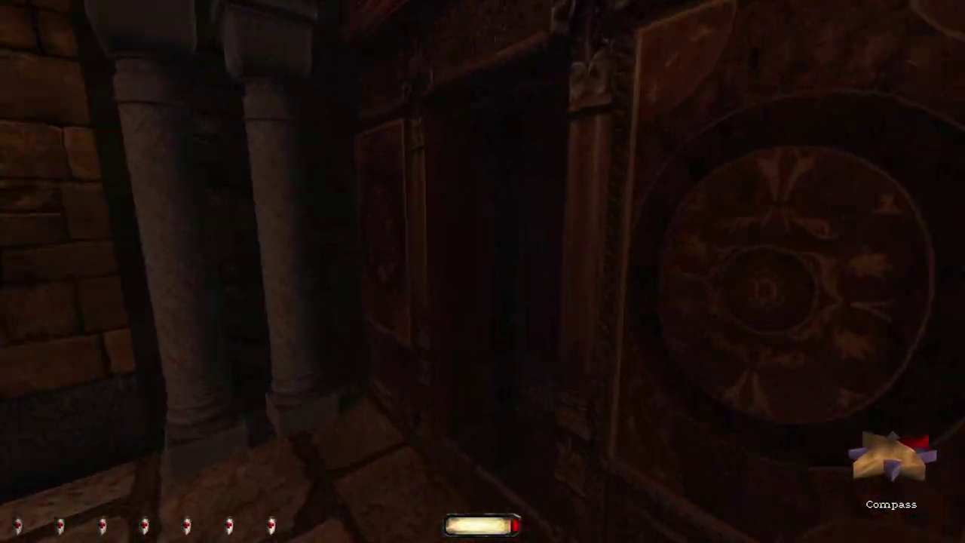
key("w")
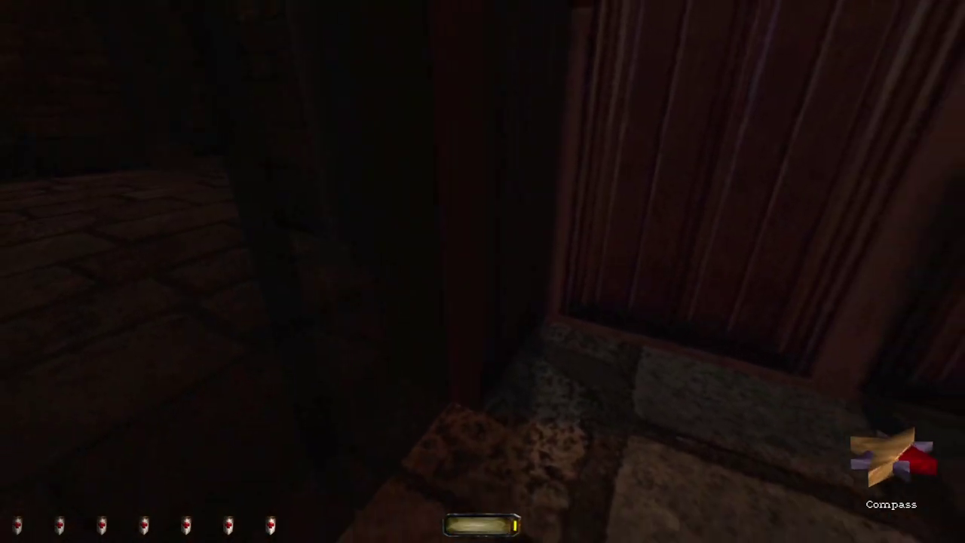
key("w")
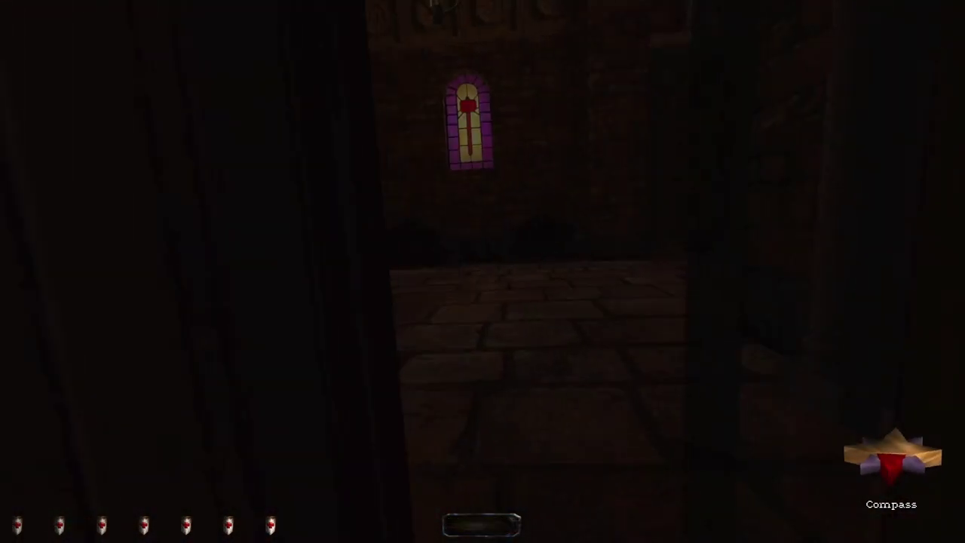
key("w")
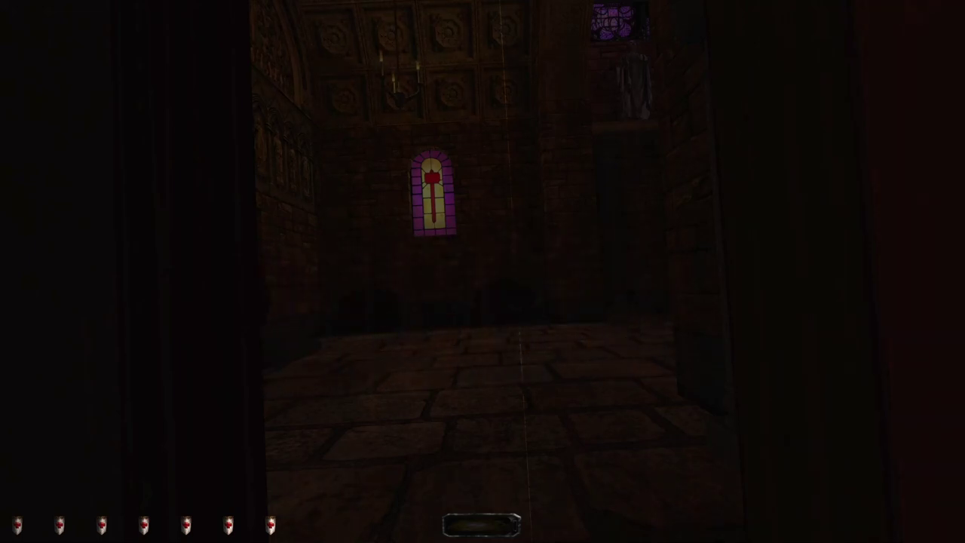
Step: Watch the courtyard from the shadows by the pillar, then trail the red-robed guard down the corridor
key("w")
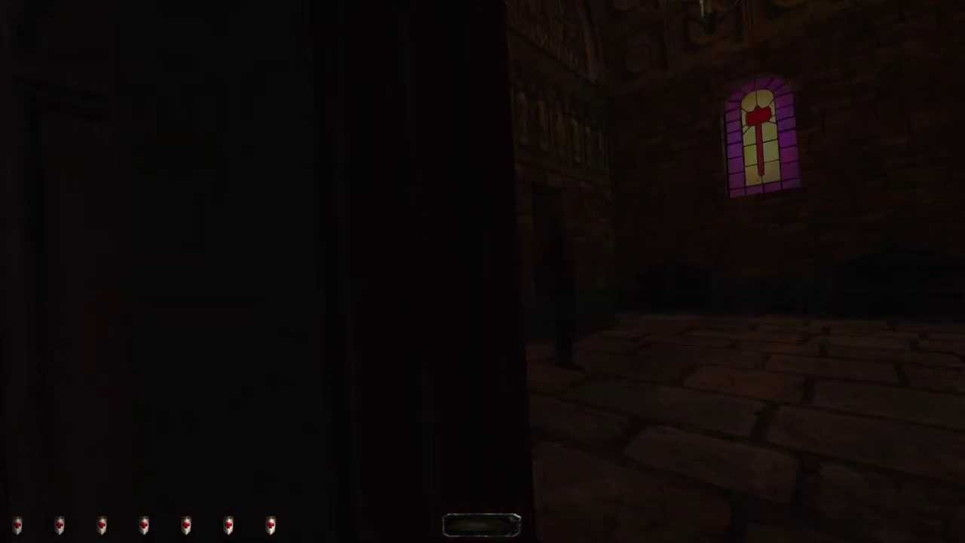
key("w")
key("w")
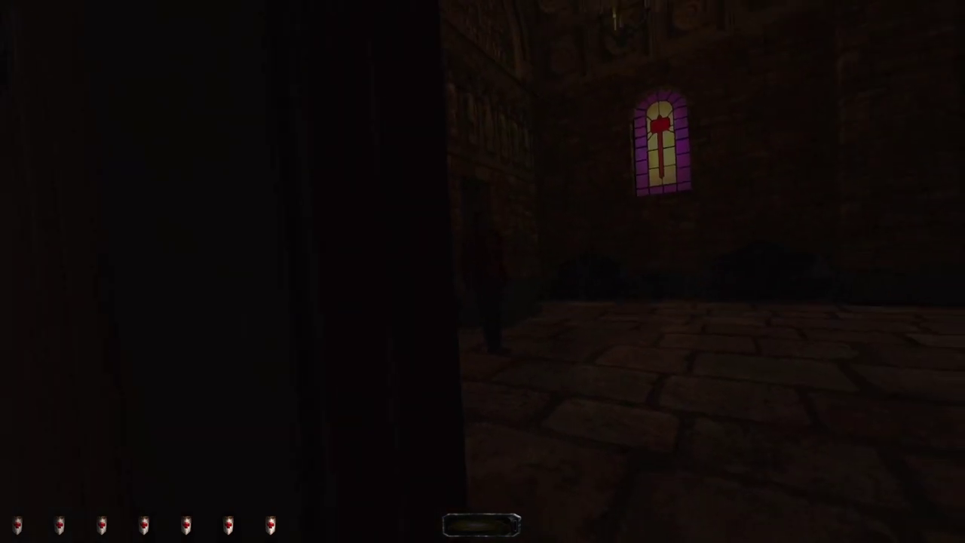
key("w")
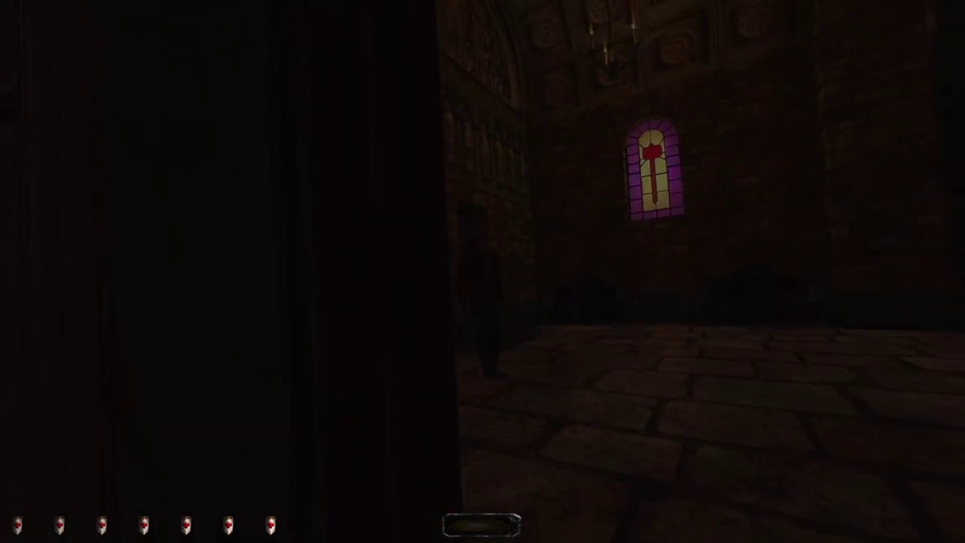
key("w")
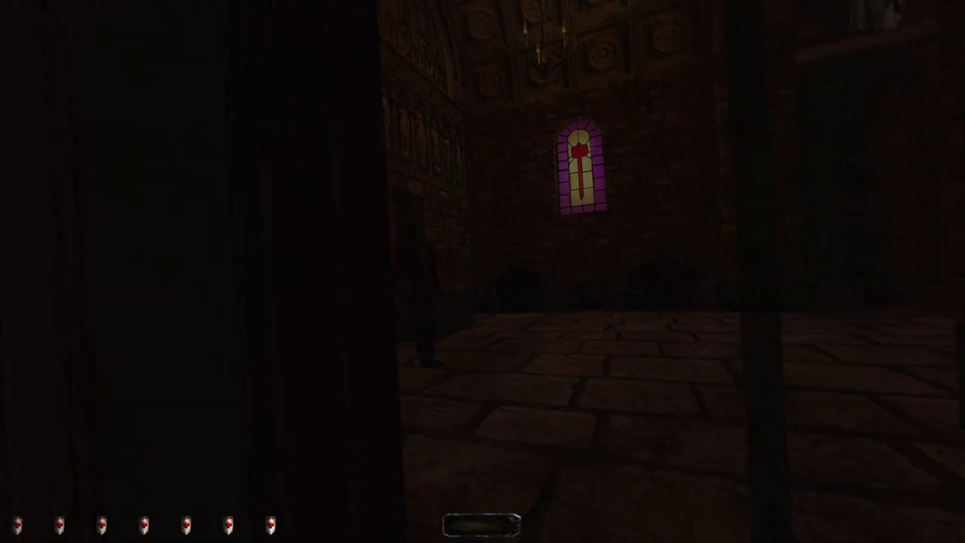
key("w")
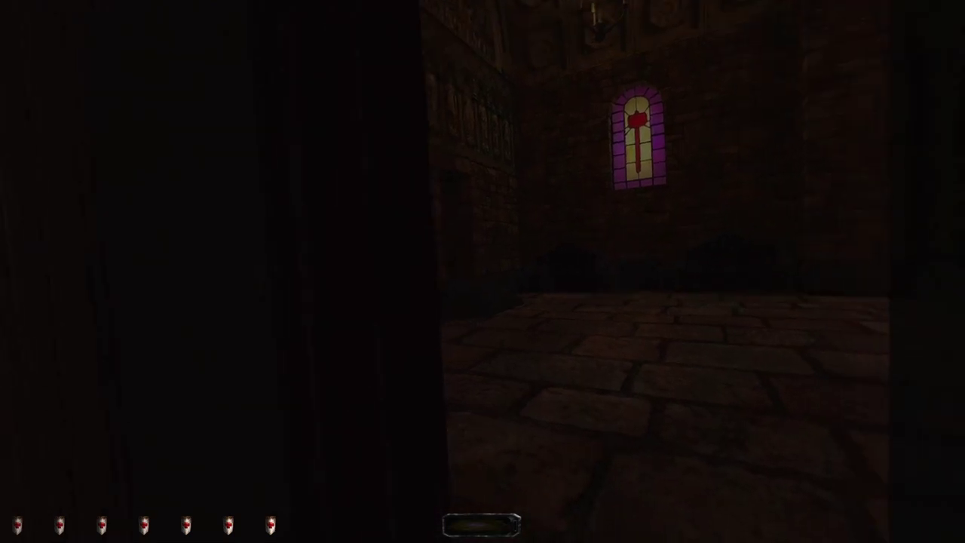
key("w")
key("w")
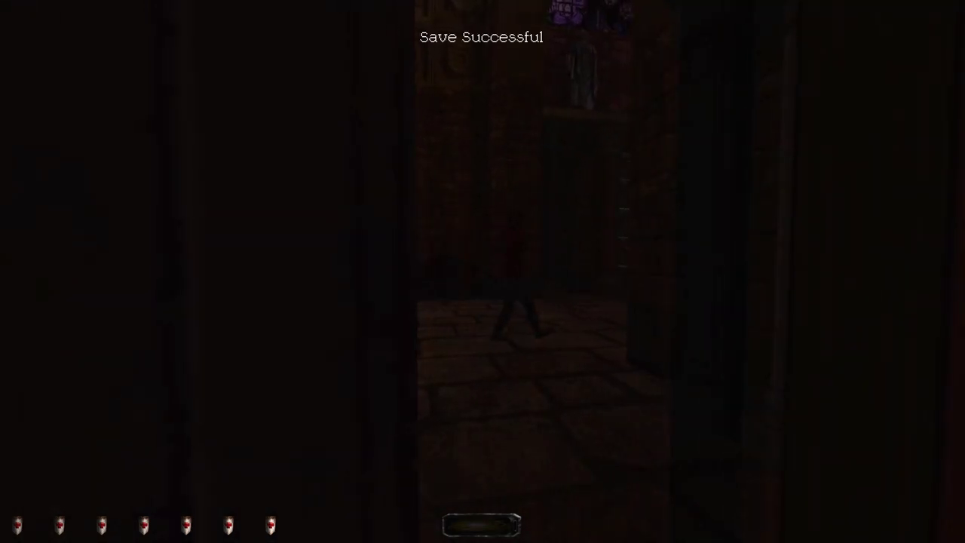
key("w")
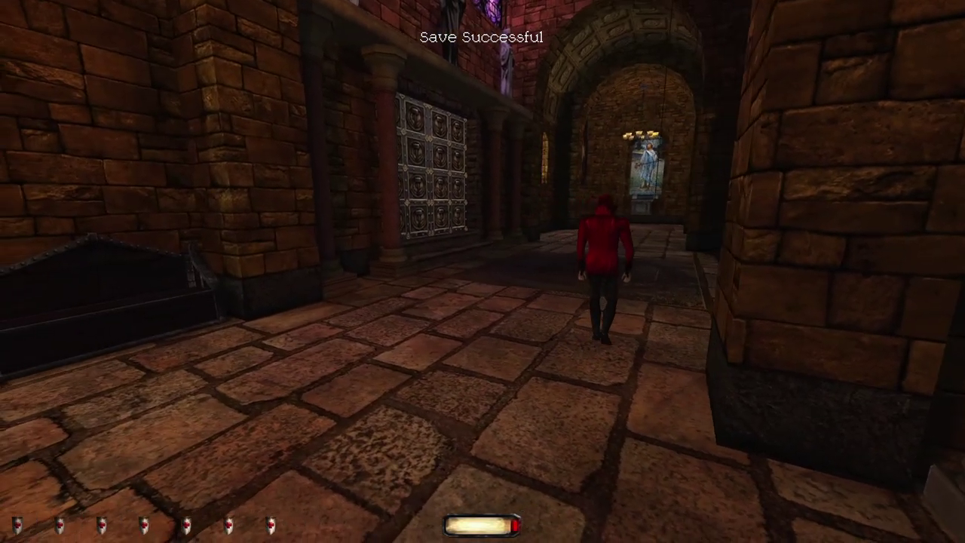
Step: Pass through the tiled room into the library and open the riveted door
key("w")
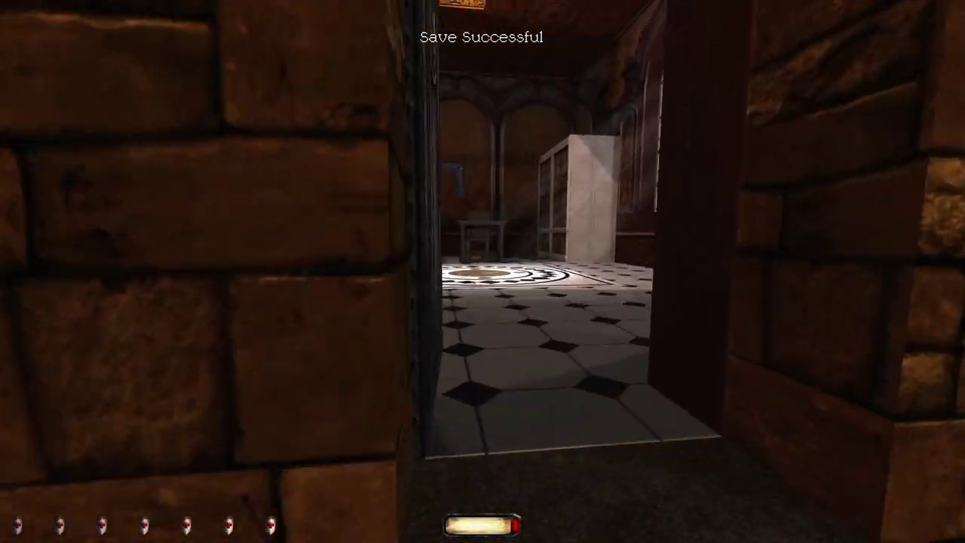
key("w")
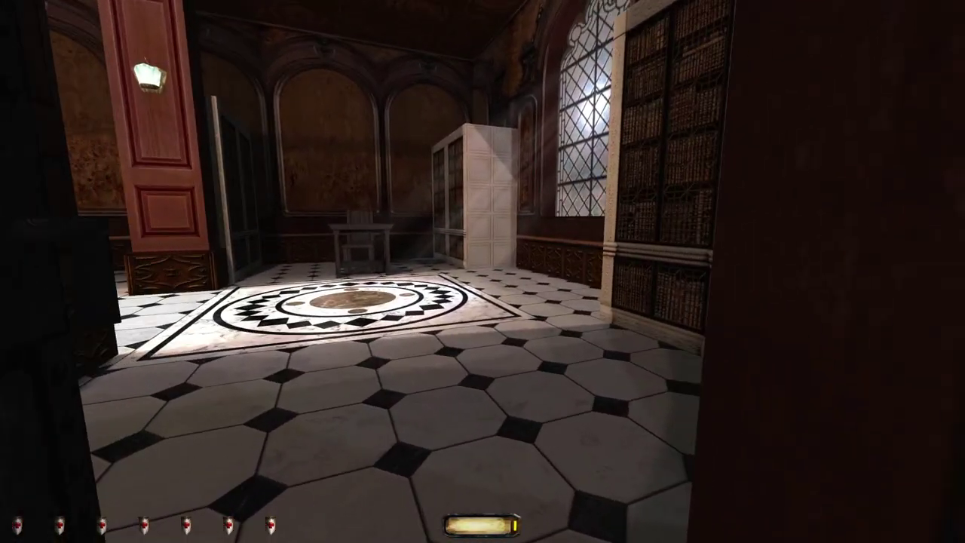
key("w")
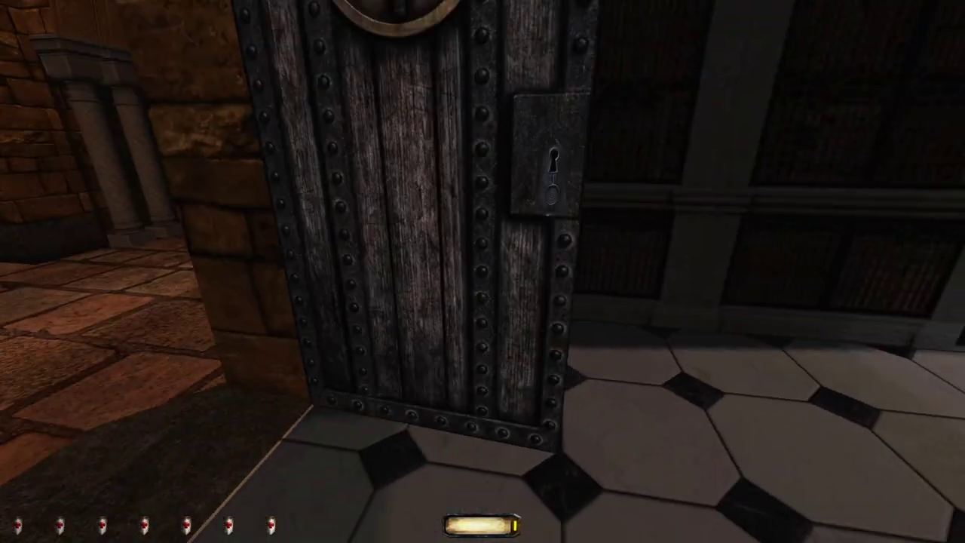
key("w")
key("w")
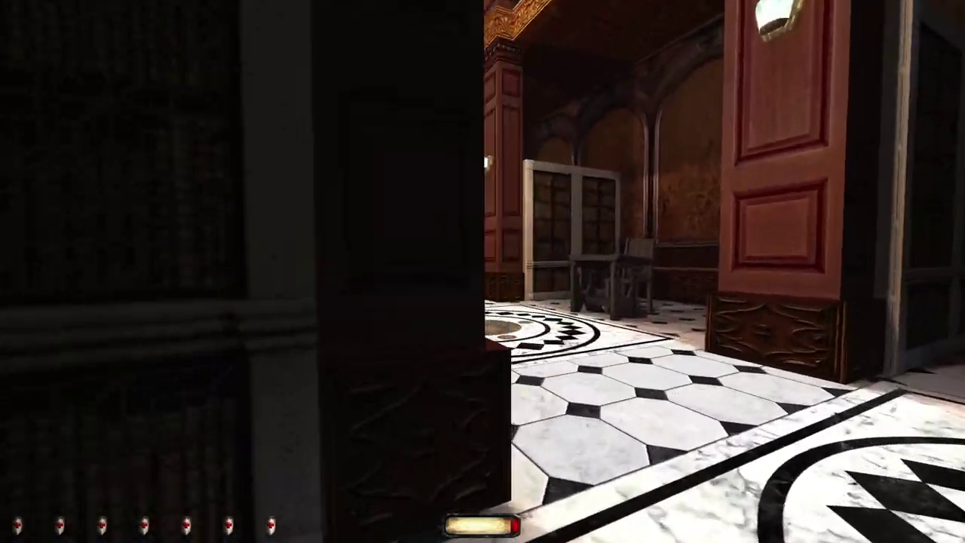
key("w")
key("w")
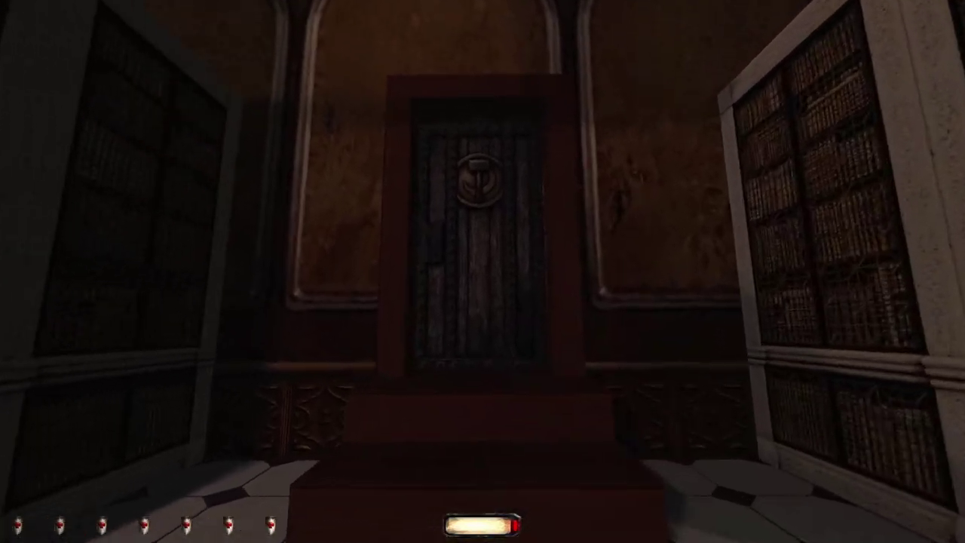
right_click(482, 271)
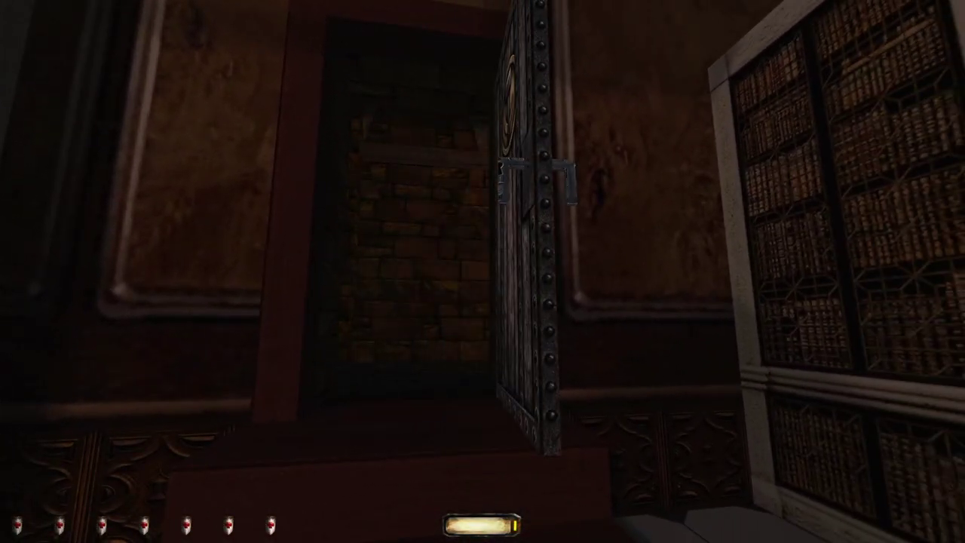
Step: Follow the stone passage and take the wall-niche item, raising loot to 3719
key("w")
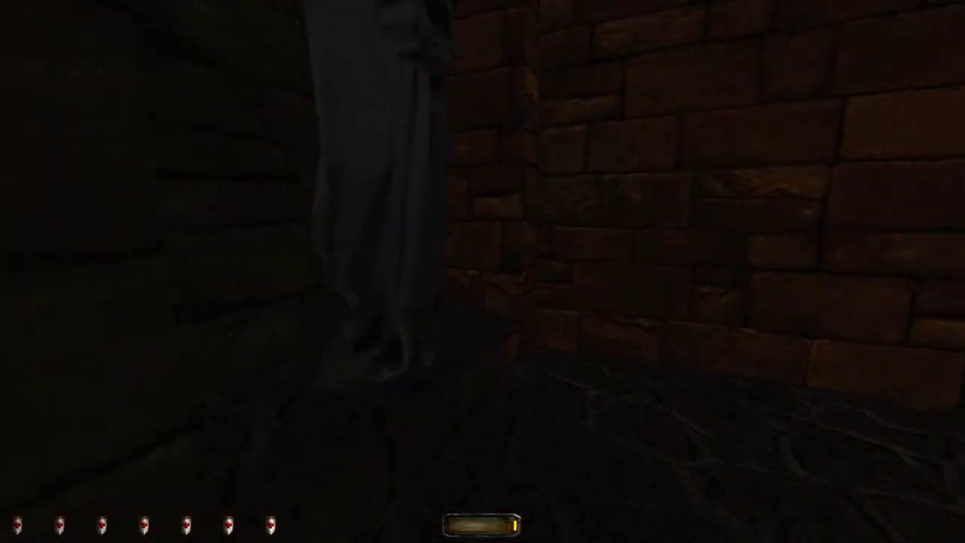
key("w")
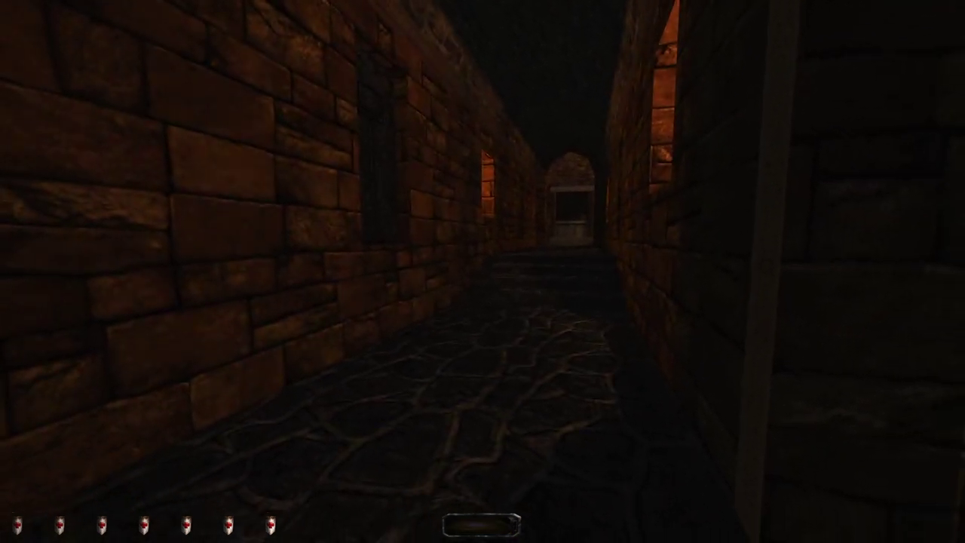
key("w")
key("w")
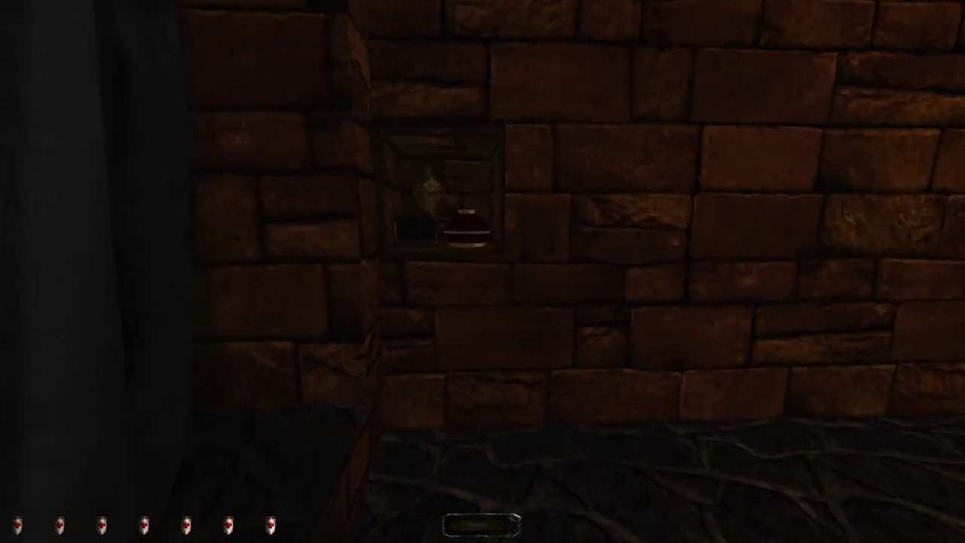
right_click(483, 272)
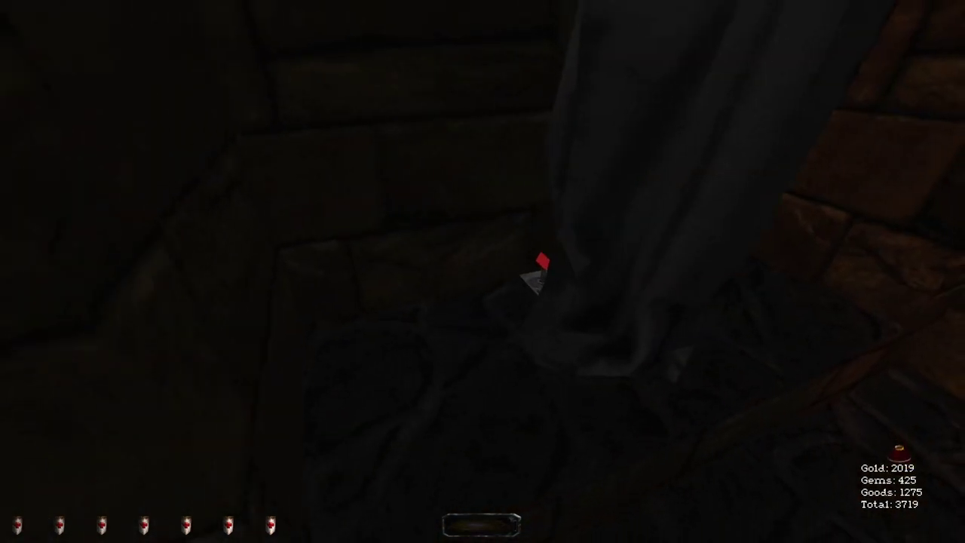
Step: Head back through the open door to the library bookshelves
key("w")
key("w")
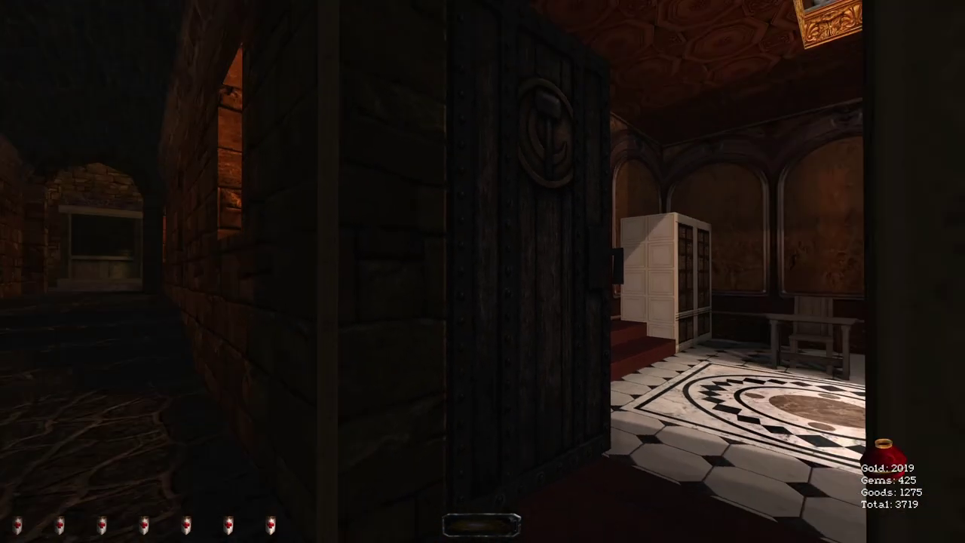
key("w")
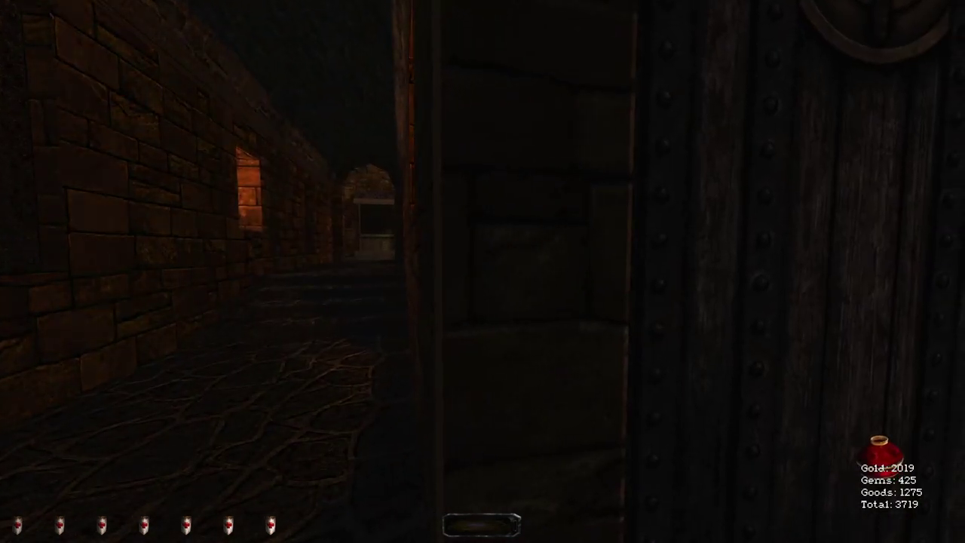
key("w")
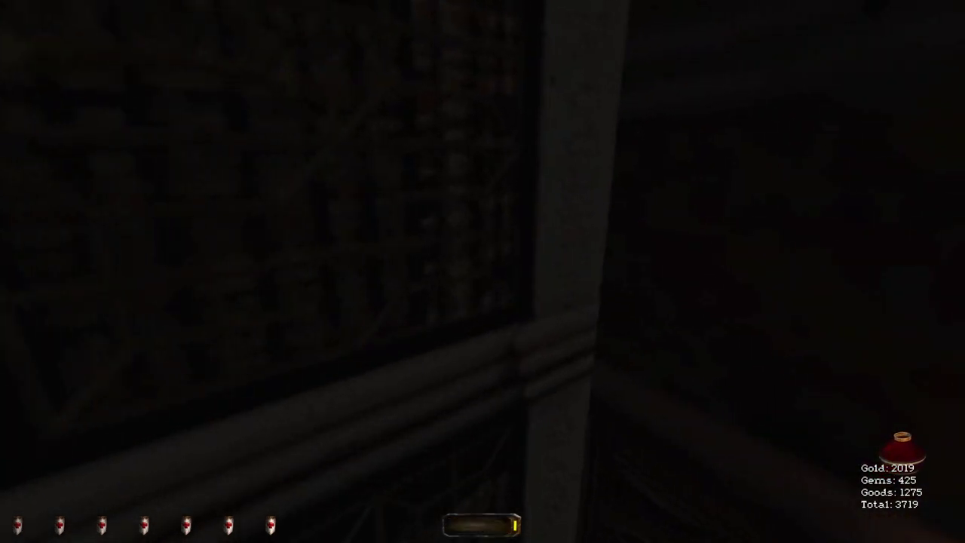
key("w")
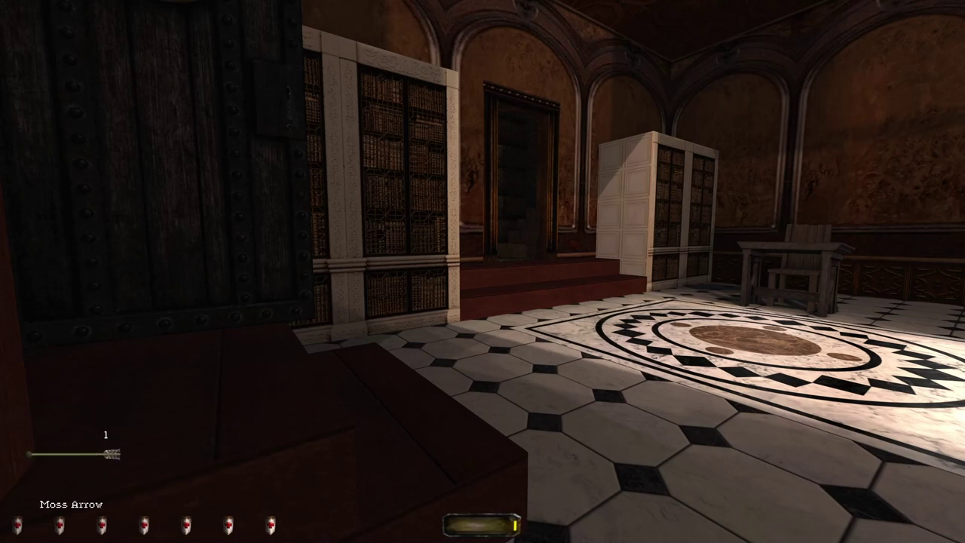
Step: Put away the Moss Arrow and sneak over to the dark wooden door, peeking into the library
key("w")
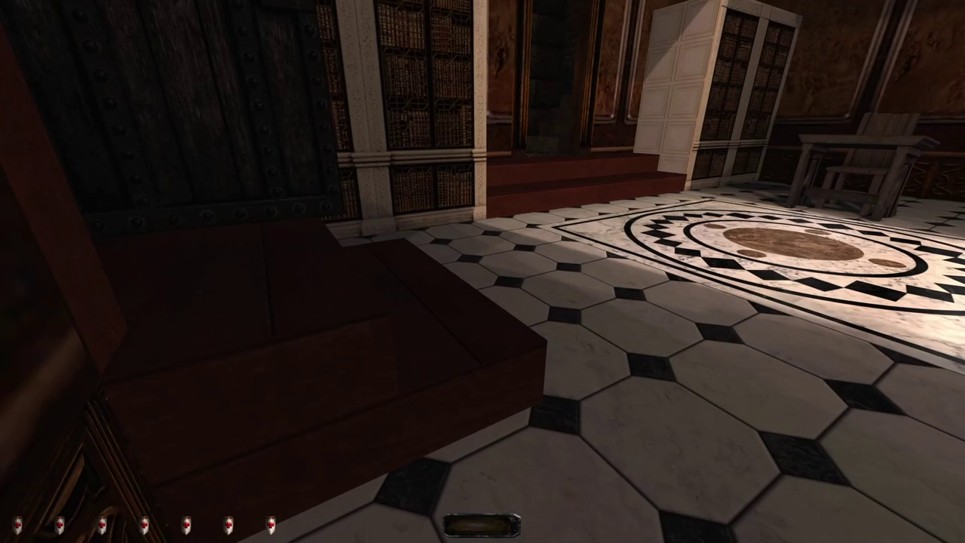
key("w")
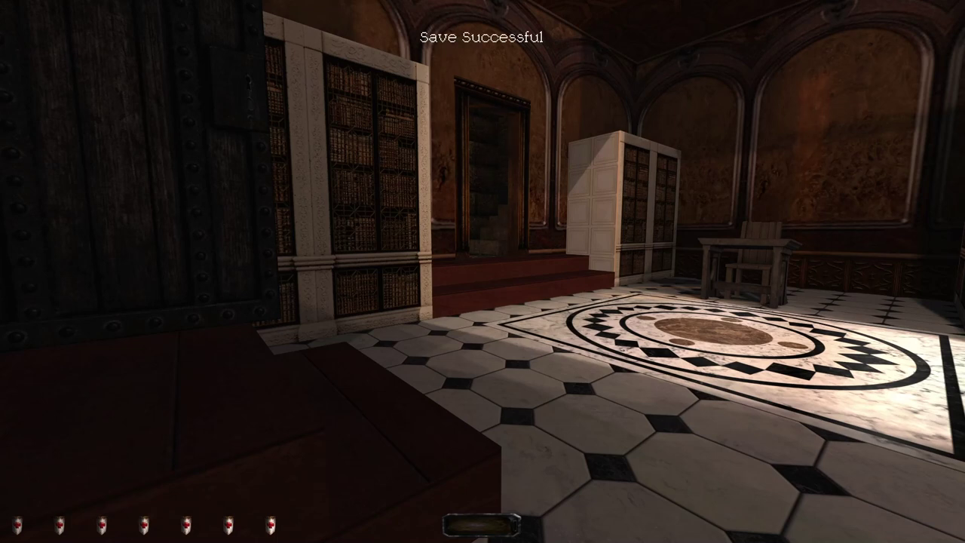
key("a")
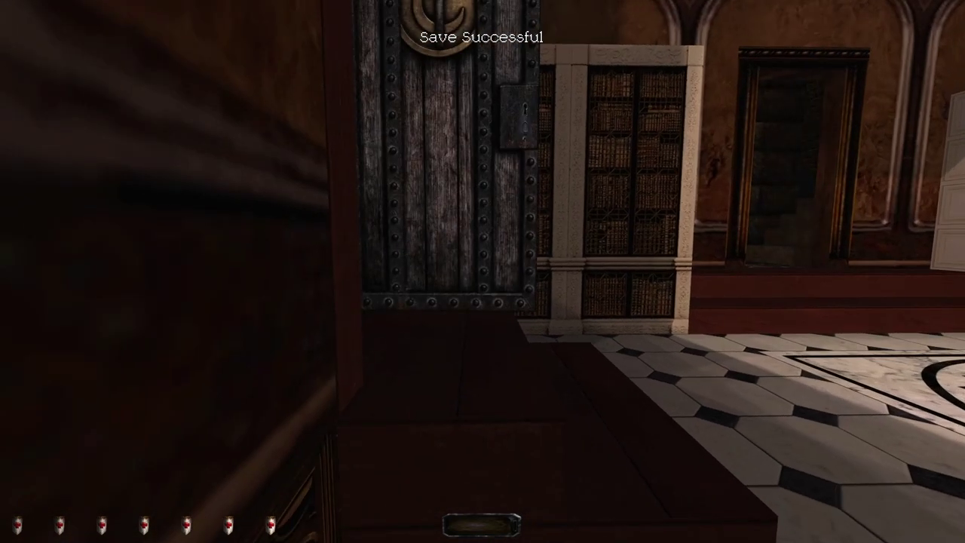
key("w")
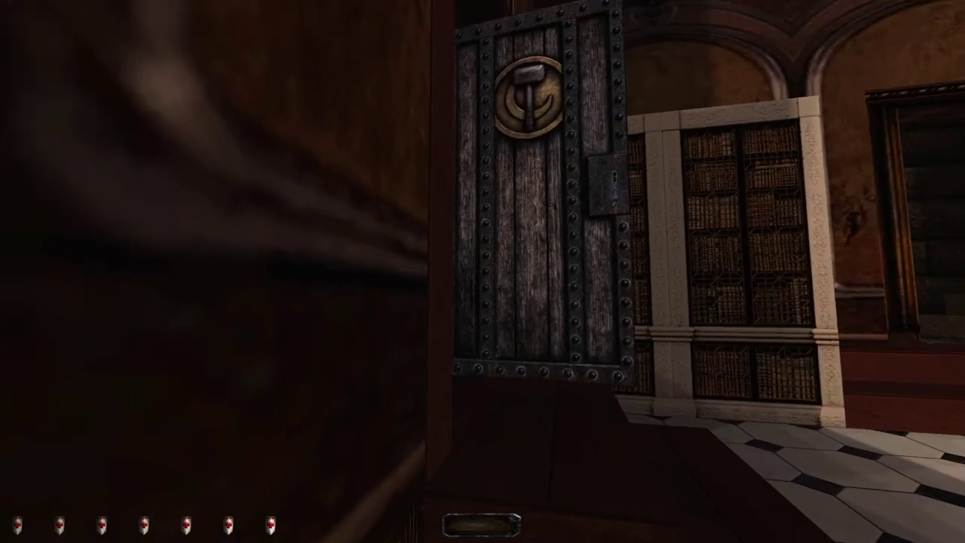
key("e")
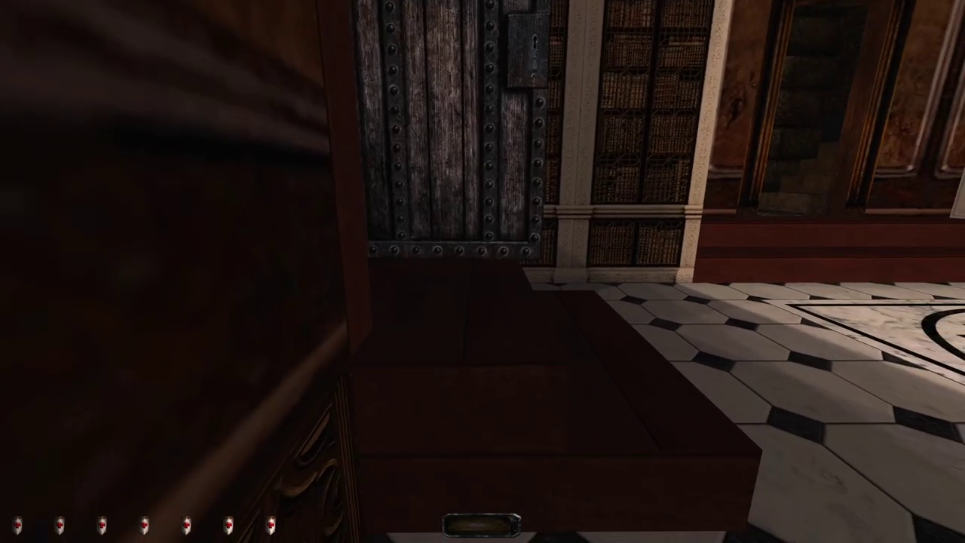
Step: Watch the red-robed guard cross the library and leave, then edge into the tiled room
key("w")
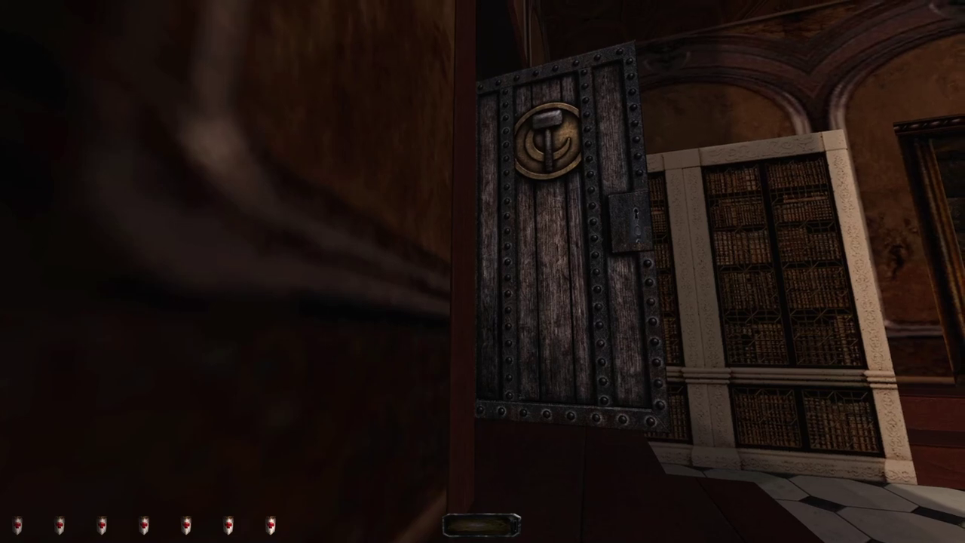
key("w")
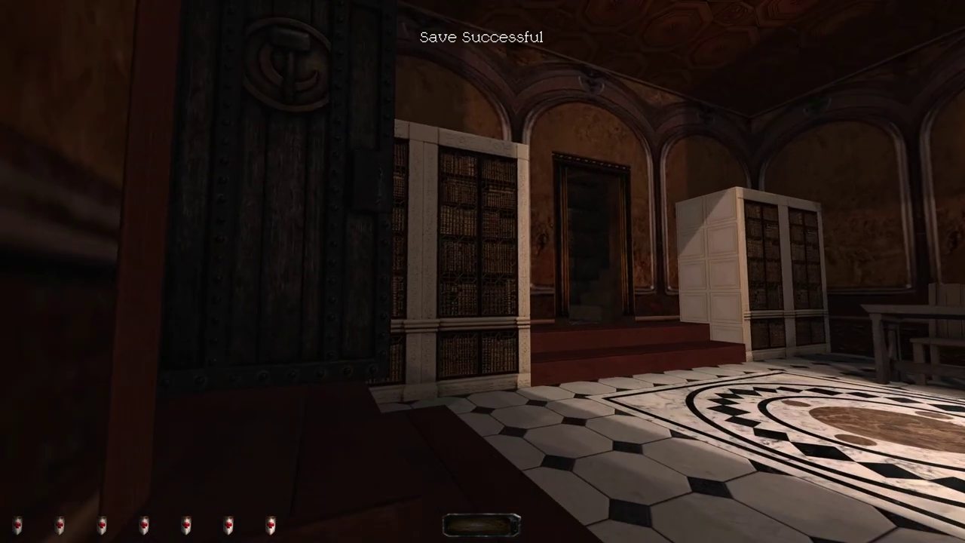
key("a")
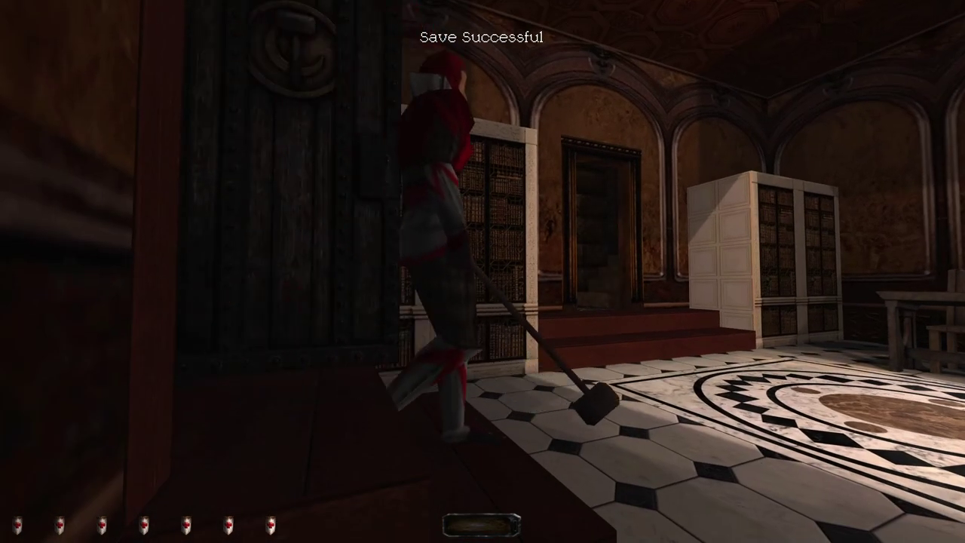
key("w")
key("w")
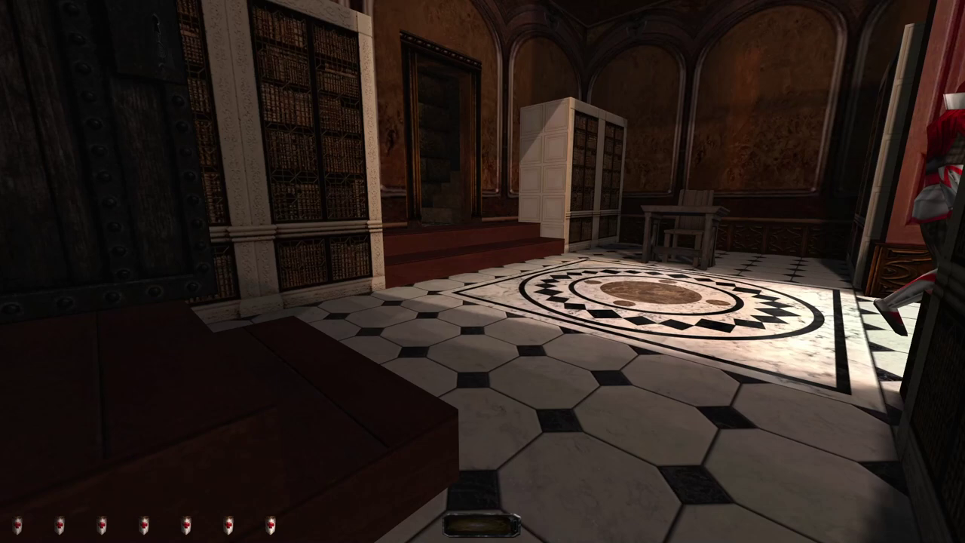
key("w")
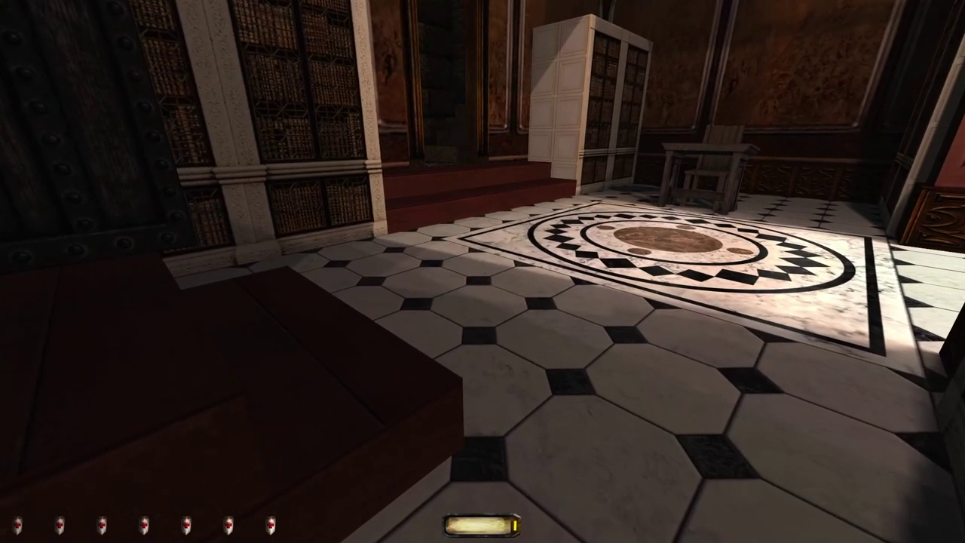
key("w")
key("w")
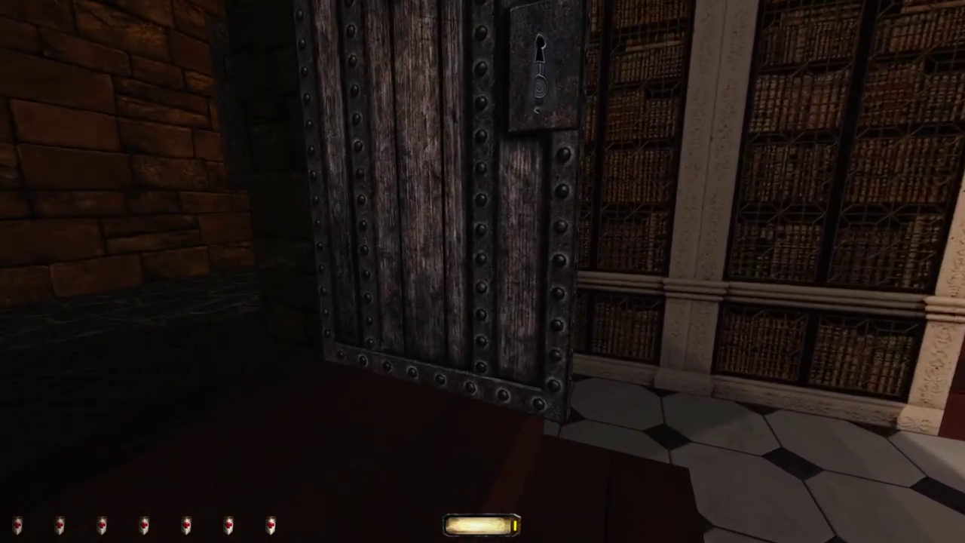
Step: Quicksave and walk down the torchlit stone corridor
key("w")
key("w")
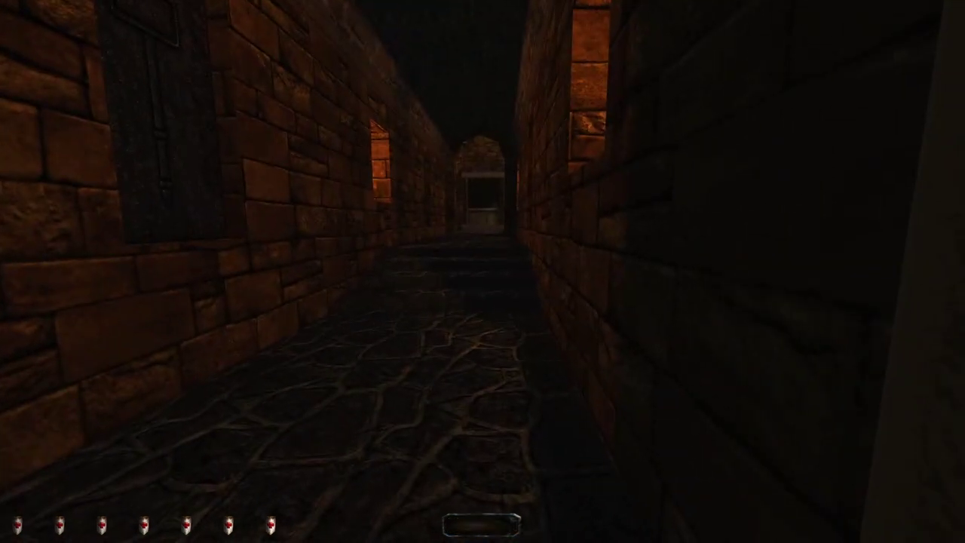
key("F5")
key("w")
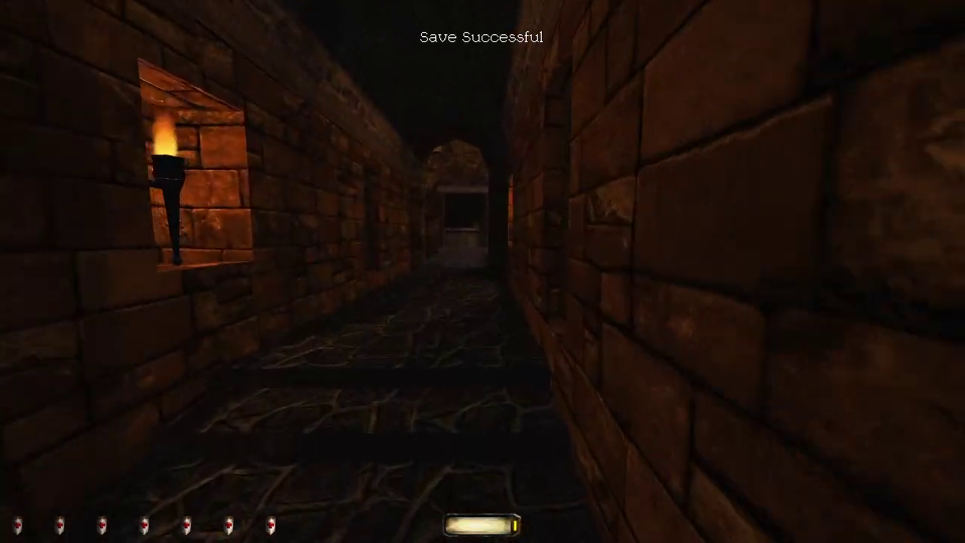
Step: Cross the chandelier-lit hall past the staircase toward the library doorway
key("w")
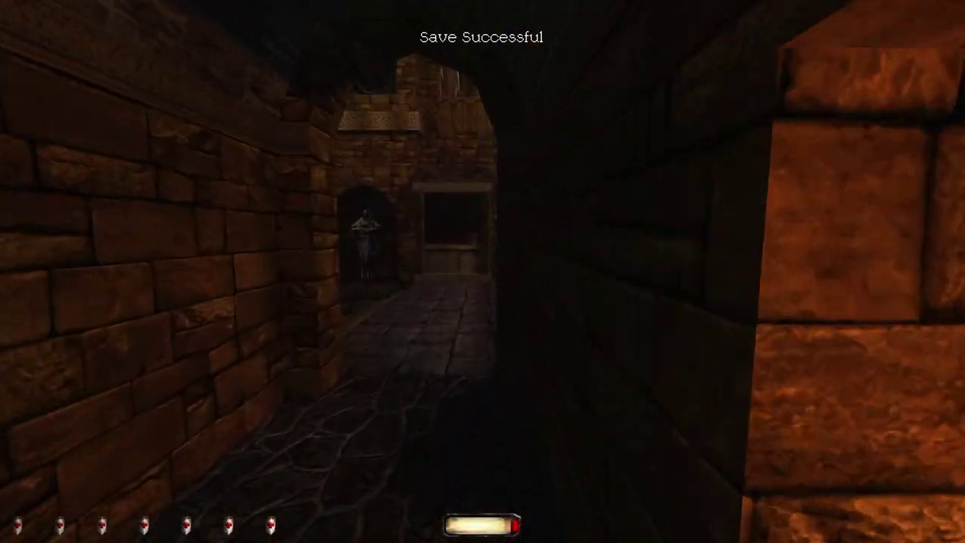
key("w")
key("w")
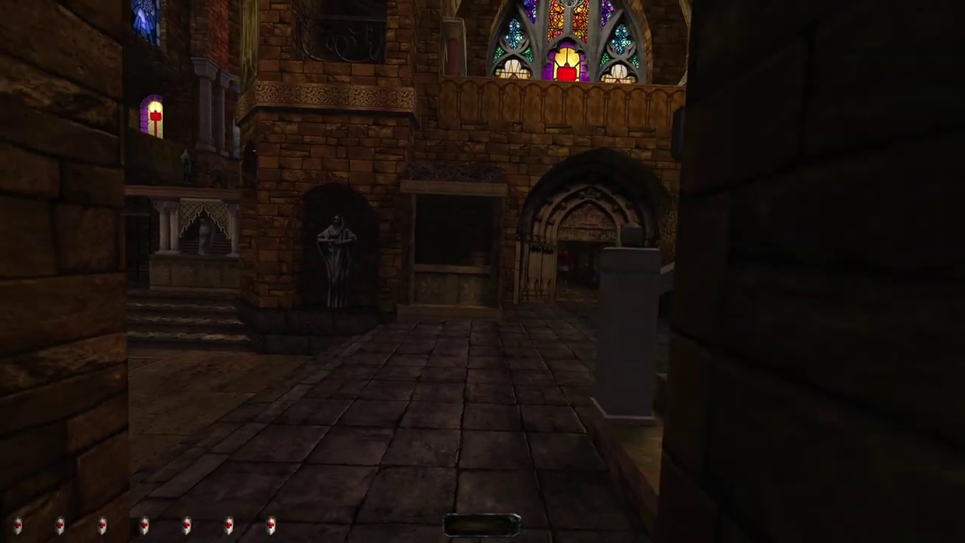
key("w")
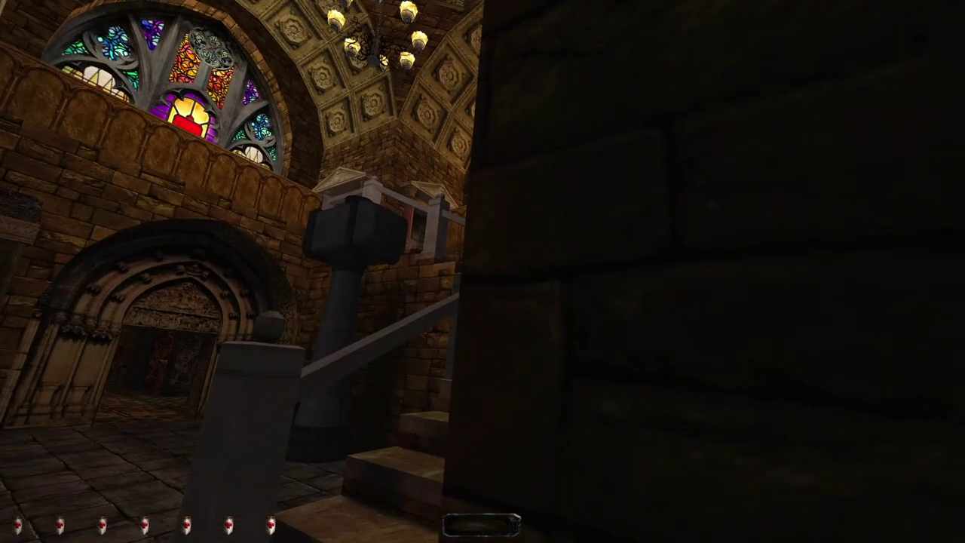
key("w")
key("w")
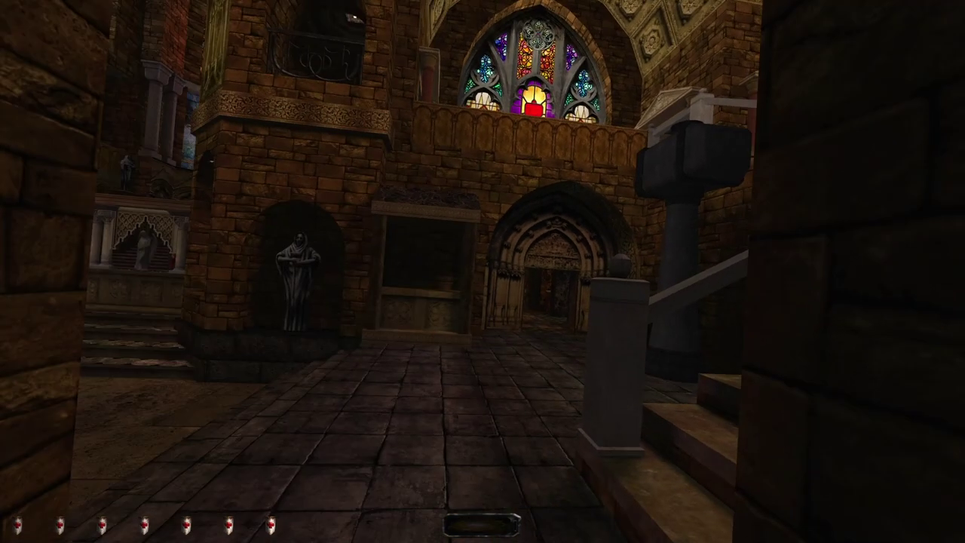
key("w")
key("w")
key("w")
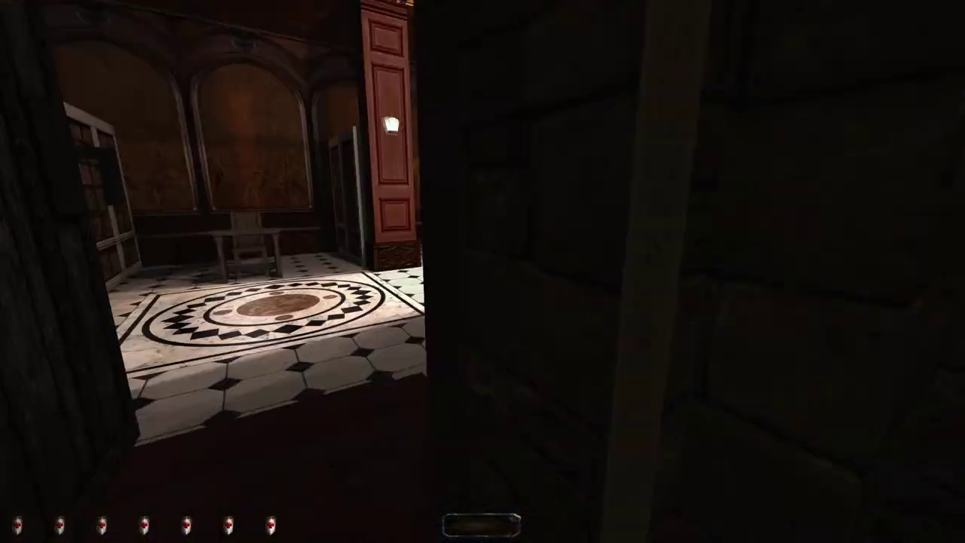
Step: Cross the library, climb the red steps past the white cabinet, and reach the red-framed doorway
key("w")
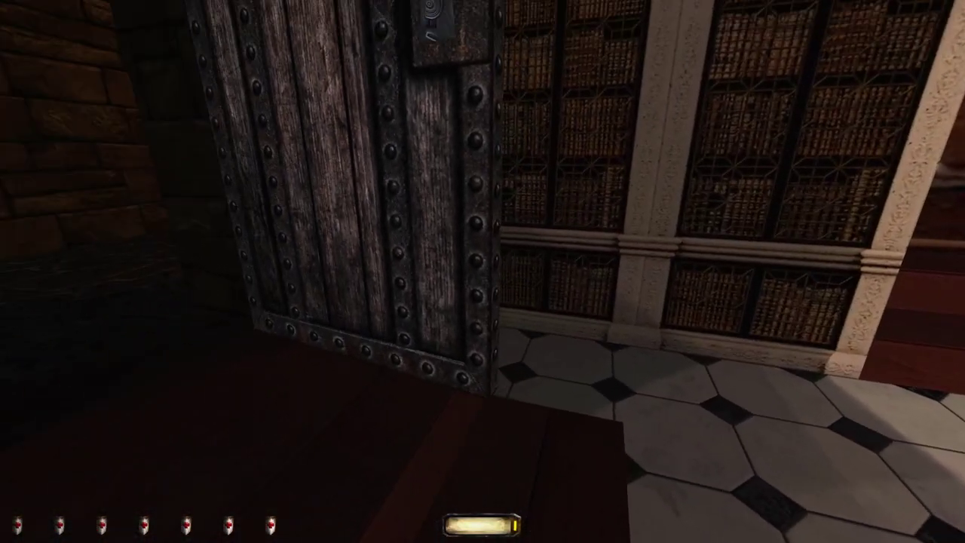
key("w")
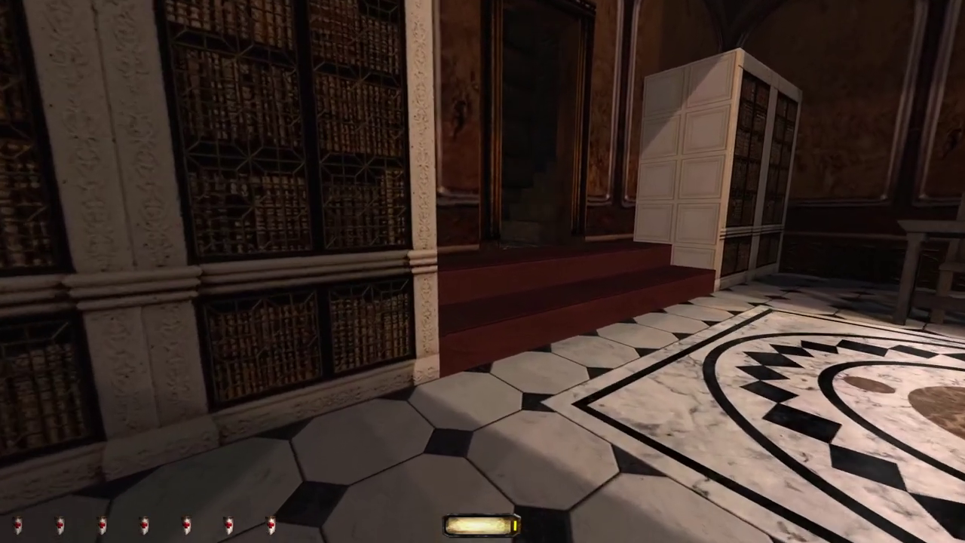
key("w")
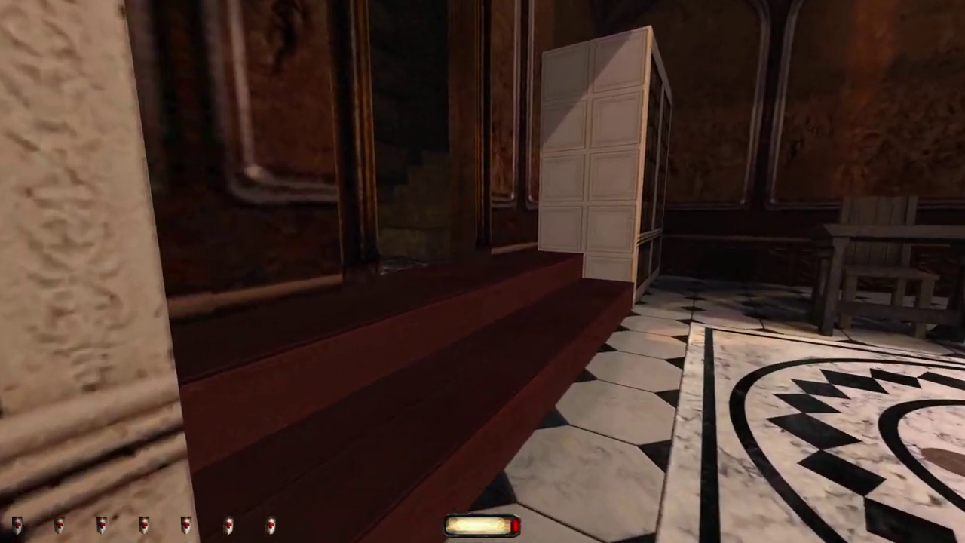
key("w")
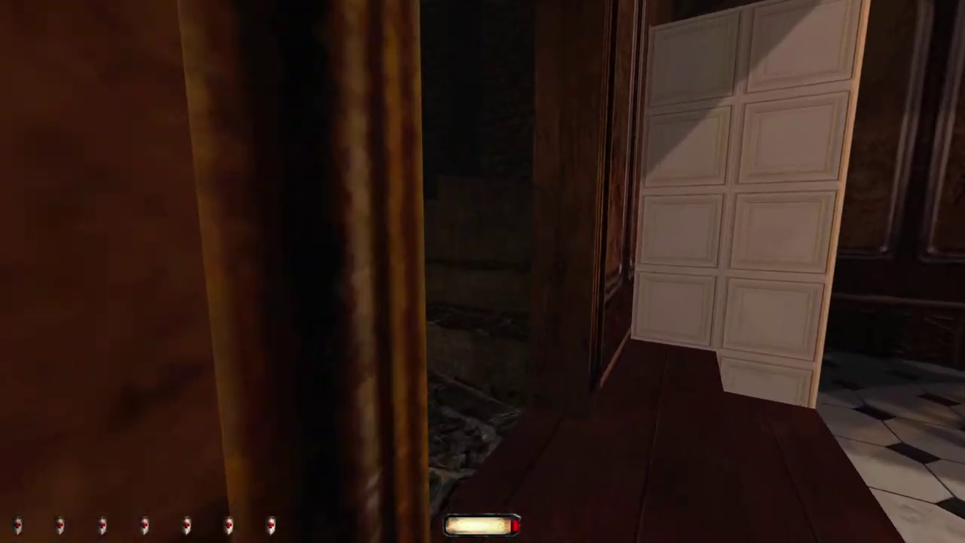
key("w")
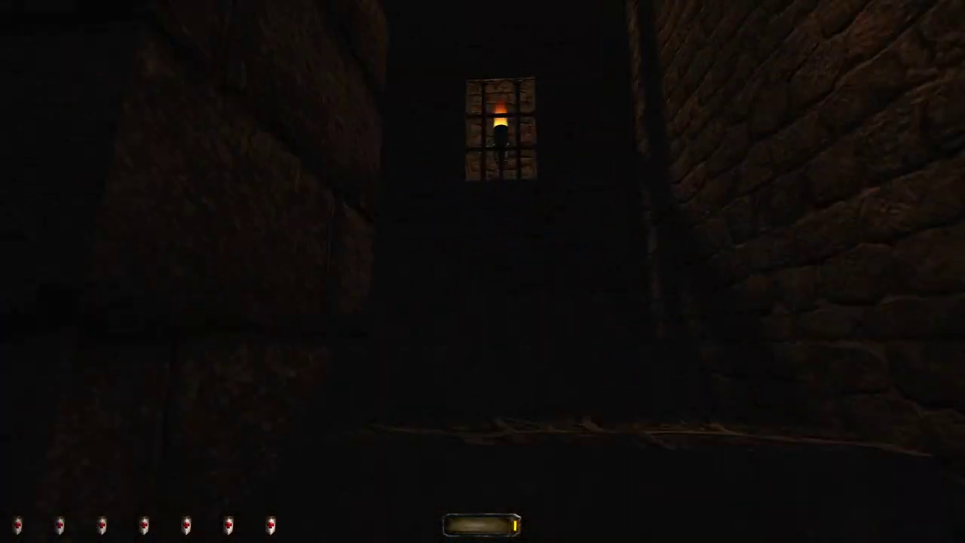
key("w")
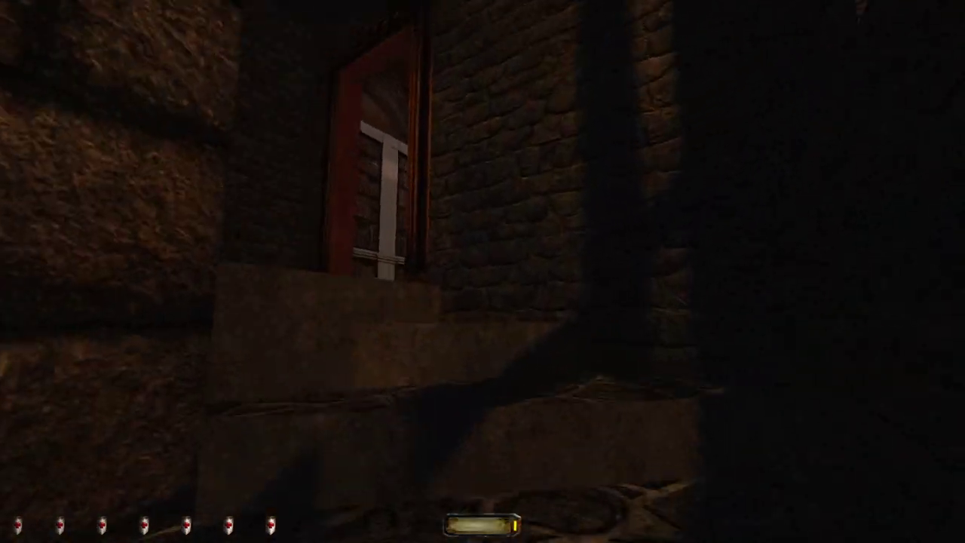
key("w")
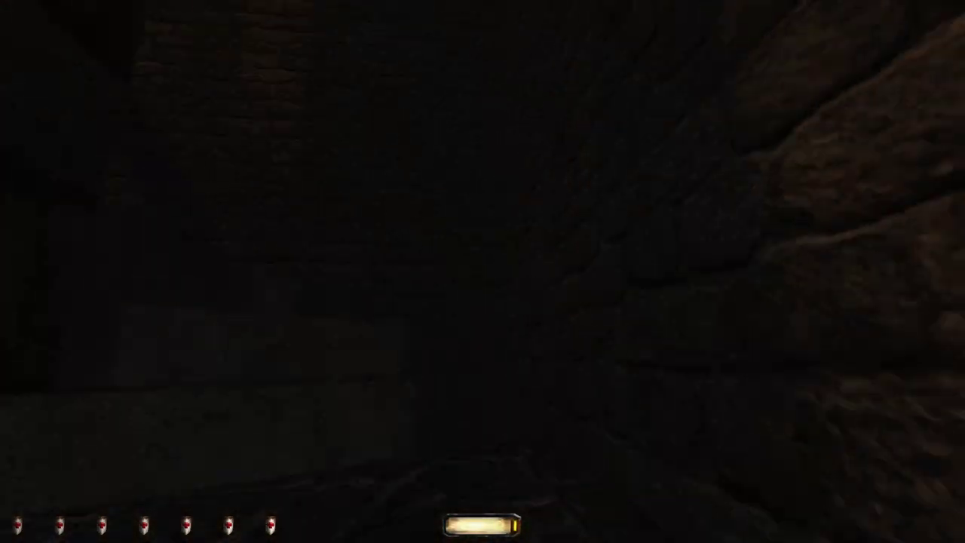
key("w")
key("w")
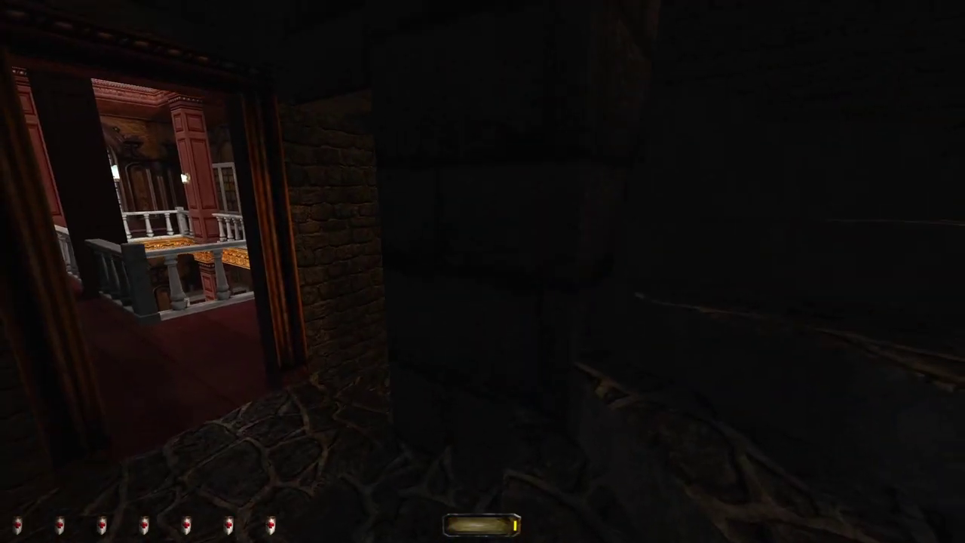
Step: Edge back and forth at the red-framed doorway, glancing up at the lit window
key("s")
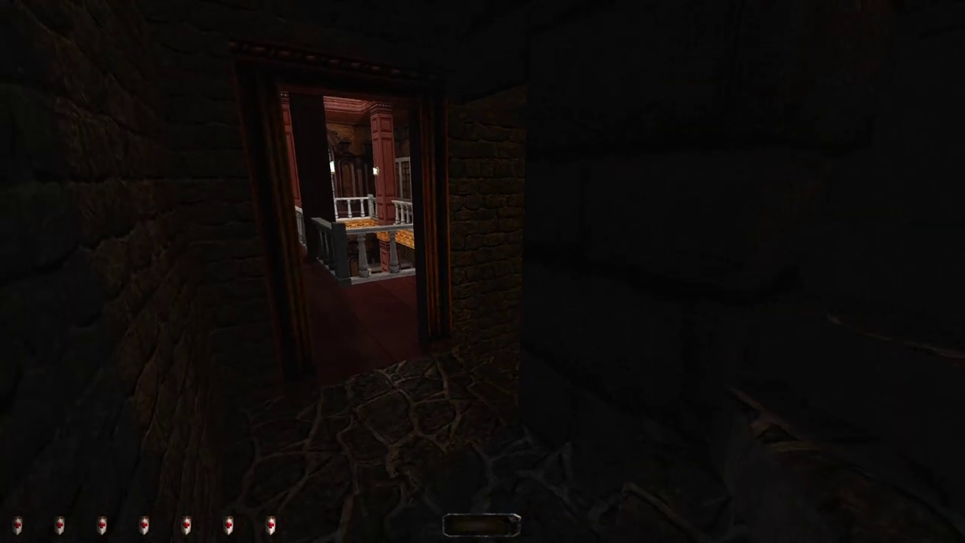
key("w")
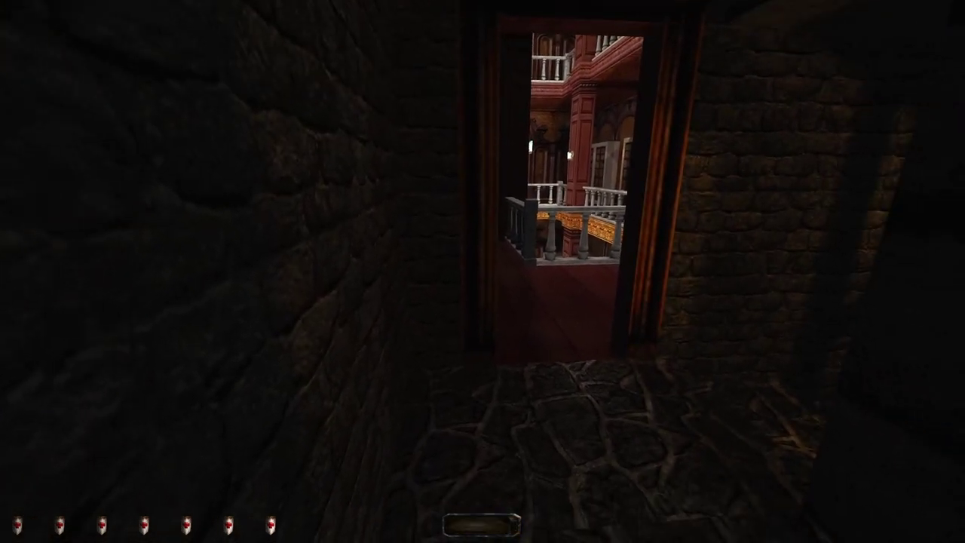
key("w")
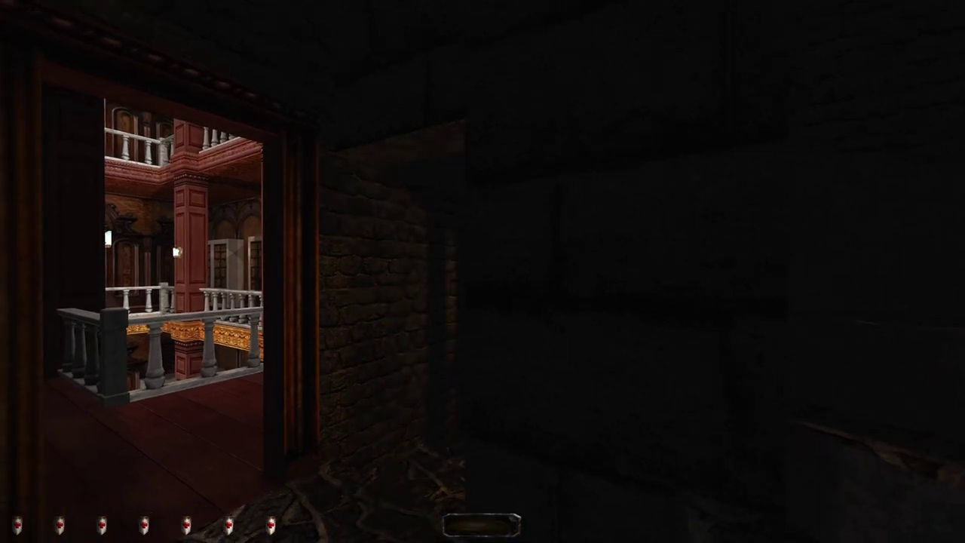
key("s")
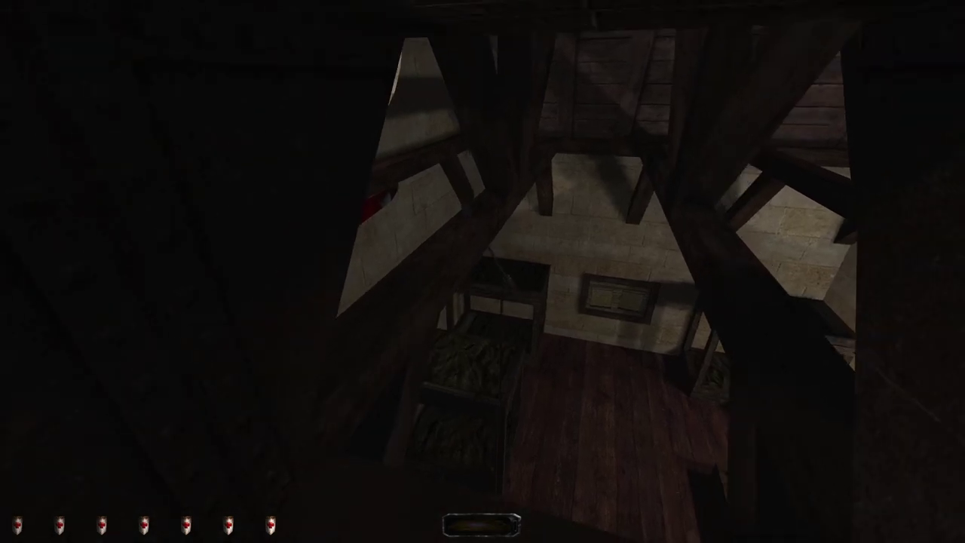
Step: Ready a rope arrow and review the cathedral mission map before resuming the watch
key("7")
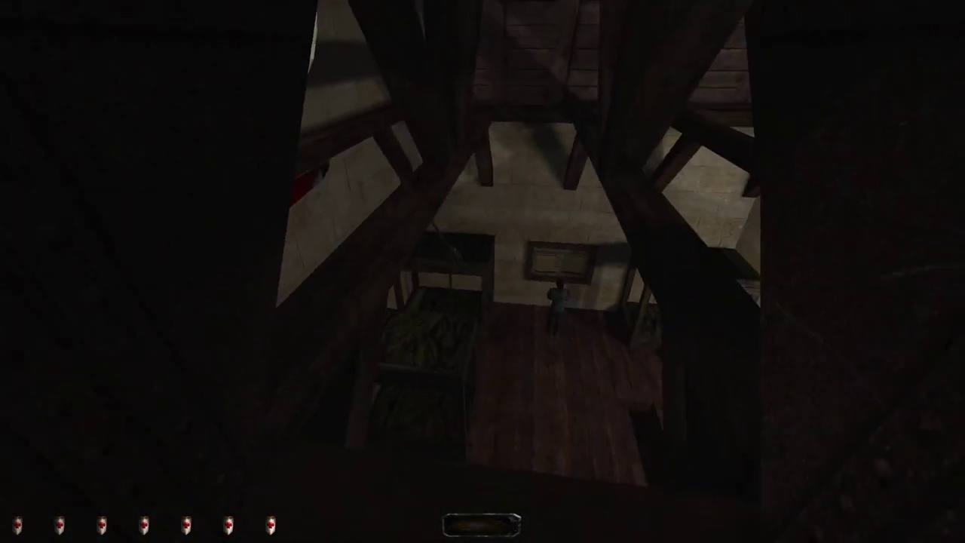
key("m")
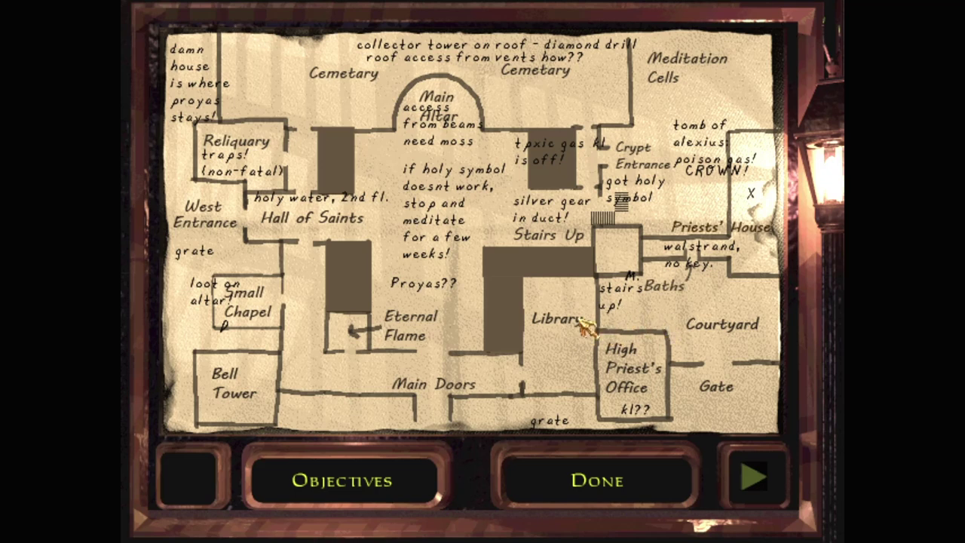
key("Escape")
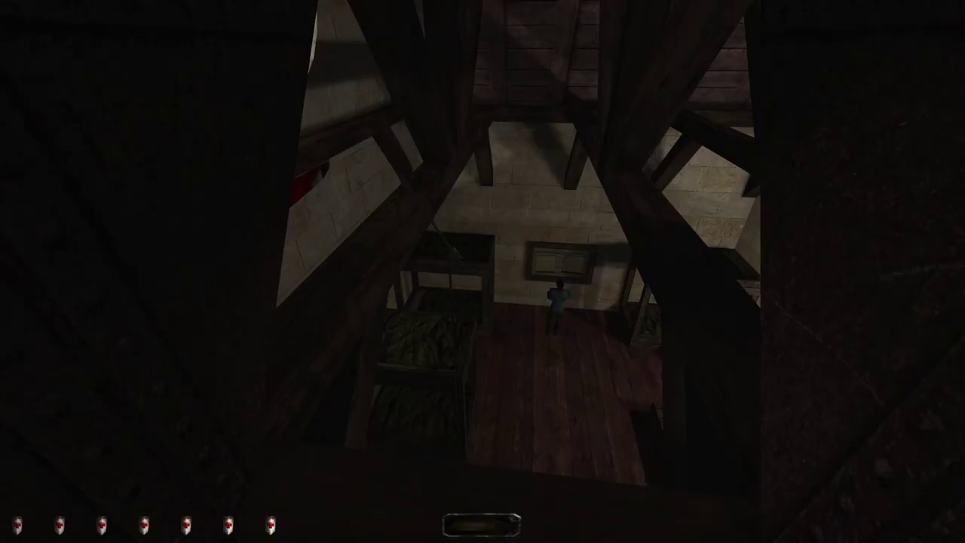
Step: Crawl along the dark vent and lower into the opening above the bunk room
left_click_drag(483, 271, 483, 271)
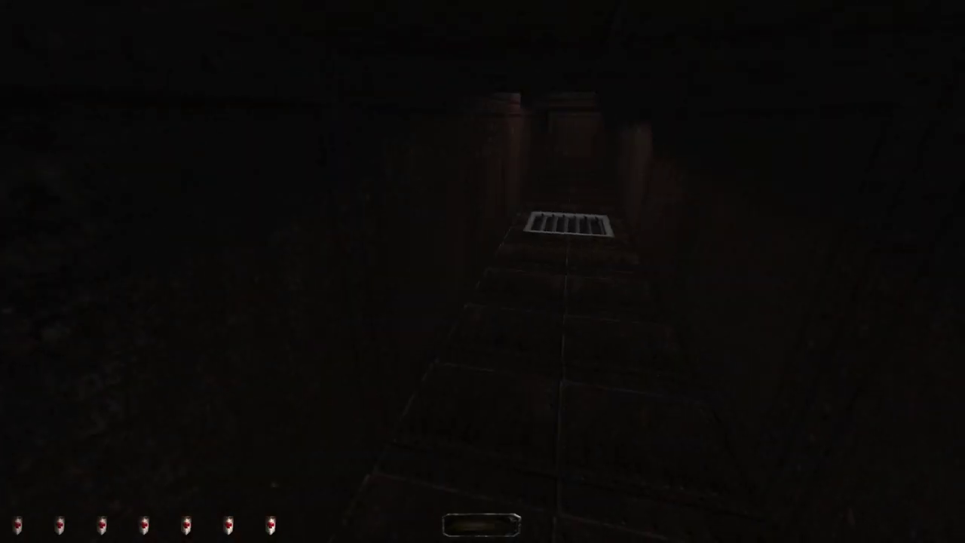
key("w")
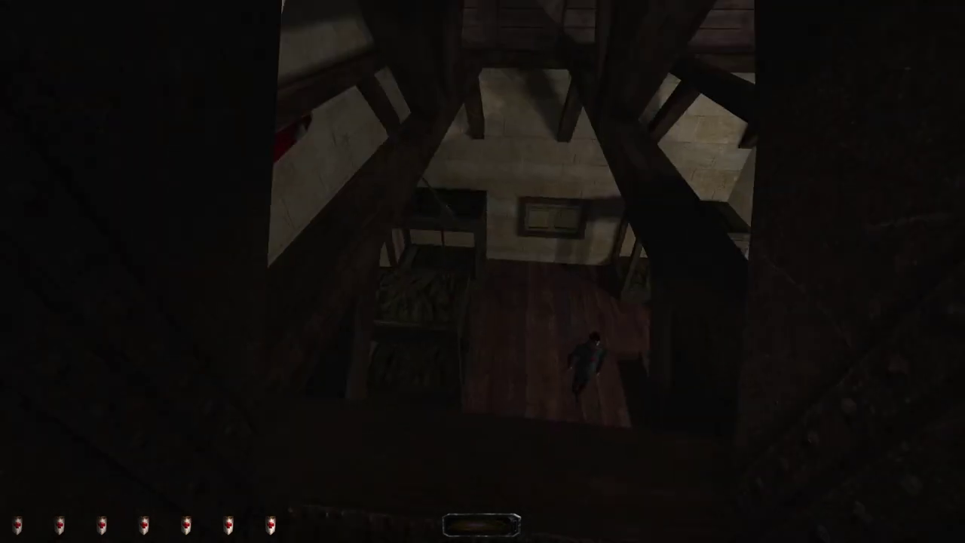
key("w")
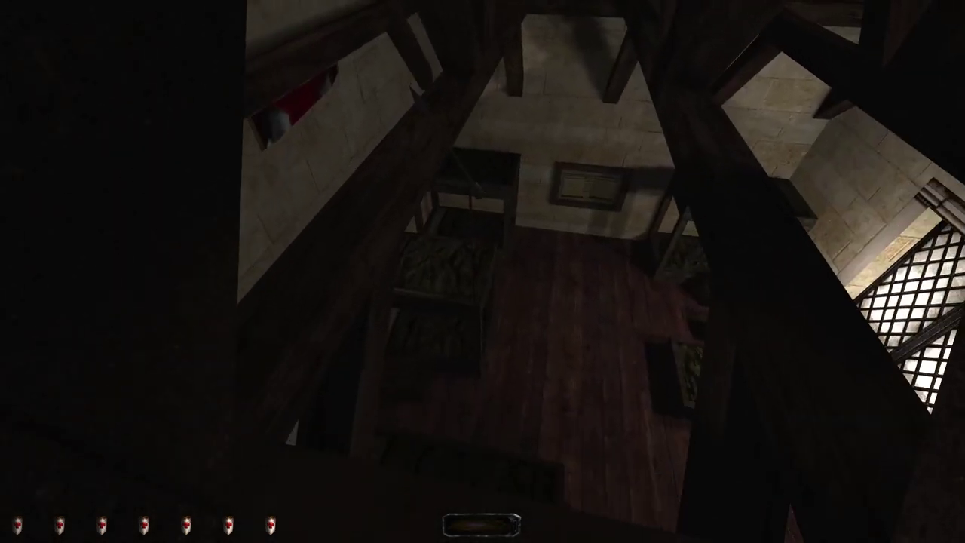
Step: Fire a rope arrow into the ceiling beam, then drop down from the beams
key("5")
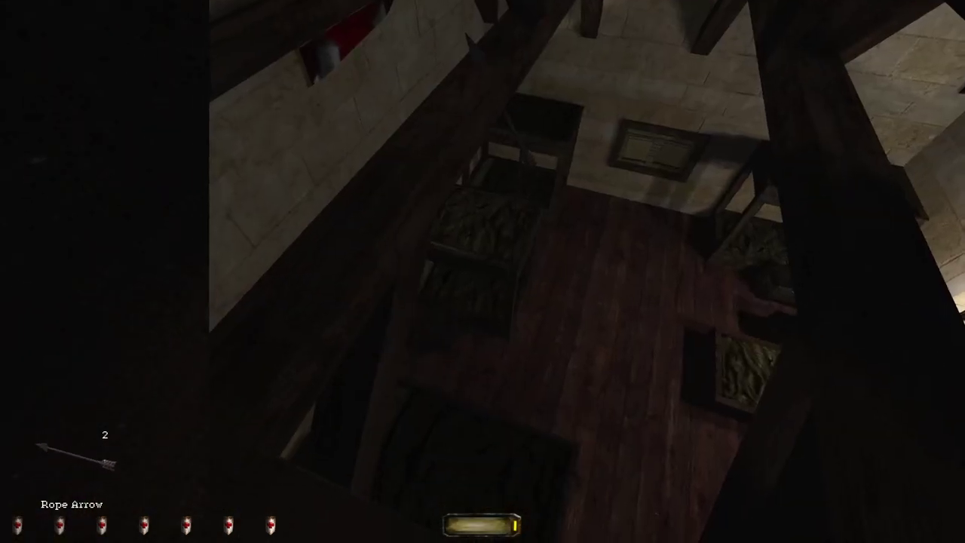
left_click(483, 272)
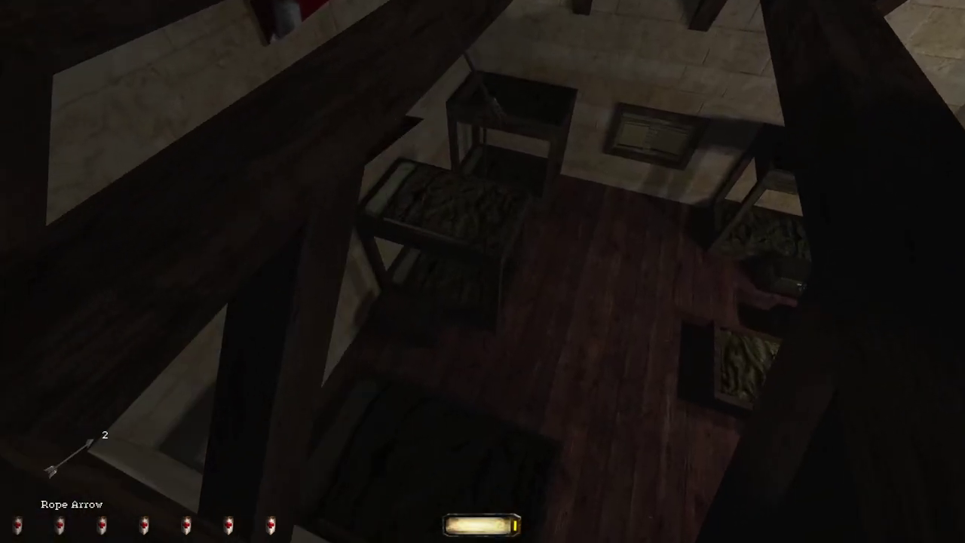
key("w")
key("w")
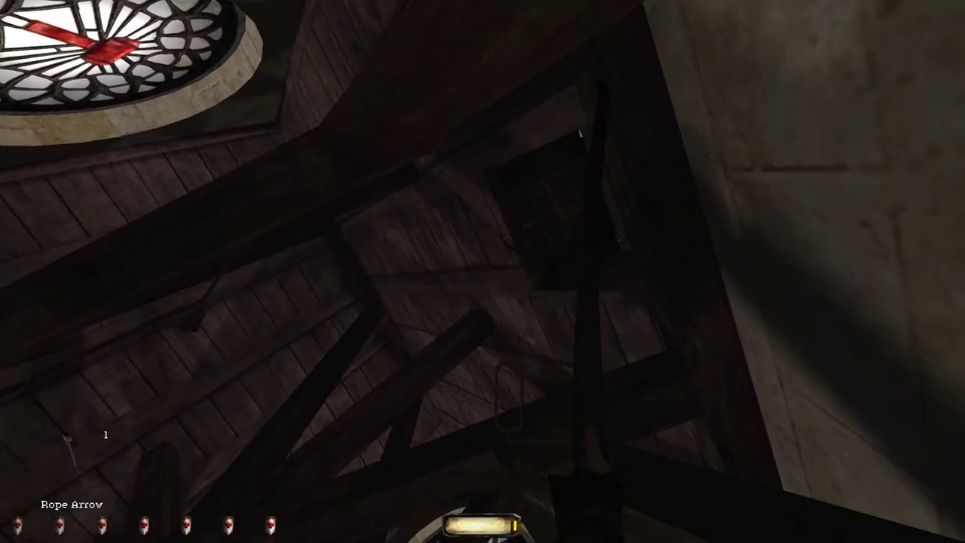
key("w")
key("w")
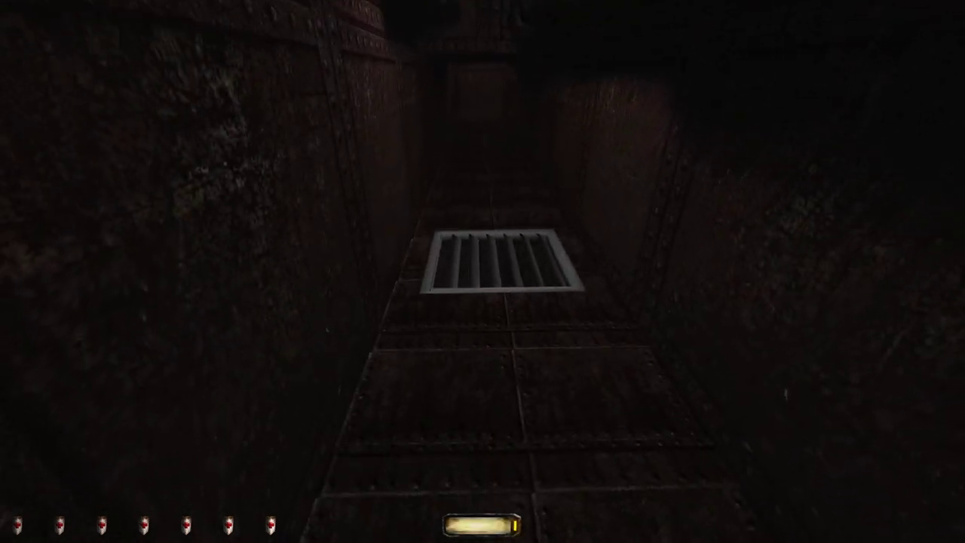
Step: Walk up to the floor grate and lean in to peer through its bars
key("w")
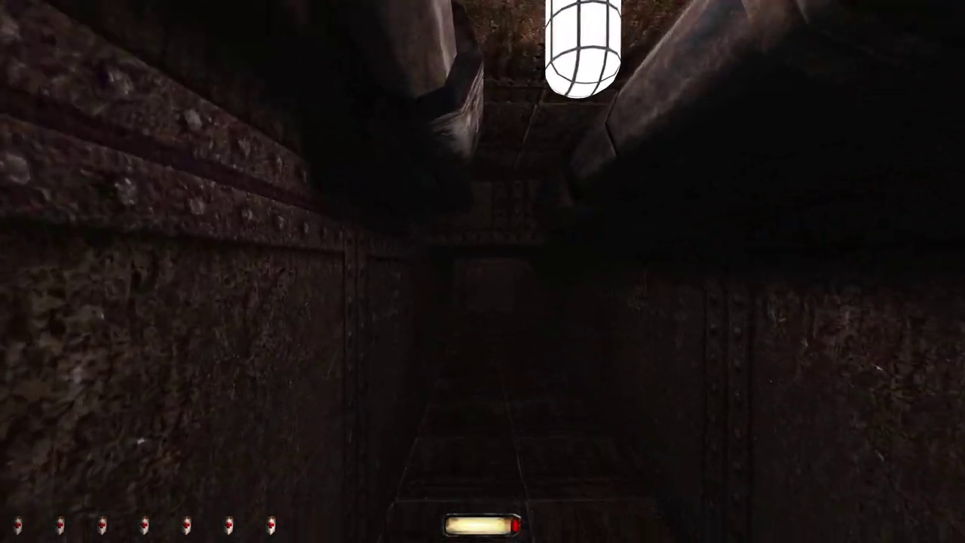
key("w")
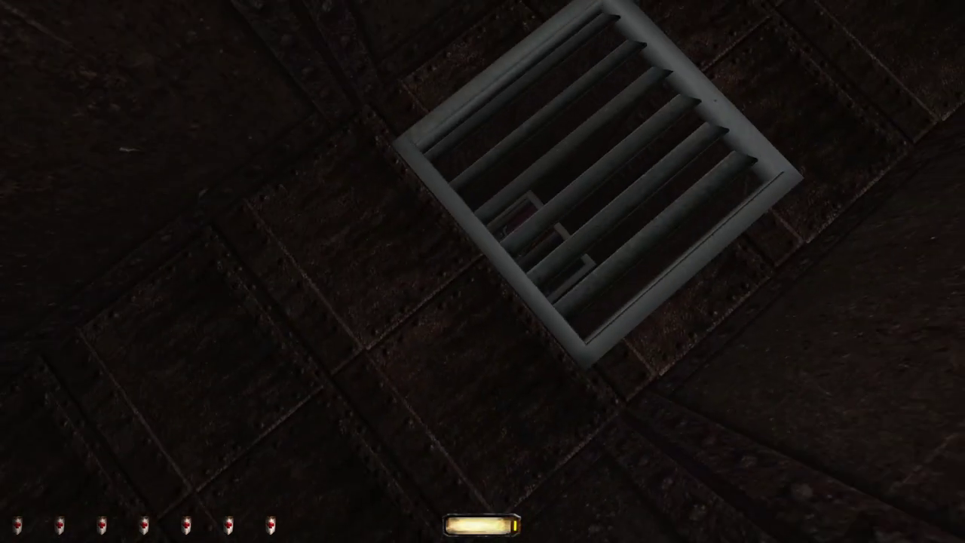
key("w")
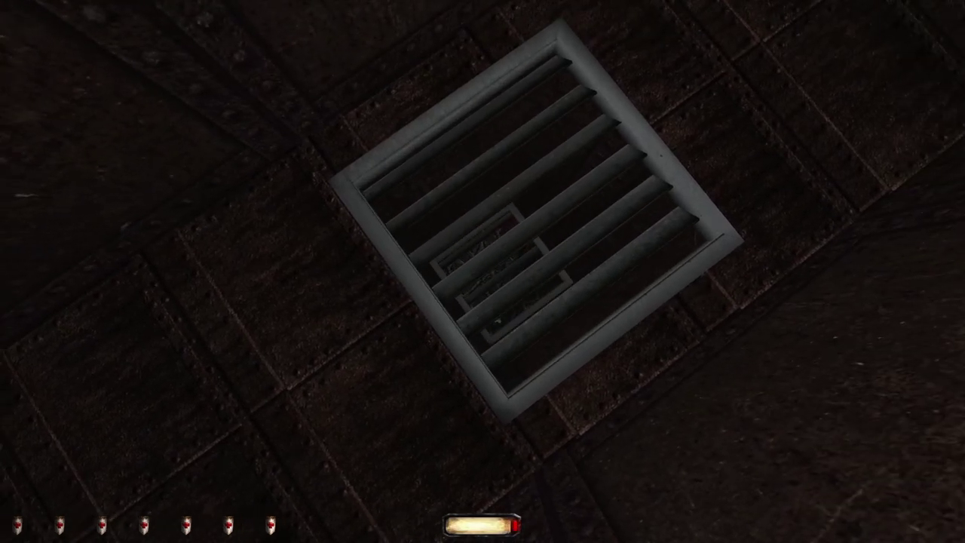
key("w")
key("w")
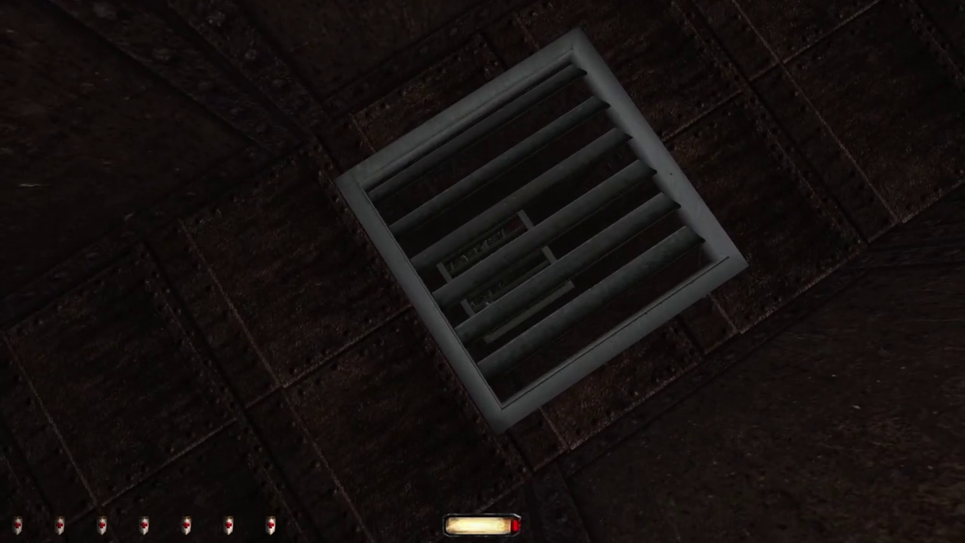
key("w")
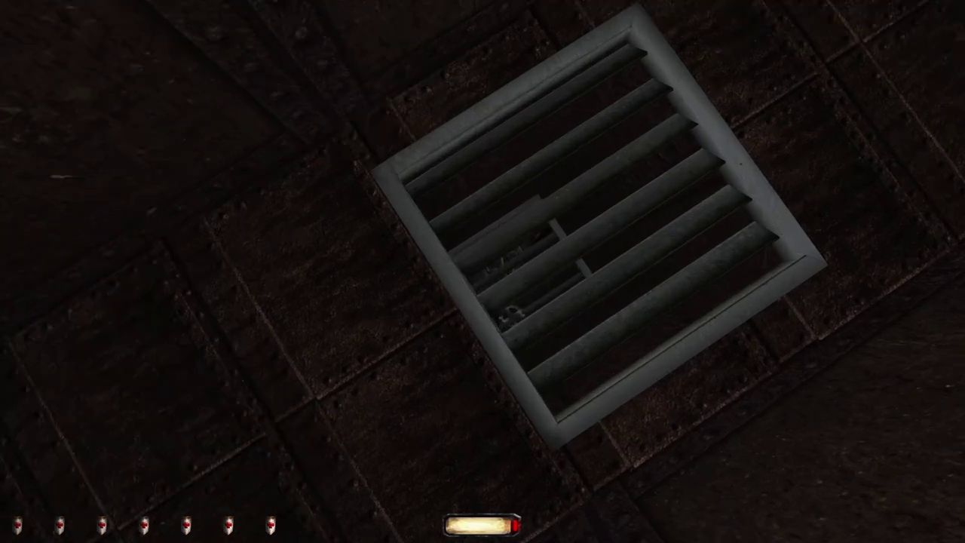
key("w")
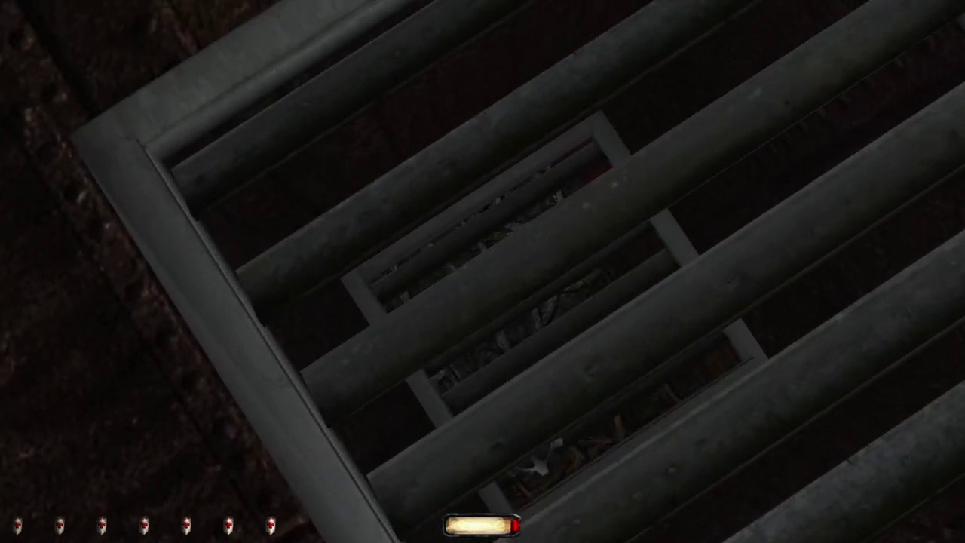
key("w")
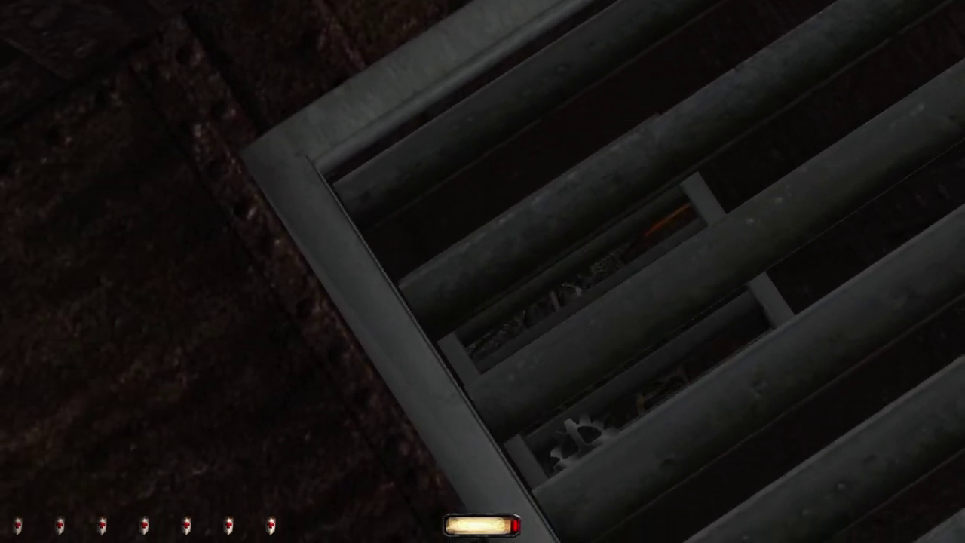
key("w")
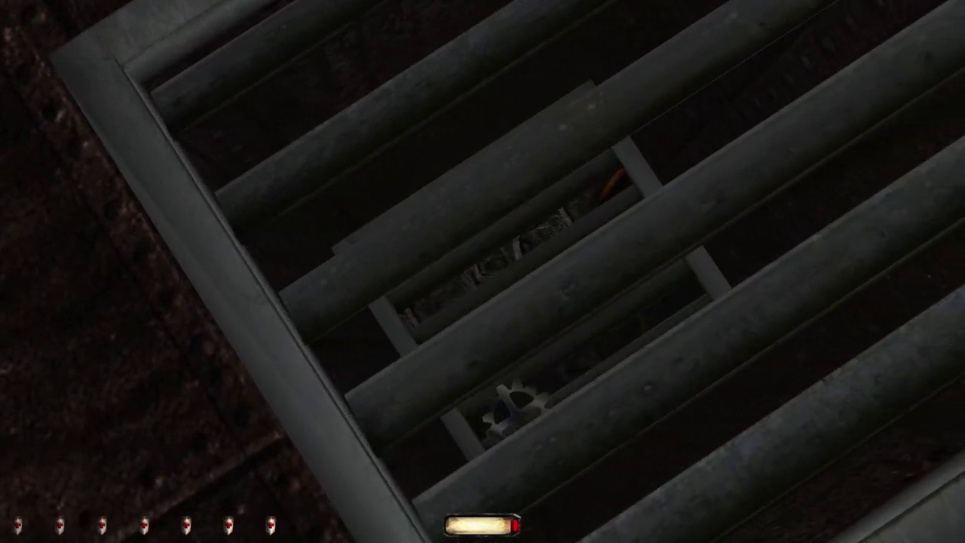
key("w")
key("w")
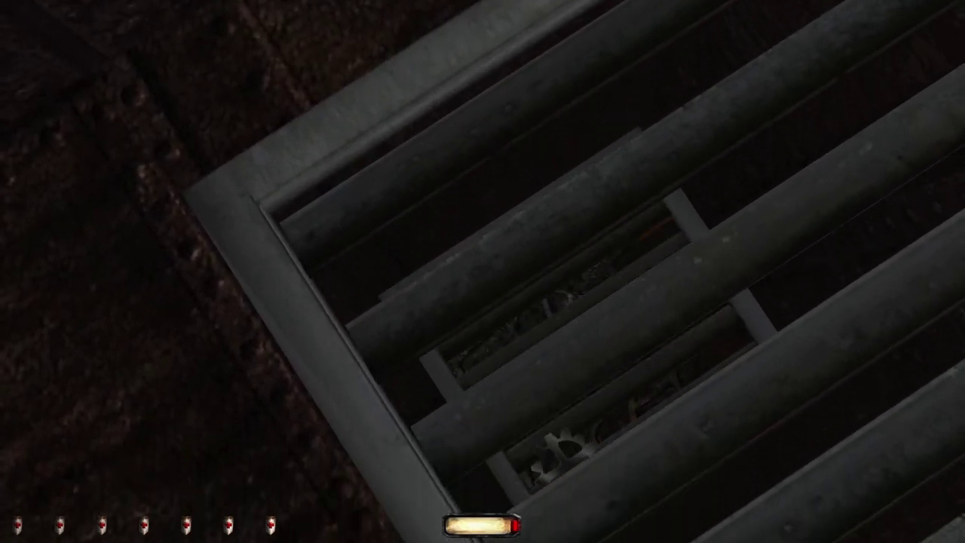
Step: Back away past the grate and creep along the dark riveted shaft
key("s")
key("s")
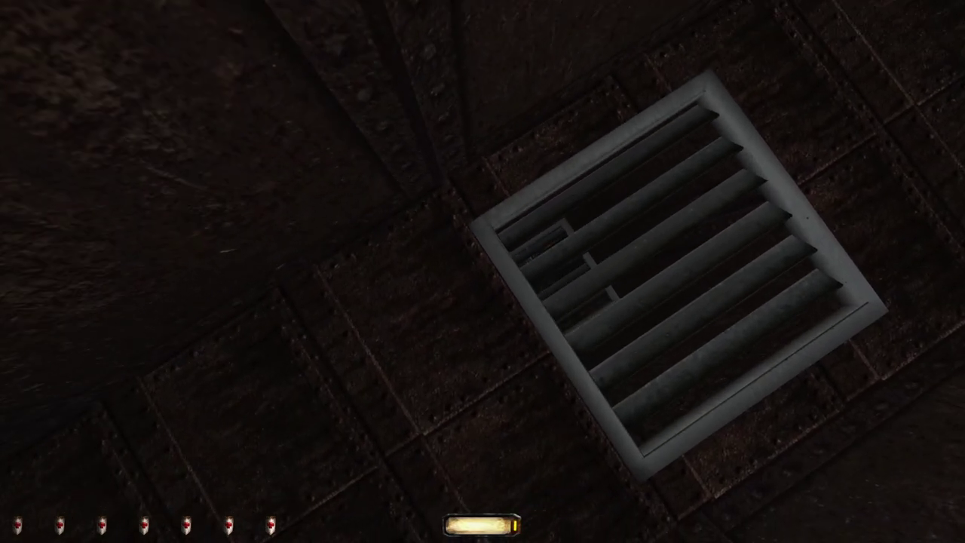
key("s")
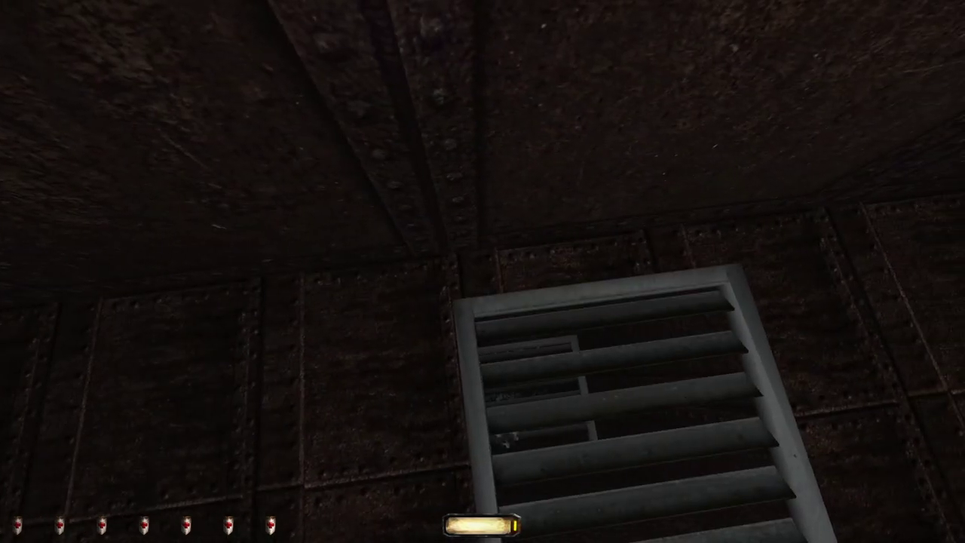
key("w")
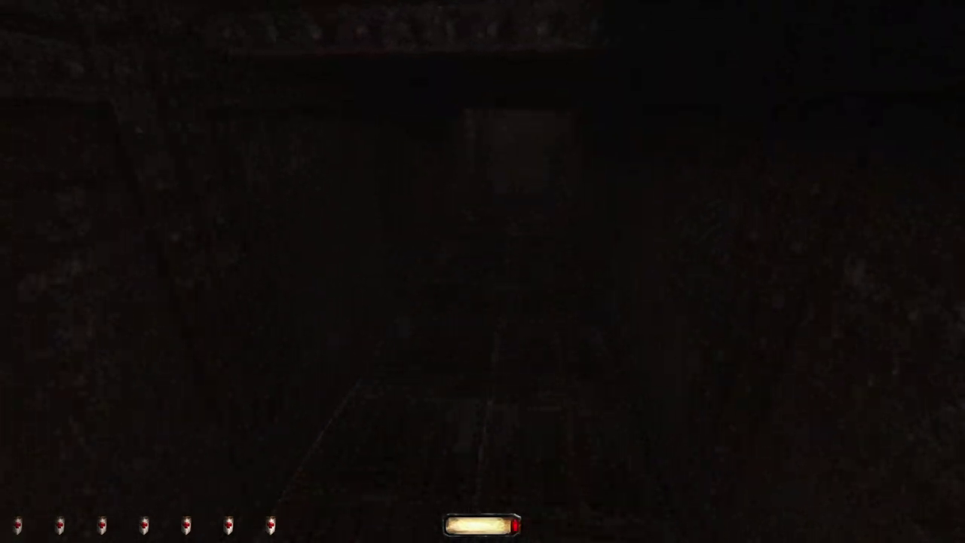
key("w")
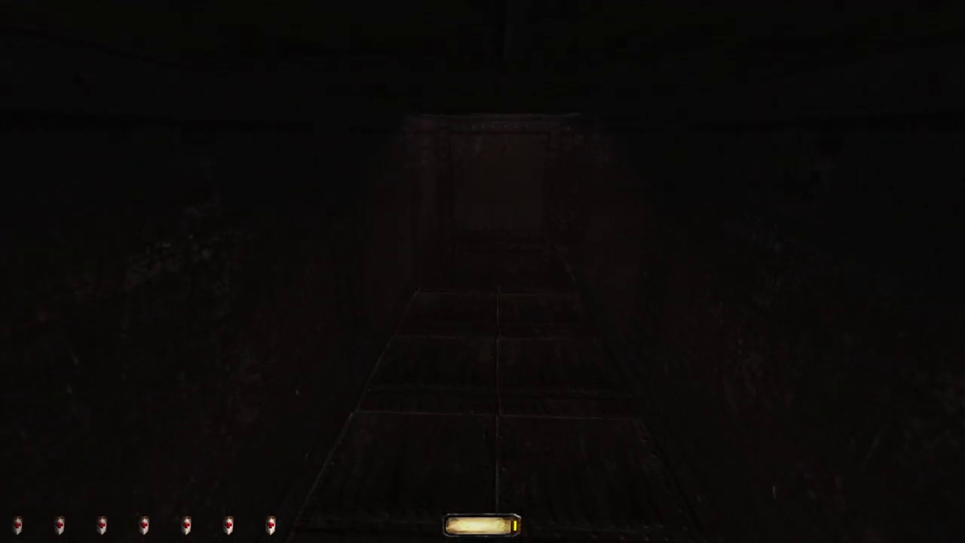
Step: Crawl down the dark vent shaft to the lit library opening and drop onto the bookshelf balcony
key("w")
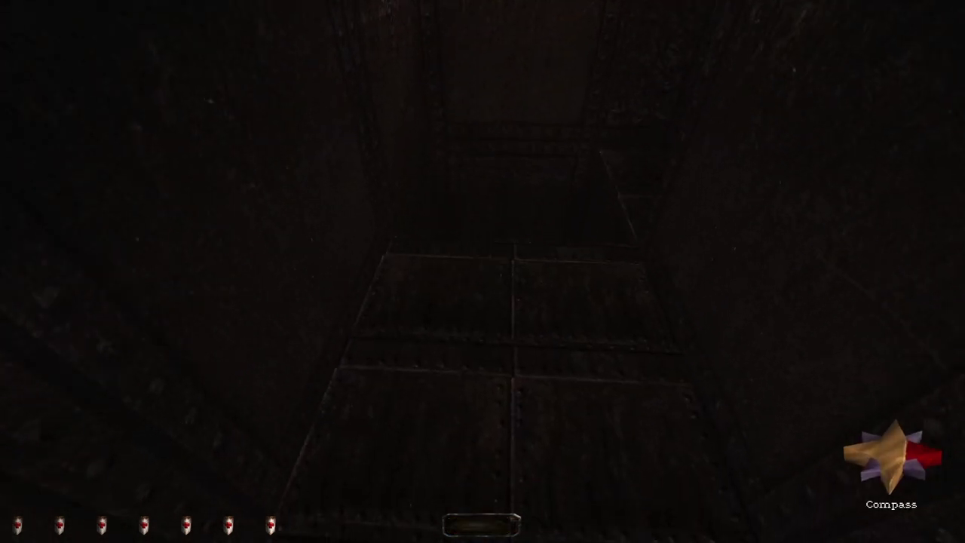
key("w")
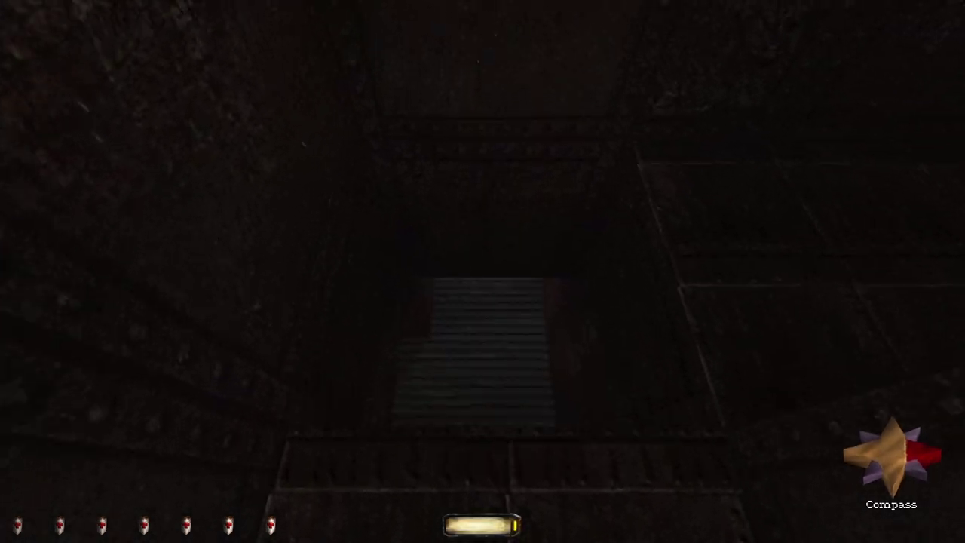
key("w")
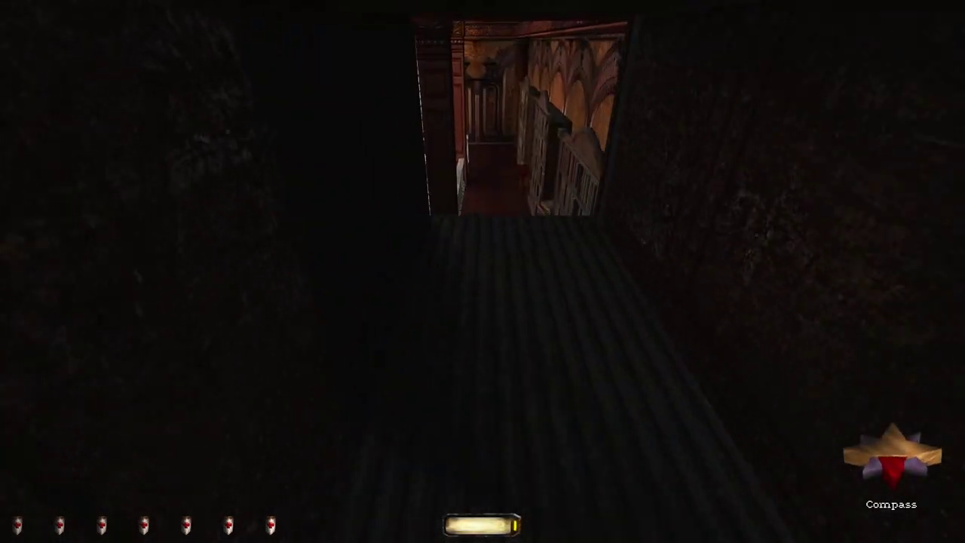
key("w")
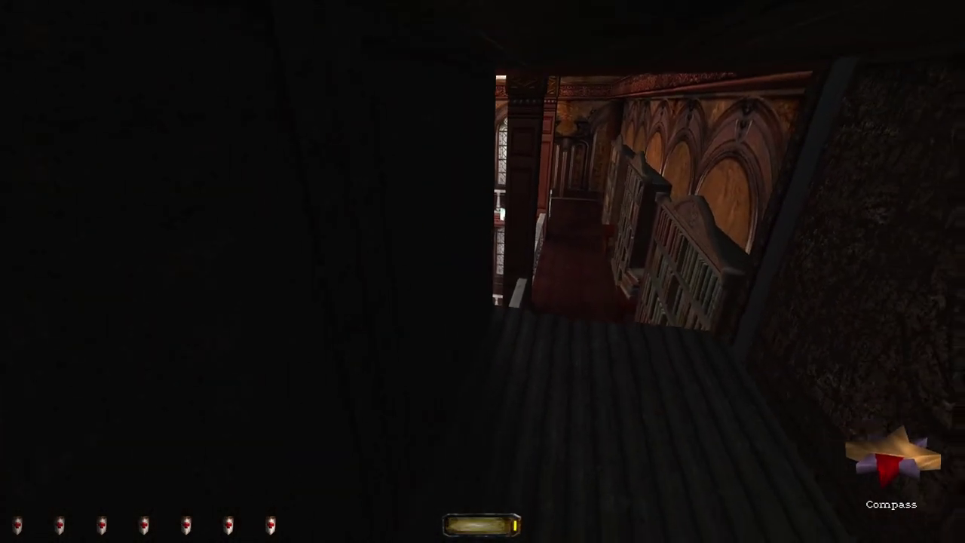
key("w")
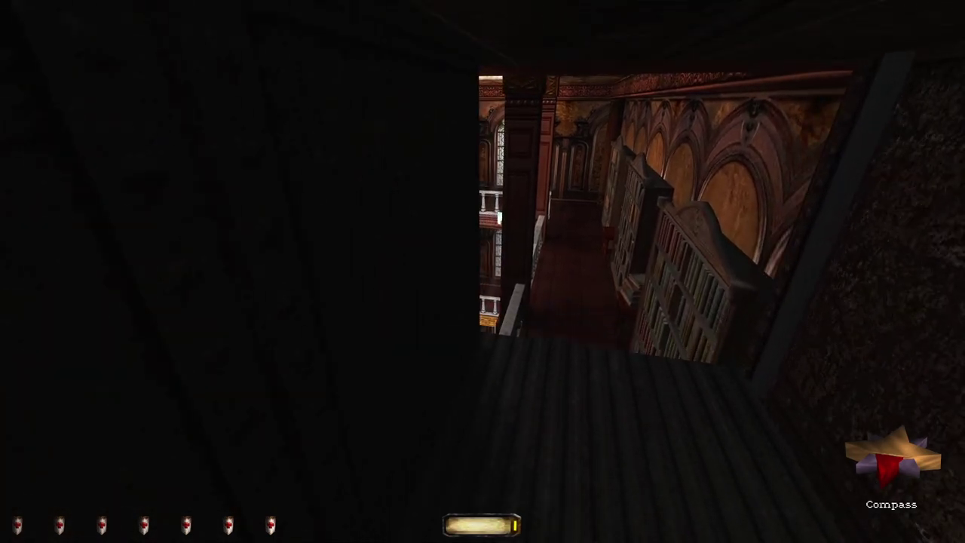
key("w")
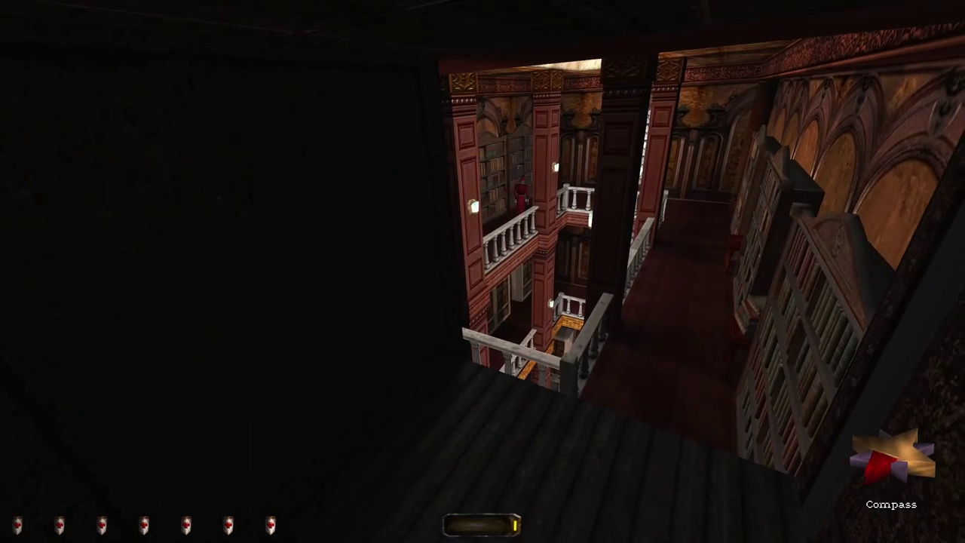
key("w")
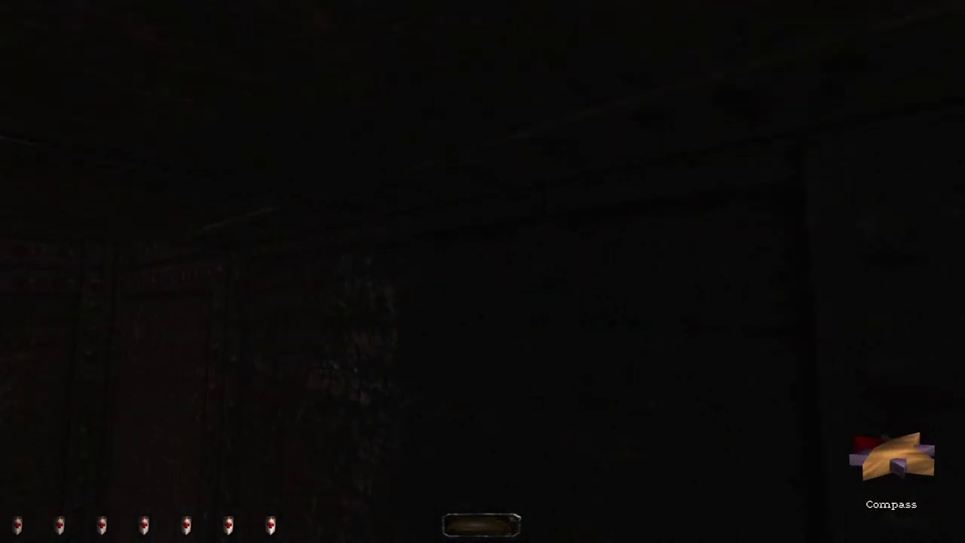
key("w")
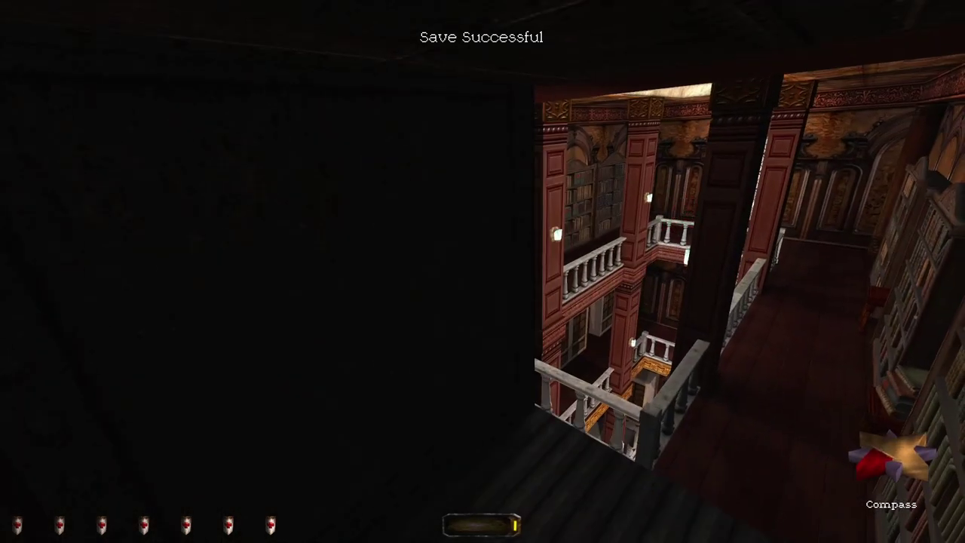
key("w")
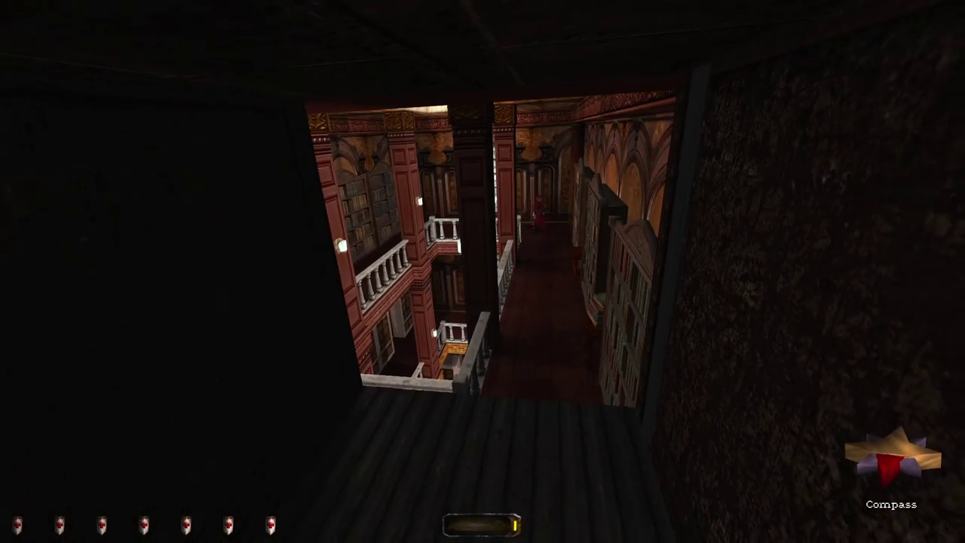
key("w")
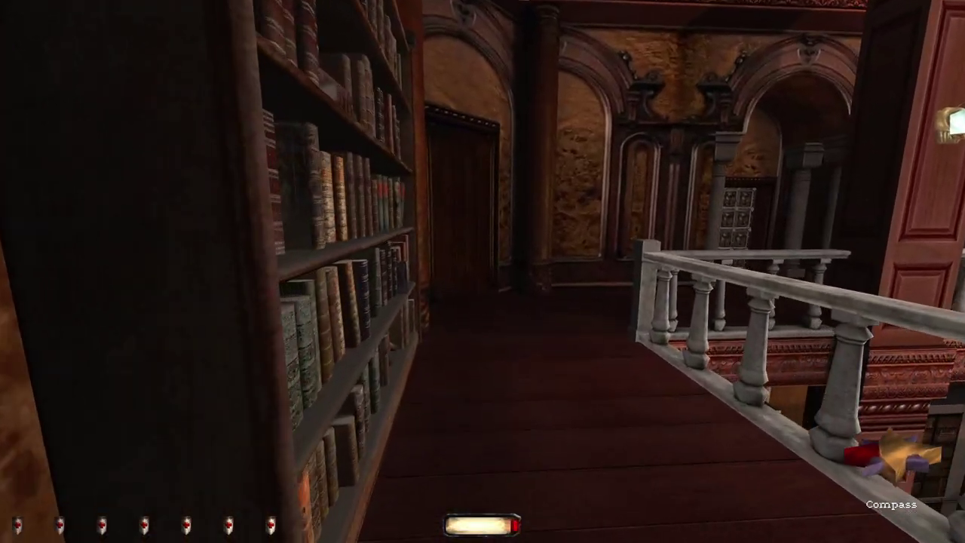
Step: Walk the gallery past the bookshelves and down the hallway to the open doorway
key("w")
key("w")
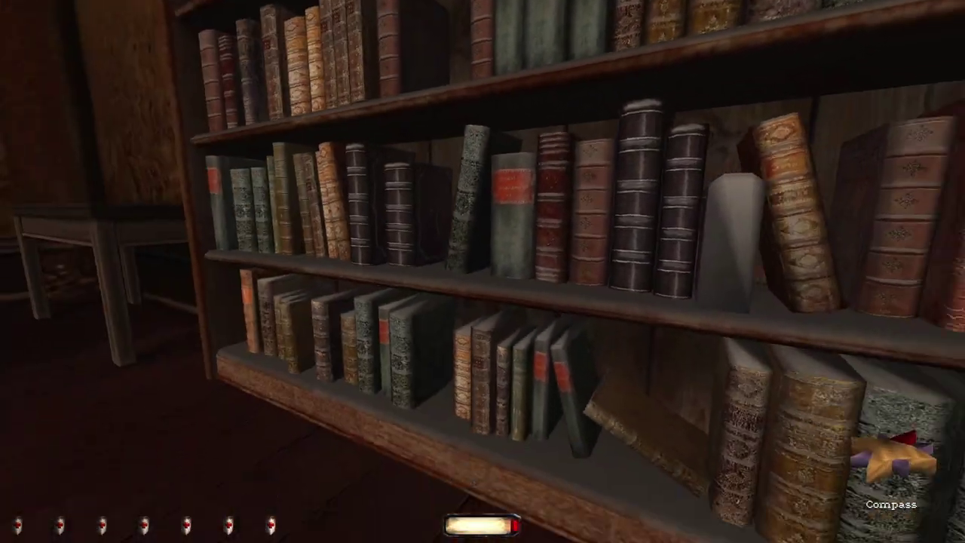
key("w")
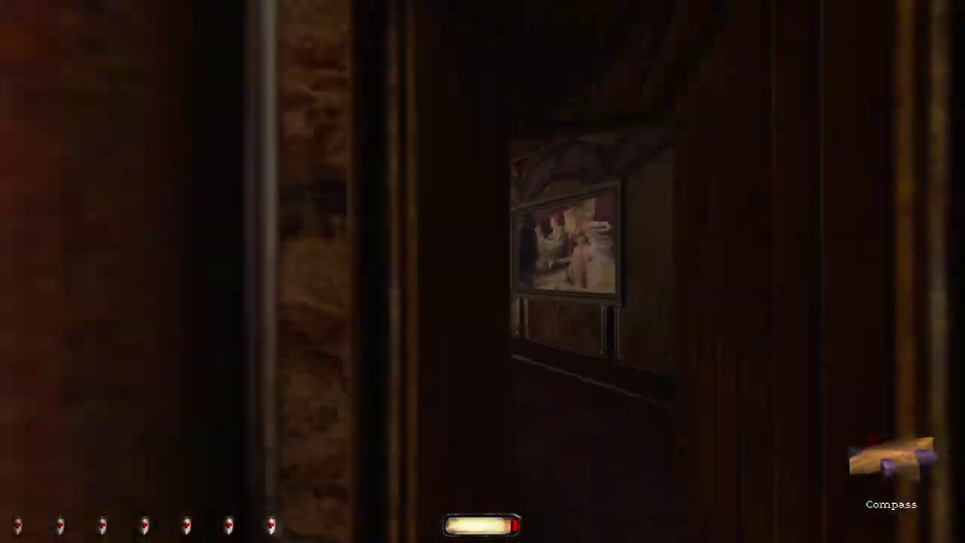
key("w")
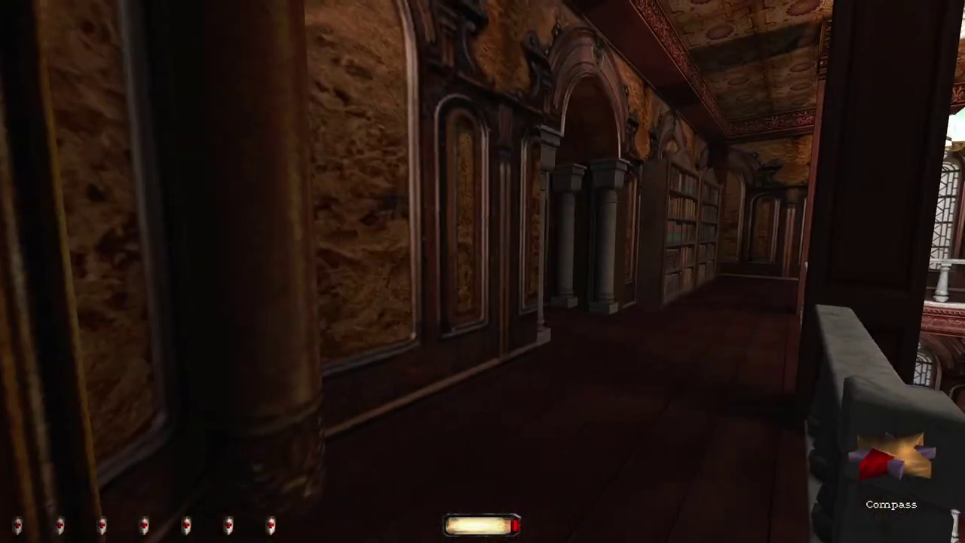
key("w")
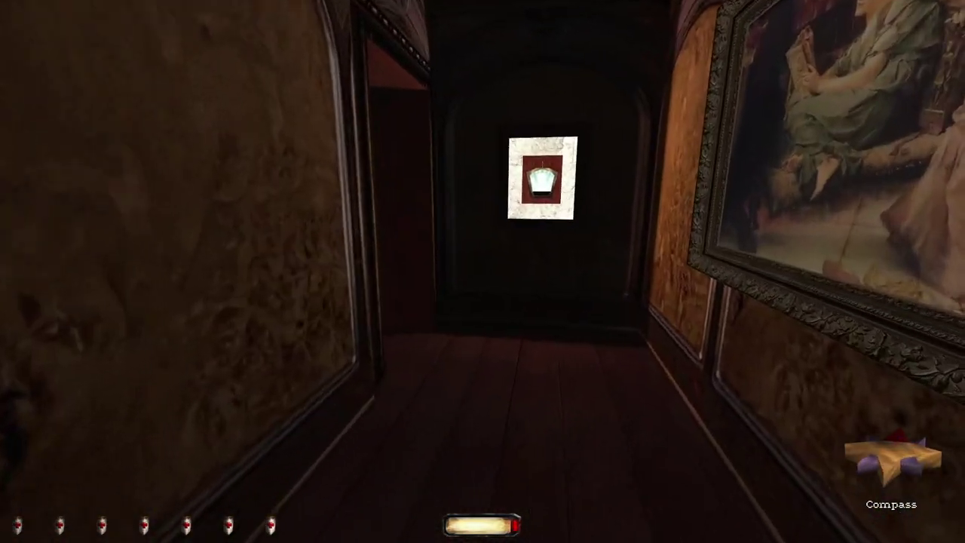
Step: Enter the dark stone room, look up past the grate, and check the mission map
key("w")
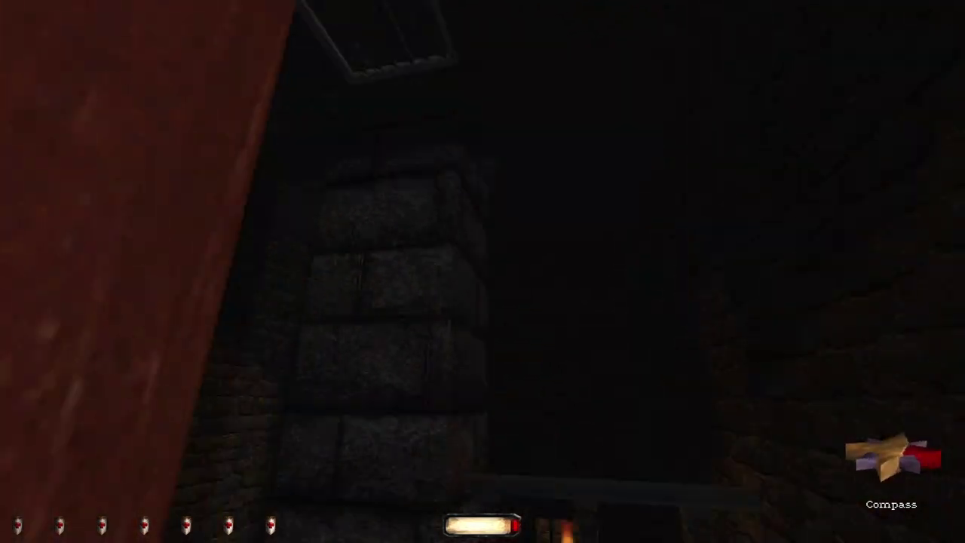
key("w")
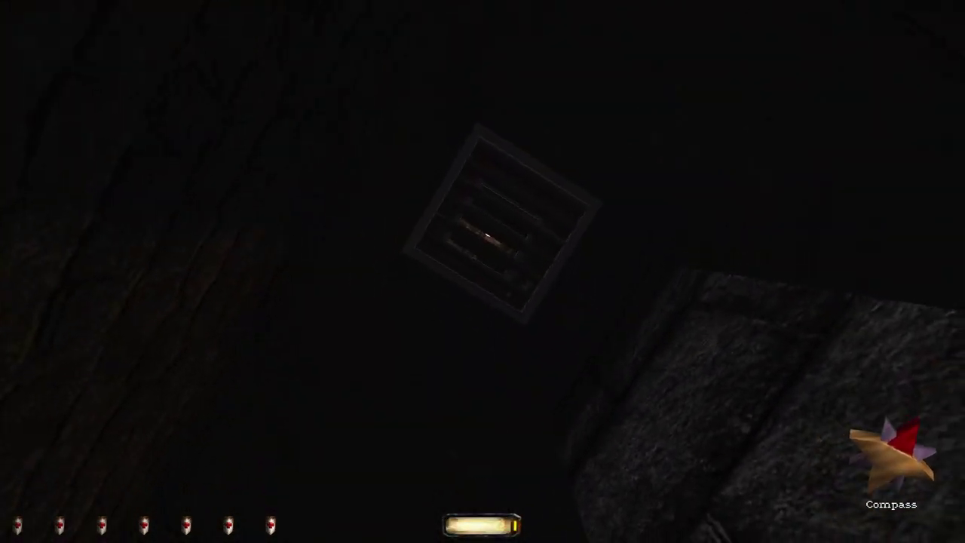
key("w")
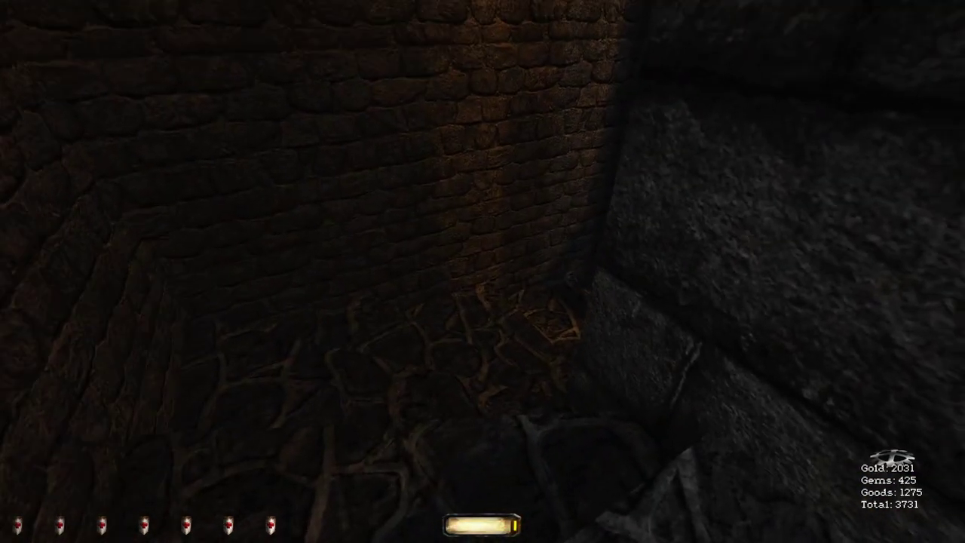
key("m")
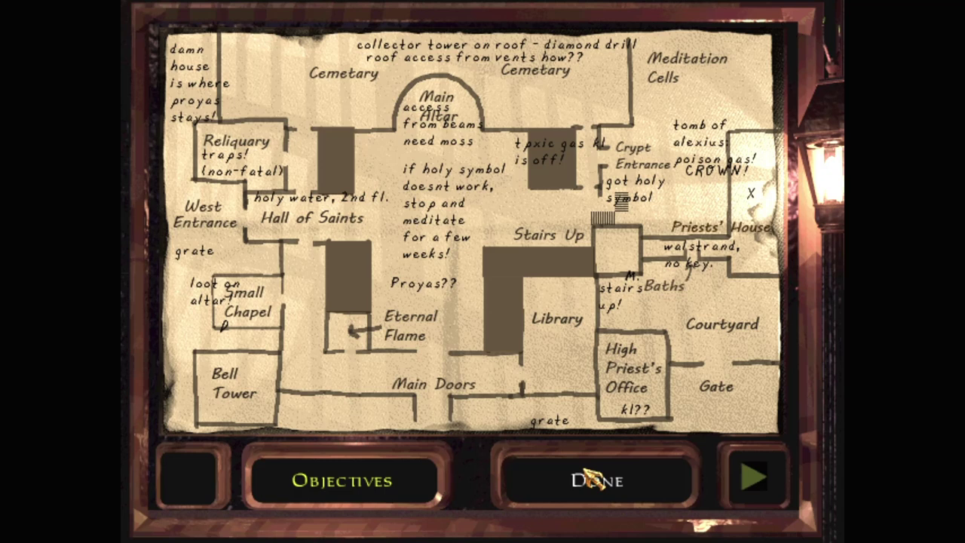
left_click(592, 480)
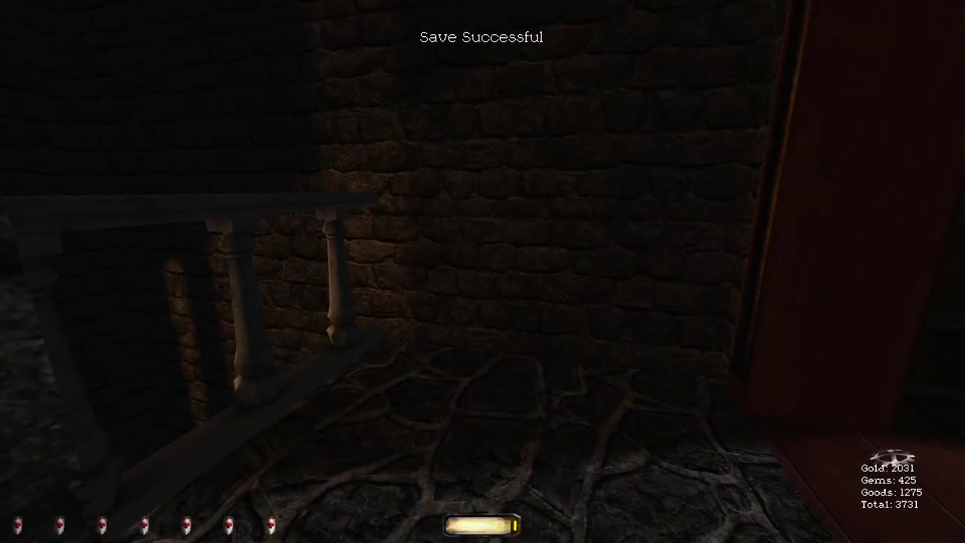
Step: Pass the painting room and head into the torch-lit dark passage
key("w")
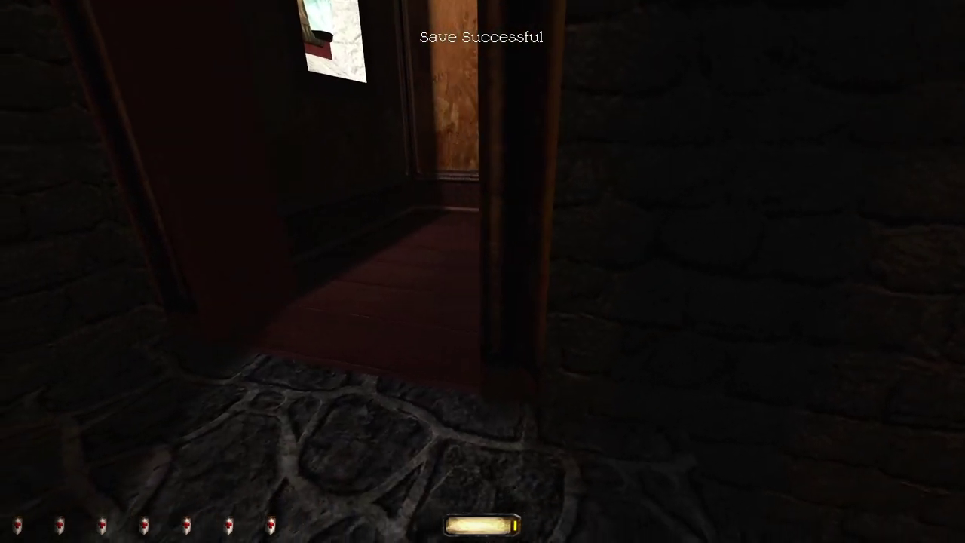
key("w")
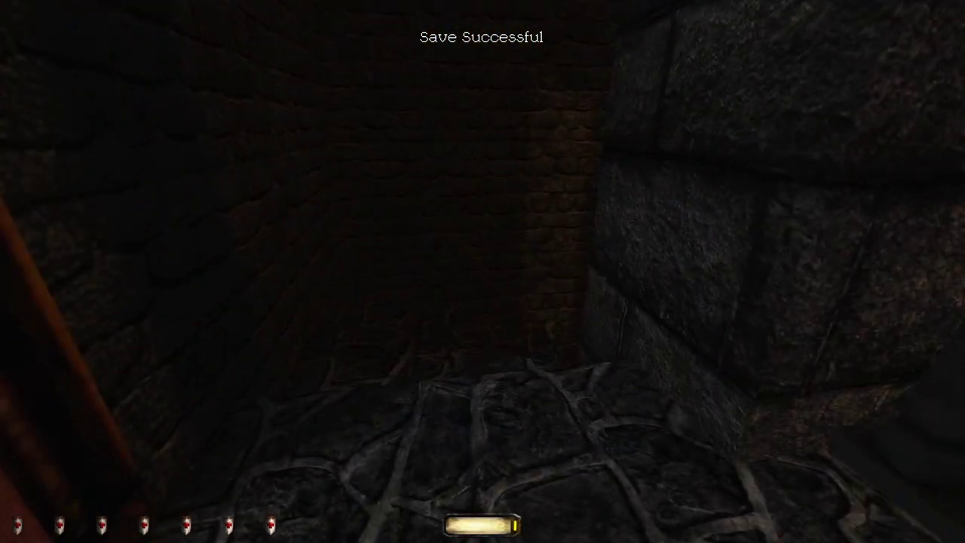
key("w")
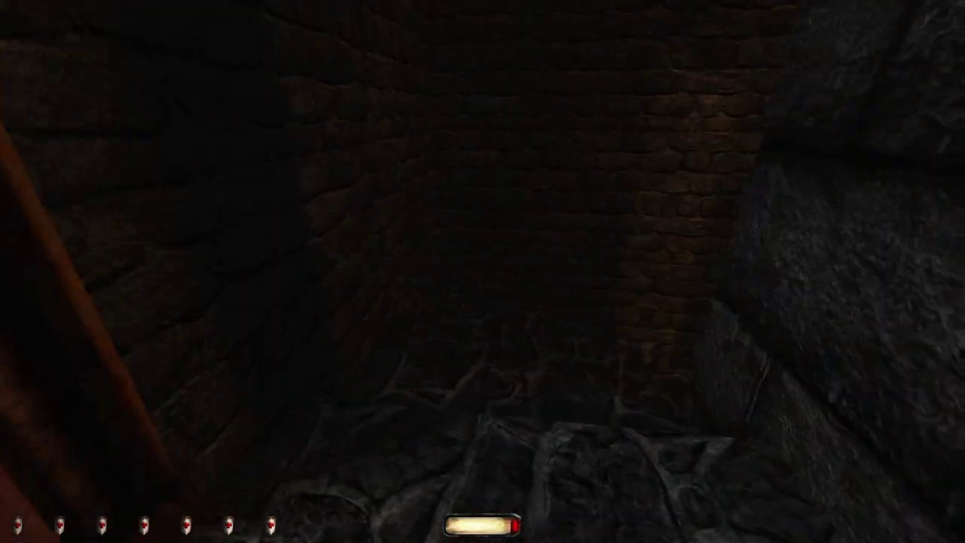
key("w")
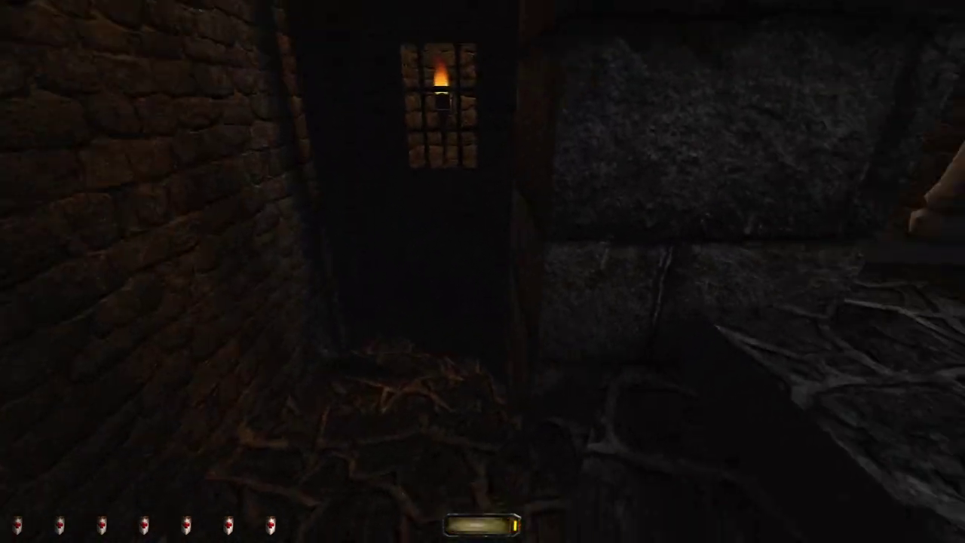
key("w")
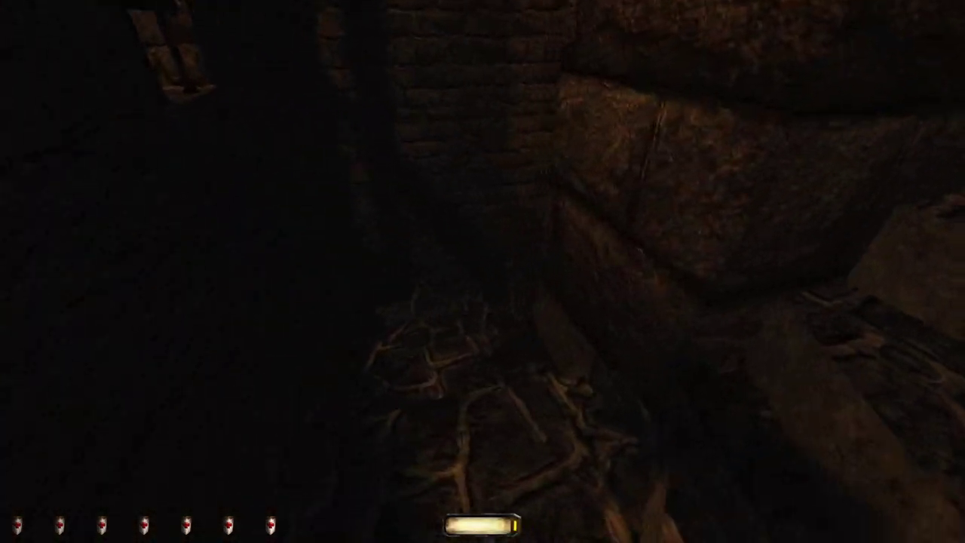
key("w")
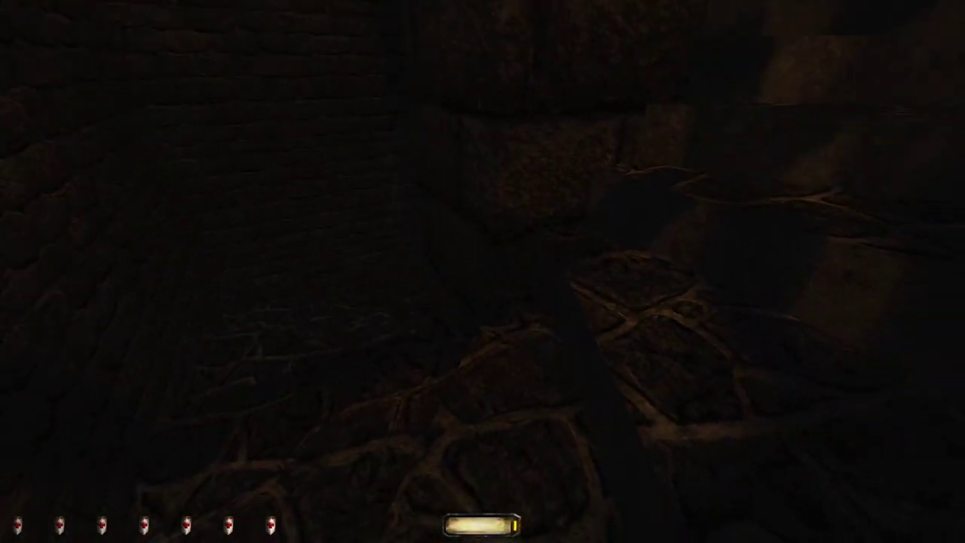
key("w")
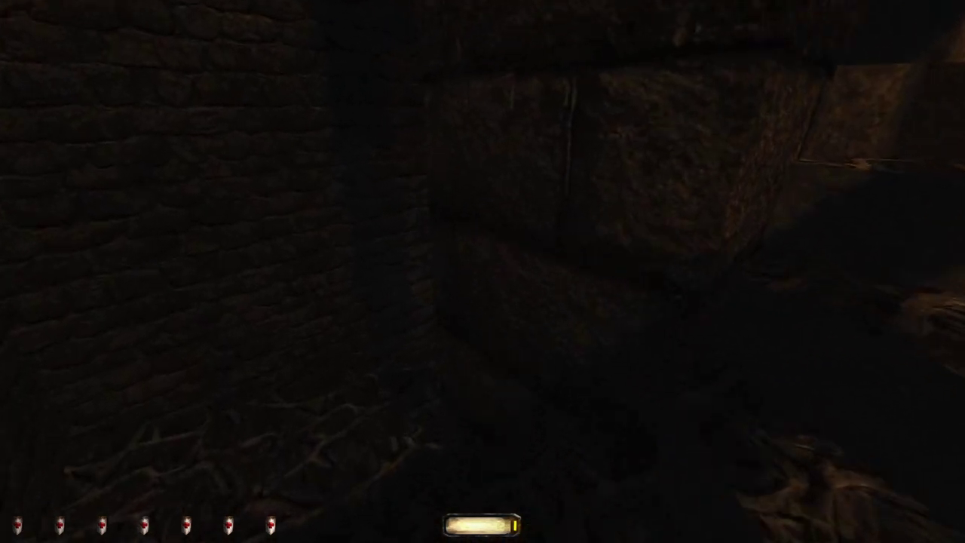
Step: Round the brick corner and follow the passage to peek into the marble hall
key("w")
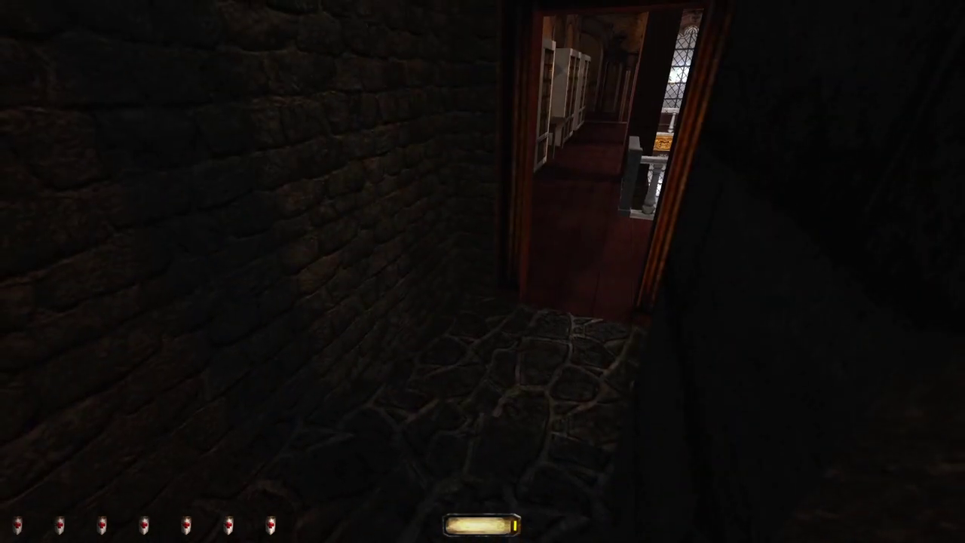
key("w")
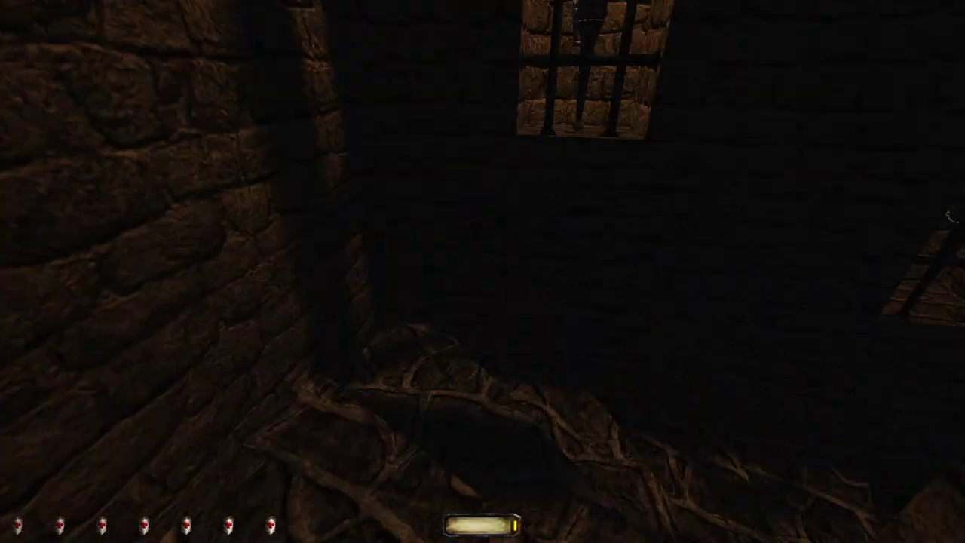
key("w")
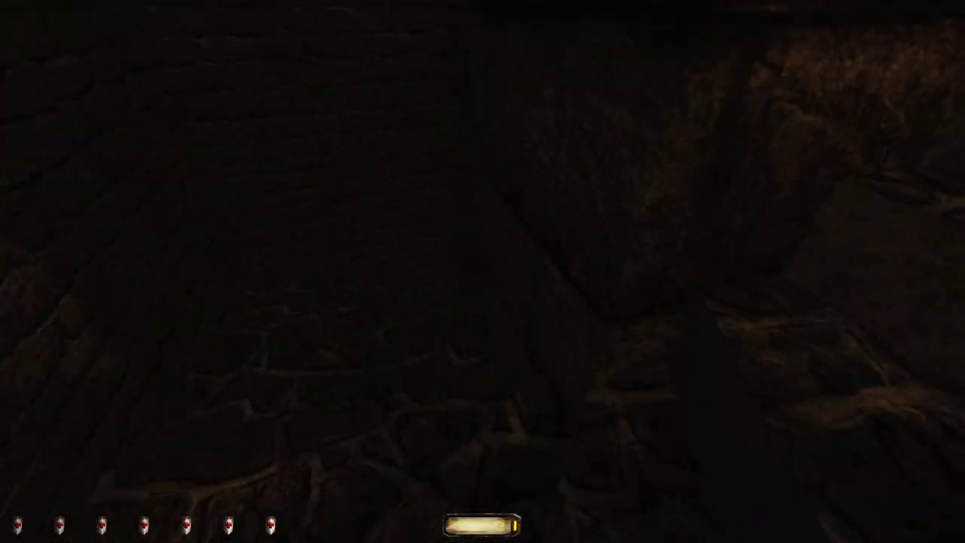
key("w")
key("w")
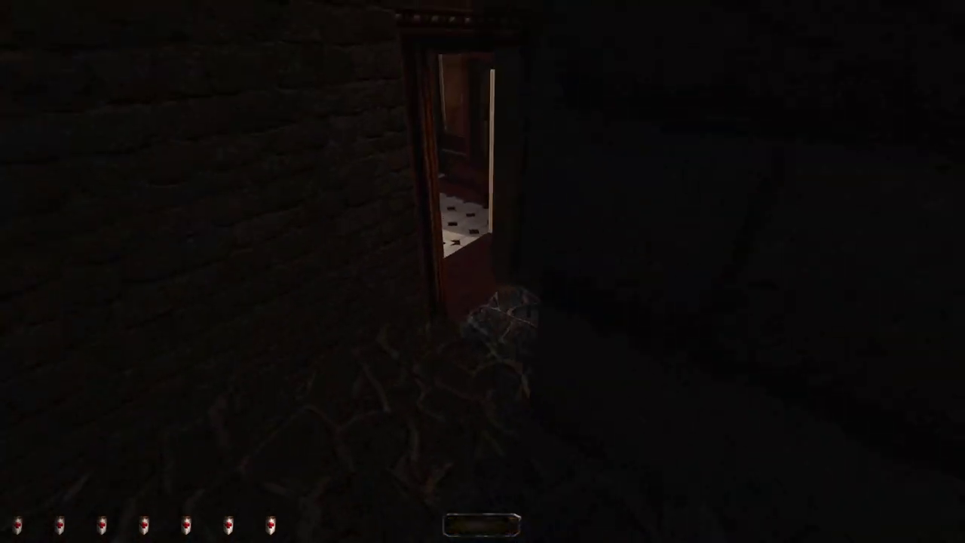
key("w")
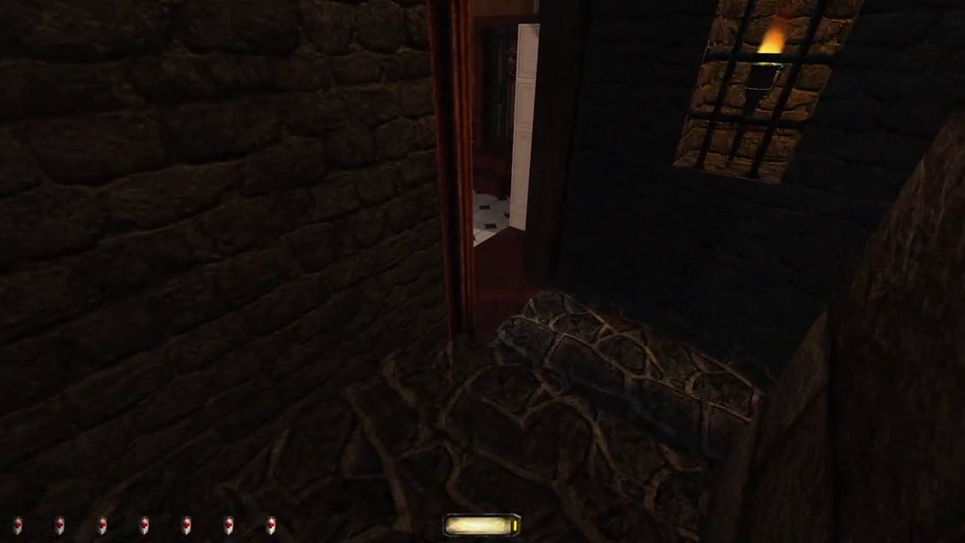
key("w")
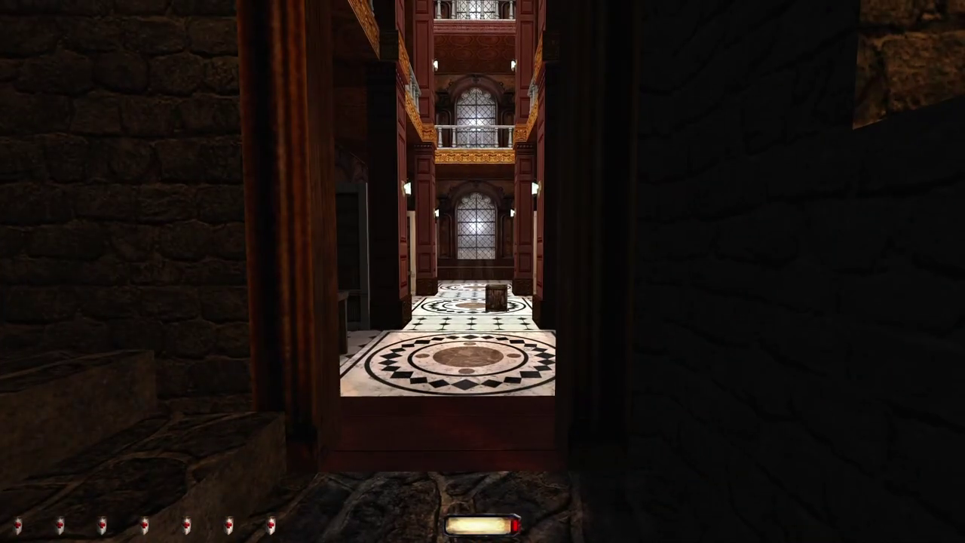
Step: Back away from the marble hall, walk to the dark wooden door, and open it
key("w")
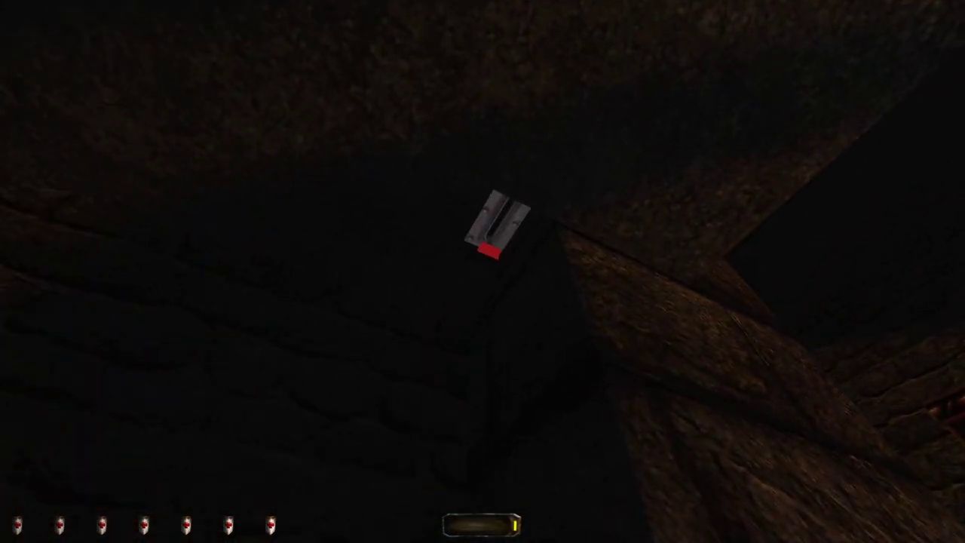
key("w")
key("w")
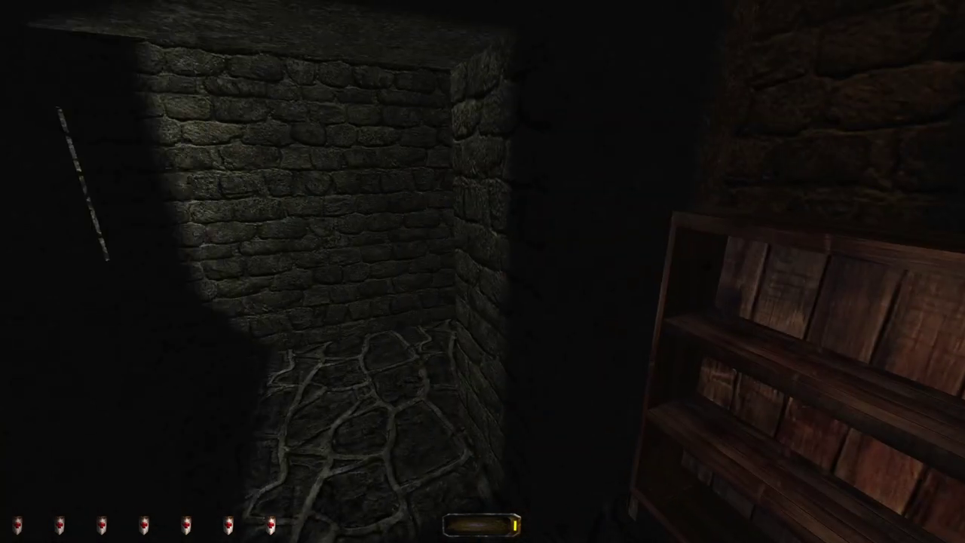
key("w")
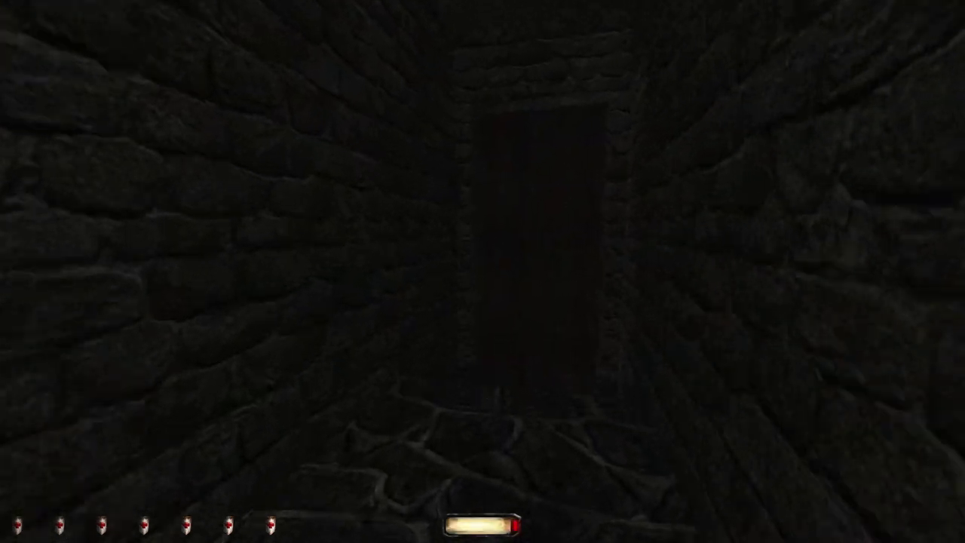
key("w")
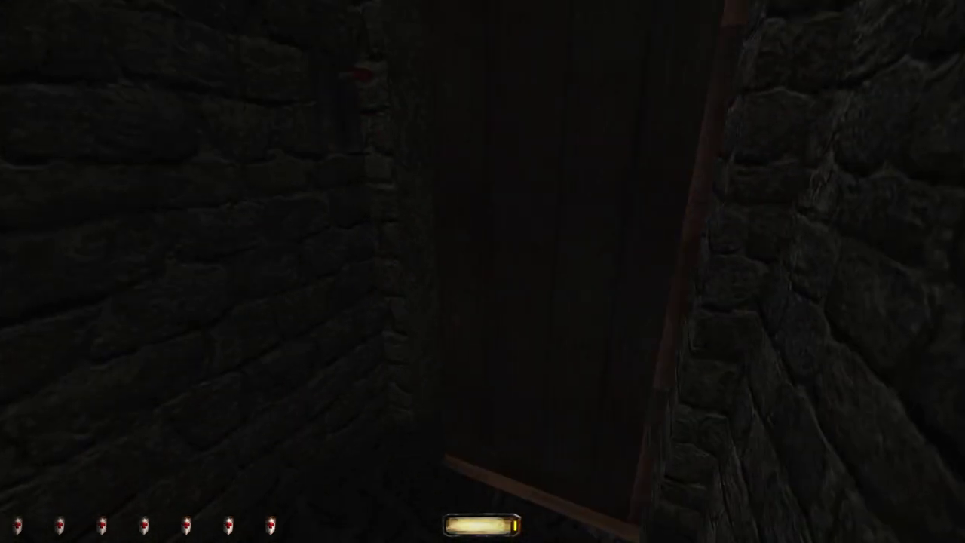
right_click(482, 271)
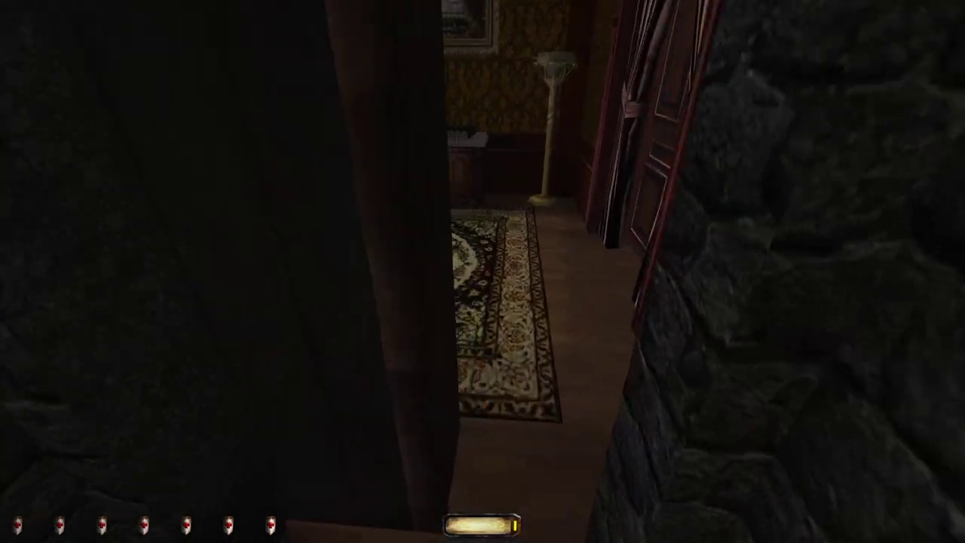
Step: Step into the lit study, walk to the desk, and check the mission map twice
key("w")
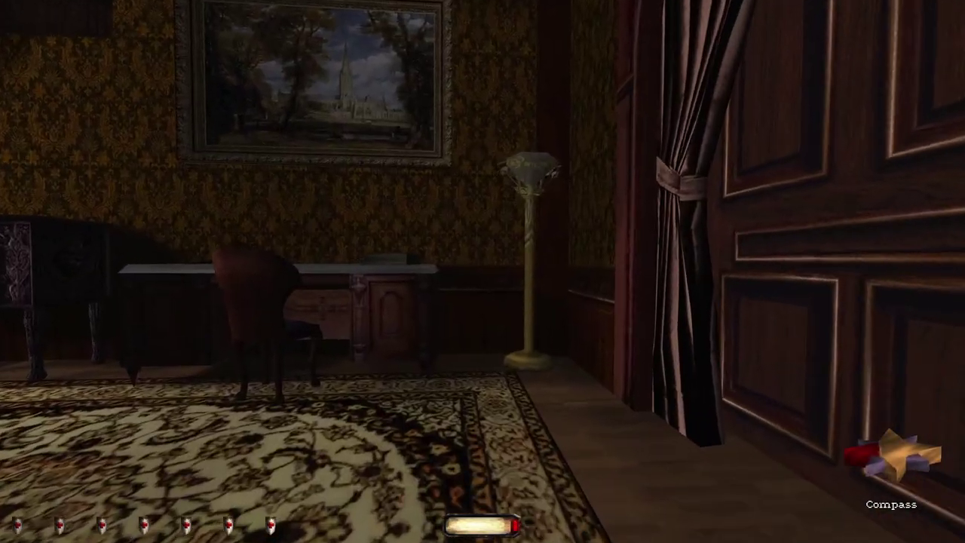
key("w")
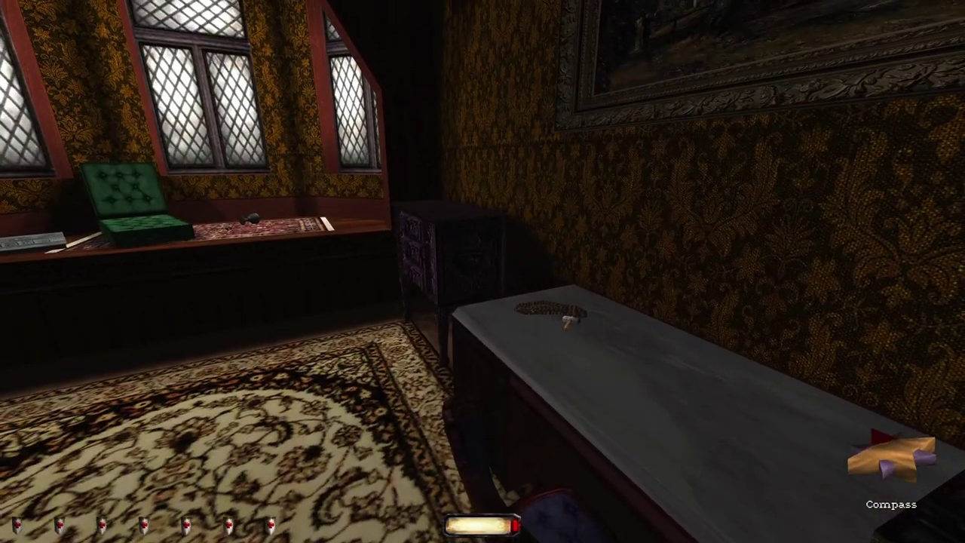
key("m")
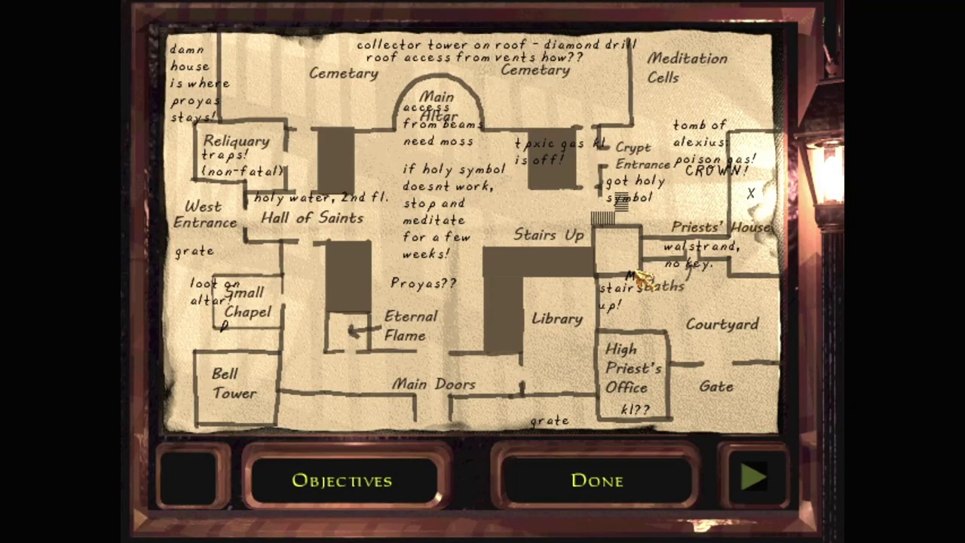
key("Escape")
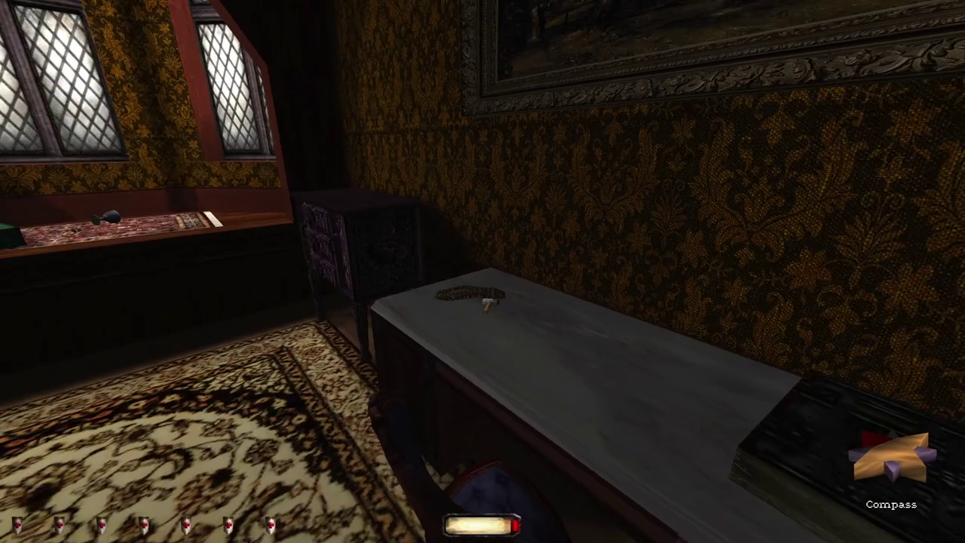
key("m")
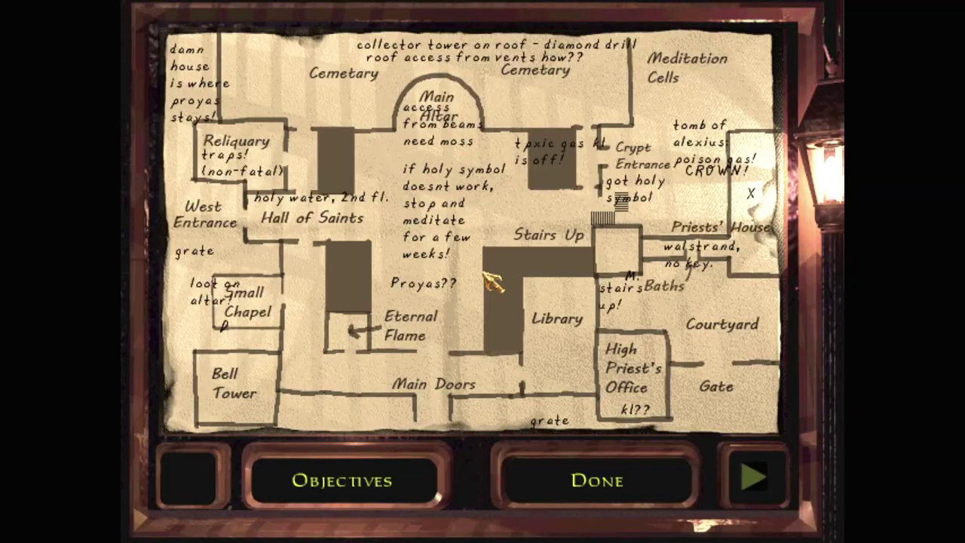
key("Escape")
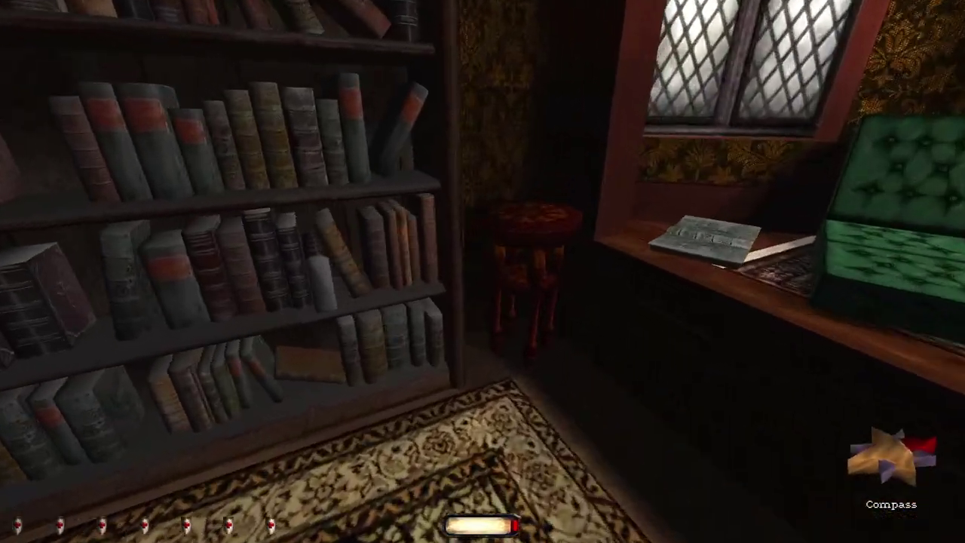
Step: Scan the study's bookshelf, window seat and dresser, watch the guard, then drop to the floor
key("w")
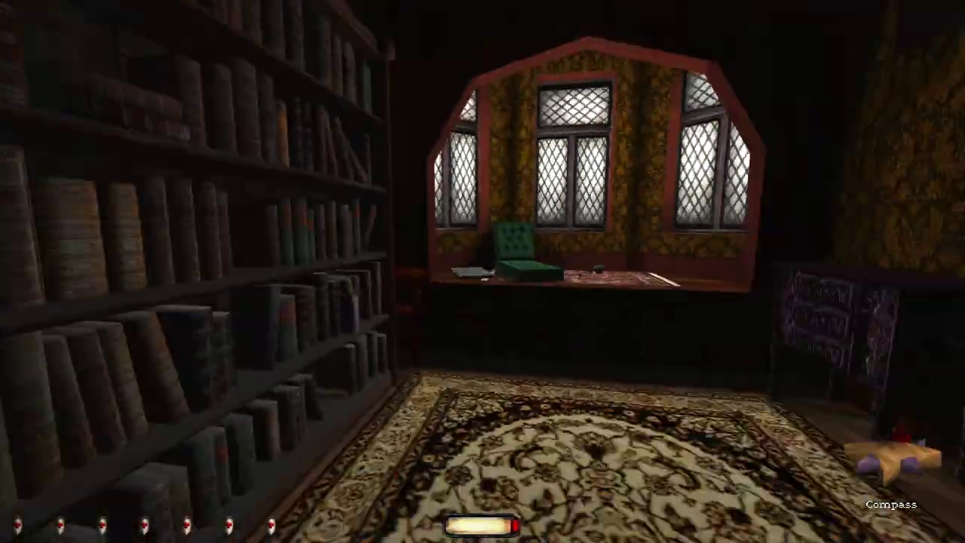
key("w")
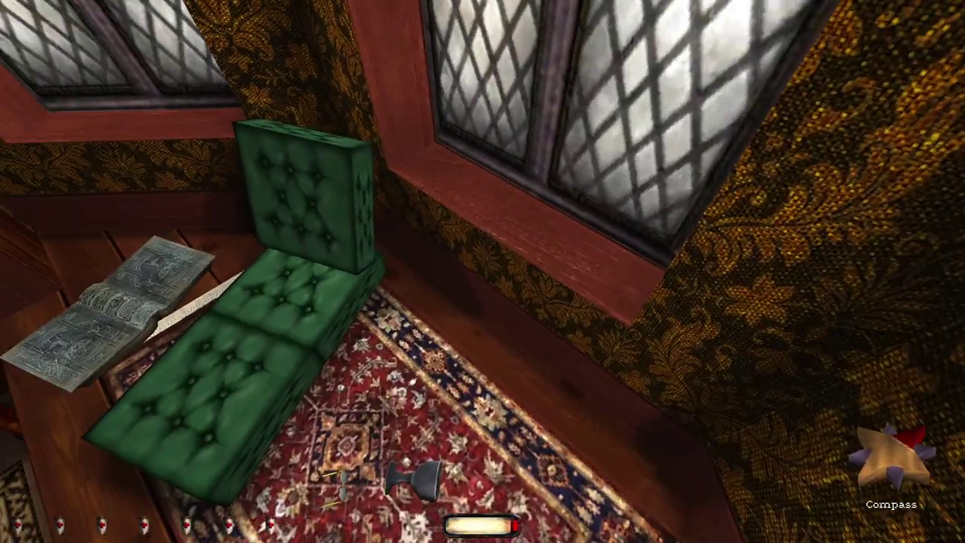
key("w")
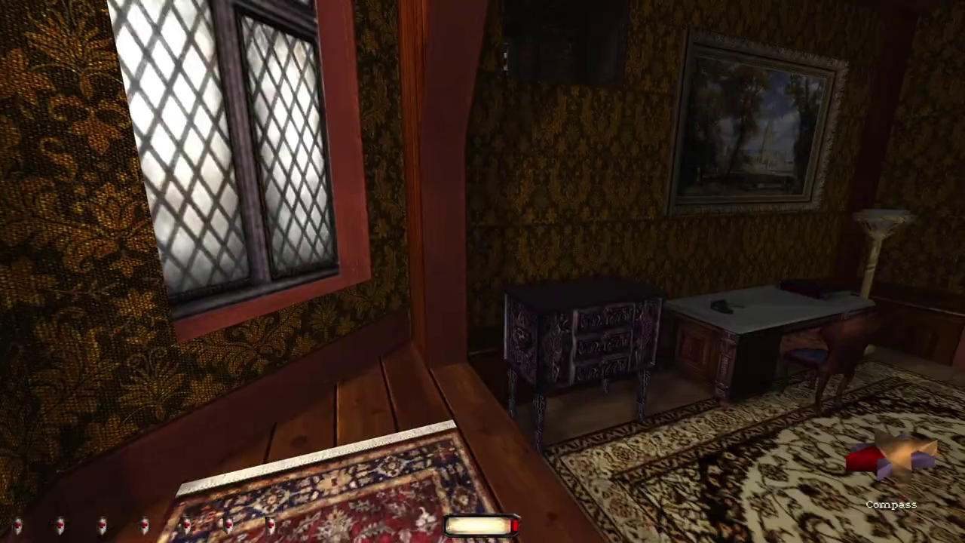
key("w")
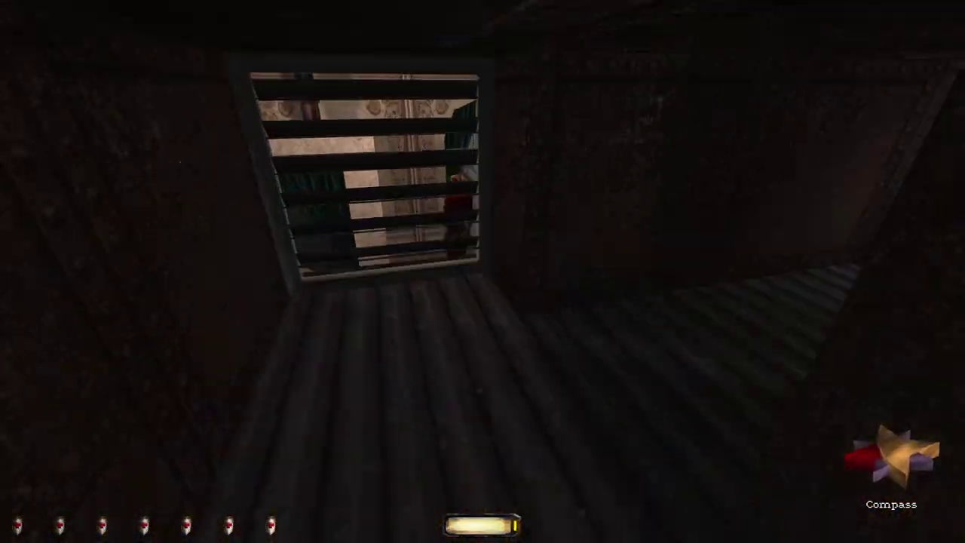
key("w")
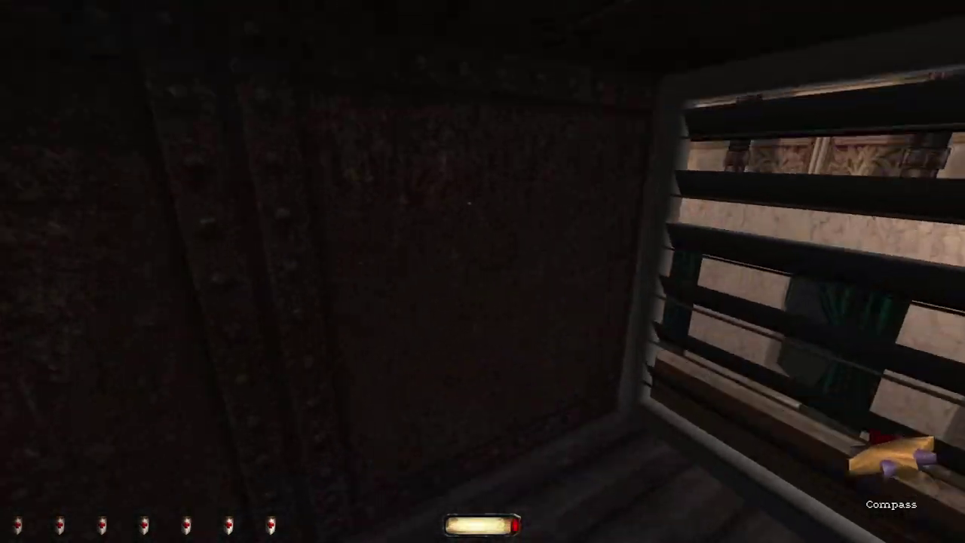
key("w")
key("w")
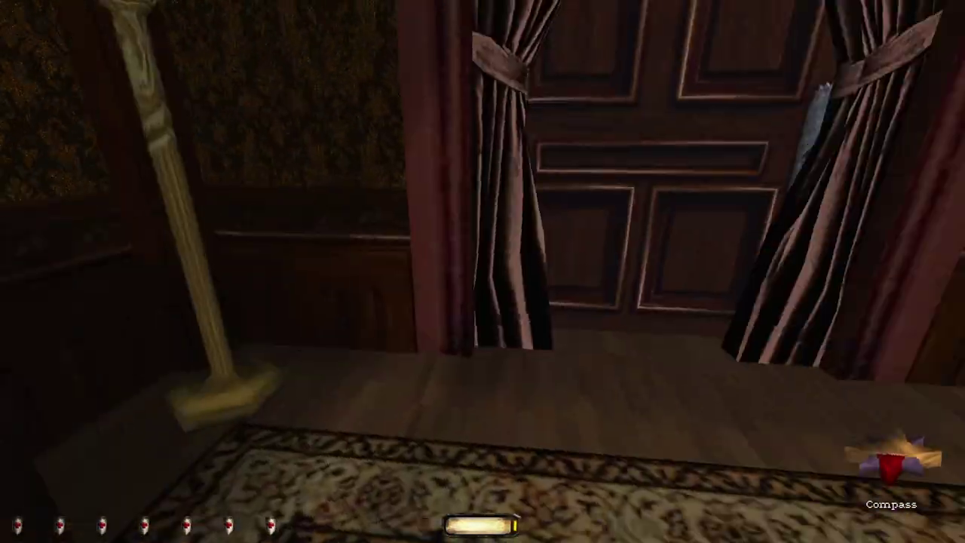
key("w")
key("w")
key("w")
key("w")
key("w")
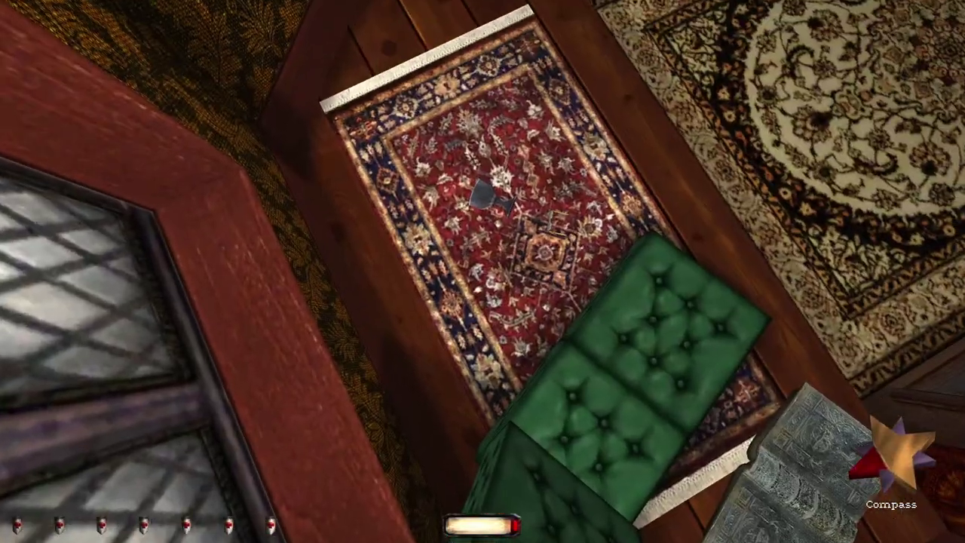
key("w")
key("w")
key("w")
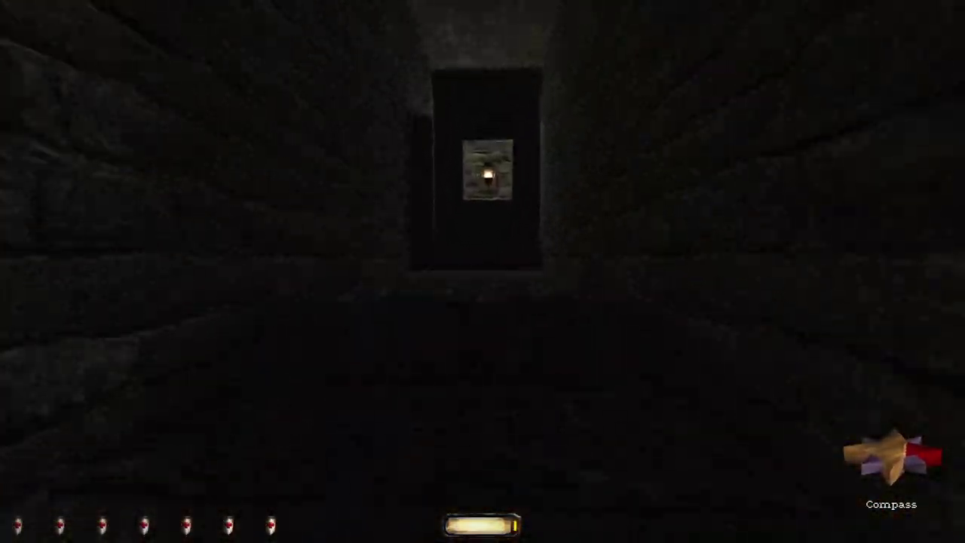
Step: Walk the dark stone passage up to the lamplit doorway
key("w")
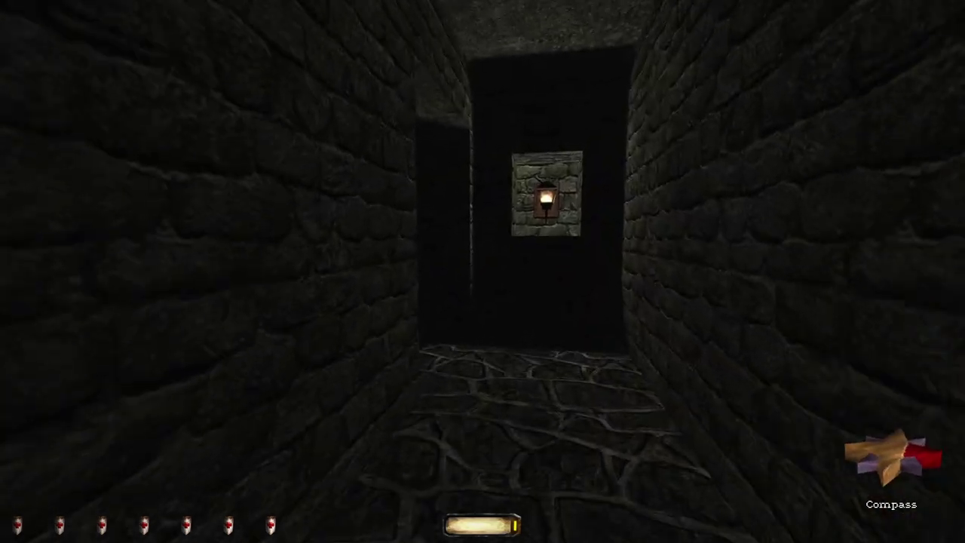
key("w")
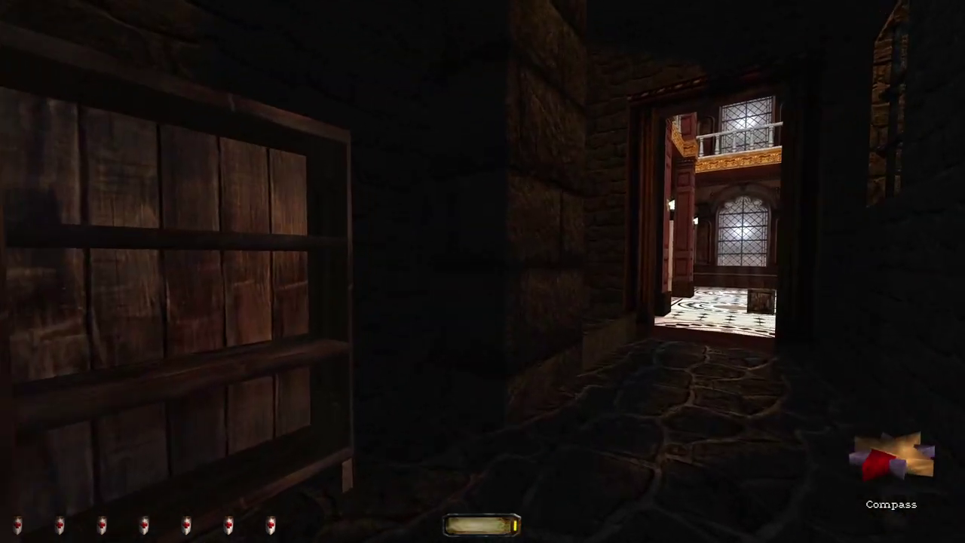
key("w")
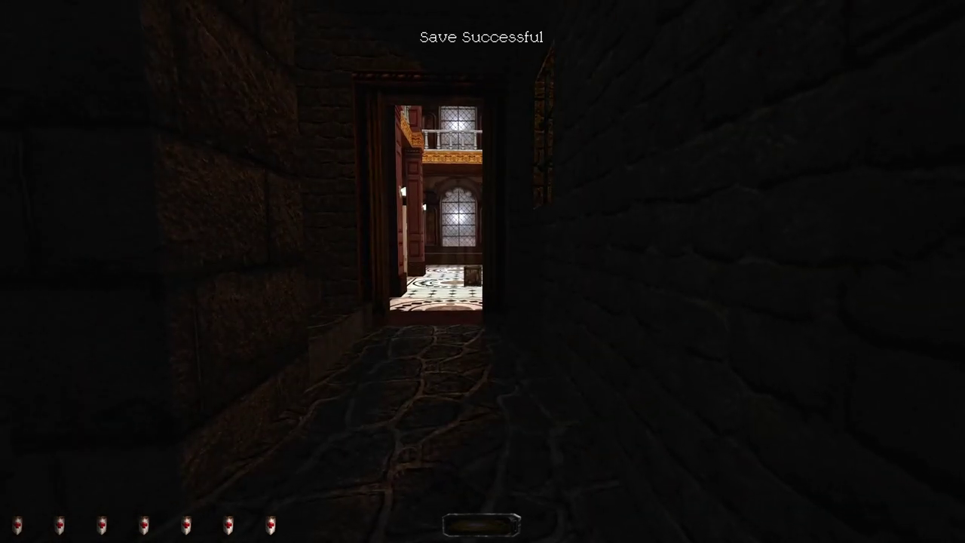
Step: Enter the marble library hall, scan the balconies overhead, and head toward the far door
key("w")
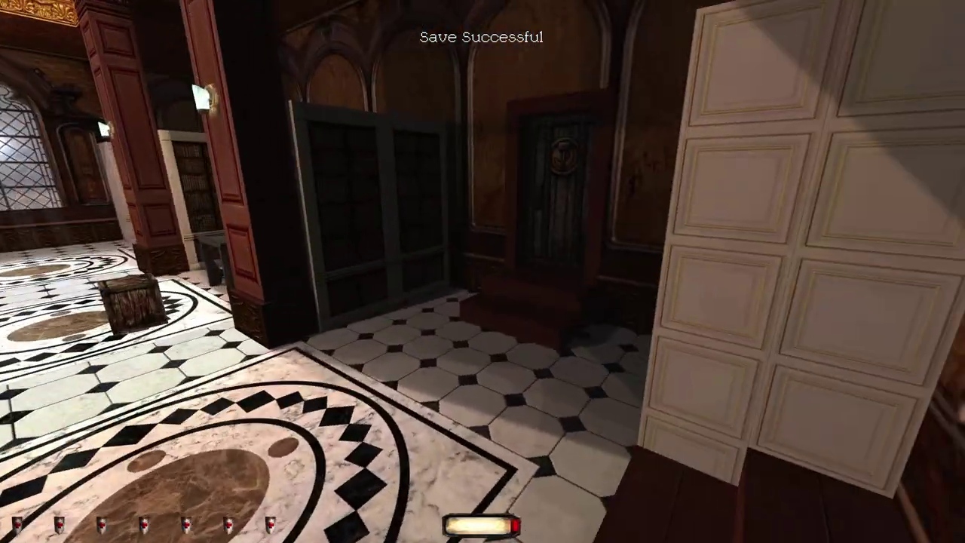
key("w")
key("w")
key("w")
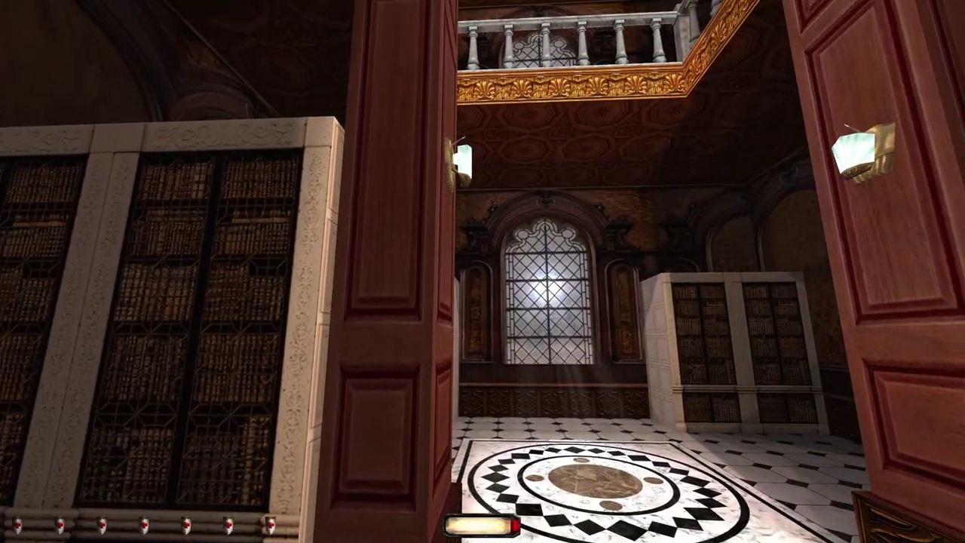
key("w")
key("w")
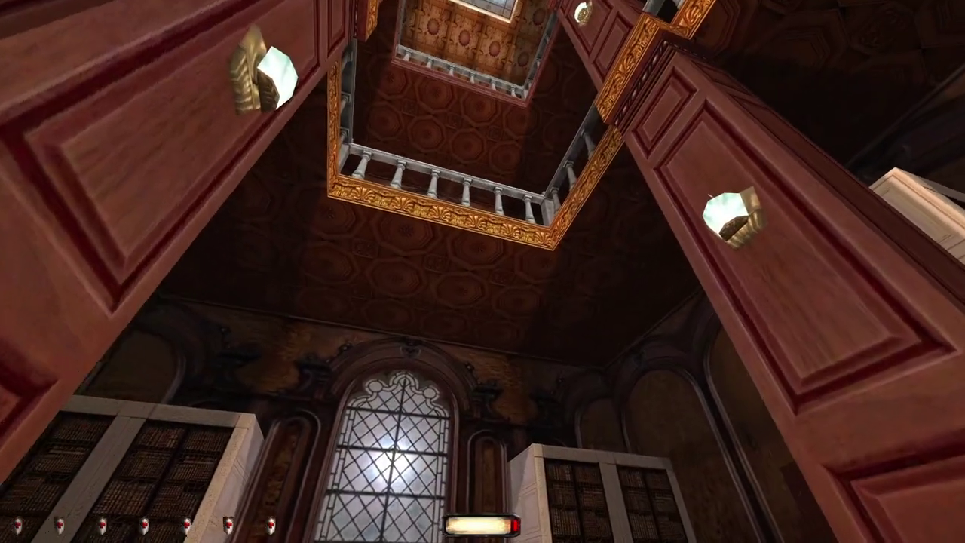
key("w")
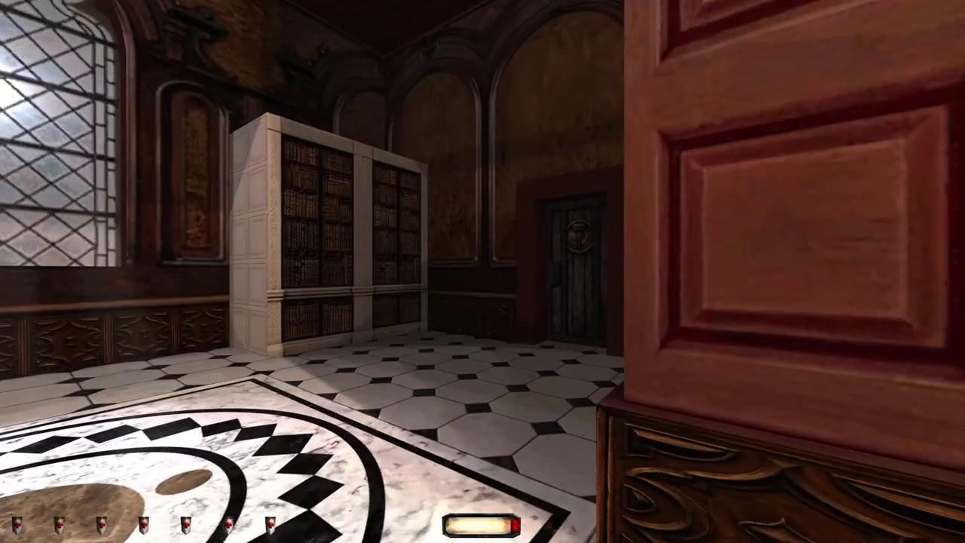
key("w")
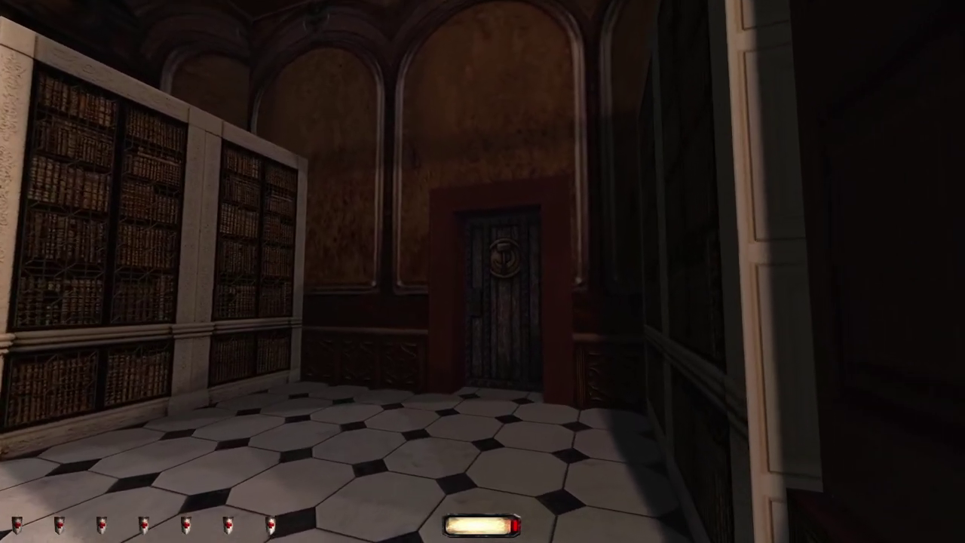
key("w")
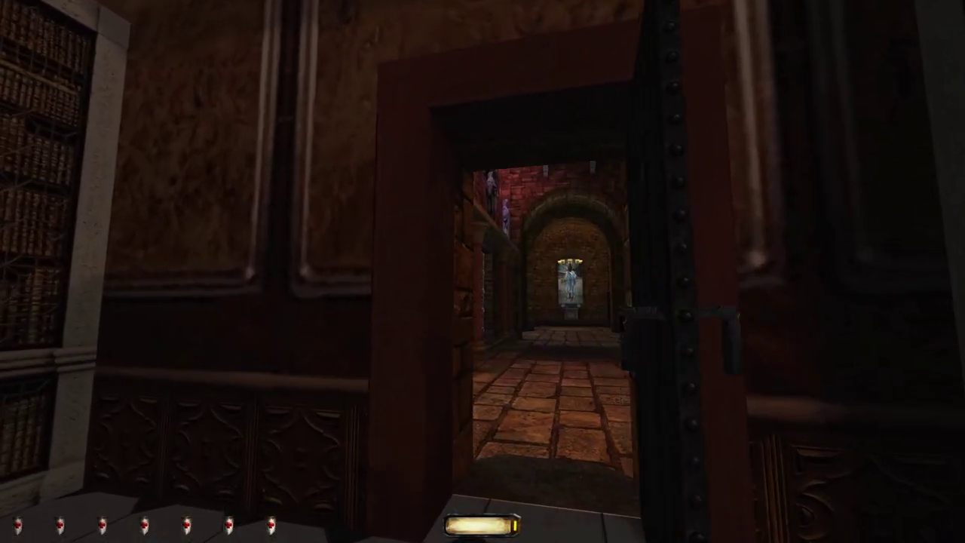
Step: Enter the brick hall and walk past the stained-glass alcove to the barred doorway
key("w")
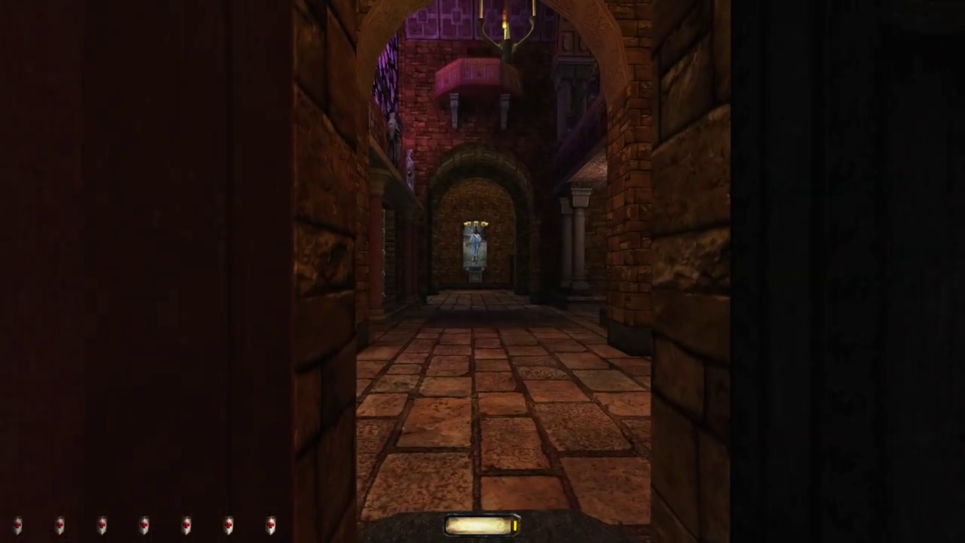
key("w")
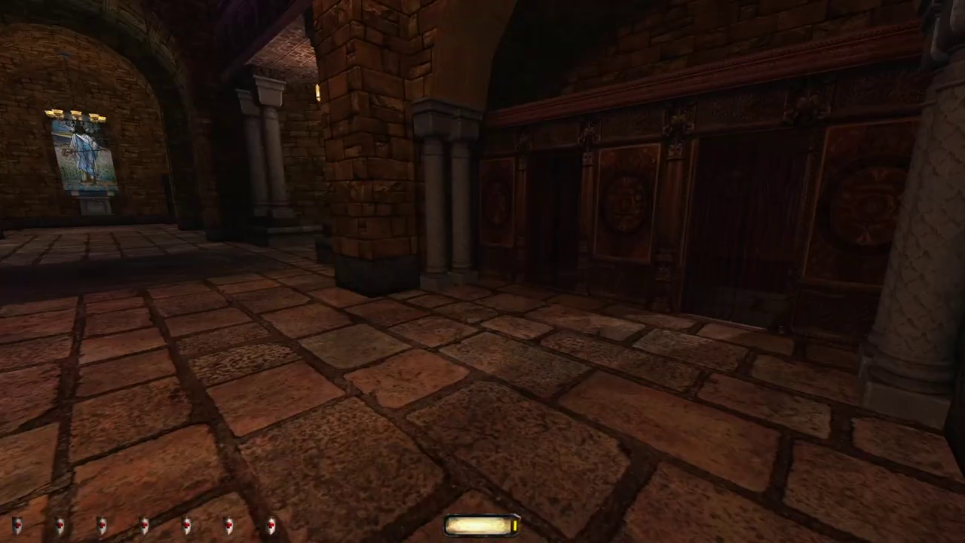
key("w")
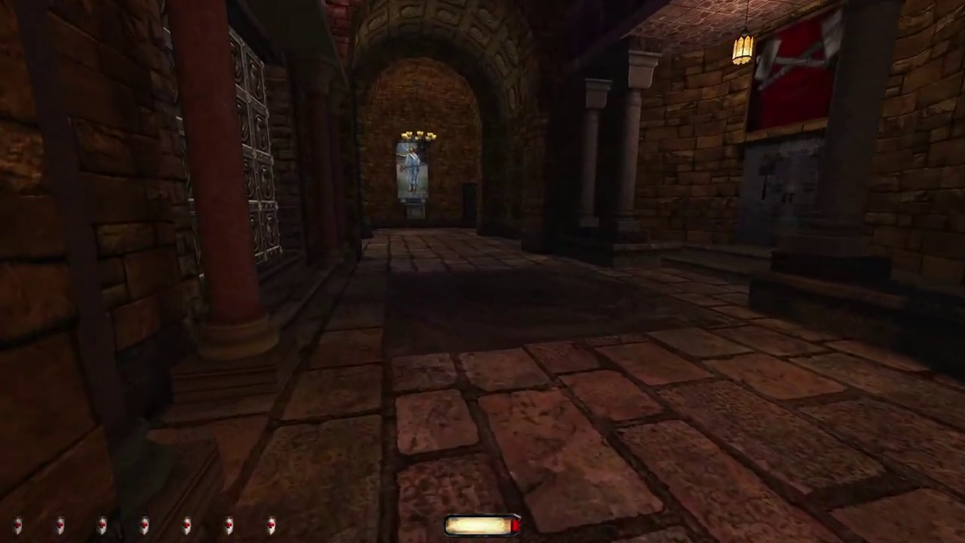
key("w")
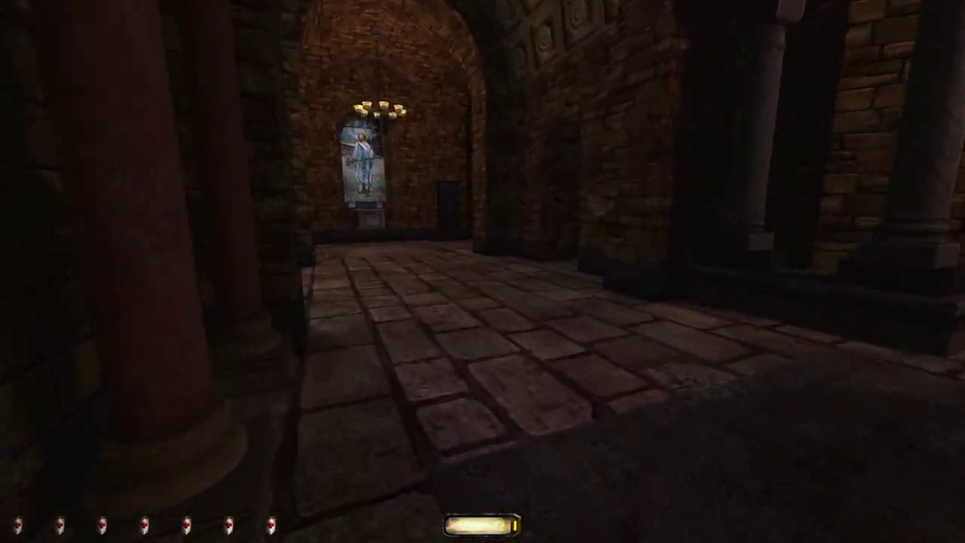
key("w")
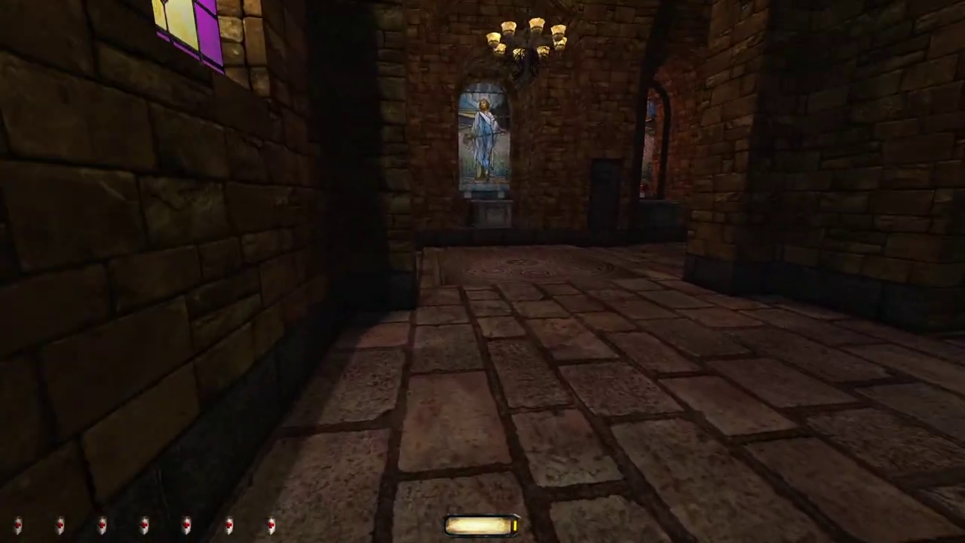
key("w")
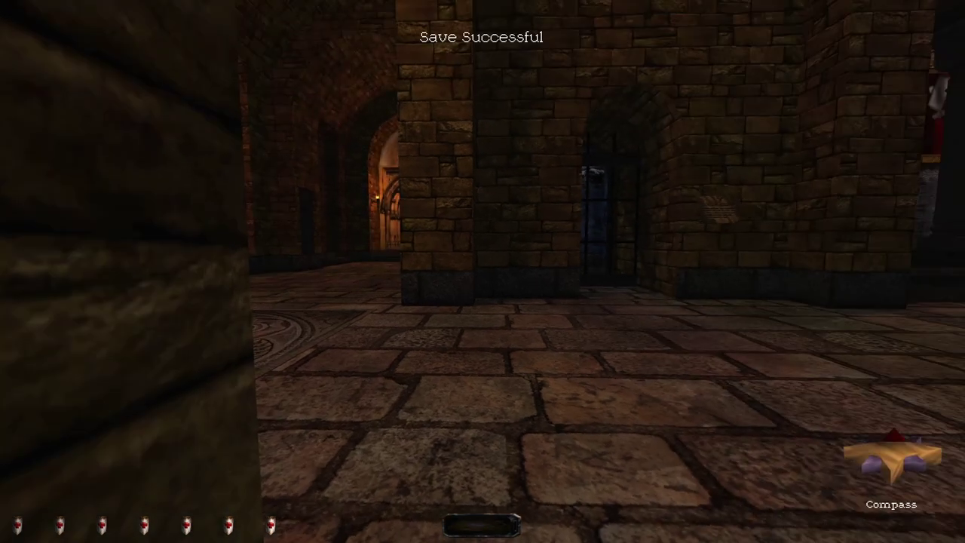
Step: Cross the larger hall by the stone pillar toward the gothic doorway and metal door
key("w")
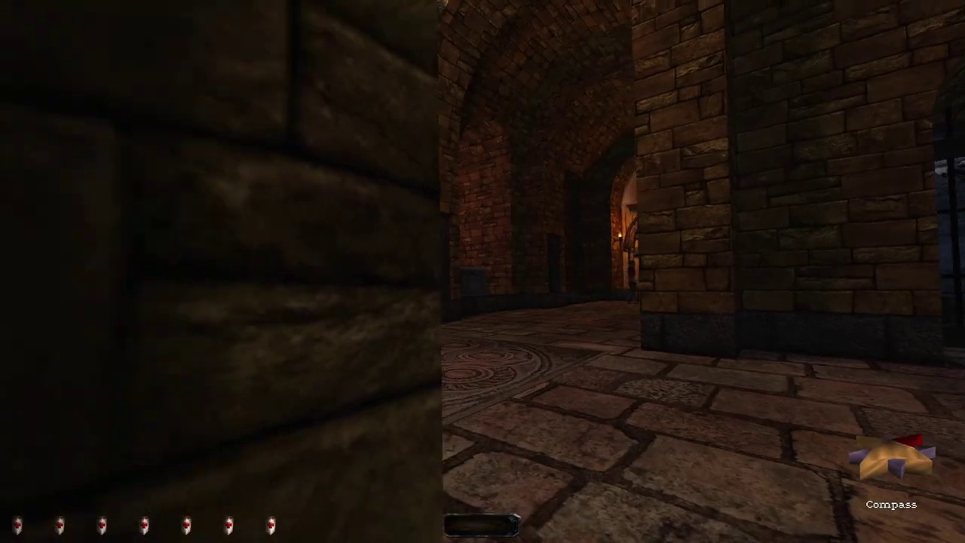
key("w")
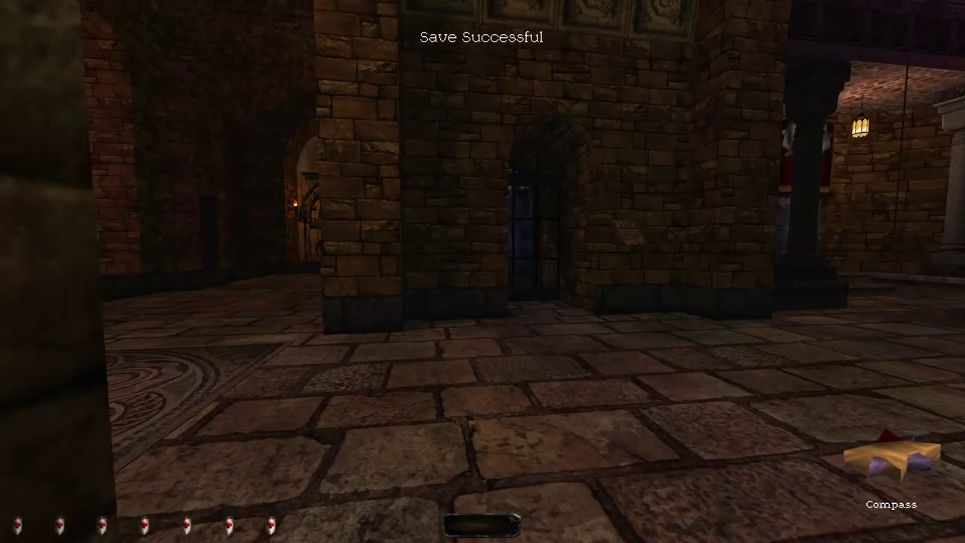
key("w")
key("w")
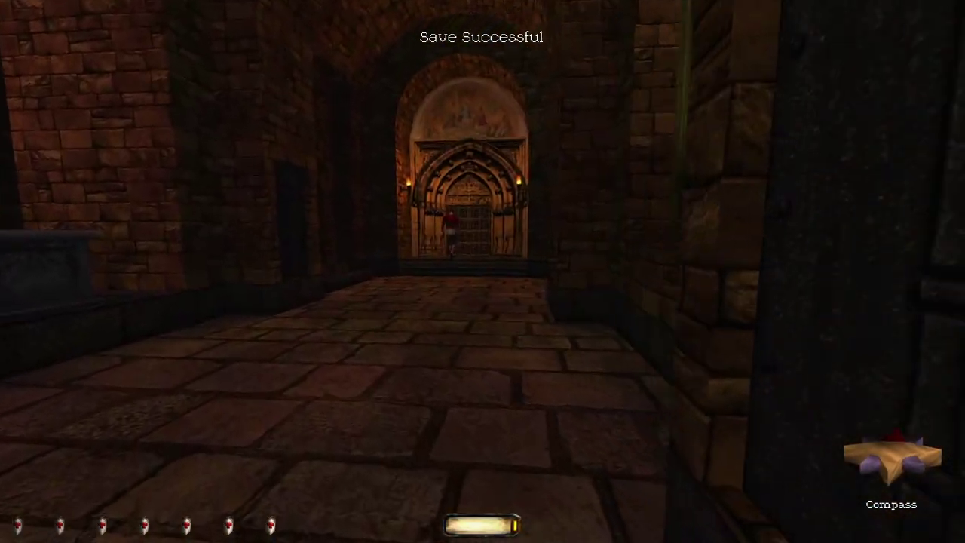
key("w")
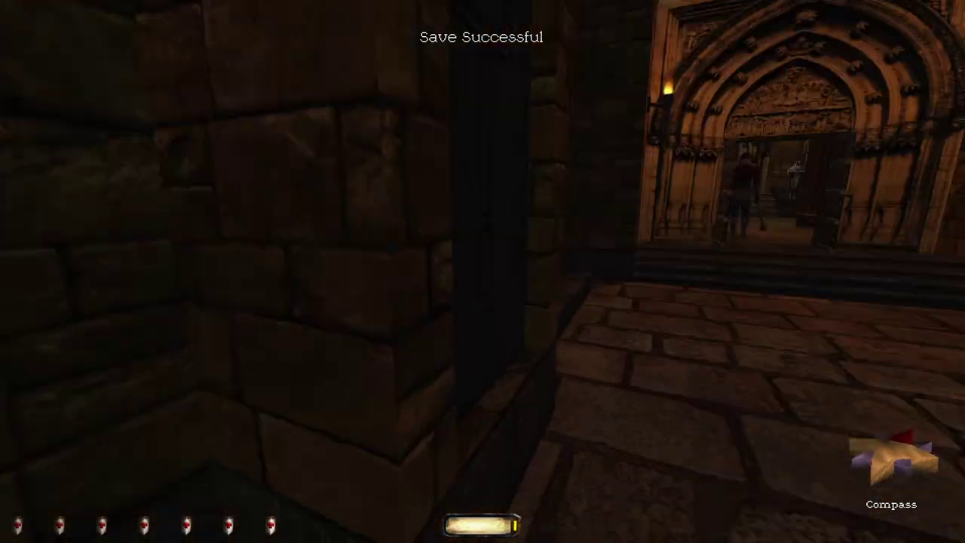
Step: Enter the chapel, pass the altar, and walk down the aisle to the open door
key("w")
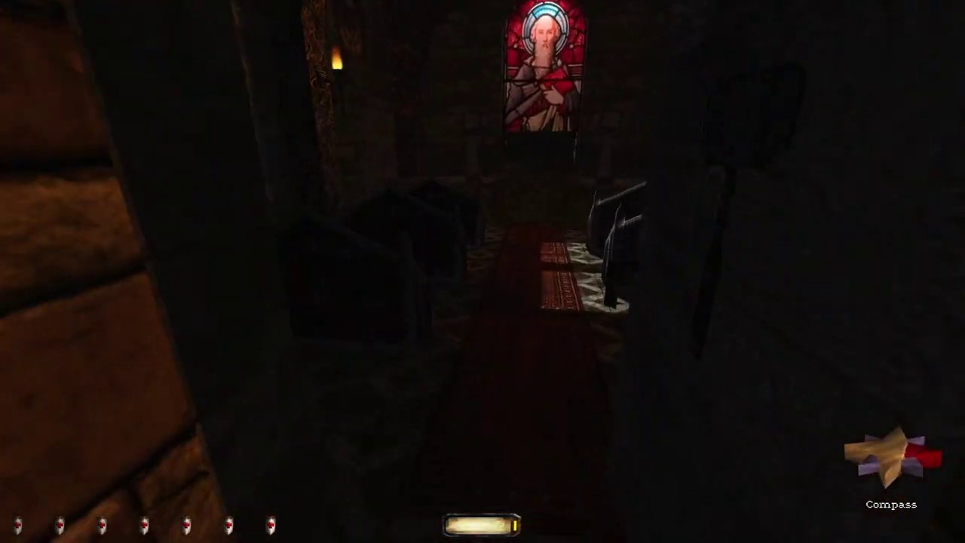
key("w")
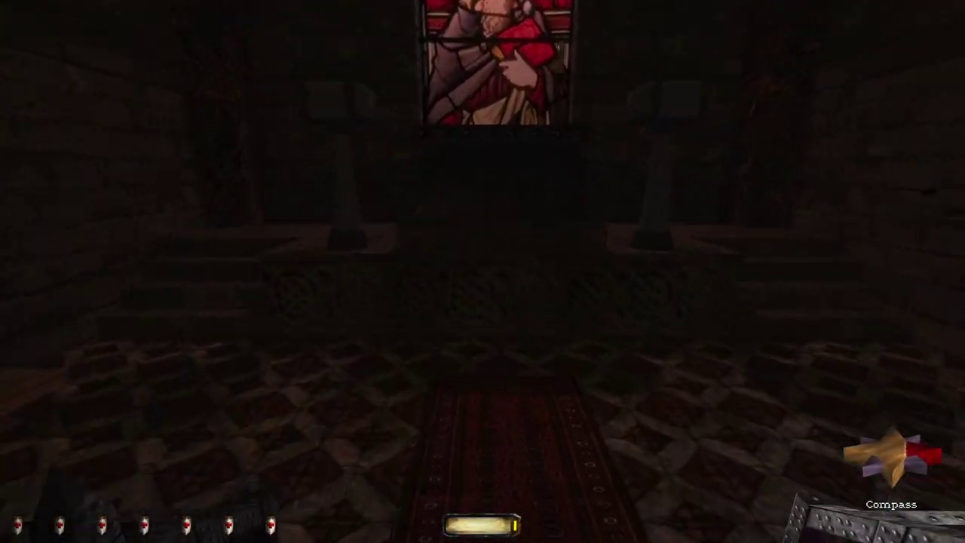
key("w")
key("w")
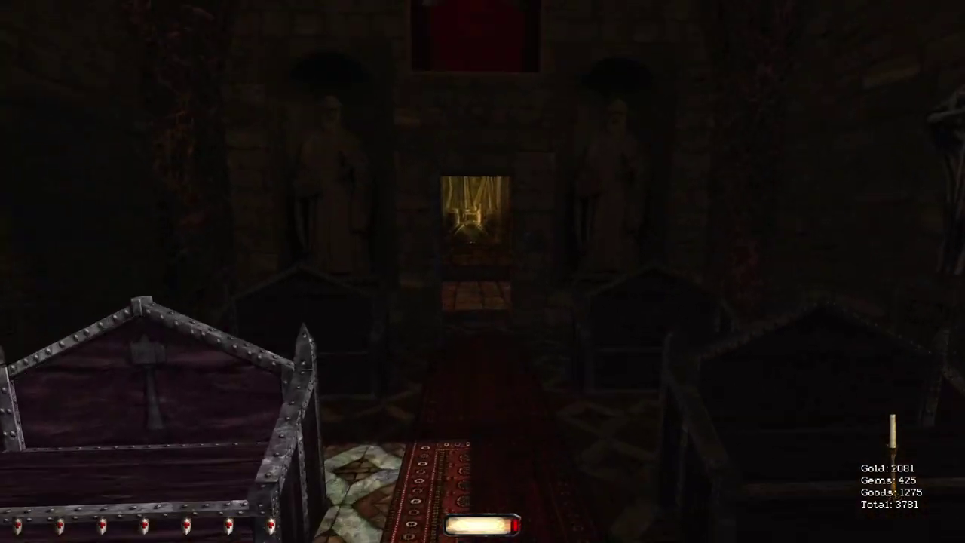
key("w")
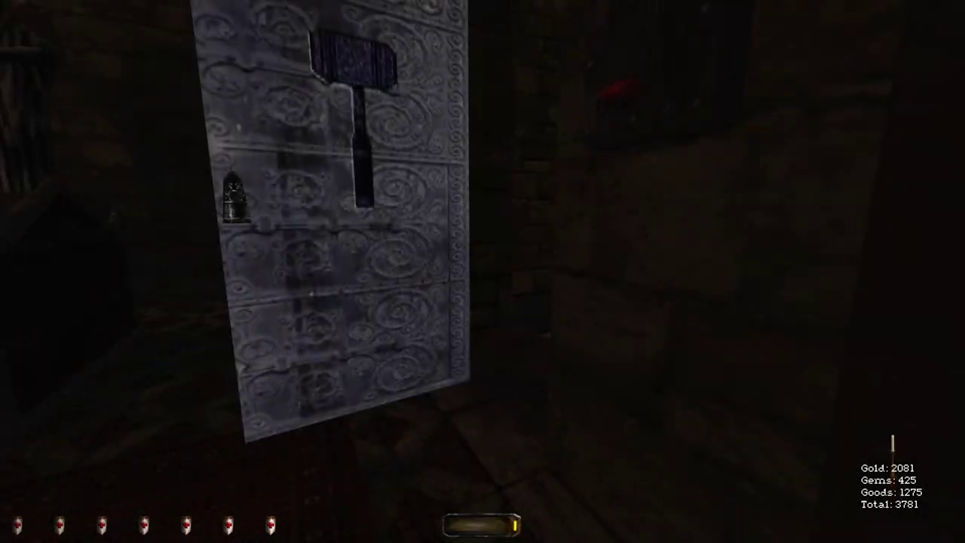
Step: Check the mission map, then look up toward the chapel skylight
key("m")
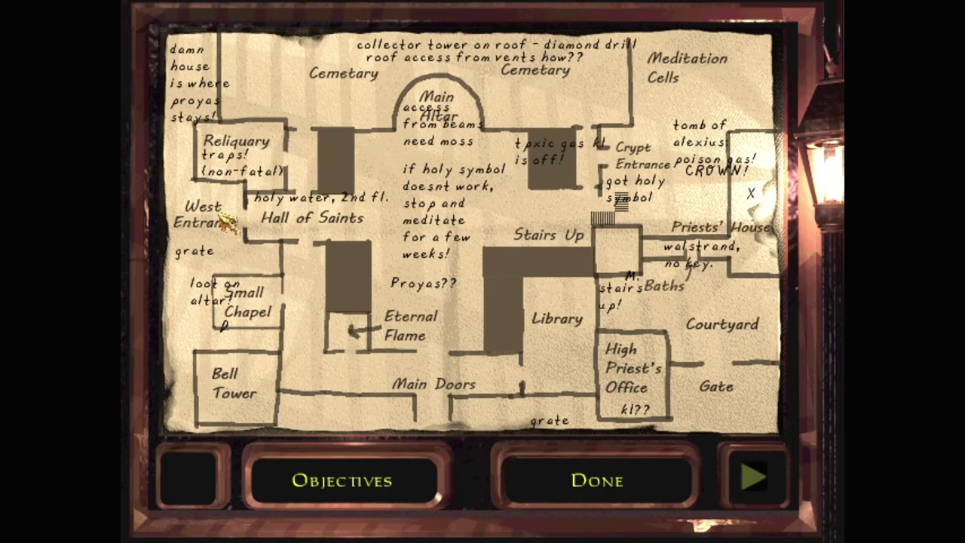
left_click(611, 481)
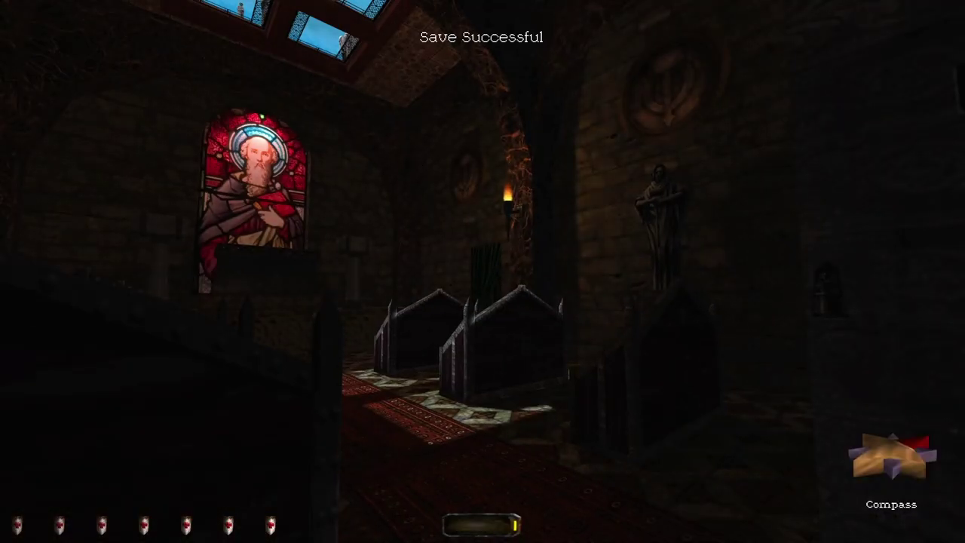
left_click_drag(482, 271, 483, 151)
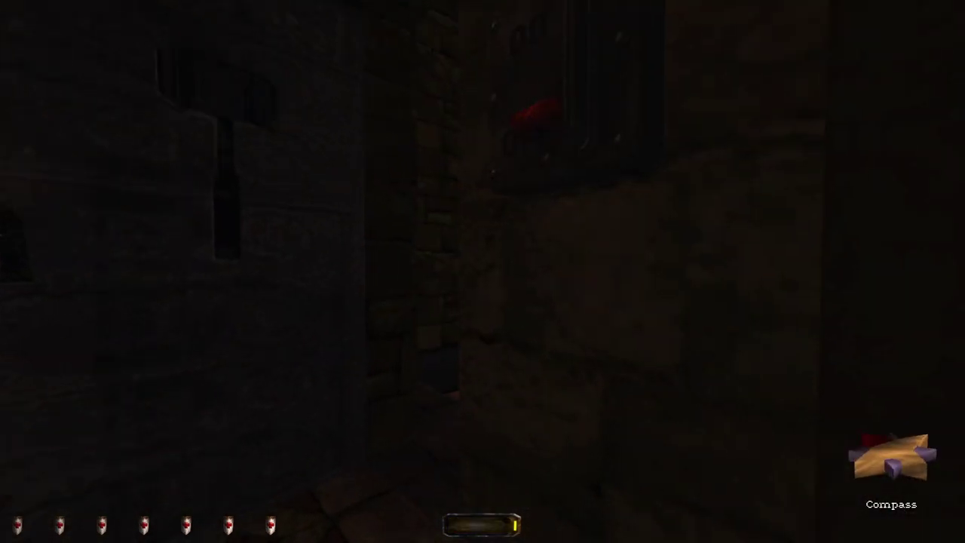
Step: Watch the lit hallway, turn toward the wall switch, and save with Alt+S
key("w")
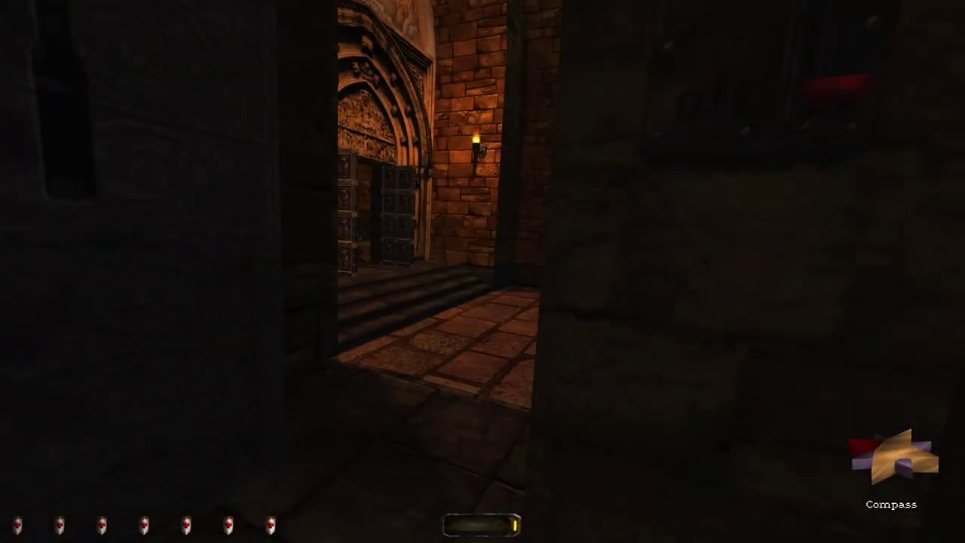
left_click_drag(483, 271, 603, 271)
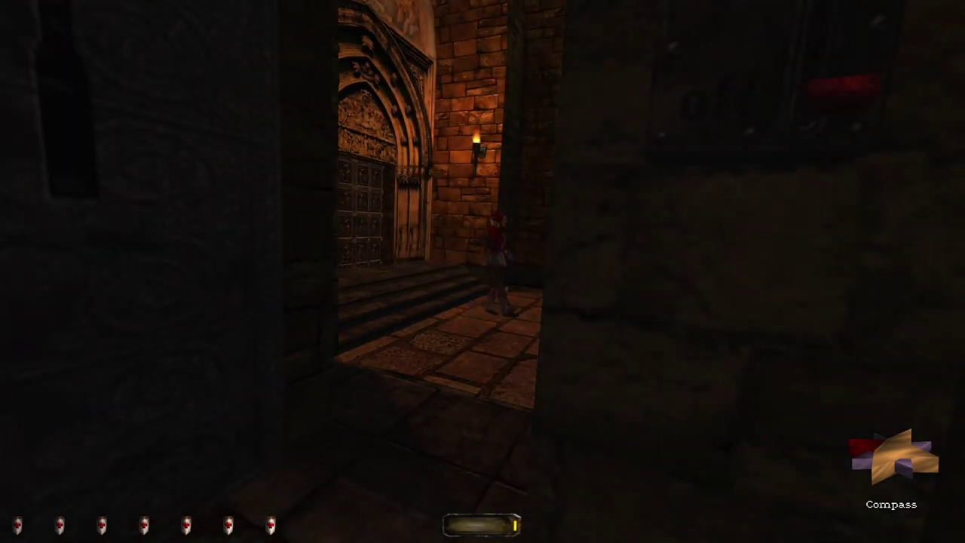
key("w")
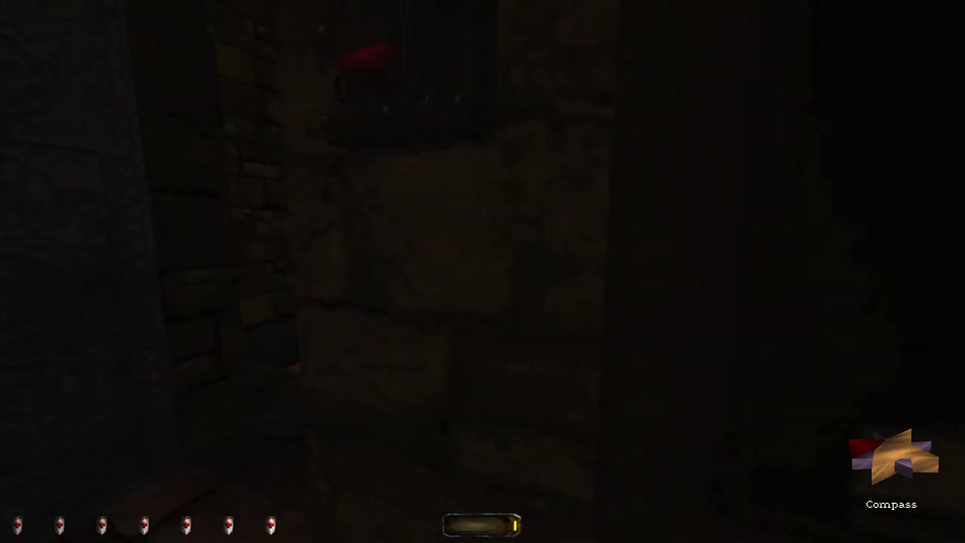
key("alt+s")
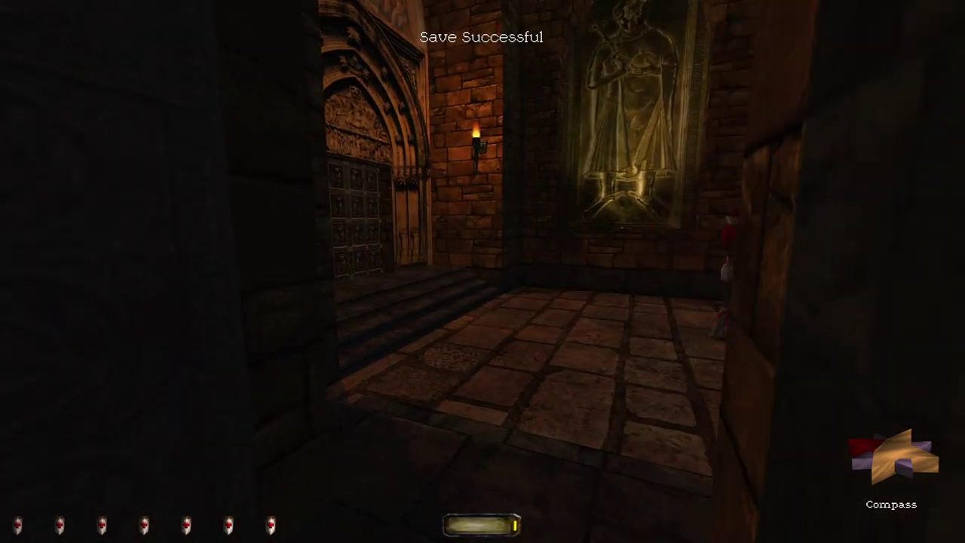
Step: Open the ornate arched double door and enter the hall, turning right
key("w")
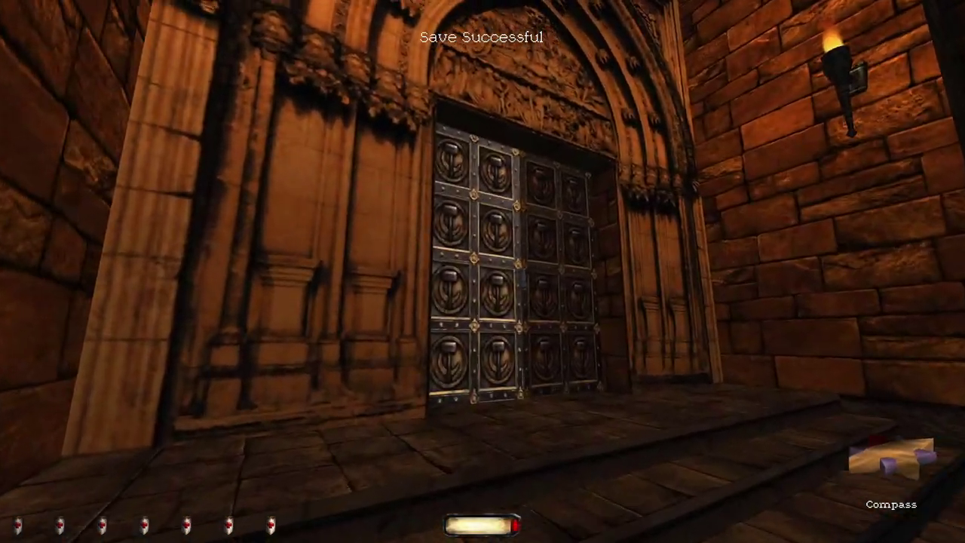
right_click(482, 271)
key("w")
key("w")
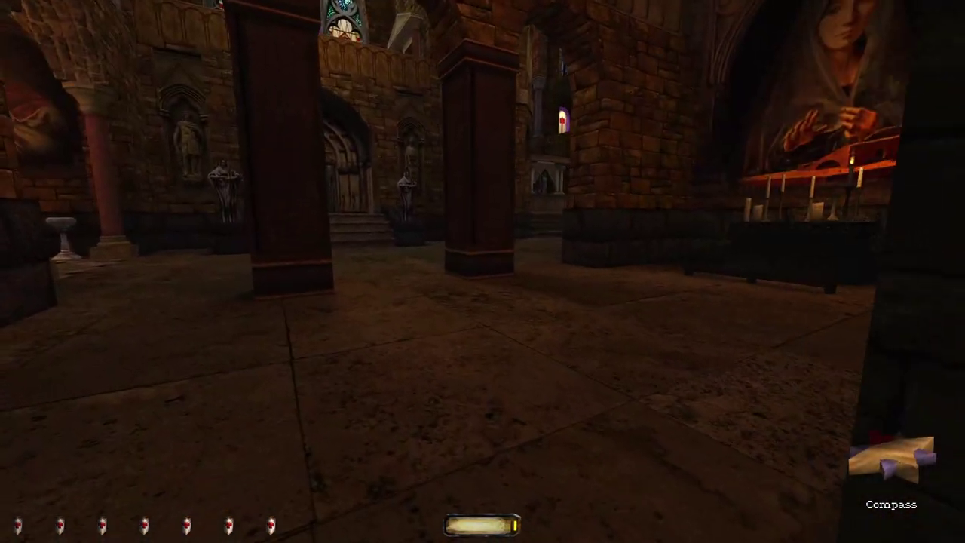
key("w")
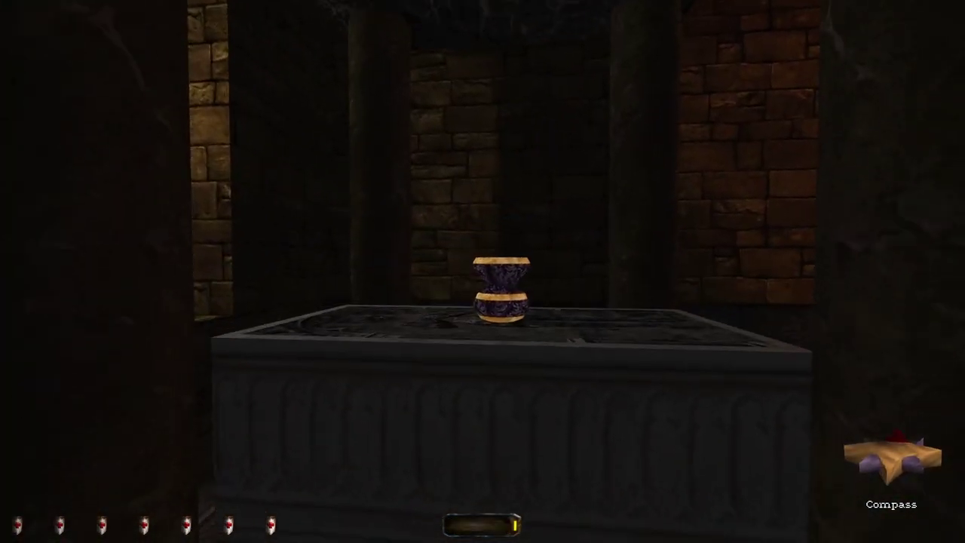
Step: Steal the purple vase, raising loot to 3881, then move back toward the sarcophagus
right_click(482, 271)
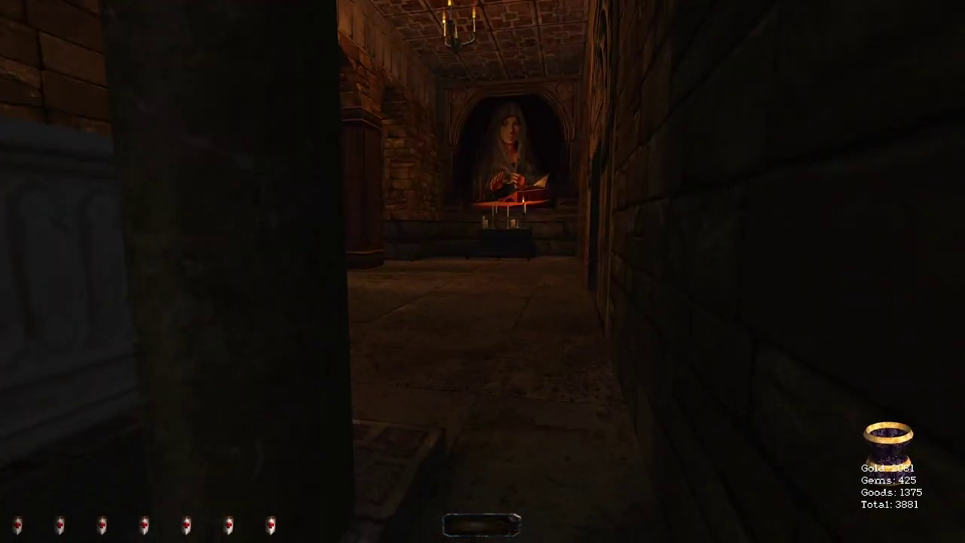
key("w")
key("s")
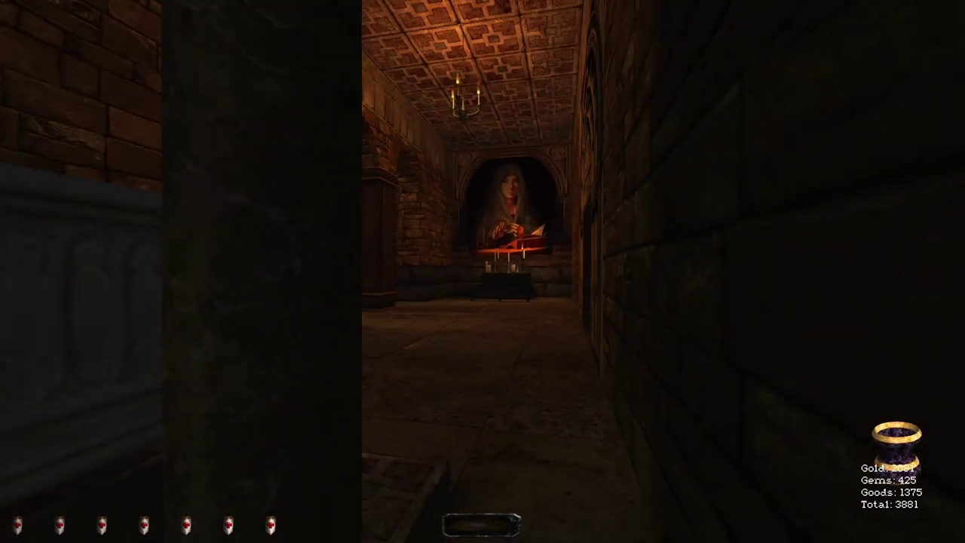
key("a")
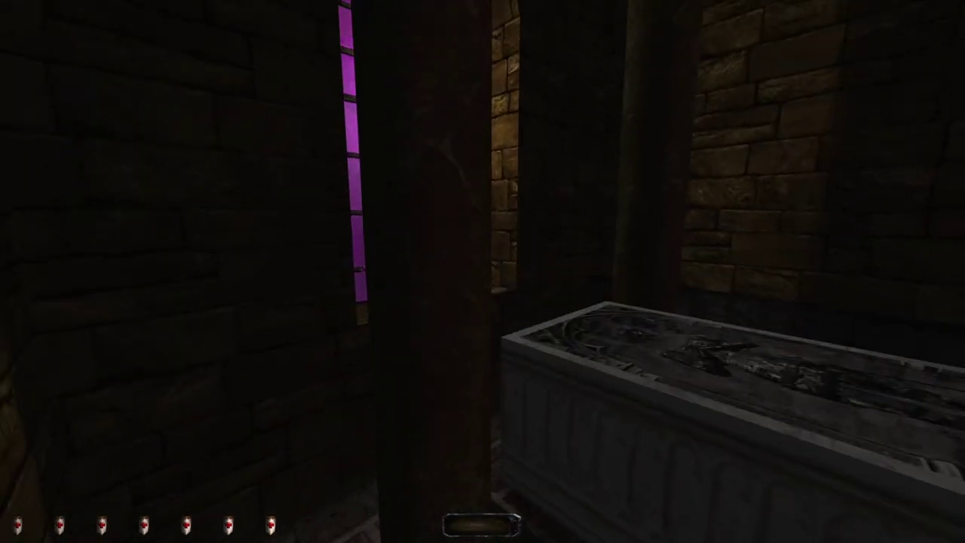
key("w")
Step: Reposition beside the sarcophagus facing the painting shrine and save with Alt+S
key("d")
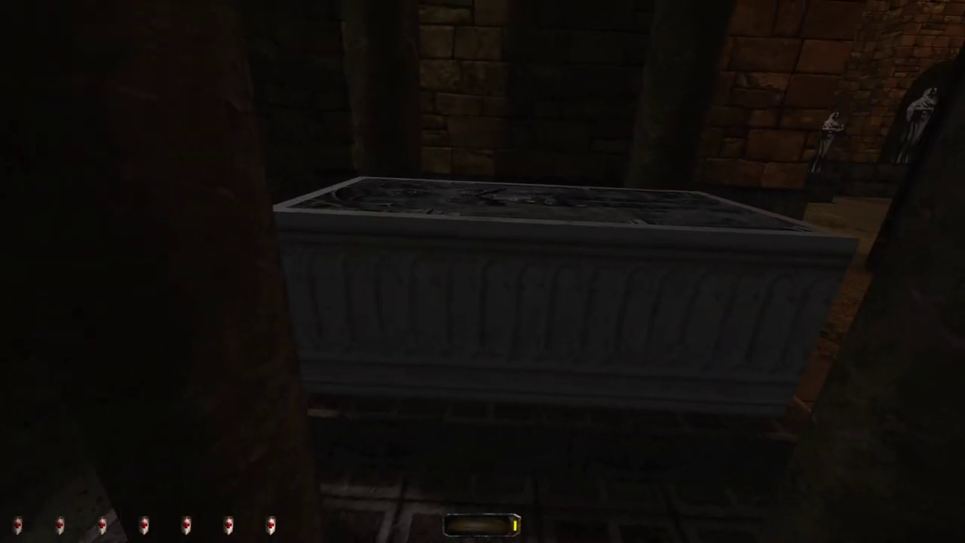
key("d")
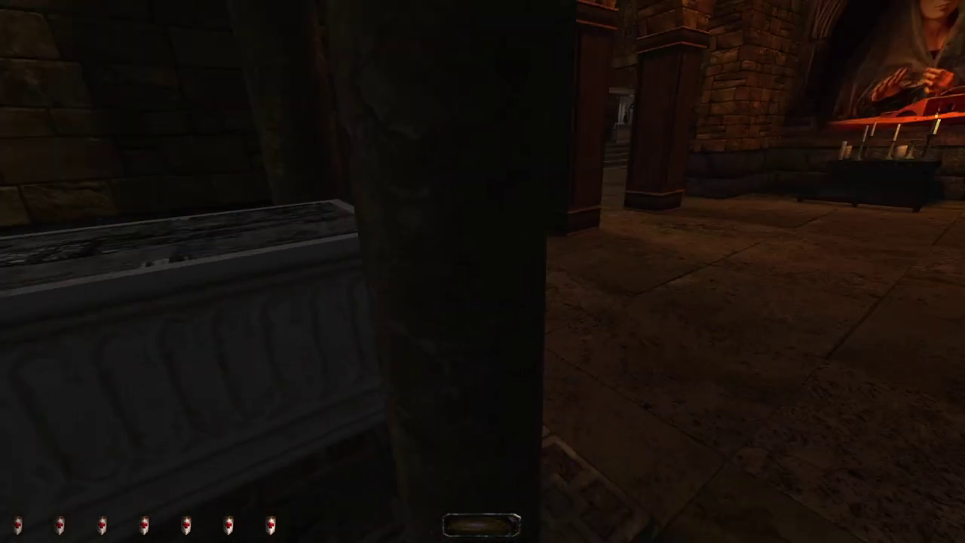
key("s")
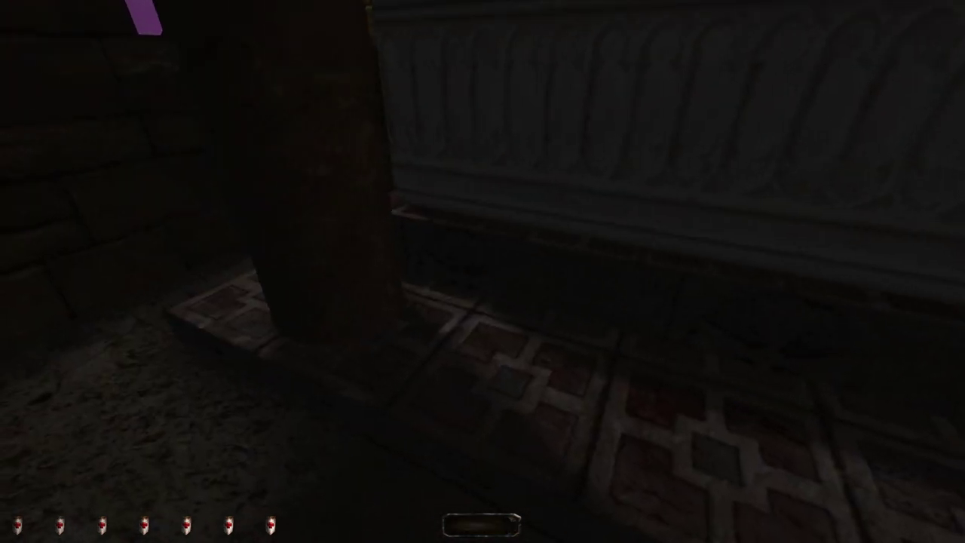
key("w")
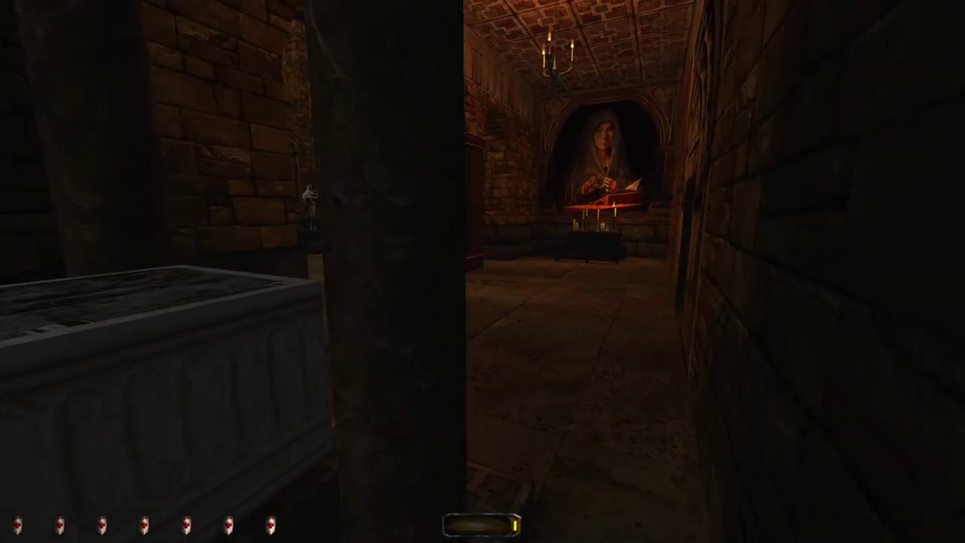
key("alt+s")
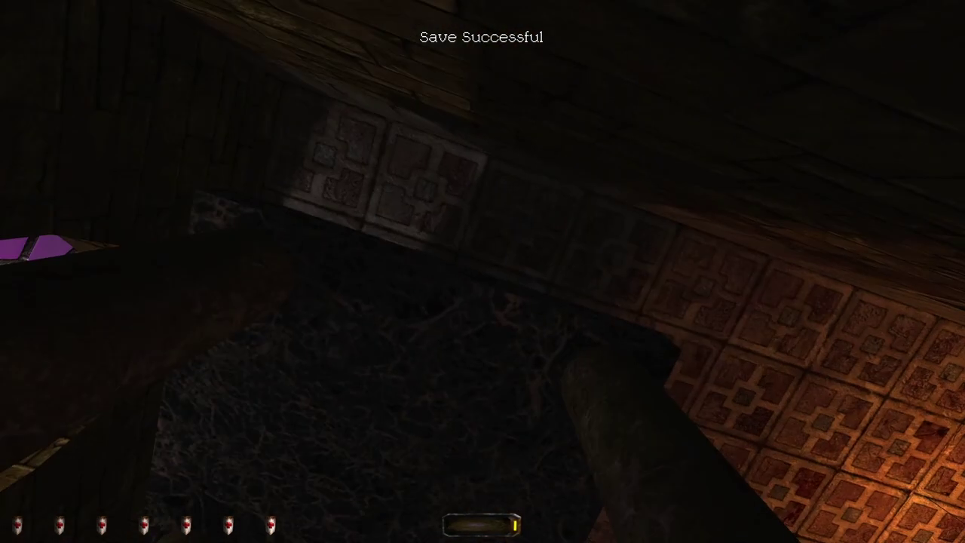
Step: Walk through the corridor to the candlelit Madonna shrine
key("w")
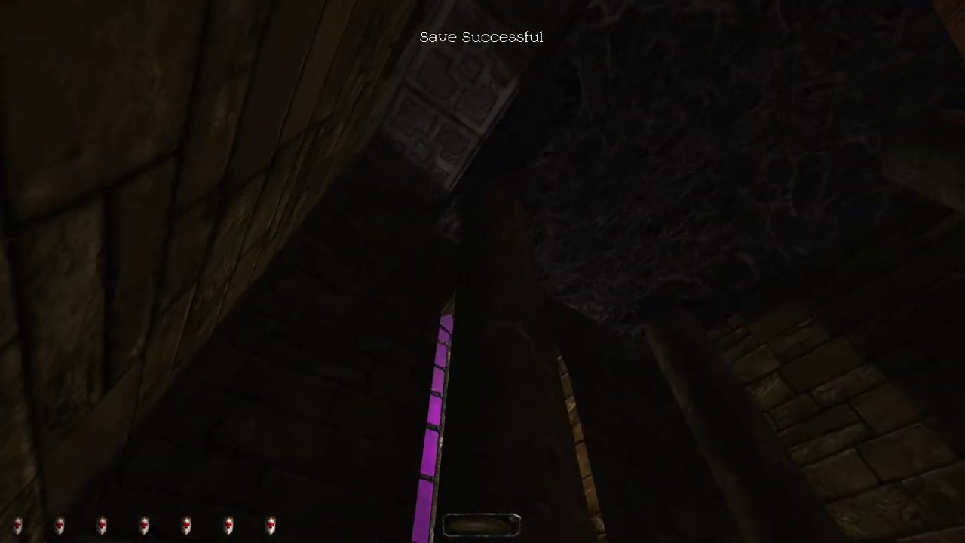
key("w")
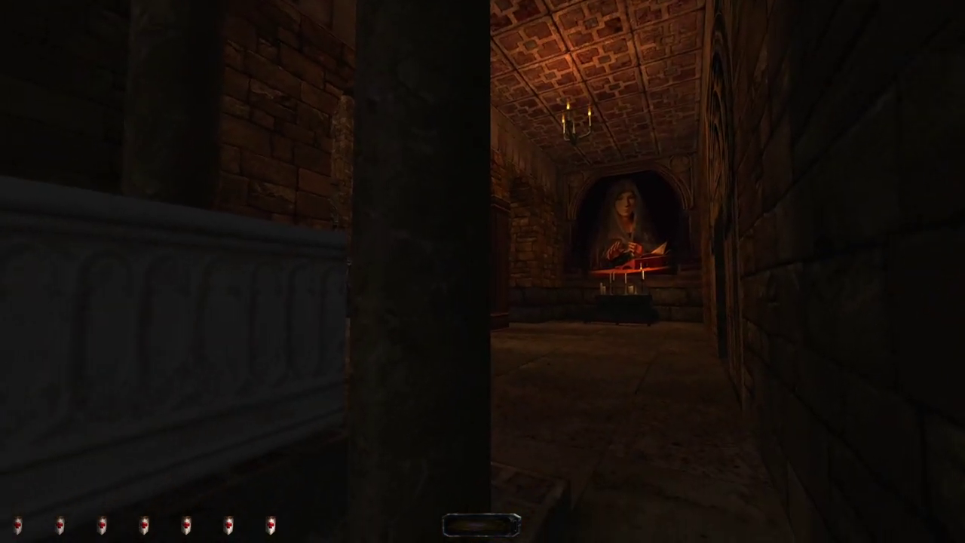
key("w")
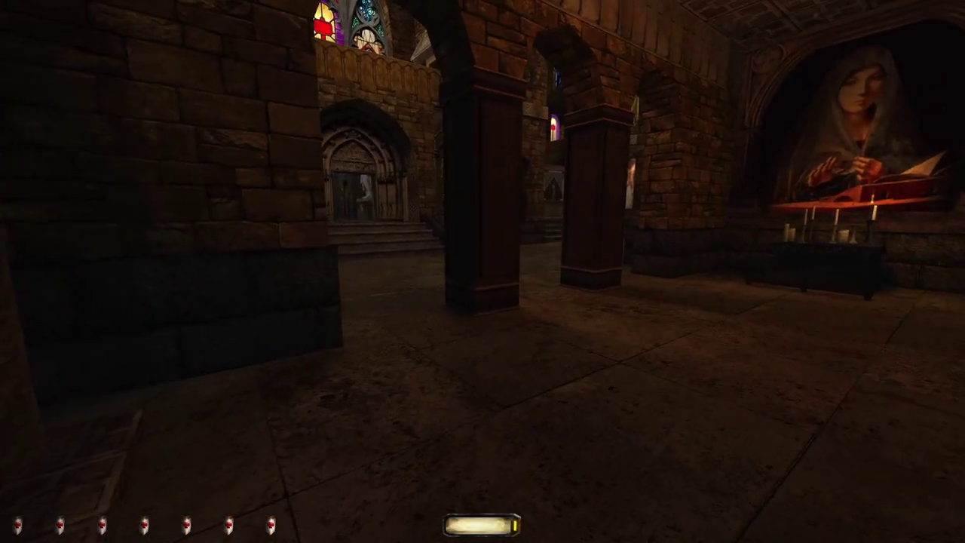
key("w")
key("w")
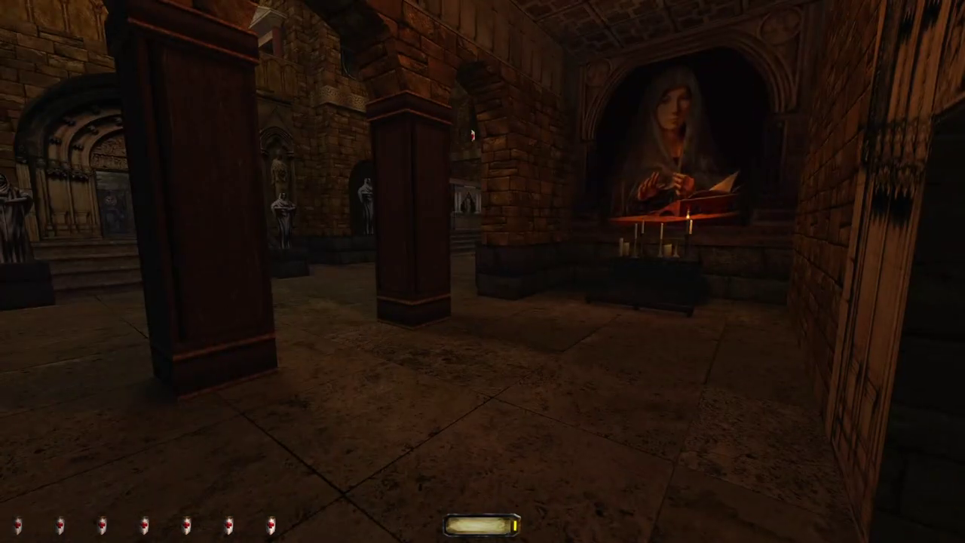
key("w")
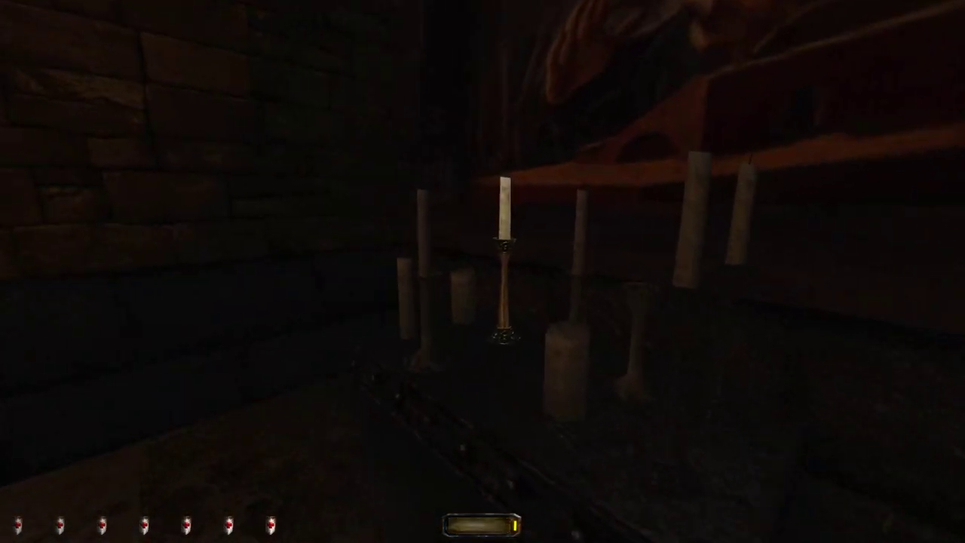
Step: Steal a candlestick from the altar, raising loot to 3931, and save
right_click(533, 301)
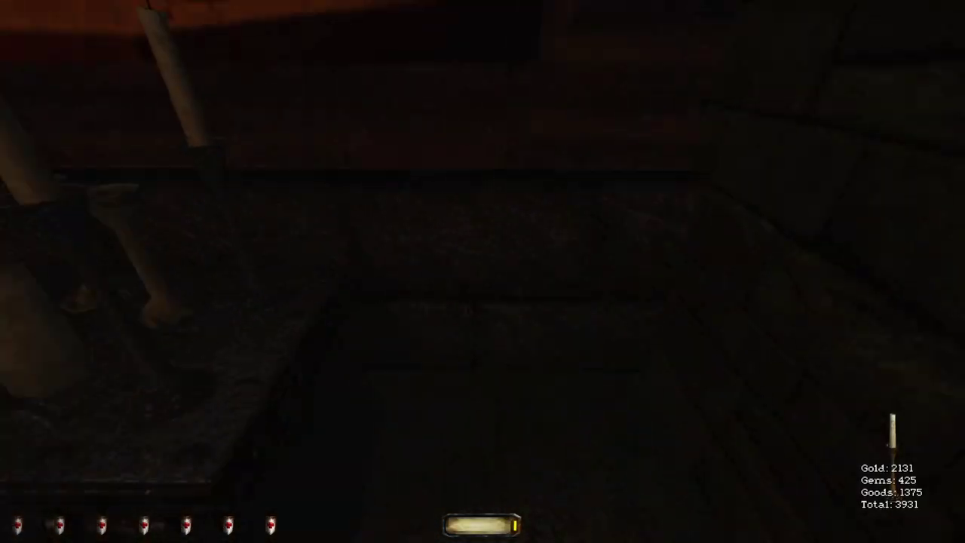
key("a")
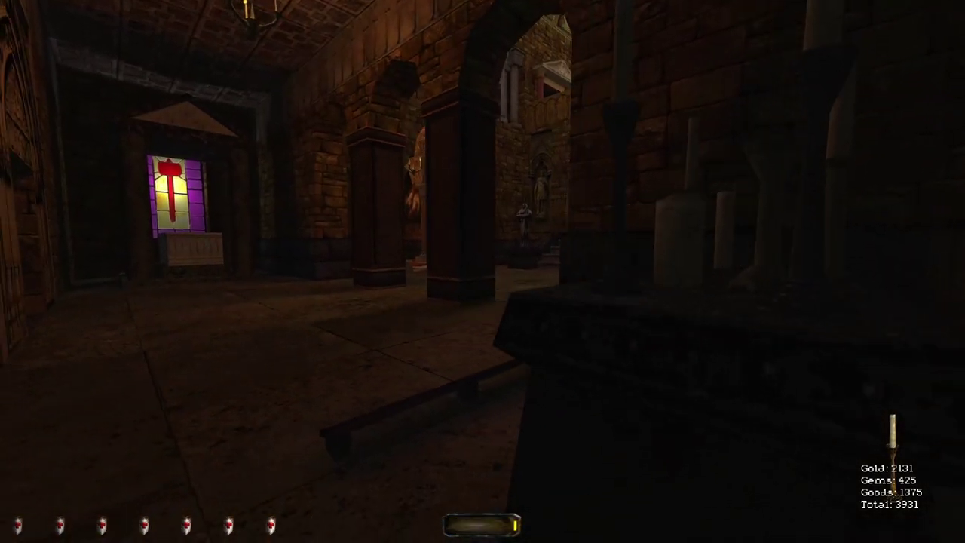
key("w")
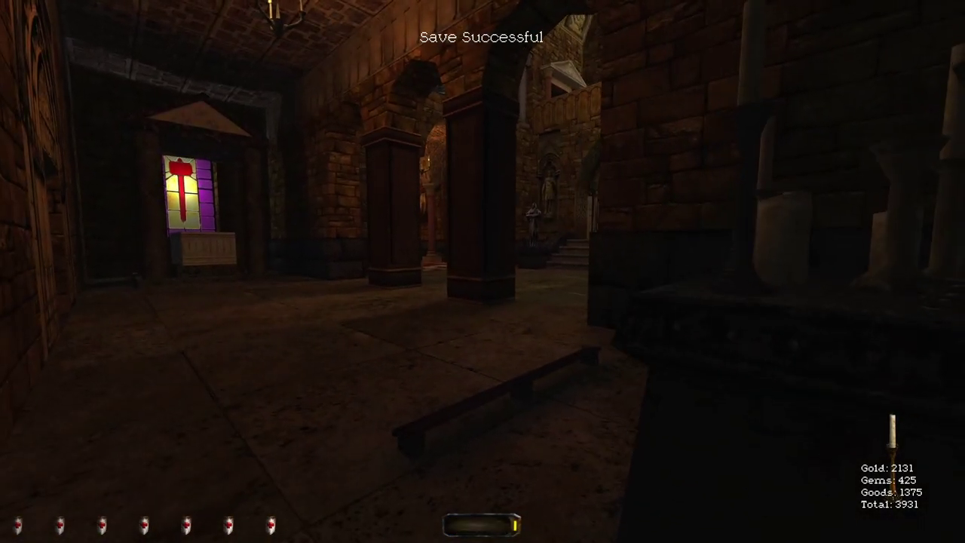
Step: Walk back through the pillared hall to the arched-door corridor by the candle table
key("w")
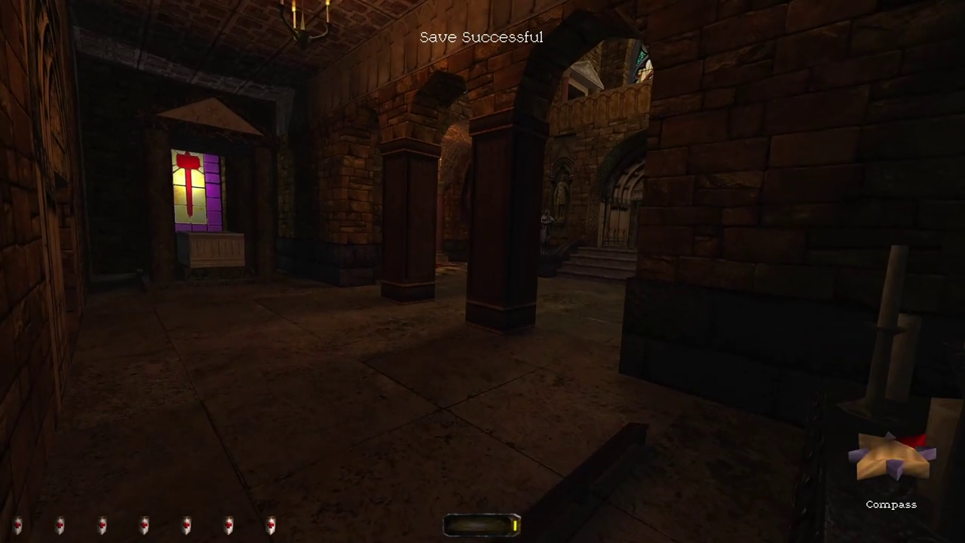
key("w")
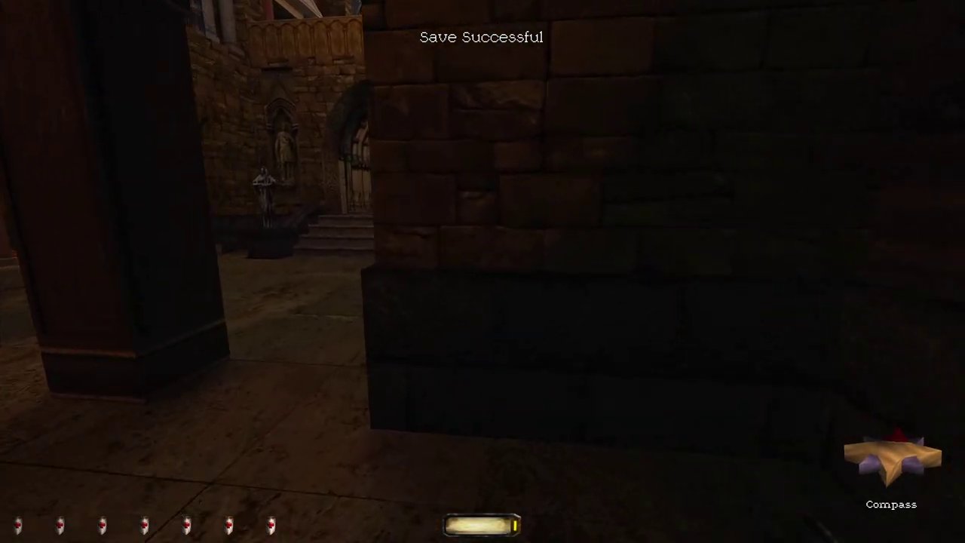
key("w")
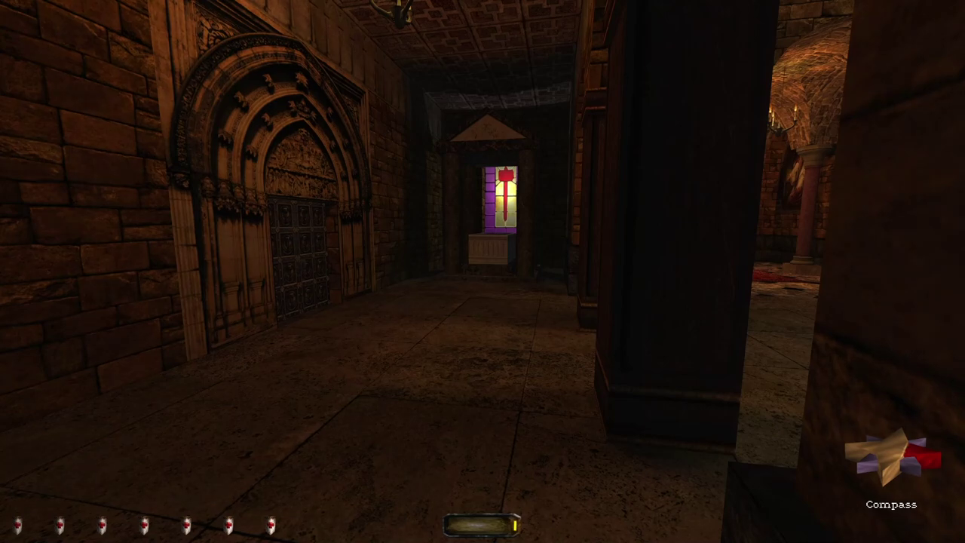
key("w")
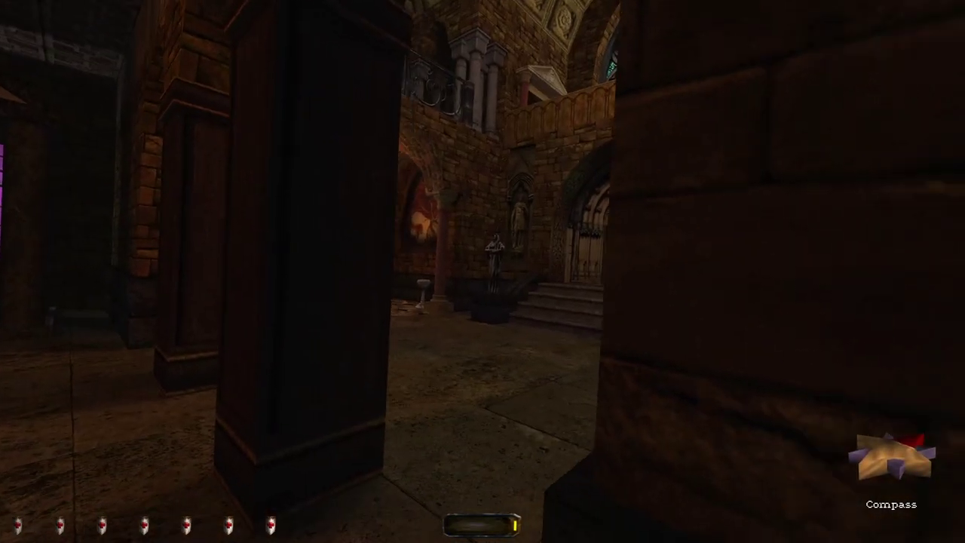
key("w")
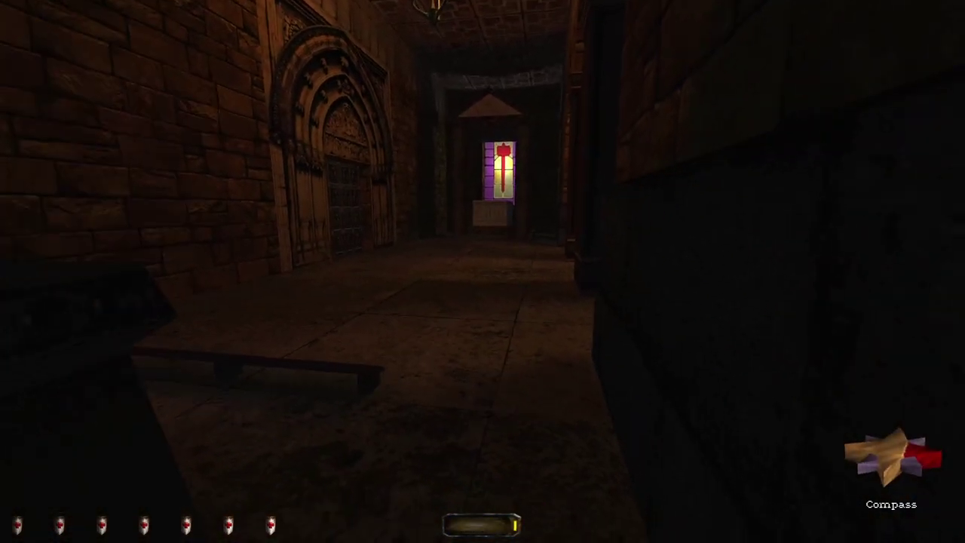
key("w")
key("w")
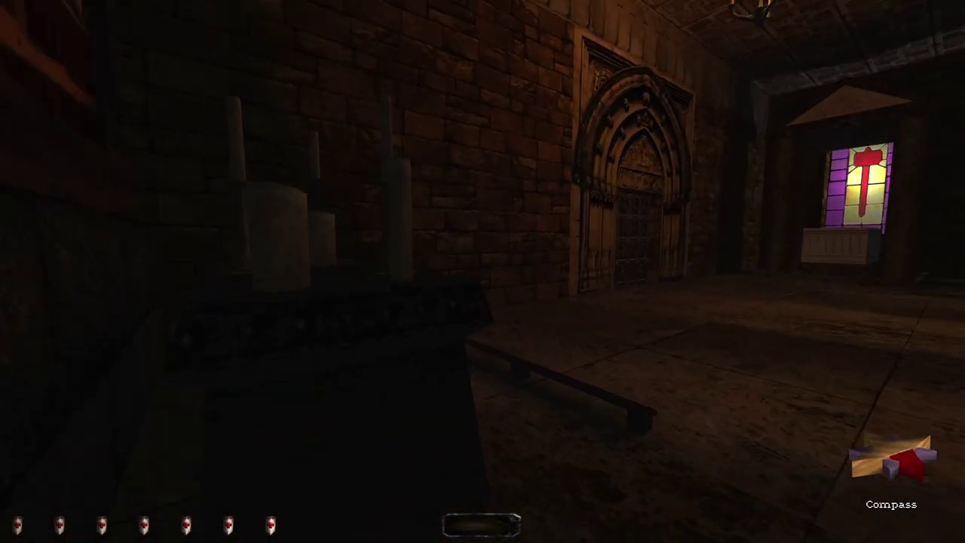
key("w")
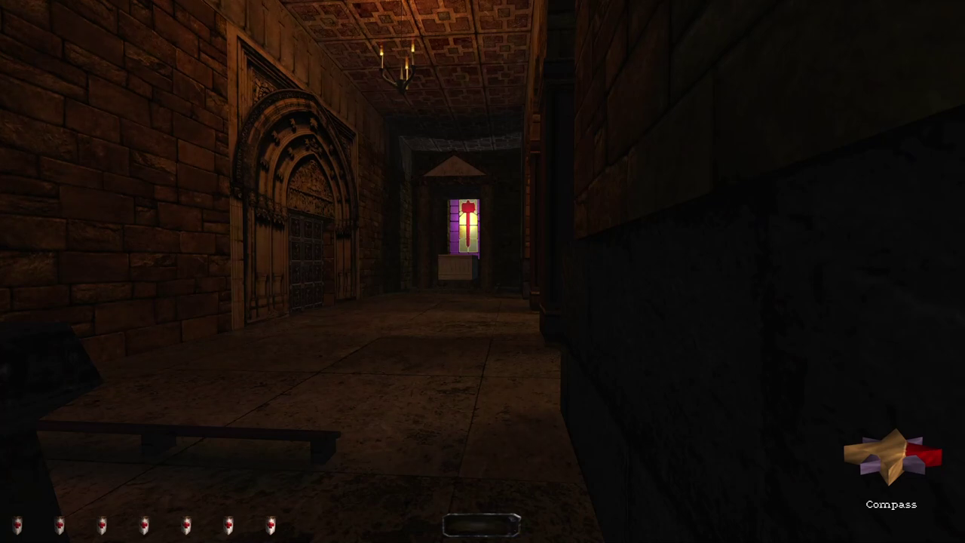
Step: Round the corridor corner and duck behind the stone block, hidden from the hallway guard
key("s")
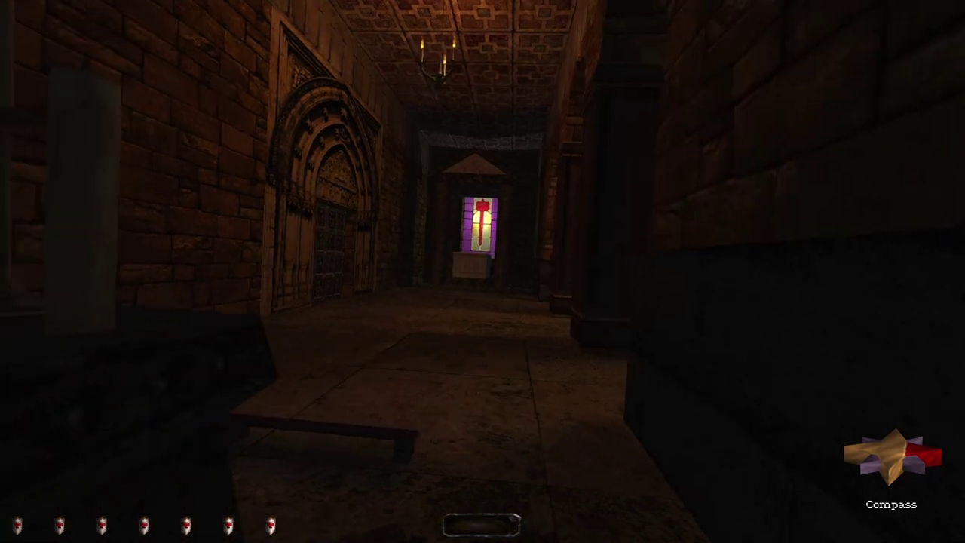
key("w")
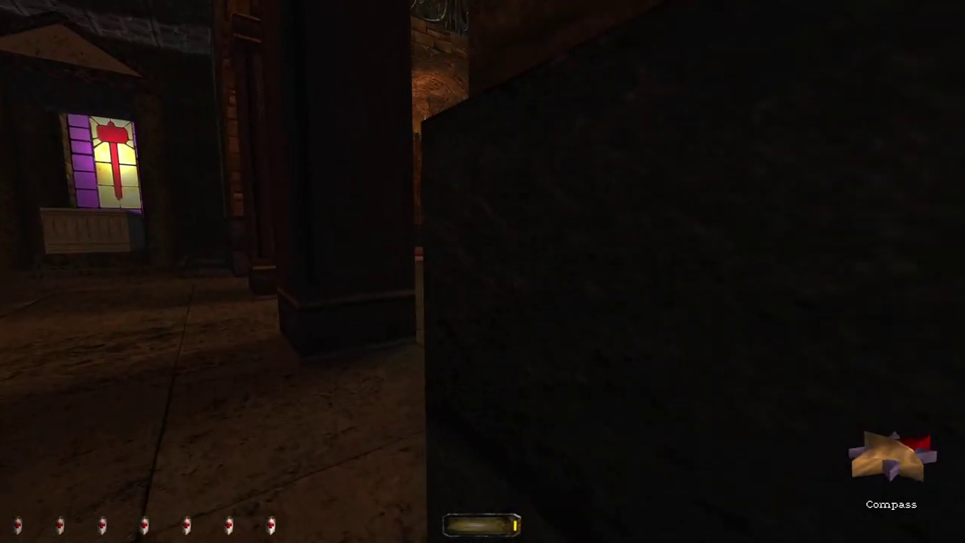
key("a")
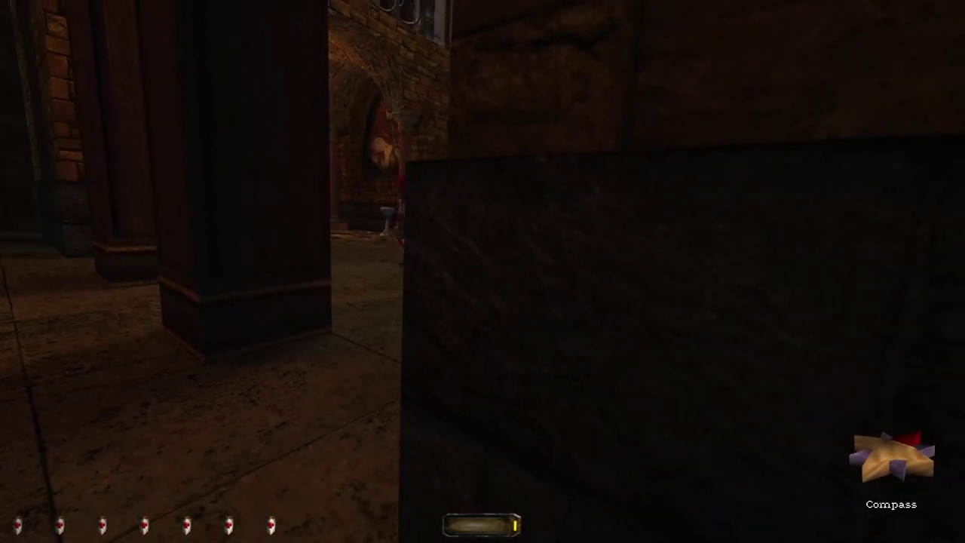
key("a")
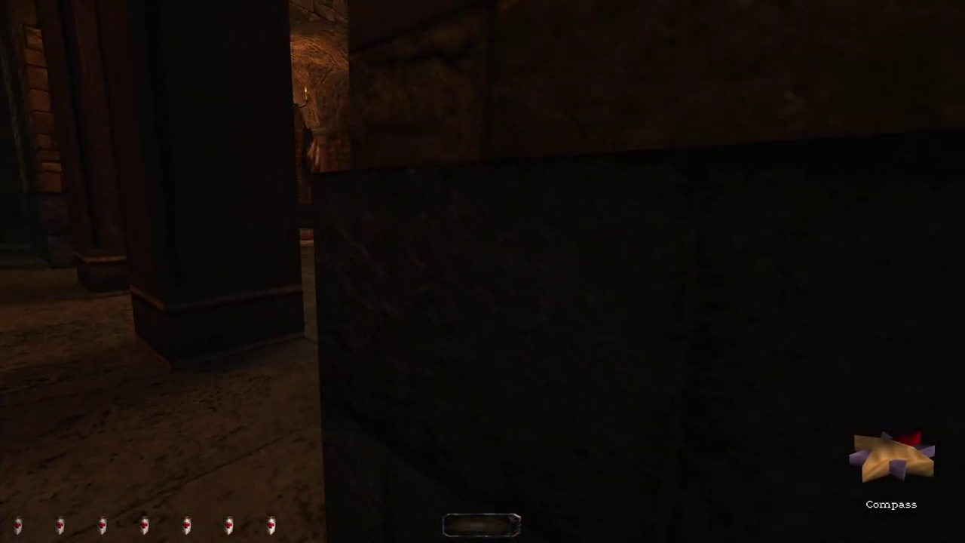
key("d")
key("a")
Step: Watch the guard pass, then slip past the block toward the courtyard's arched door
key("d")
key("d")
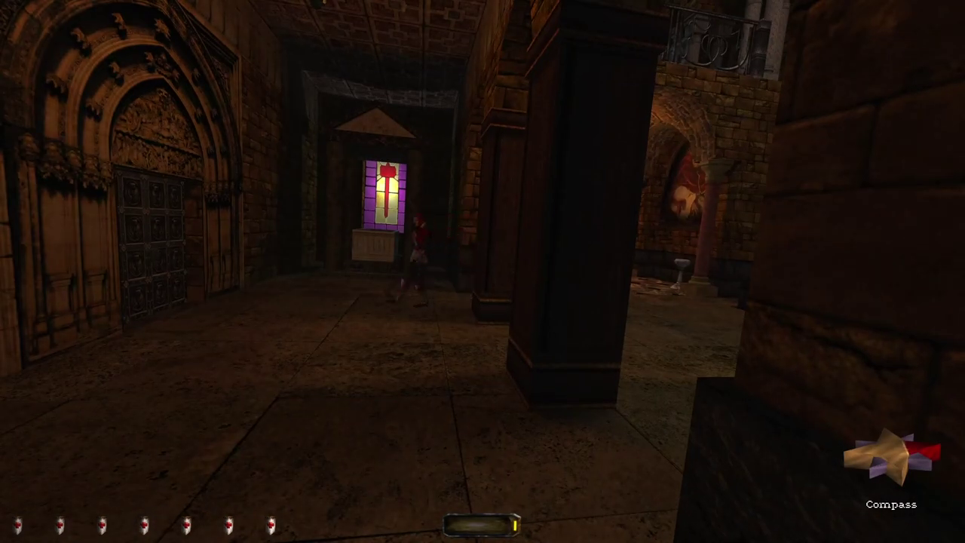
key("a")
key("d")
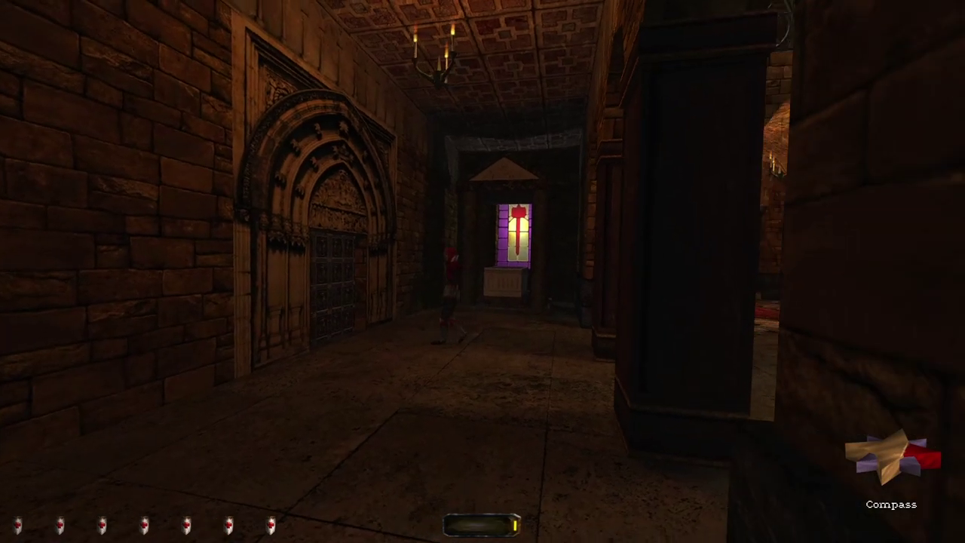
key("d")
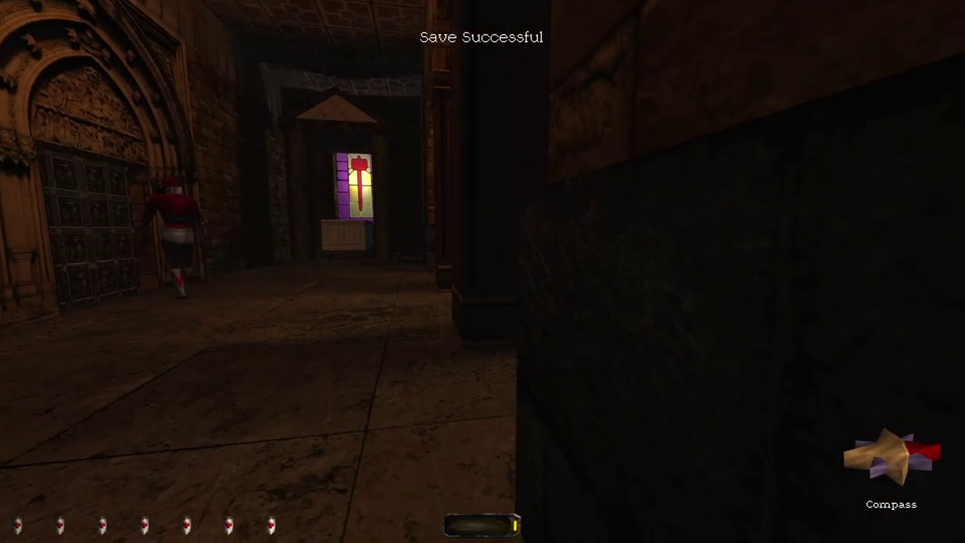
key("w")
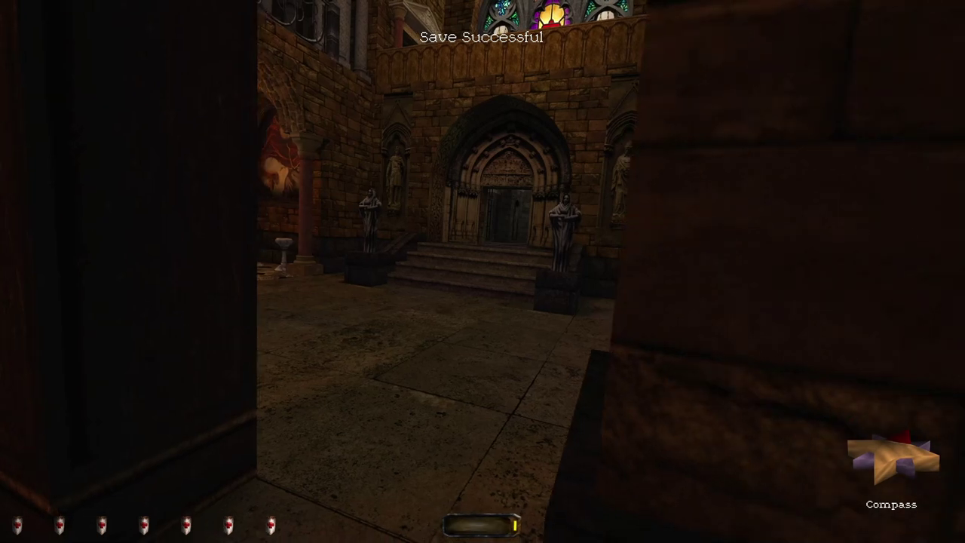
Step: Walk past the wooden pillar and statues into the marble hall facing the rose window
key("a")
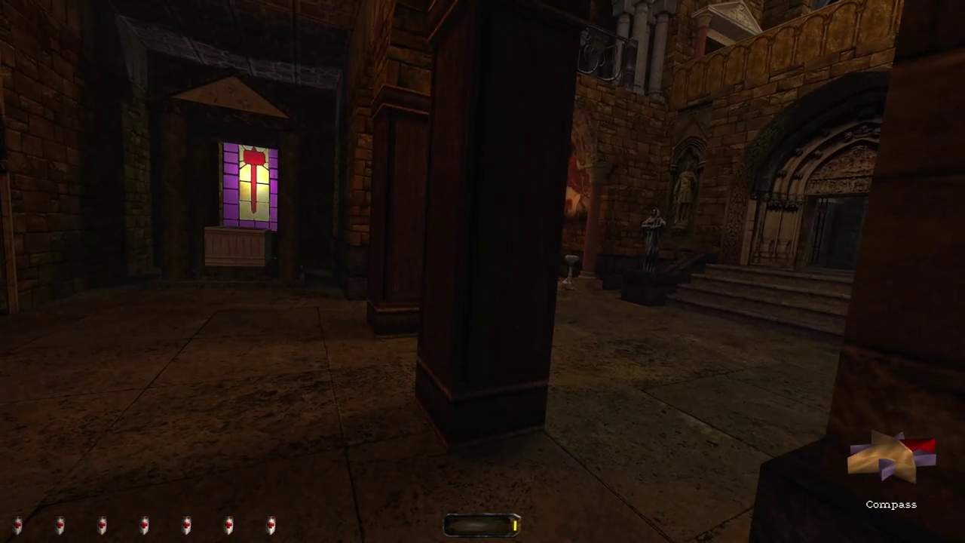
key("w")
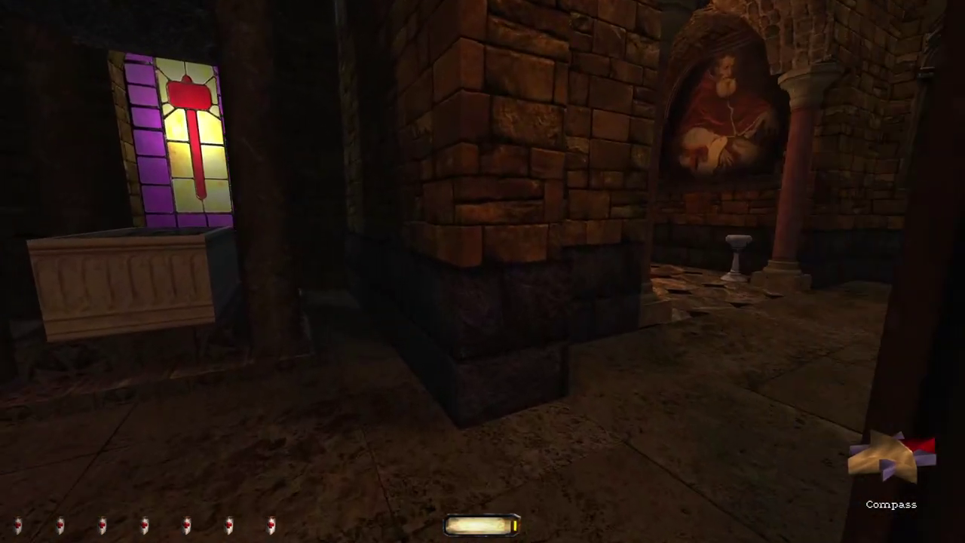
key("w")
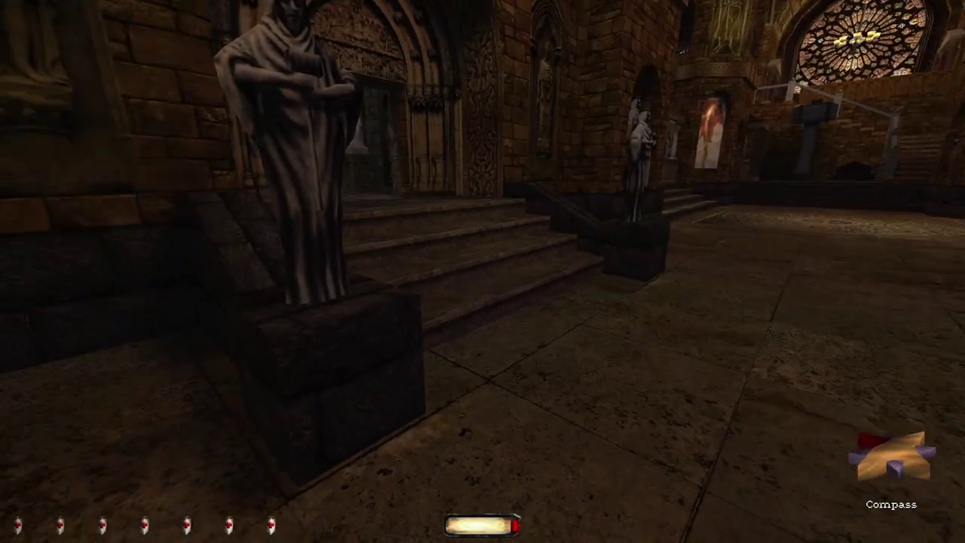
key("w")
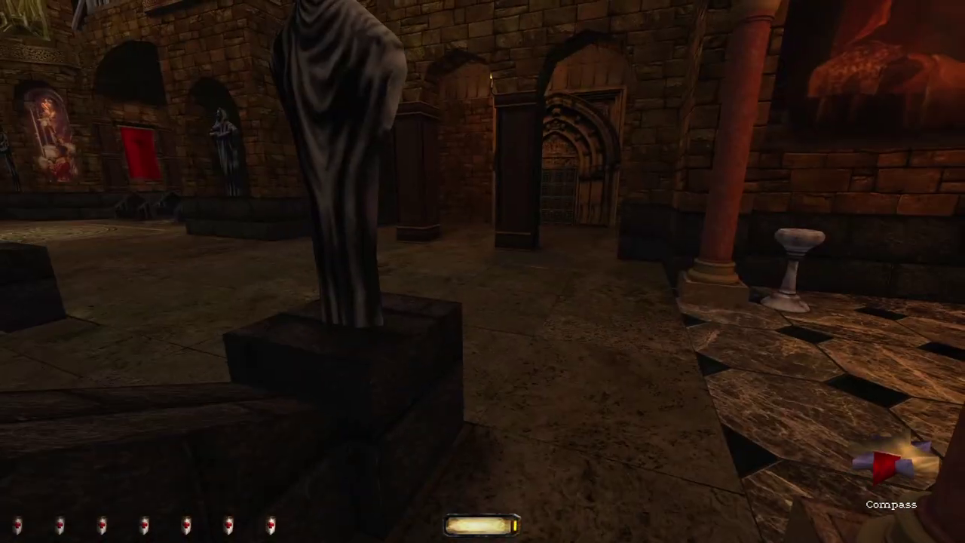
key("w")
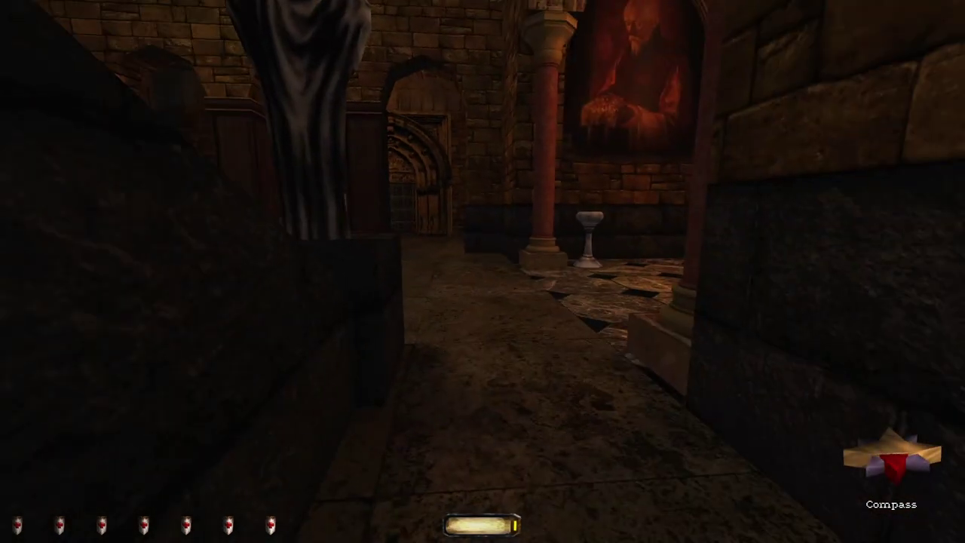
key("w")
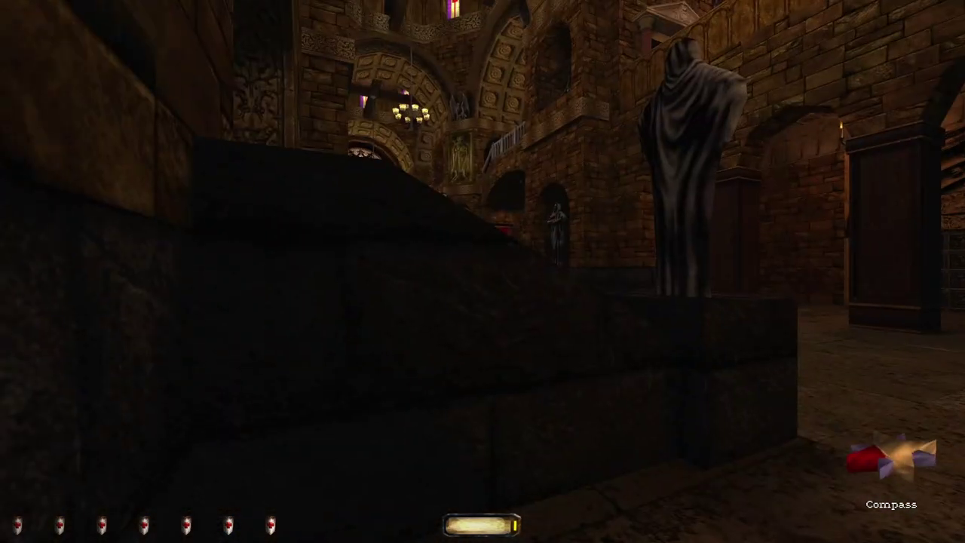
key("w")
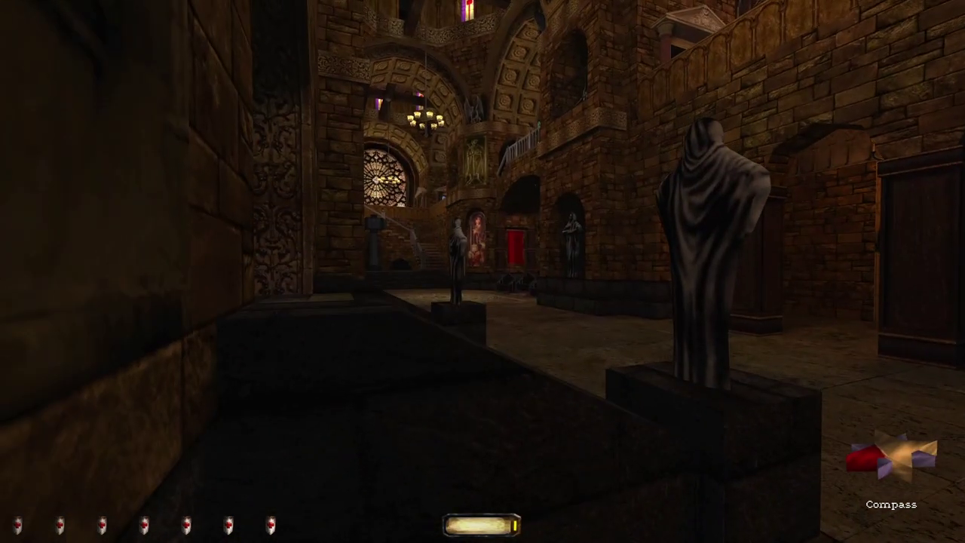
key("w")
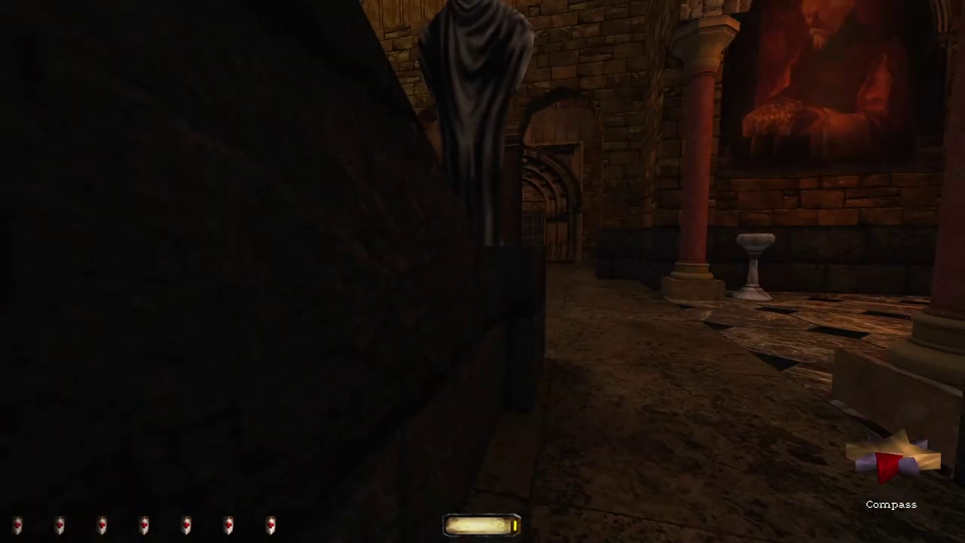
key("m")
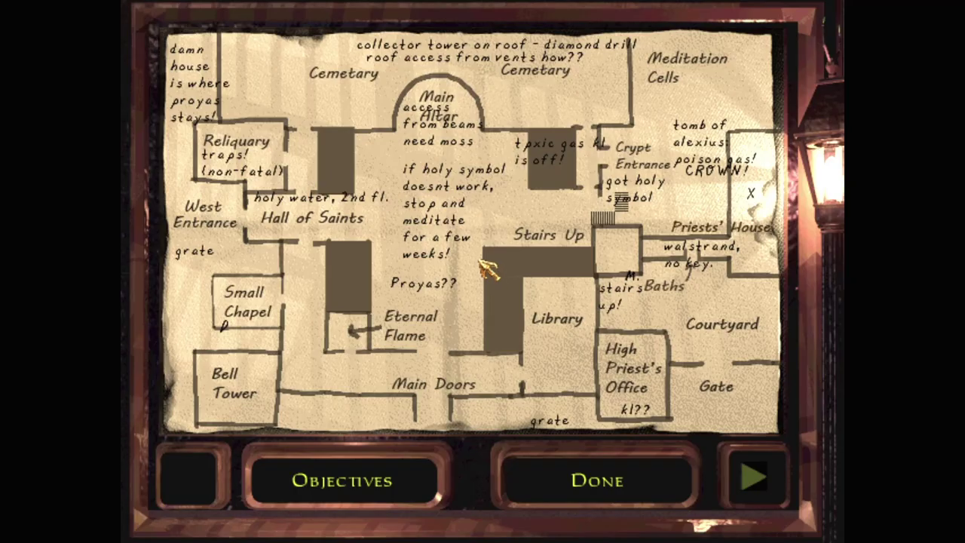
key("Escape")
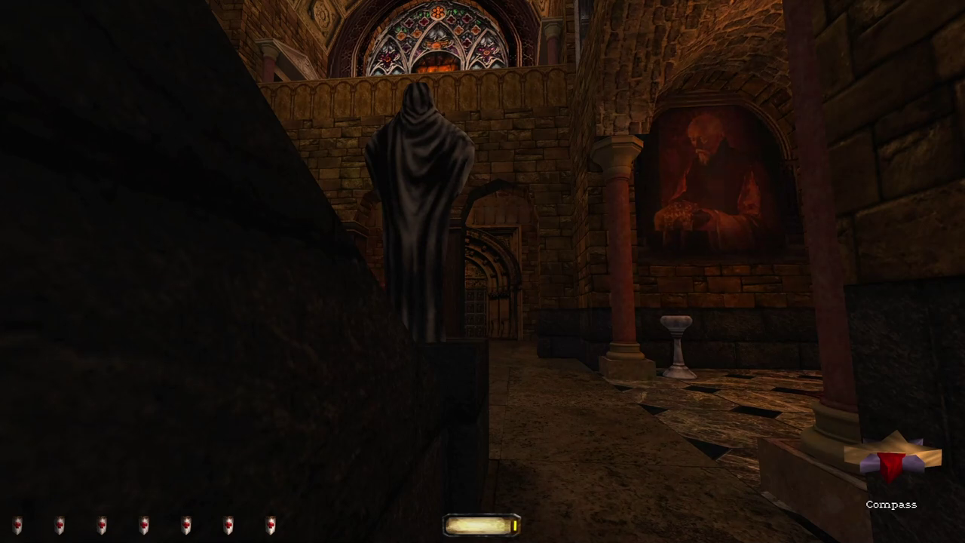
Step: Survey the vaulted ceiling and hall floor from beside the statue, then quicksave
key("w")
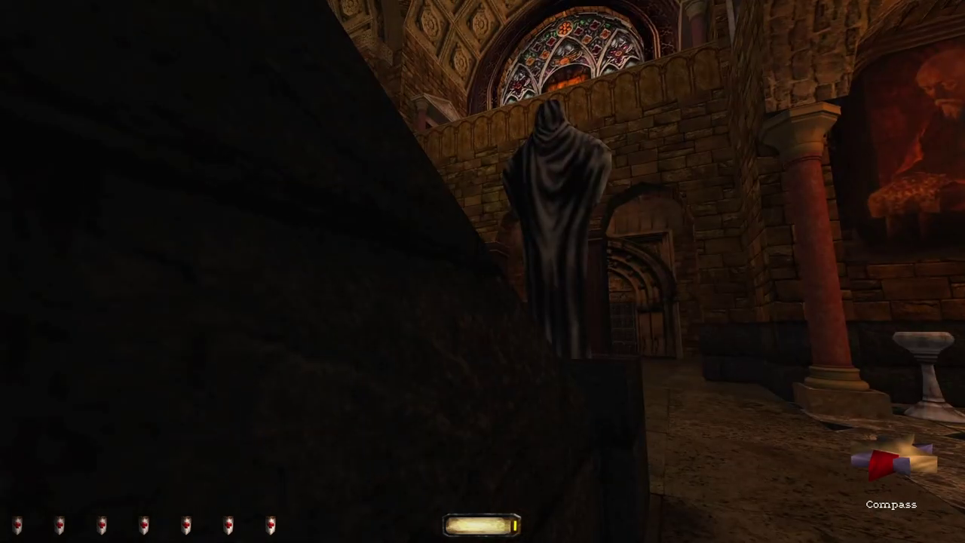
key("w")
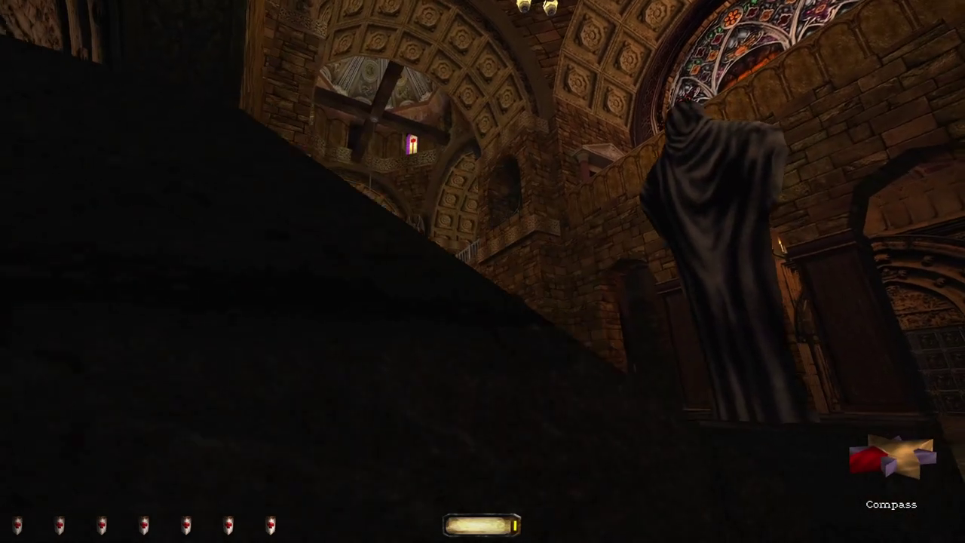
key("w")
key("w")
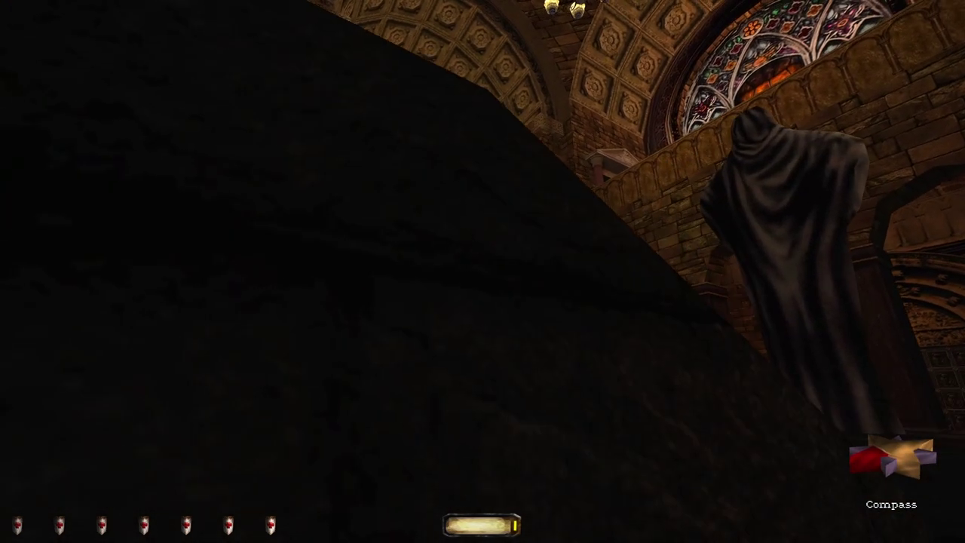
key("w")
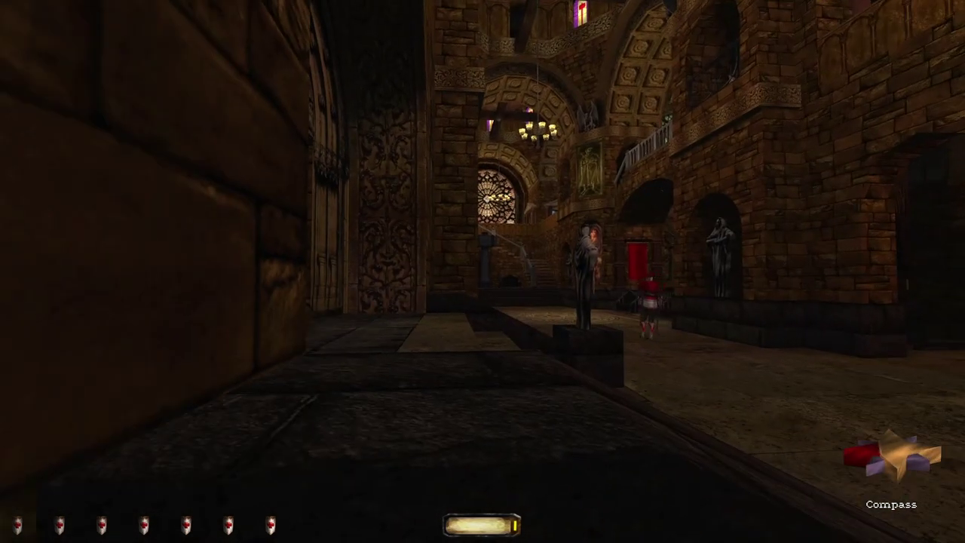
key("alt+s")
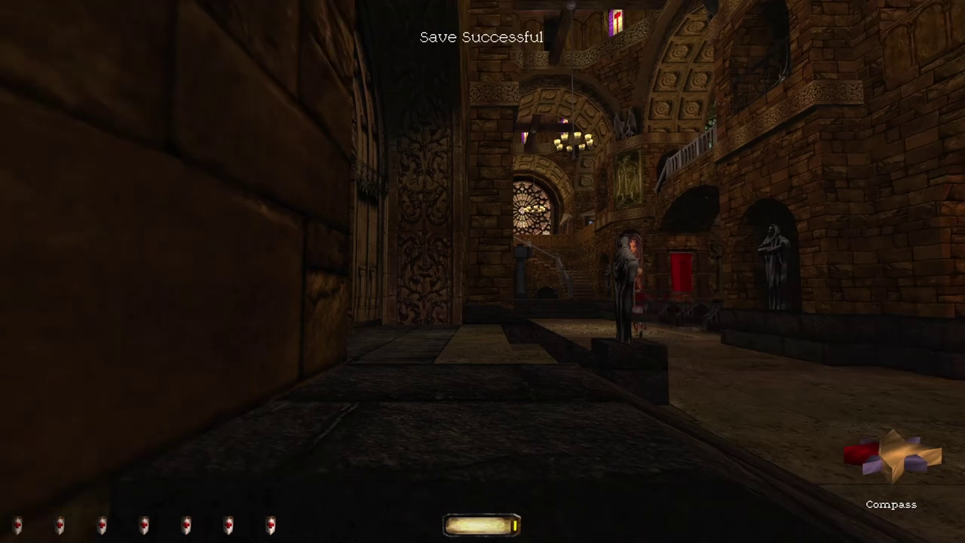
Step: Track the patrolling guard across the great hall, saving again as it walks away
key("w")
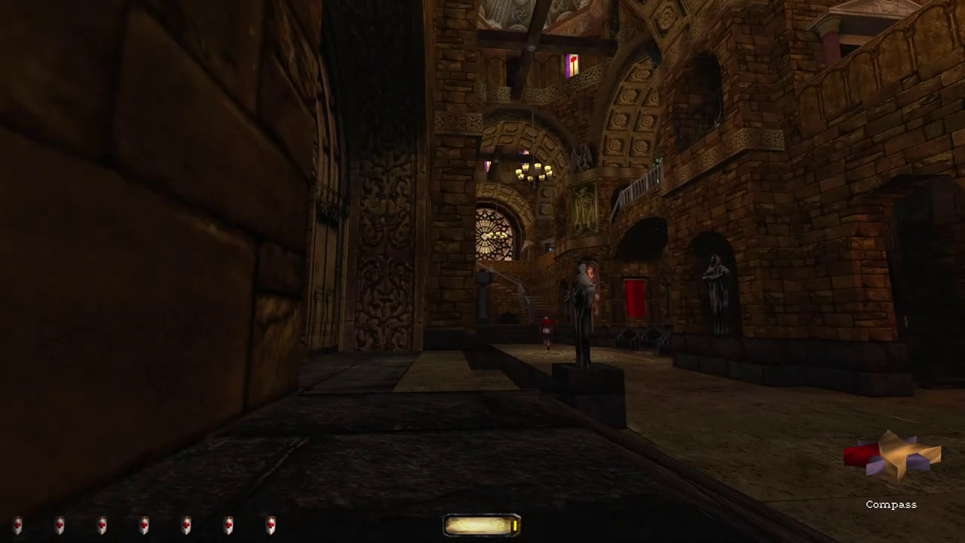
key("w")
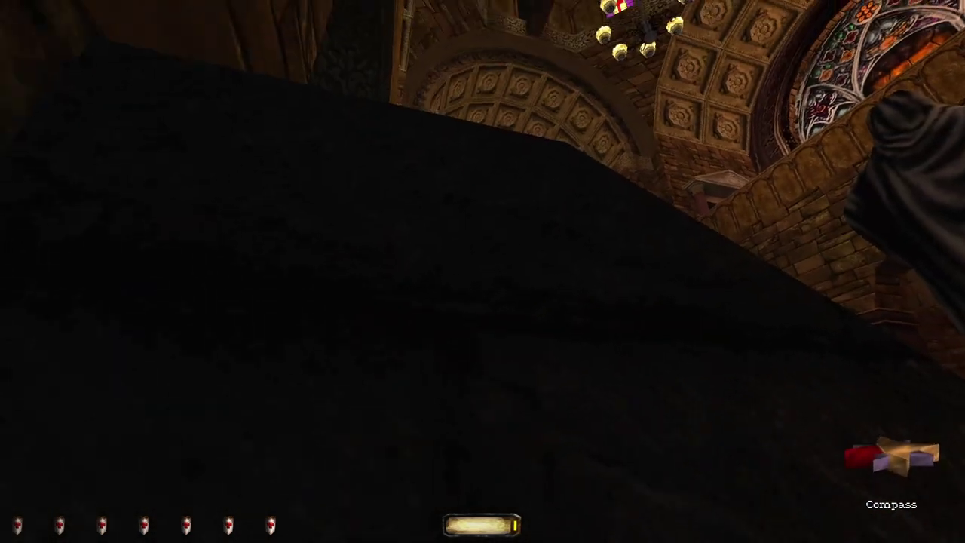
key("w")
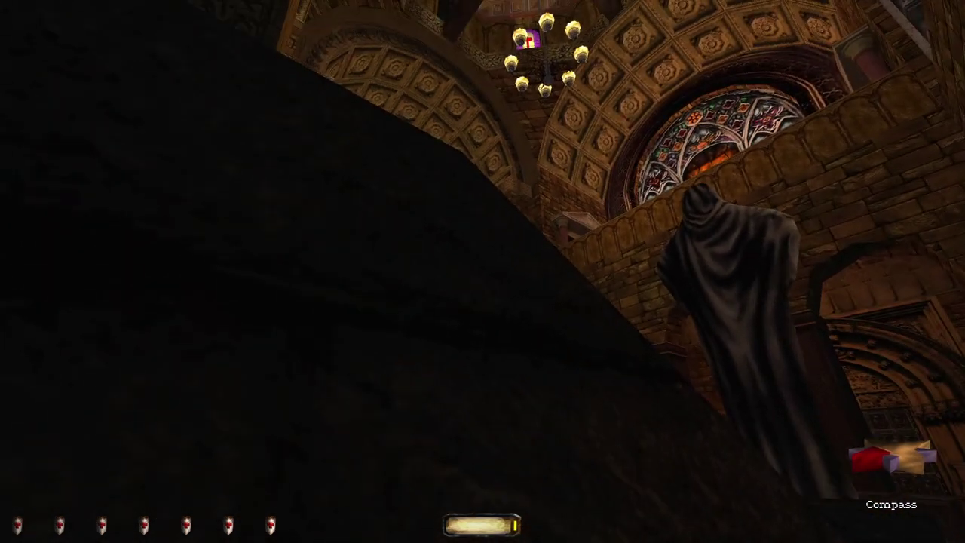
key("a")
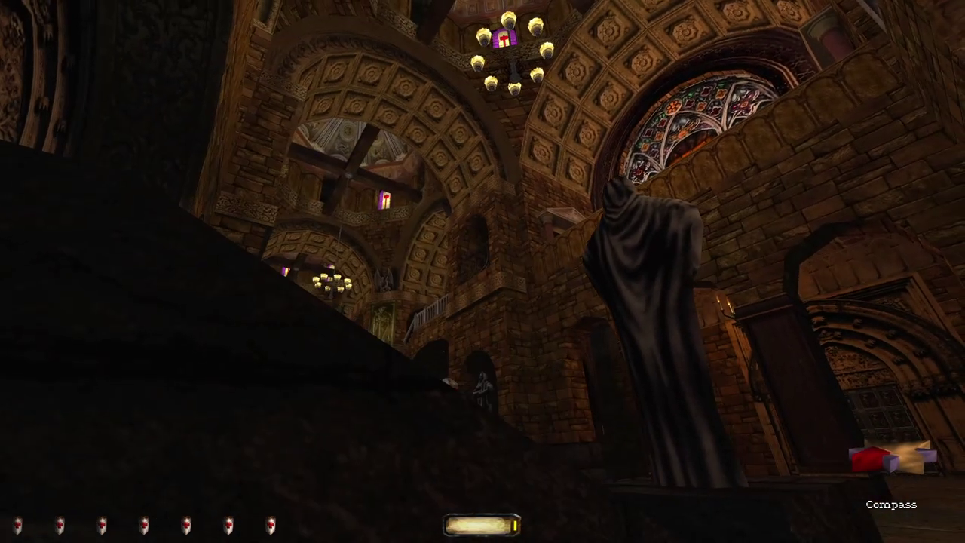
key("w")
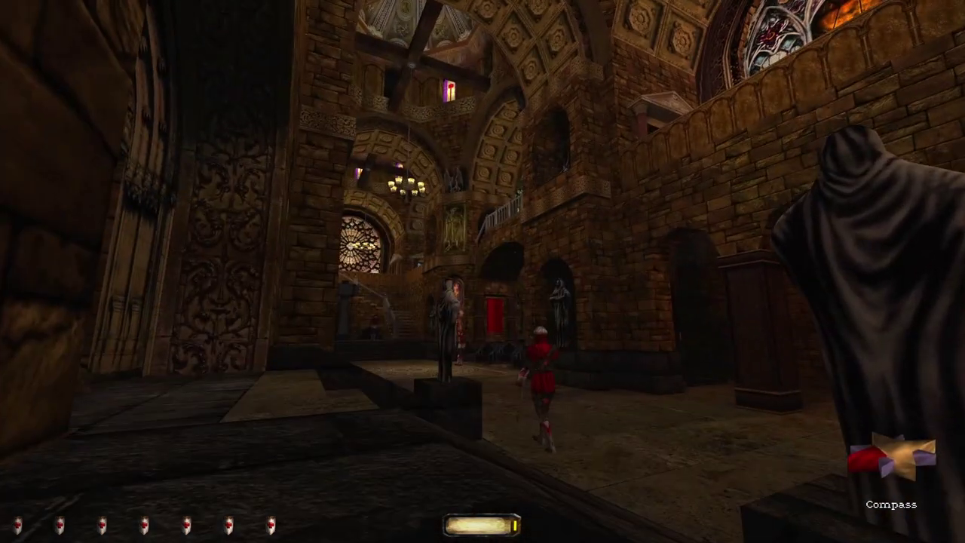
key("alt+s")
key("w")
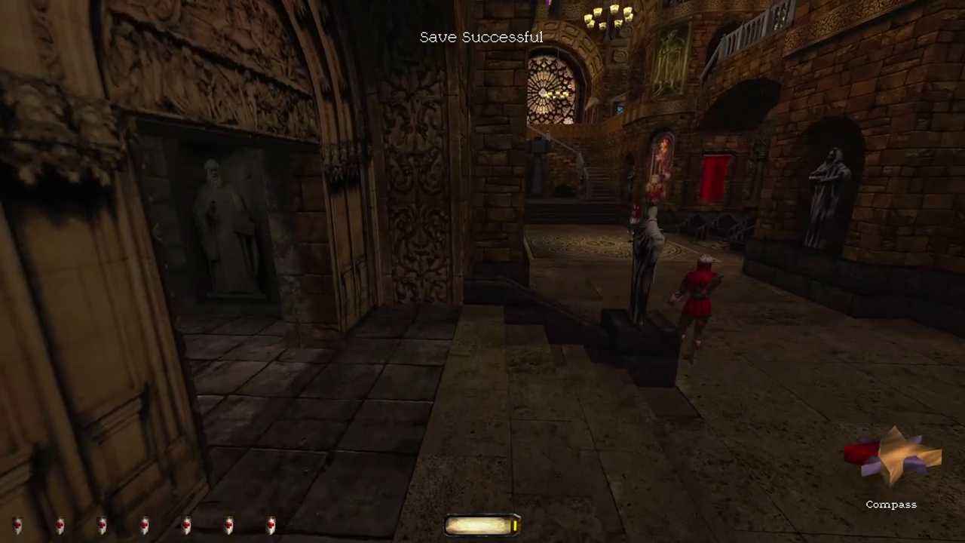
Step: Read the Saint Alexius plaque in the side corridor, then bring up the monastery map
key("w")
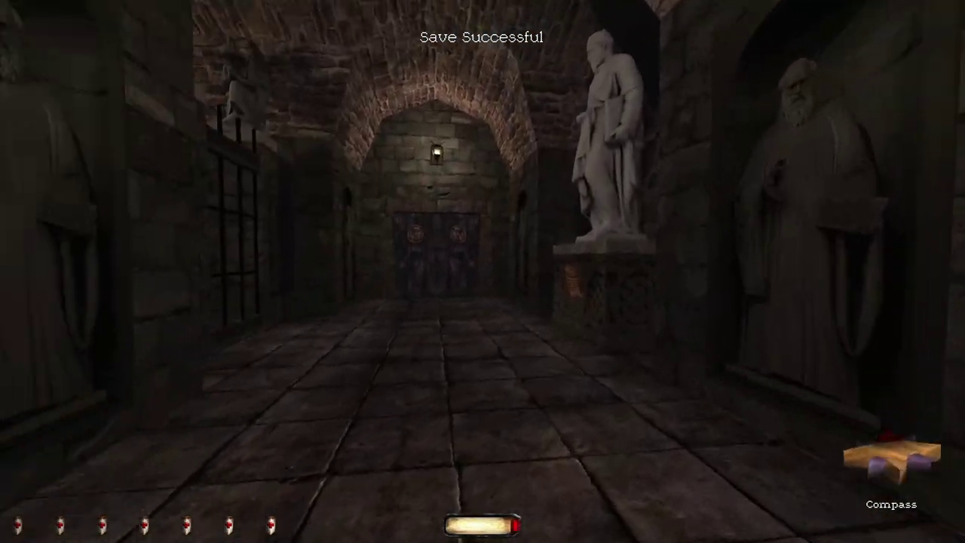
key("w")
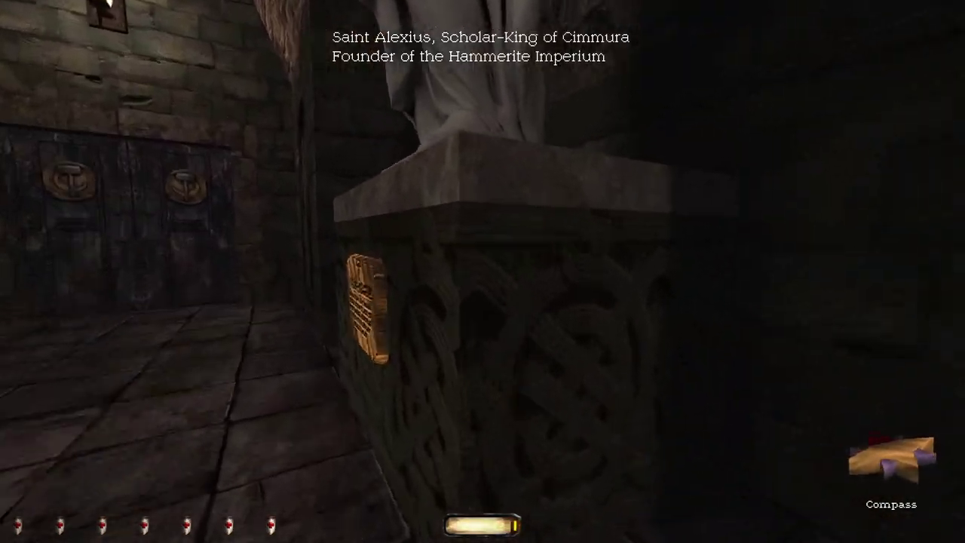
key("s")
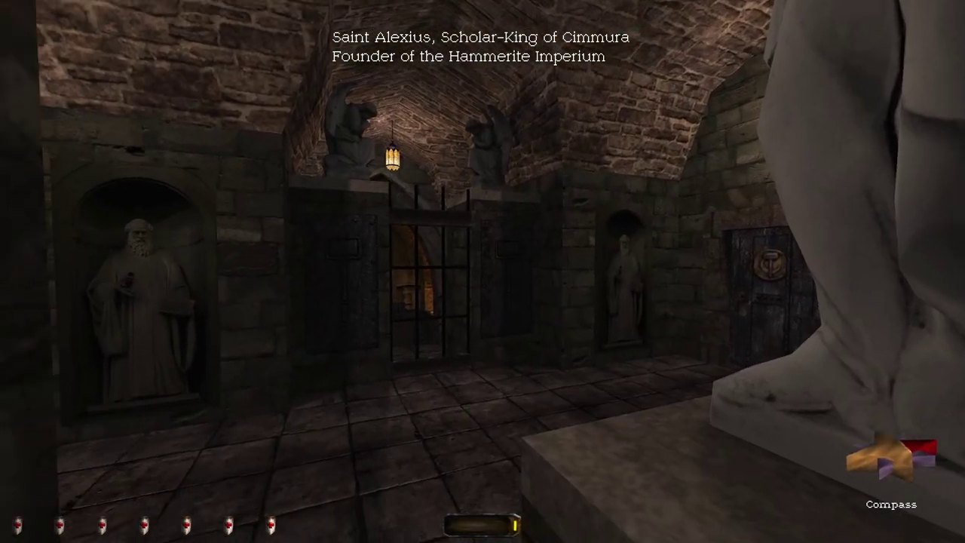
key("e")
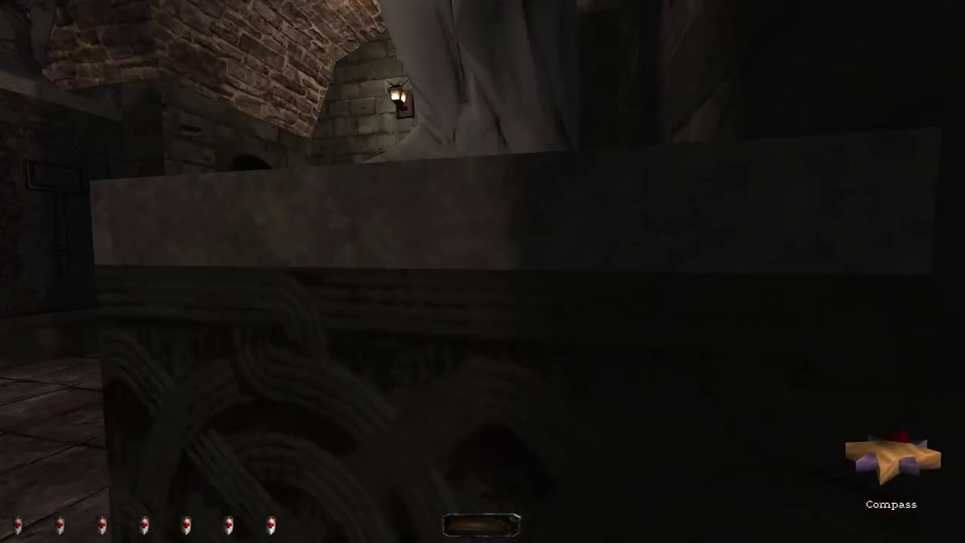
key("m")
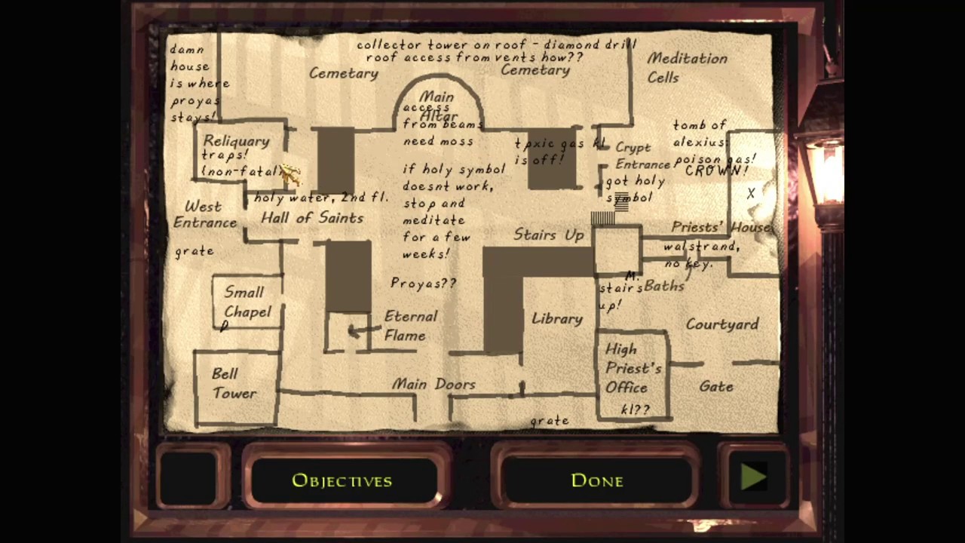
Step: Dismiss the monastery map to return to the crypt view
key("Escape")
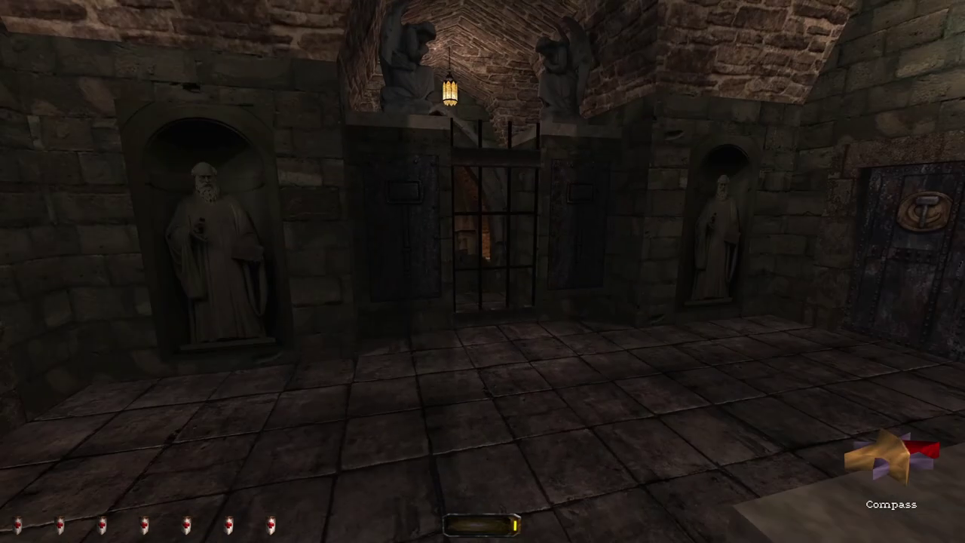
Step: Quicksave, ready the Triangle-toothed Lockpick, and head into the tiled room
key("alt+s")
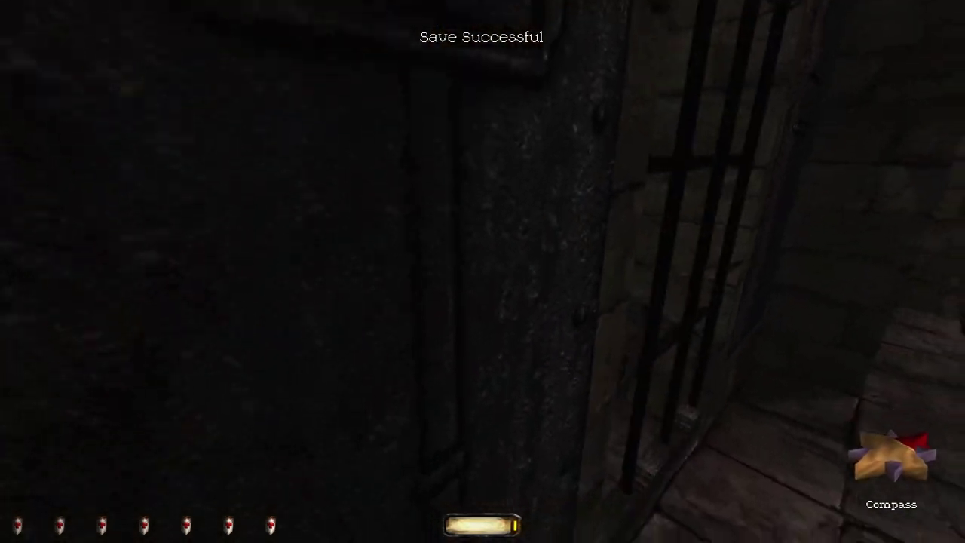
key("Tab")
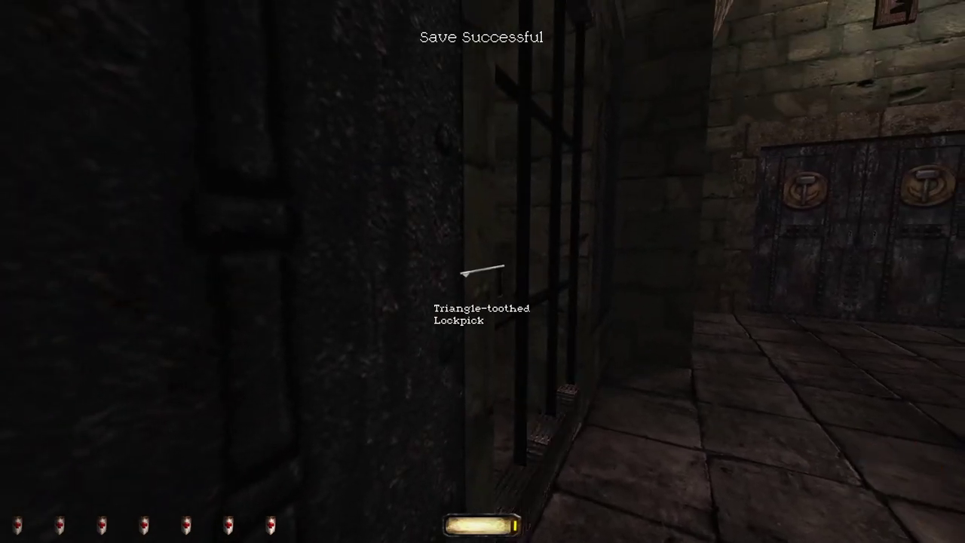
key("w")
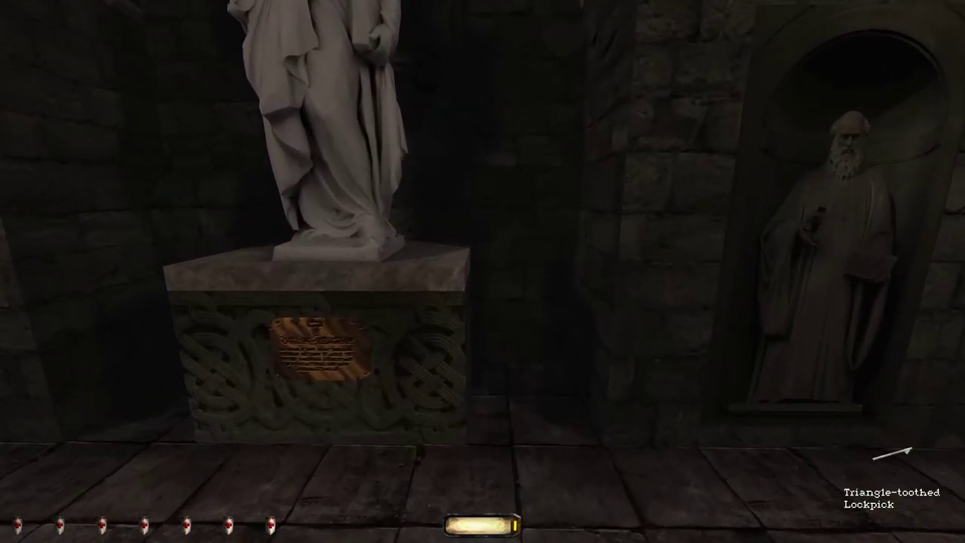
key("w")
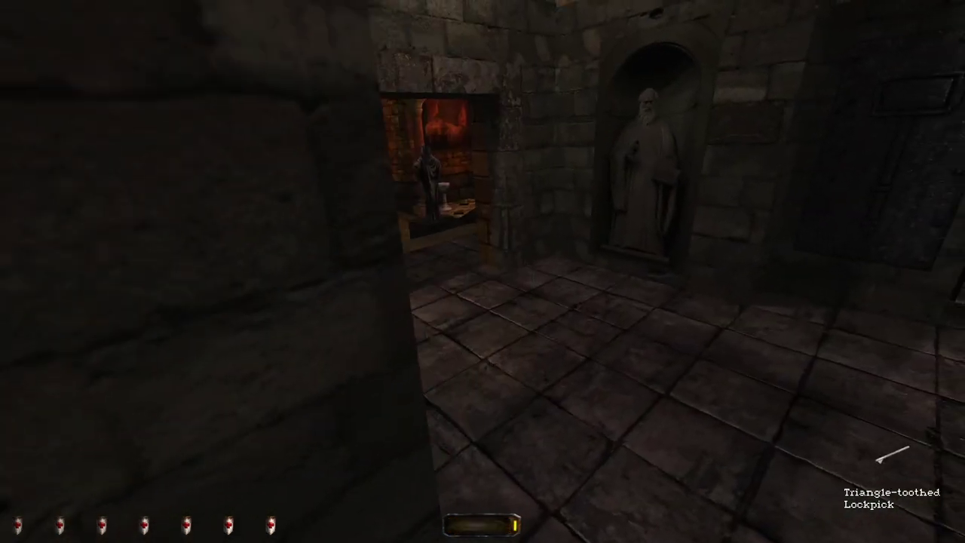
key("w")
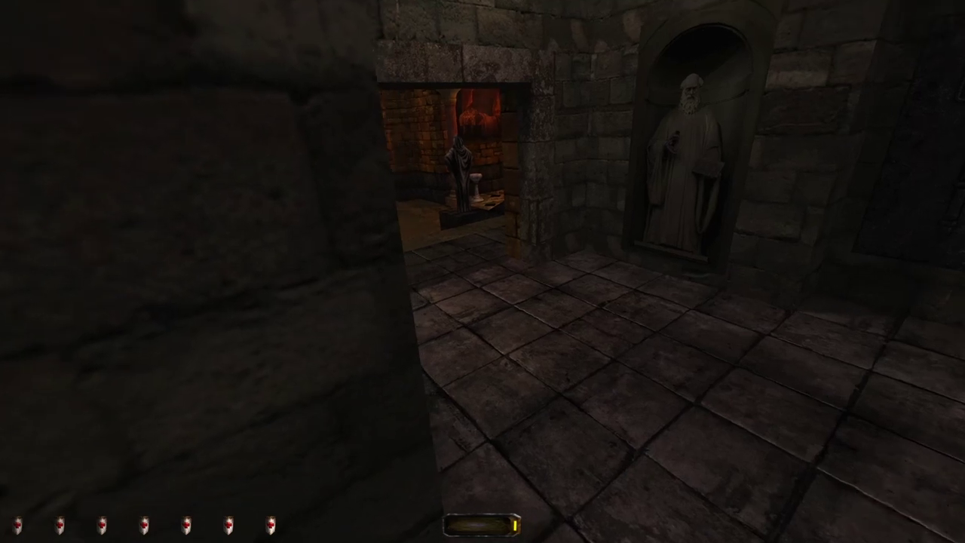
Step: Scout the vaulted room near the lit doorway and barred window
key("w")
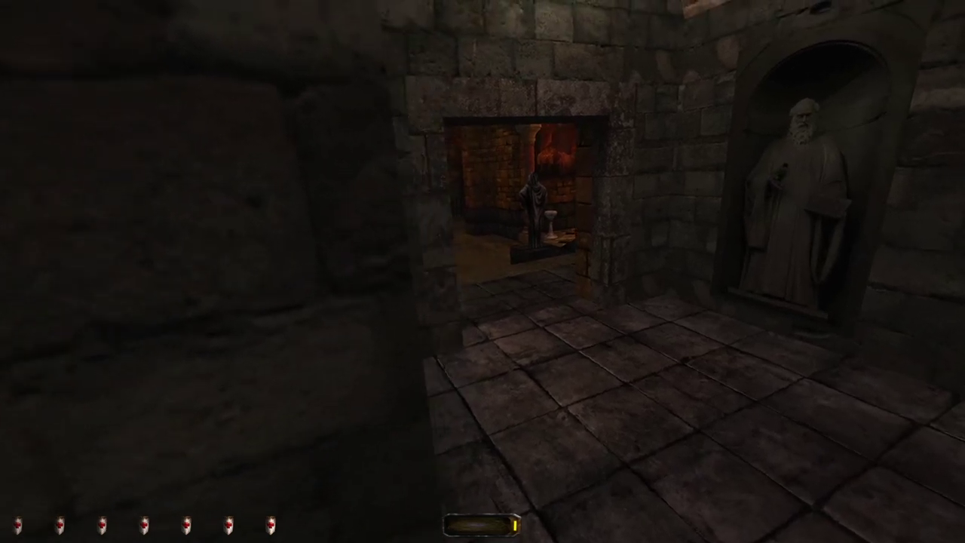
key("w")
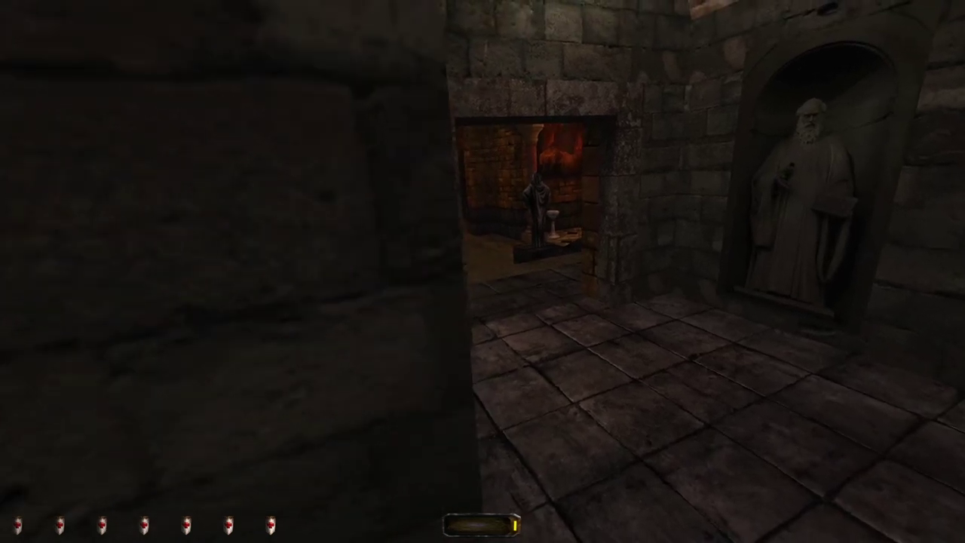
key("w")
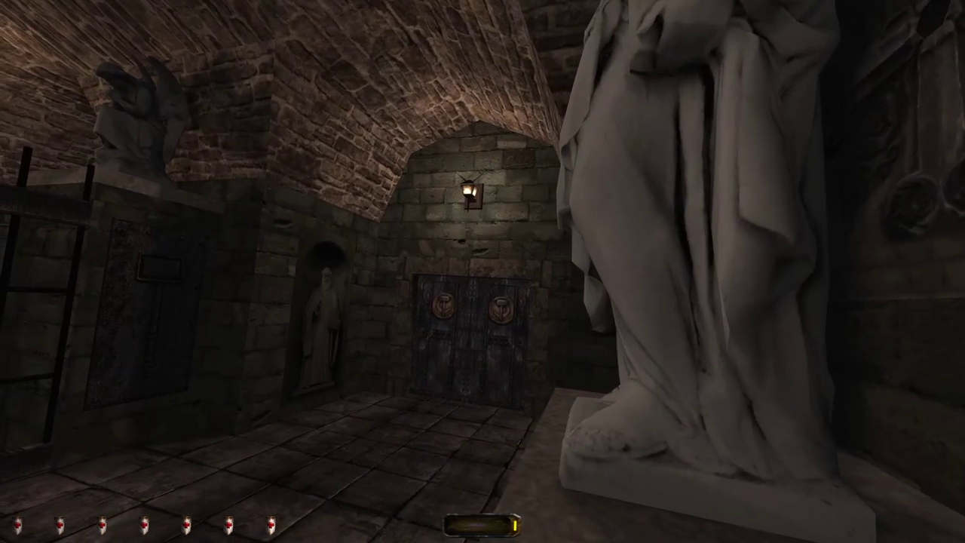
key("w")
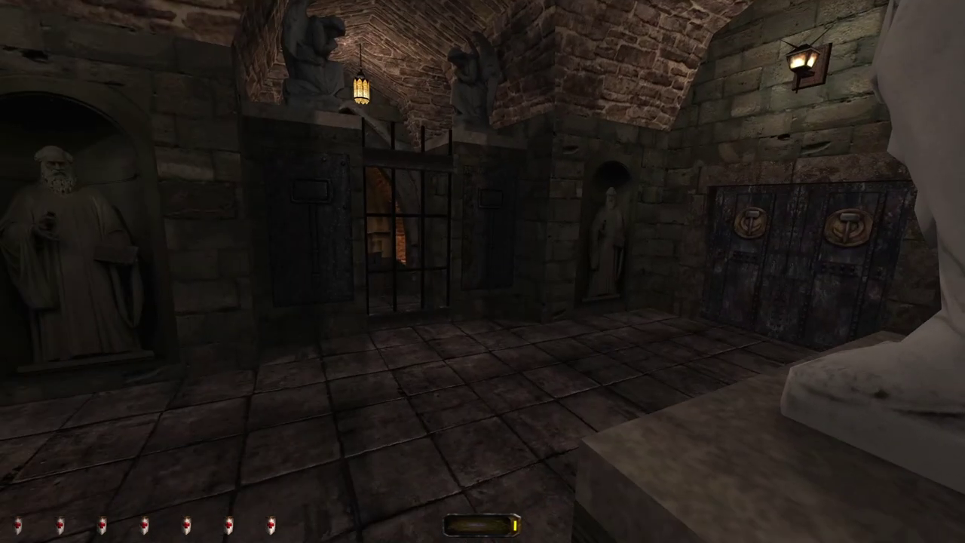
key("w")
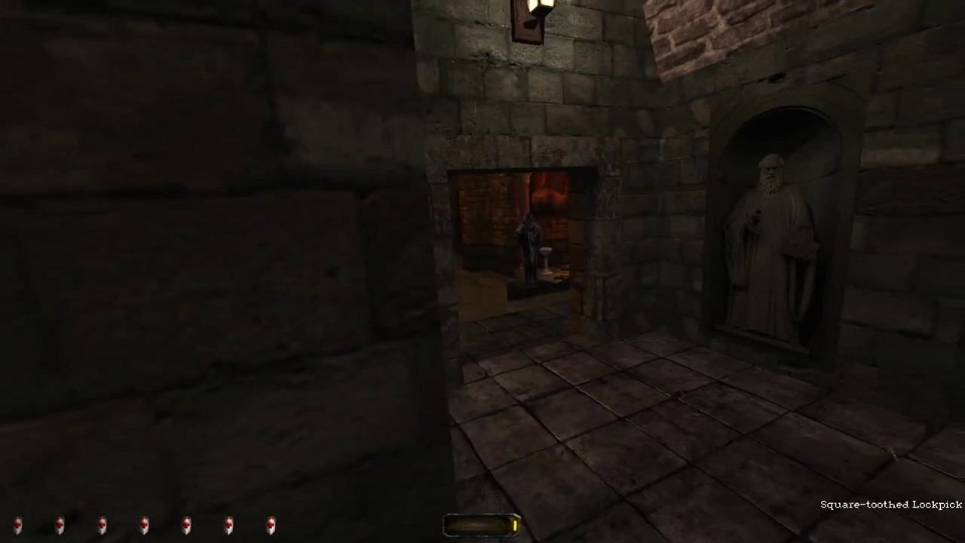
key("w")
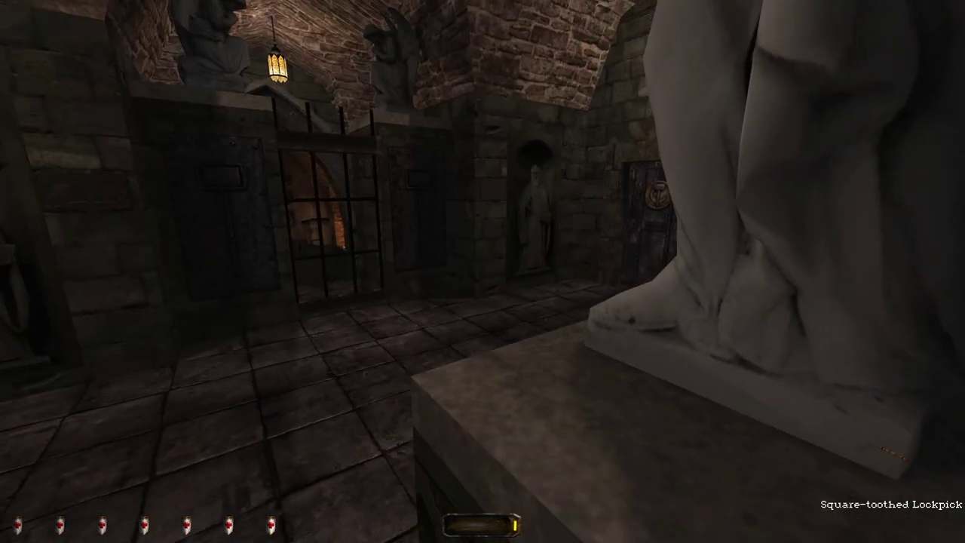
Step: Line up with the barred gate's lock, then crouch behind the carved pedestal and save
key("w")
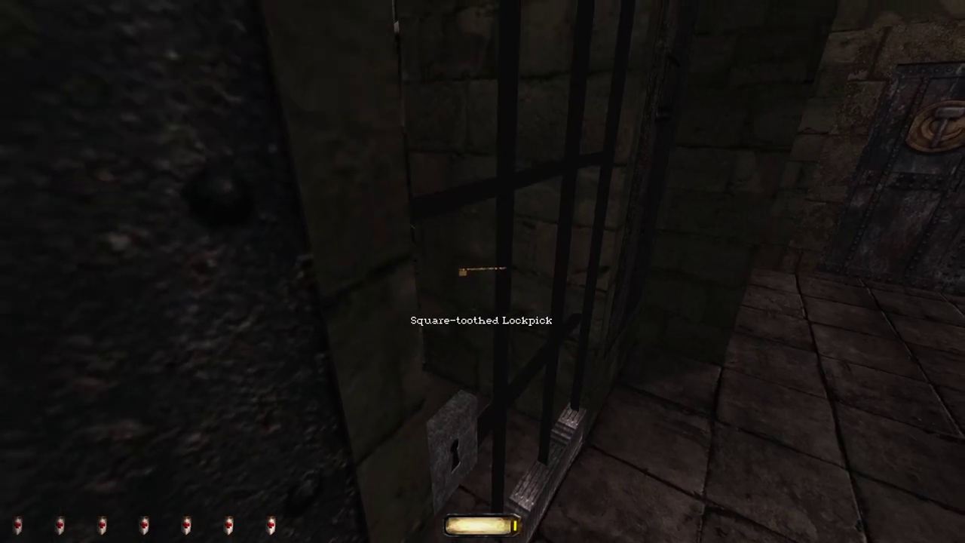
key("w")
key("w")
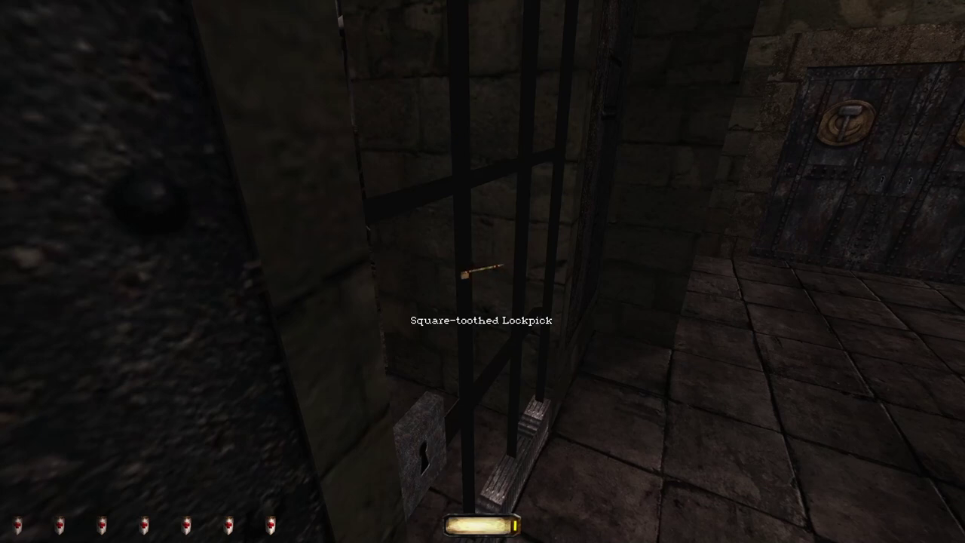
key("w")
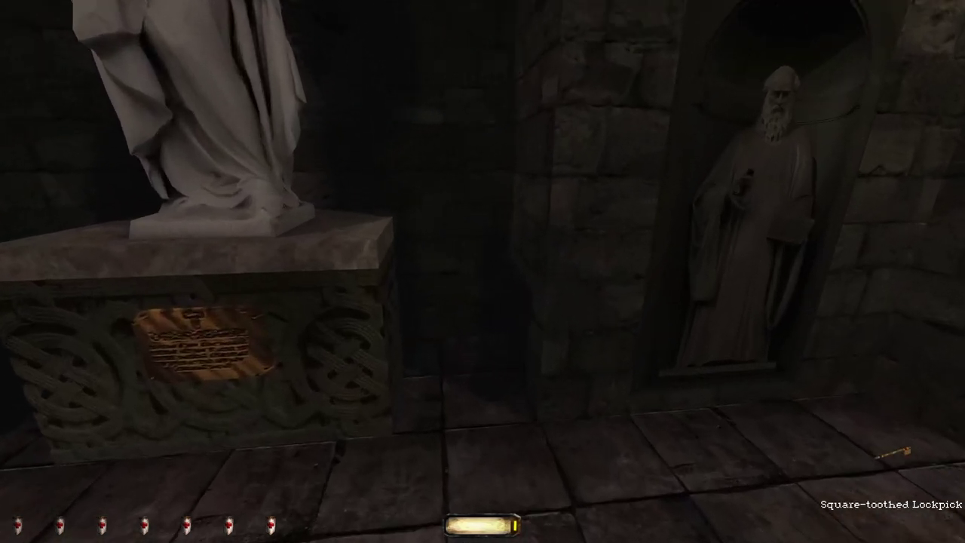
key("w")
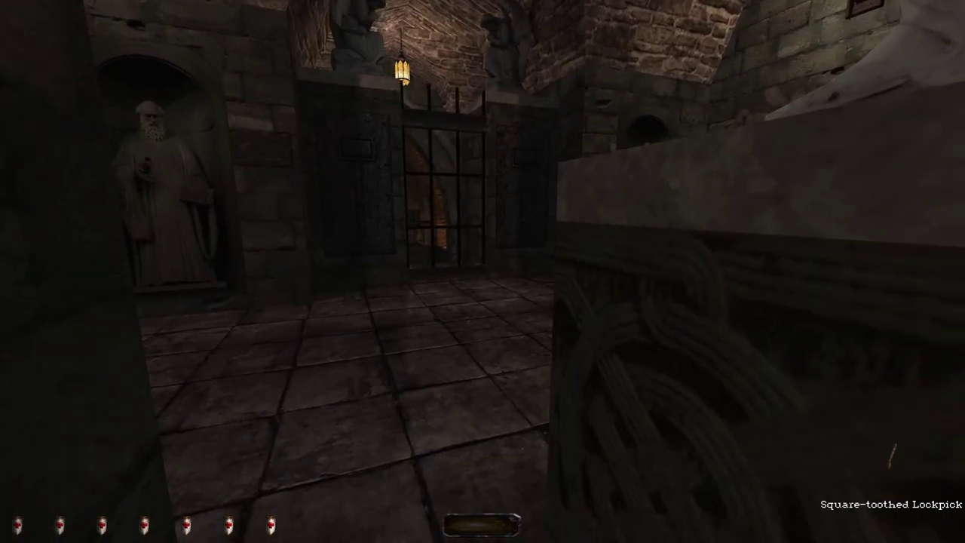
key("alt+s")
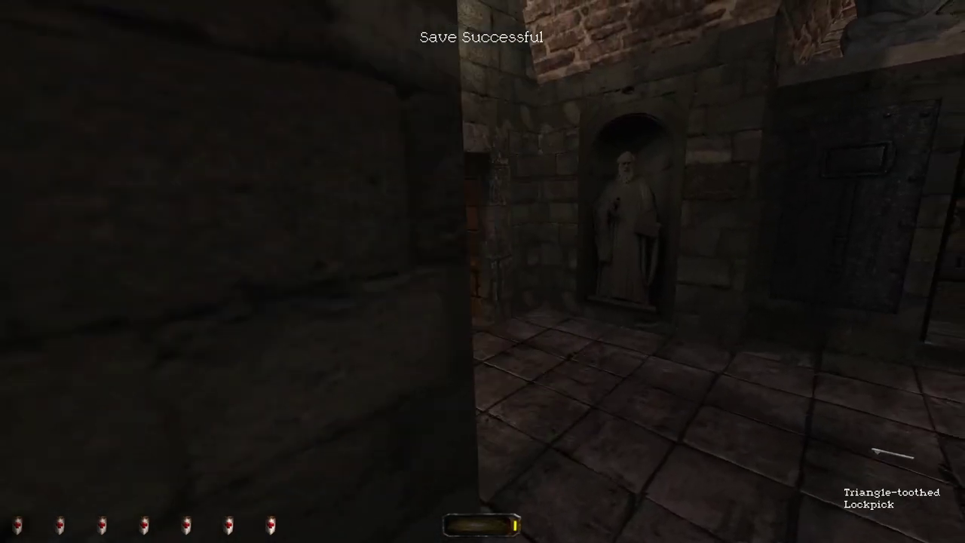
Step: Stay hidden behind the pillar while the guard passes, then face the gate again
key("w")
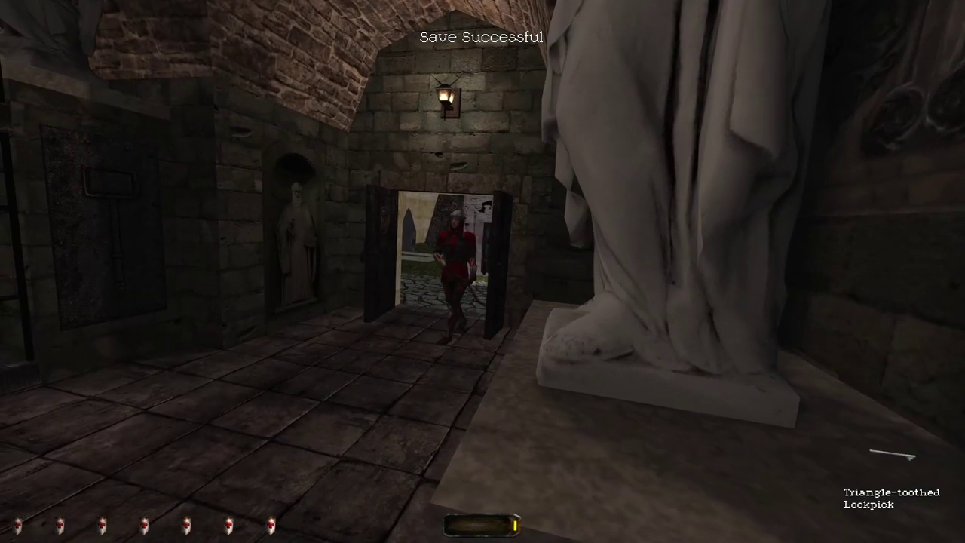
key("a")
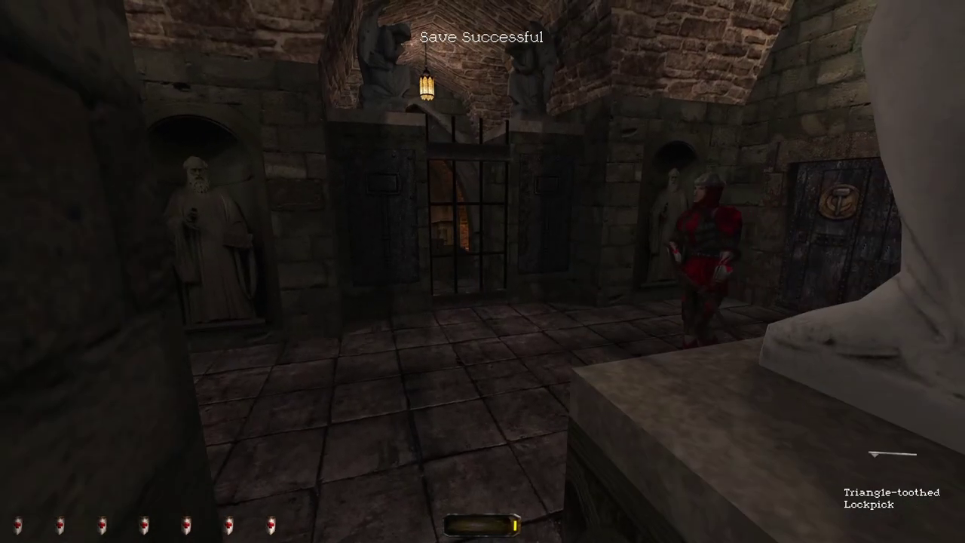
key("w")
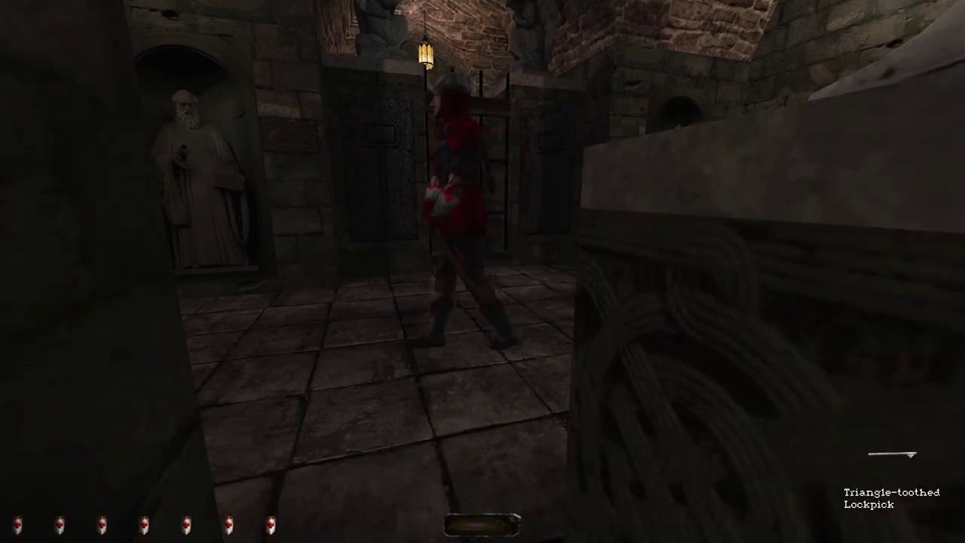
key("w")
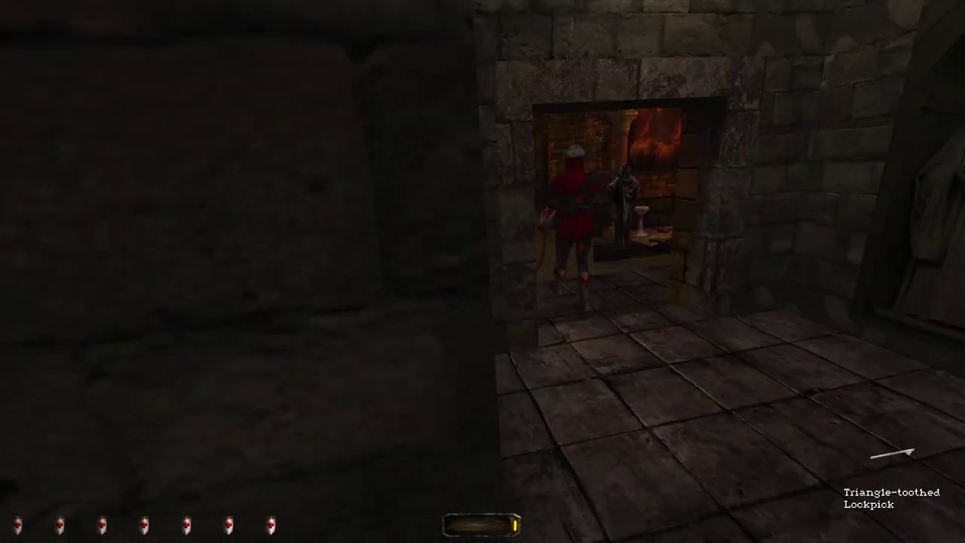
key("w")
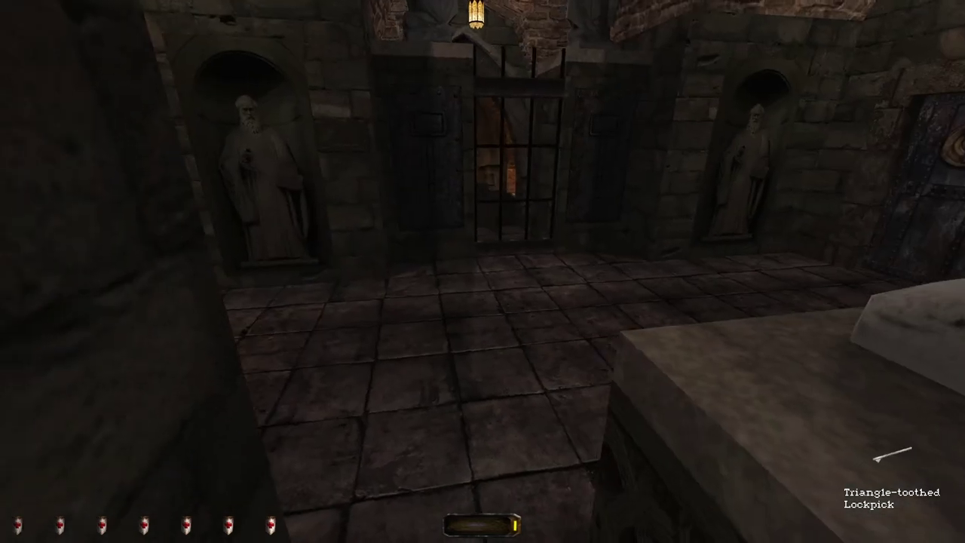
Step: Pick the barred gate's lock and save once through
key("w")
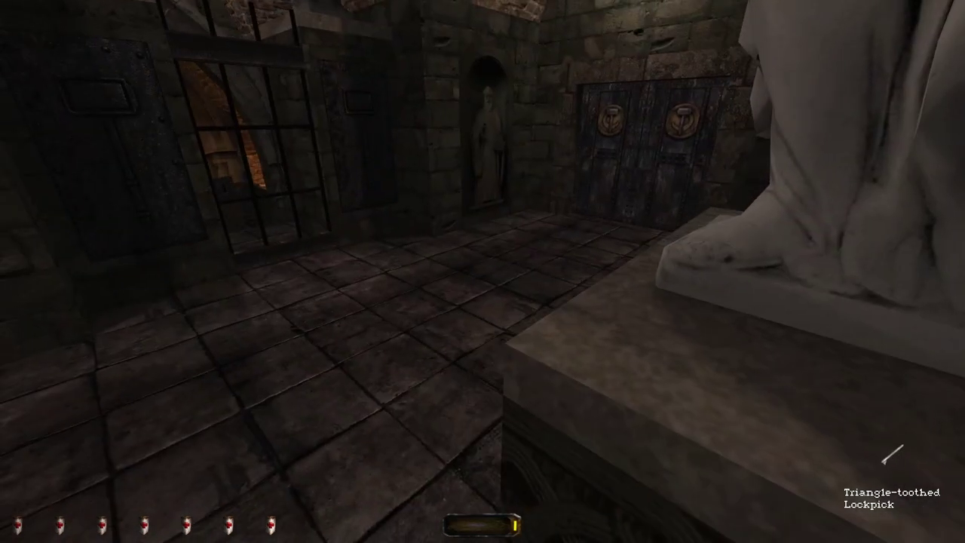
key("alt+s")
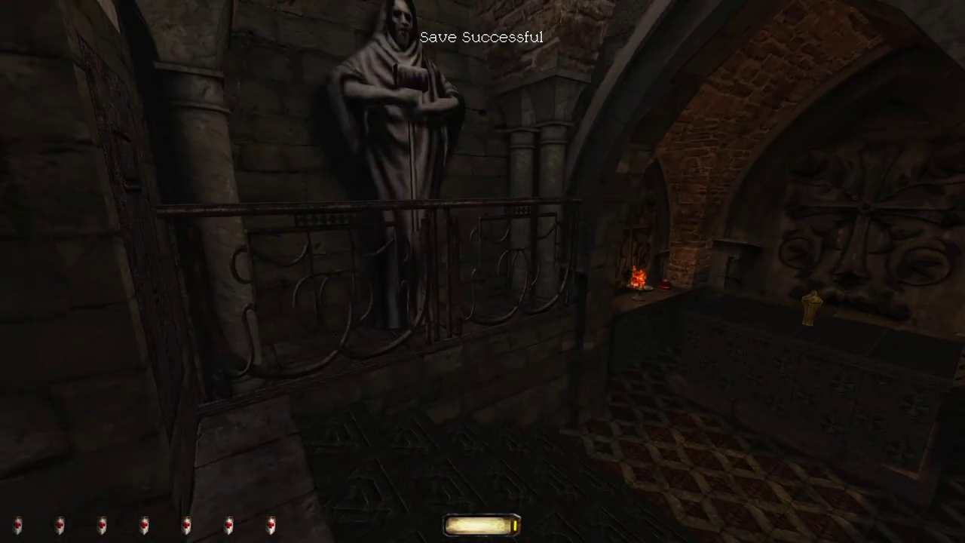
Step: Follow the balcony railing past the statue and drop to the floor by the cross-relief alcove
key("w")
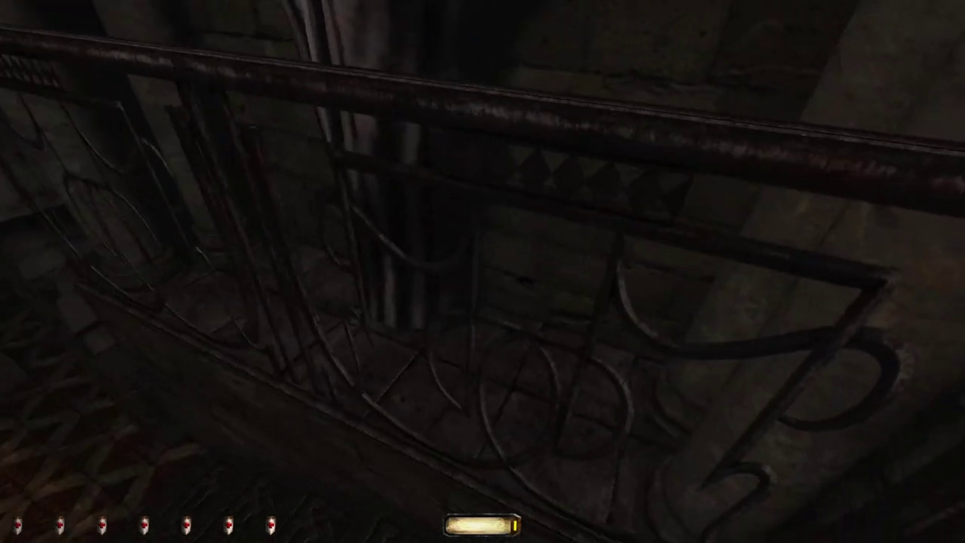
key("w")
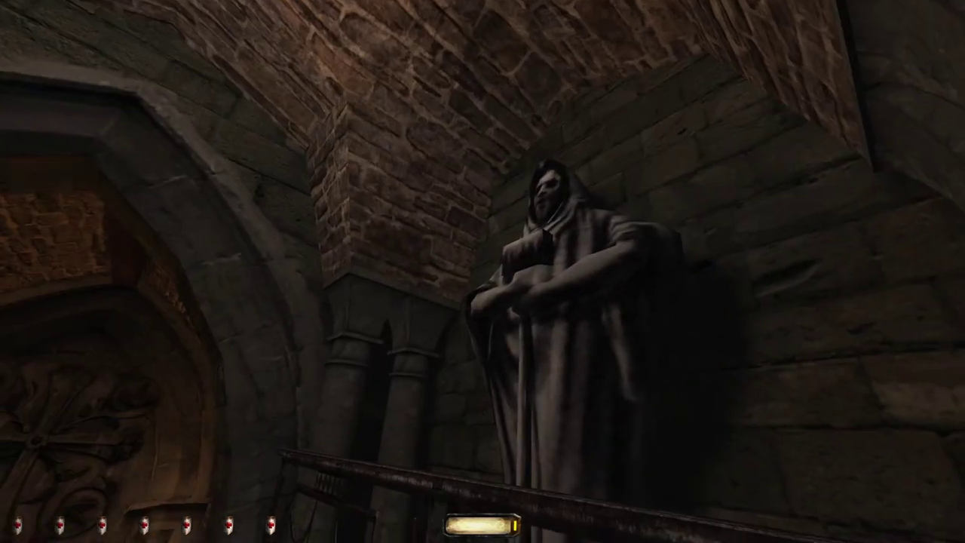
key("w")
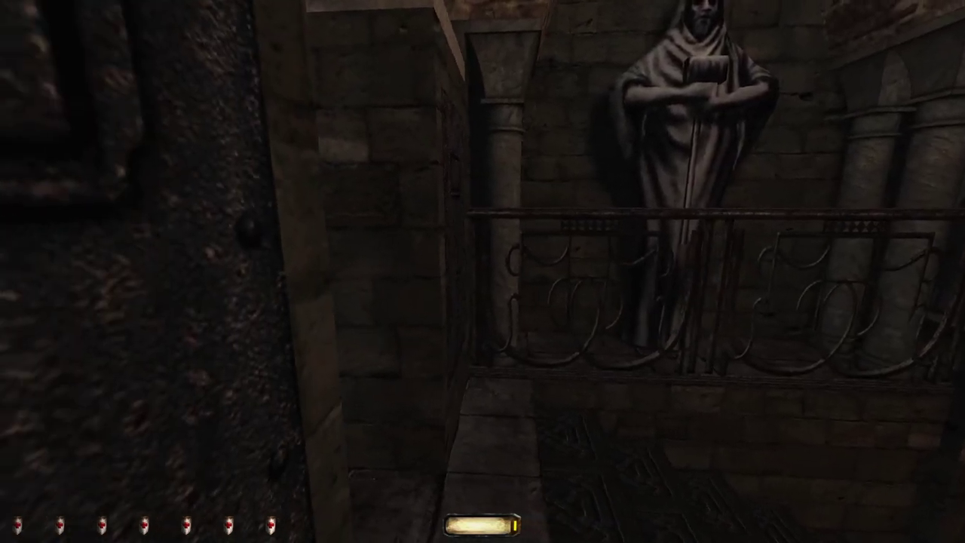
key("w")
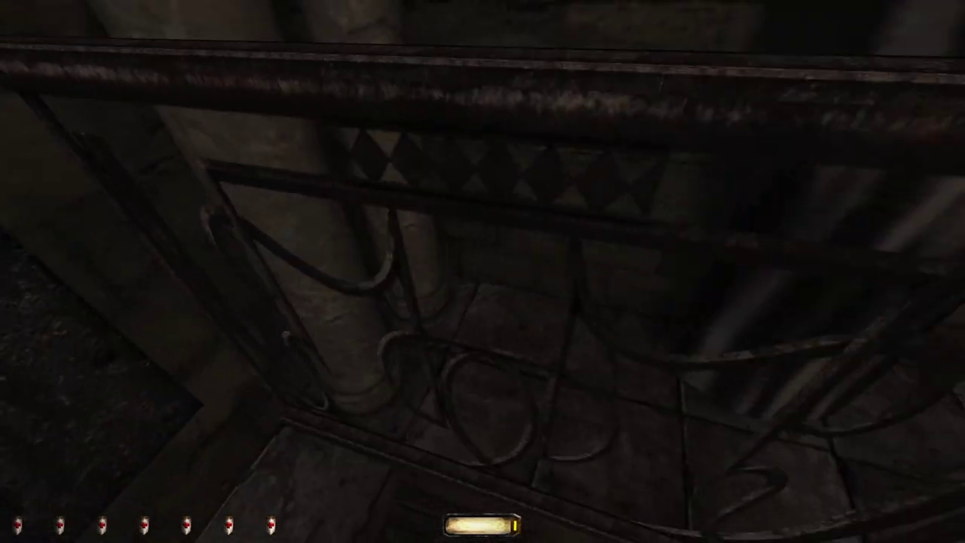
key("w")
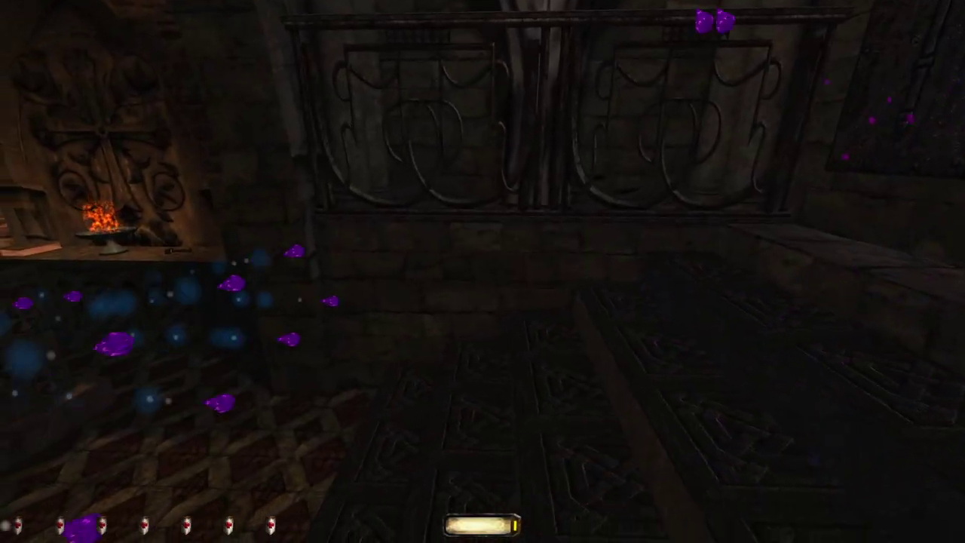
key("w")
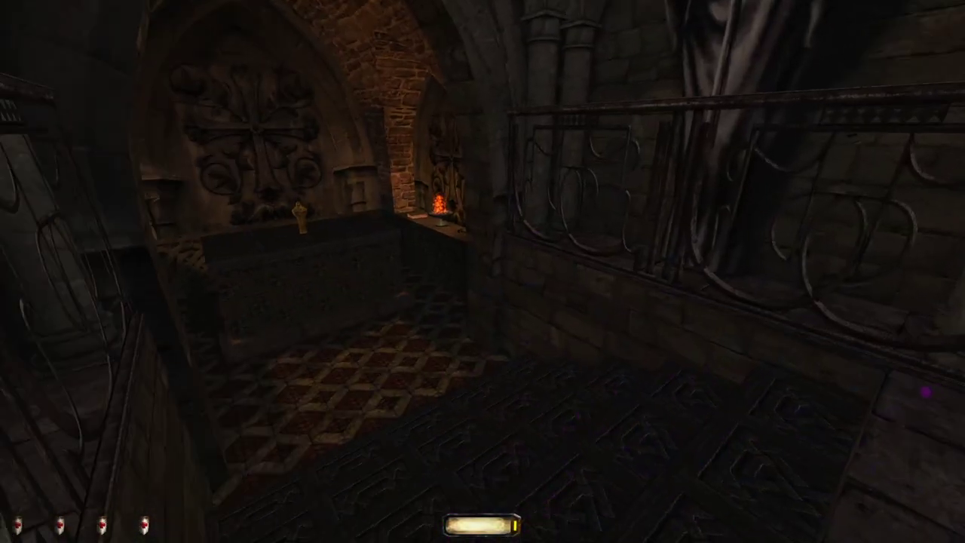
key("w")
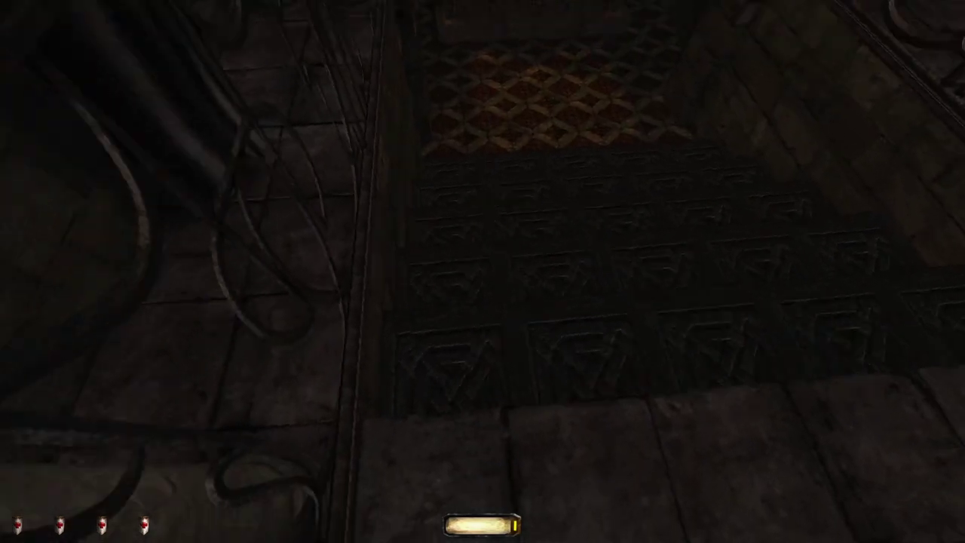
key("w")
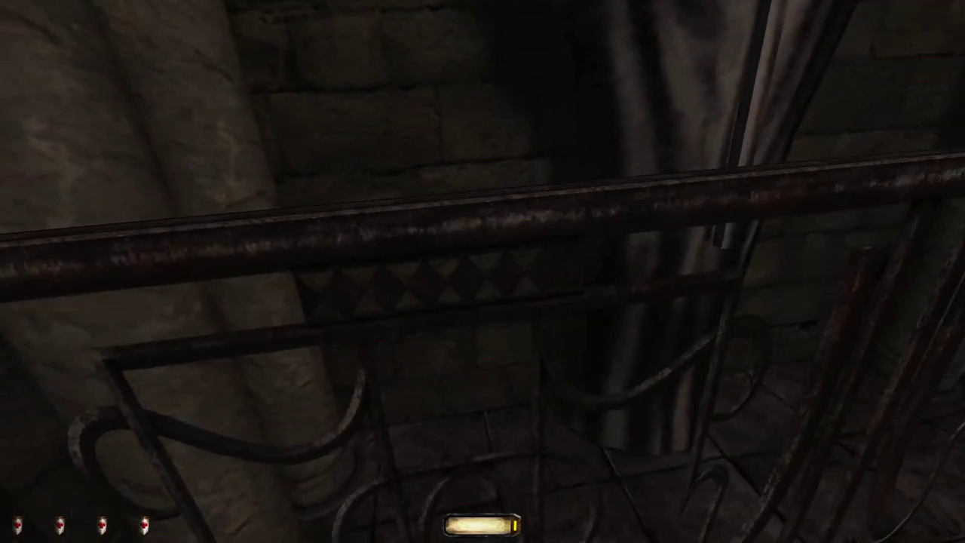
key("w")
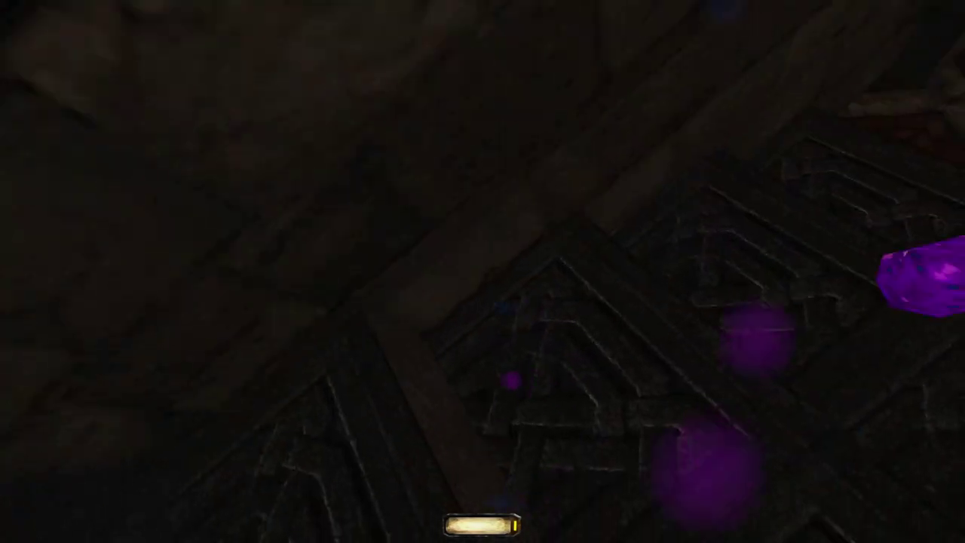
Step: Reload the save, draw a moss arrow, then lower the bow and walk toward the altar
key("F9")
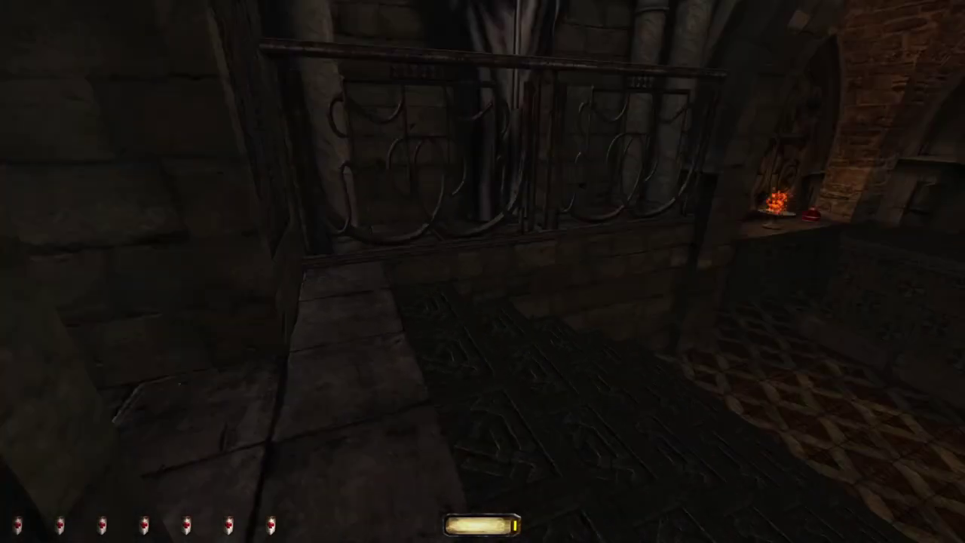
key("w")
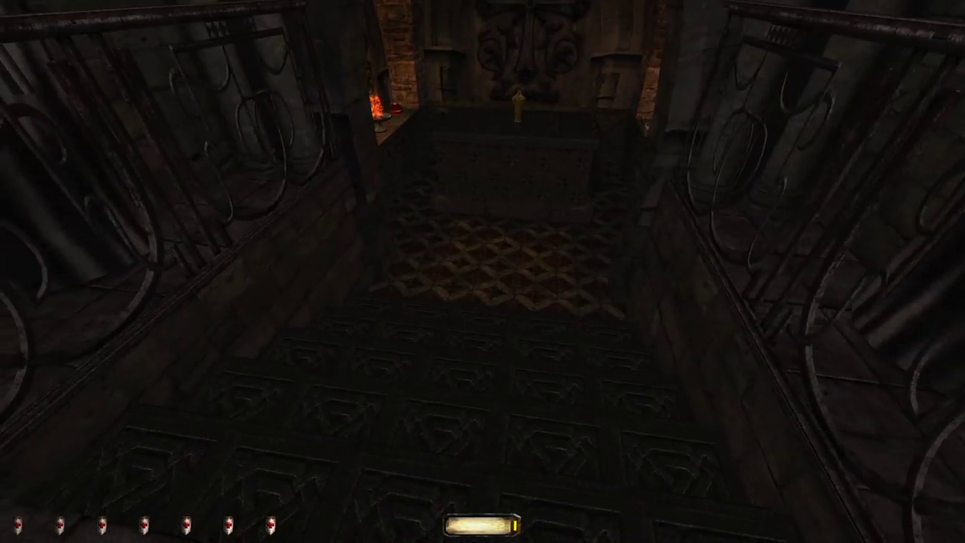
key("1")
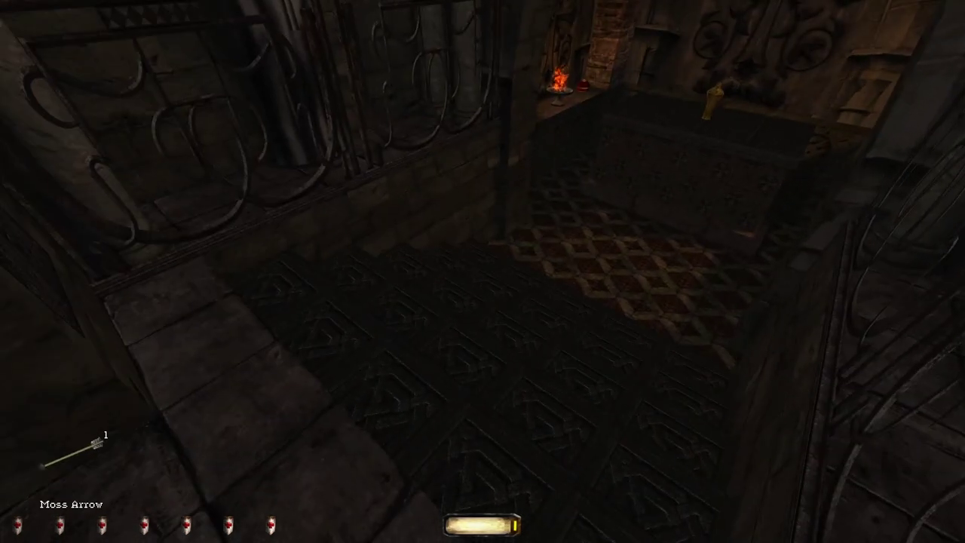
key("w")
key("w")
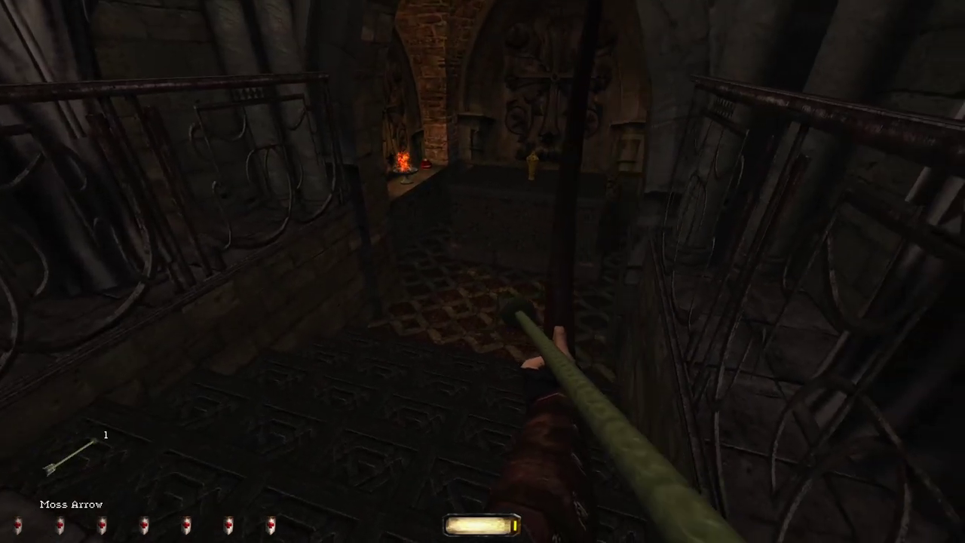
key("w")
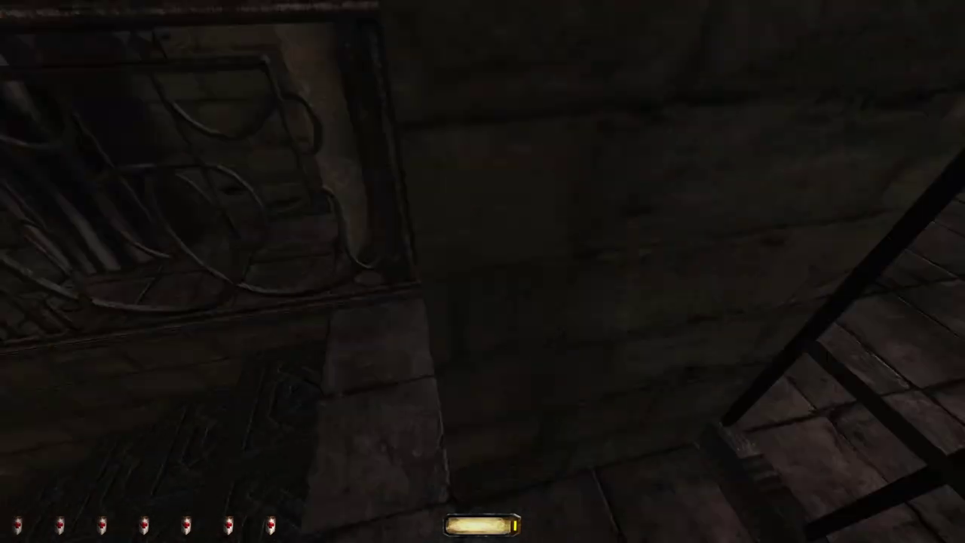
key("w")
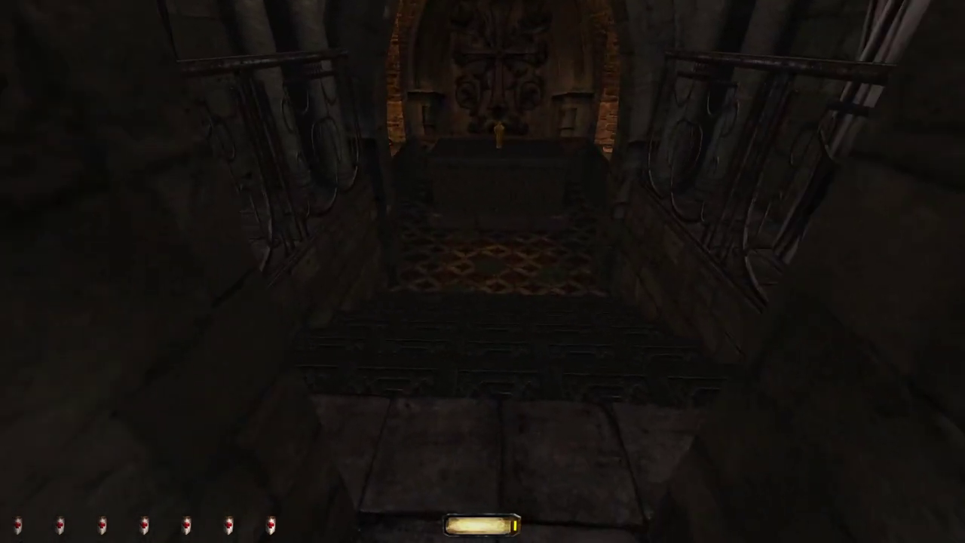
key("w")
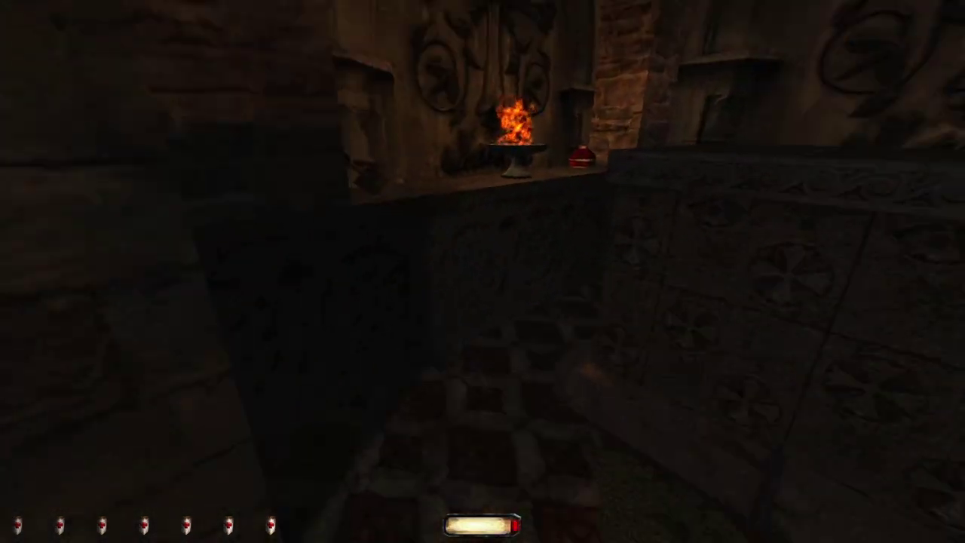
Step: Look up at the balcony statue, then pass the gold-idol altar and the sarcophagus
key("w")
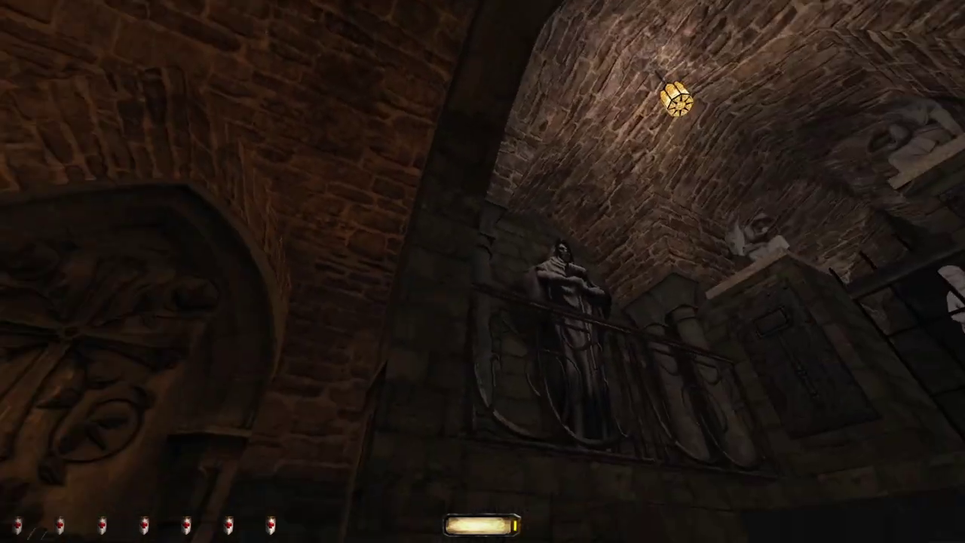
key("w")
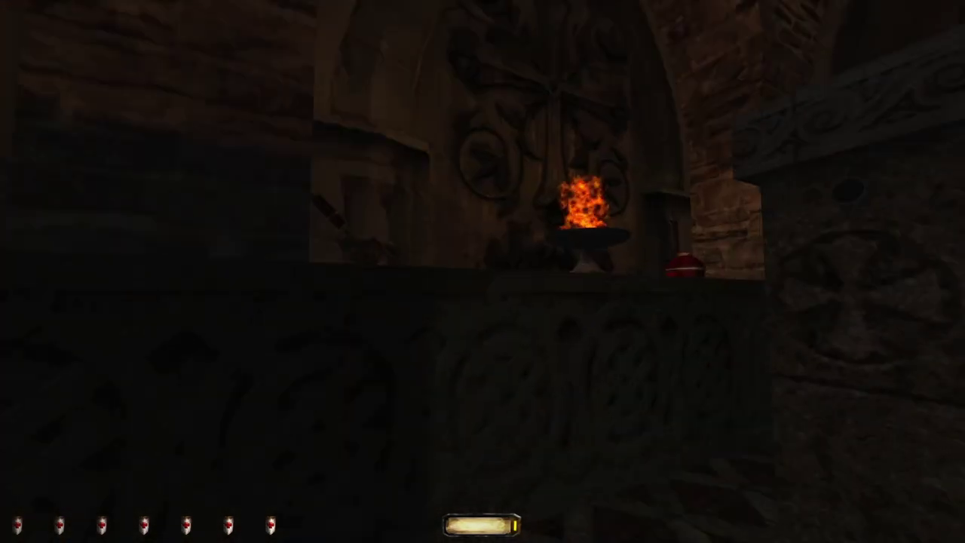
key("w")
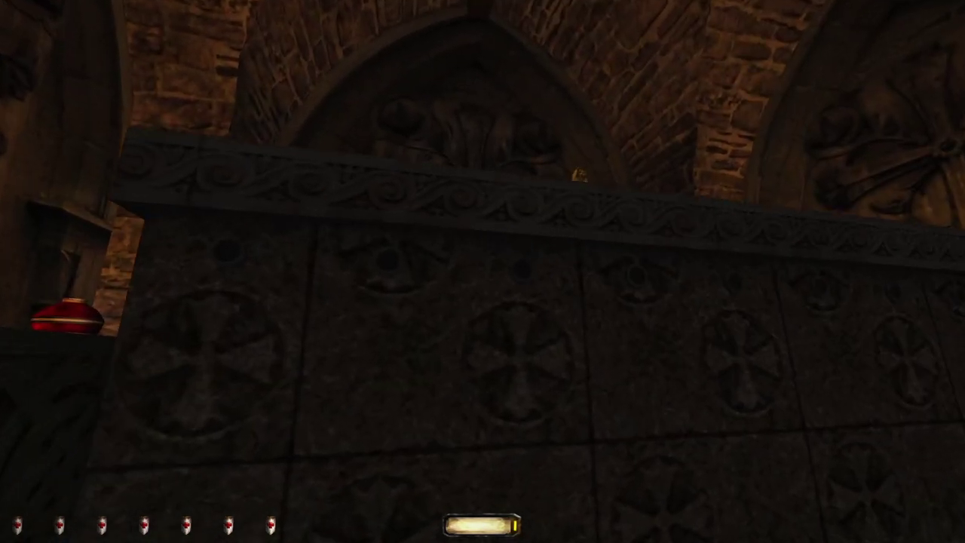
key("w")
key("w")
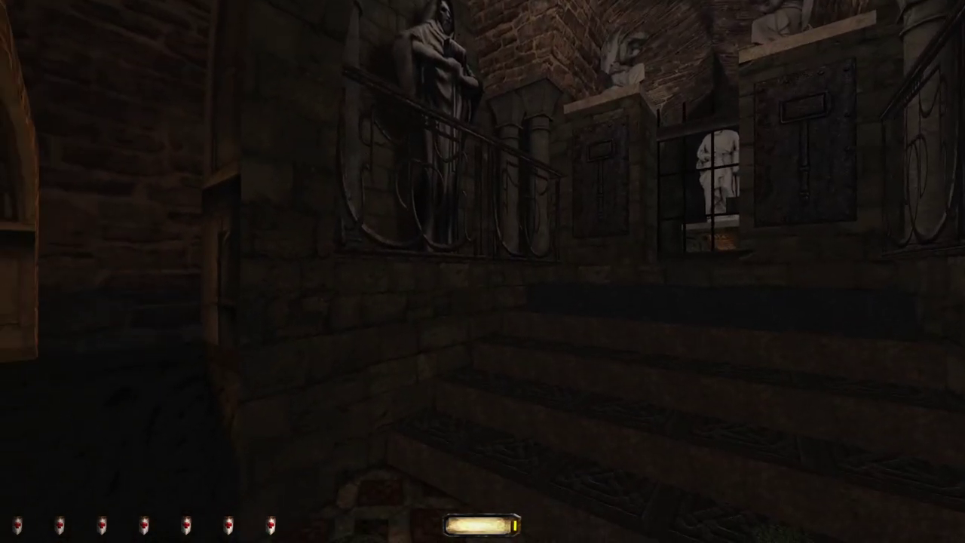
key("w")
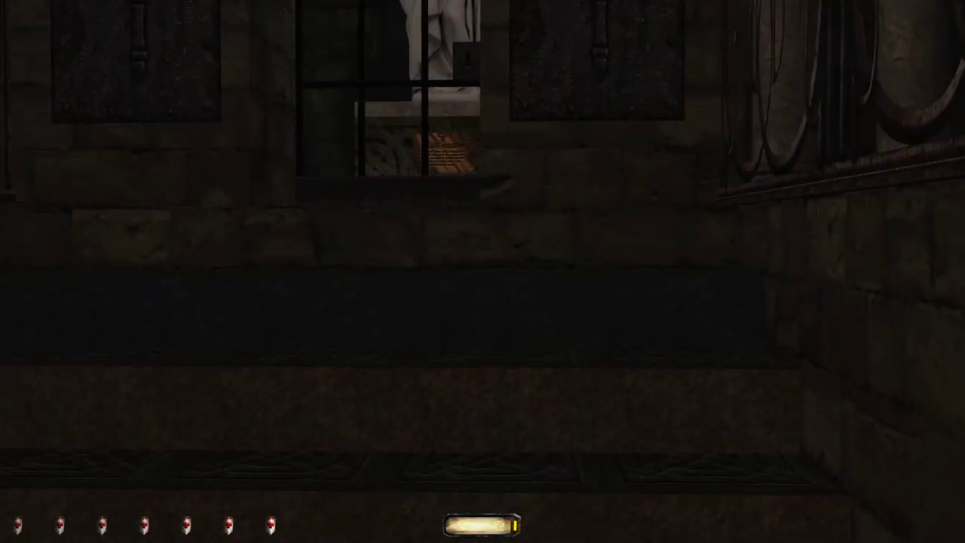
Step: Look up at the vaulted ceiling, then pass the flaming brazier to face the stone steps
mouse_move(482, 377)
left_mouse_down()
mouse_move(482, 113)
mouse_move(483, 452)
left_mouse_up()
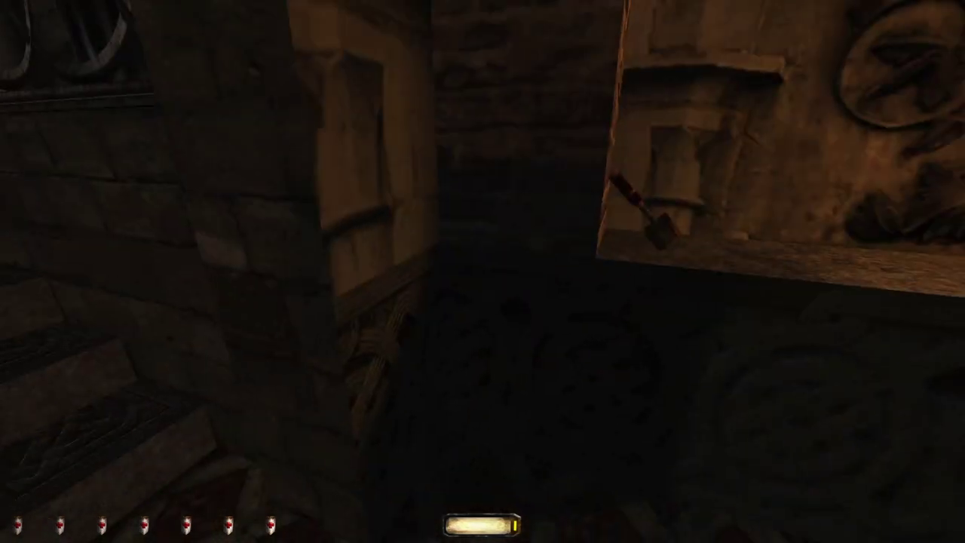
key("w")
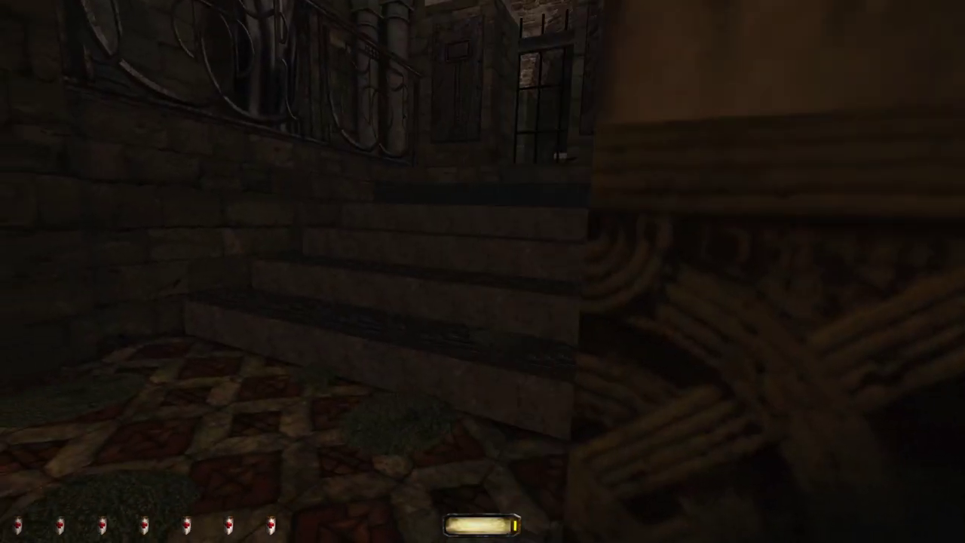
key("w")
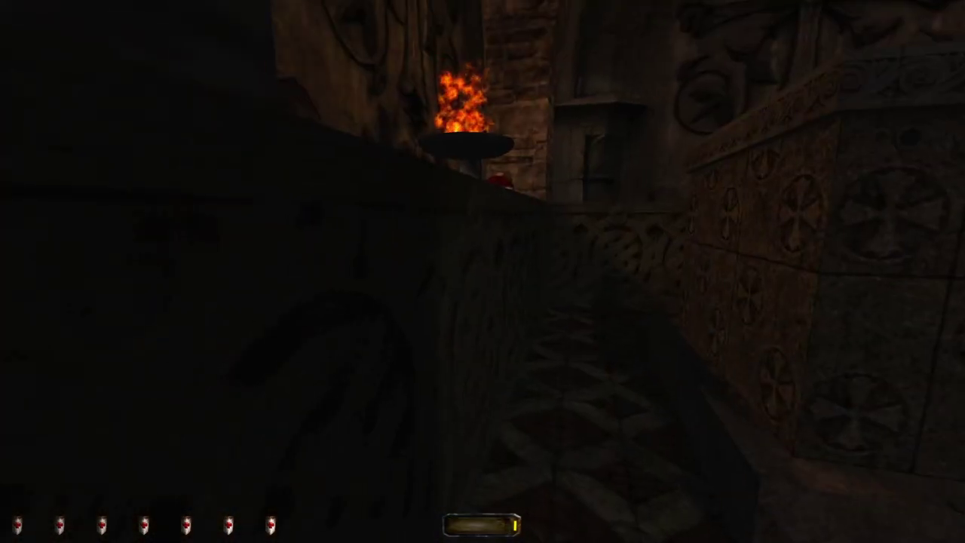
key("w")
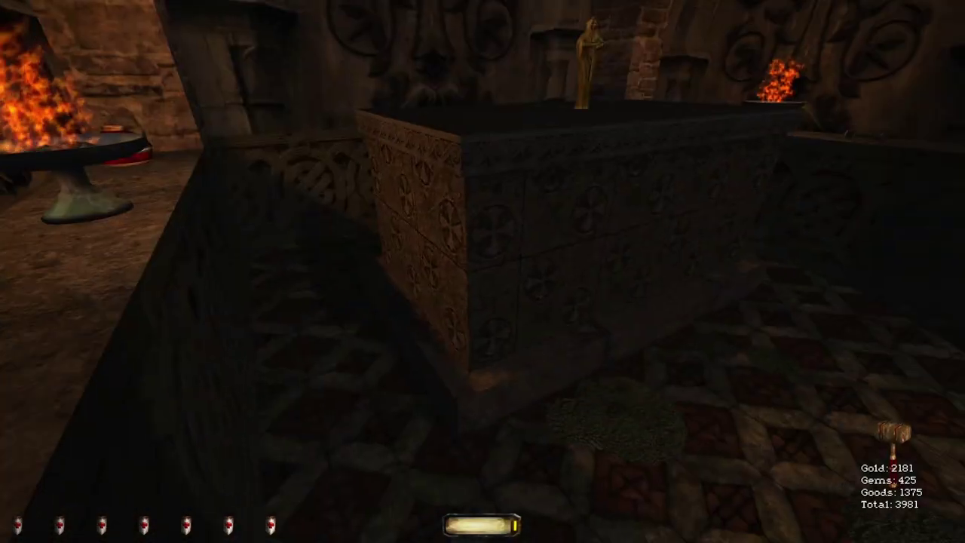
key("w")
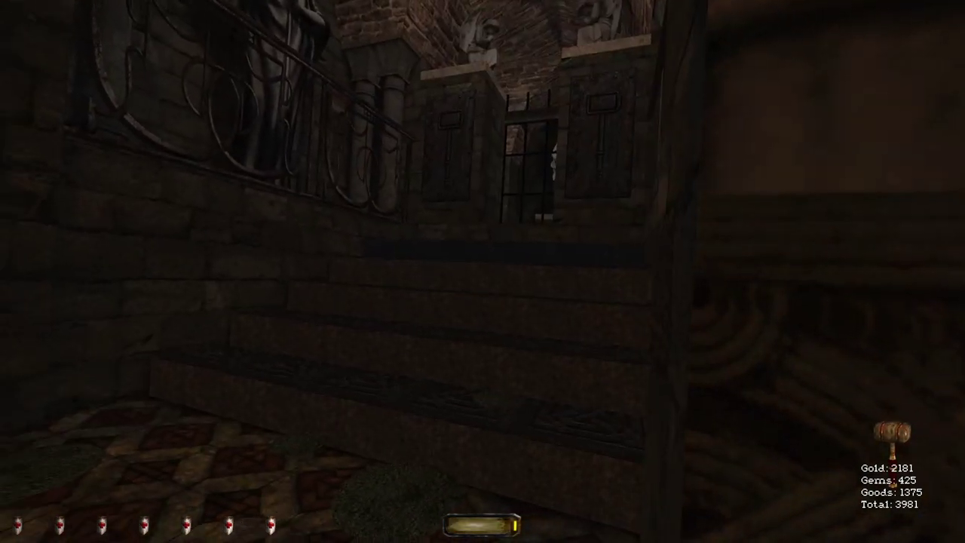
Step: Quicksave, then pick up the red vase and the golden statue
key("F5")
key("w")
right_click(483, 271)
key("w")
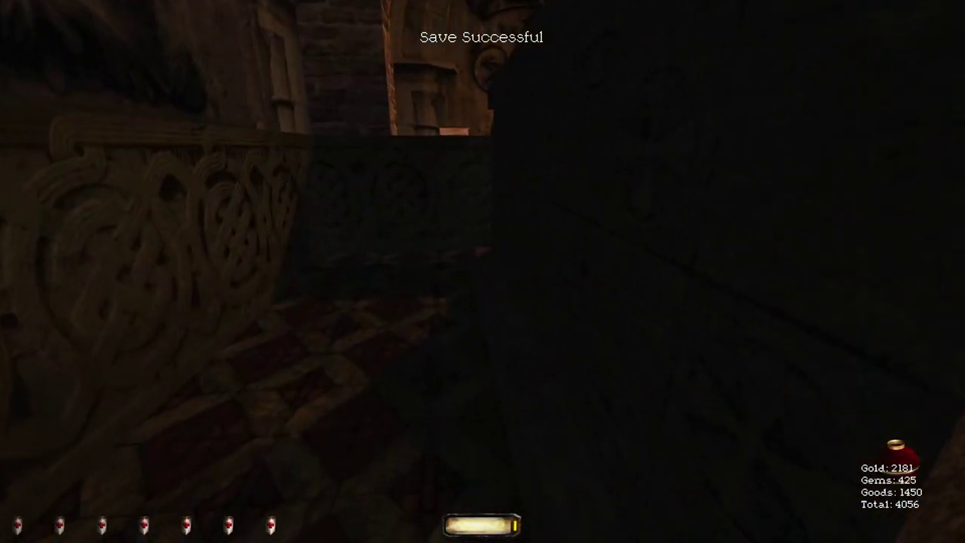
key("w")
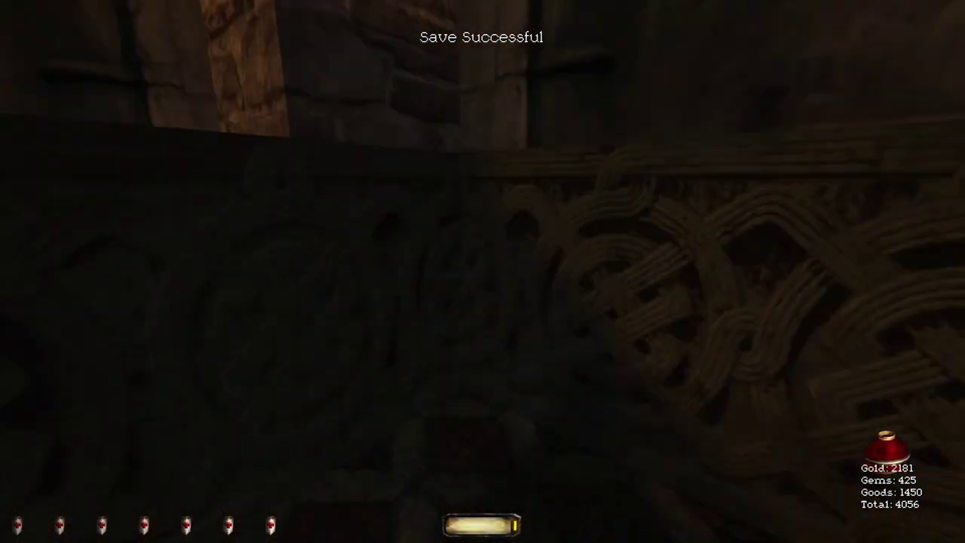
key("w")
right_click(482, 271)
Step: Grab the gems and remaining loot by the brazier, bringing the total to 4431
key("w")
key("w")
right_click(482, 272)
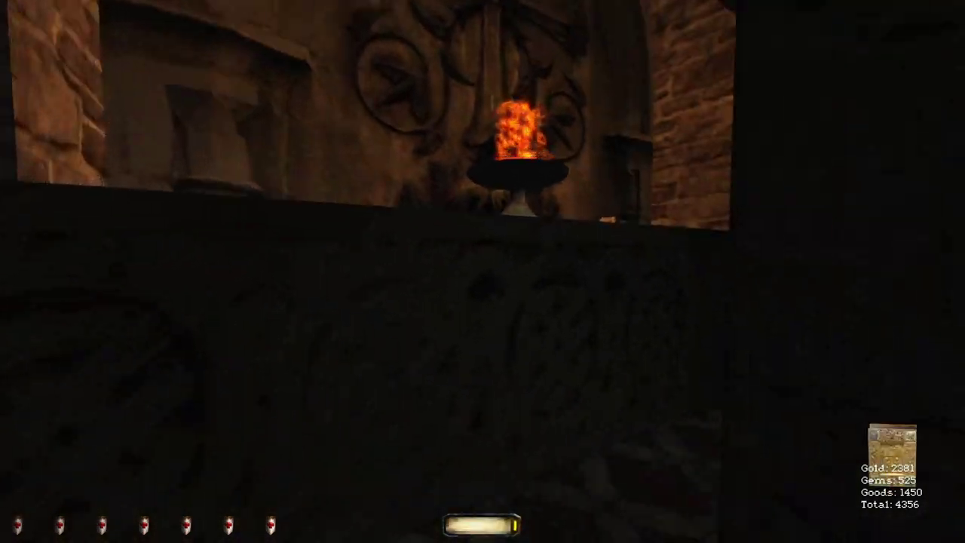
key("w")
right_click(482, 272)
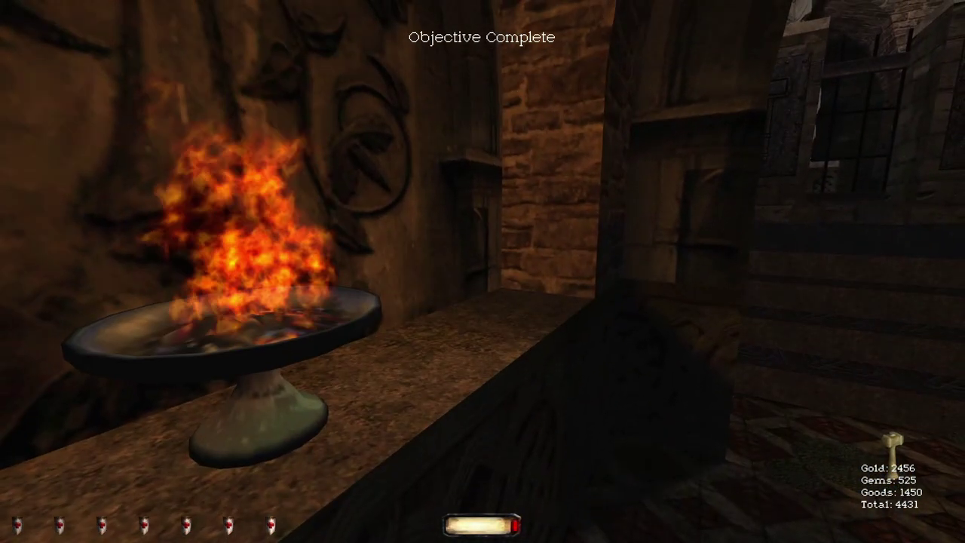
key("w")
key("w")
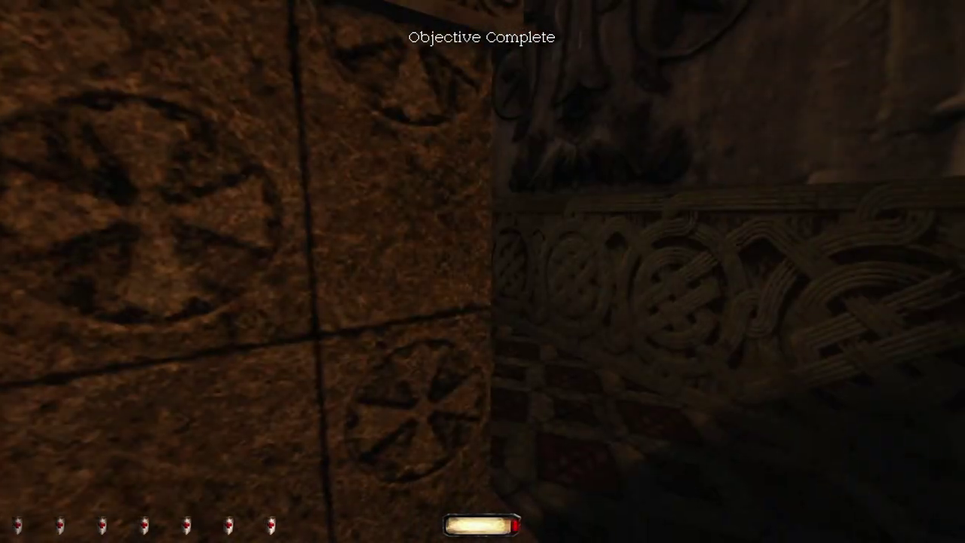
key("w")
key("w")
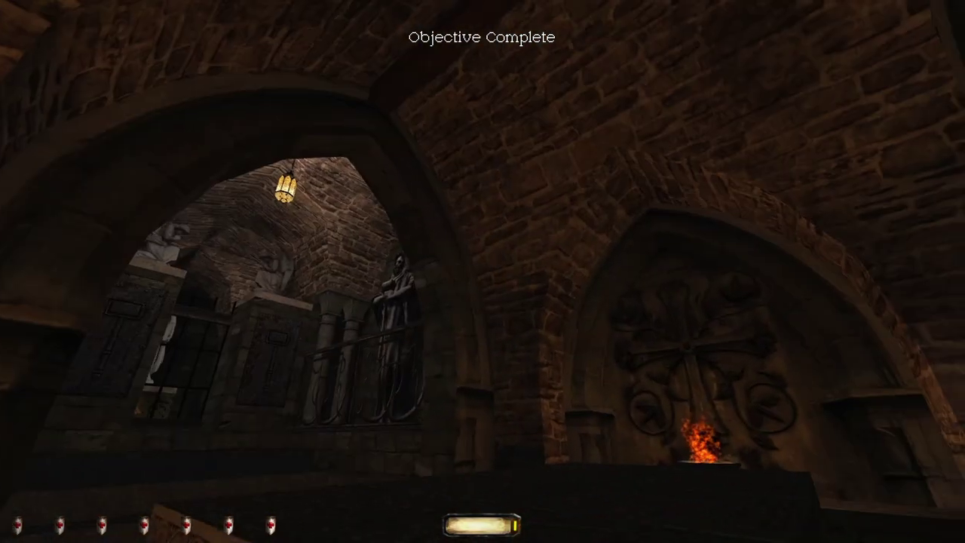
key("w")
key("w")
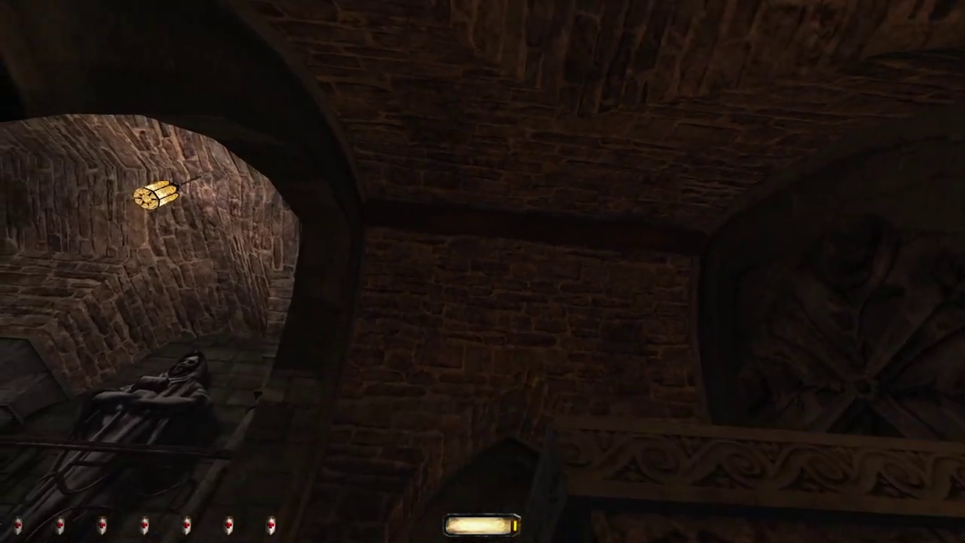
key("w")
key("w")
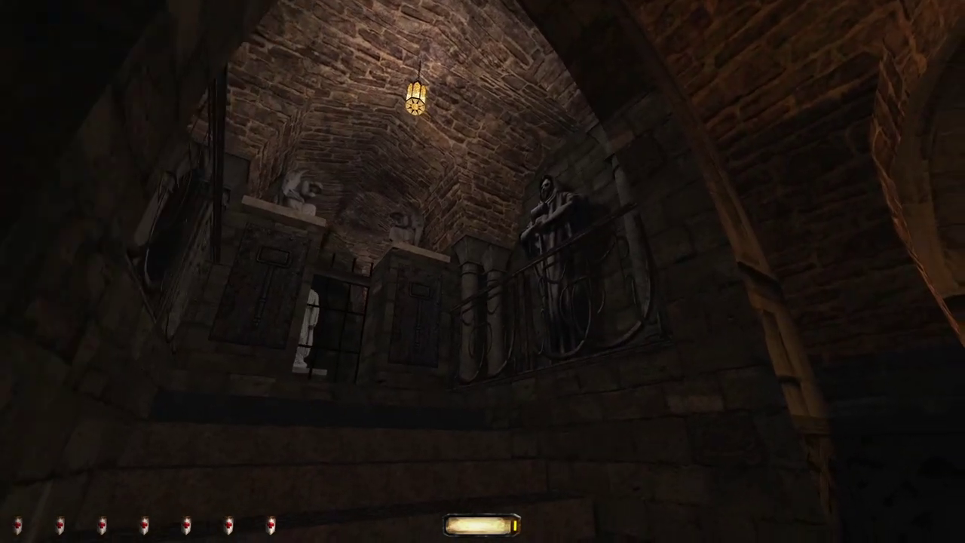
key("w")
key("w")
key("w")
key("w")
key("w")
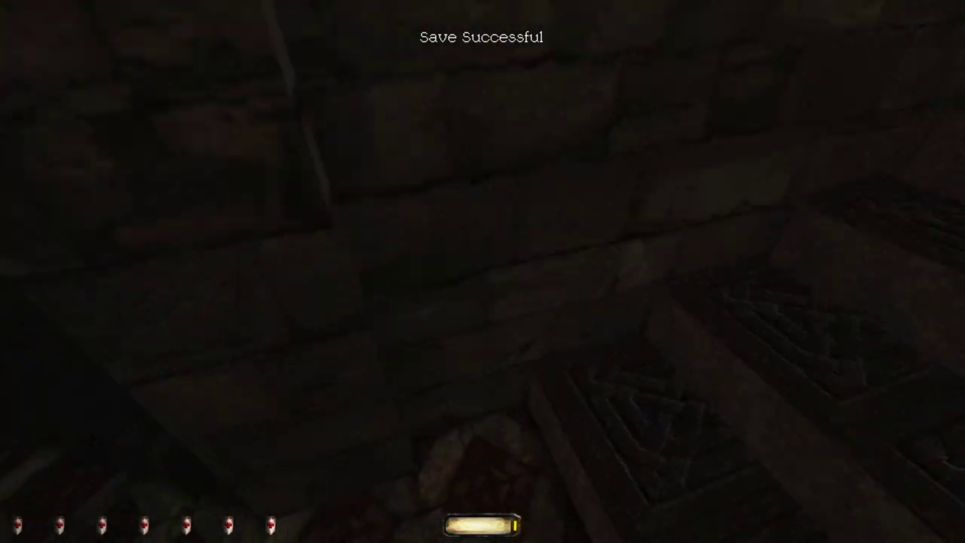
Step: Walk toward the statue railing and up the stairs, then reload the game
key("w")
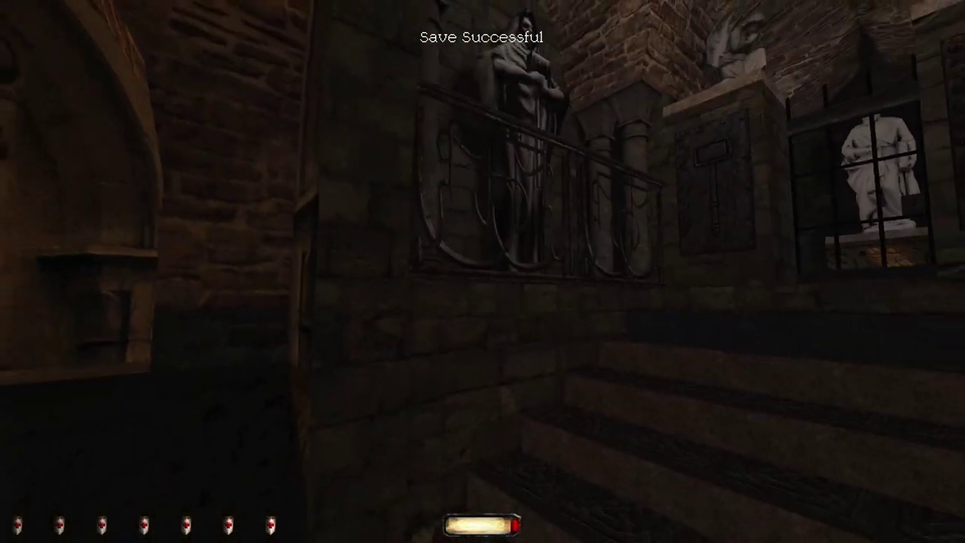
key("w")
key("w")
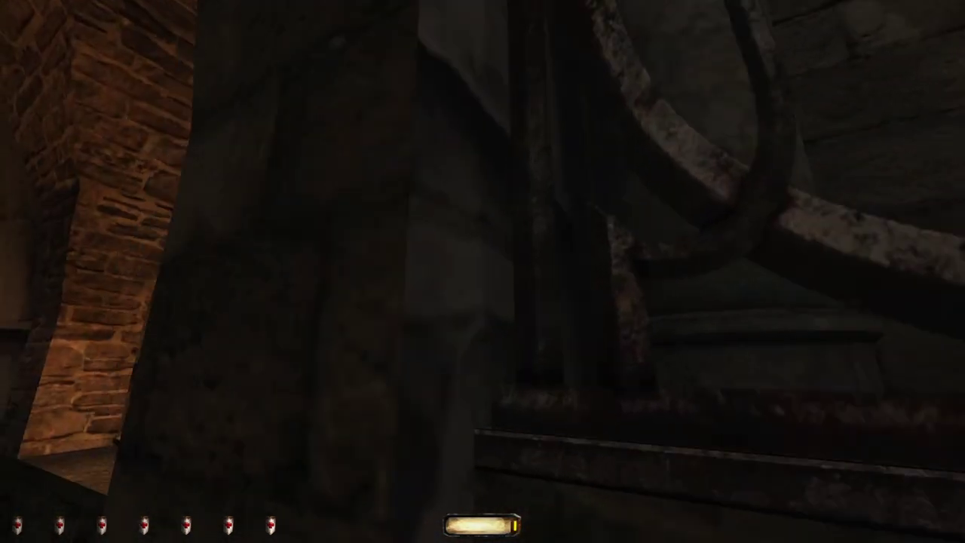
key("w")
key("w")
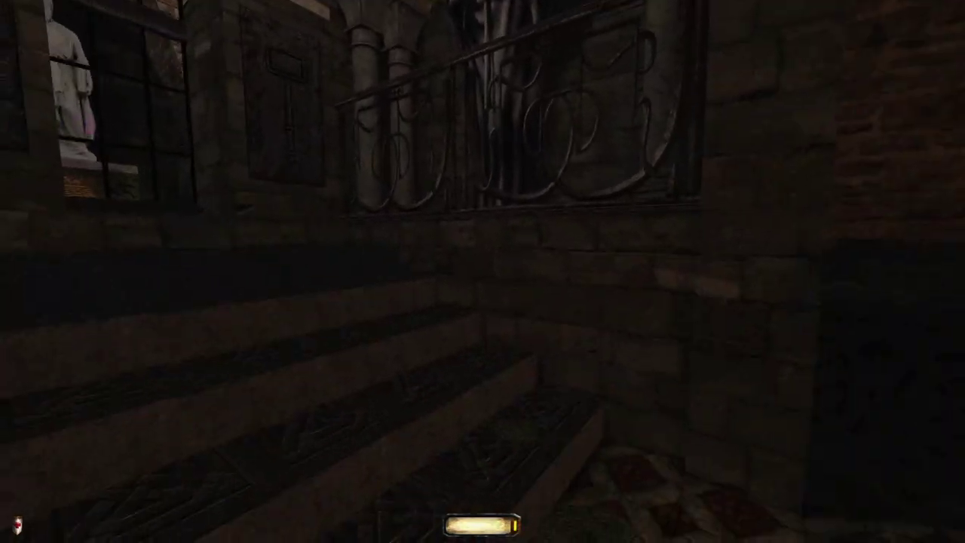
key("w")
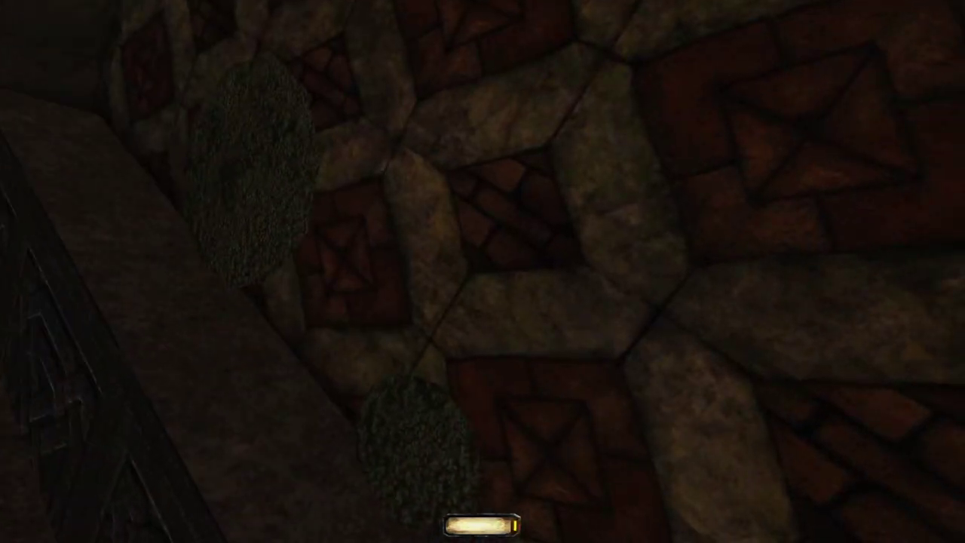
key("F12")
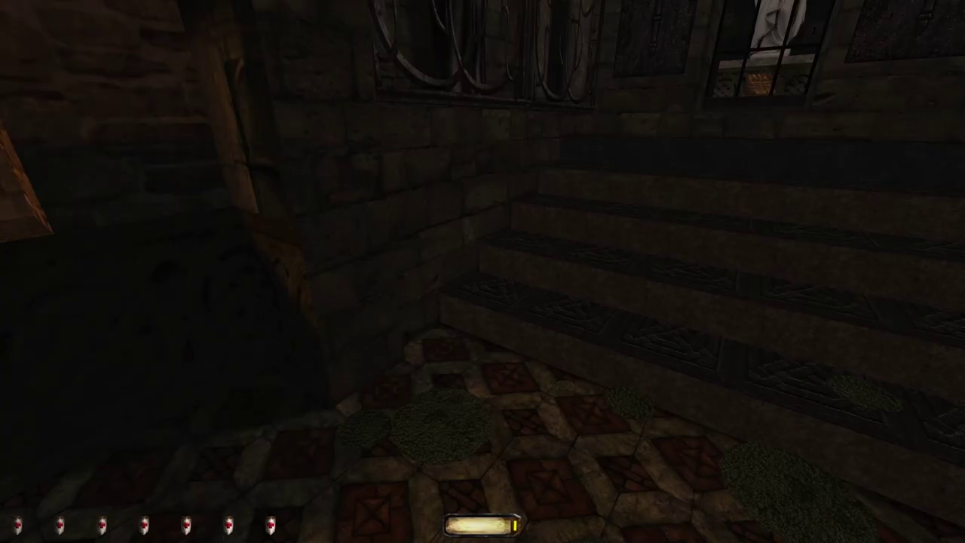
Step: Cross the vaulted chamber past the flaming brazier to the railing below the hooded statue
key("w")
key("w")
key("w")
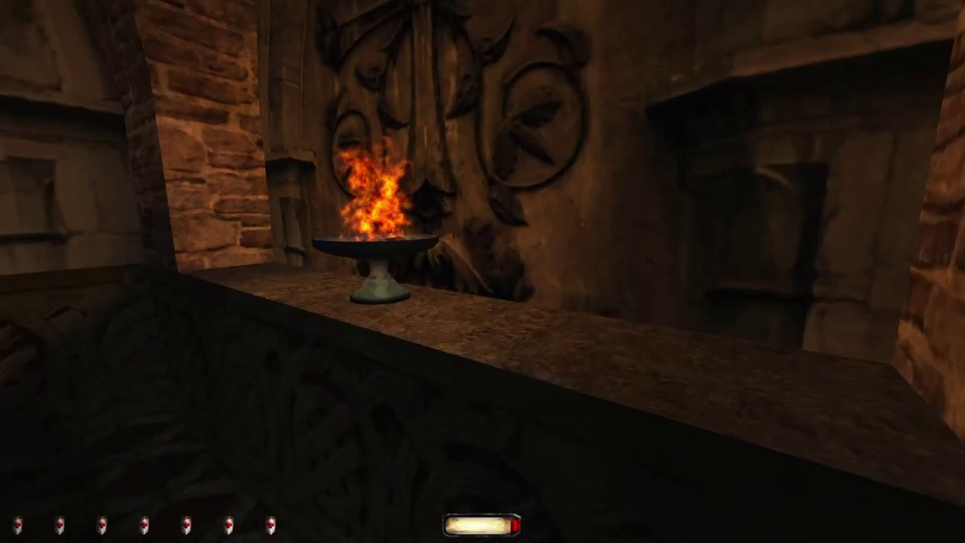
key("w")
key("w")
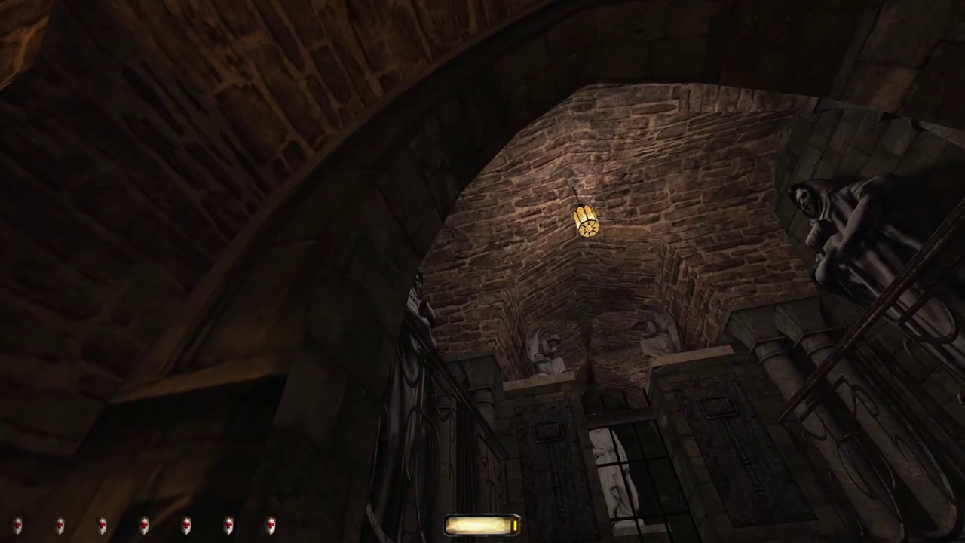
key("w")
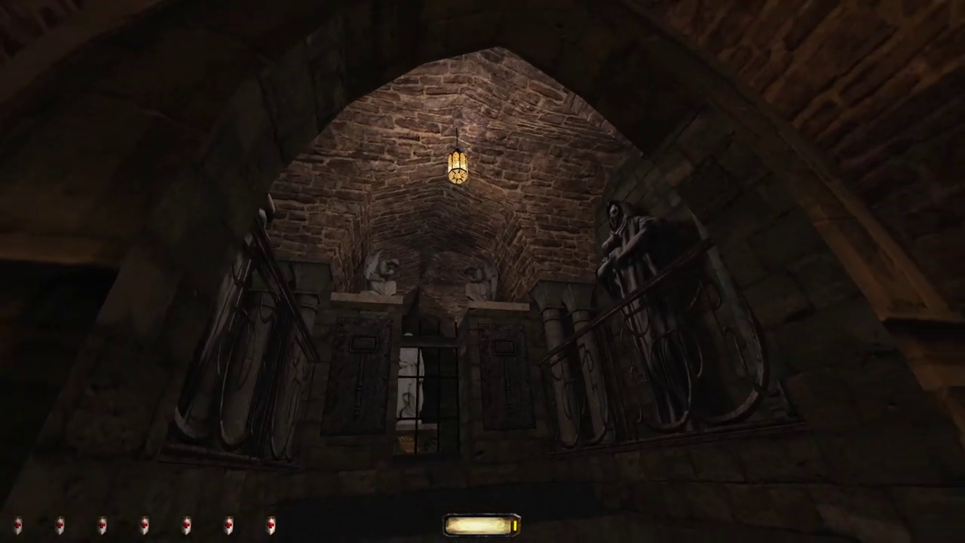
key("w")
key("w")
key("w")
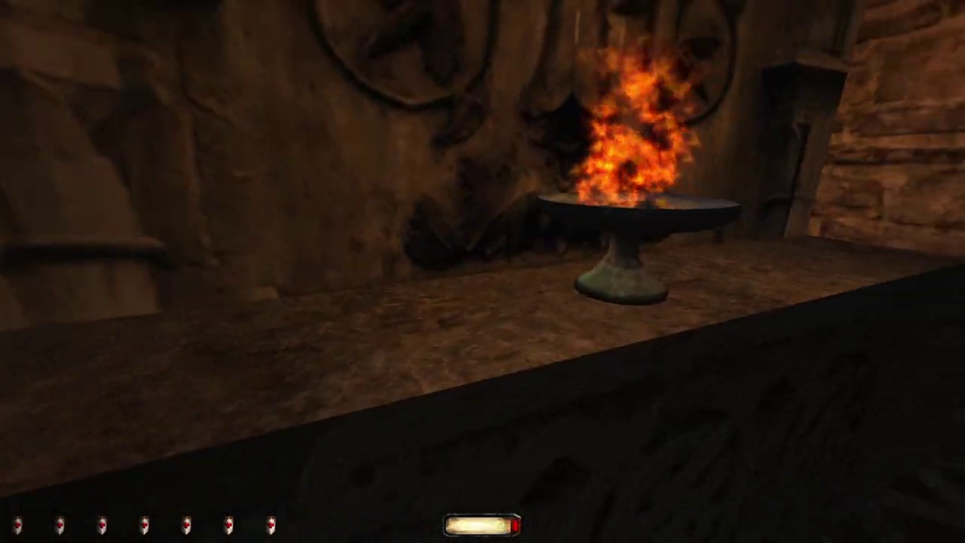
key("w")
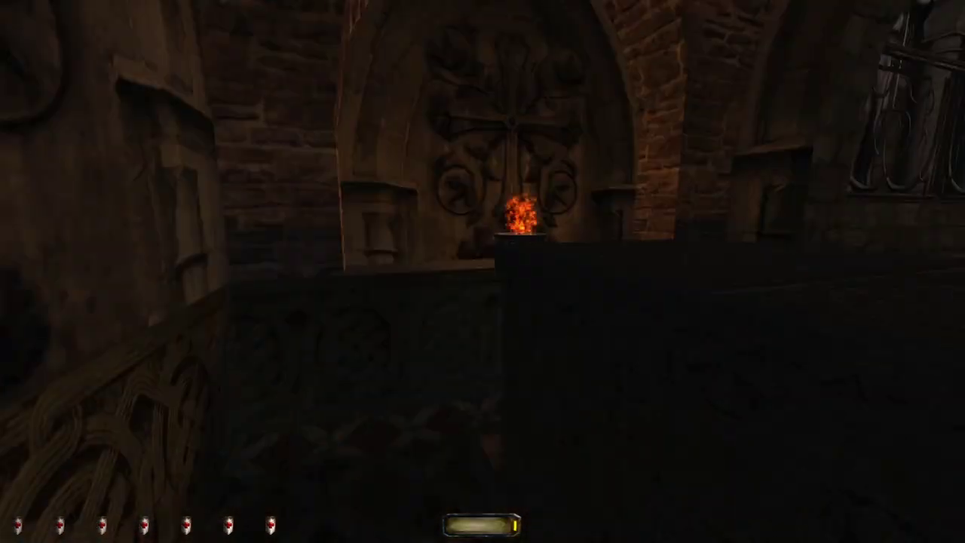
key("w")
key("w")
key("w")
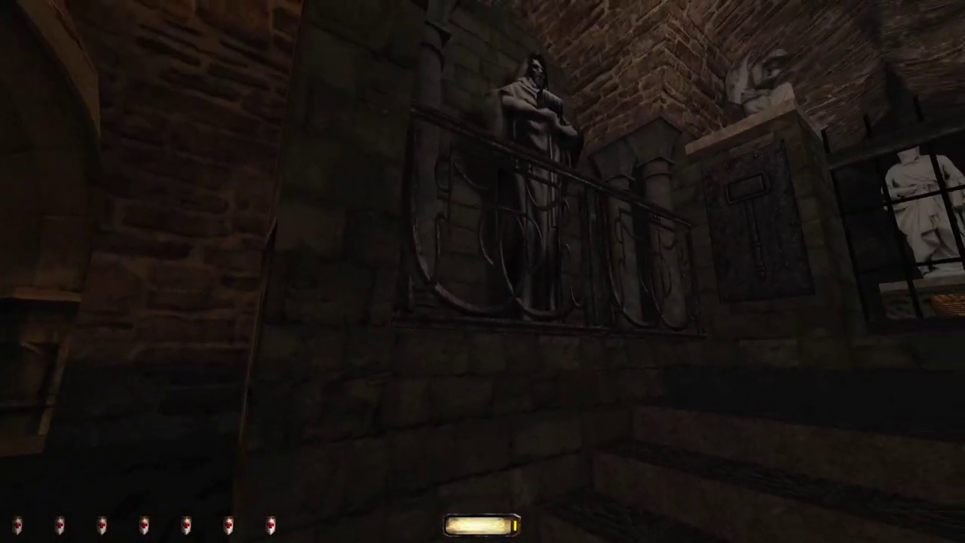
key("w")
key("w")
key("w")
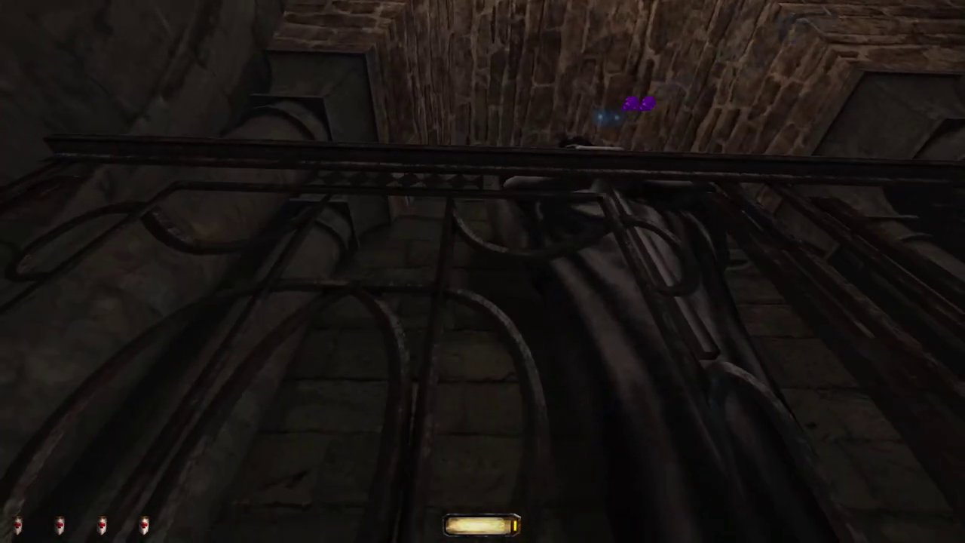
key("w")
Step: Quickload the save and walk past the stairs toward the brazier corridor
key("F9")
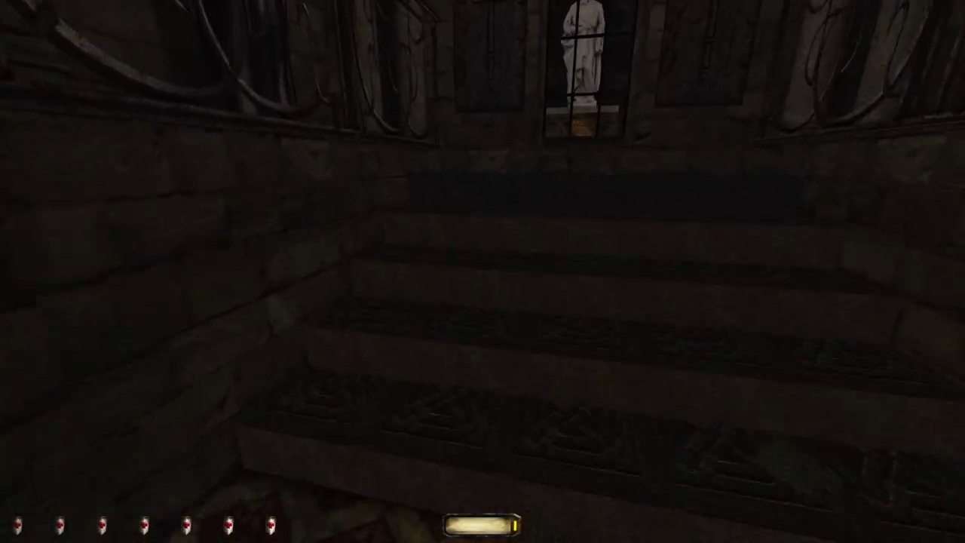
key("w")
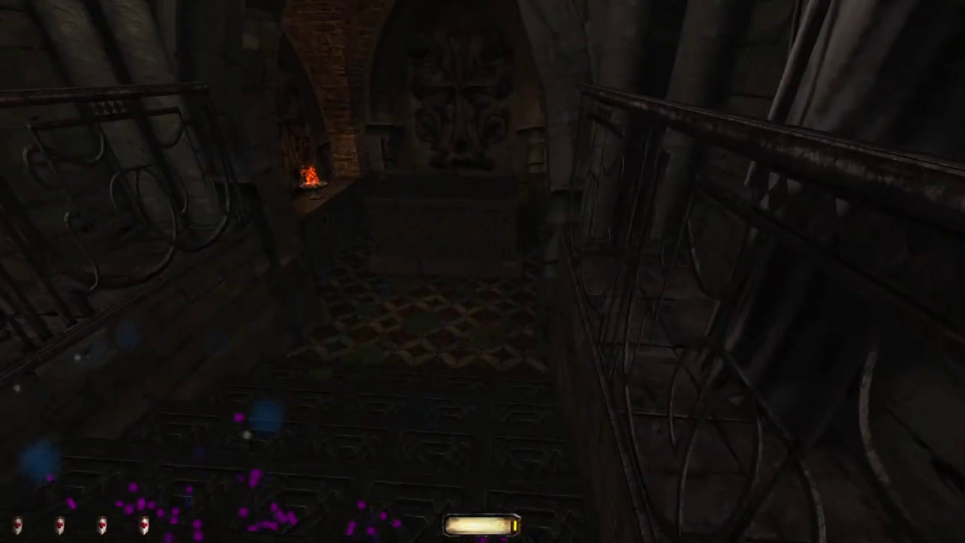
key("w")
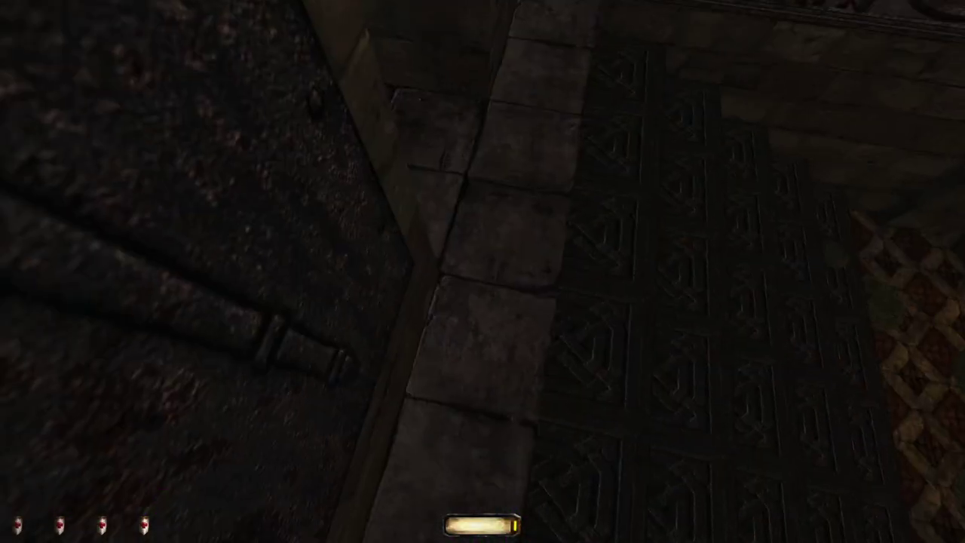
Step: Quickload again and climb the stairs to the gated statue
key("F9")
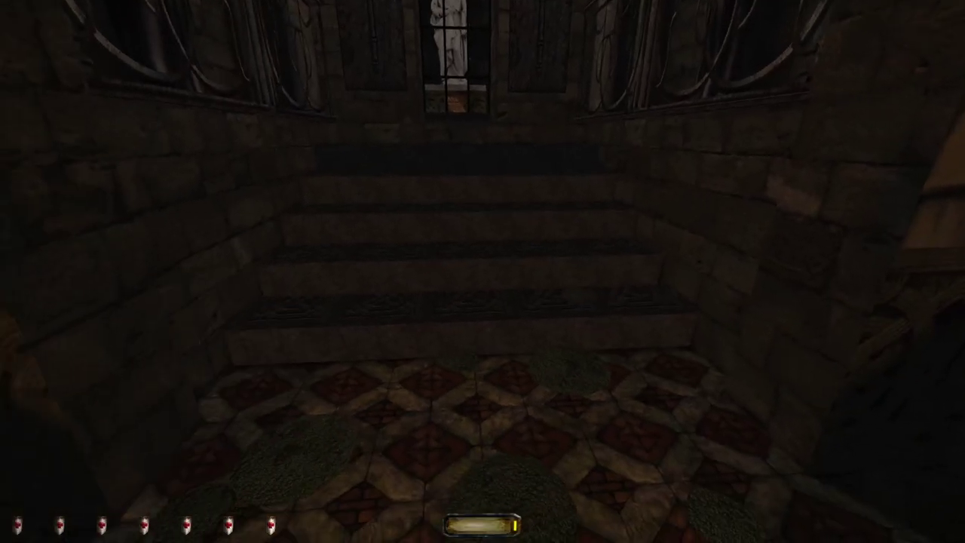
key("w")
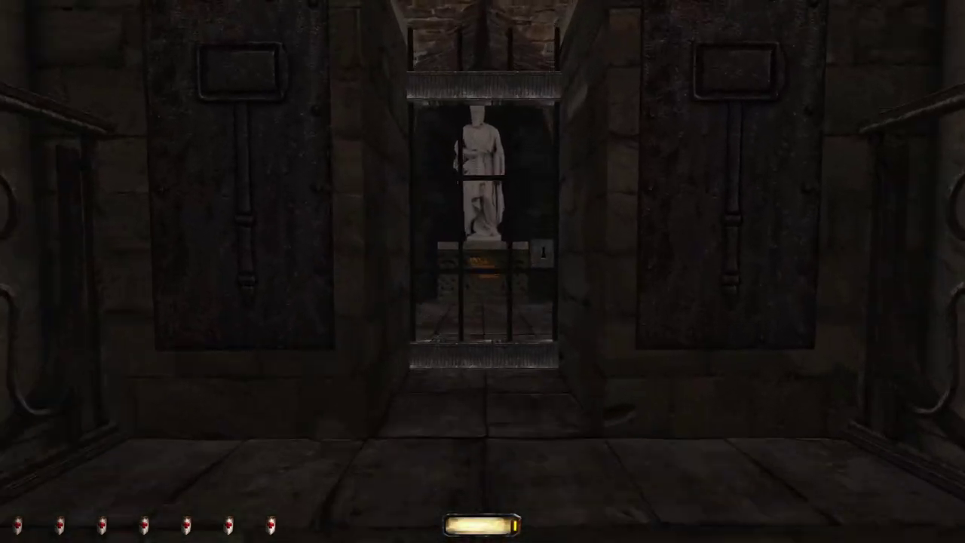
key("w")
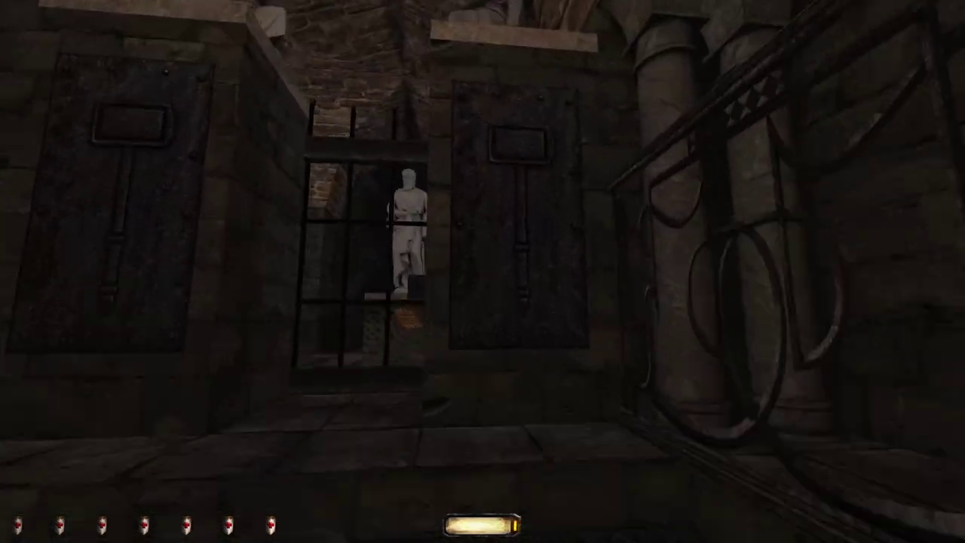
Step: Climb over the railing onto the balcony ledge and survey the statue and ceiling
key("w")
key("w")
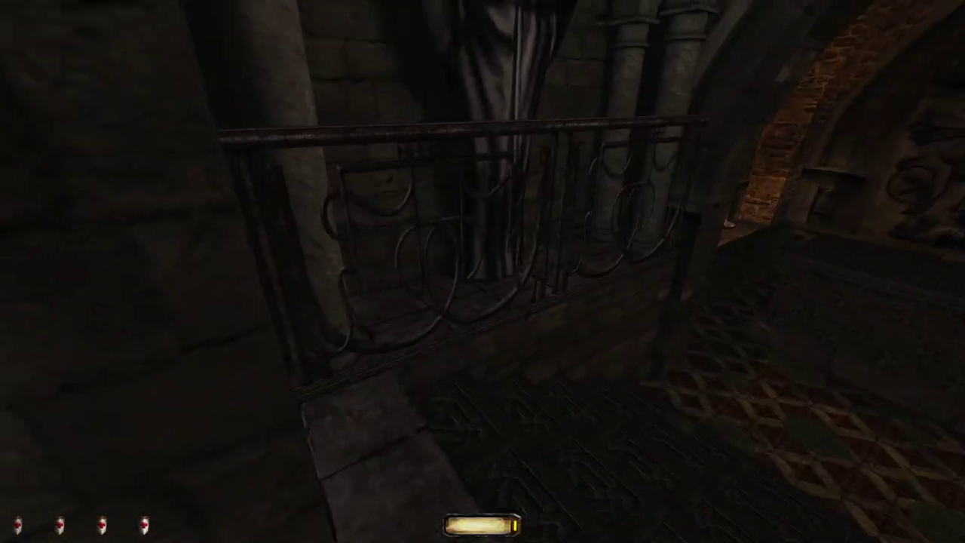
key("w")
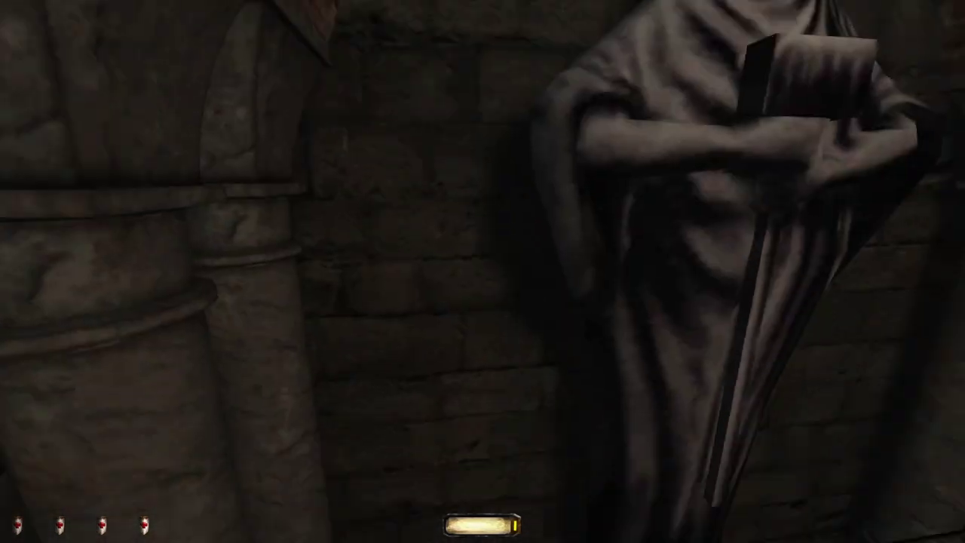
key("w")
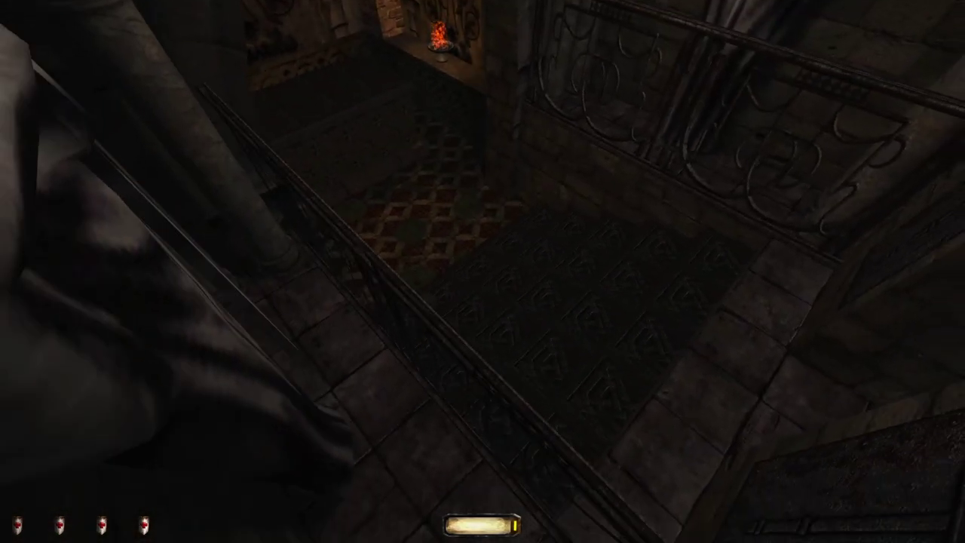
key("w")
key("w")
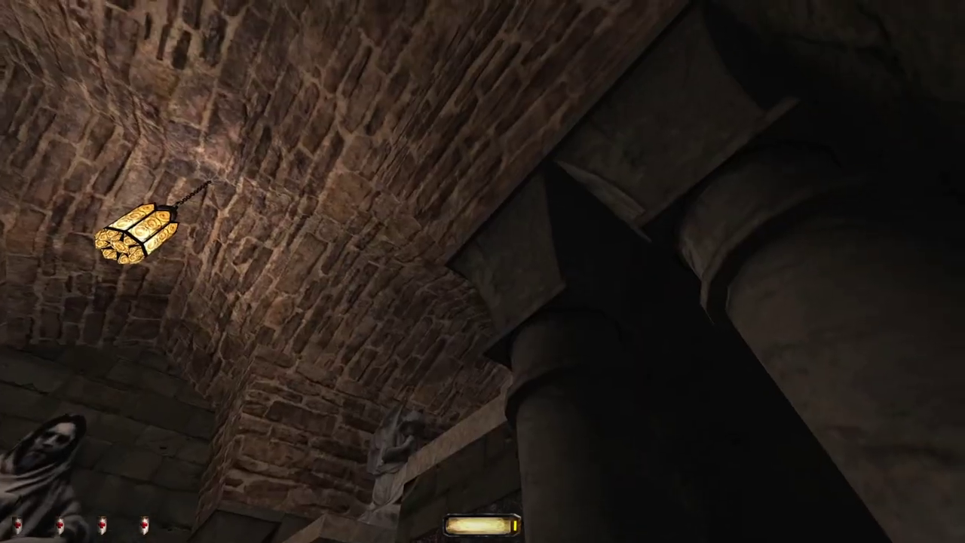
key("w")
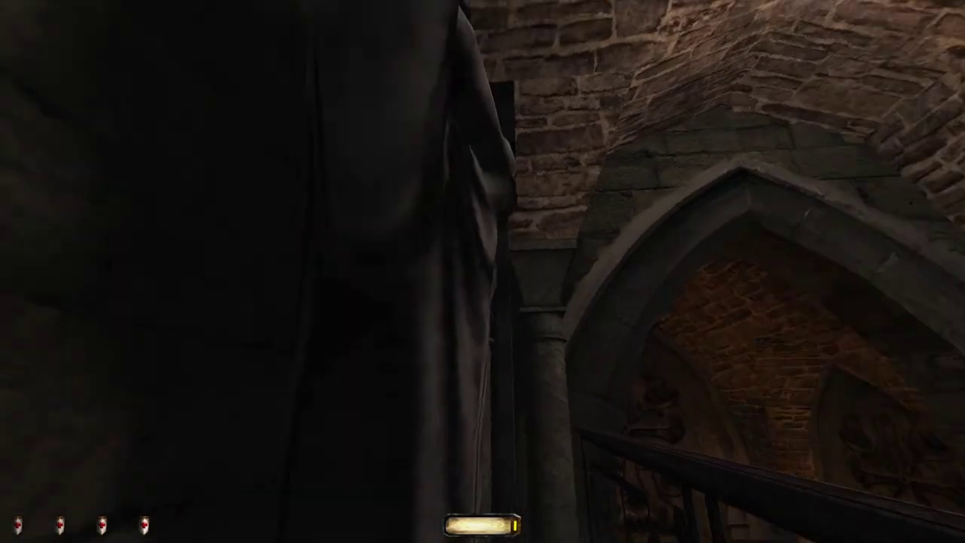
key("w")
Step: Edge along the pillars past the statue toward the angel statues and barred window
key("w")
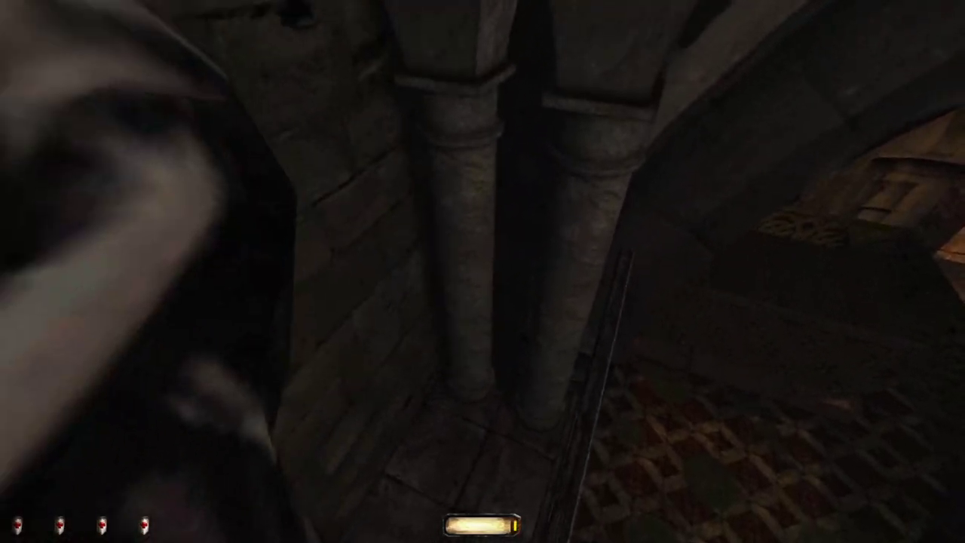
key("w")
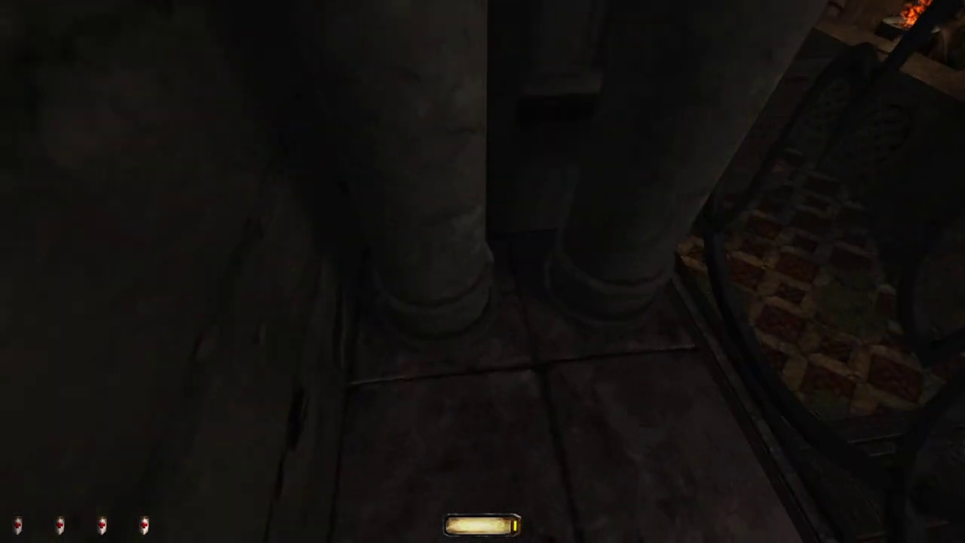
key("w")
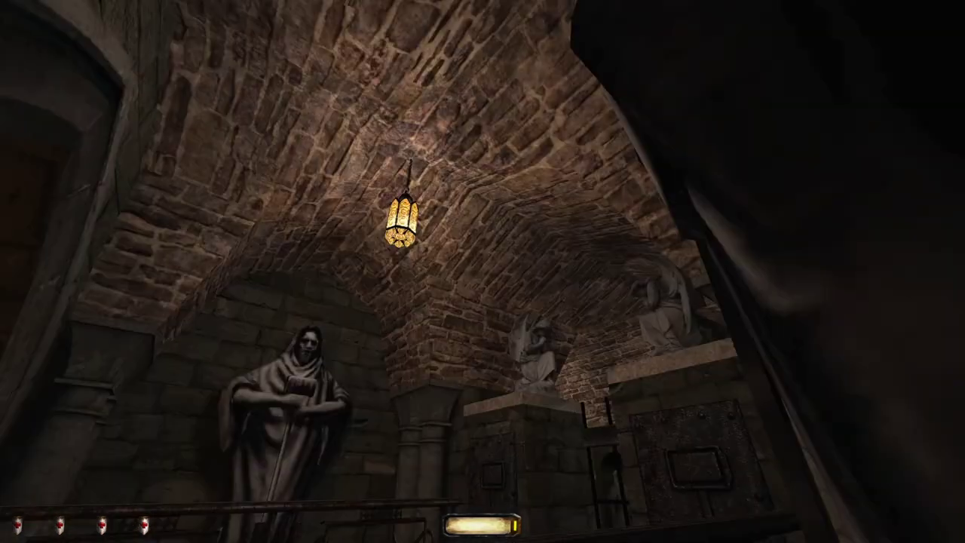
key("w")
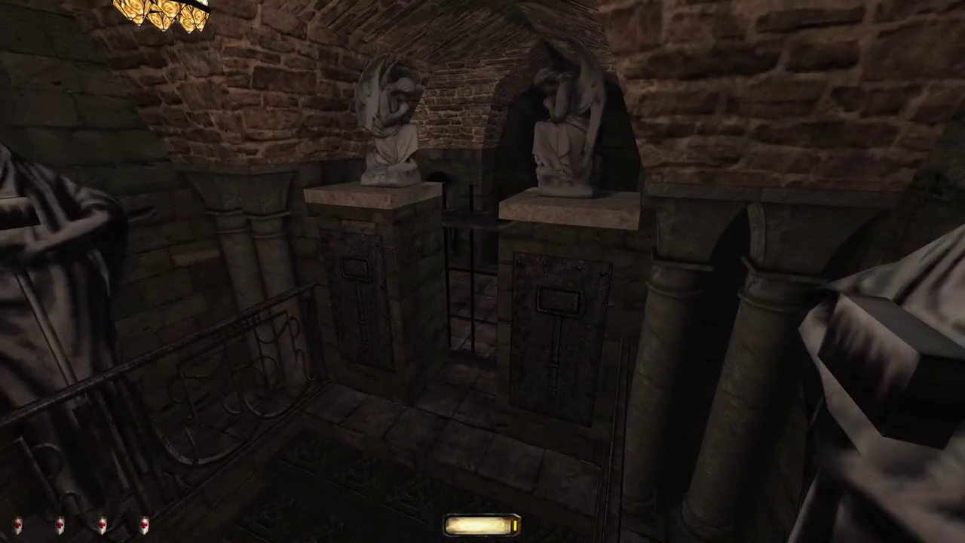
key("w")
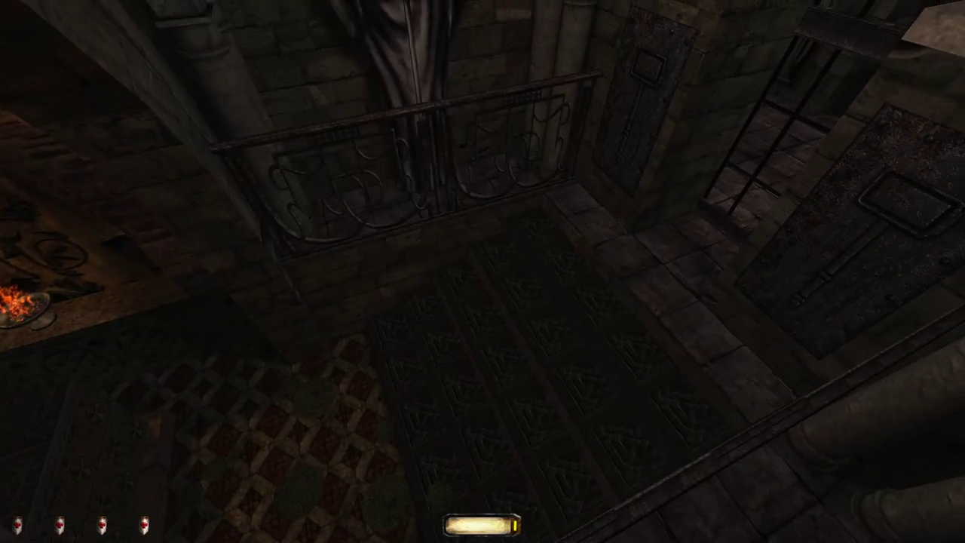
key("w")
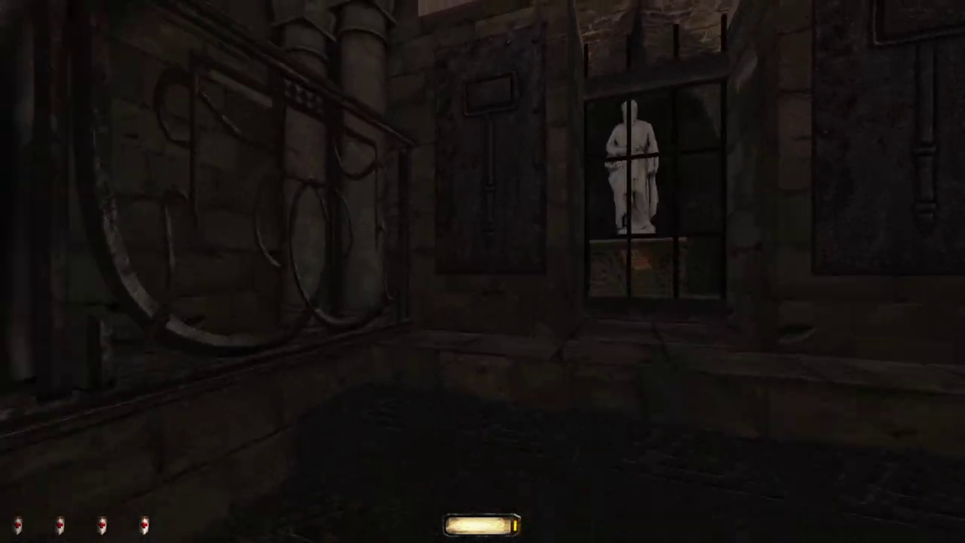
key("w")
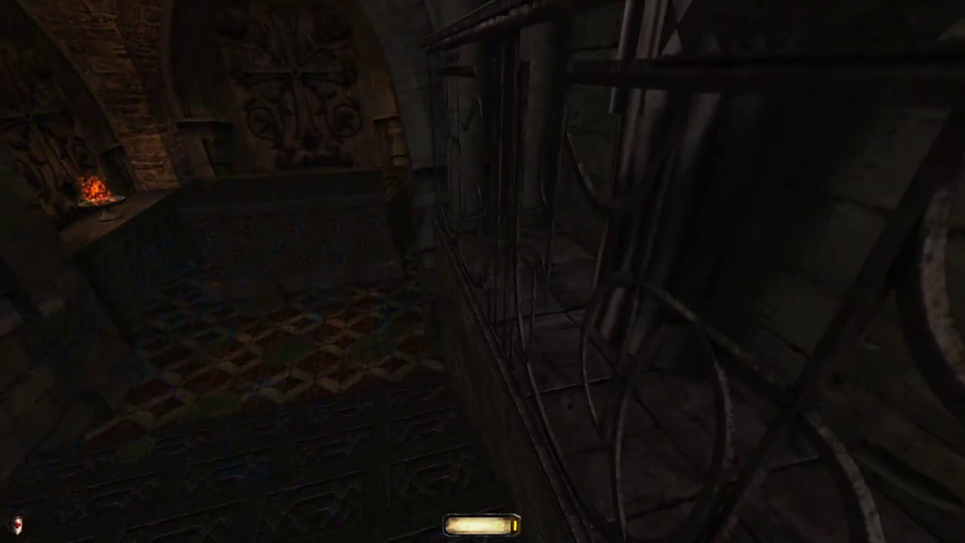
Step: Move along the railing past the kneeling angel statues and drop down beside the column
key("w")
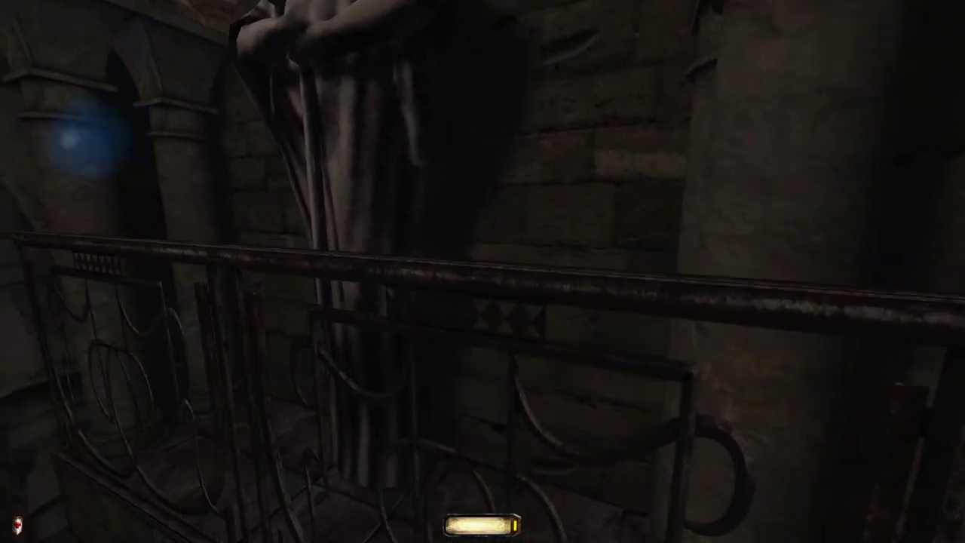
key("w")
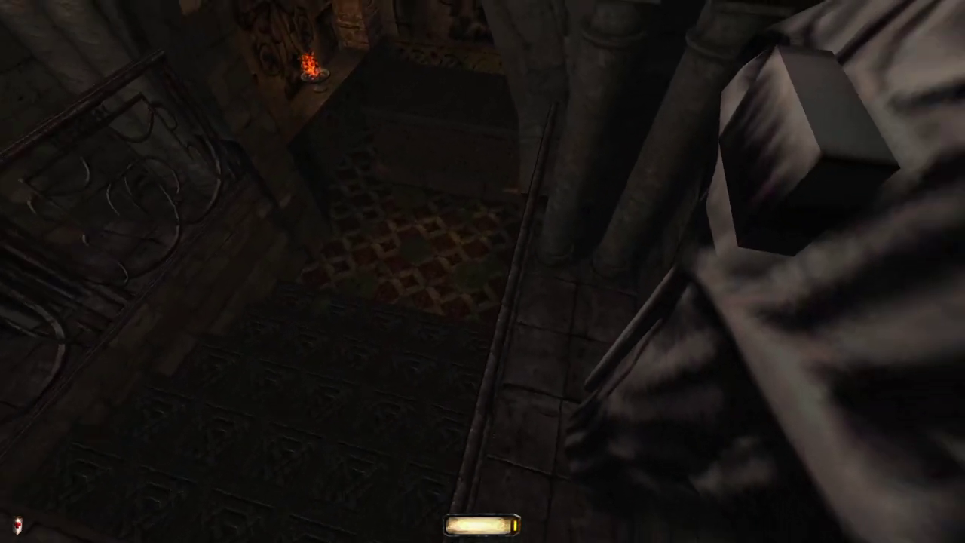
key("w")
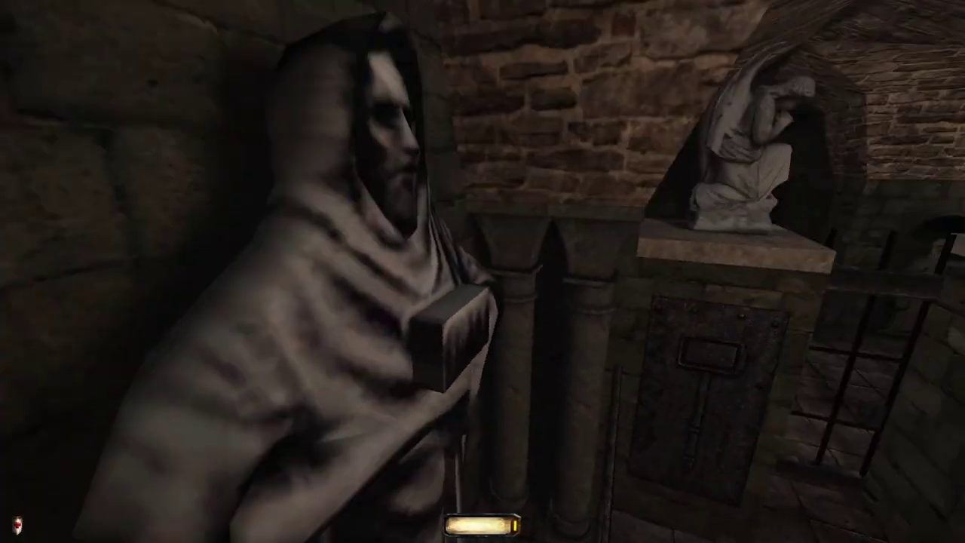
key("w")
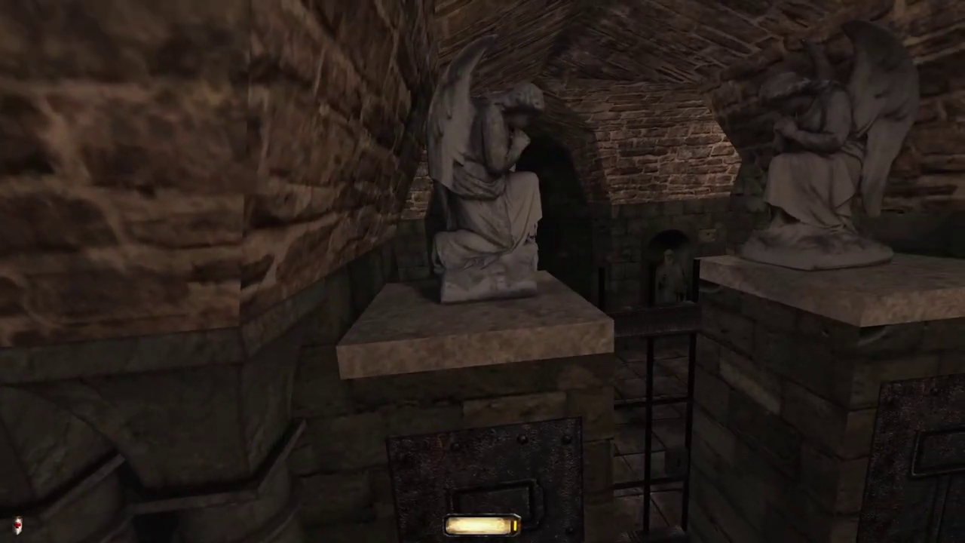
key("w")
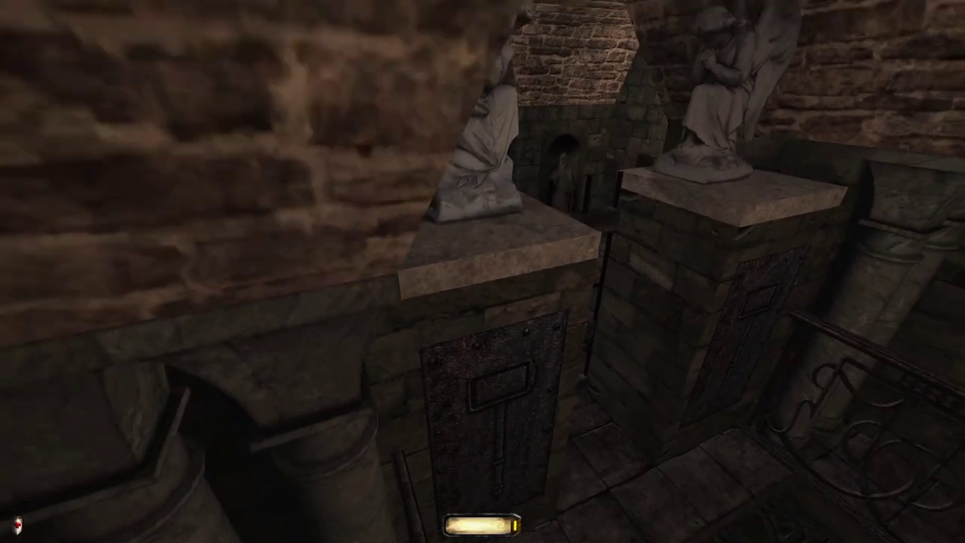
key("w")
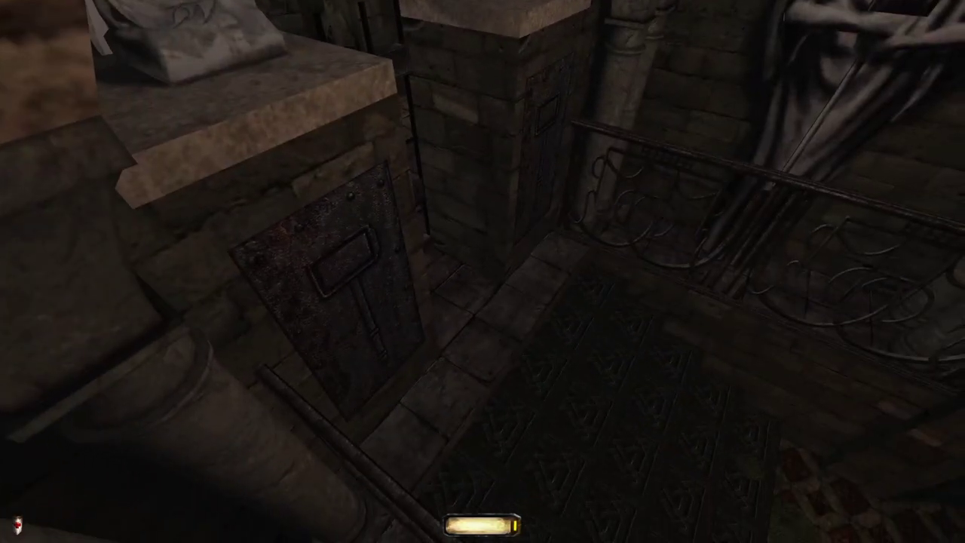
key("w")
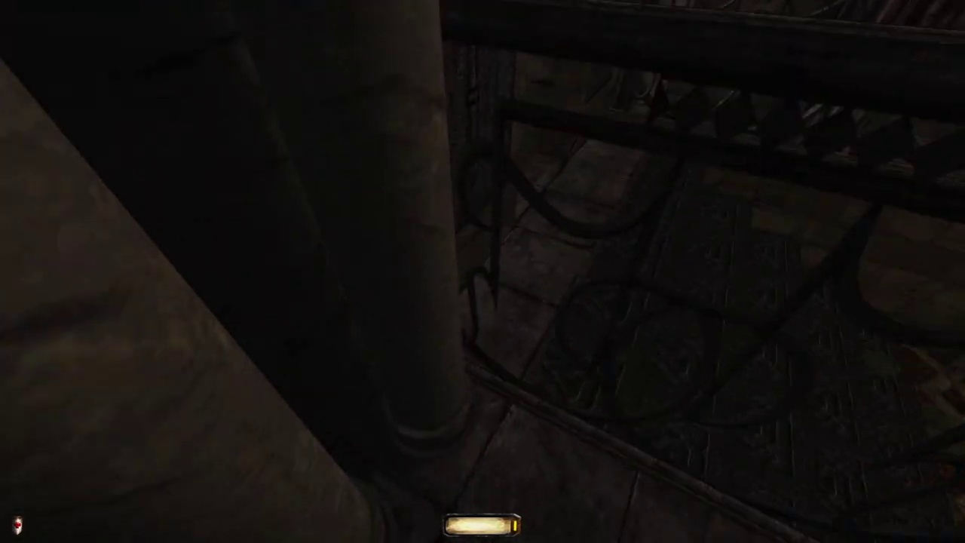
Step: Turn toward the statue balcony and nock a broadhead arrow
key("w")
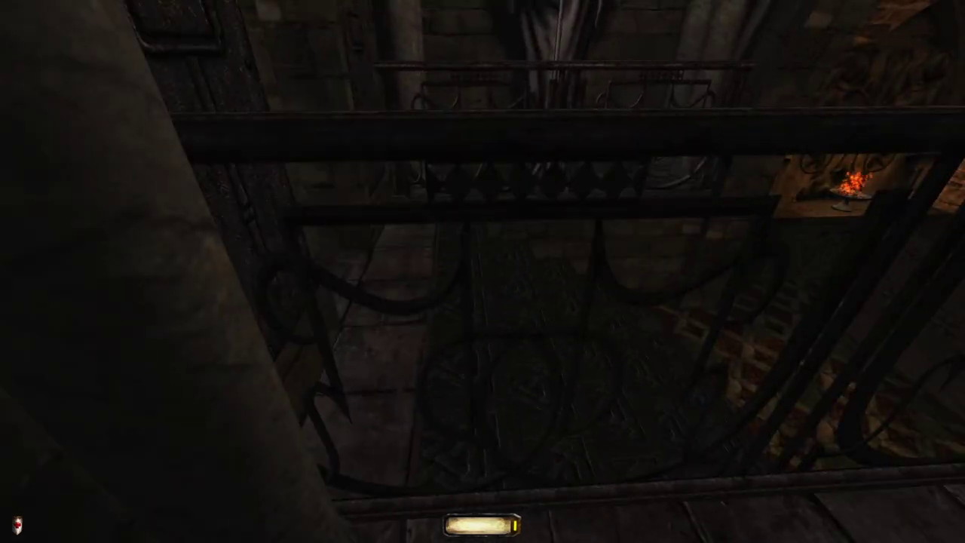
key("w")
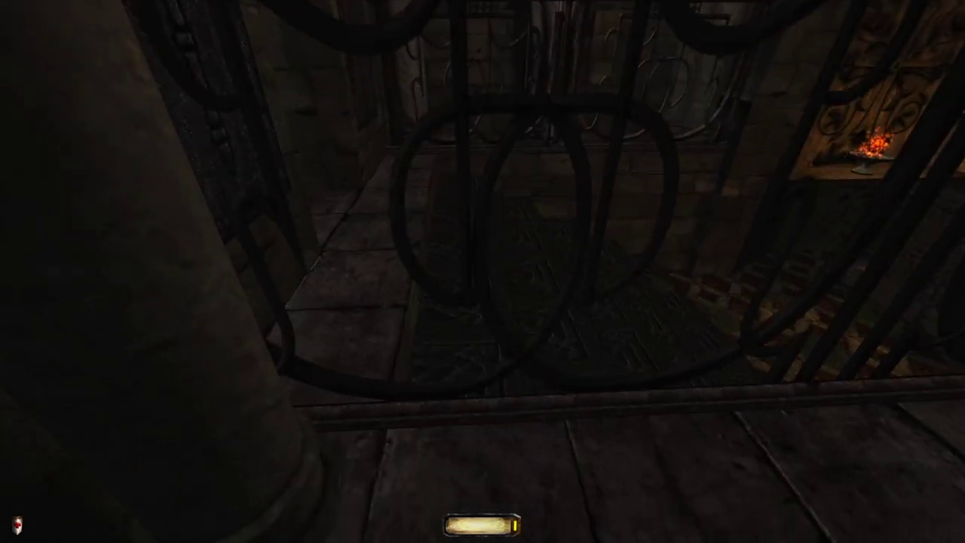
key("1")
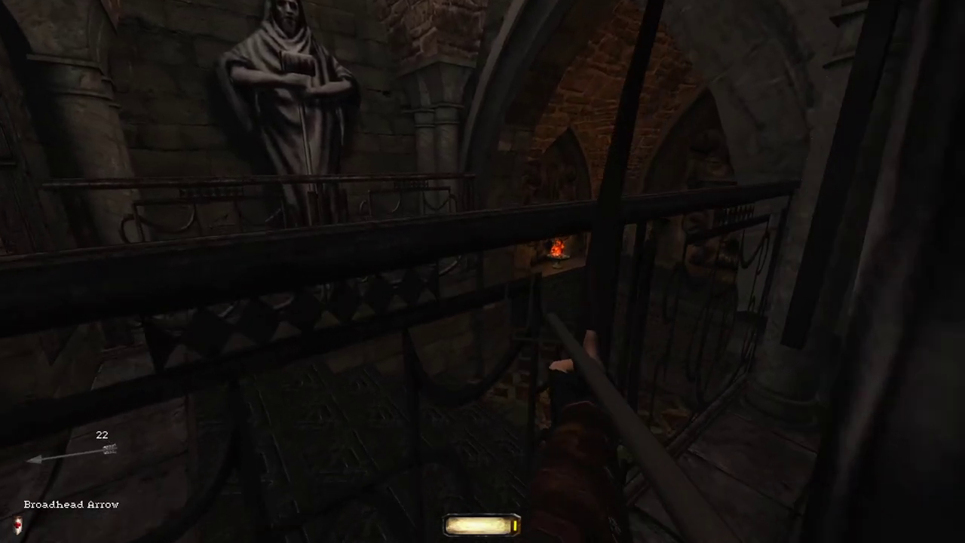
Step: Fire a broadhead at the statue balcony, then crouch behind the railing
key("w")
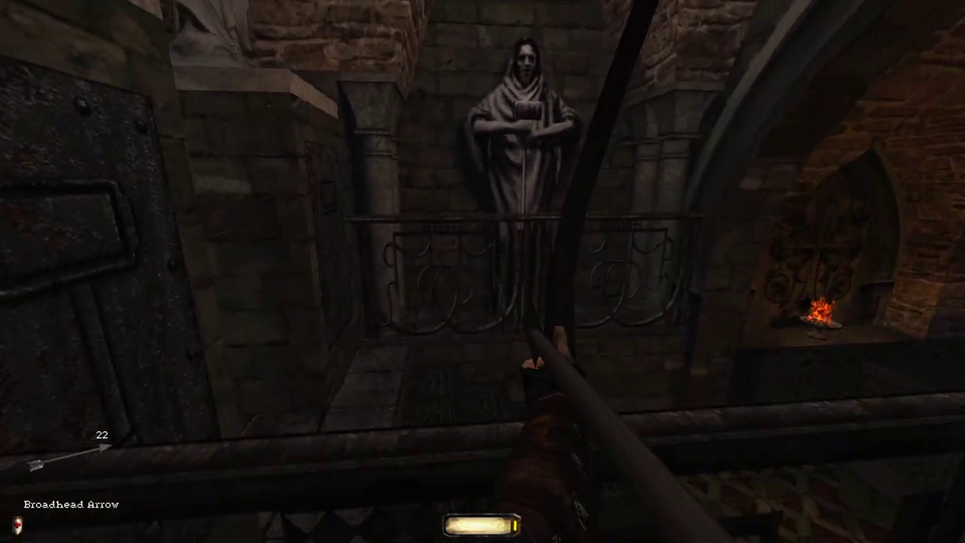
left_click(483, 272)
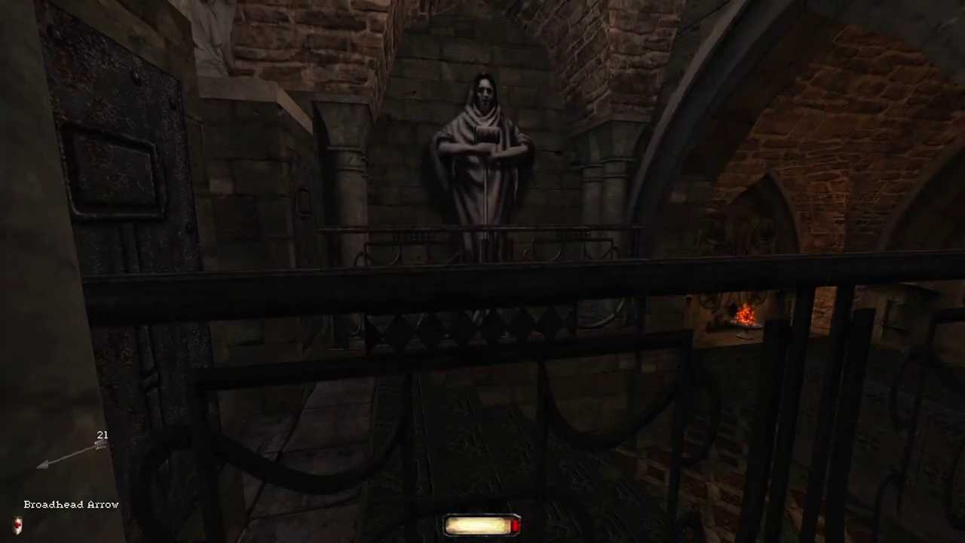
key("w")
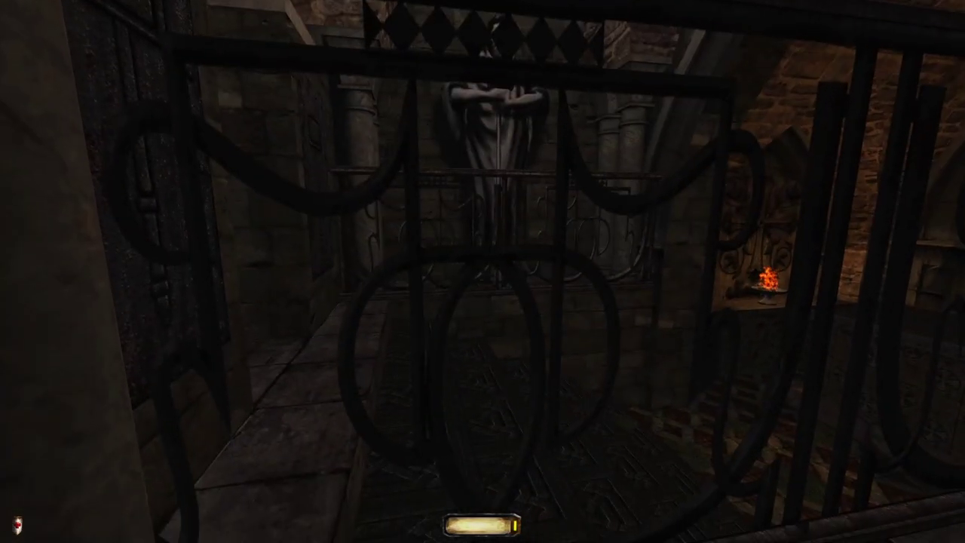
key("w")
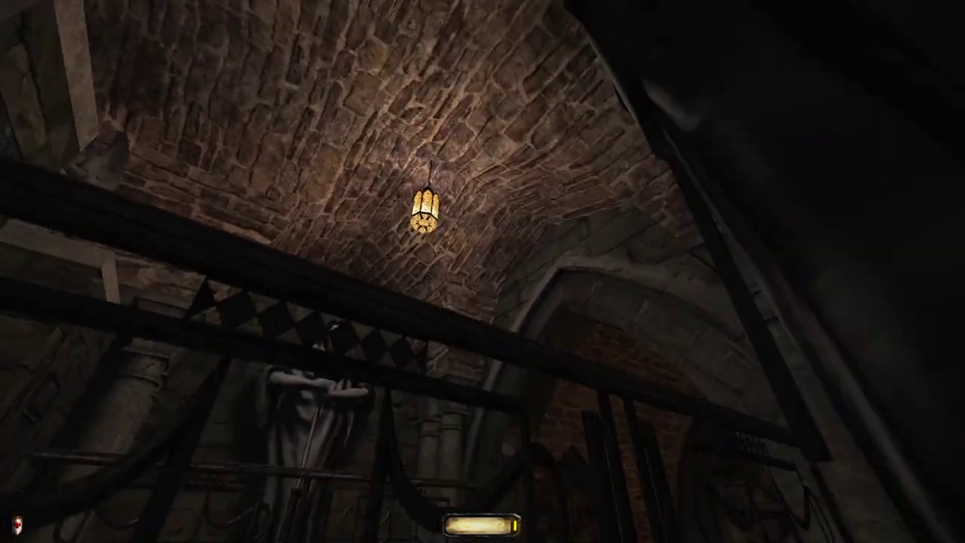
left_click_drag(482, 271, 482, 452)
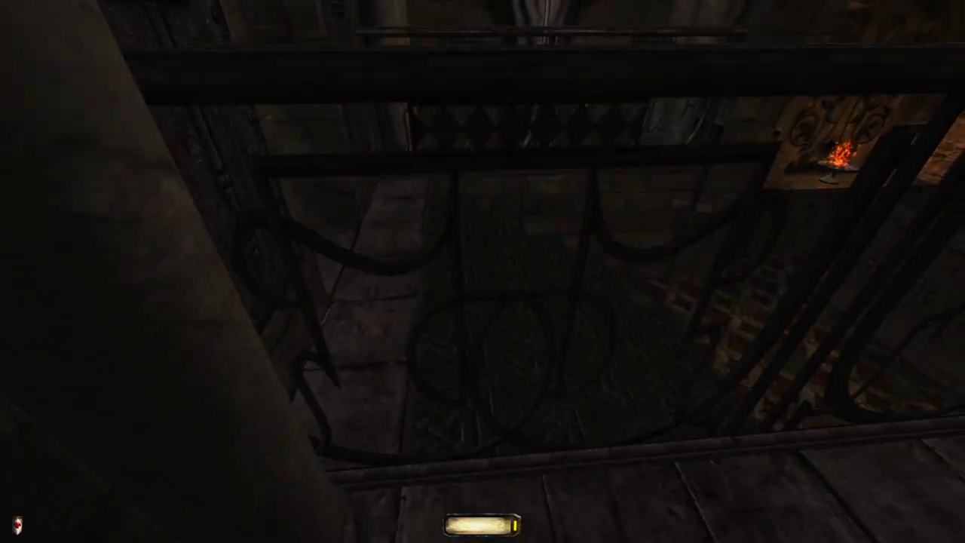
Step: Creep up to the iron railing, aim at the statue, and ready broadheads again
key("w")
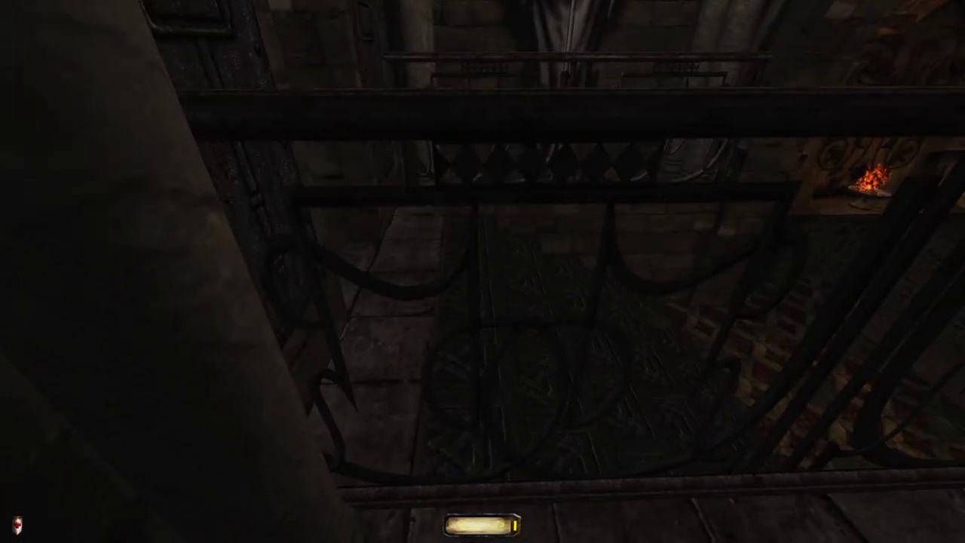
key("w")
left_click_drag(482, 377, 482, 188)
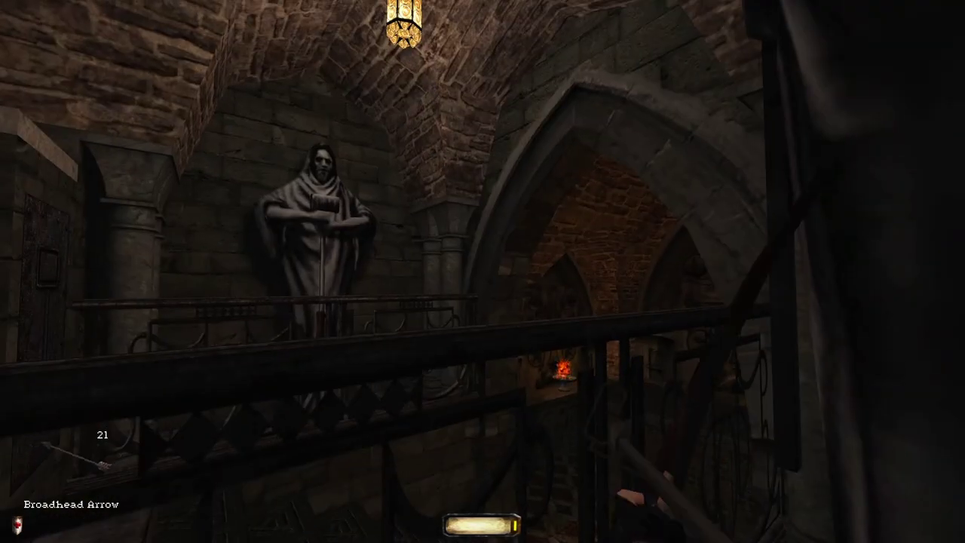
left_click_drag(482, 271, 483, 271)
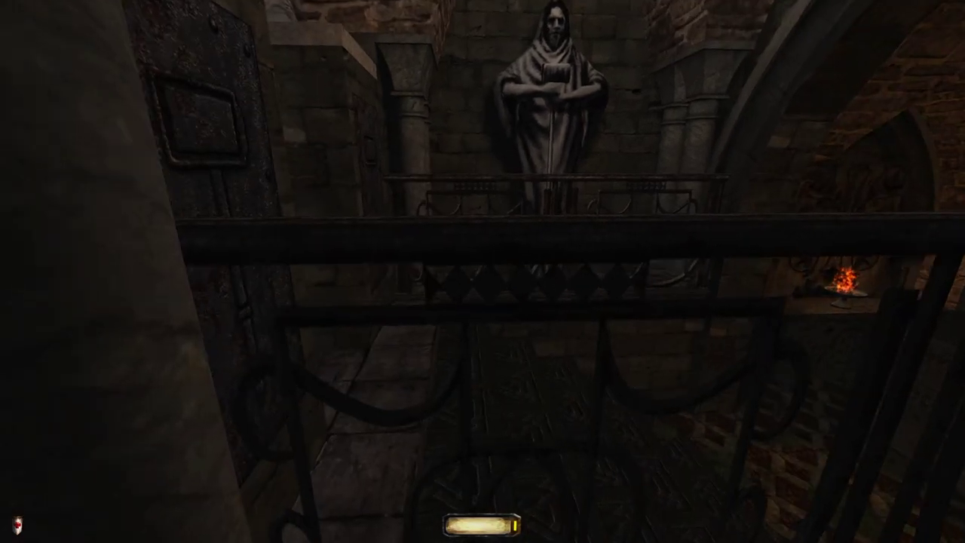
key("w")
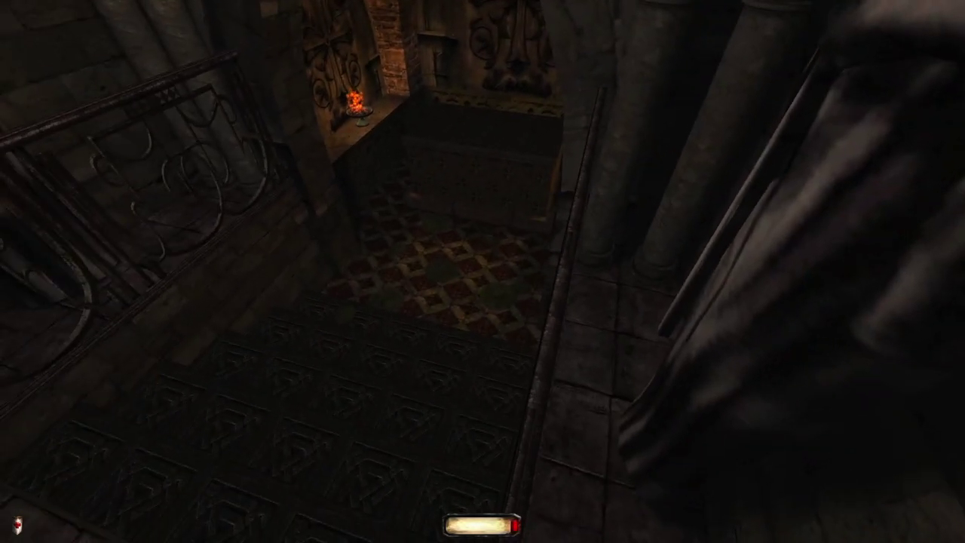
key("2")
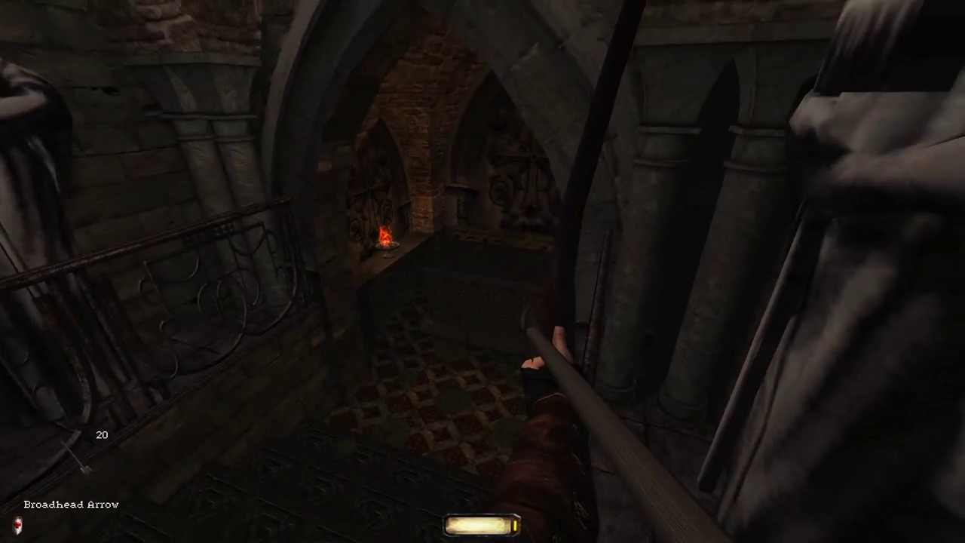
Step: Fire two more broadhead arrows from the walkway
left_click(482, 271)
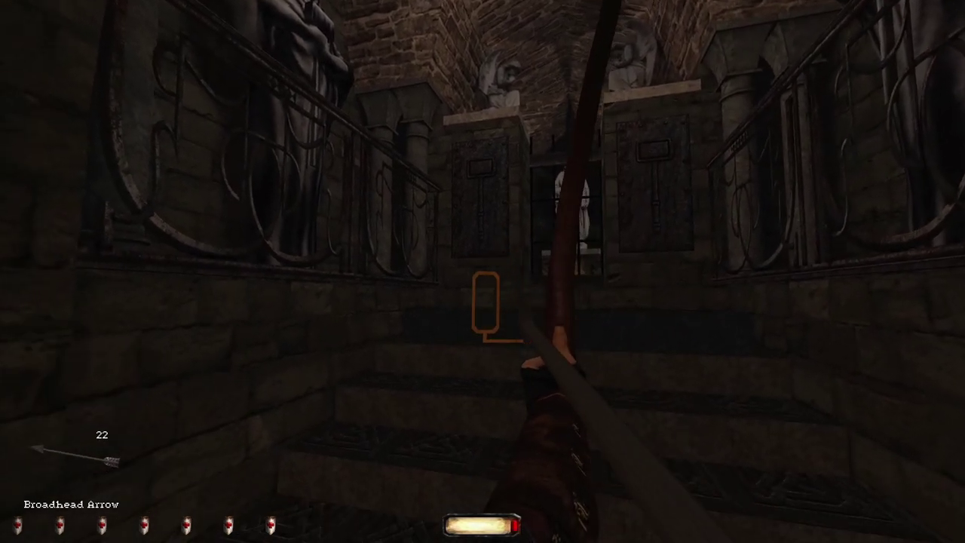
left_click(482, 302)
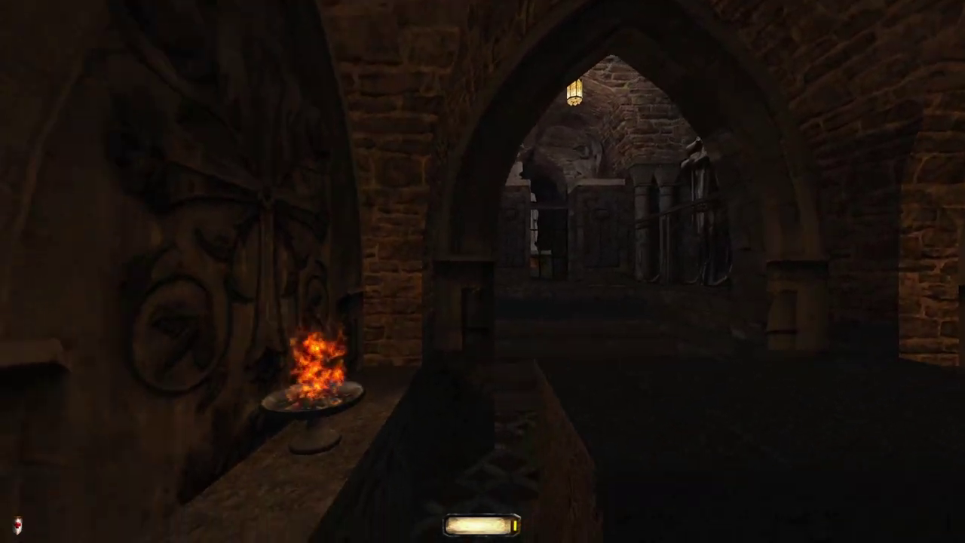
Step: Douse the brazier flame with two water arrows, then head toward the stairs
key("7")
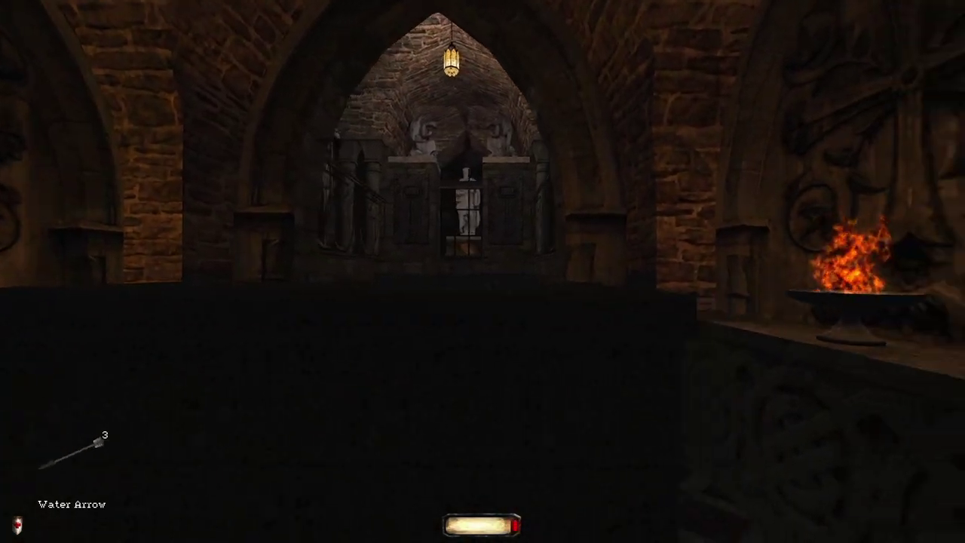
left_click_drag(482, 271, 482, 272)
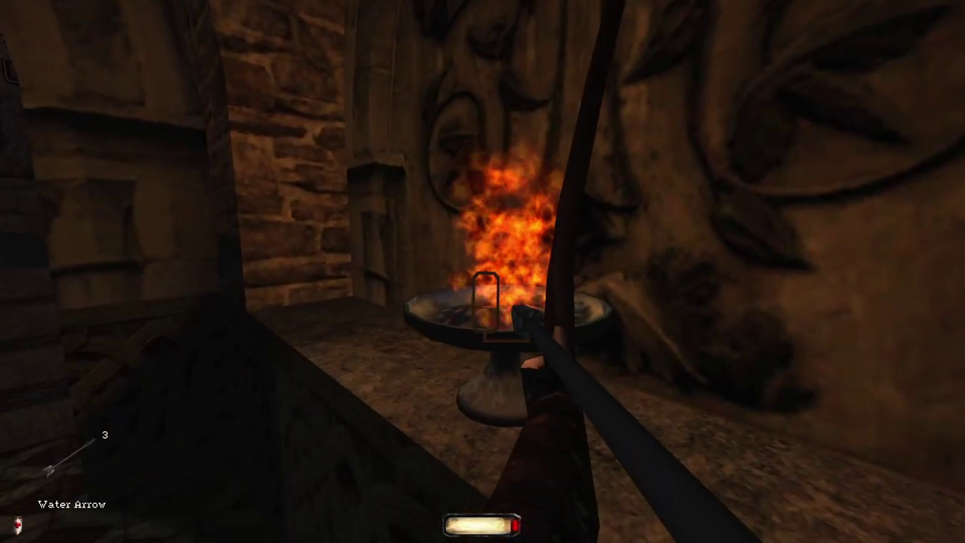
left_click(482, 271)
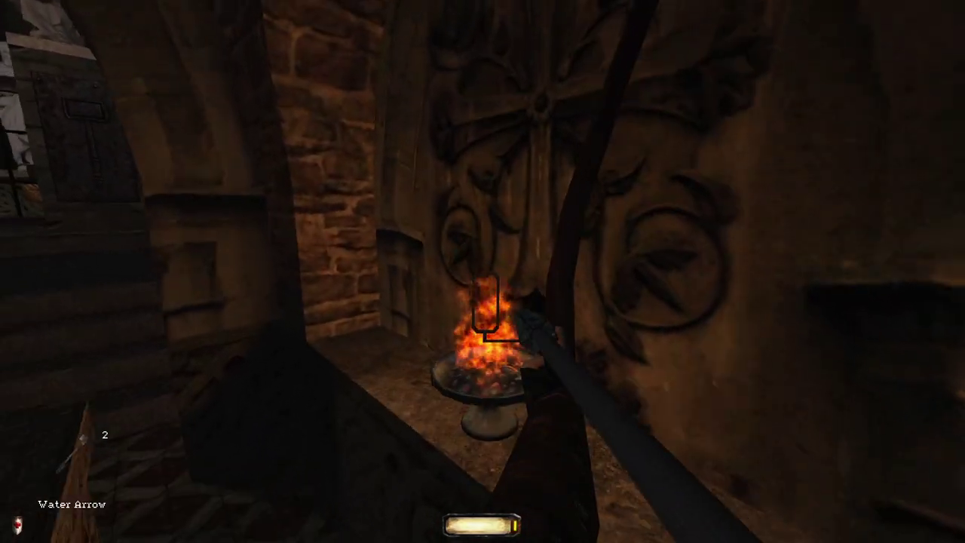
left_click(482, 271)
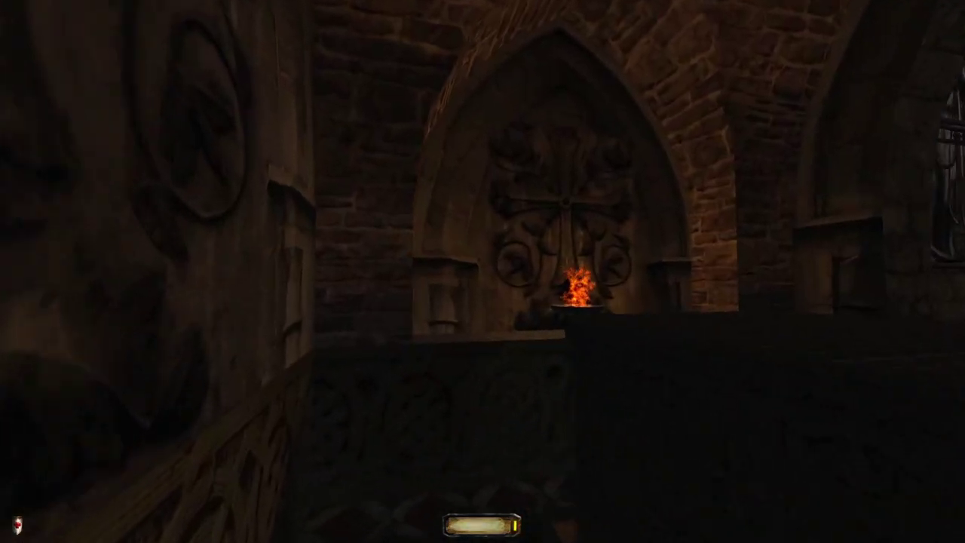
key("w")
key("w")
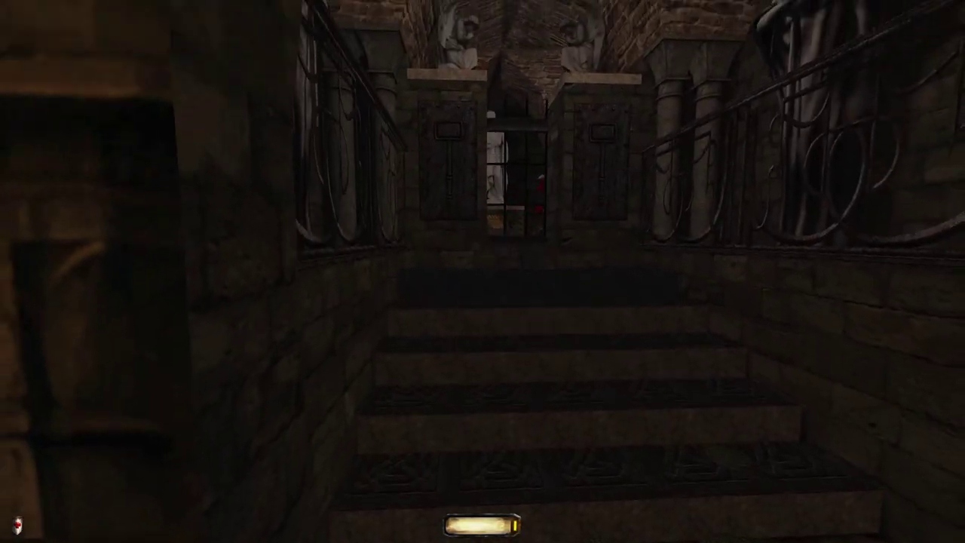
Step: Ready broadheads, aim up at the stair balcony, and duck behind the pillar
key("w")
left_click_drag(482, 271, 482, 272)
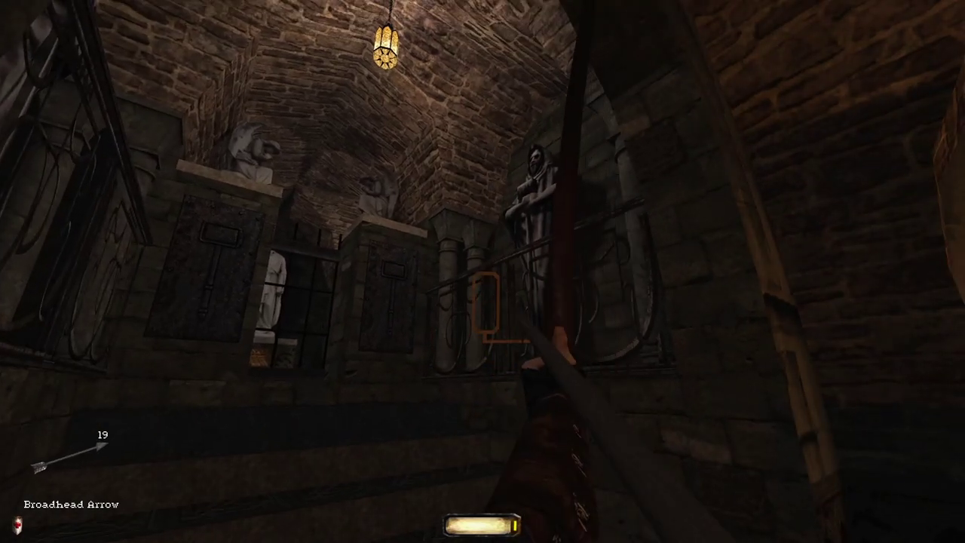
key("w")
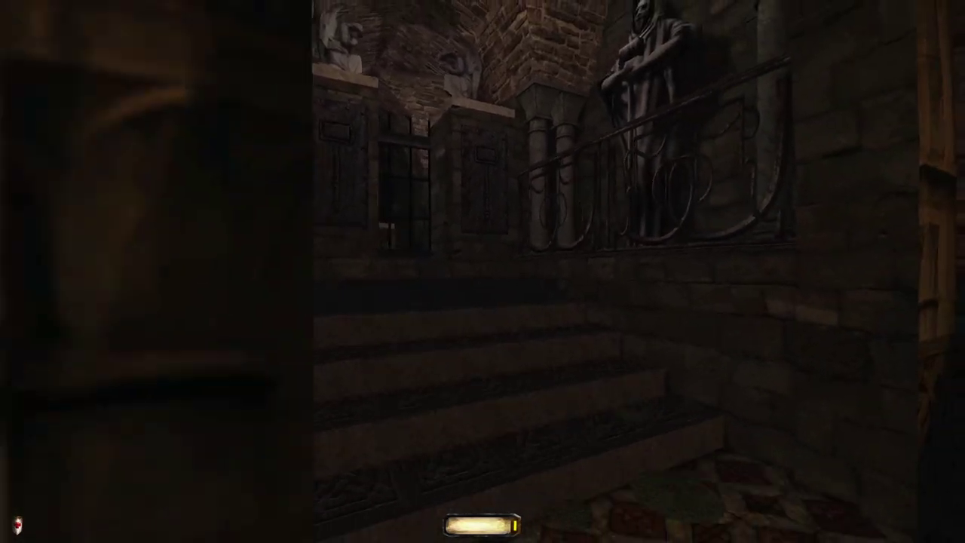
key("w")
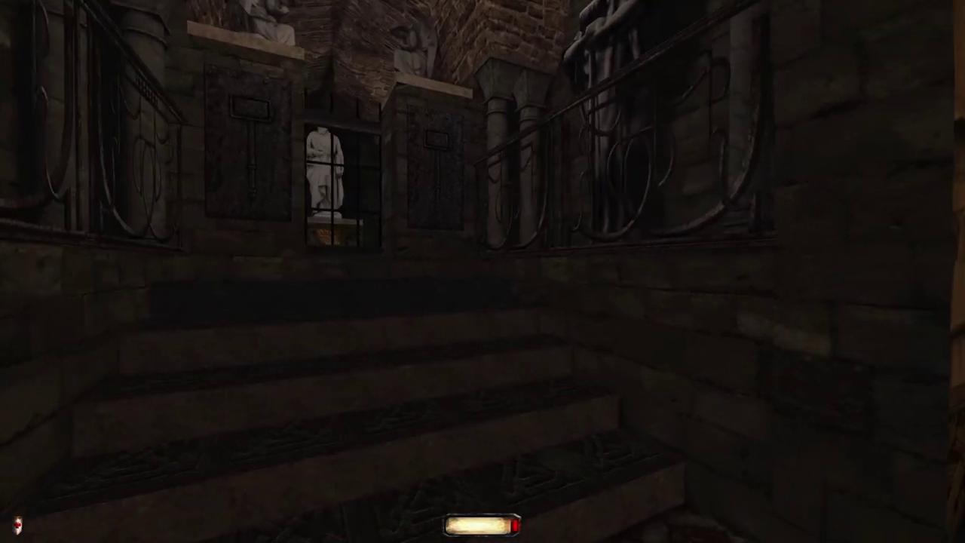
key("d")
key("d")
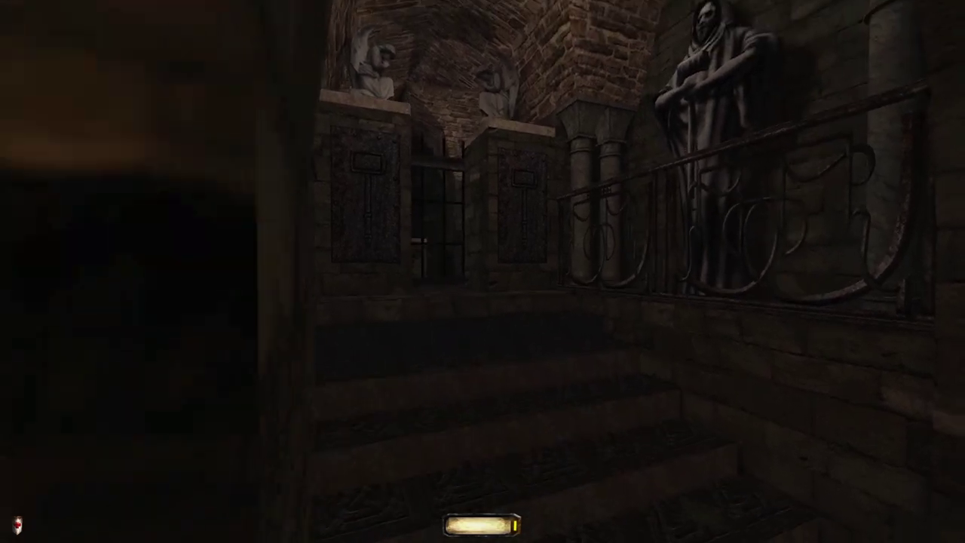
key("w")
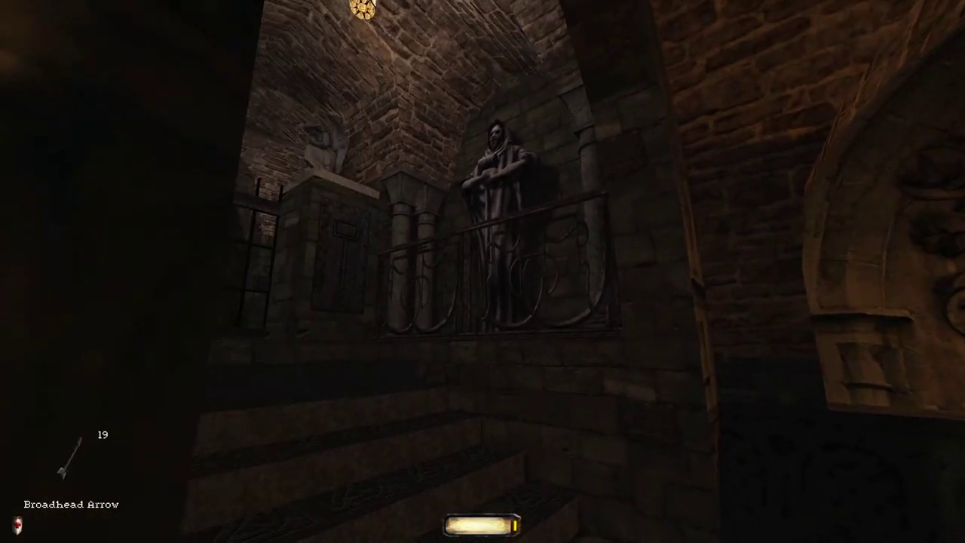
Step: Advance to the foot of the stairs and fire broadhead arrows upward
mouse_move(483, 272)
left_mouse_down()
mouse_move(483, 316)
mouse_move(482, 226)
left_mouse_up()
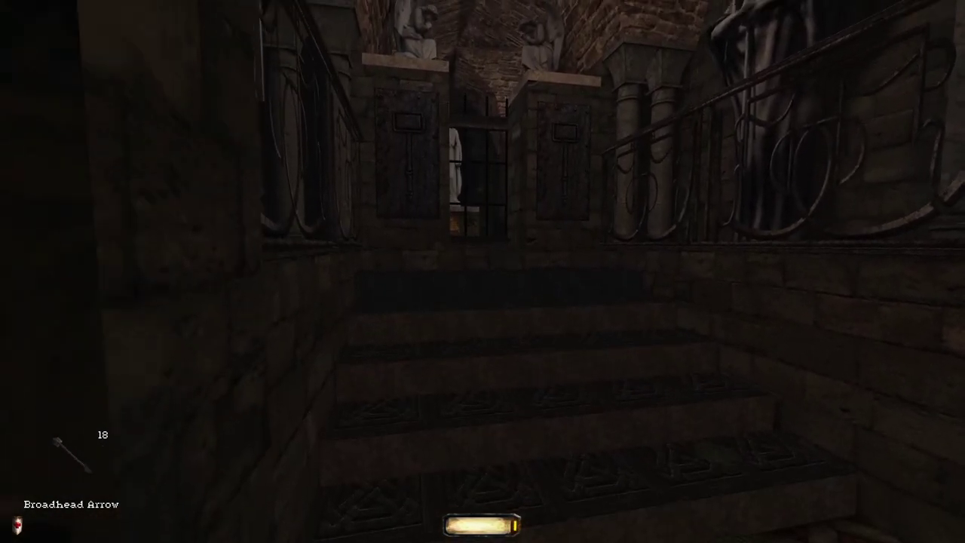
left_click(482, 272)
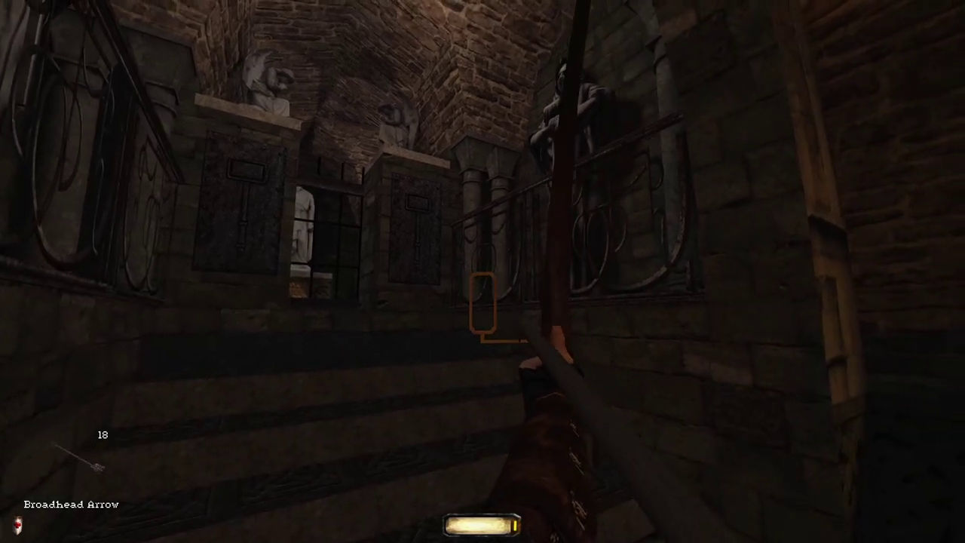
key("w")
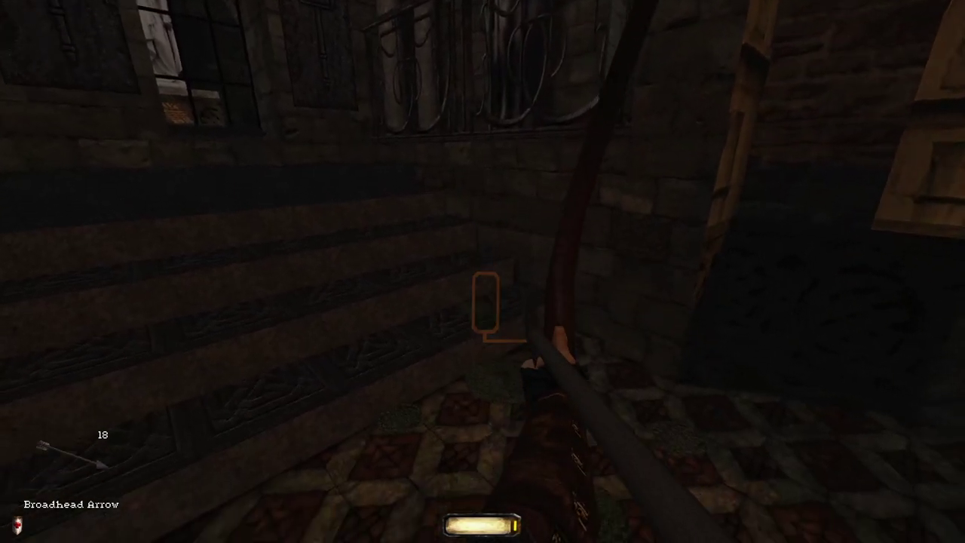
key("w")
left_click(482, 271)
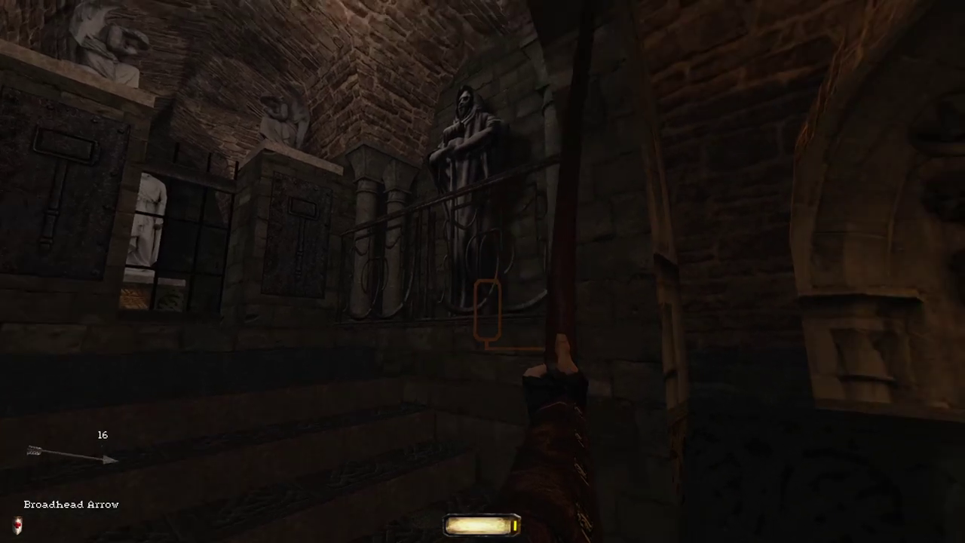
key("w")
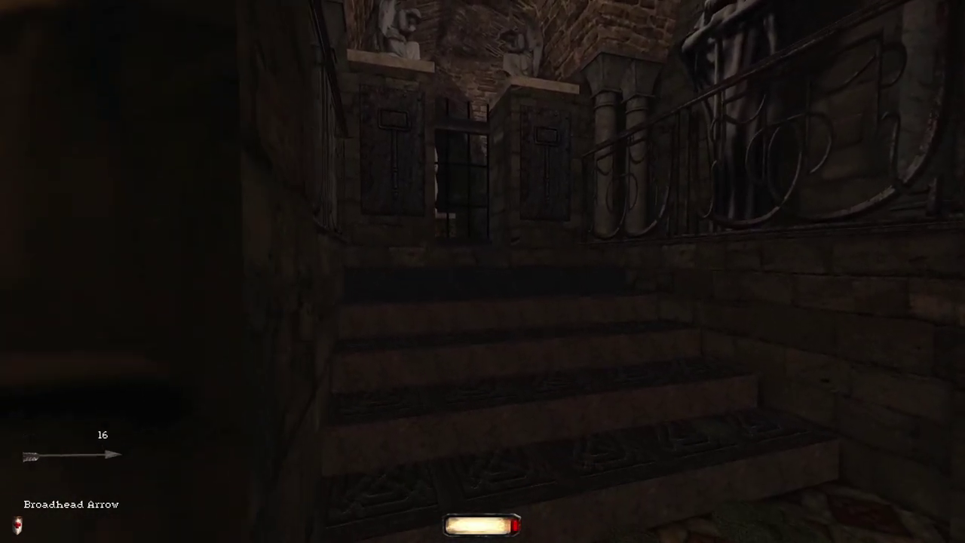
Step: Hide by the left pillar and turn to face the approaching red-clad guard
key("a")
key("d")
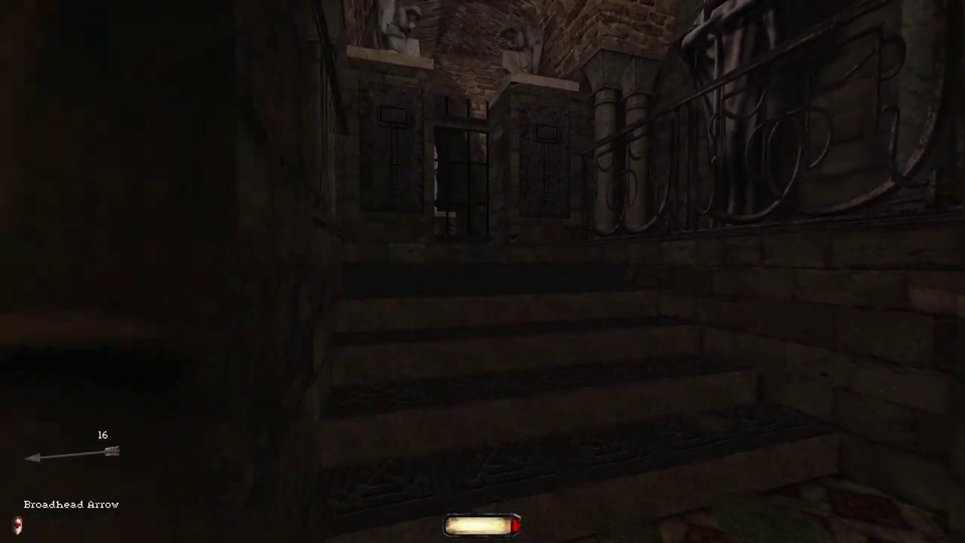
key("w")
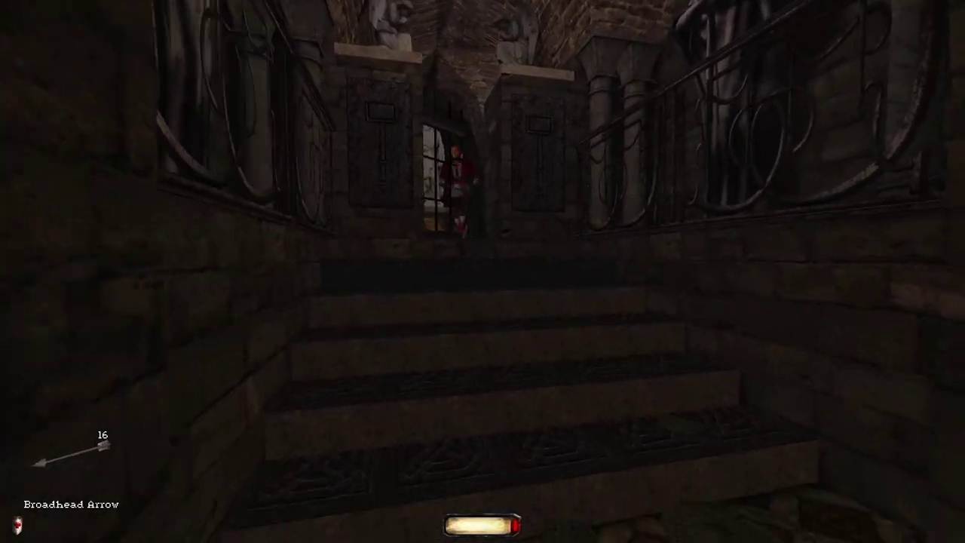
key("a")
key("w")
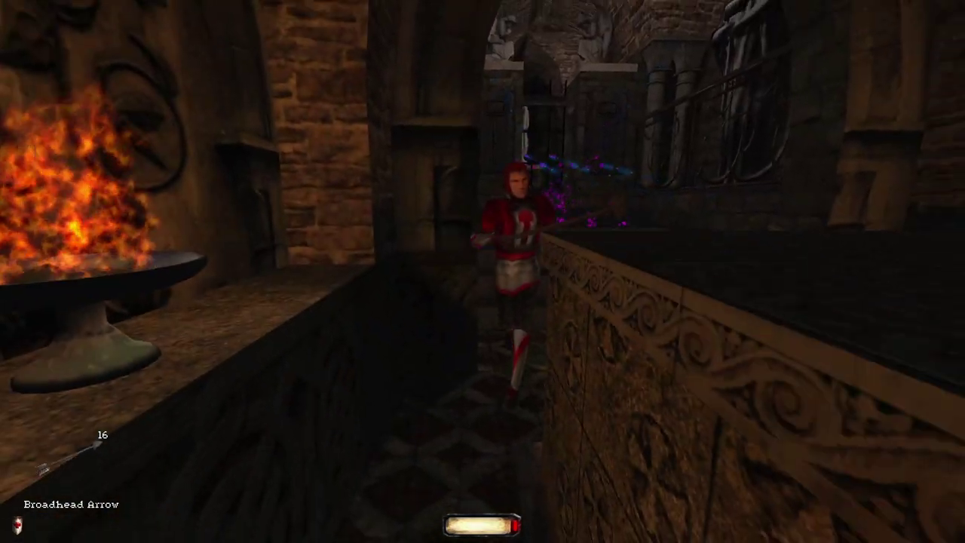
Step: Climb above the red-clad guard and draw the bow on him near the brazier
key("w")
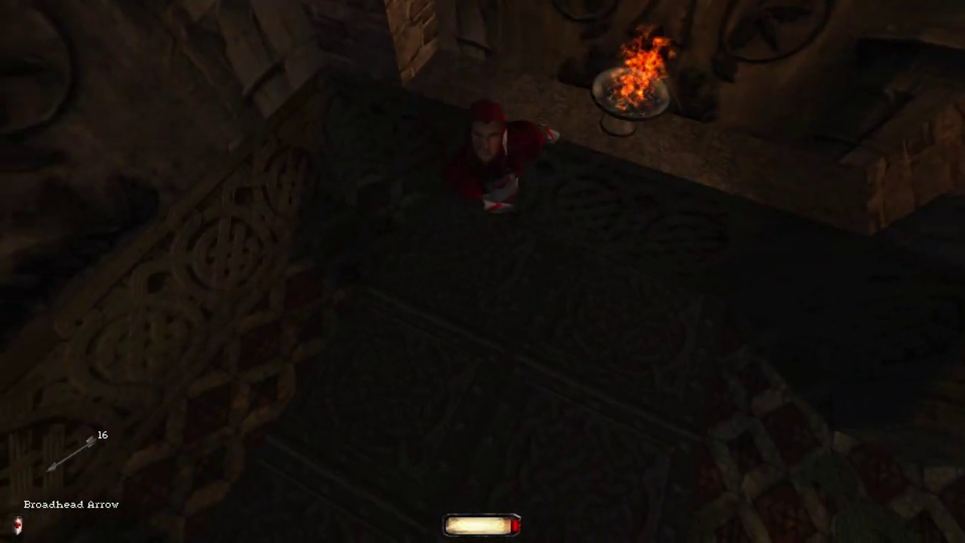
key("w")
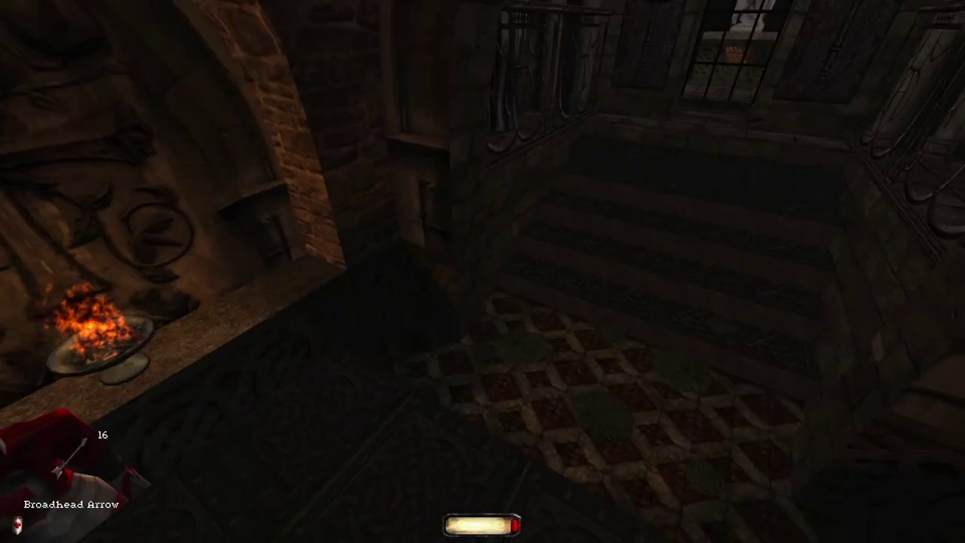
left_click_drag(482, 272, 482, 272)
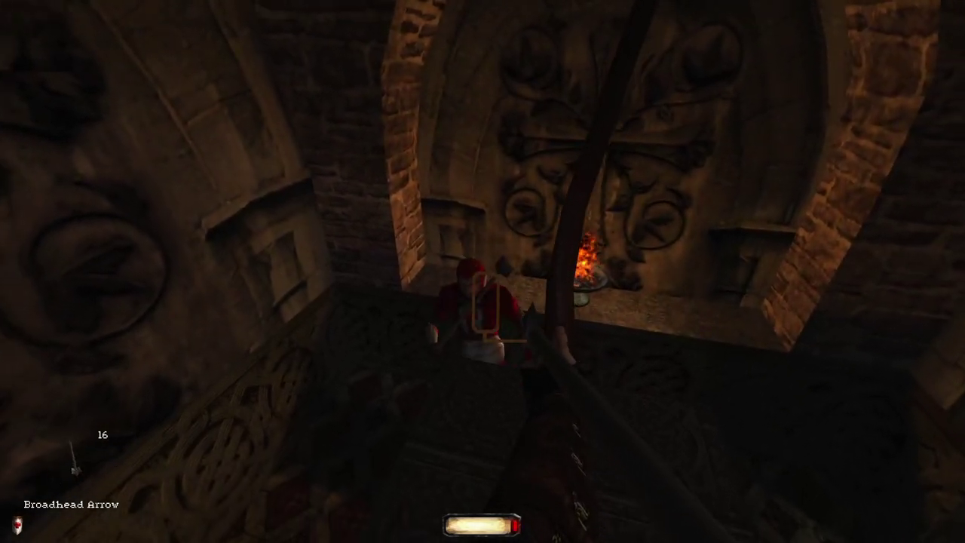
key("w")
key("w")
key("w")
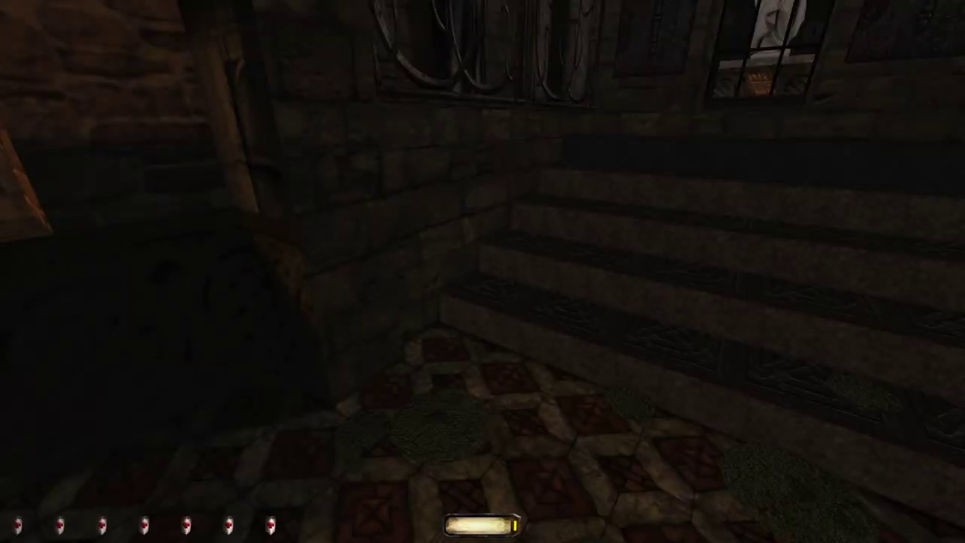
Step: Look over the stairs and railing, then quickload the save
key("w")
key("w")
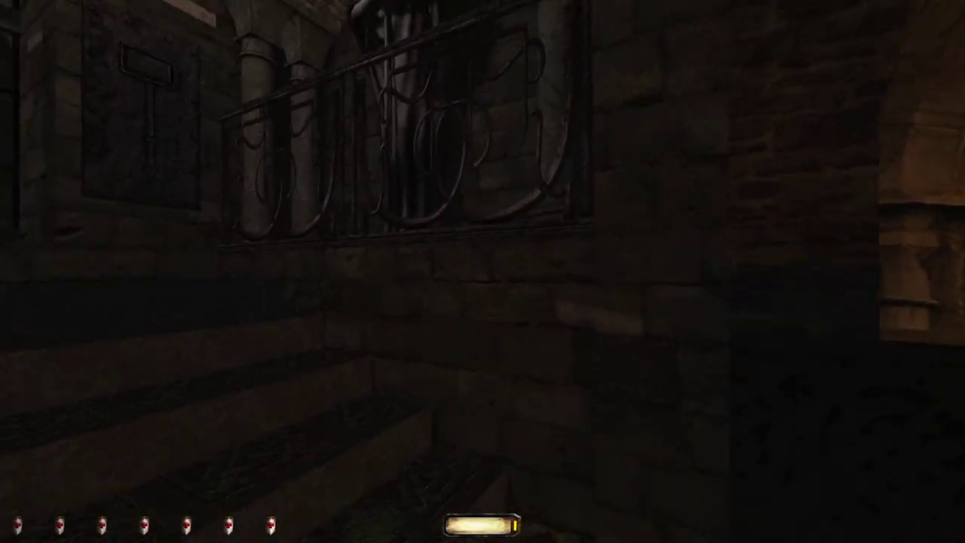
key("w")
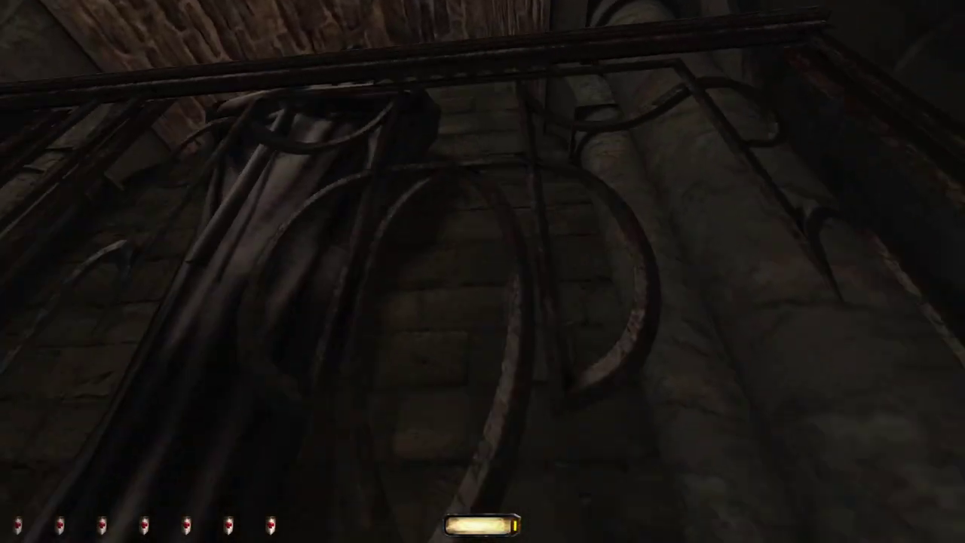
key("F9")
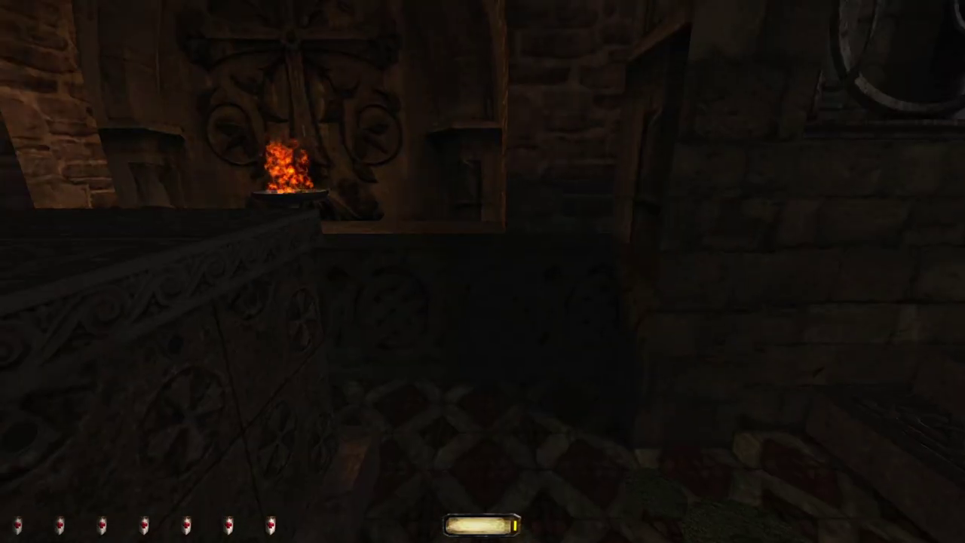
Step: Shoot a rope arrow into the vaulted ceiling beam and climb the rope
key("w")
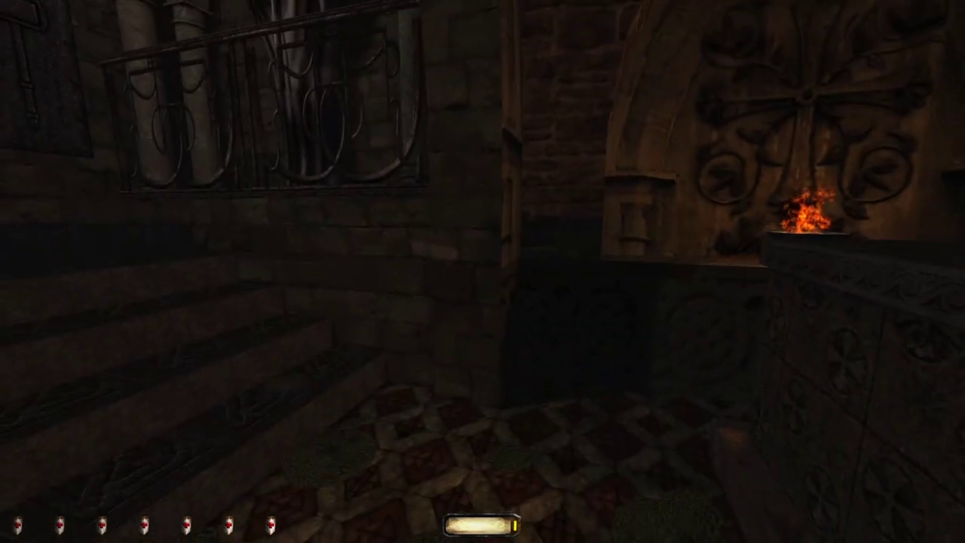
key("w")
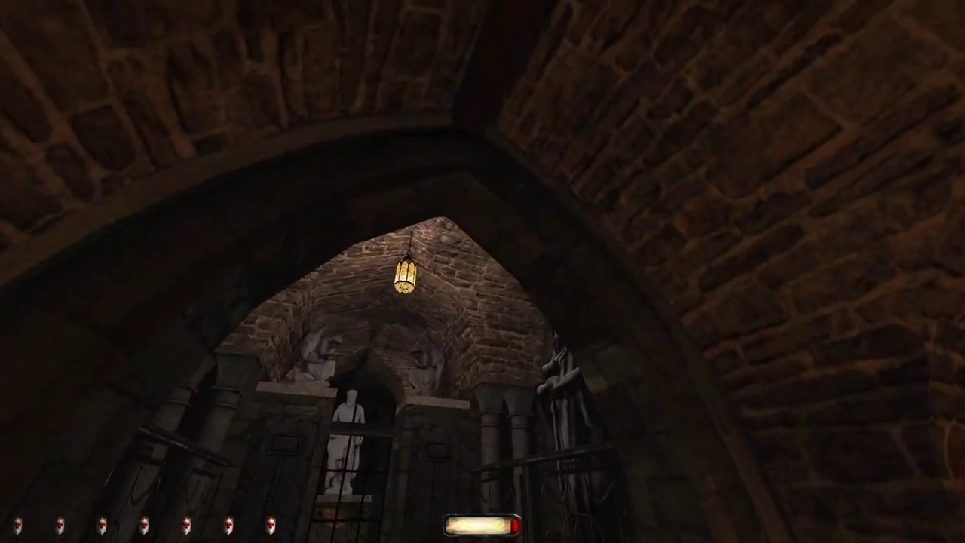
key("7")
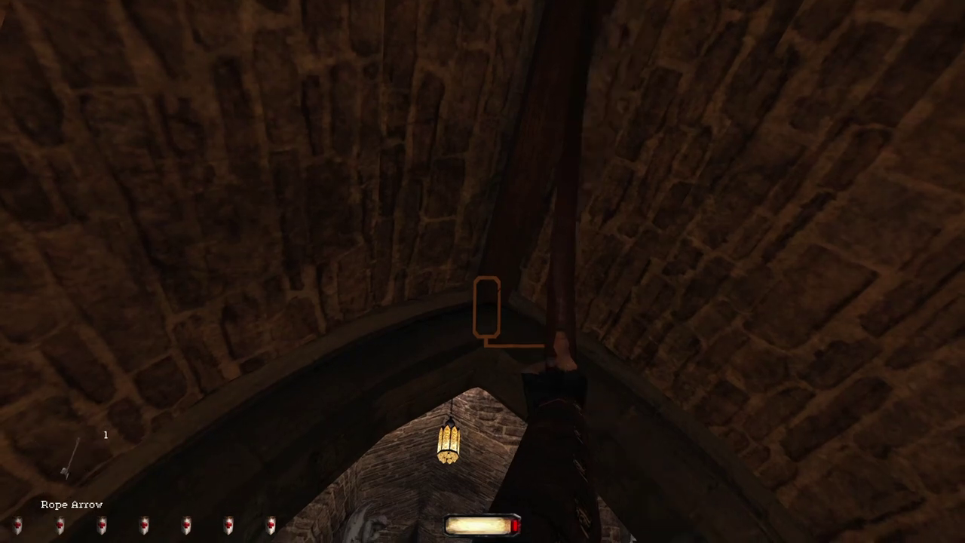
left_click(486, 309)
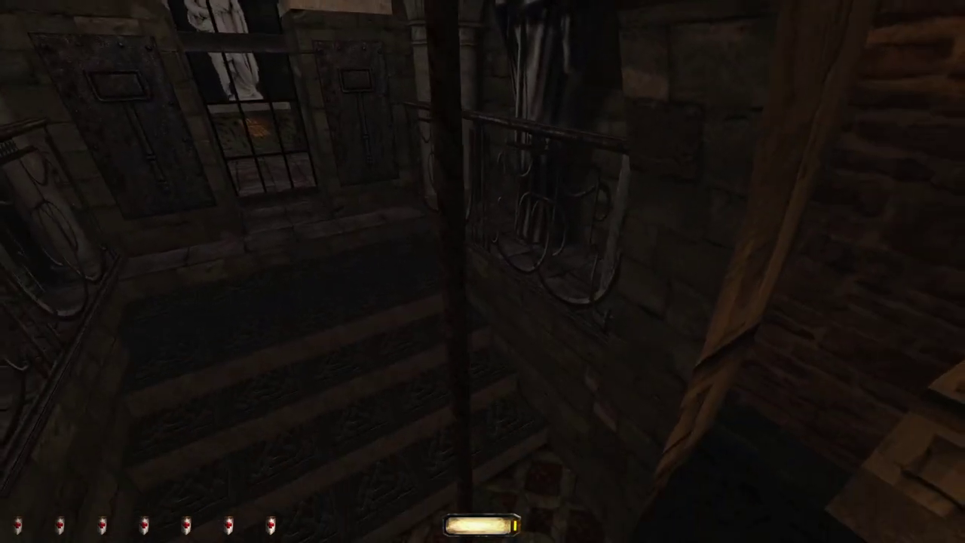
key("w")
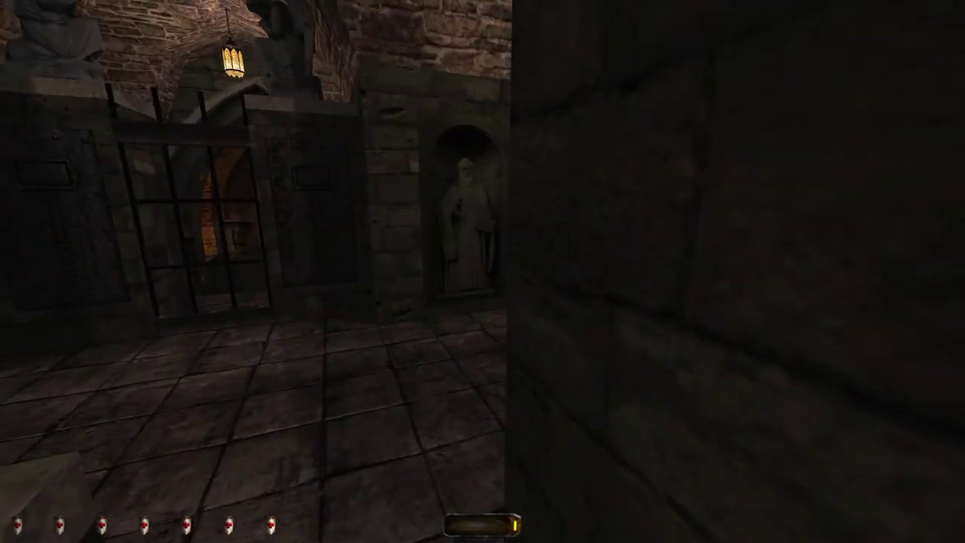
Step: Open the cathedral map showing X marks at the Reliquary, Small Chapel and Bell Tower
key("m")
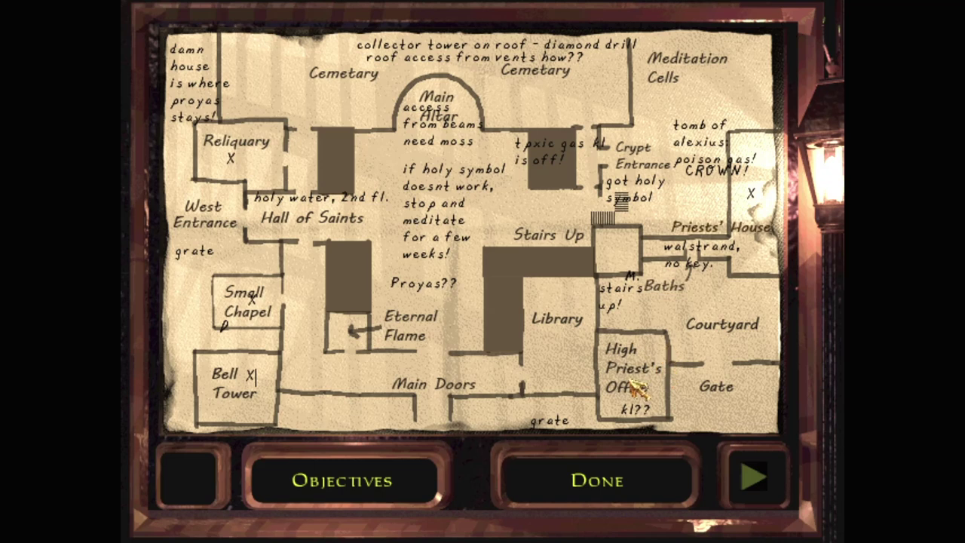
Step: Close the map, quicksave, and open the crypt's double doors onto the courtyard
left_click(586, 497)
key("F12")
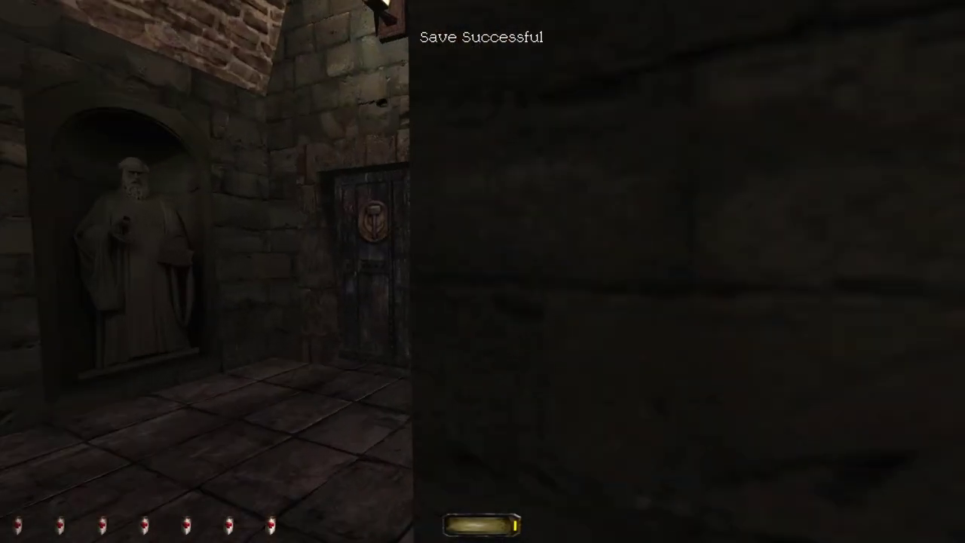
right_click(483, 272)
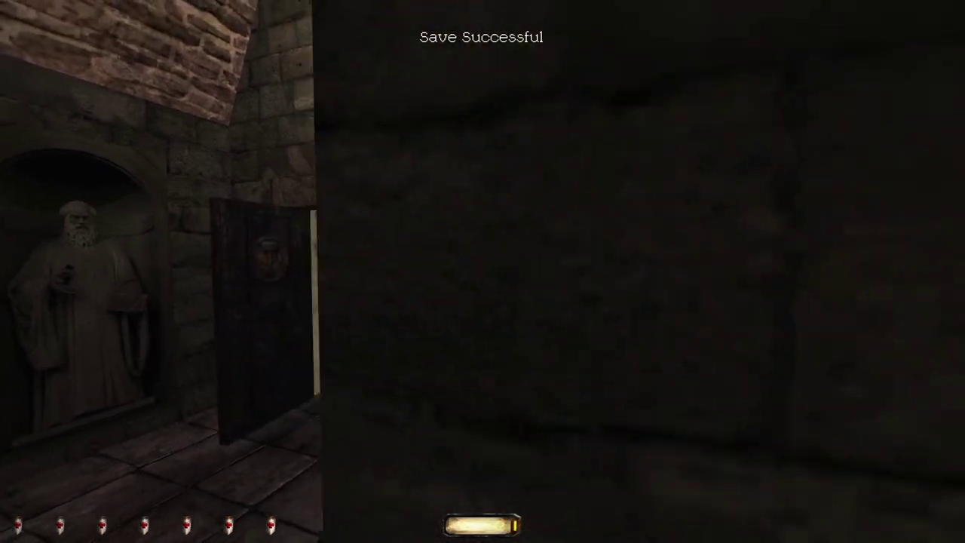
key("w")
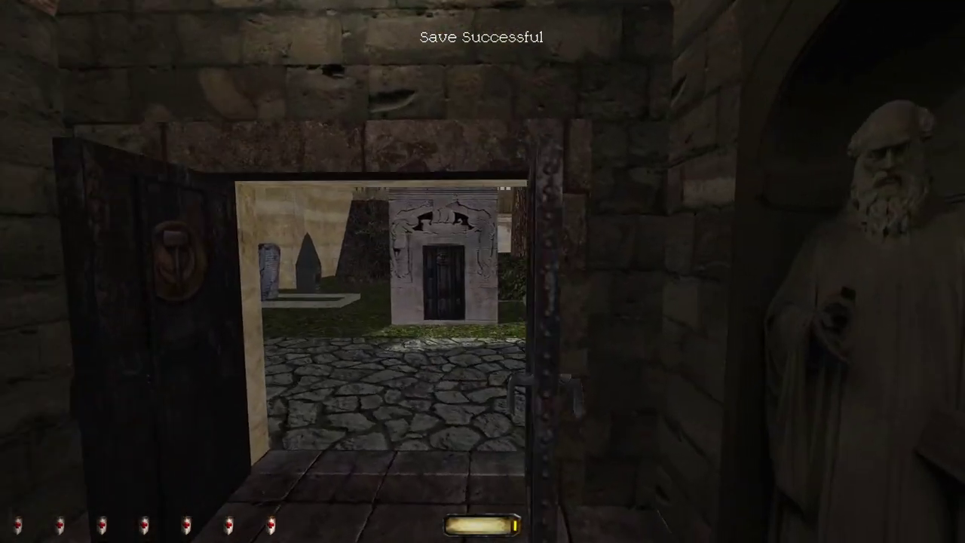
Step: Lurk beside the statue plinth watching the red-robed guard pass, then hide behind the wall
key("w")
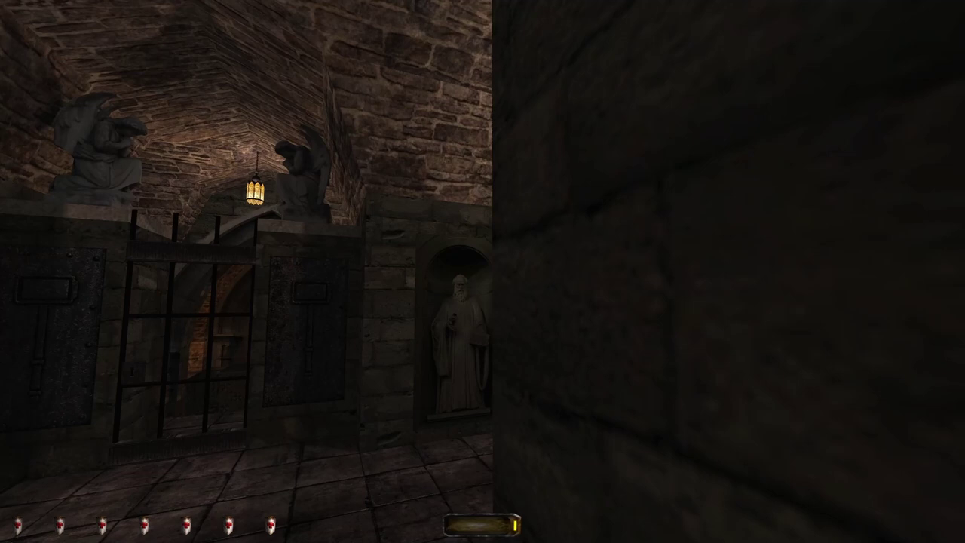
key("a")
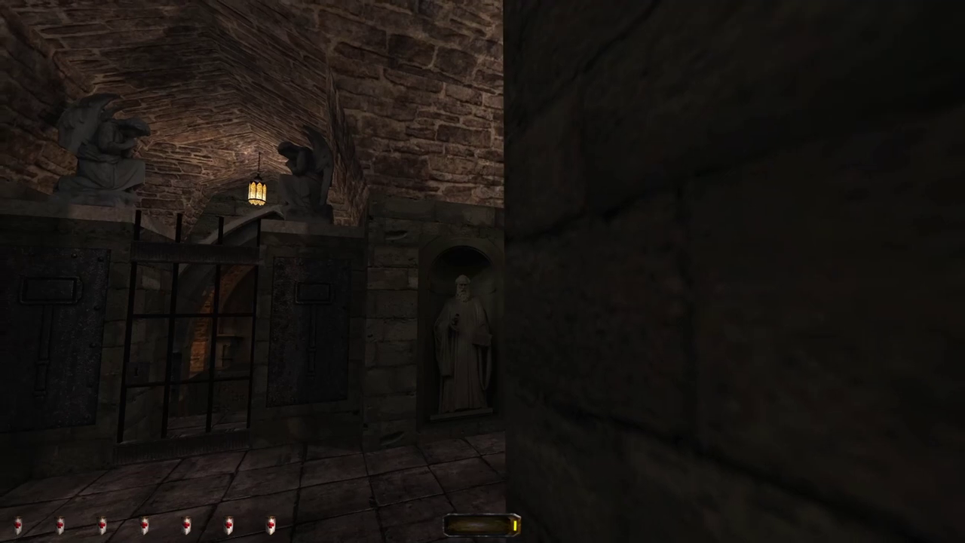
key("a")
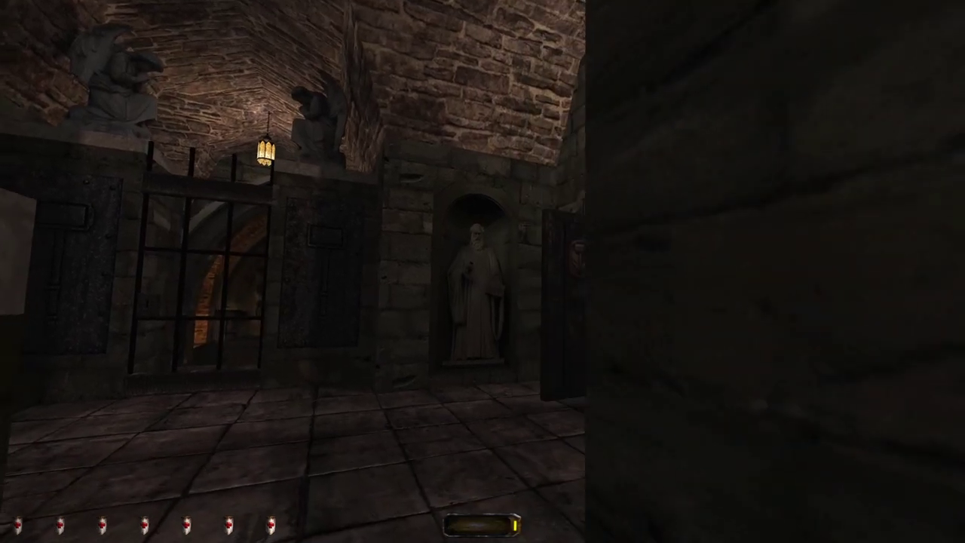
key("w")
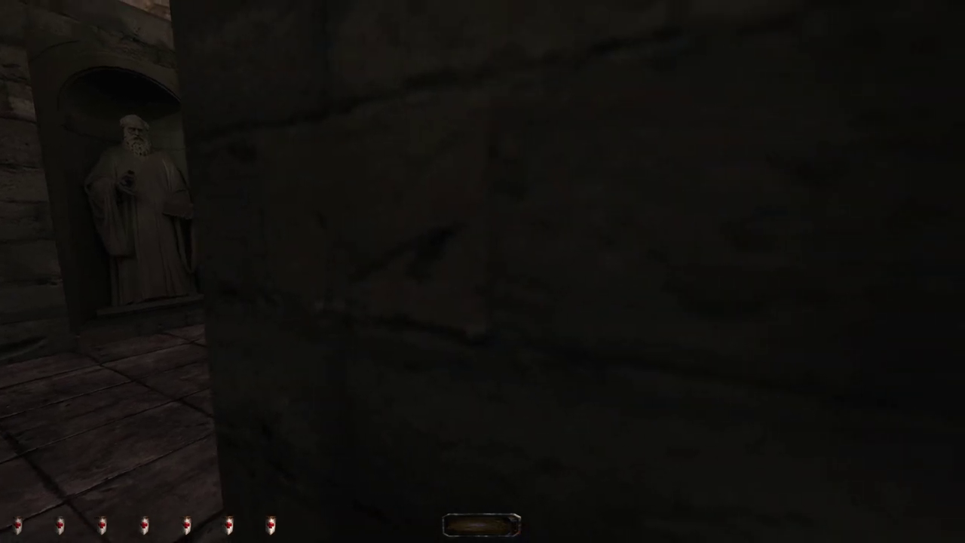
key("w")
key("w")
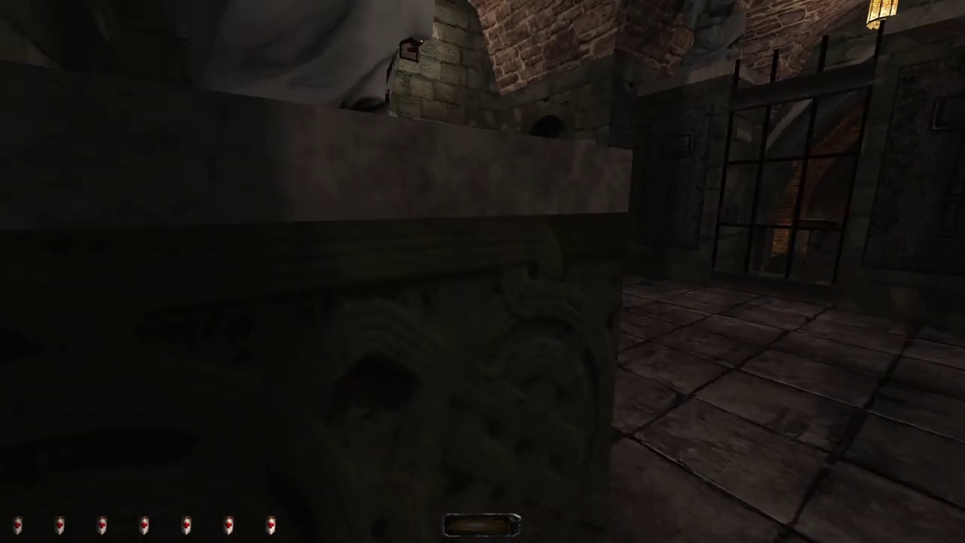
key("w")
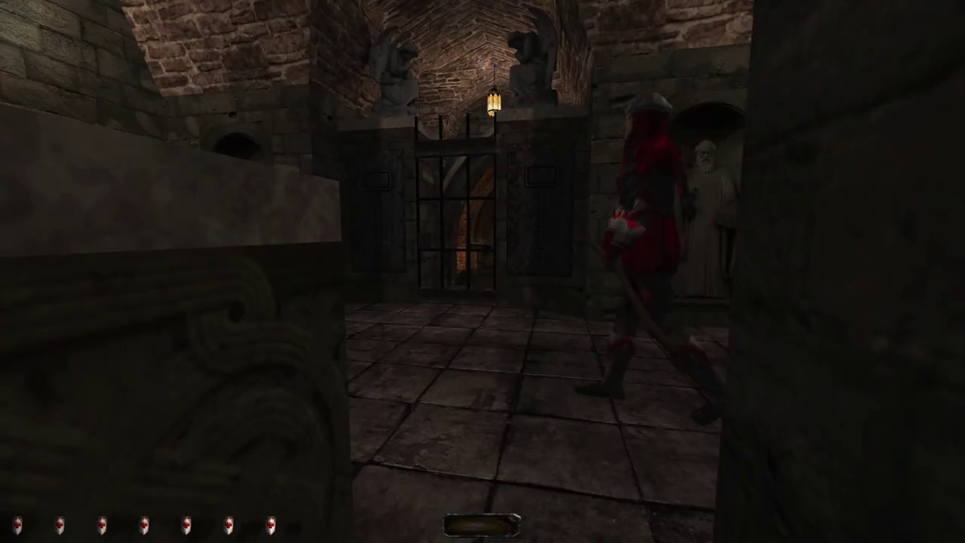
key("w")
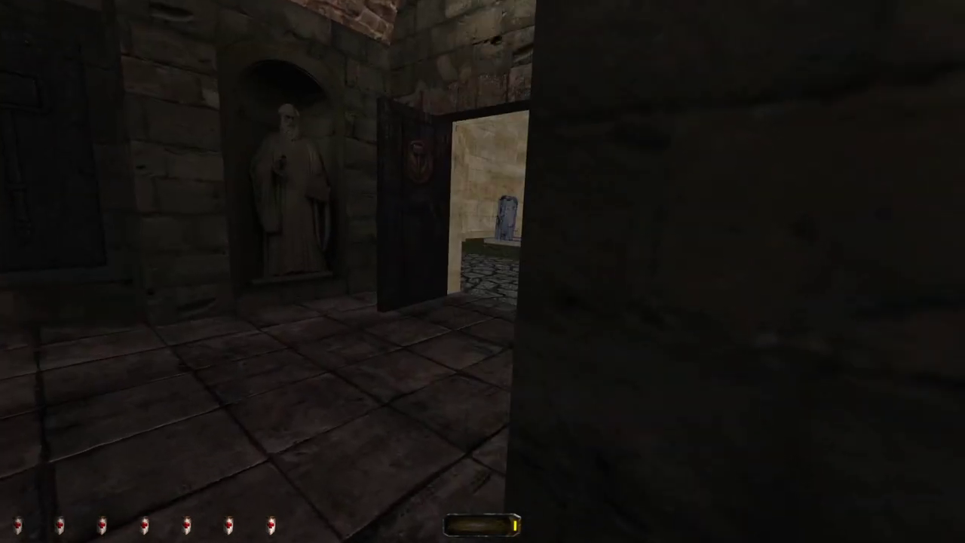
key("a")
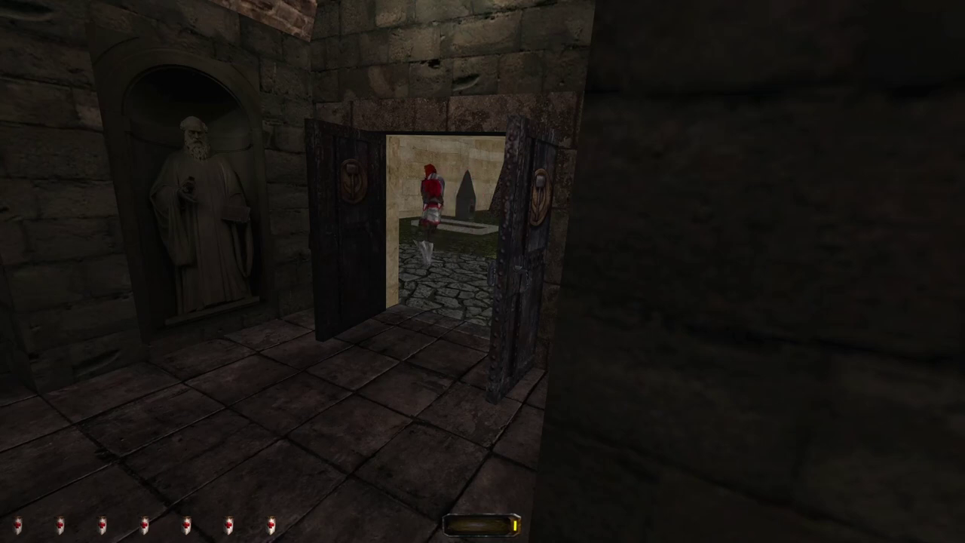
key("d")
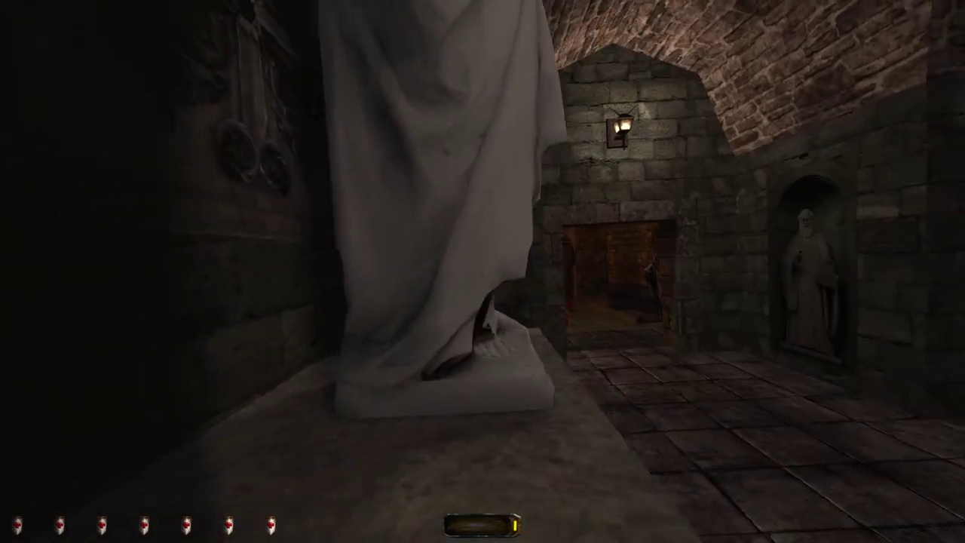
Step: Quicksave, then walk out past the mausoleum and creep along the hedge
key("F12")
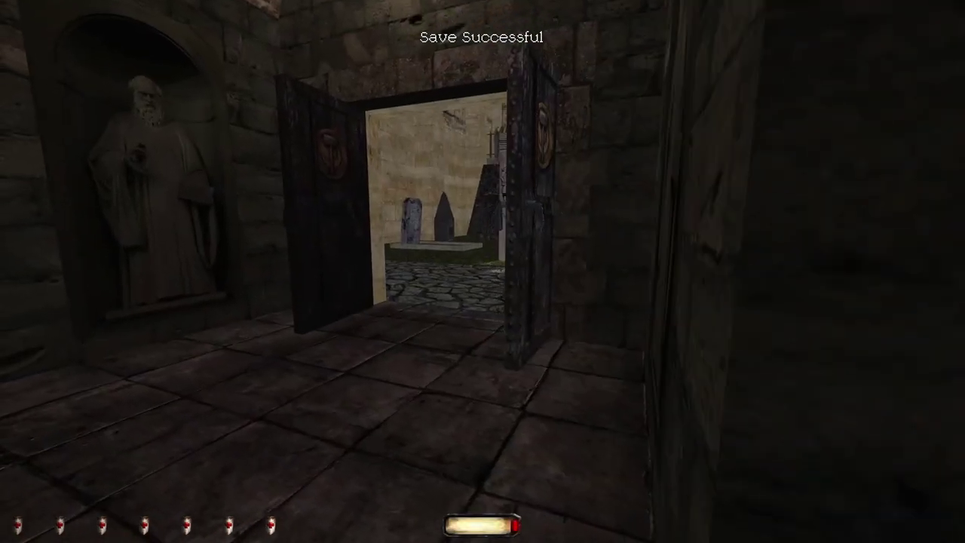
key("w")
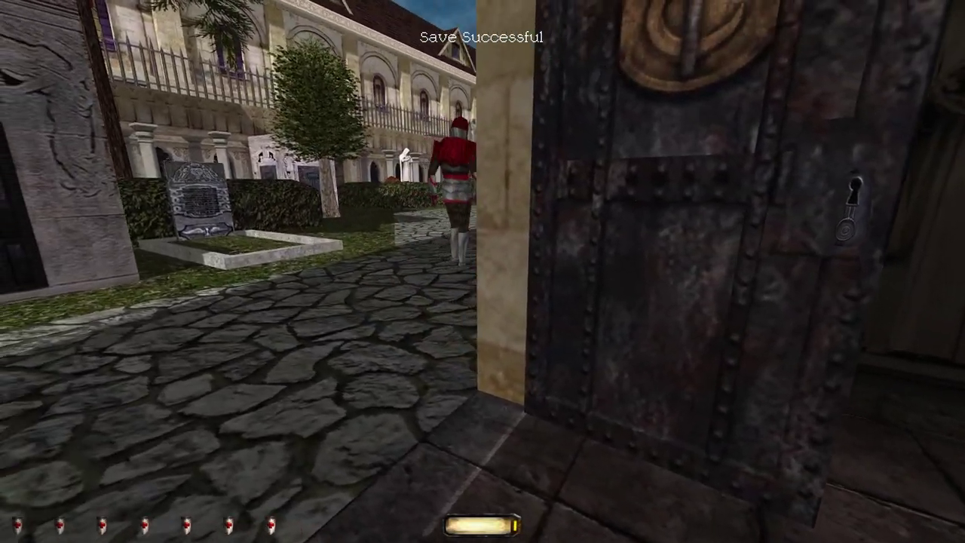
key("w")
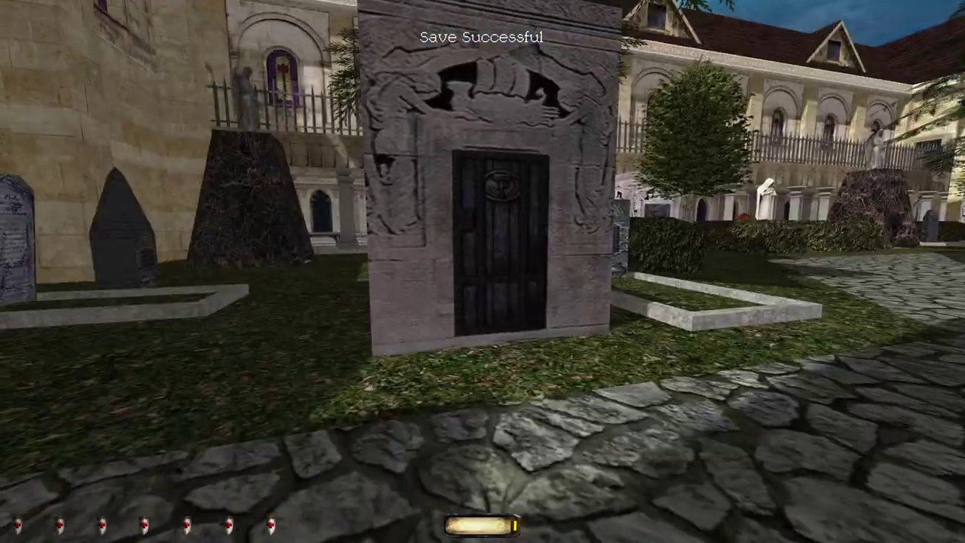
key("w")
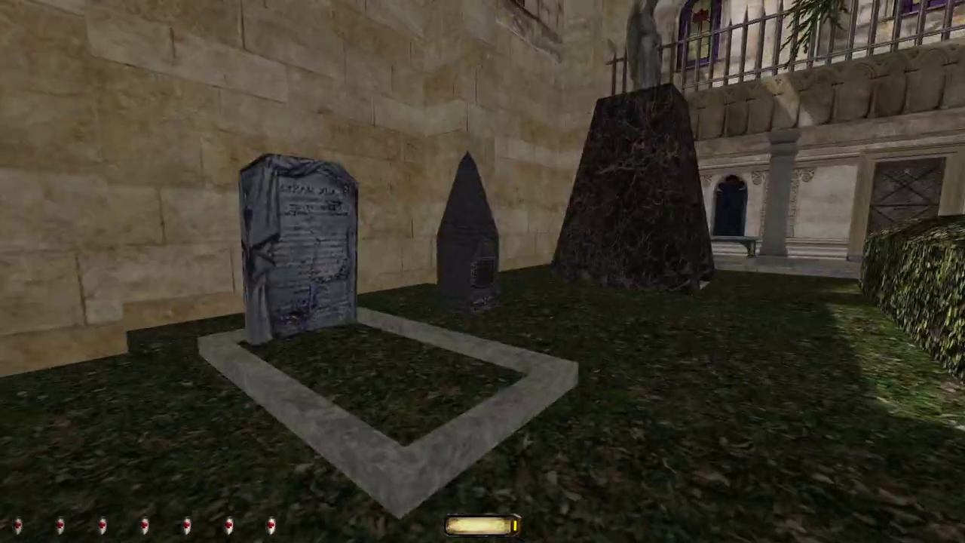
key("w")
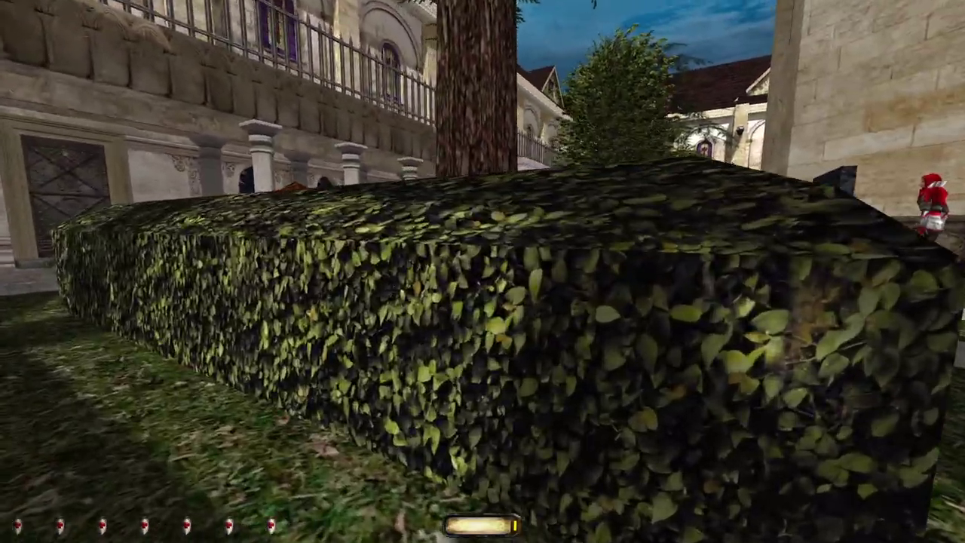
key("w")
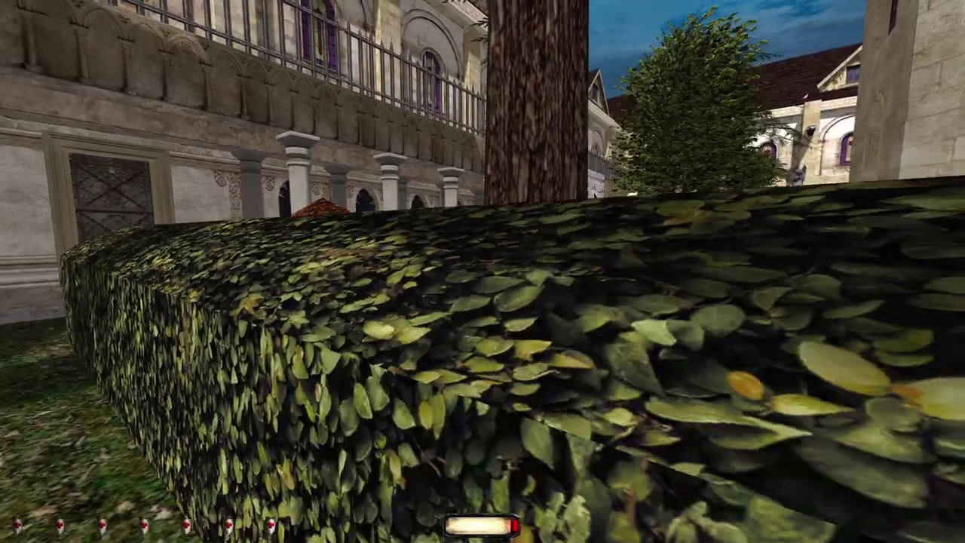
Step: Look down the colonnade, then circle the hedge and climb onto it by the tree
key("w")
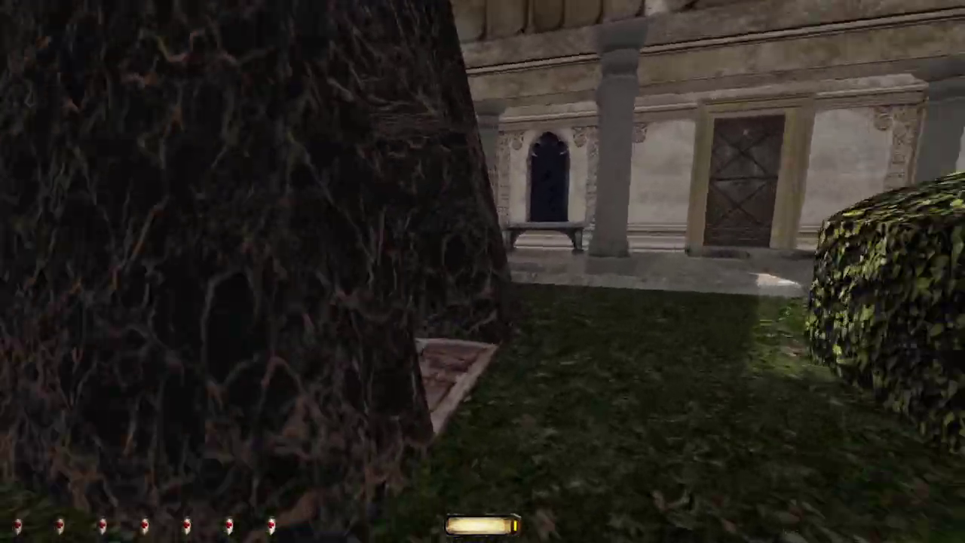
key("w")
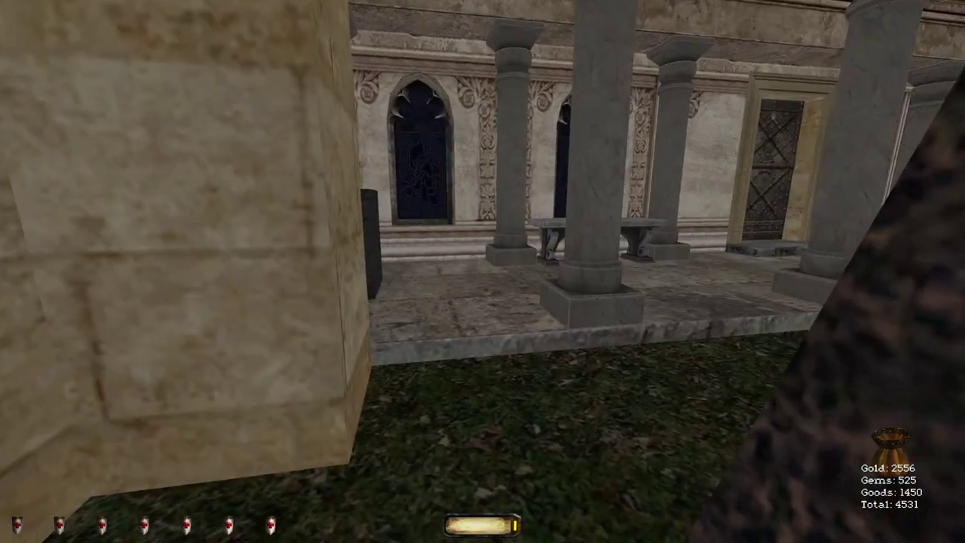
key("w")
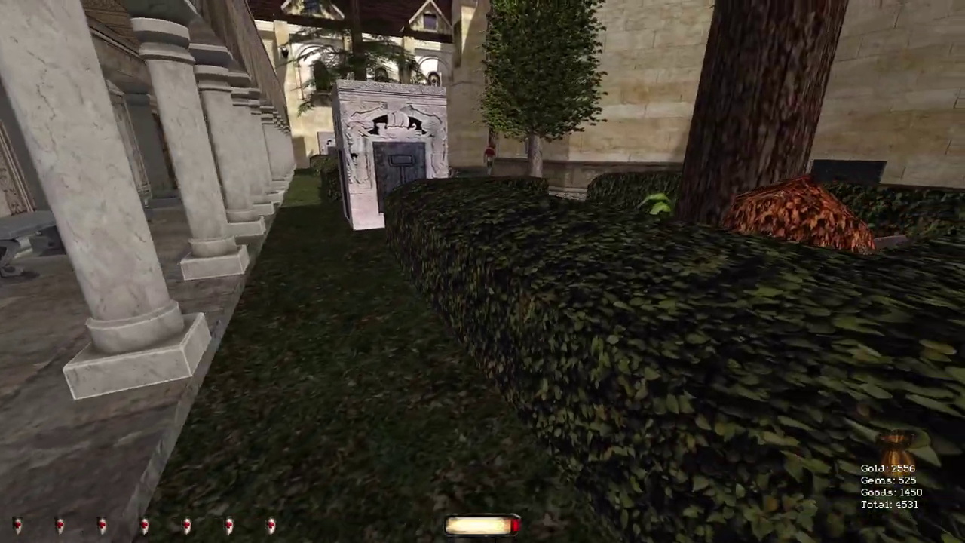
key("w")
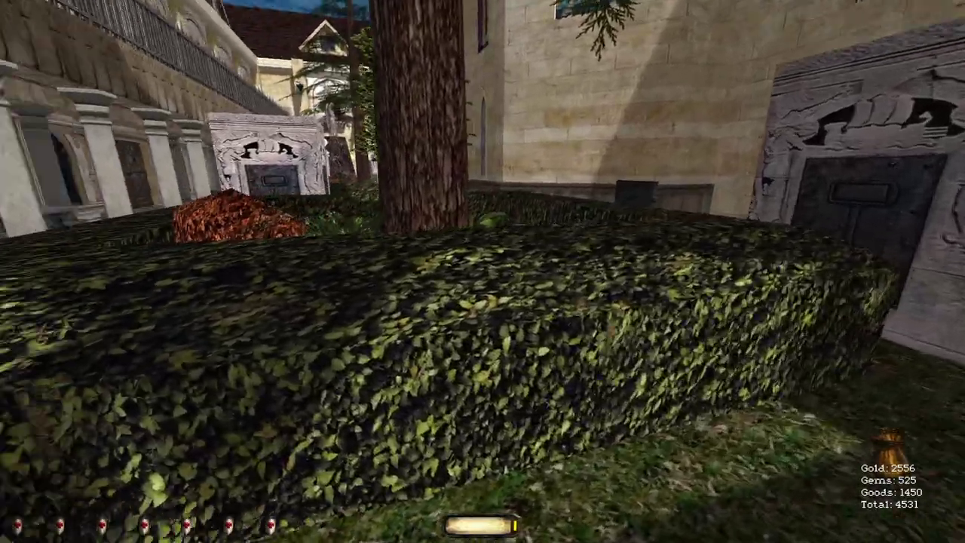
key("w")
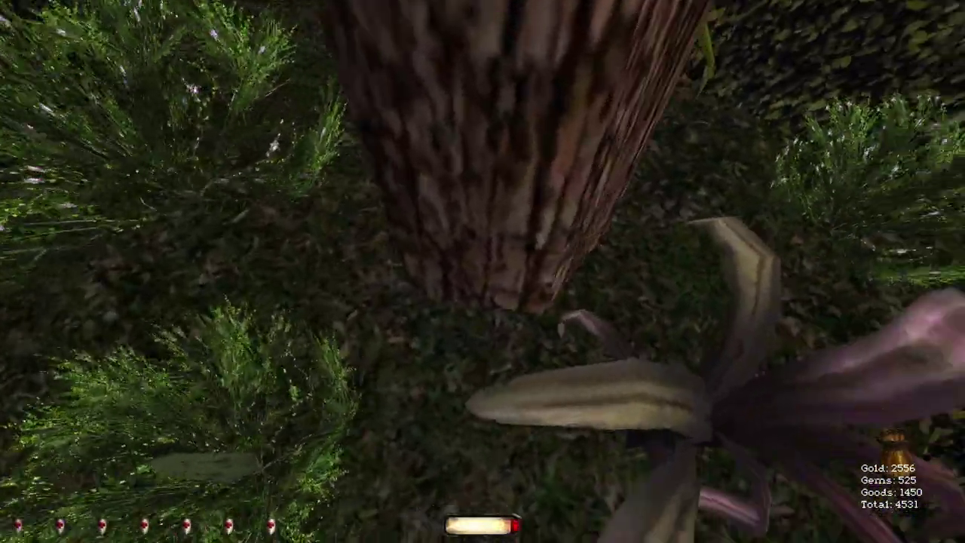
Step: Creep along the hedge wall to its corner, peeking at the distant red-robed figure
key("w")
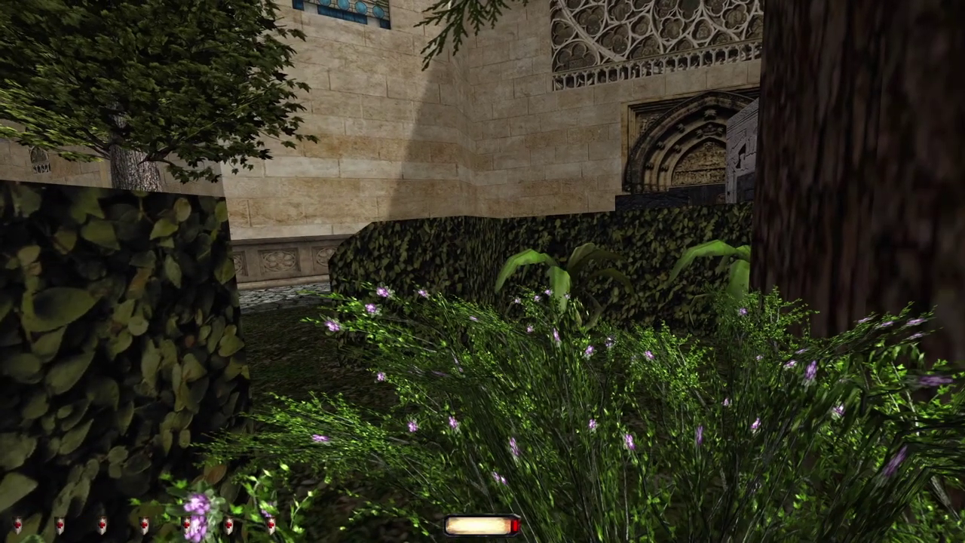
key("w")
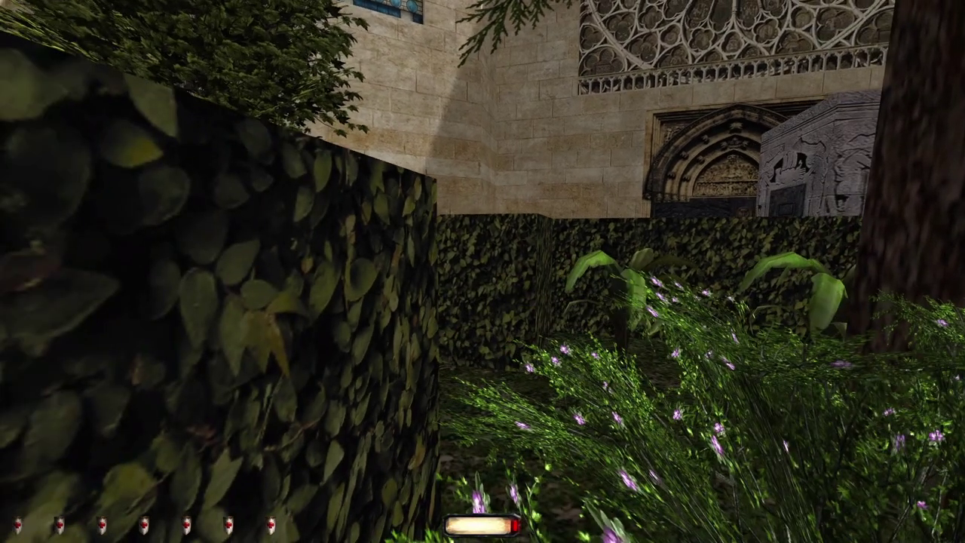
key("w")
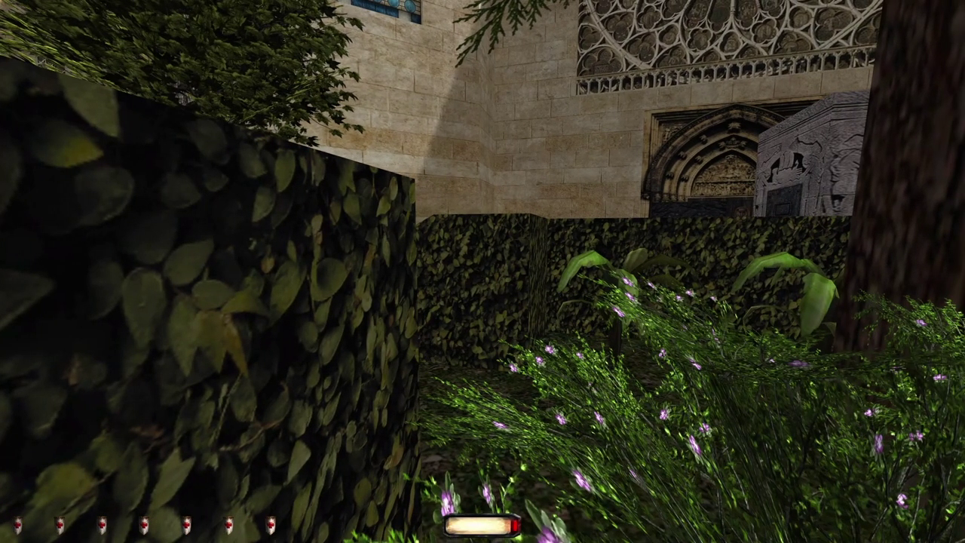
key("w")
key("w")
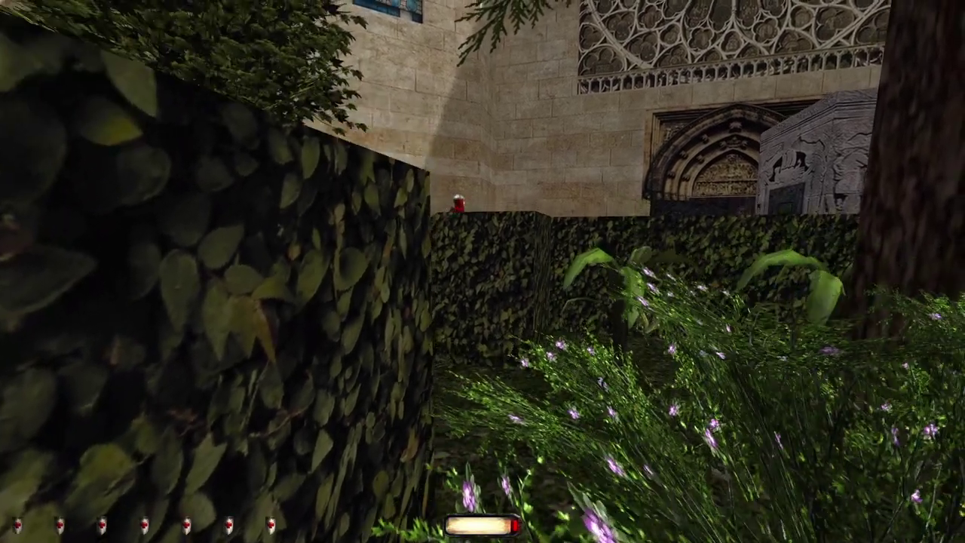
key("w")
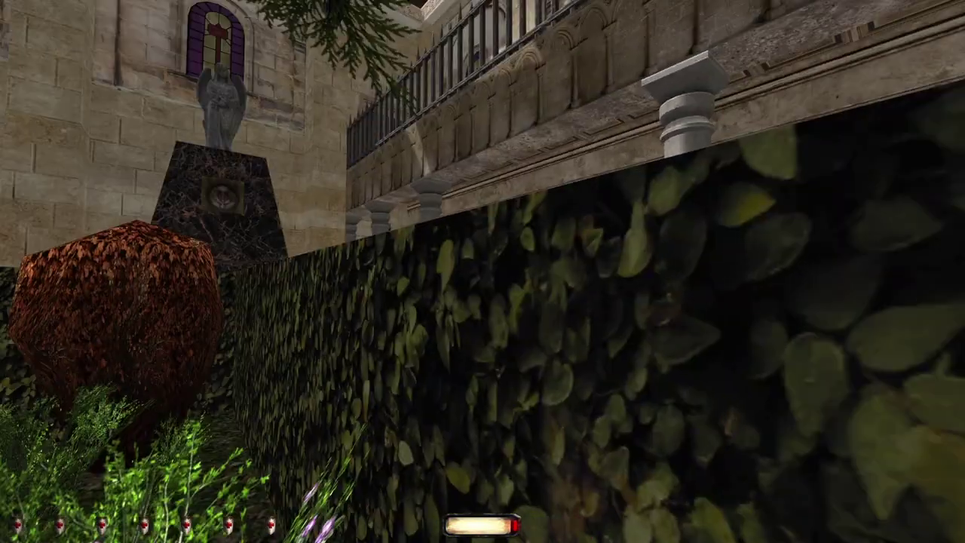
key("w")
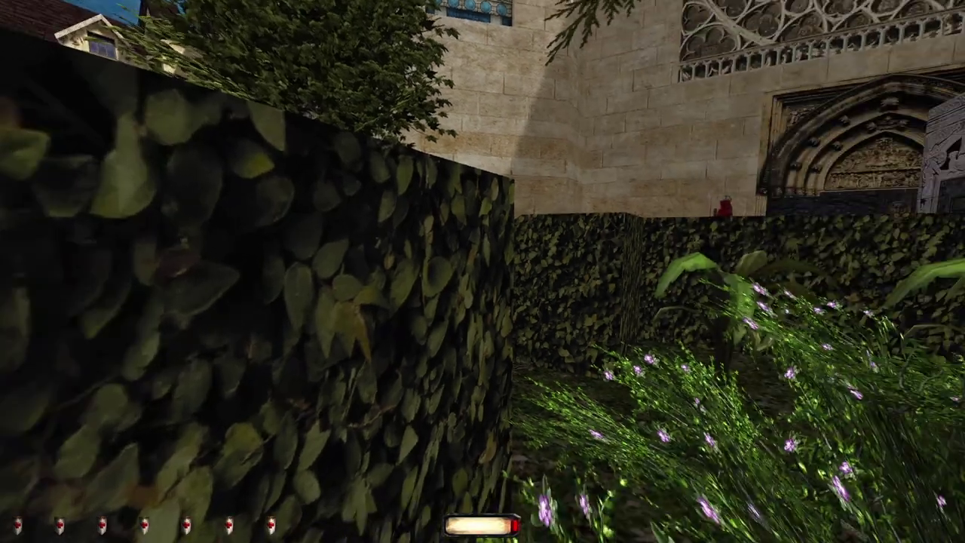
key("w")
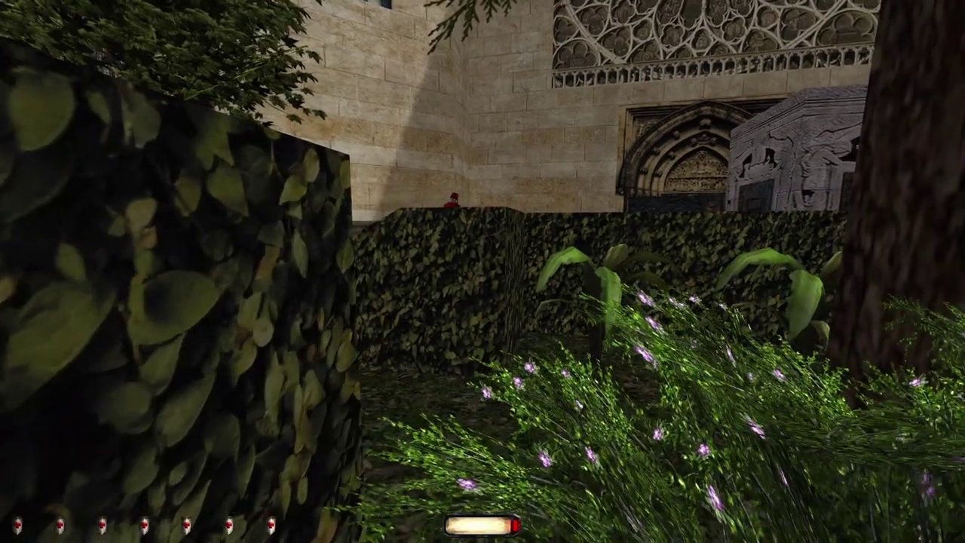
Step: Move around the hedge end toward the stone tomb and look up at the balcony
key("w")
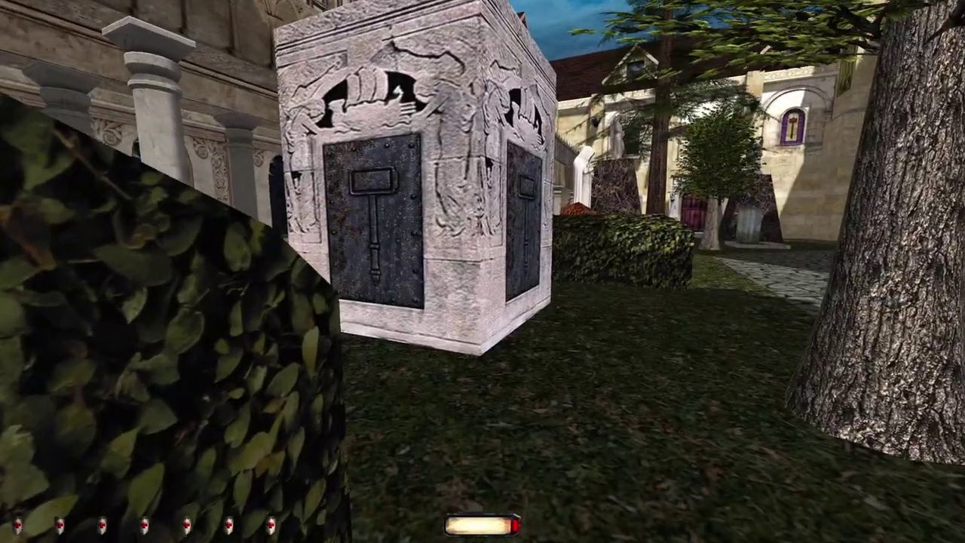
key("w")
key("w")
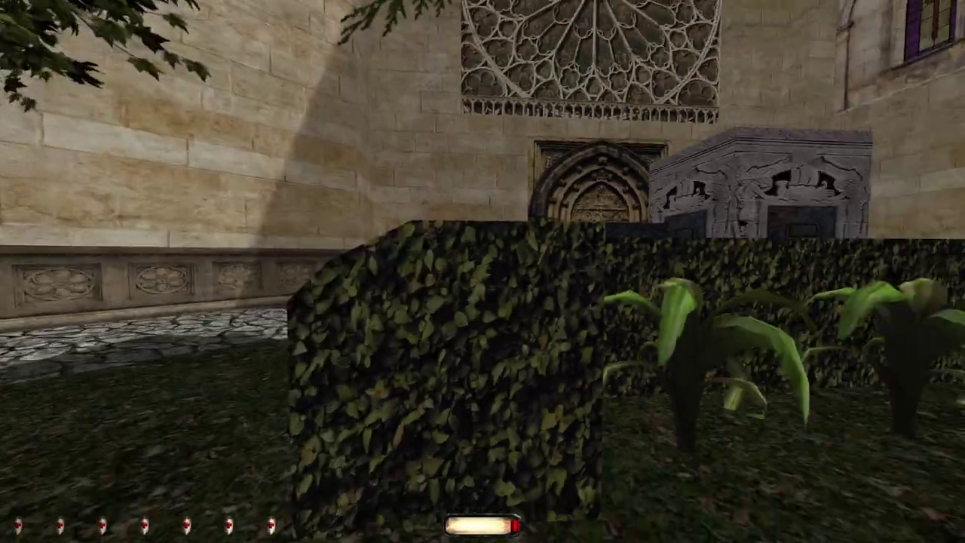
key("w")
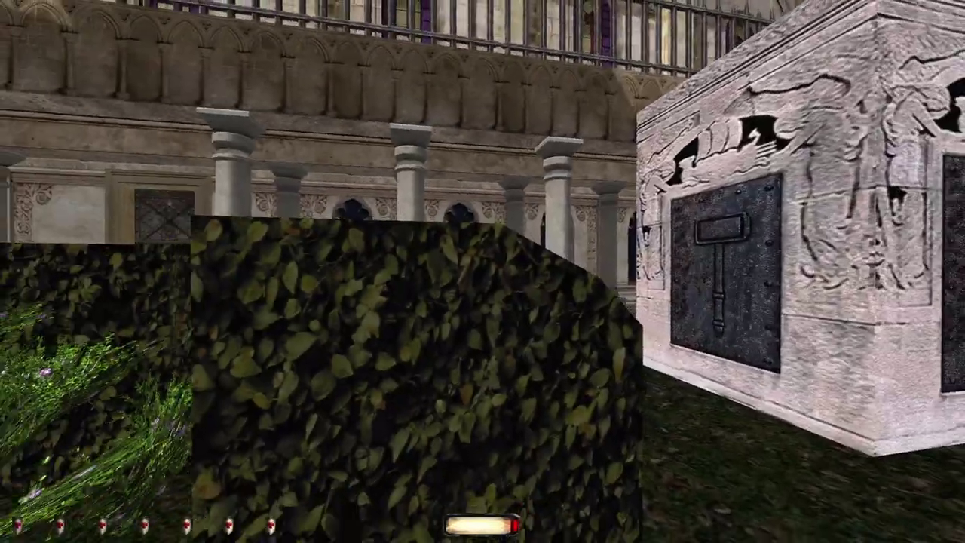
key("w")
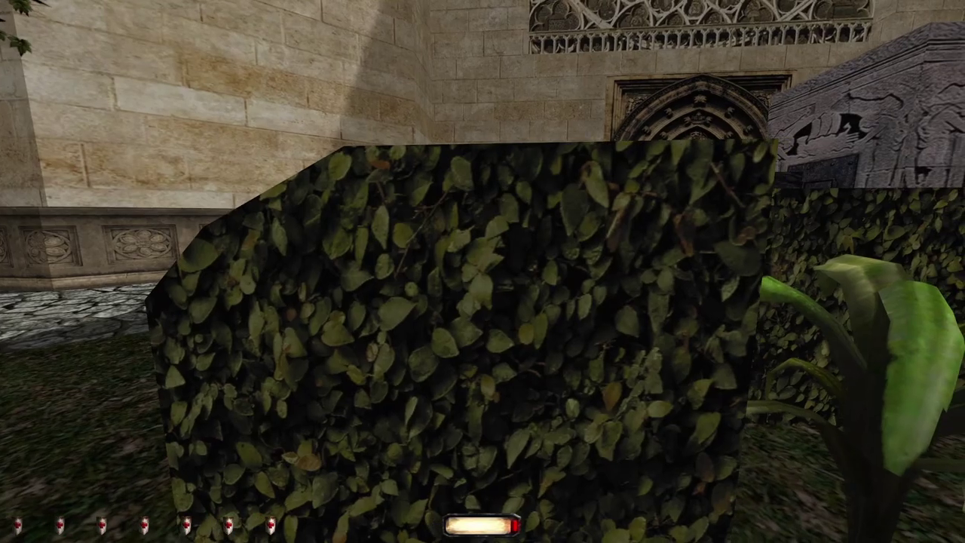
key("w")
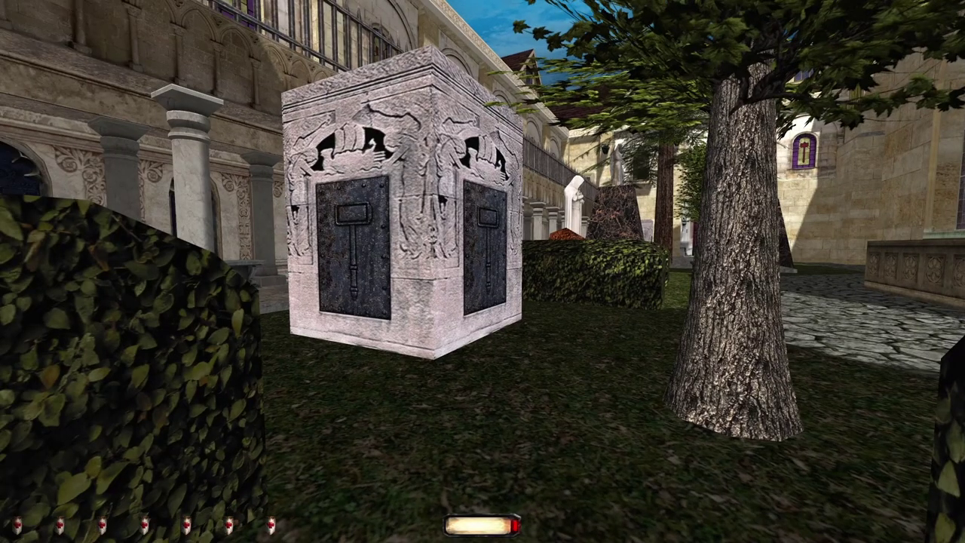
key("d")
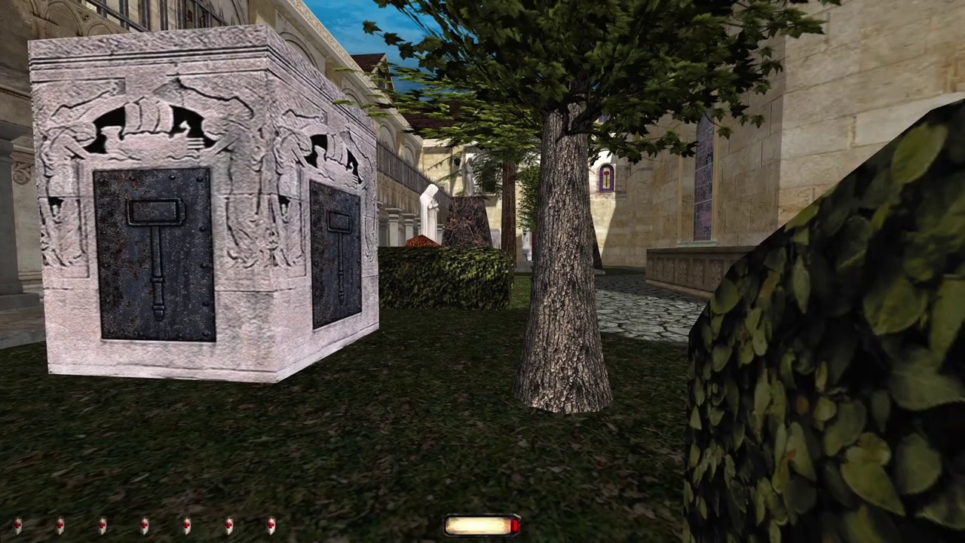
key("w")
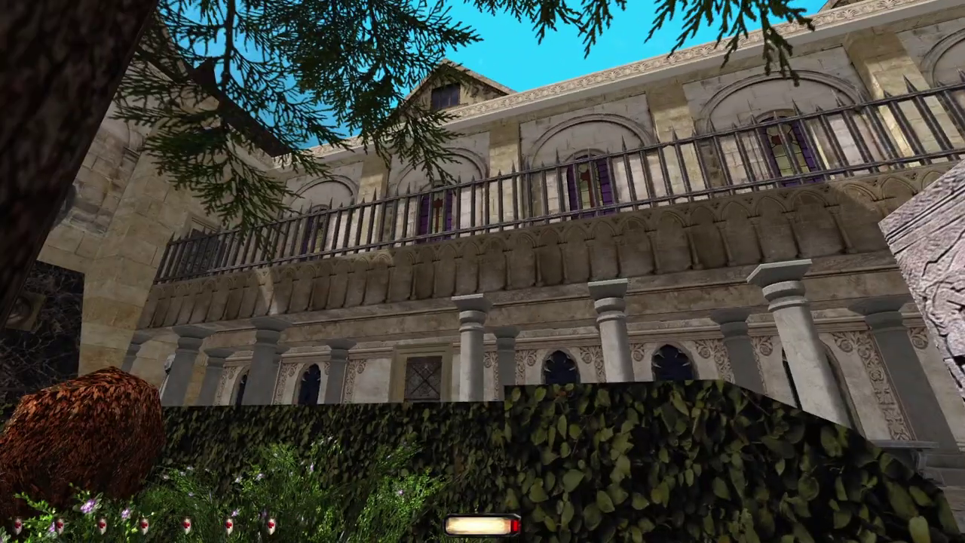
Step: Save with Alt+S, inspect the balcony, then go around the hedge to the tomb
key("alt+s")
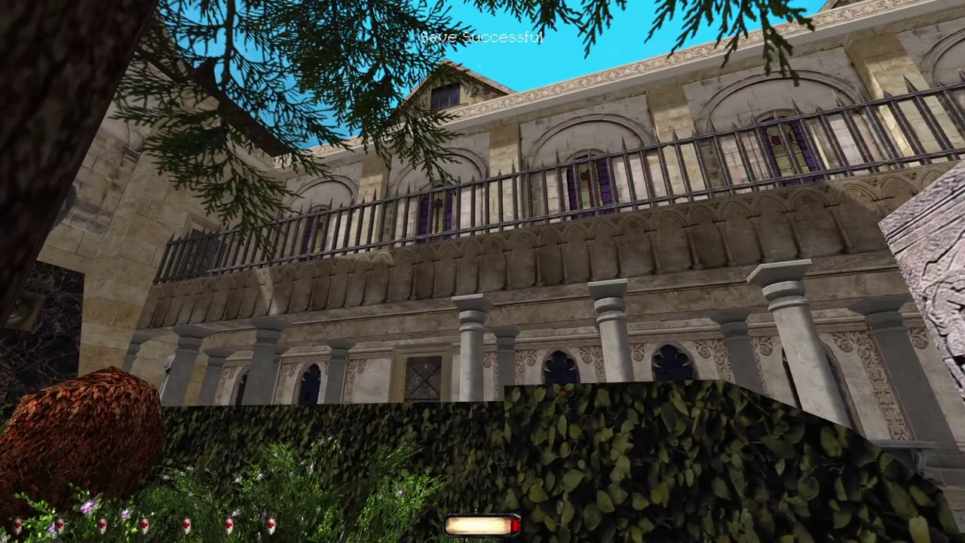
key("a")
key("w")
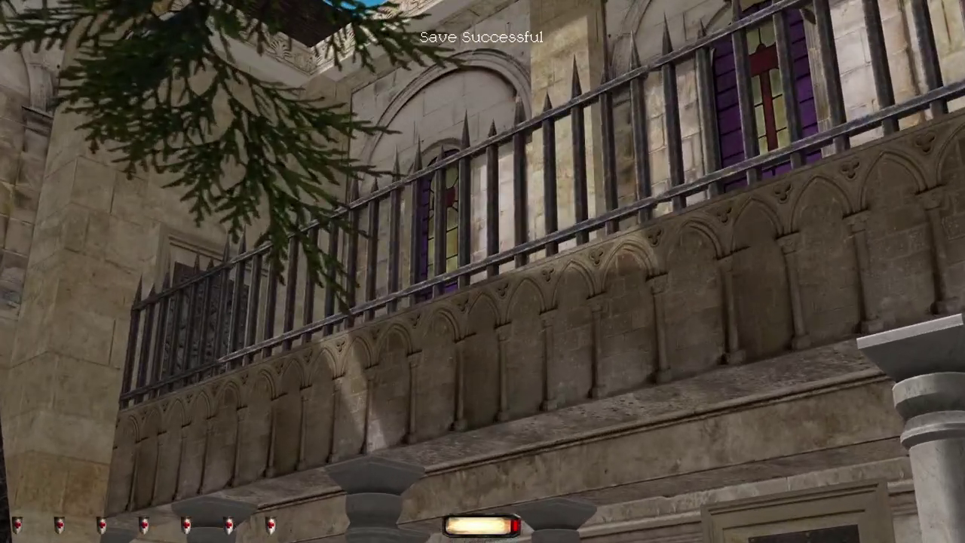
key("Right")
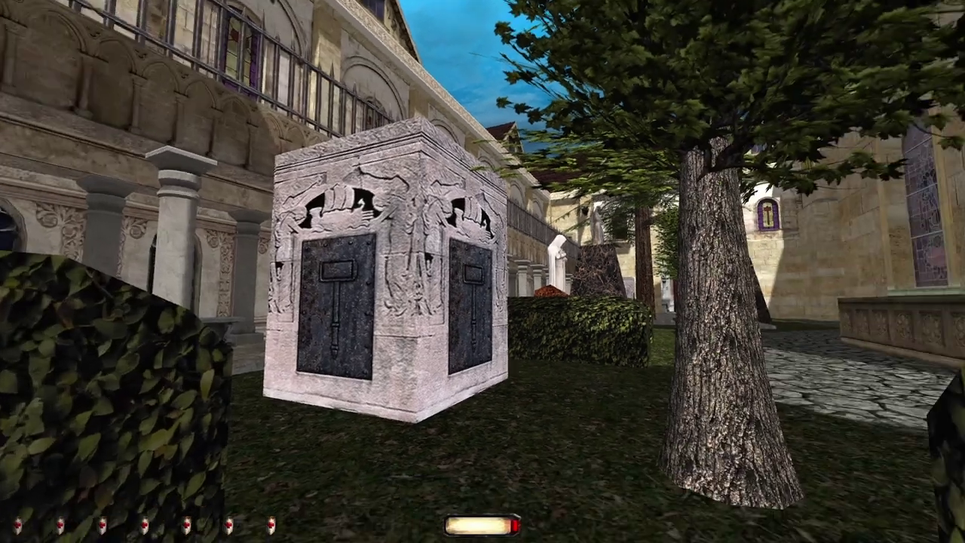
key("Right")
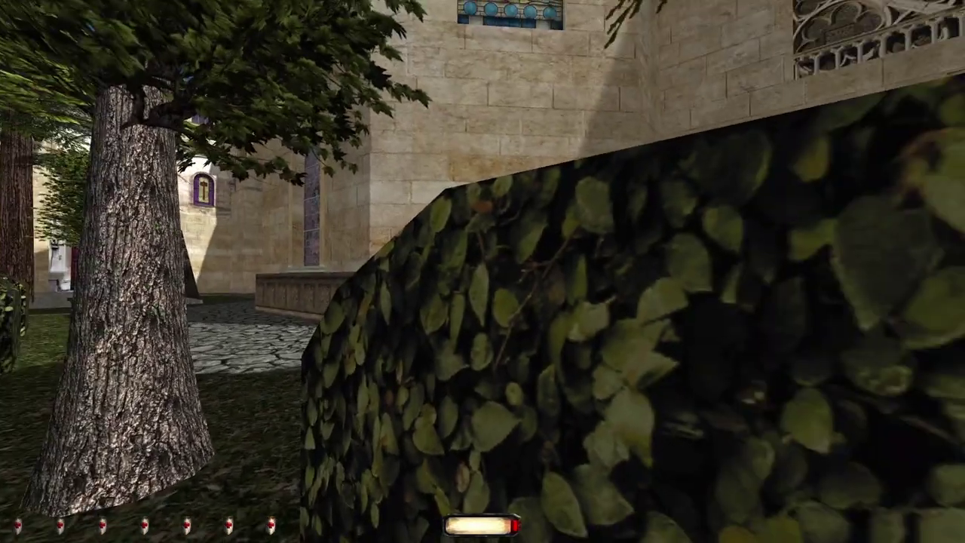
key("Left")
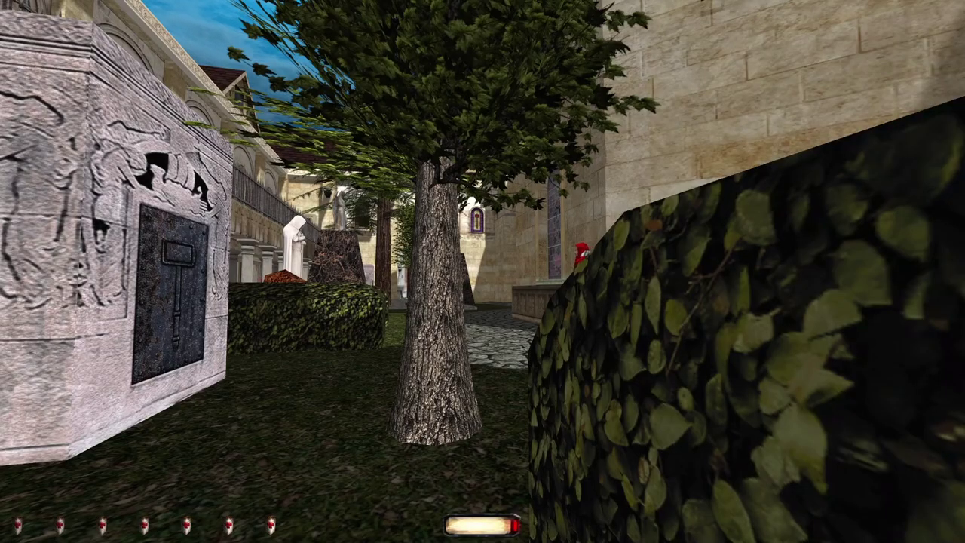
key("w")
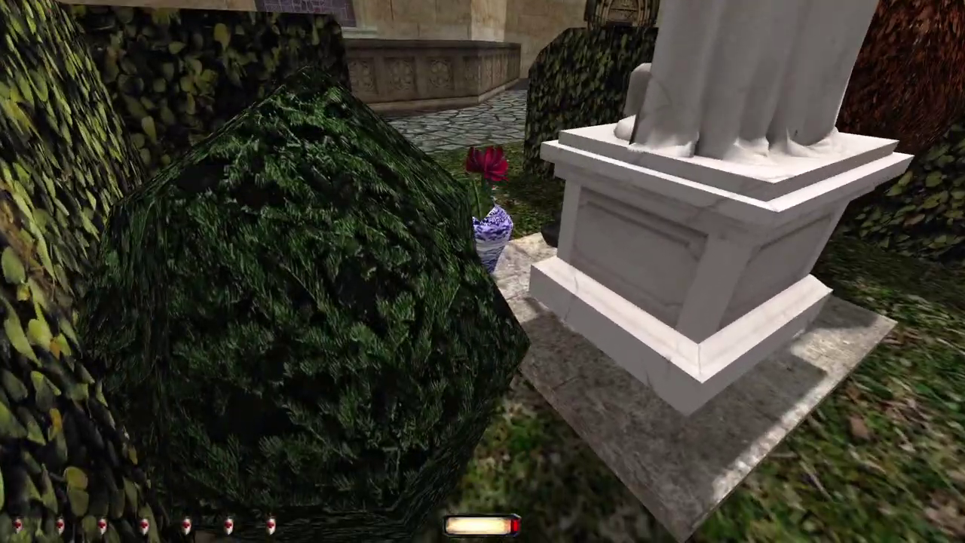
key("w")
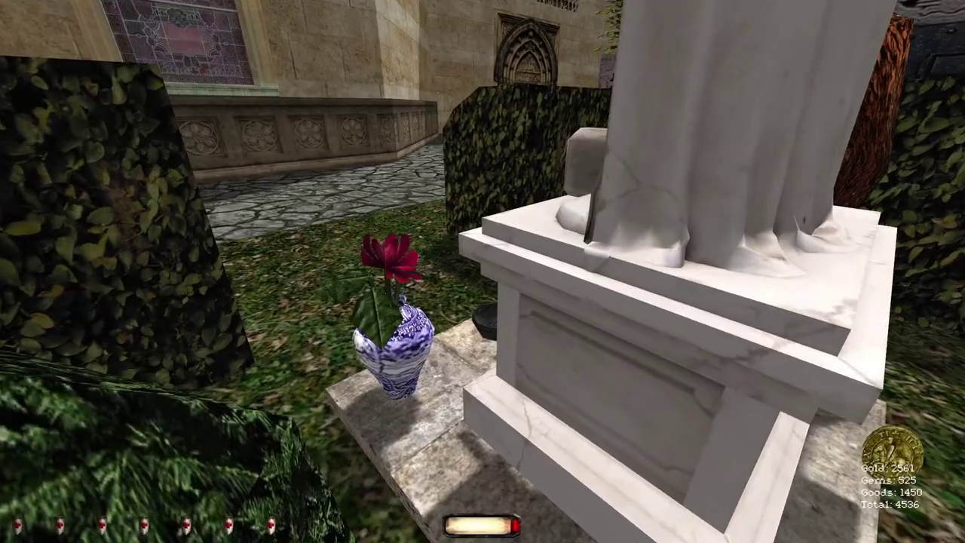
Step: Circle the flower vase beside the statue pedestal looking for loot
key("s")
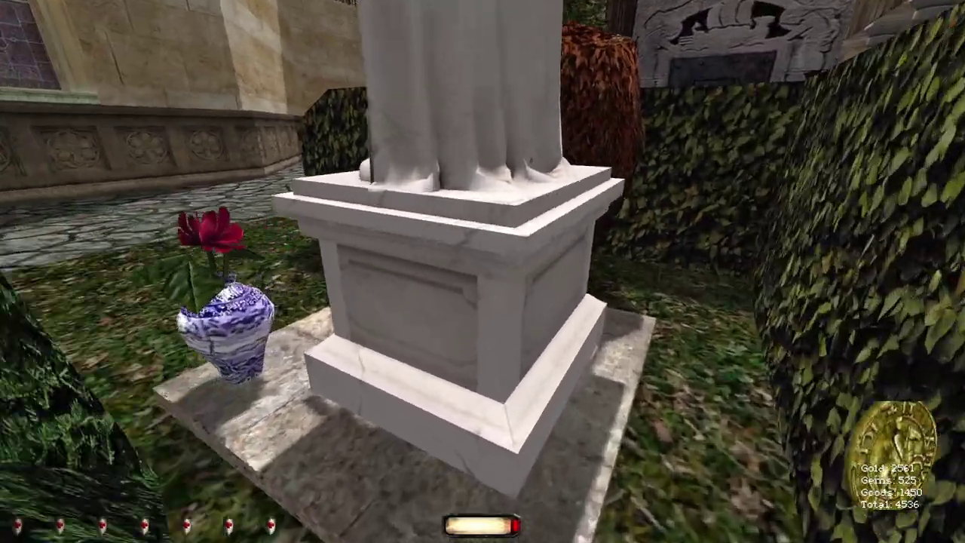
key("a")
key("w")
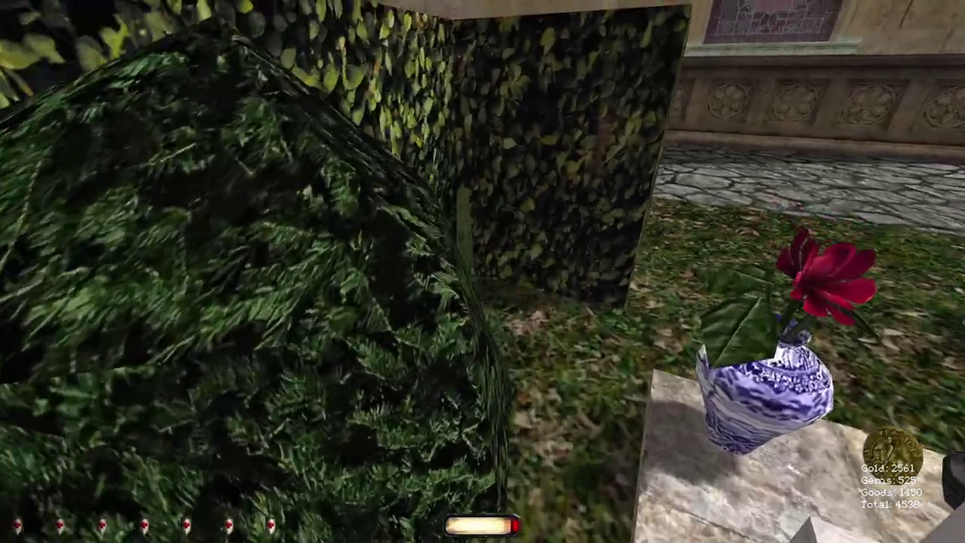
key("w")
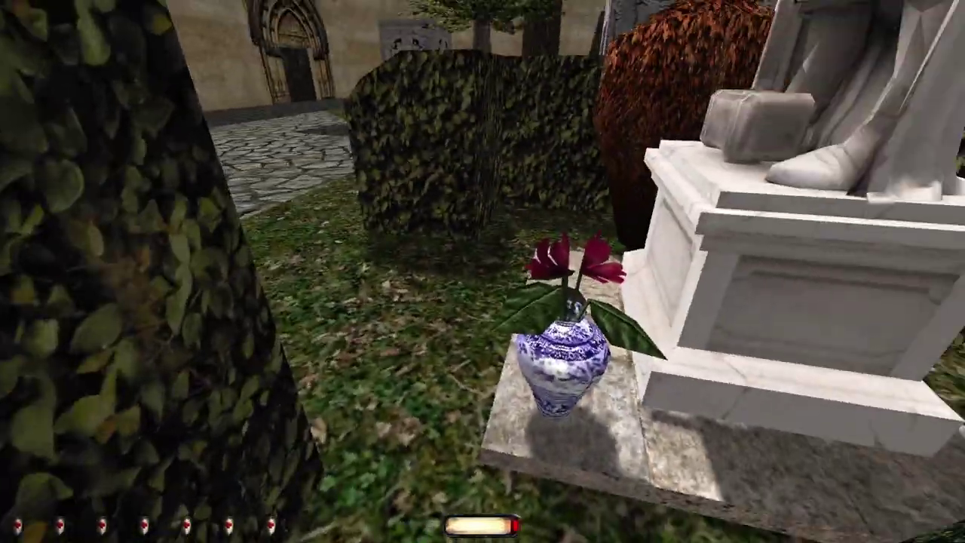
key("w")
key("w")
key("w")
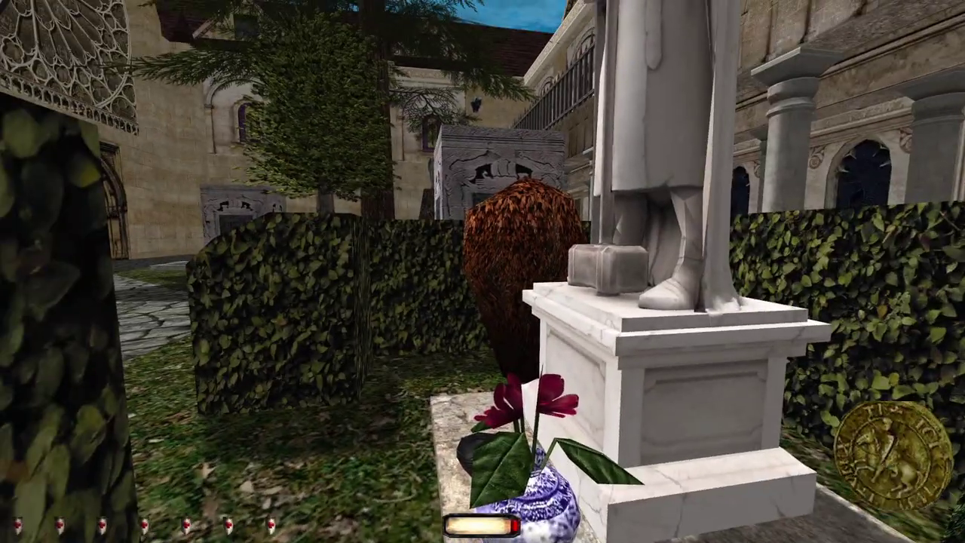
Step: Move behind the pedestal to the ivy hedge and settle at the hedge corner
key("w")
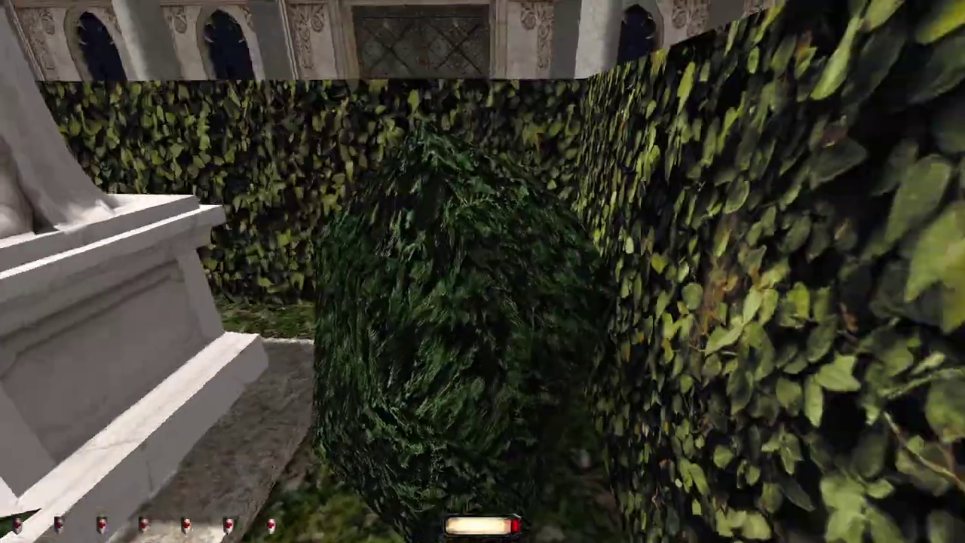
key("w")
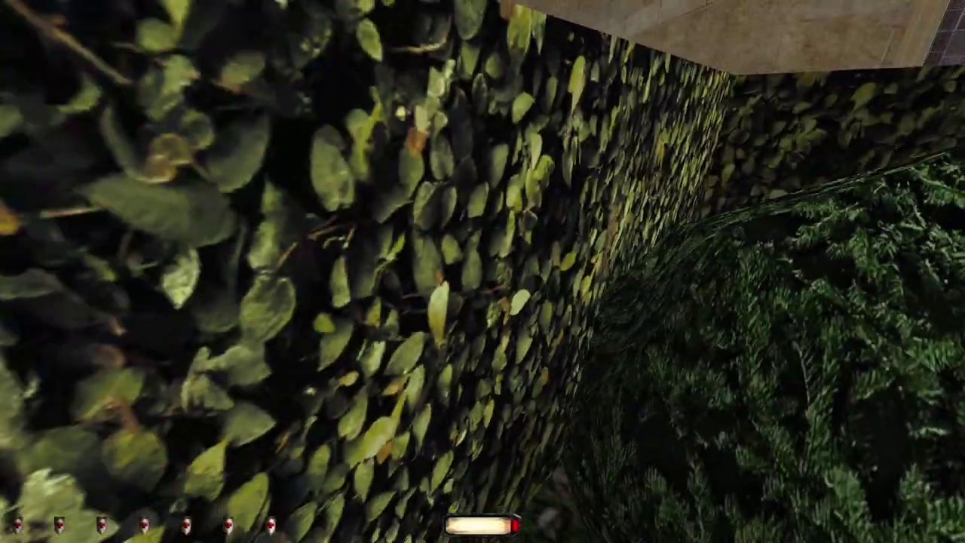
key("w")
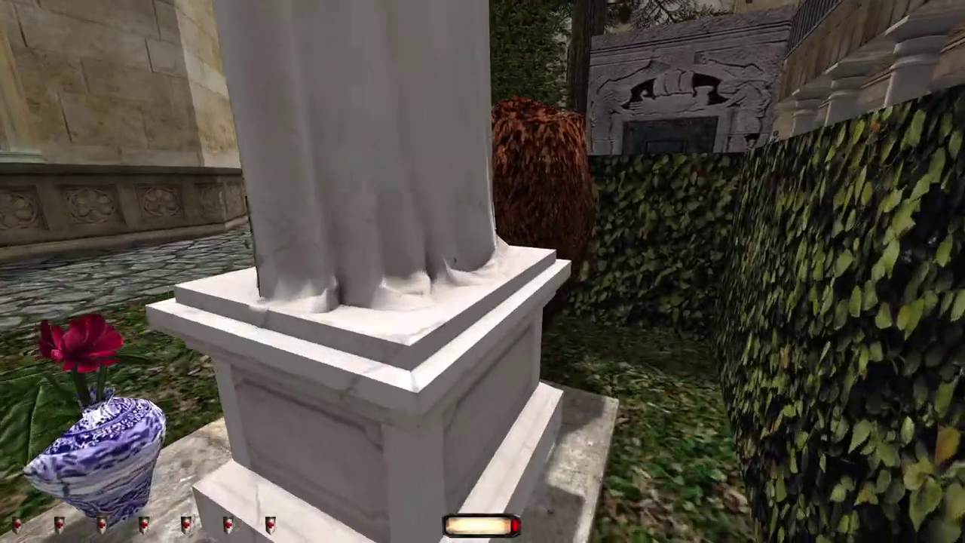
key("w")
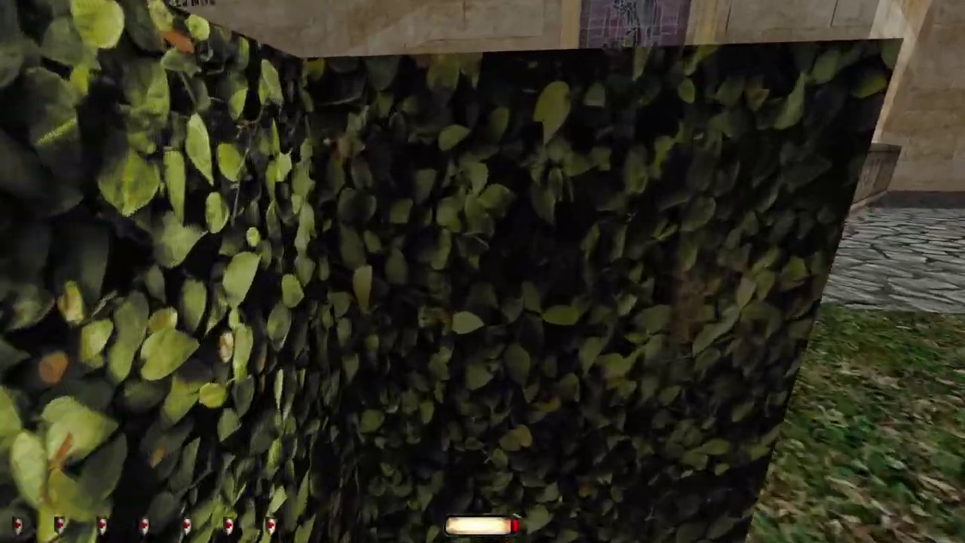
key("w")
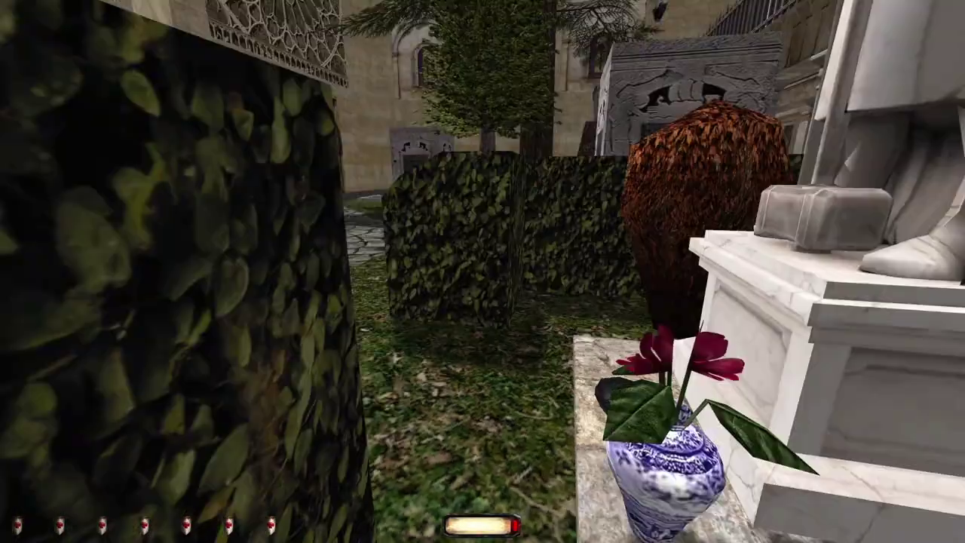
key("w")
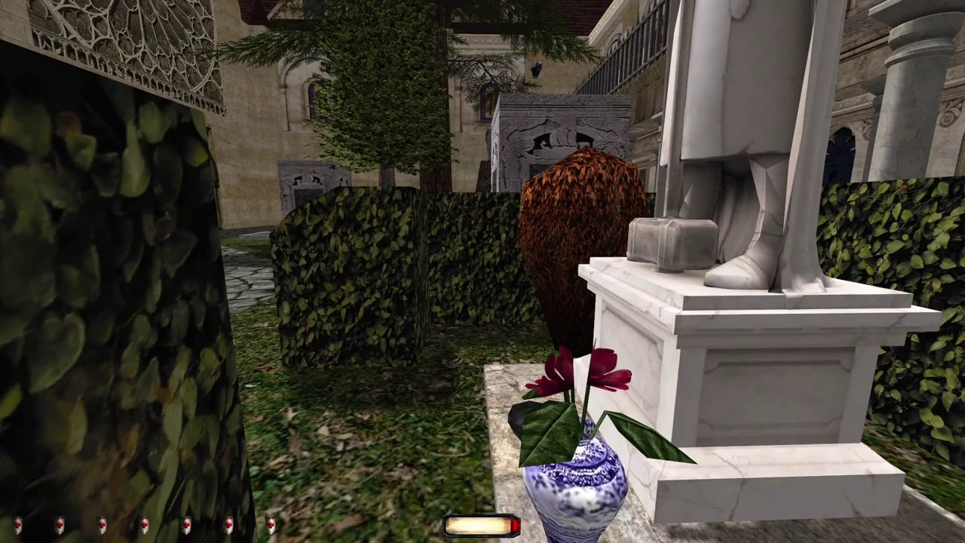
key("w")
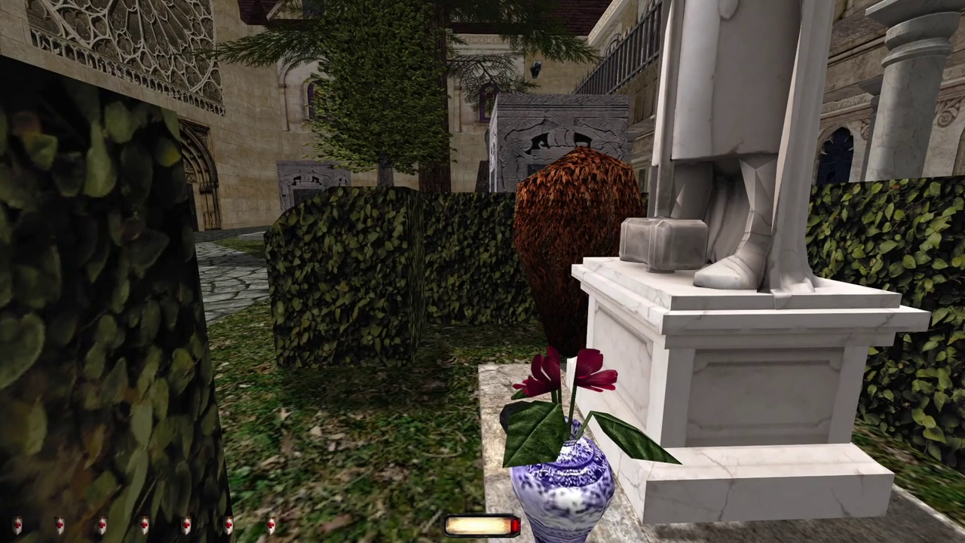
Step: Hold at the hedge corner while the red-clad guards pass, then slip around the statue
key("a")
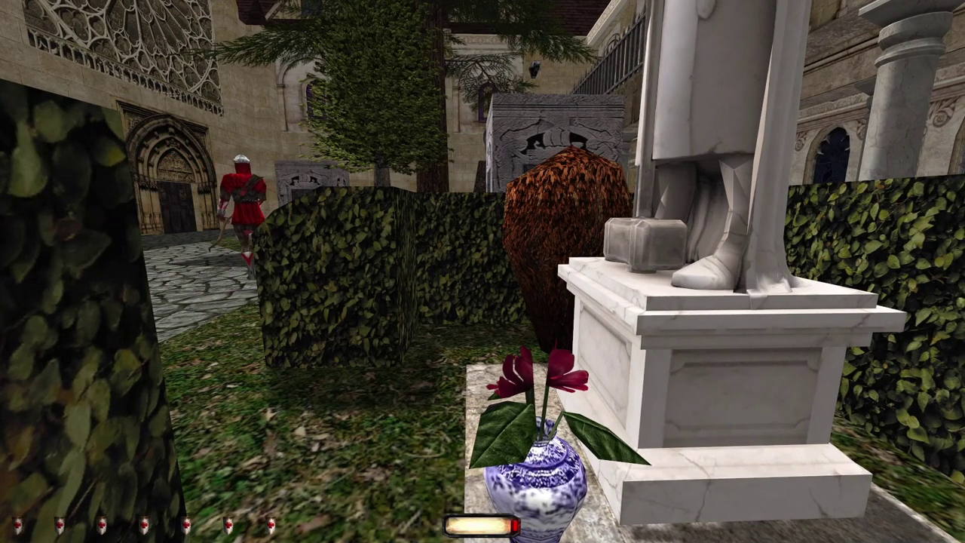
key("d")
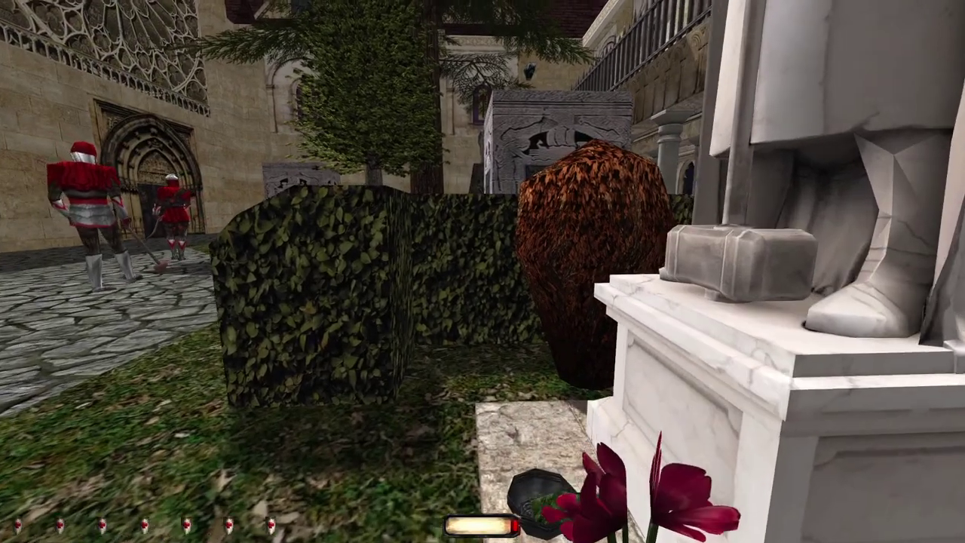
key("a")
key("w")
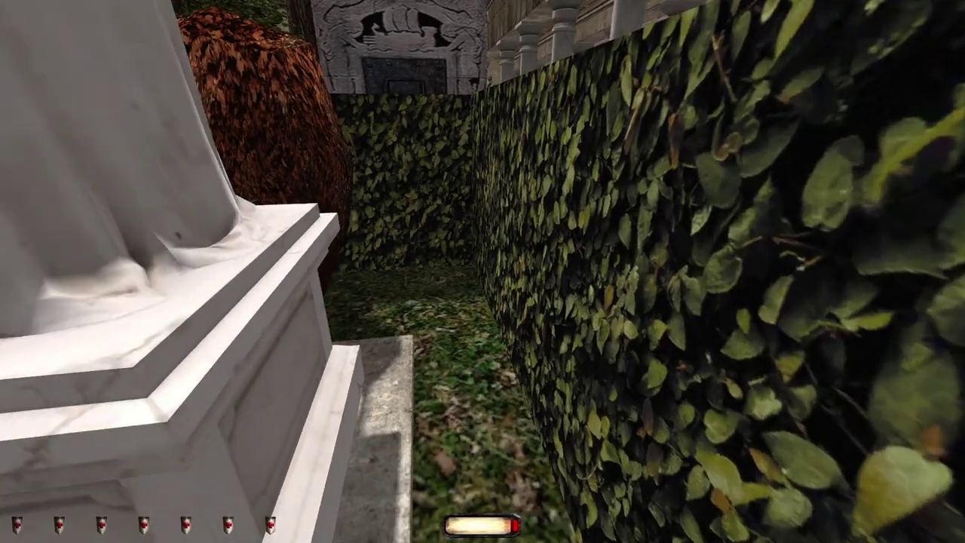
Step: Mantle over the hedge toward the colonnade and look down from its top
key("a")
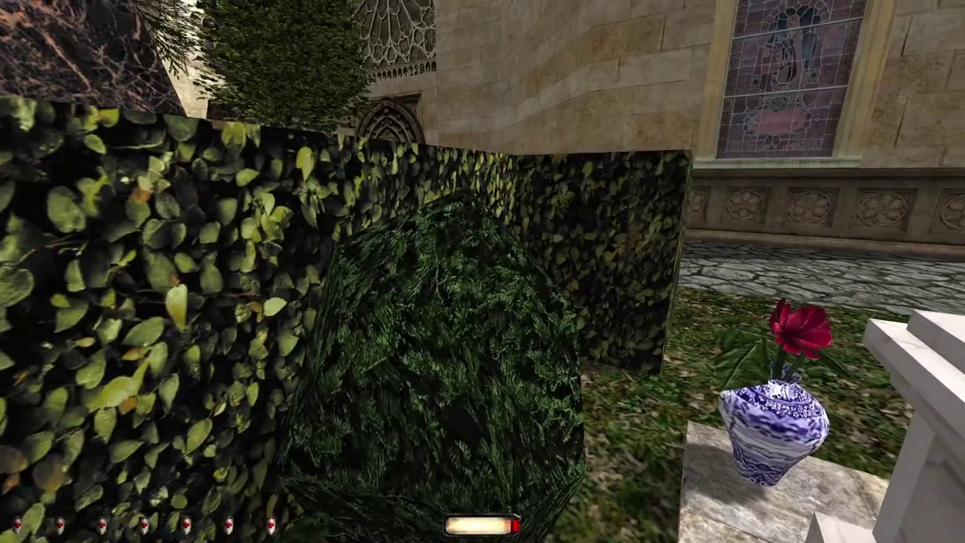
key("d")
key("w")
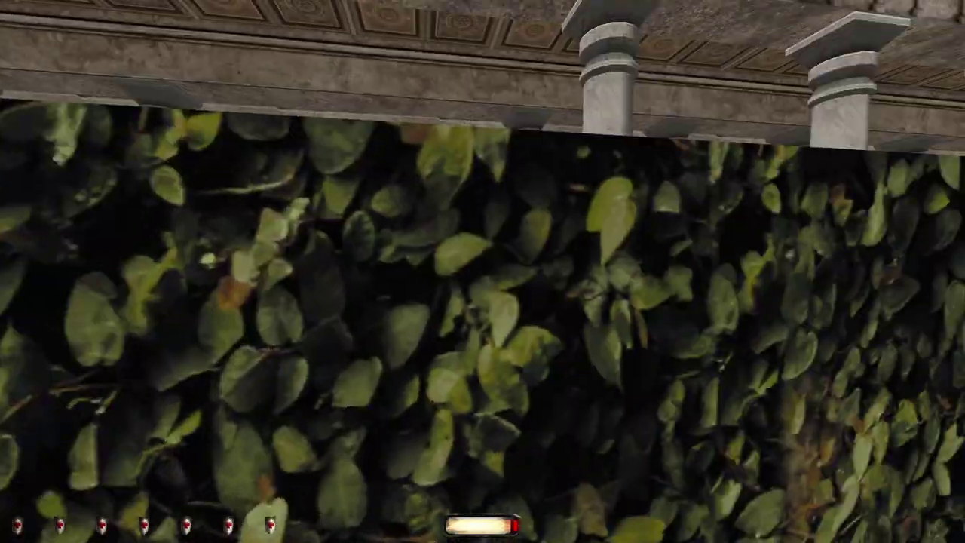
key("space")
key("w")
Step: Drop onto the grass, walk to the dark monument, and try grabbing the golden cup
key("w")
key("a")
key("w")
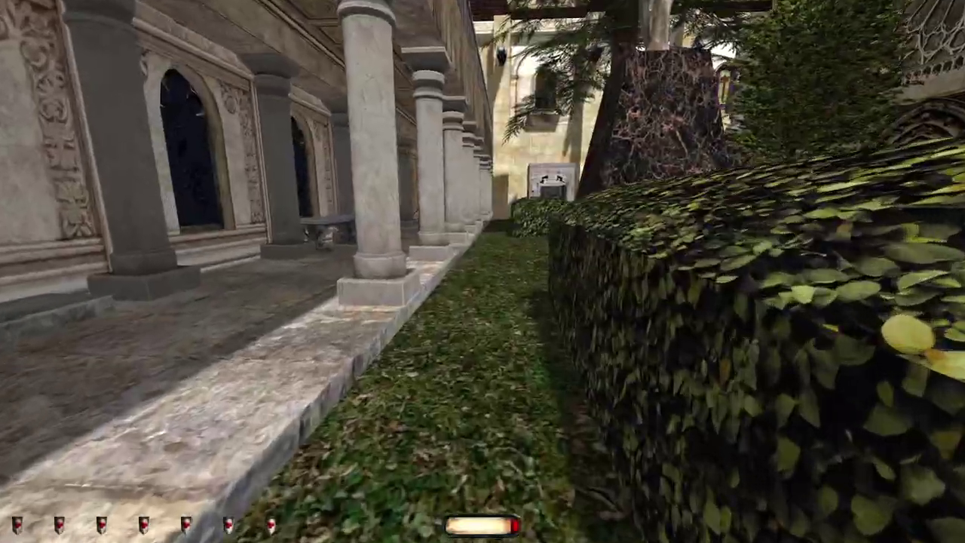
key("w")
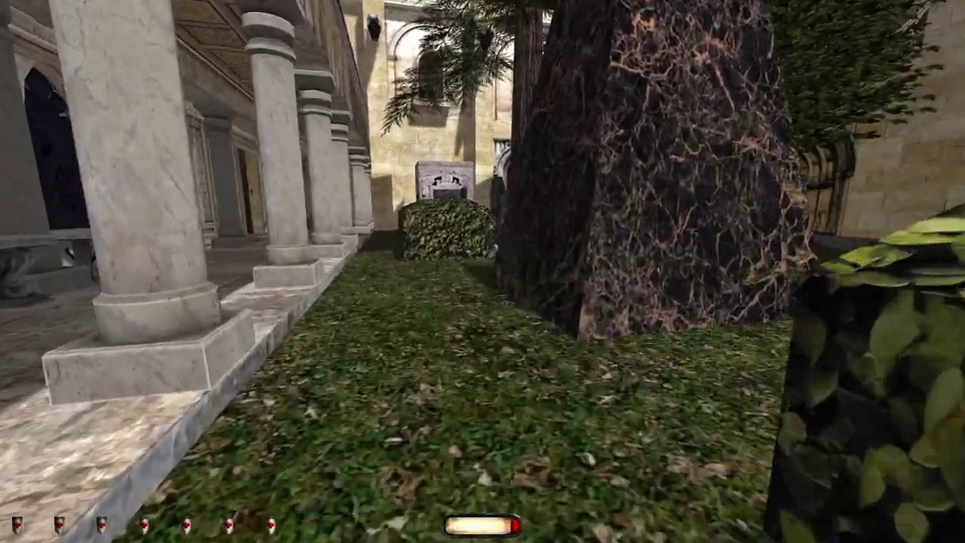
key("w")
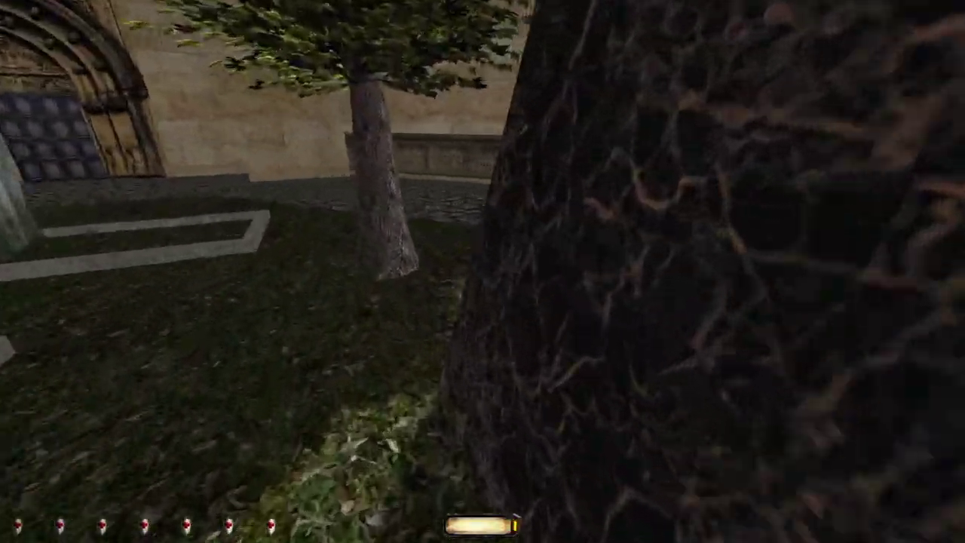
key("w")
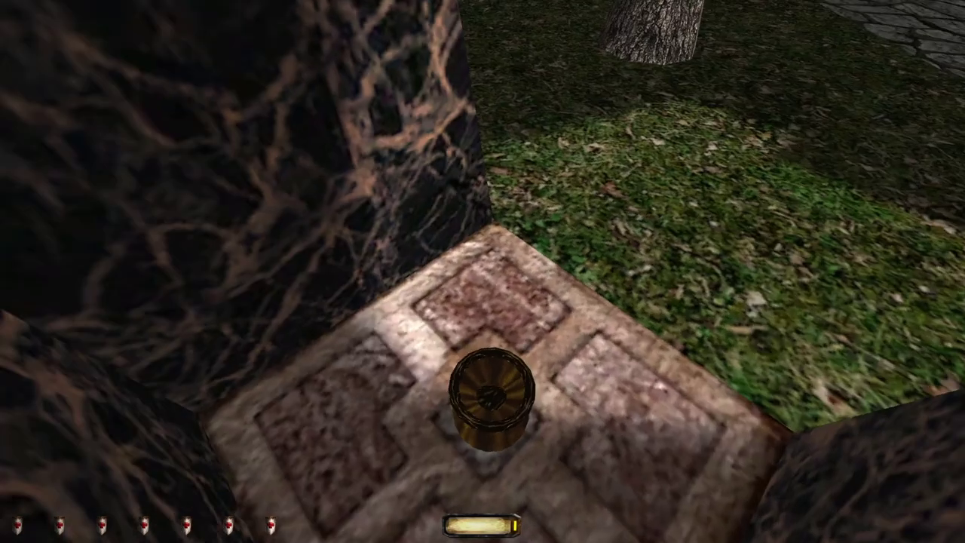
right_click(388, 453)
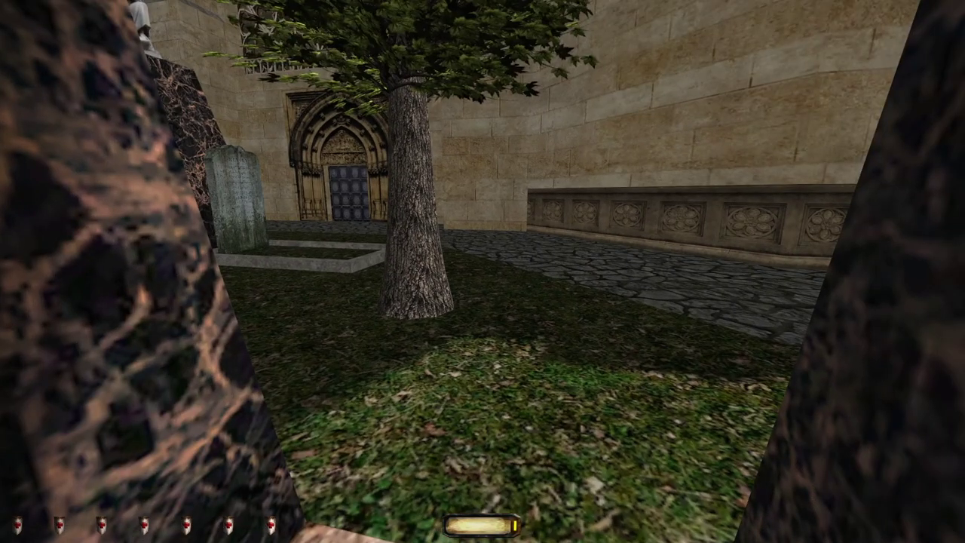
Step: Save, circle the monument, and take the golden goblet, raising loot to 4746
key("alt+s")
key("a")
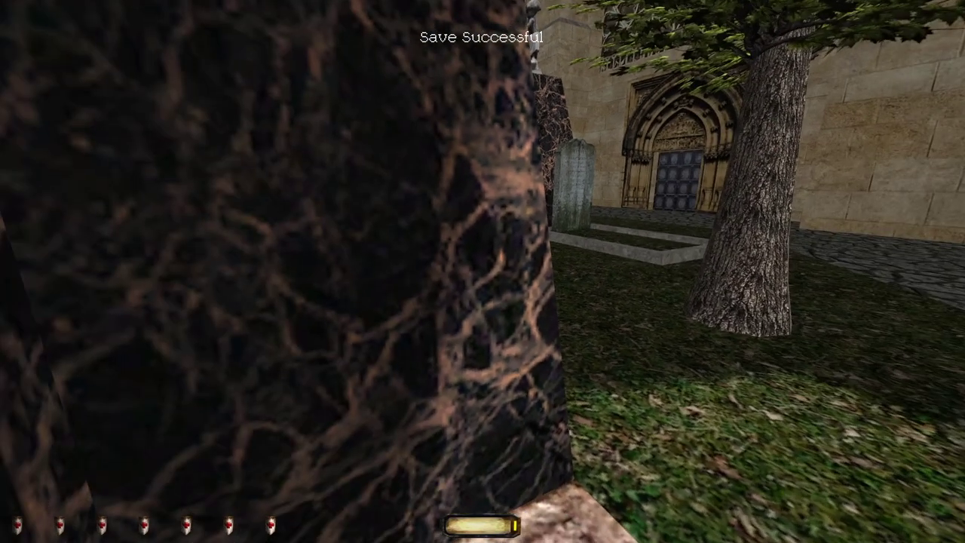
key("a")
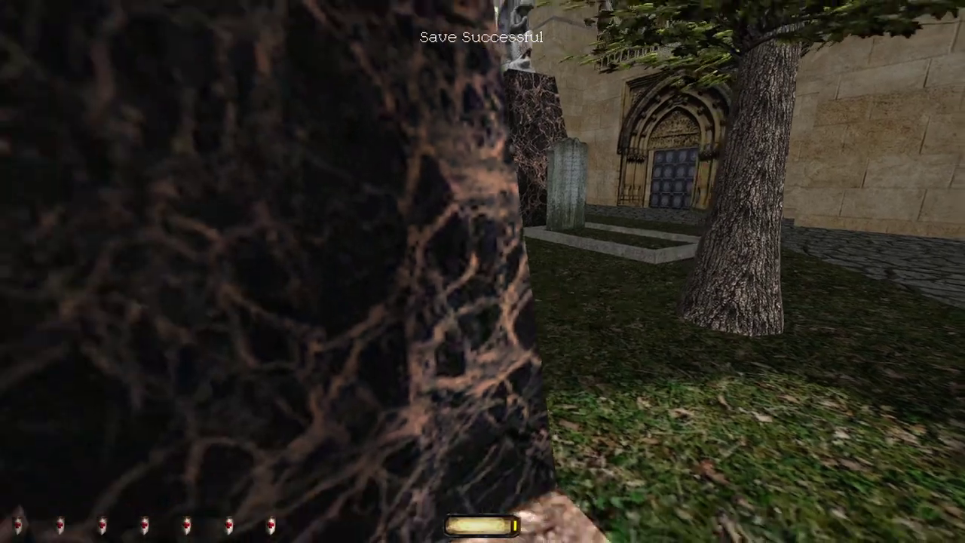
key("w")
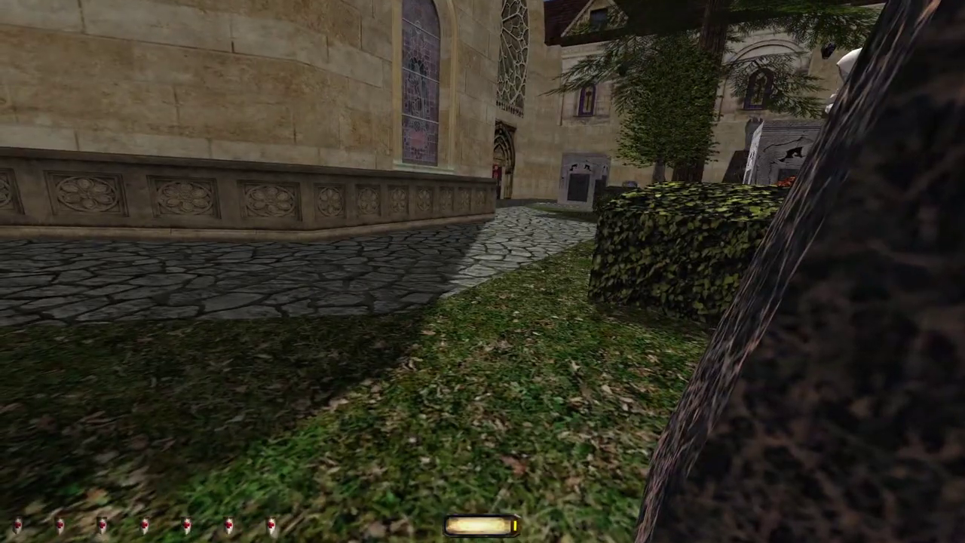
key("w")
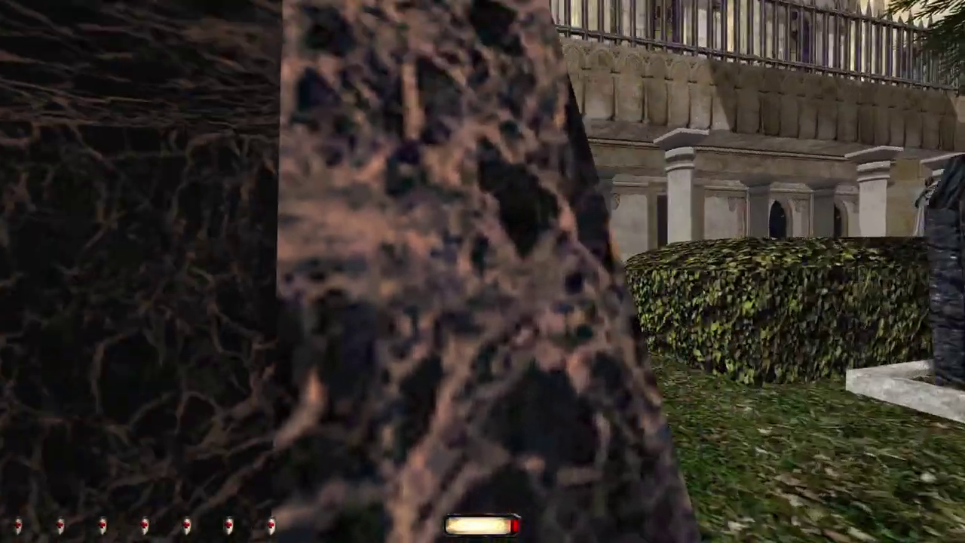
key("w")
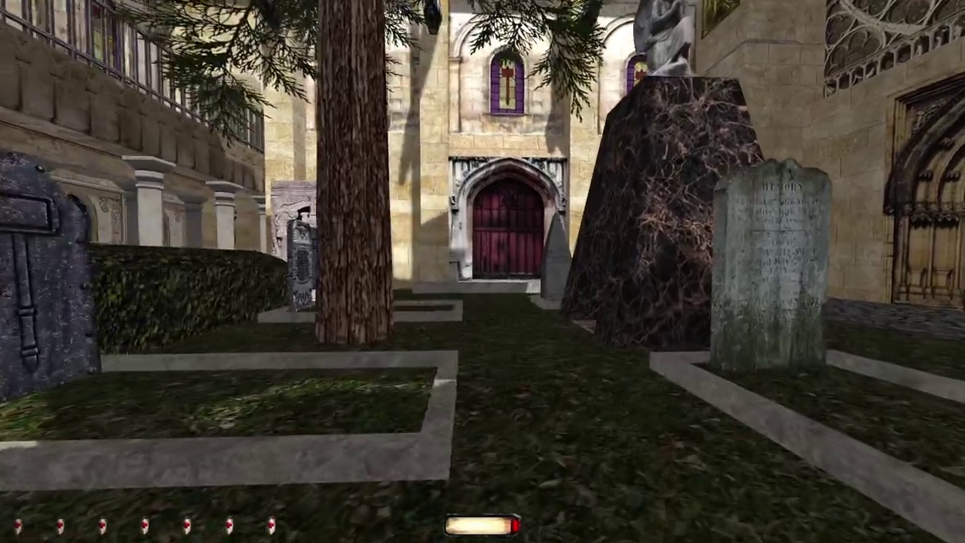
key("w")
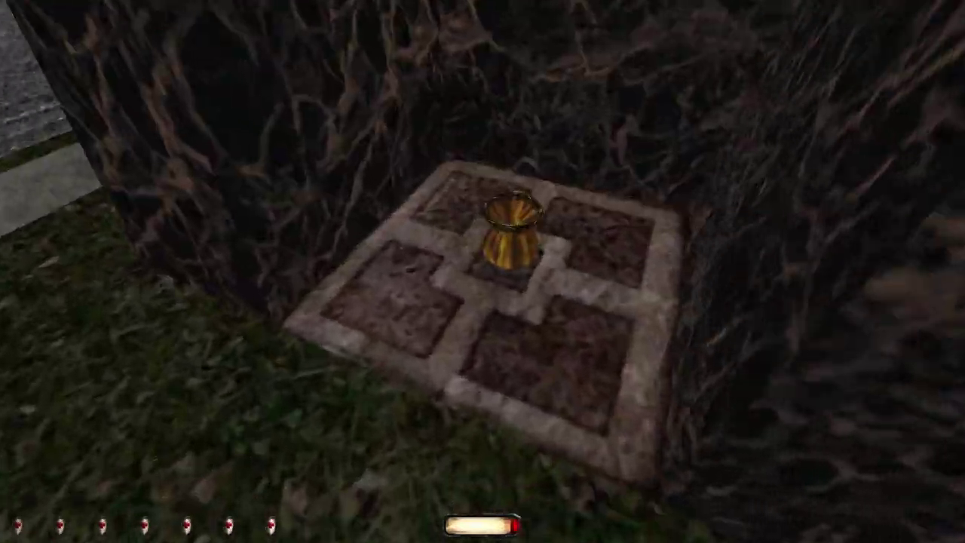
right_click(515, 245)
Step: Walk the cobbled path to the metal double door, open it, and enter the dark hall
key("w")
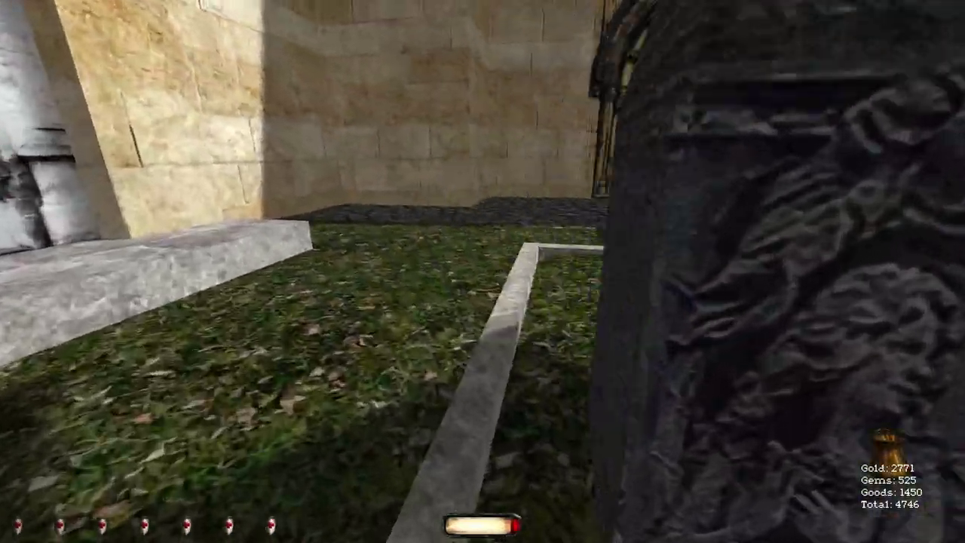
key("w")
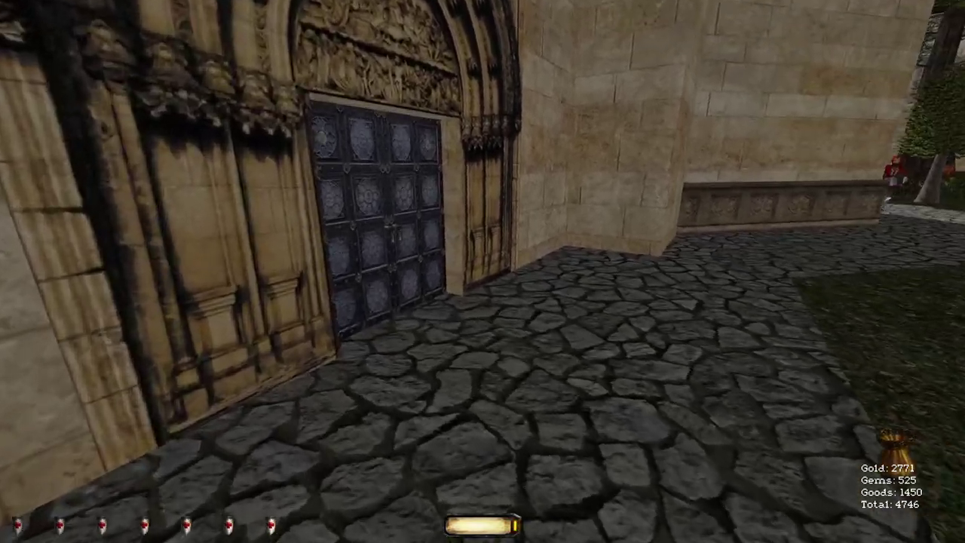
key("w")
right_click(483, 271)
key("w")
key("w")
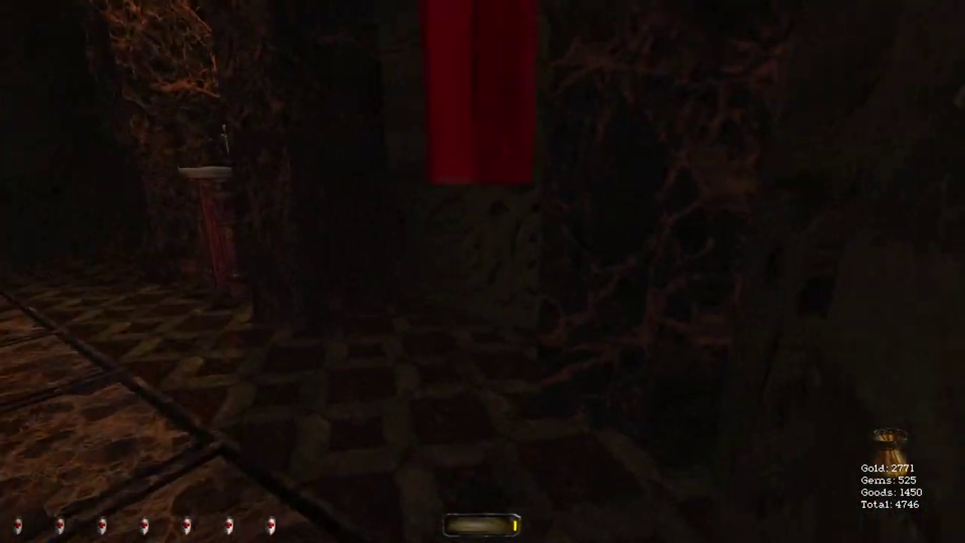
key("w")
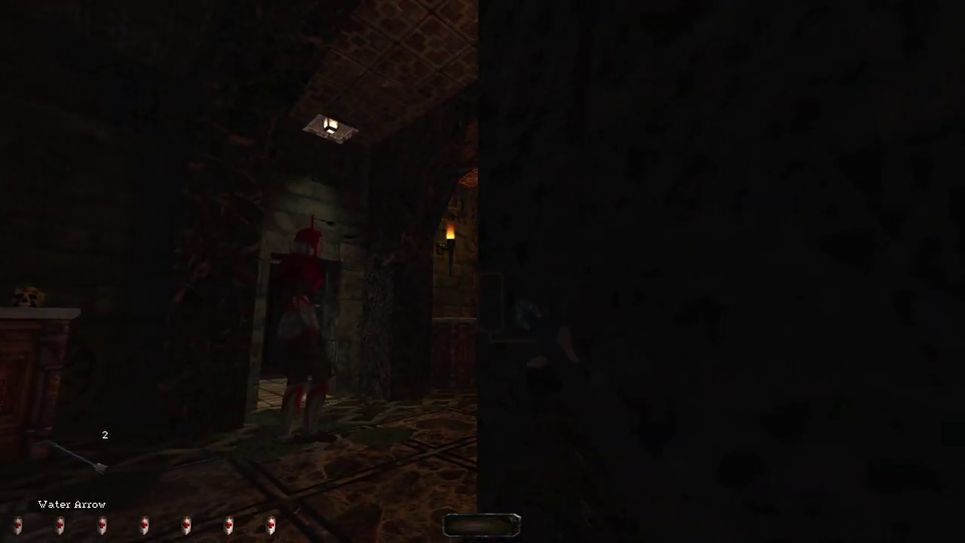
Step: Ready a water arrow while watching the guard, then lower the bow and move on
left_click_drag(482, 272, 483, 271)
left_click_drag(482, 226, 483, 377)
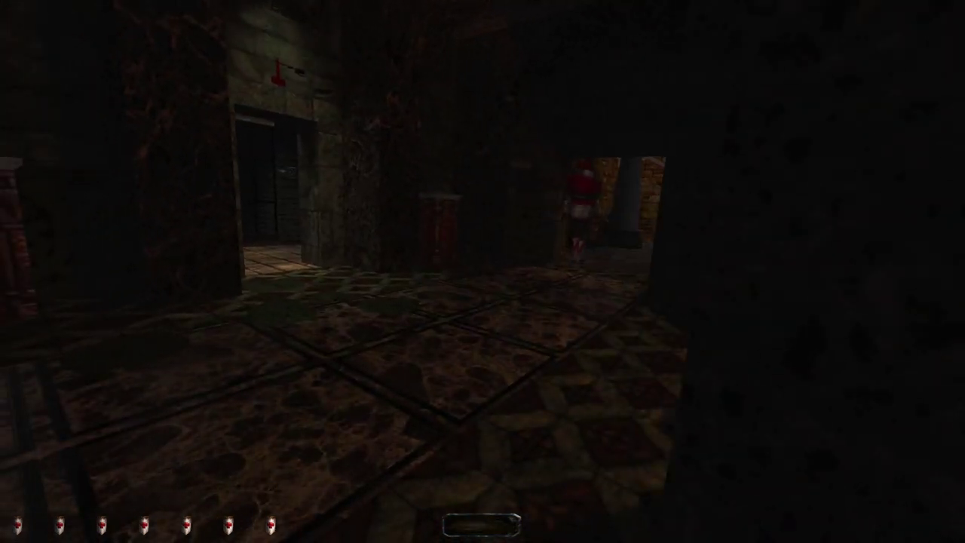
key("w")
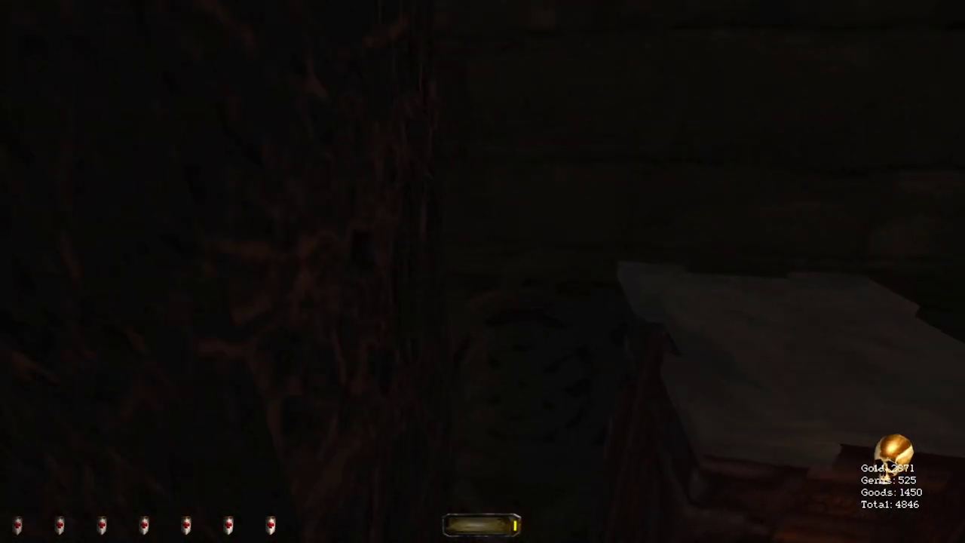
Step: Creep past the pedestal toward the guard approaching down the torch-lit corridor
key("w")
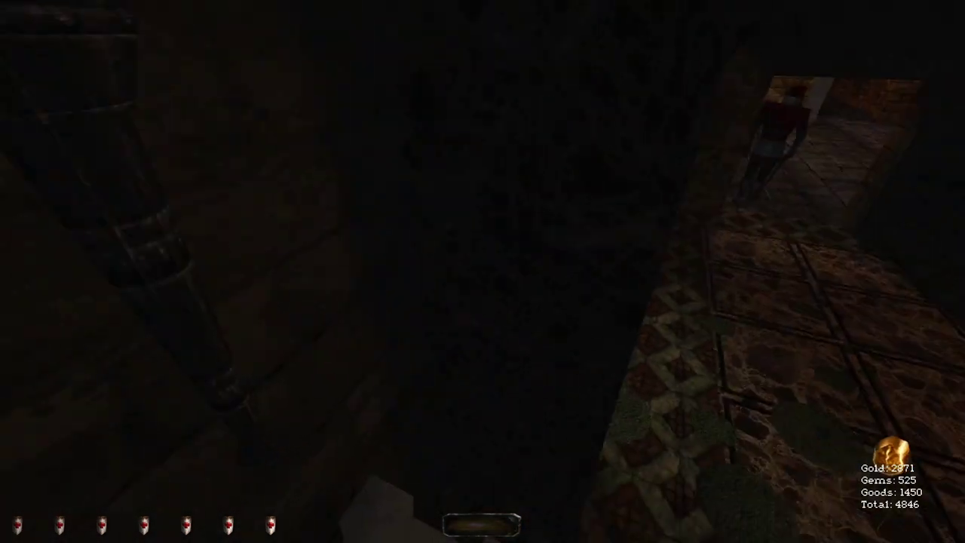
key("w")
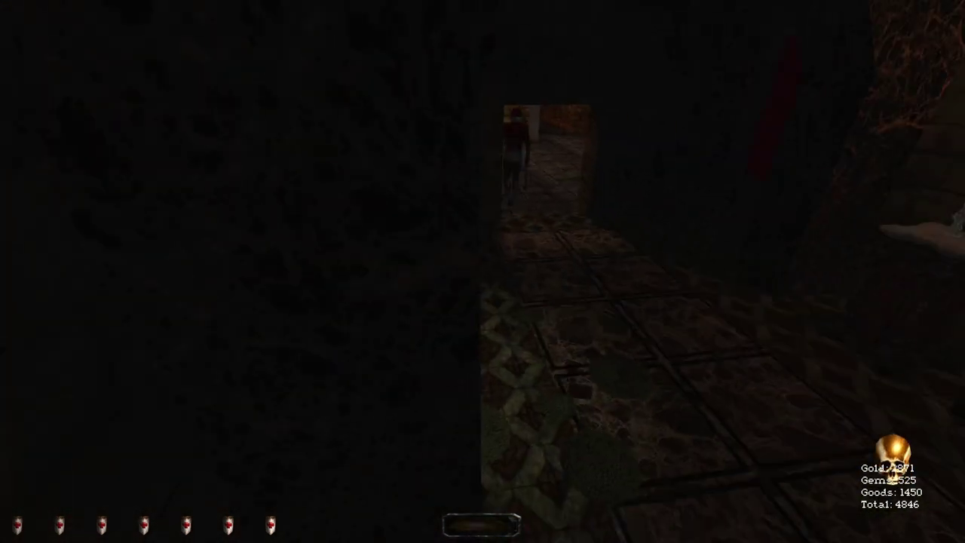
key("w")
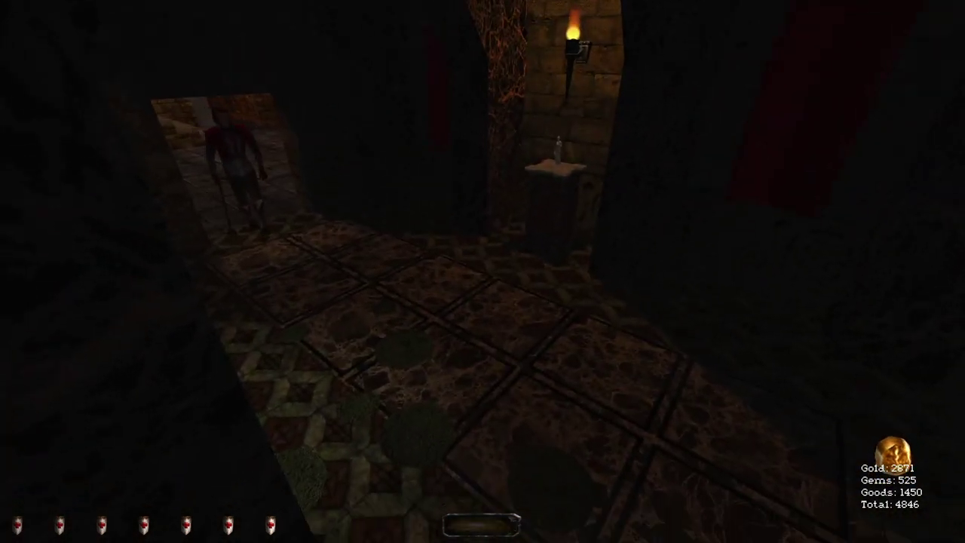
key("w")
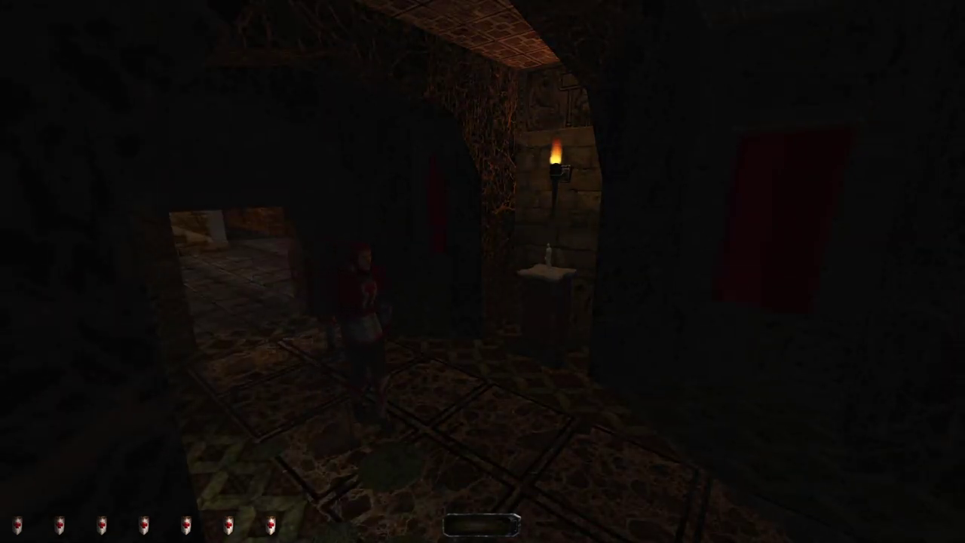
key("w")
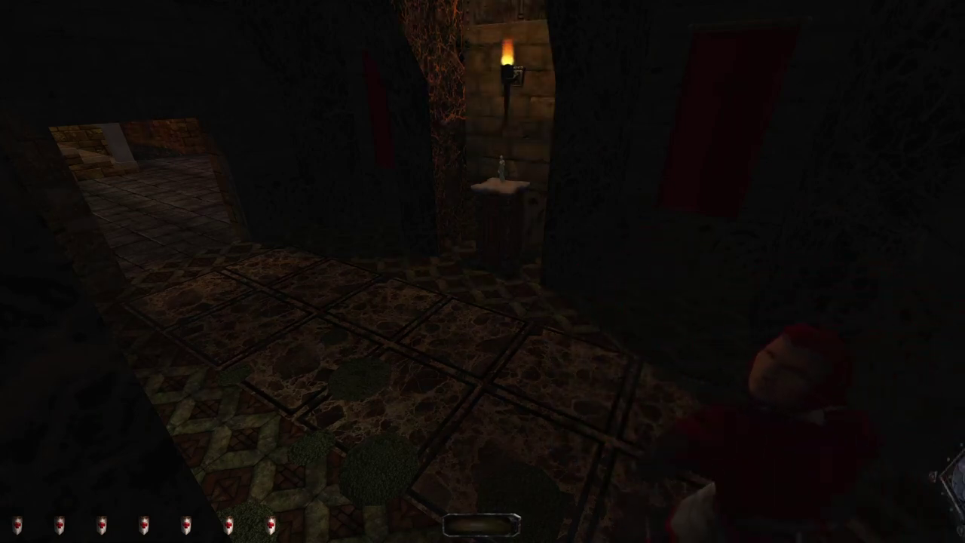
key("w")
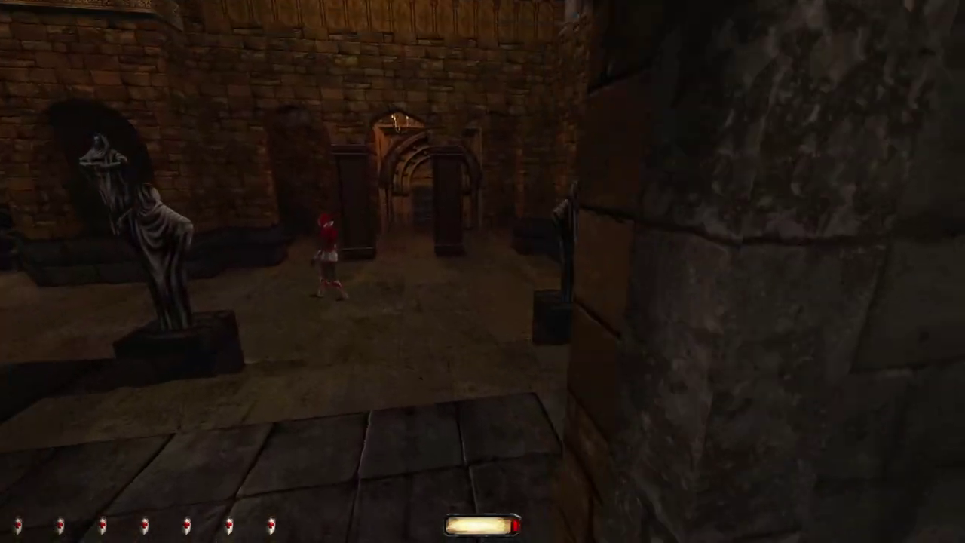
Step: Cross the statue hall past the pillar and climb onto the sarcophagus
key("w")
key("w")
key("w")
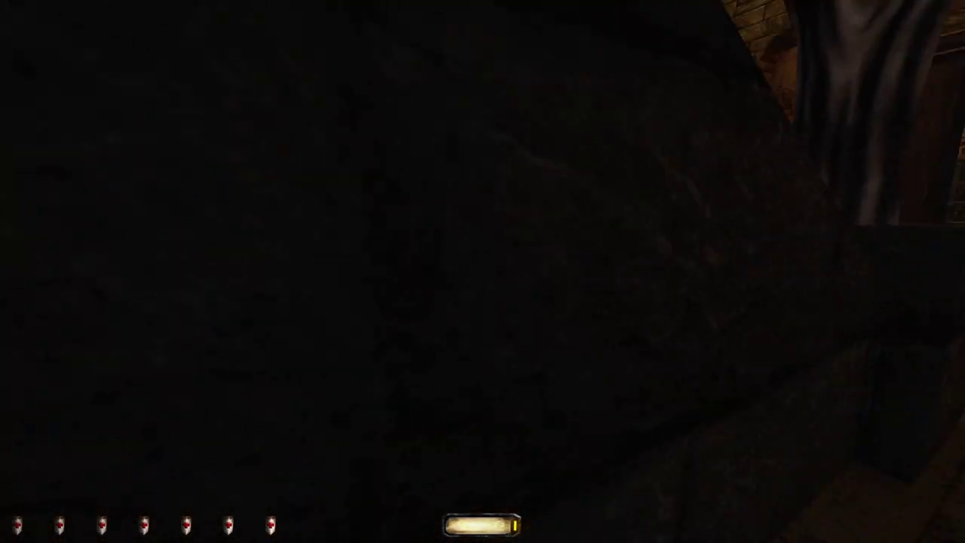
key("w")
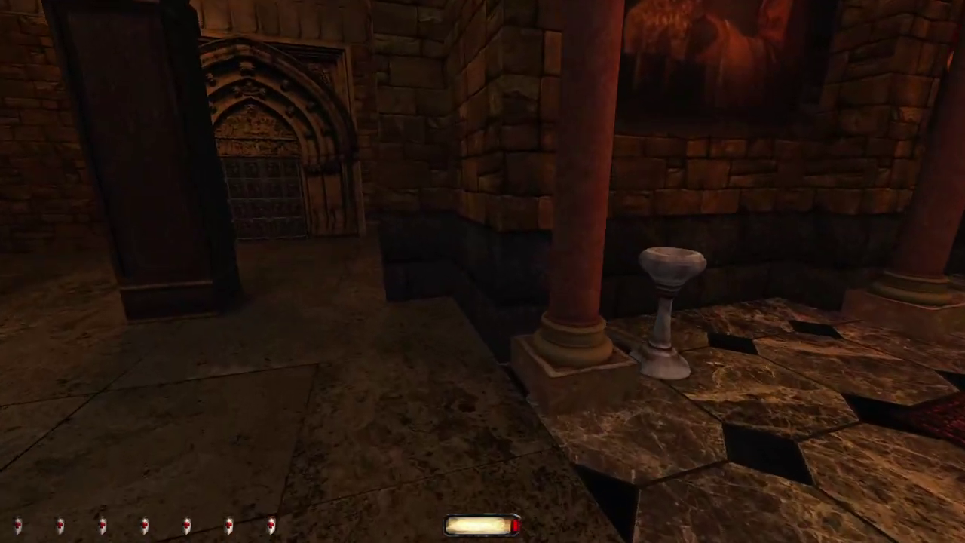
key("w")
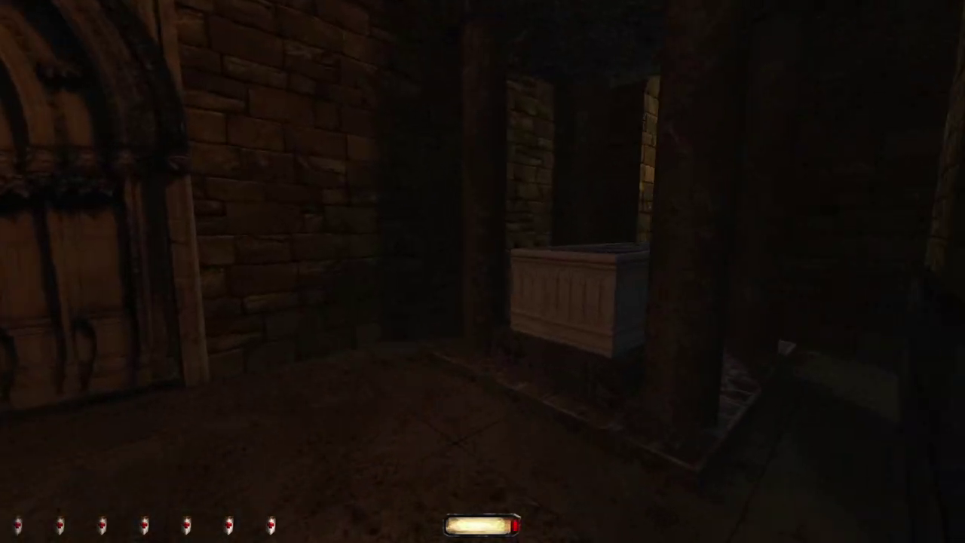
key("w")
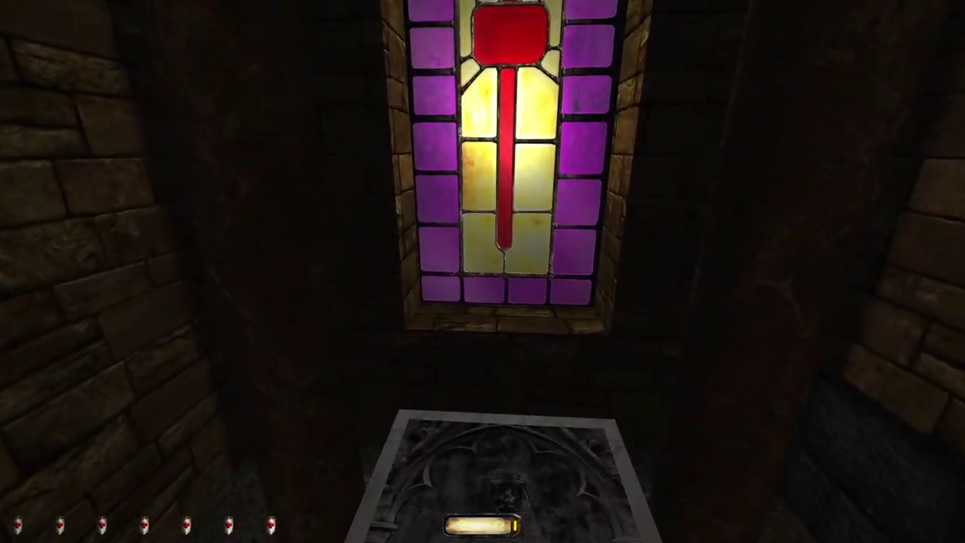
Step: Peek along the corridor from behind the pillar, then bring up the mission map
key("w")
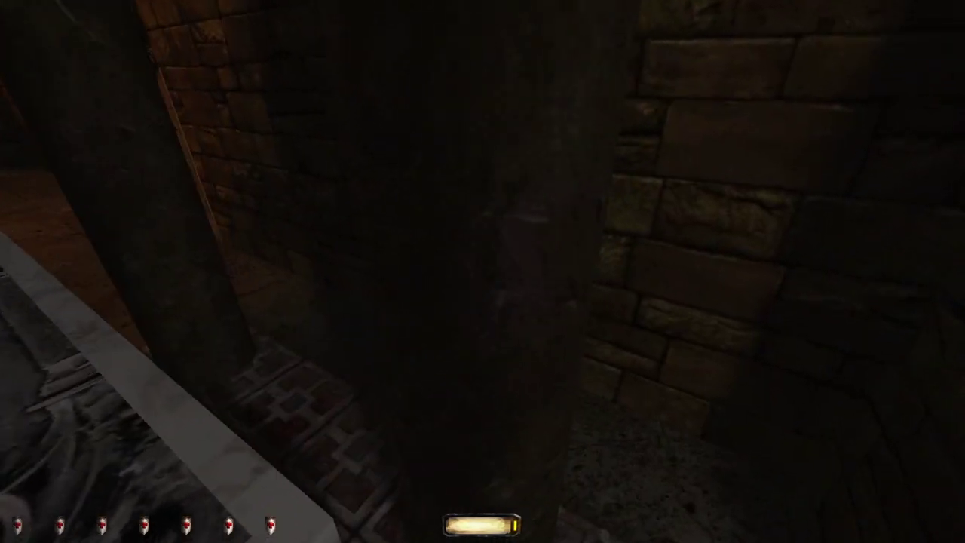
key("w")
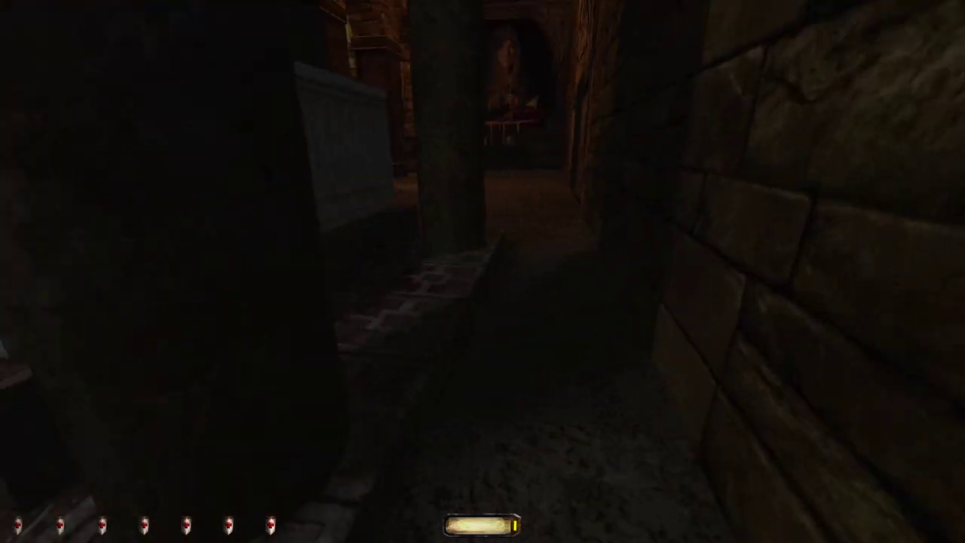
key("w")
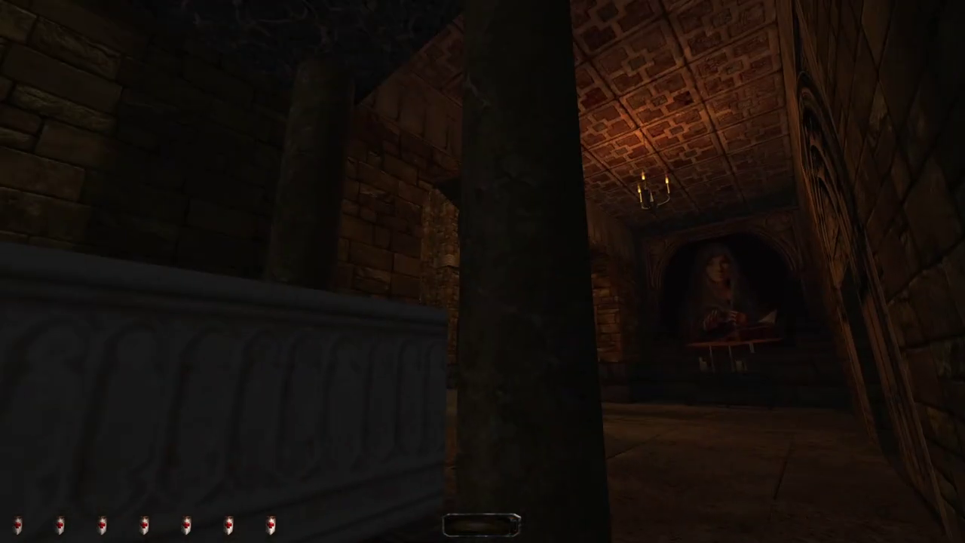
key("w")
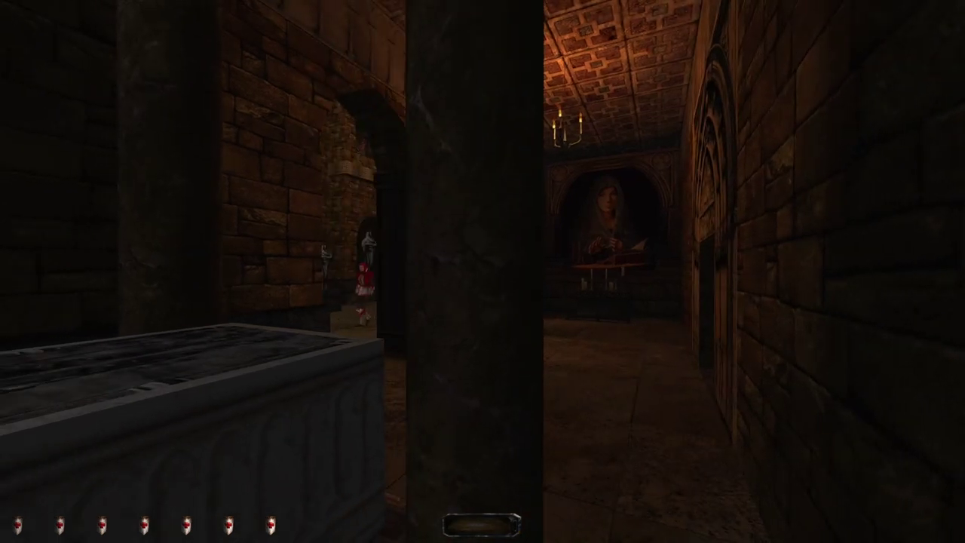
key("w")
key("w")
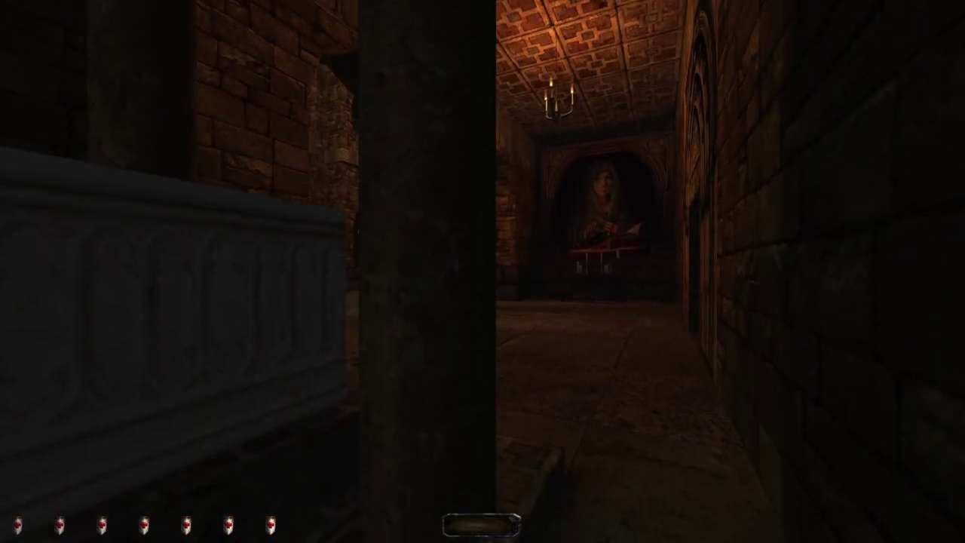
key("m")
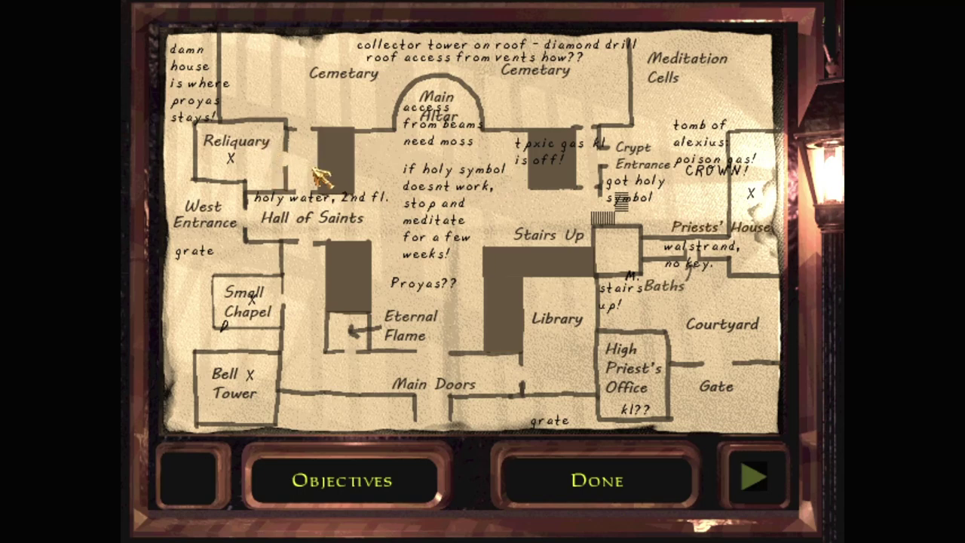
Step: Close the map with Escape and quicksave with F12
key("Escape")
key("F12")
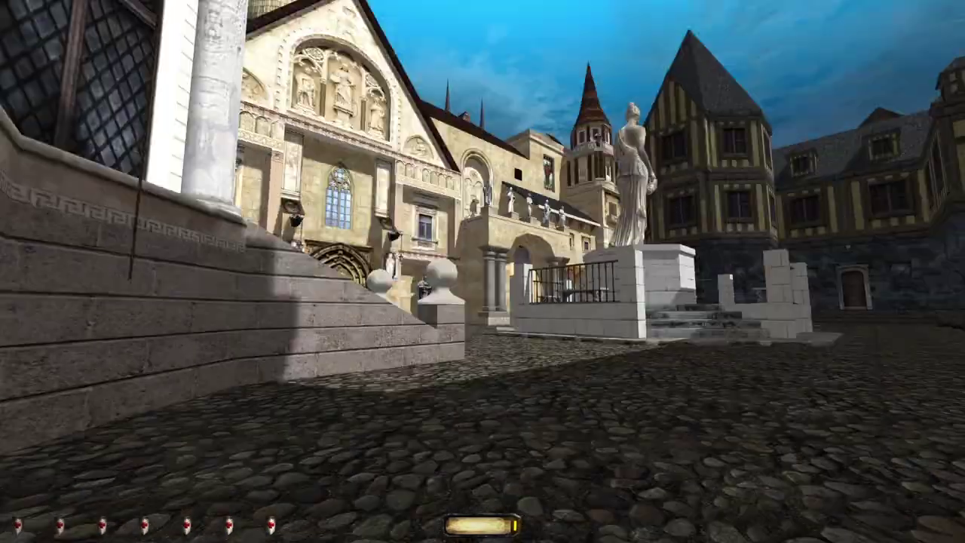
Step: Save the game with F5 while in the cobbled courtyard
key("F5")
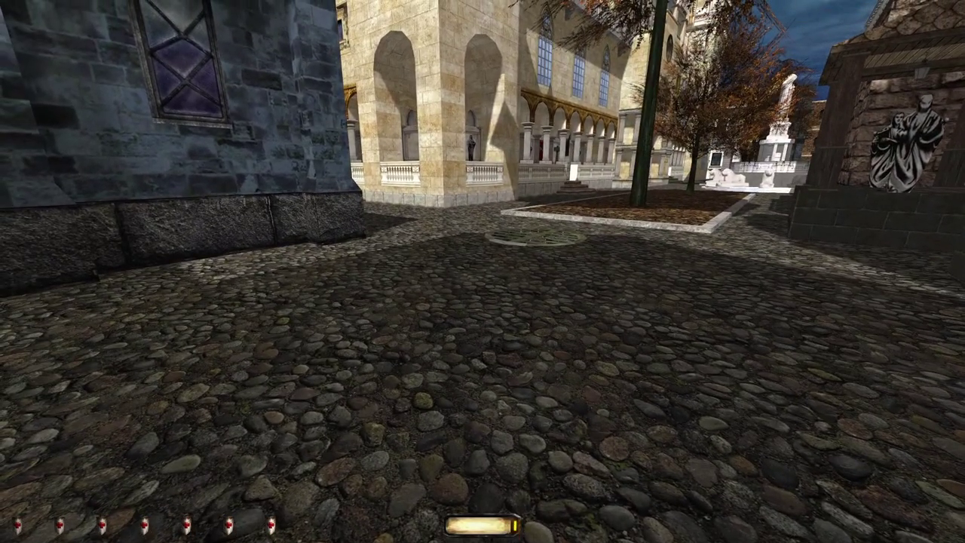
Step: Bring up the annotated cathedral map showing the Library and High Priest's Office
key("m")
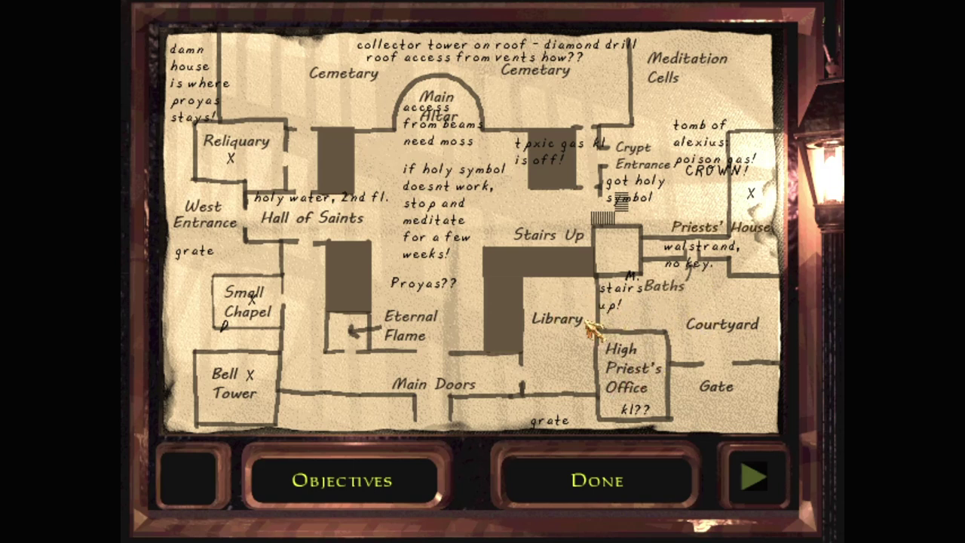
Step: Close the map, quicksave with F12, and head along the wall toward the fountain
key("Escape")
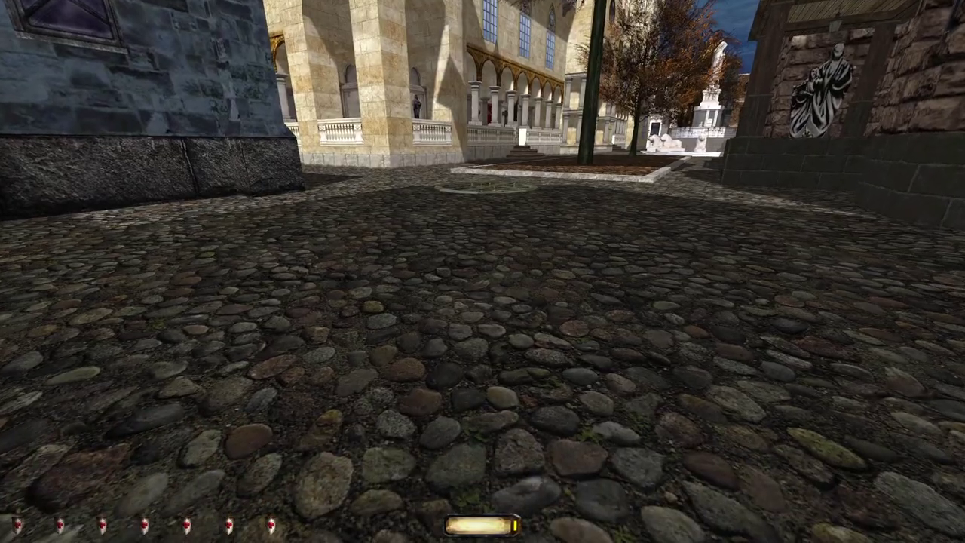
key("F12")
key("w")
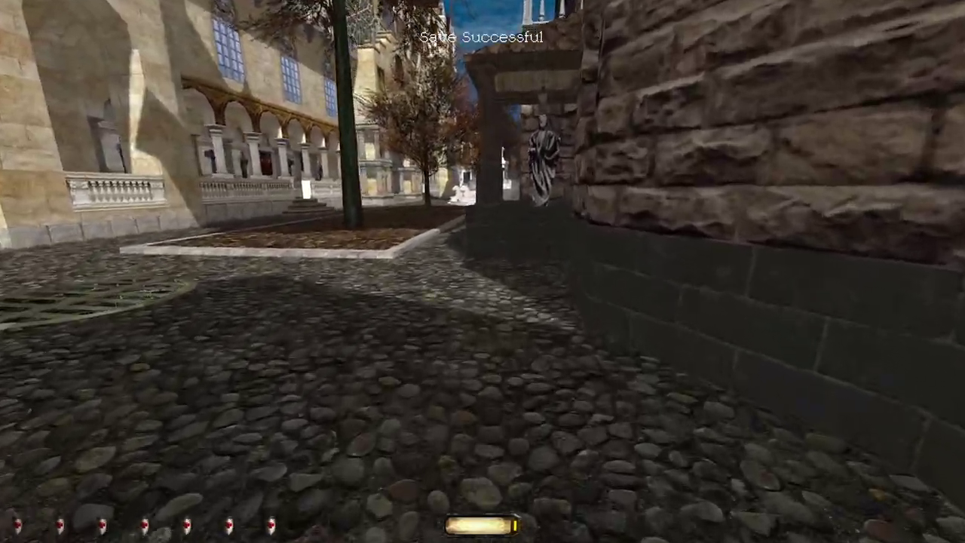
key("w")
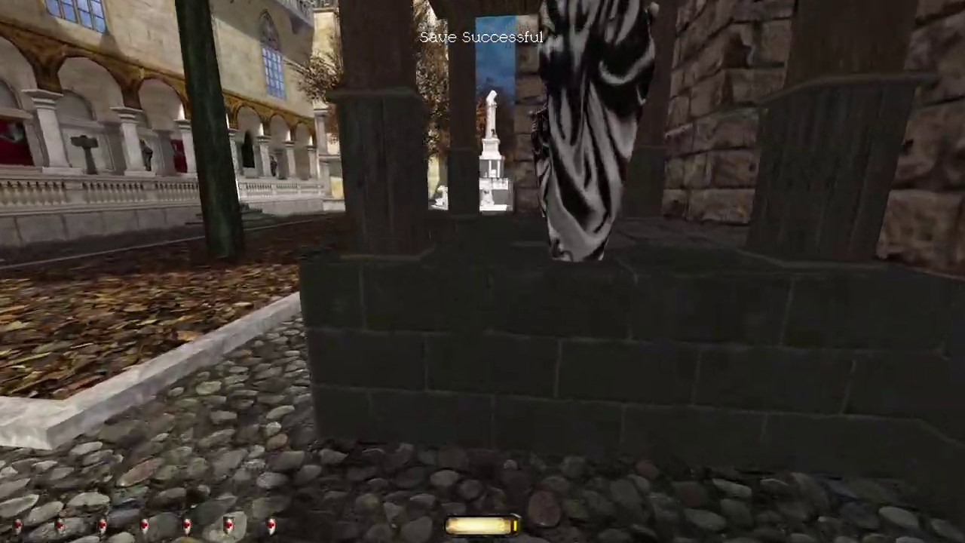
key("w")
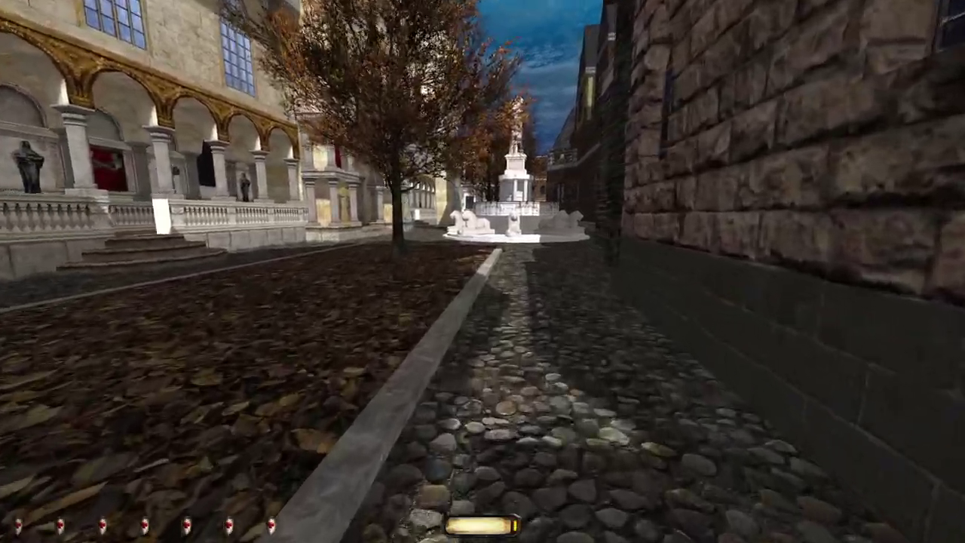
key("w")
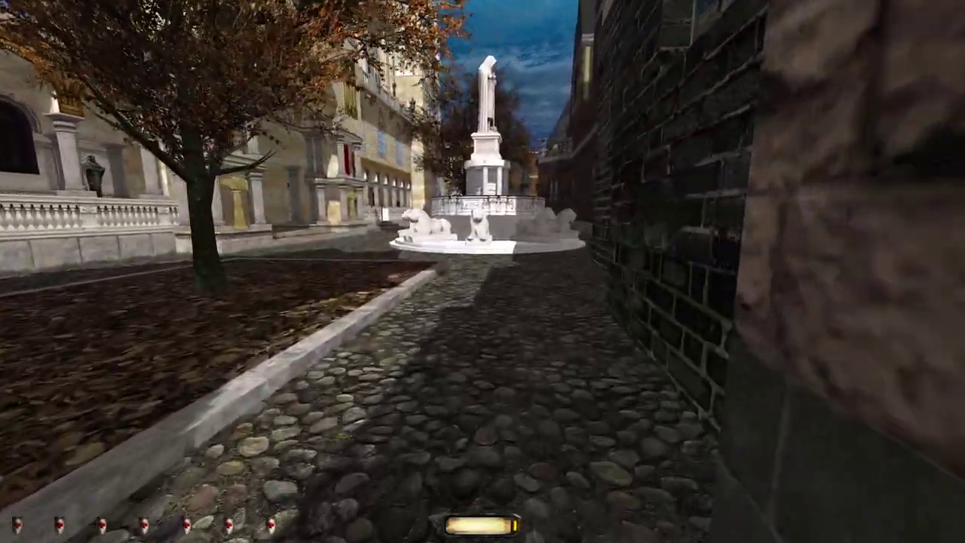
Step: Follow the brick wall past the lion fountain toward the arcade statues
key("w")
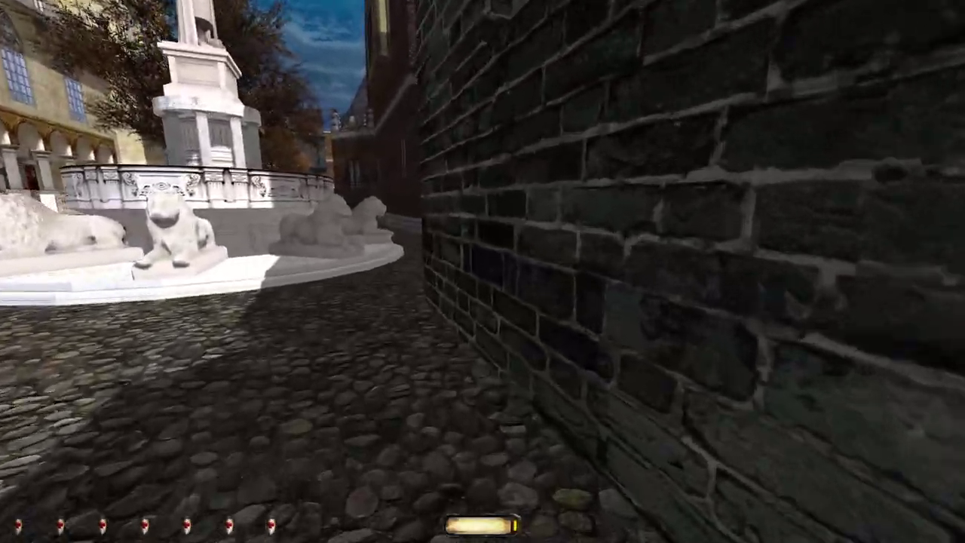
key("w")
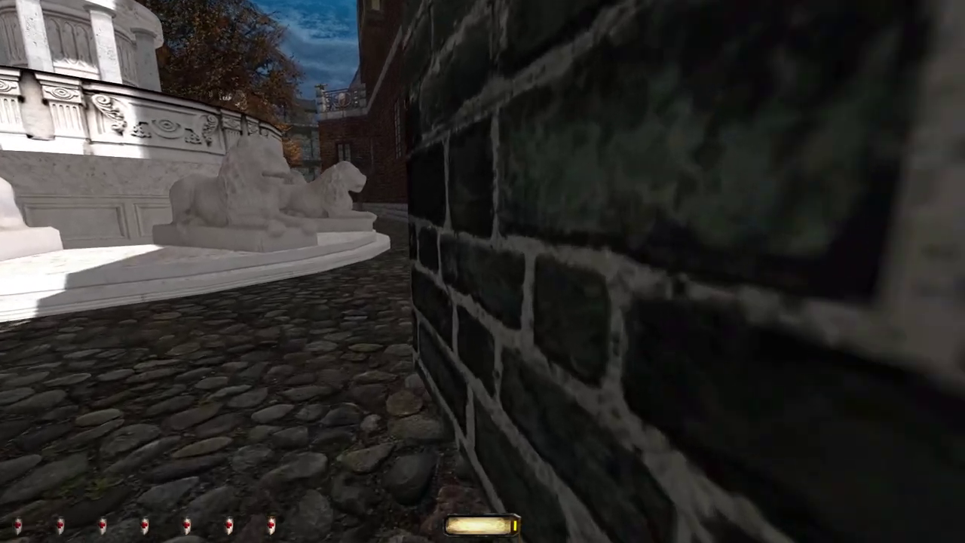
key("w")
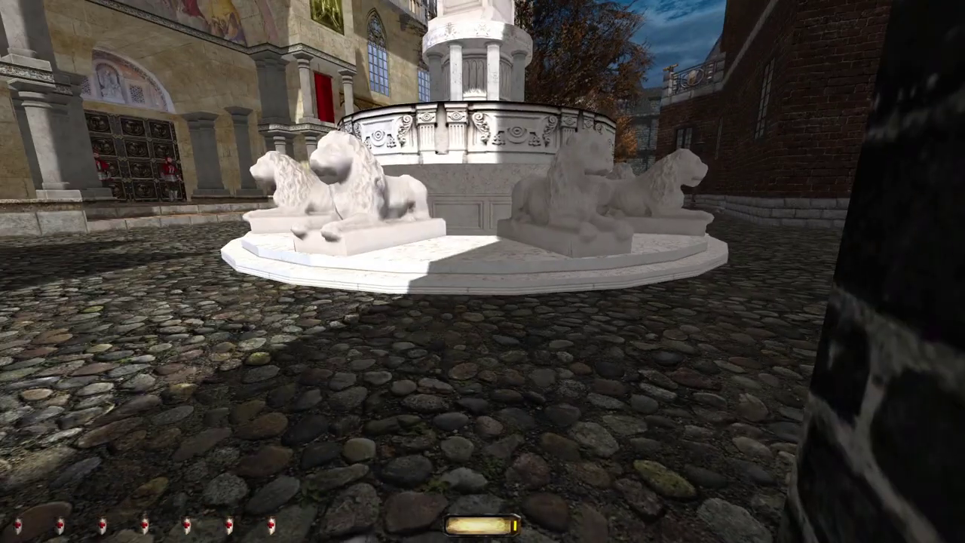
key("w")
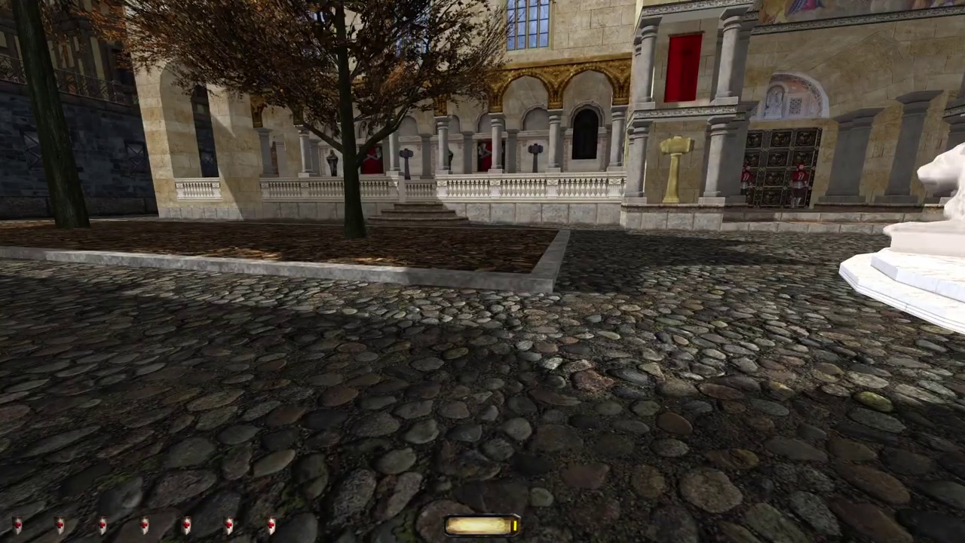
key("w")
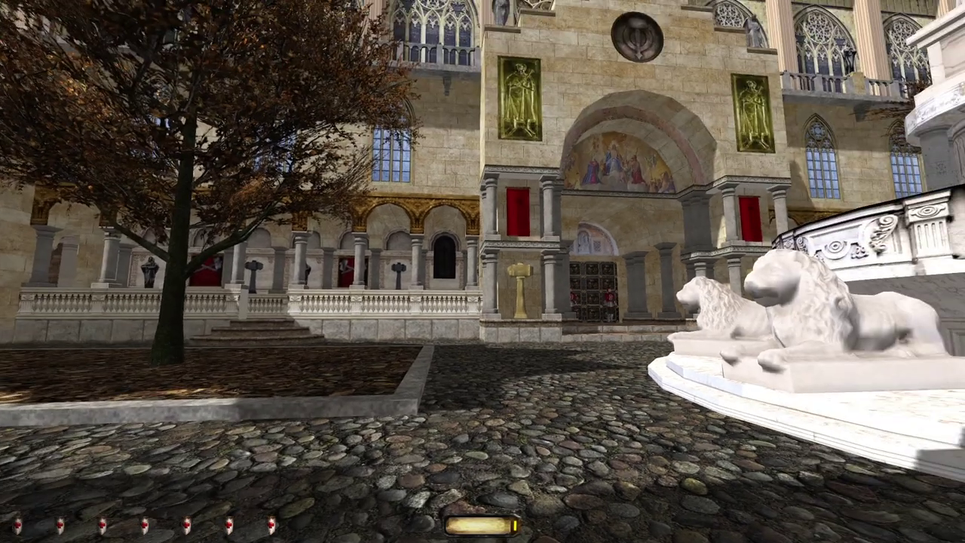
key("w")
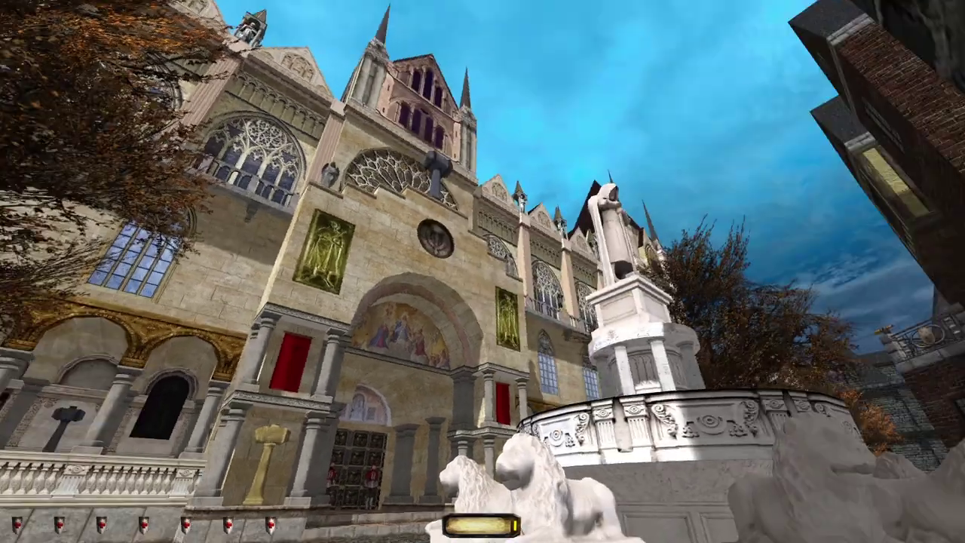
key("w")
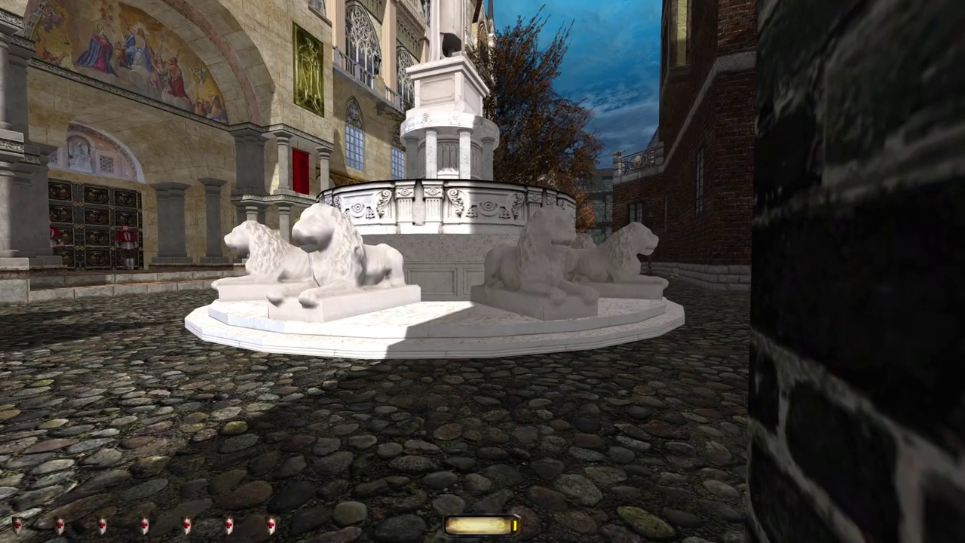
key("w")
Step: Move along the statue arcade and step back behind a column
key("w")
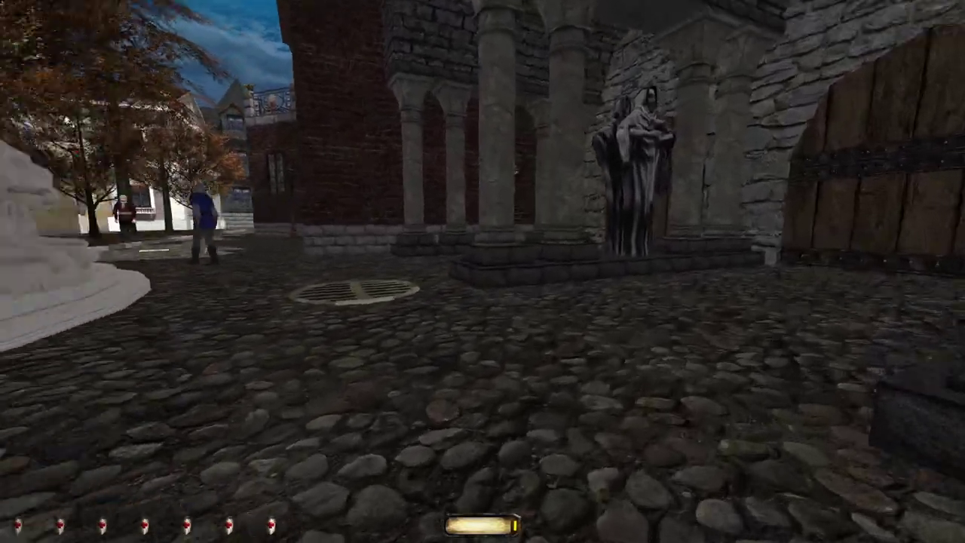
key("w")
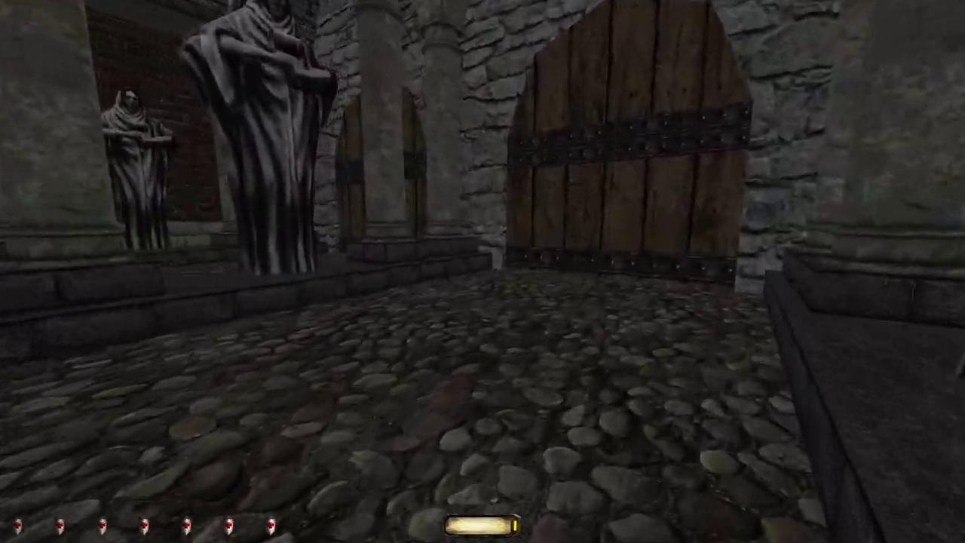
key("w")
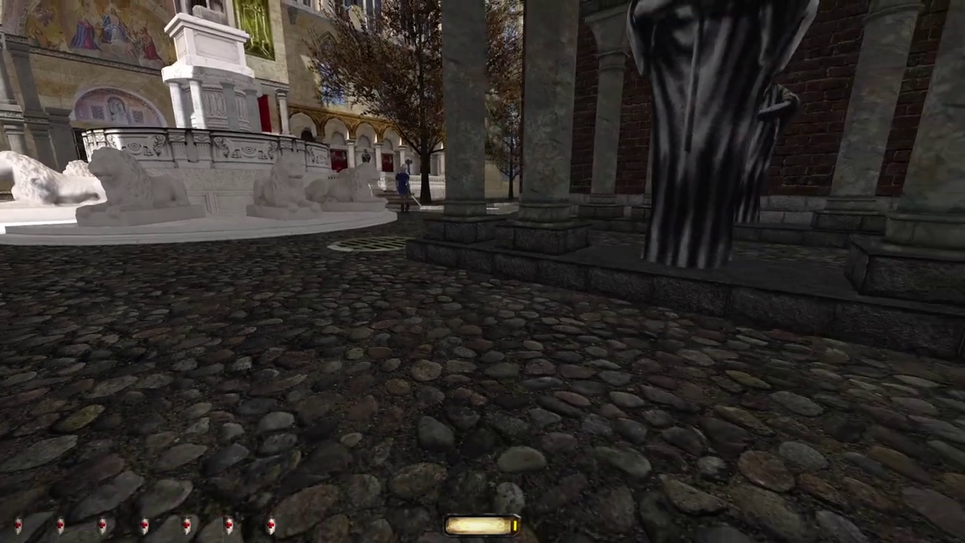
key("w")
key("w")
key("a")
key("a")
key("a")
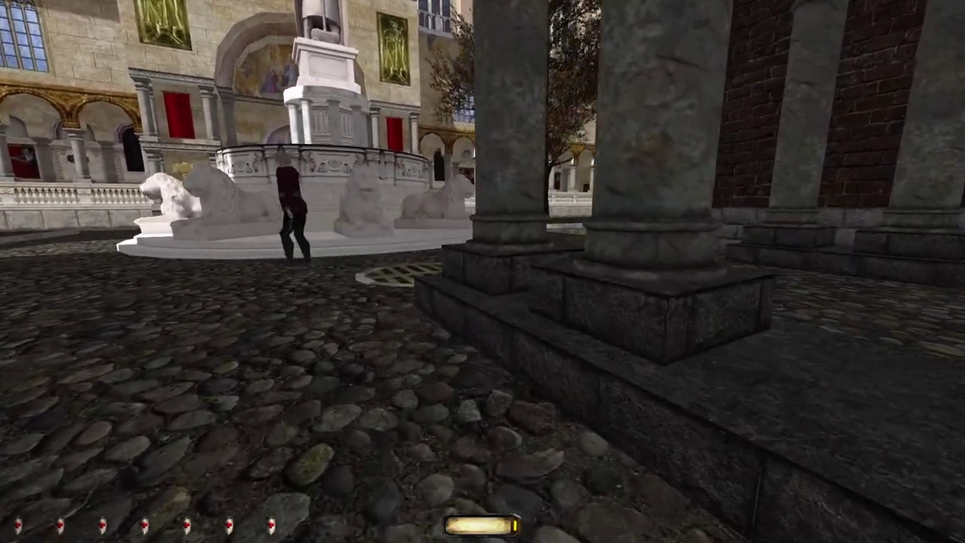
Step: Pass the fountain and round the brick corner onto the cobbled street
key("w")
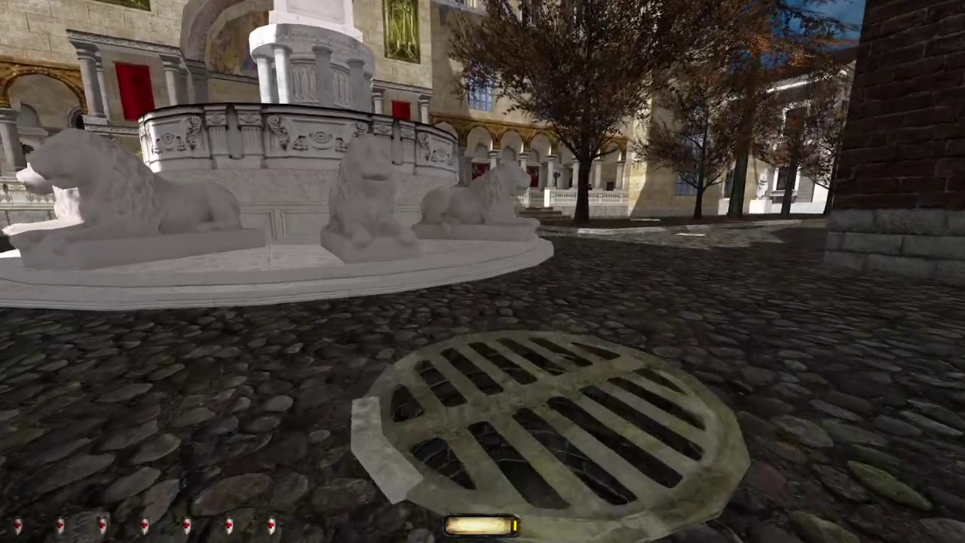
key("w")
key("w")
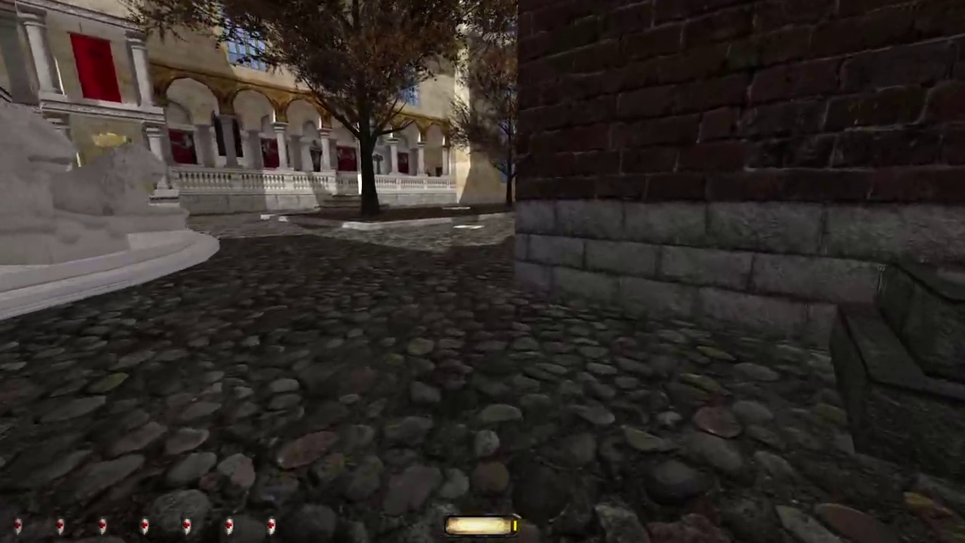
key("w")
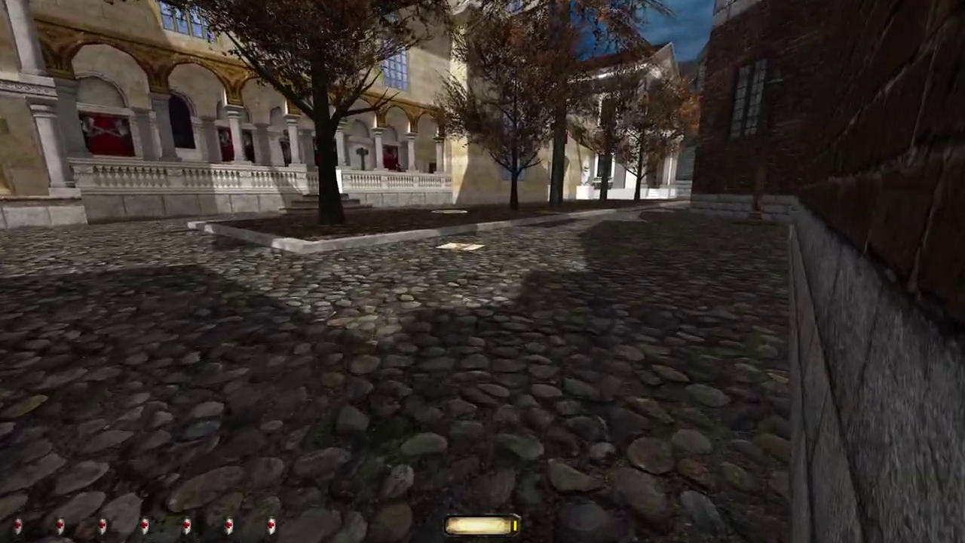
key("w")
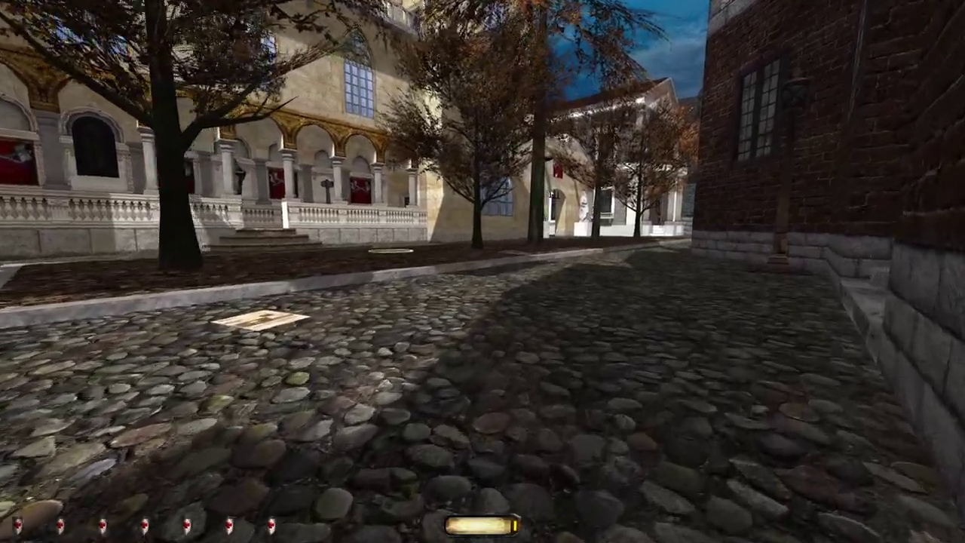
key("w")
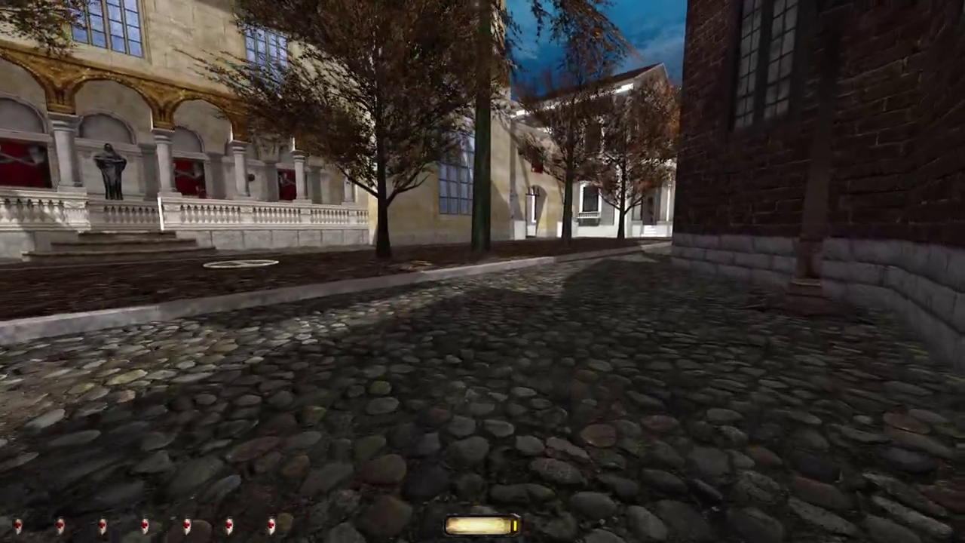
key("w")
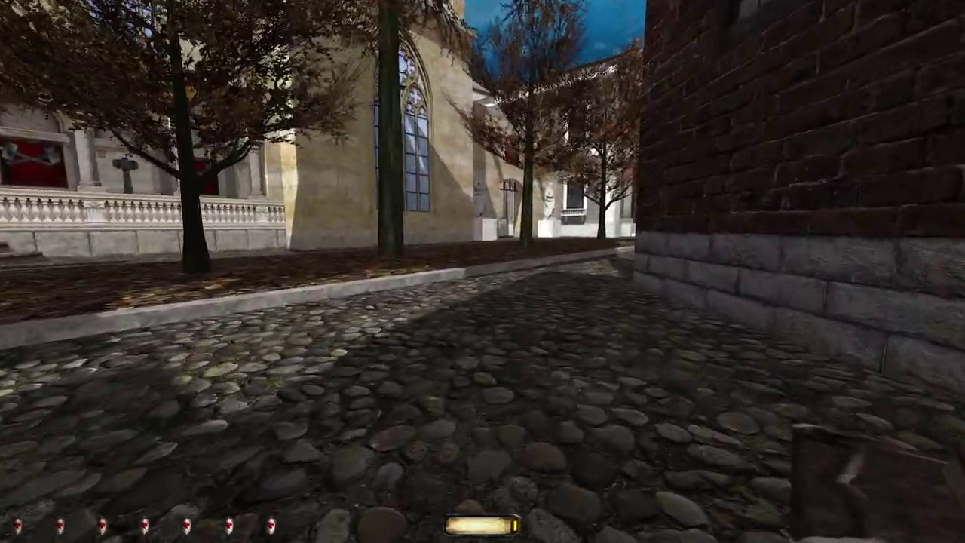
Step: Quicksave with F5 and walk past the church and tree toward the well courtyard
key("F5")
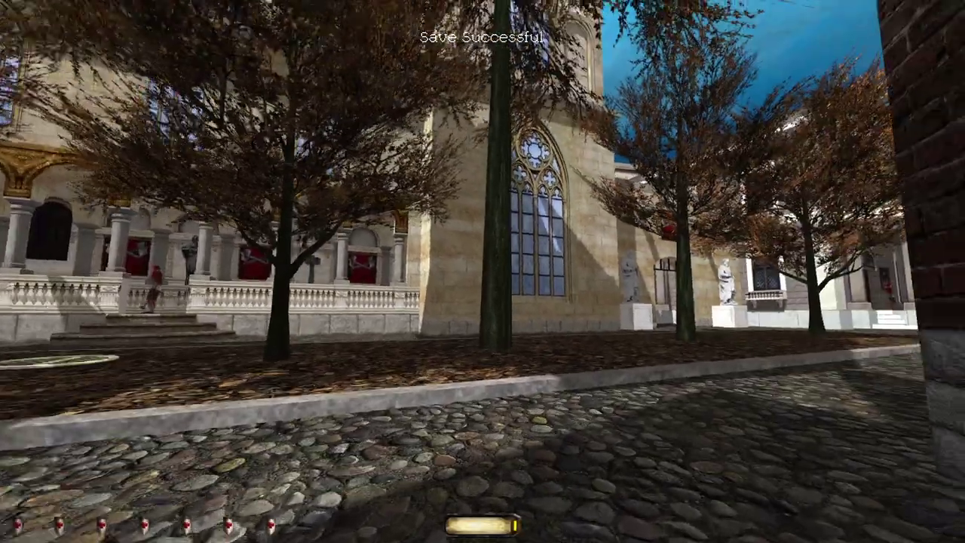
key("w")
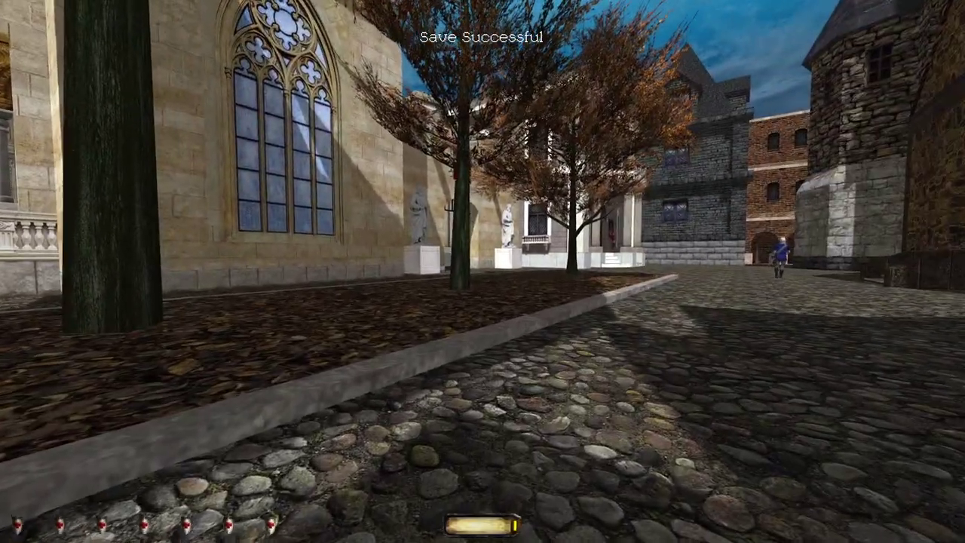
key("w")
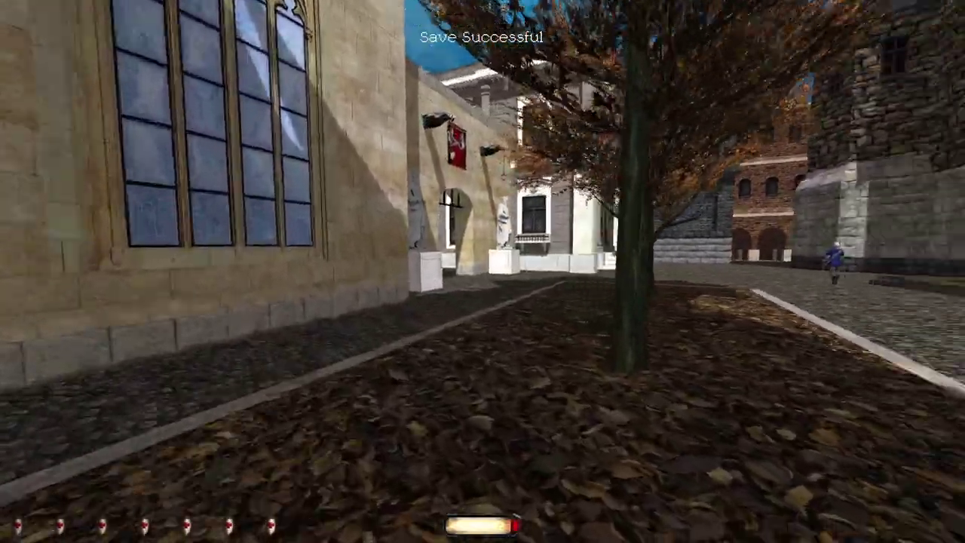
key("w")
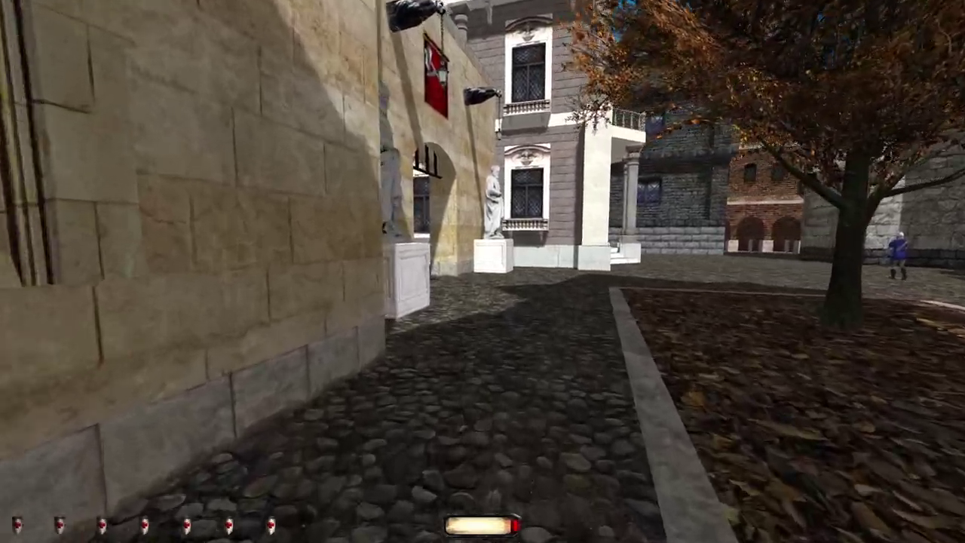
key("w")
key("w")
key("w")
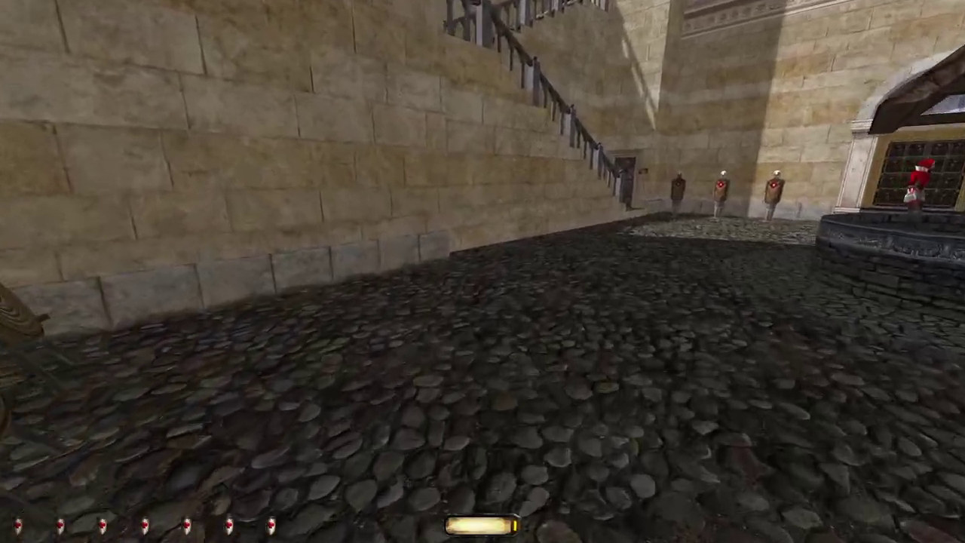
Step: Cross the well courtyard and climb the first staircase to the stained-glass door landing
key("w")
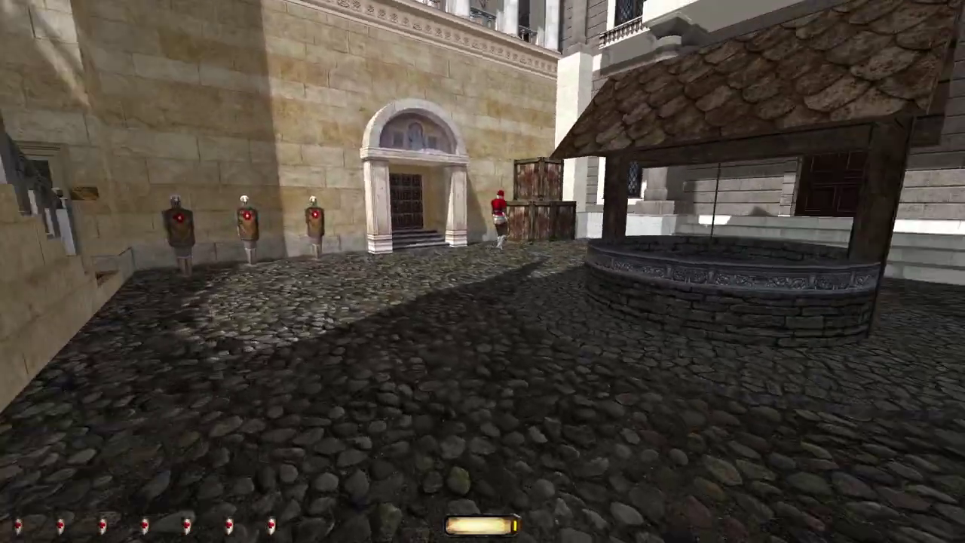
key("w")
key("w")
key("w")
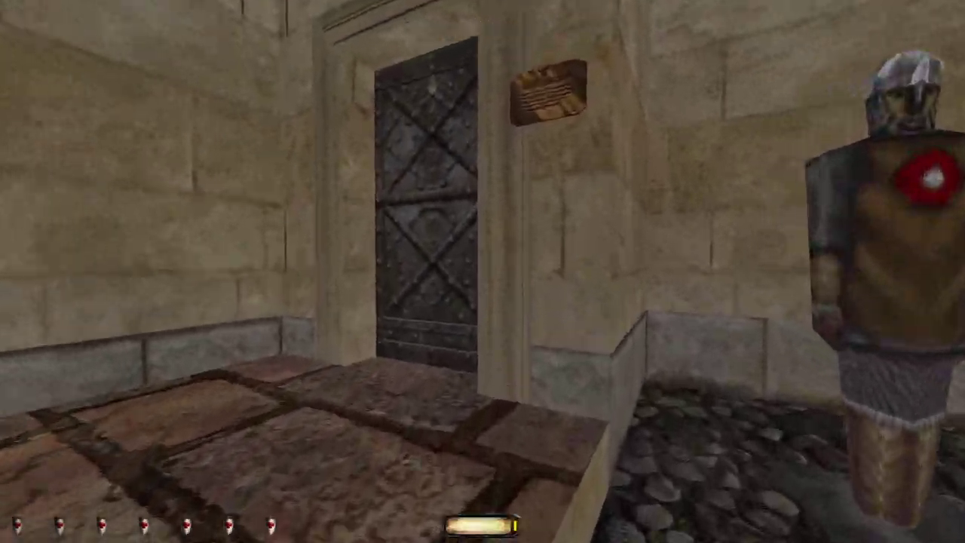
key("w")
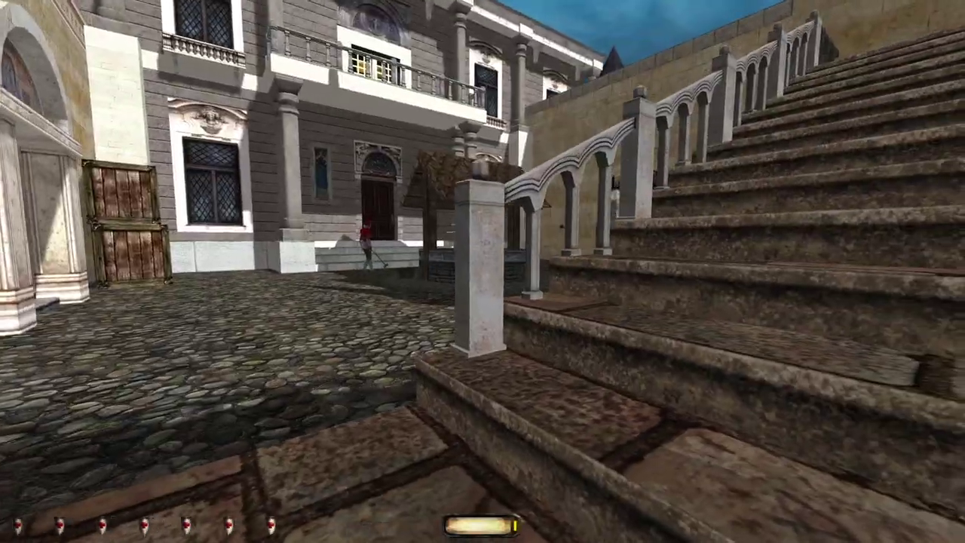
key("w")
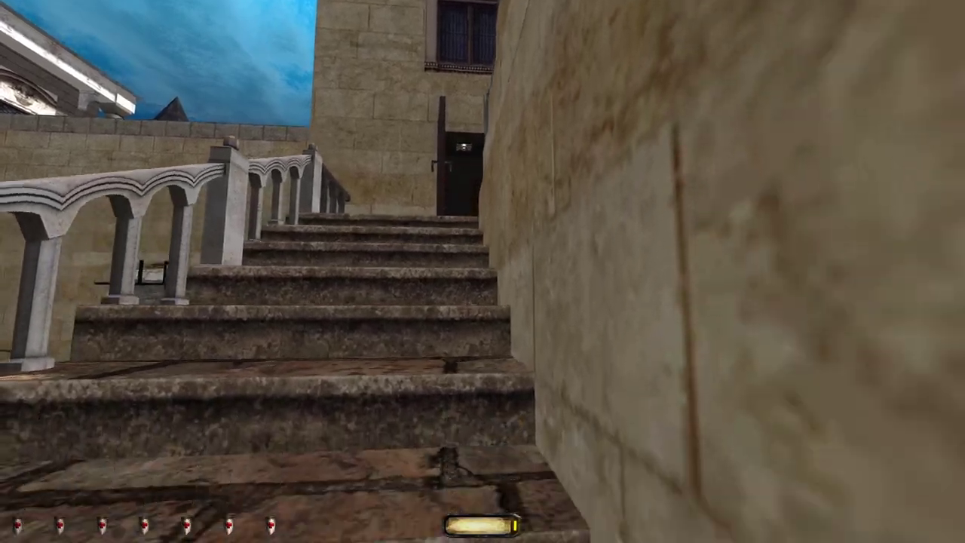
key("w")
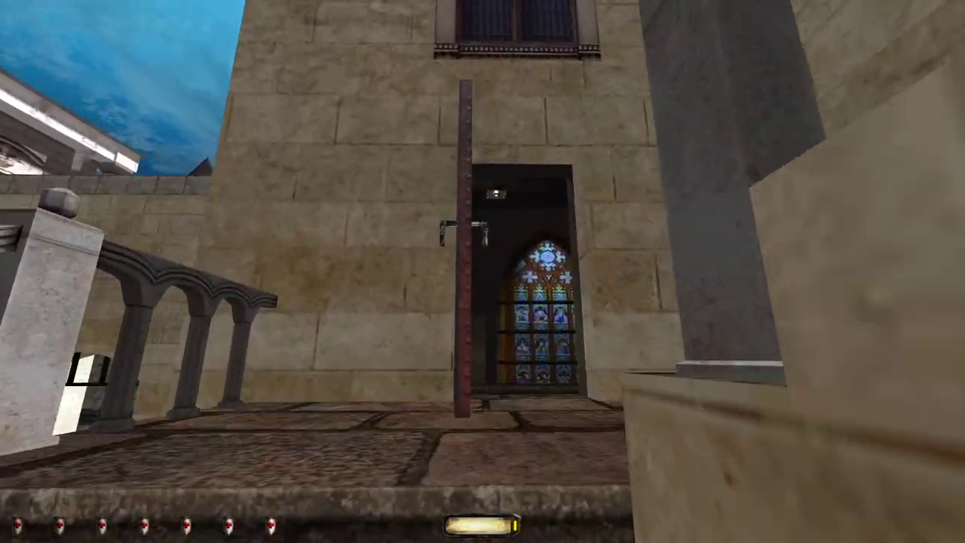
Step: Climb to the emblem door, slip inside facing the stairs, and save
key("w")
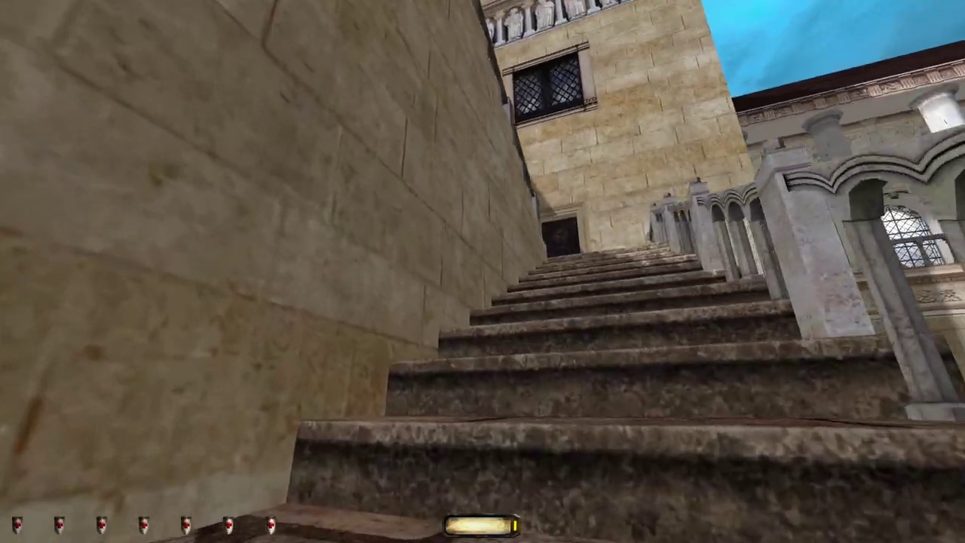
key("w")
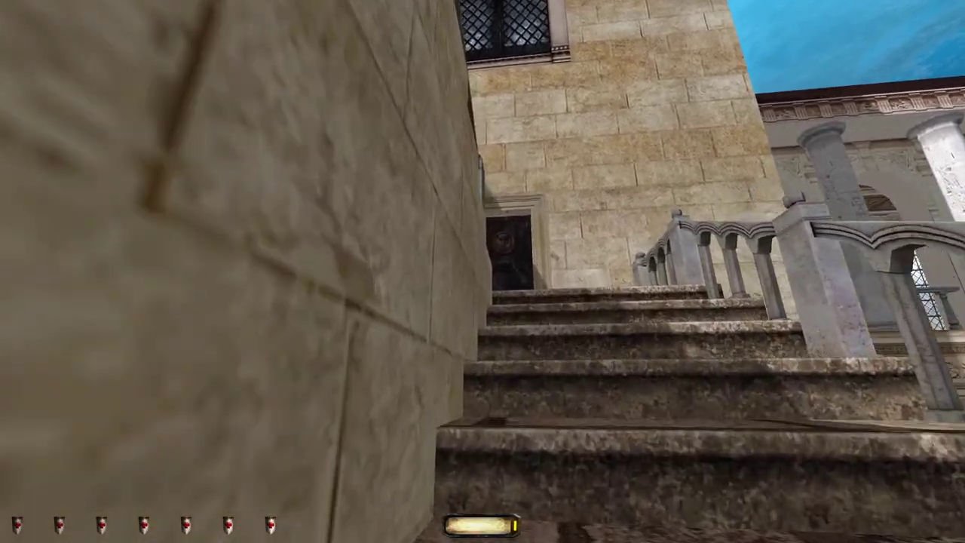
key("w")
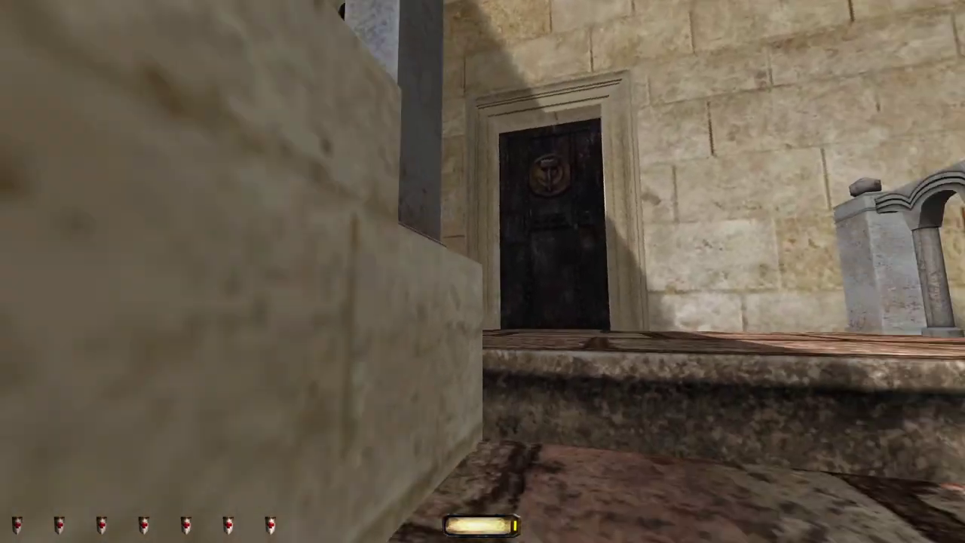
key("w")
right_click(551, 226)
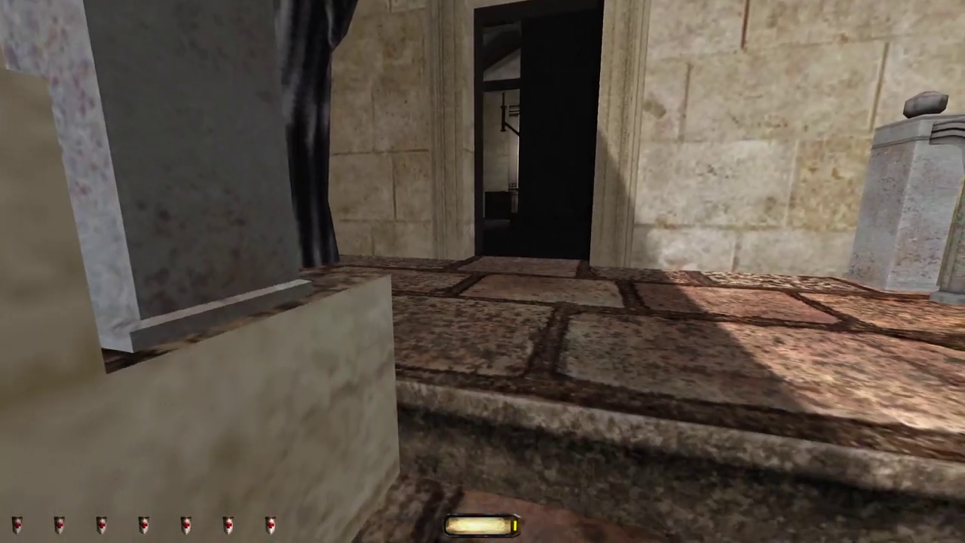
key("w")
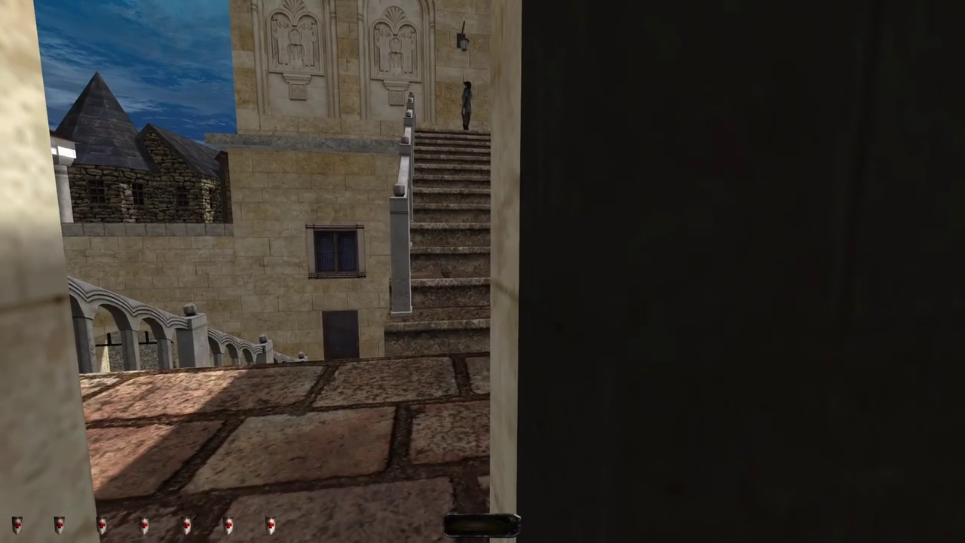
key("a")
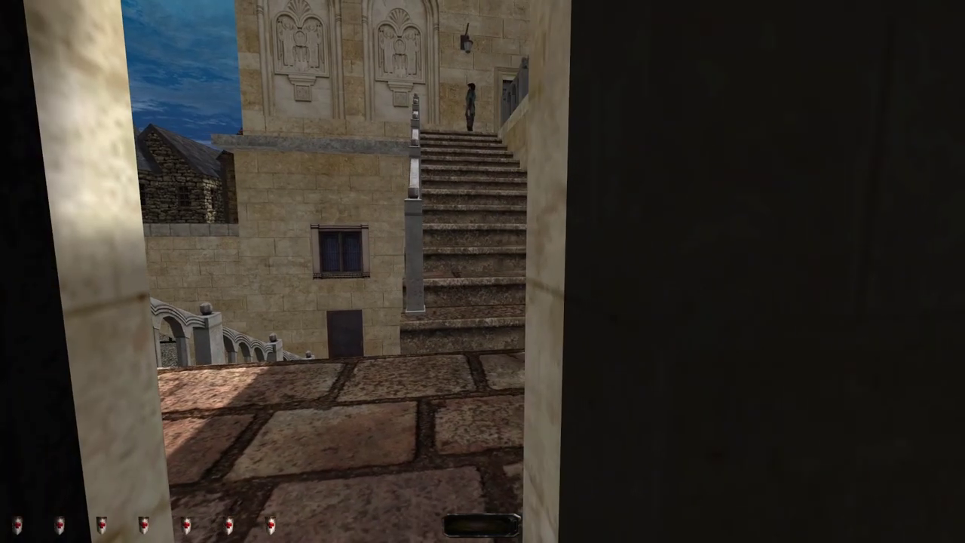
key("a")
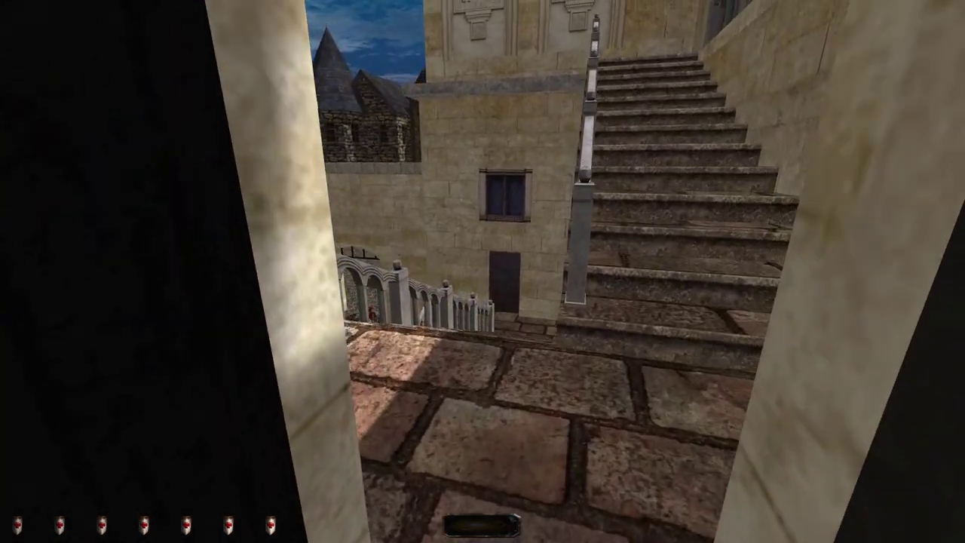
key("alt+s")
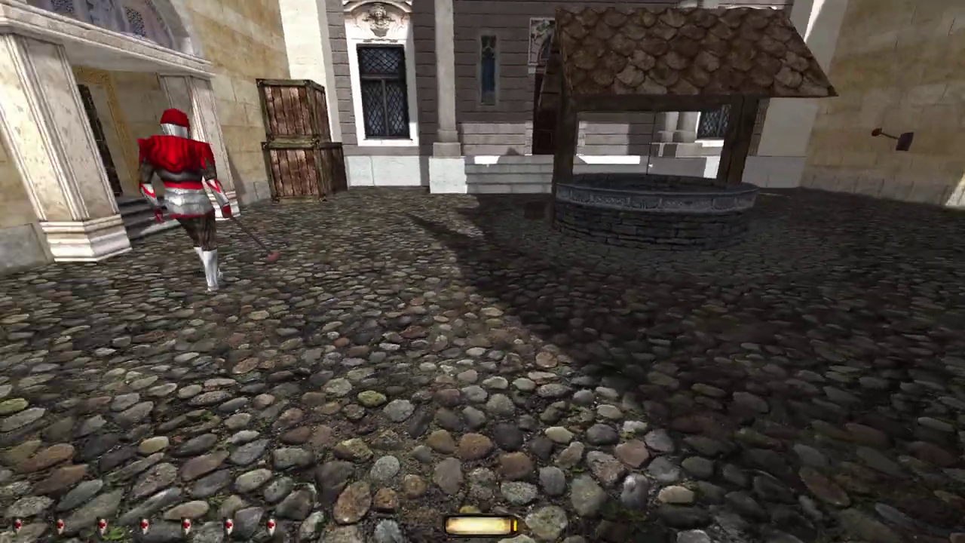
Step: Head to the well as the guard leaves and climb onto its edge
key("w")
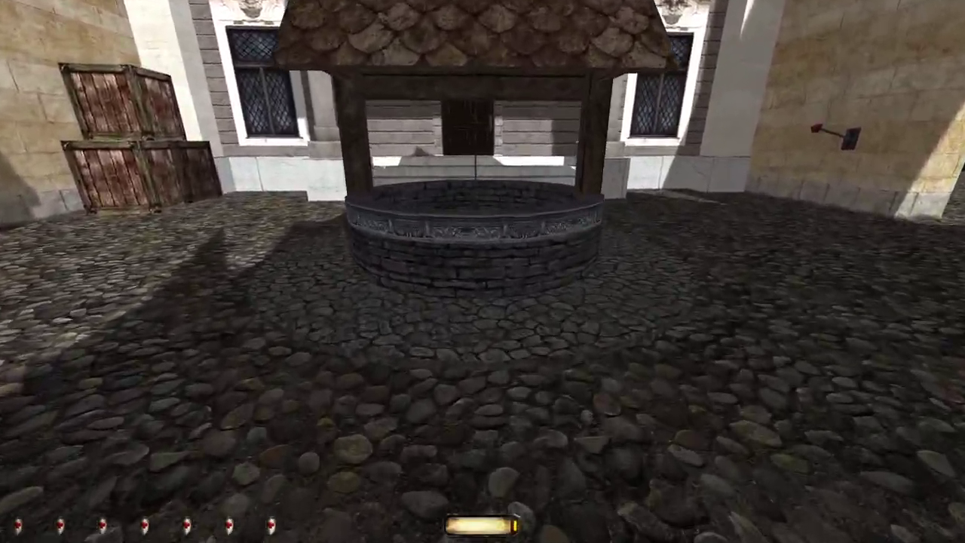
key("w")
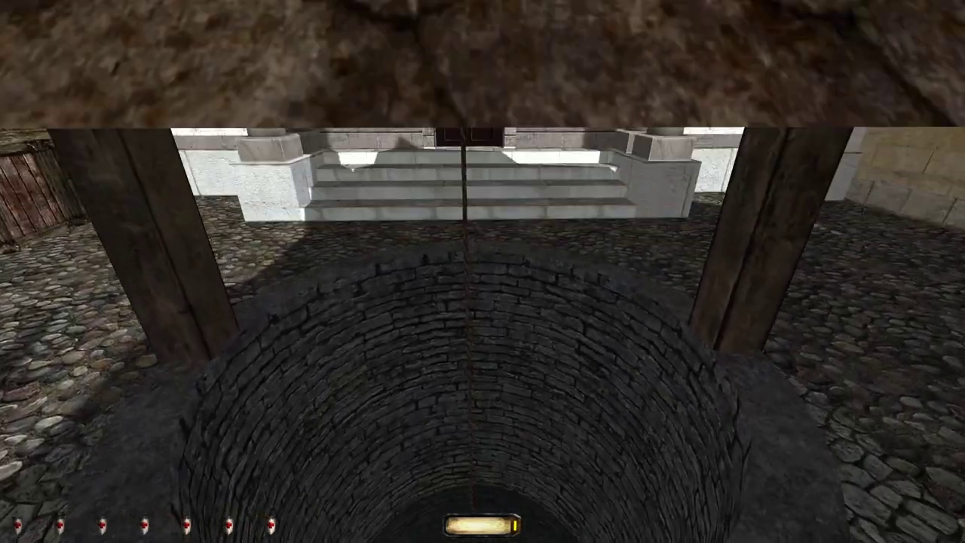
key("w")
key("w")
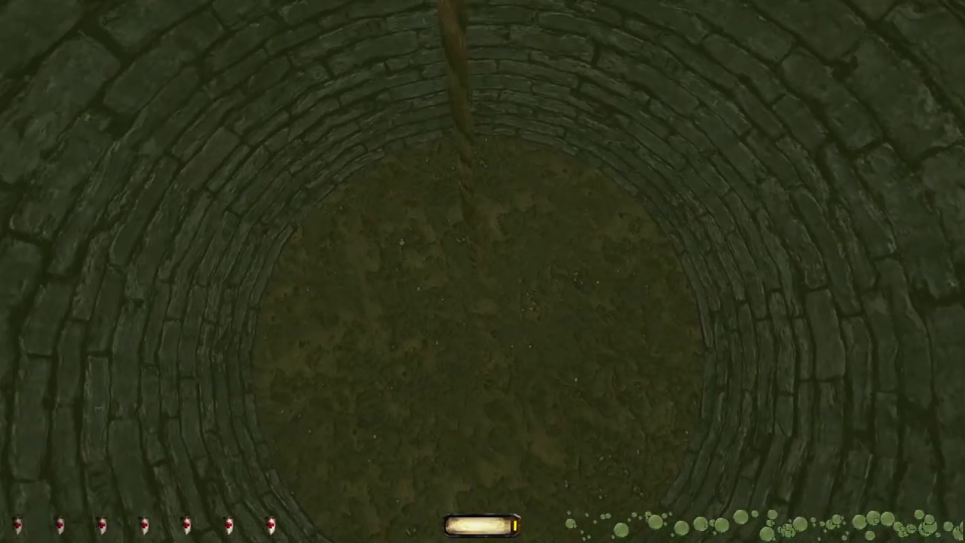
Step: Climb down inside the well and swim down to inspect its flooded floor
key("w")
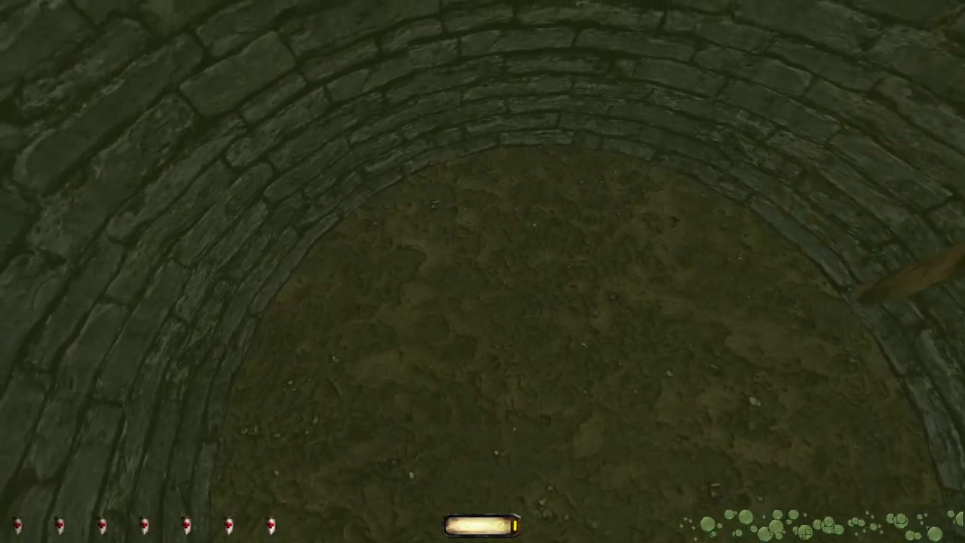
key("w")
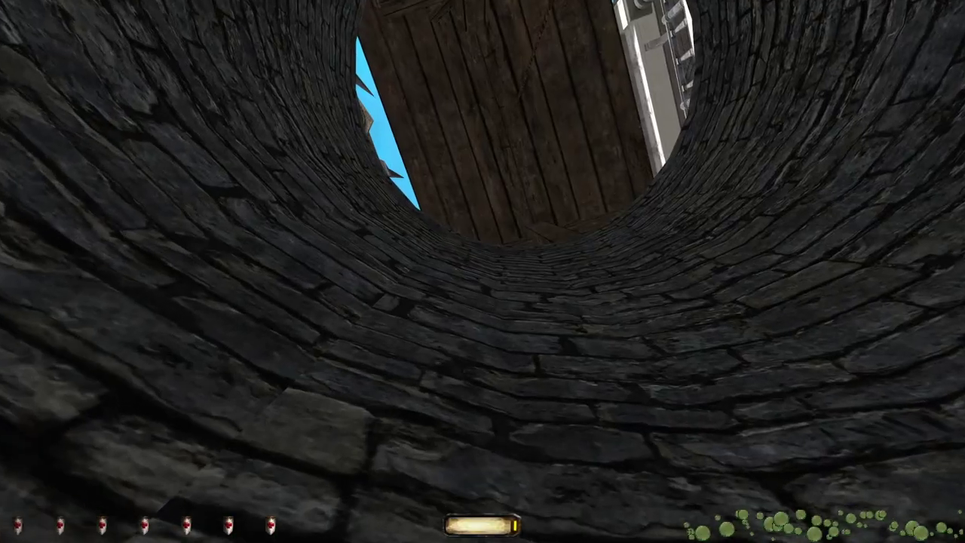
left_click_drag(483, 151, 483, 422)
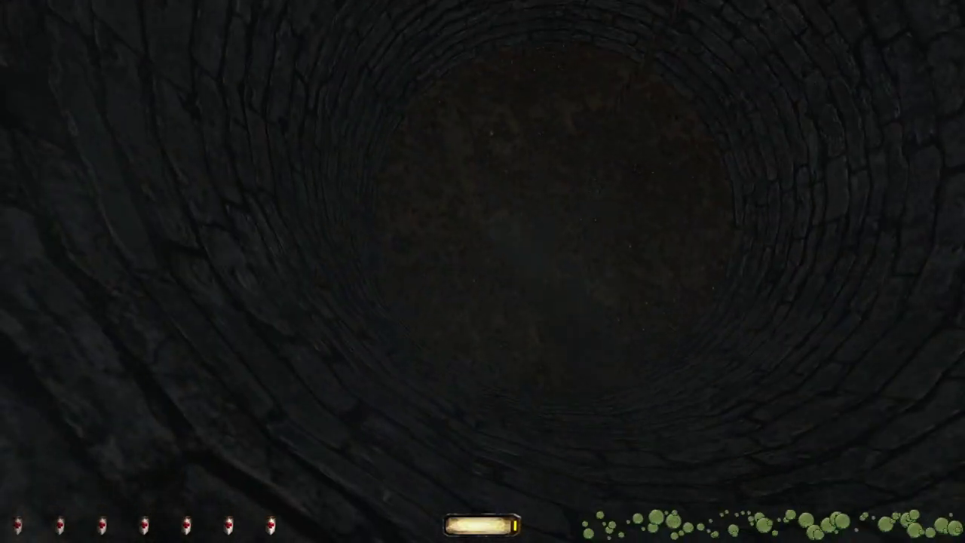
key("t")
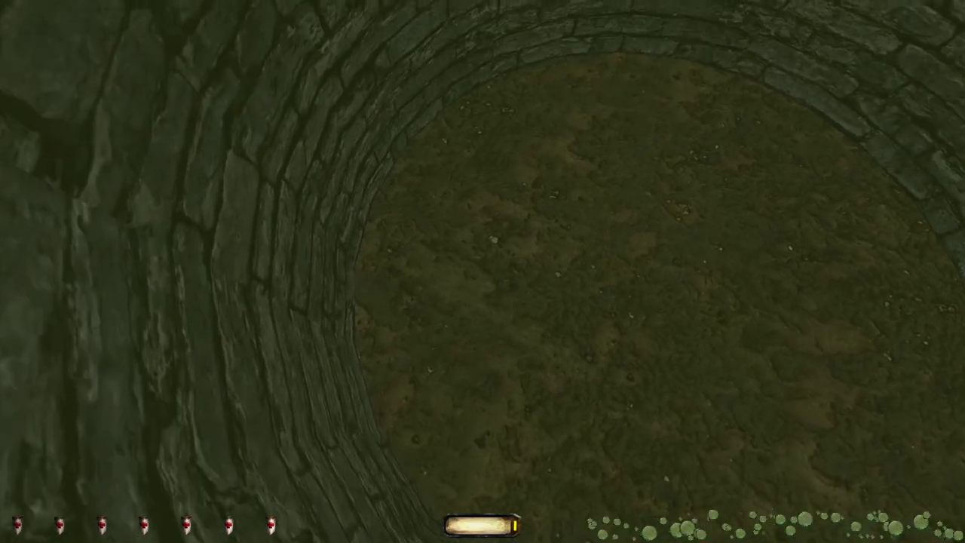
left_click_drag(376, 226, 603, 339)
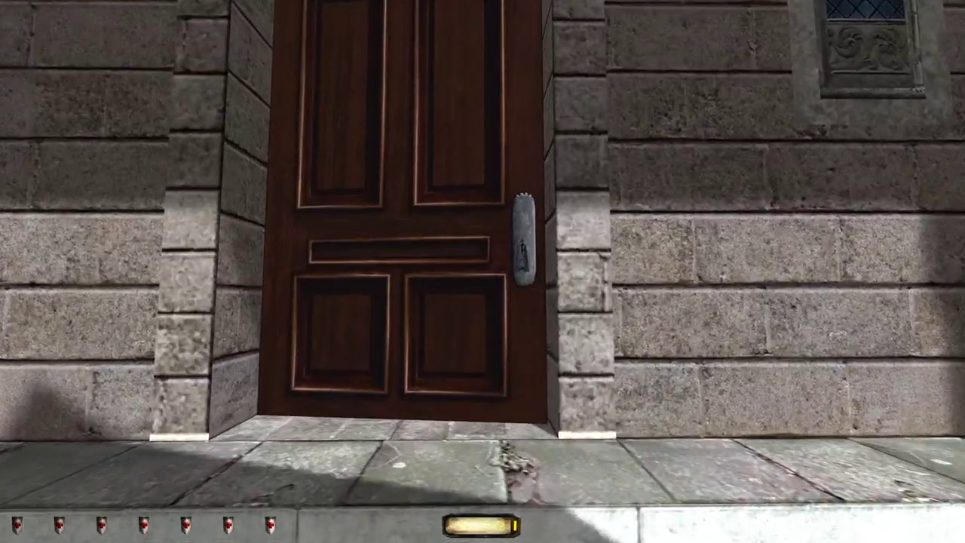
Step: Open the wooden door at the top of the stone steps
right_click(482, 272)
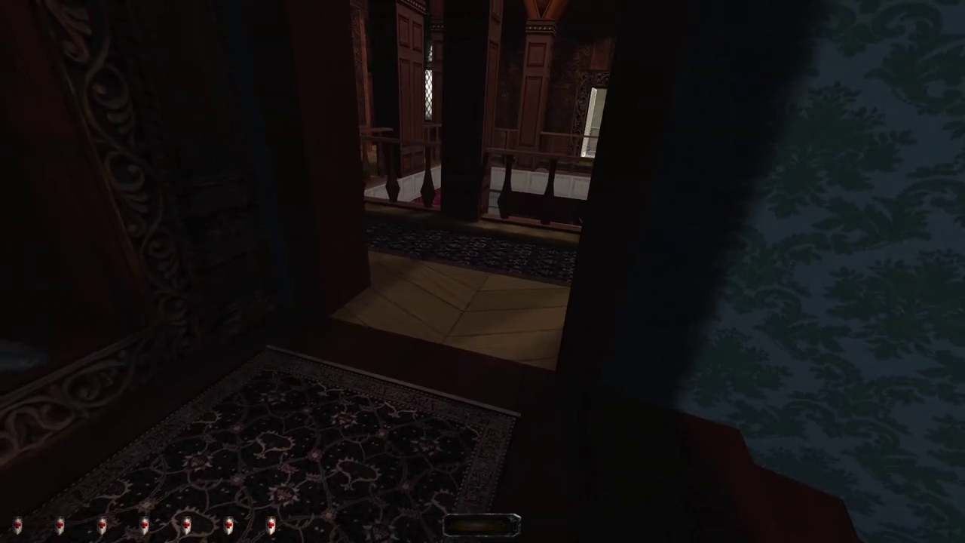
Step: Quicksave in the nook and peek out at the balcony and ceiling
key("alt+s")
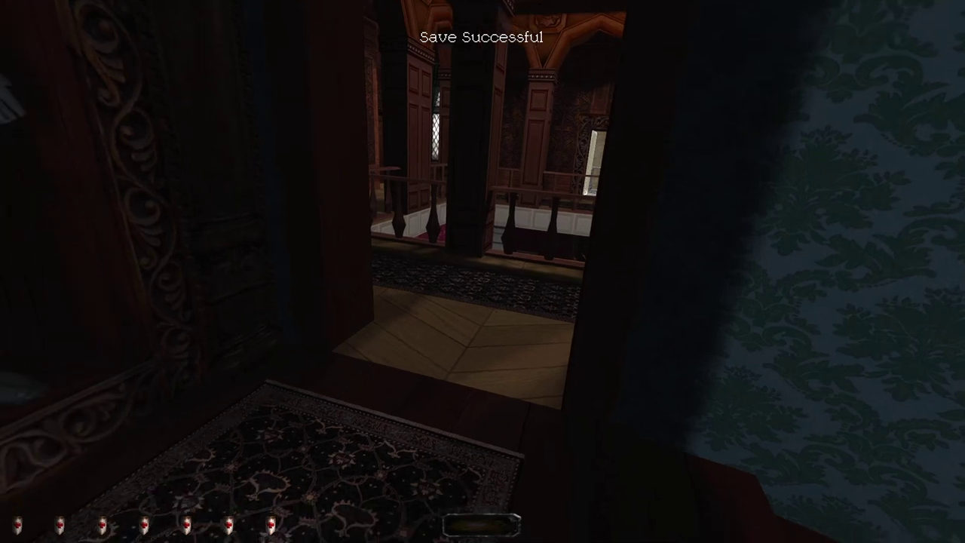
key("w")
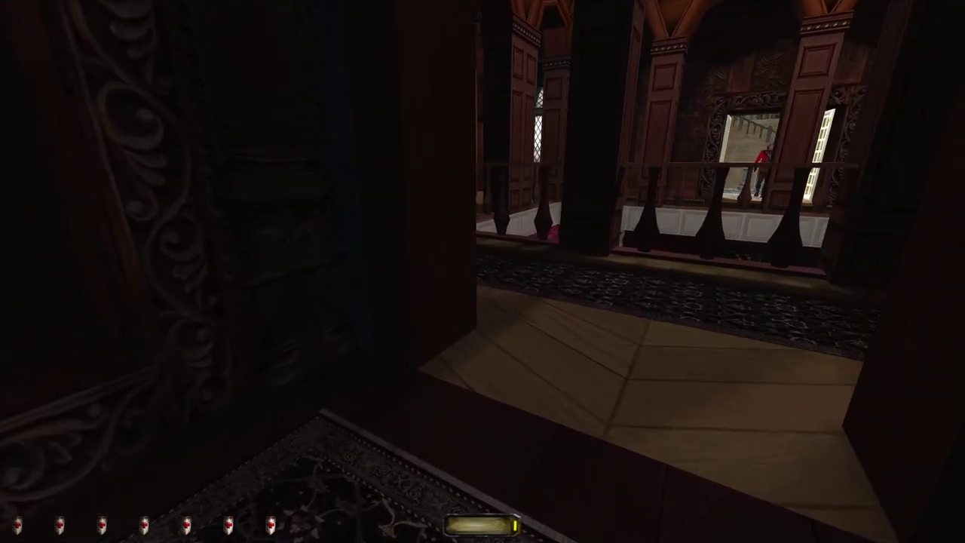
key("w")
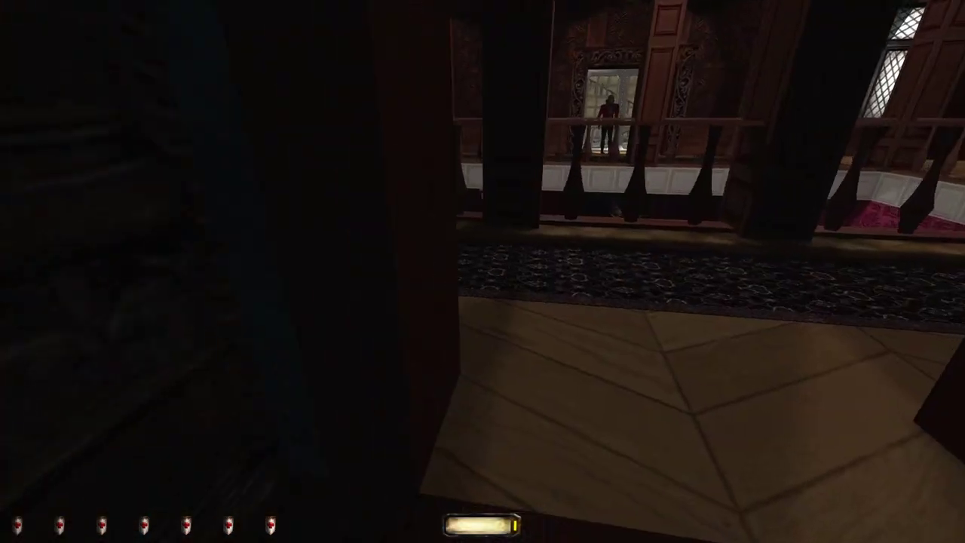
key("w")
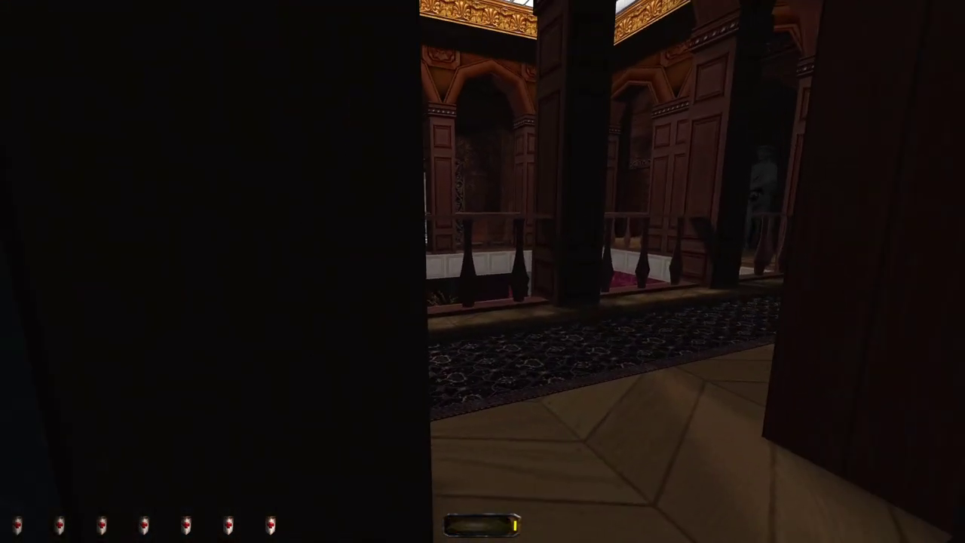
key("w")
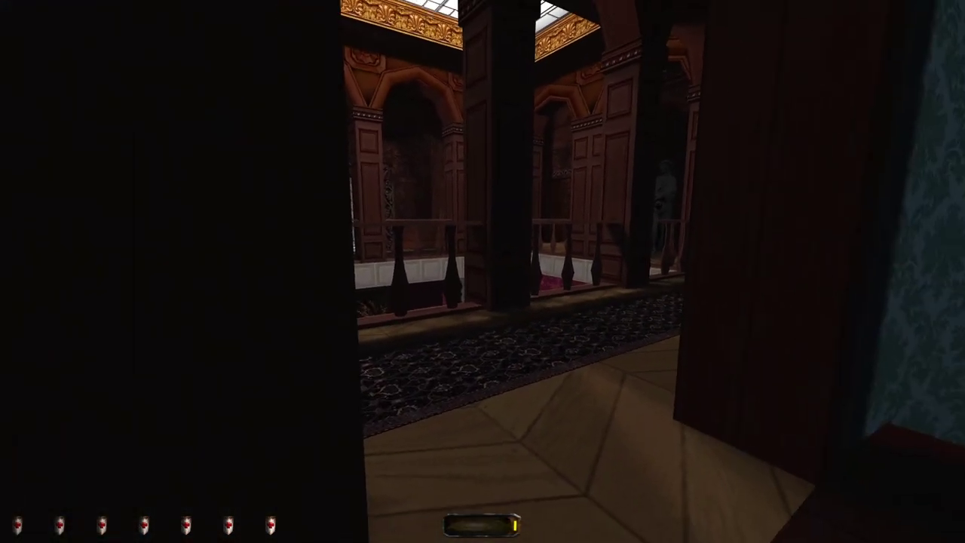
Step: Save again and lean out to watch the red-clad figure cross the balcony
key("alt+s")
key("w")
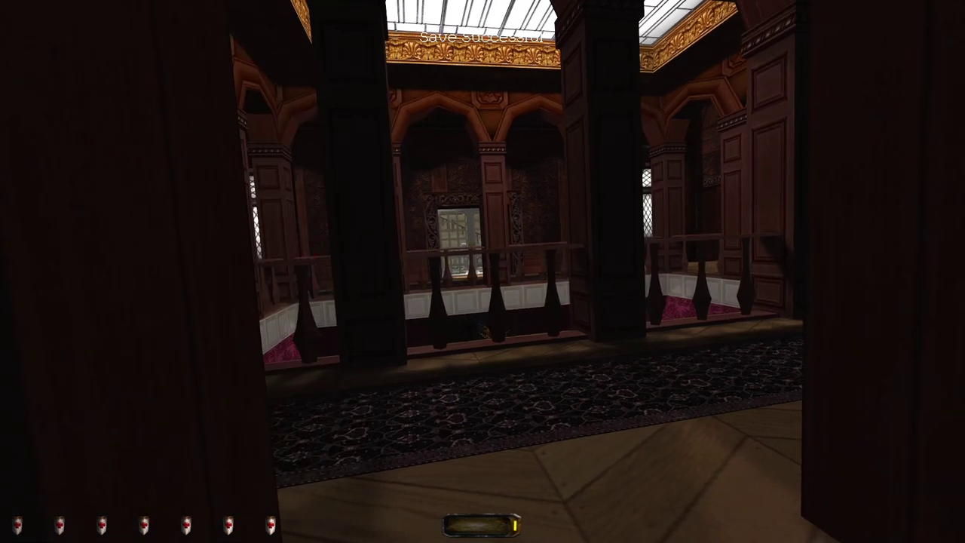
key("a")
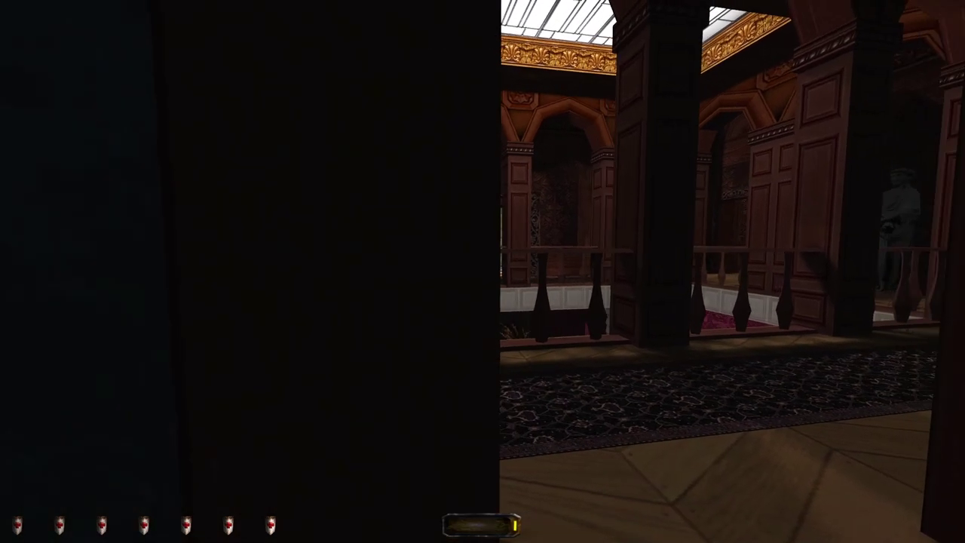
key("a")
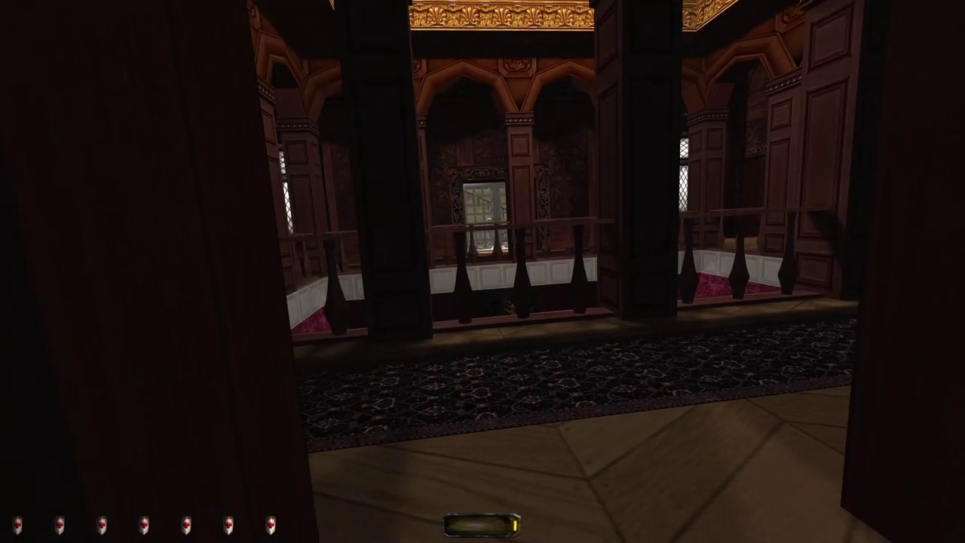
key("a")
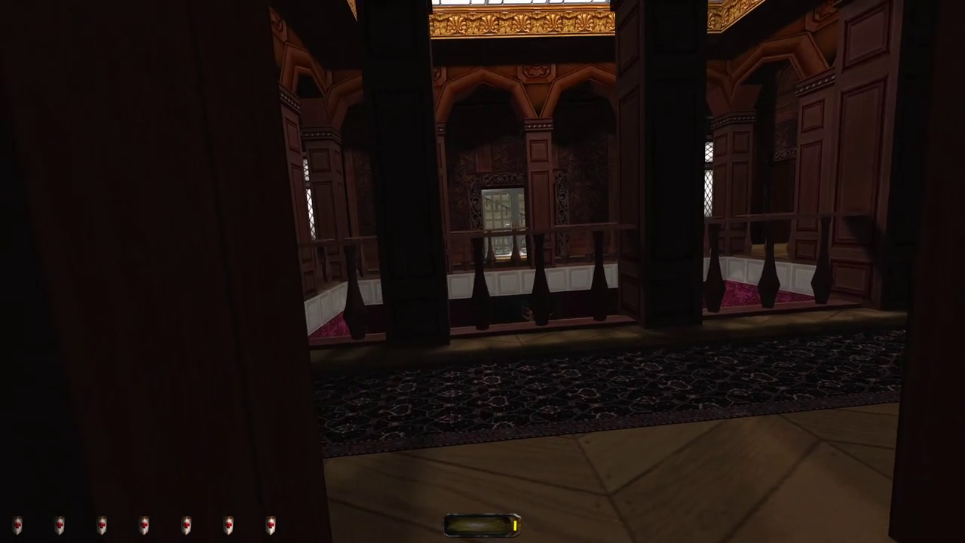
key("a")
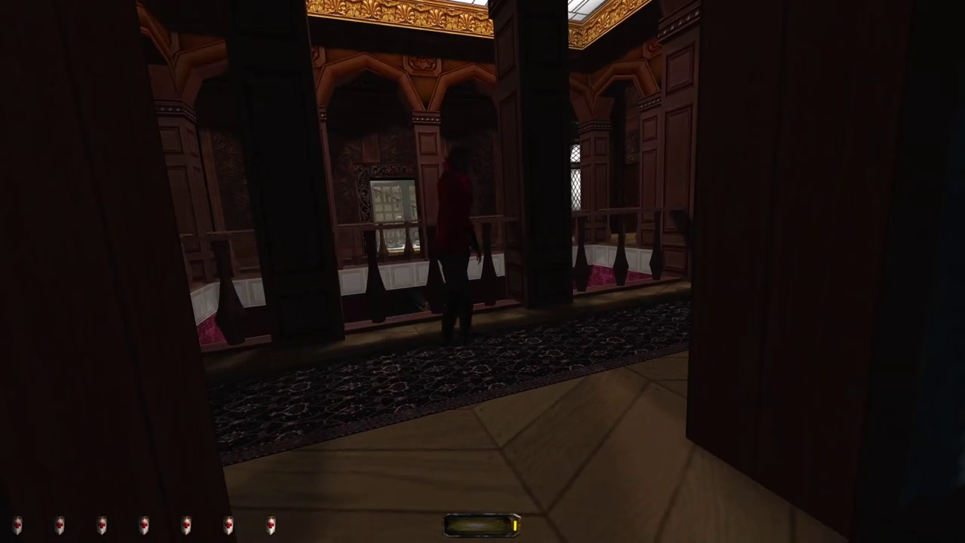
key("d")
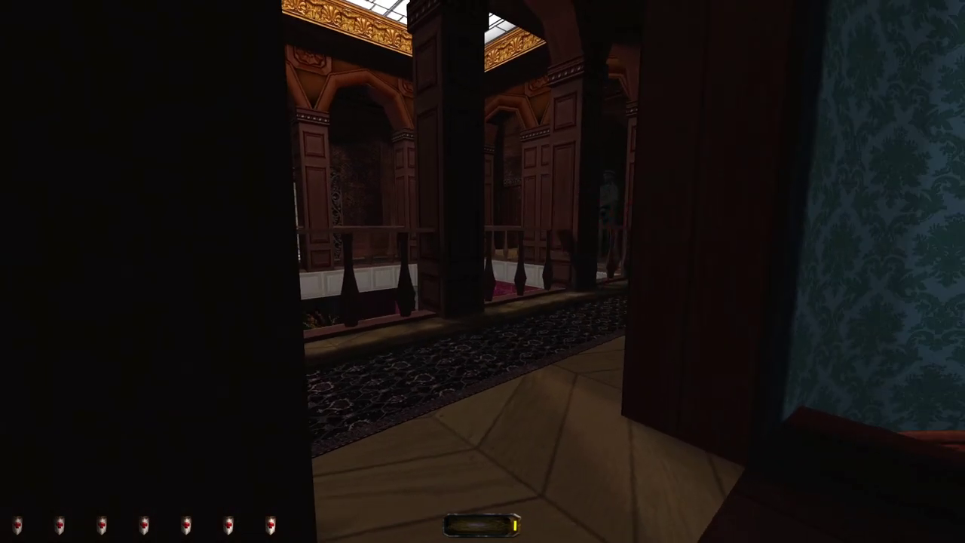
Step: Keep peeking at the balustrade from the nook, saving once more
key("a")
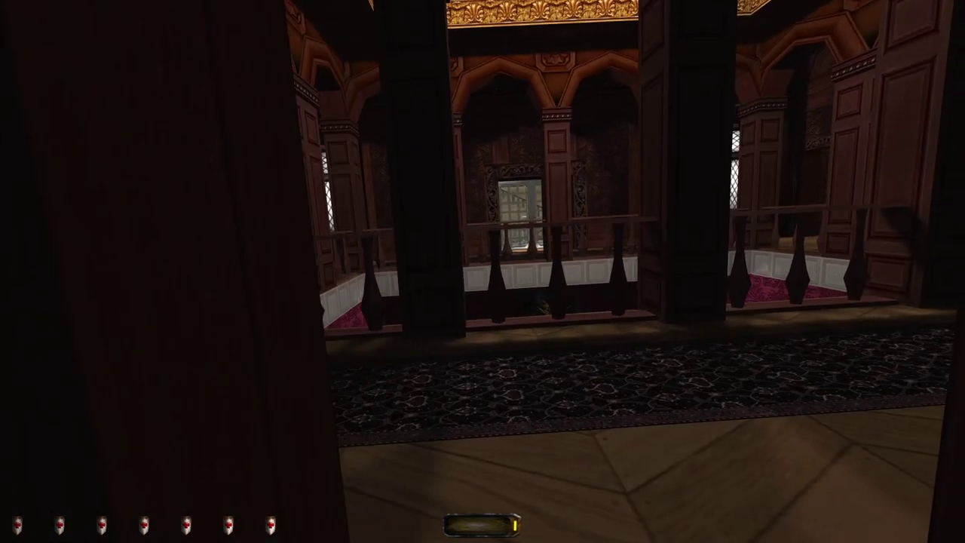
key("d")
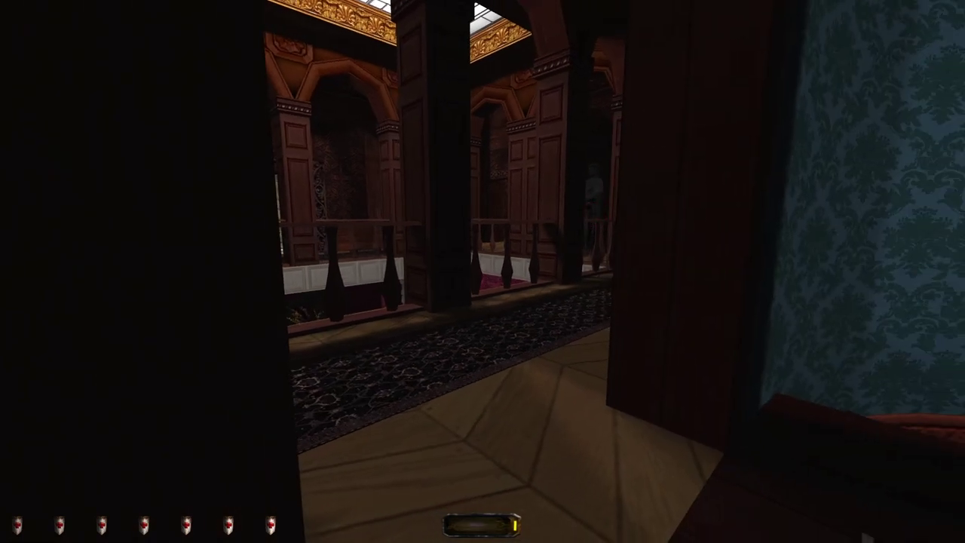
key("a")
key("a")
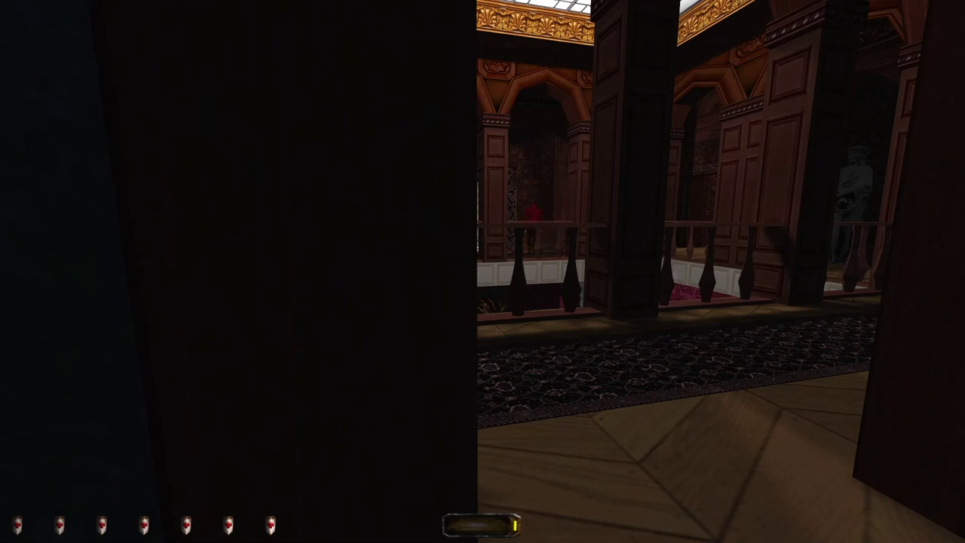
key("alt+s")
key("w")
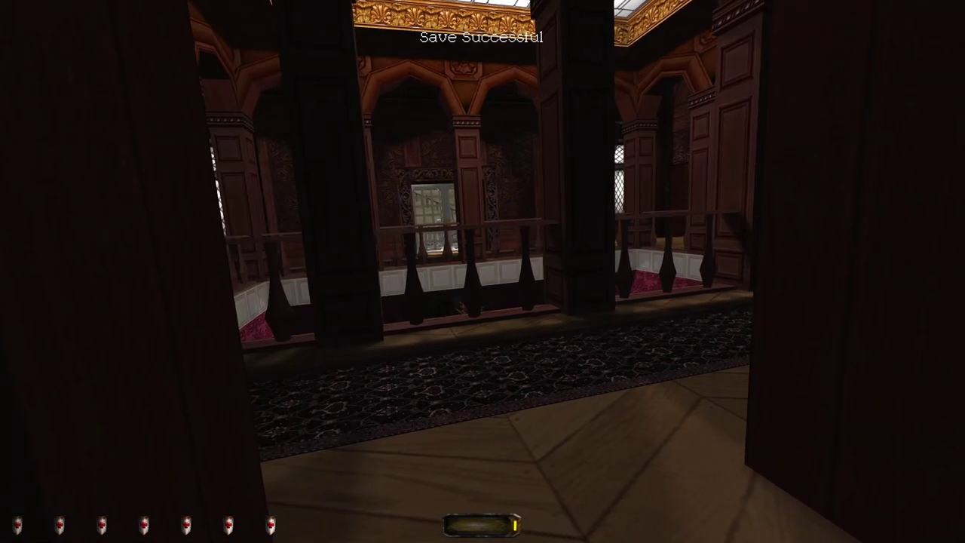
key("w")
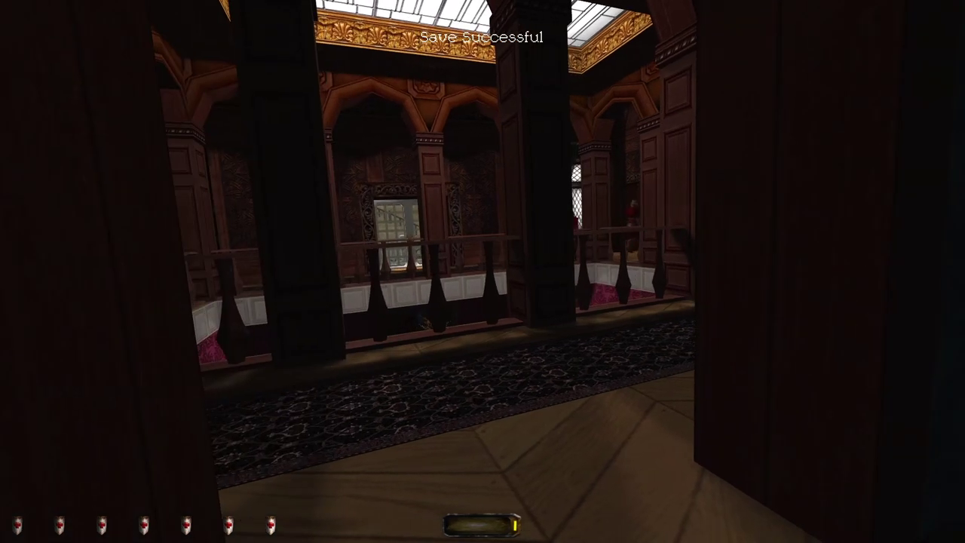
key("w")
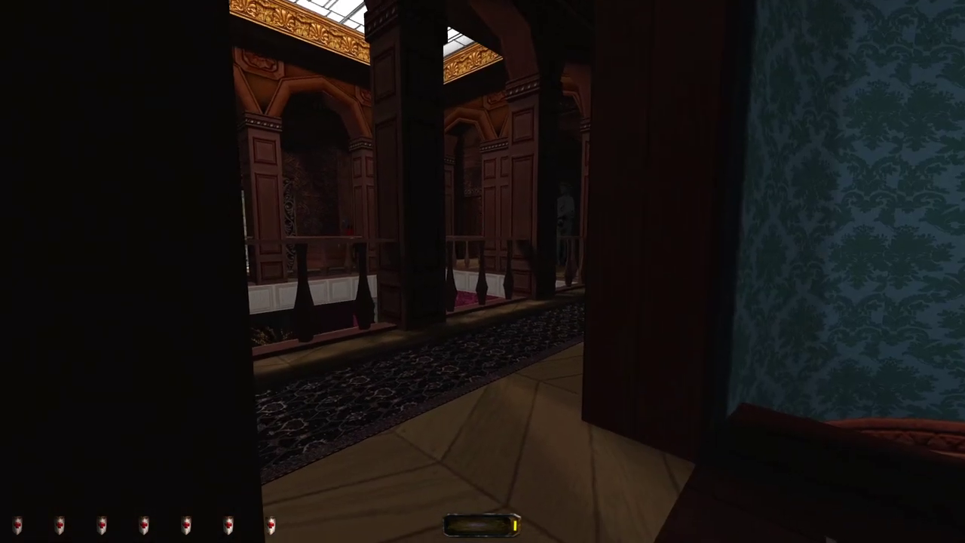